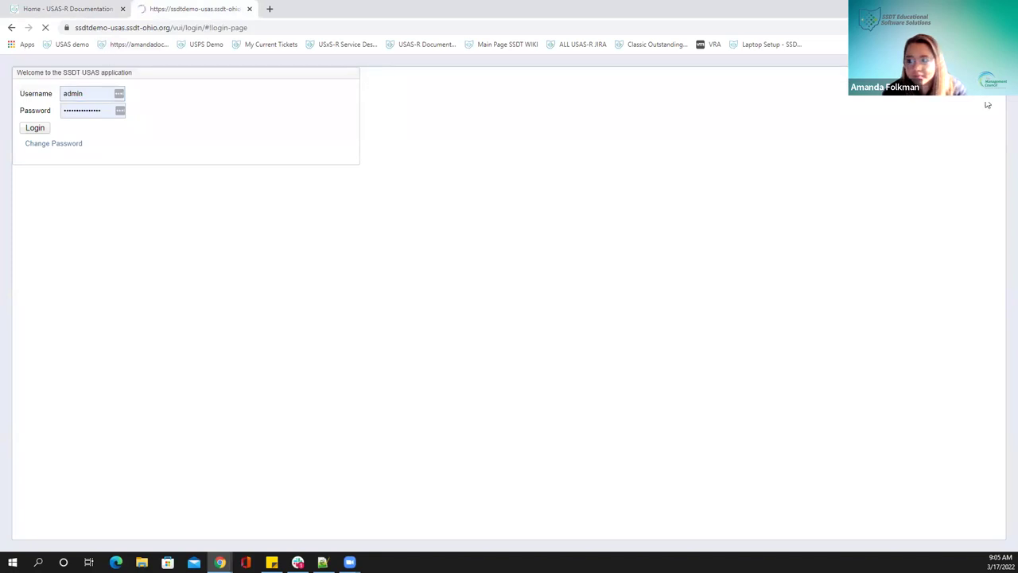
Log in to the Cotton (Demo) Schools USAS-R demo and expand the Budgeting menu
left_click(35, 132)
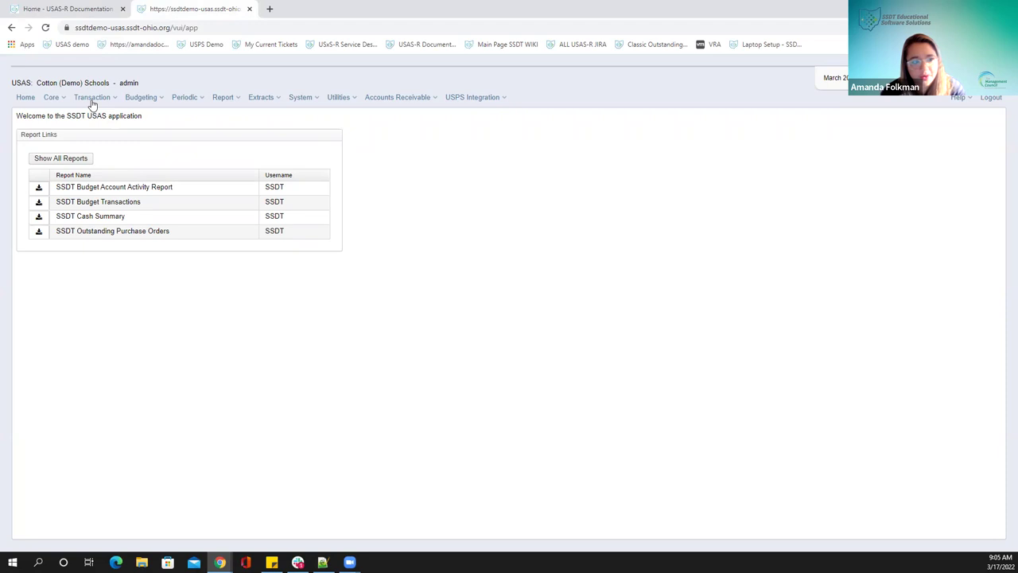
left_click(146, 101)
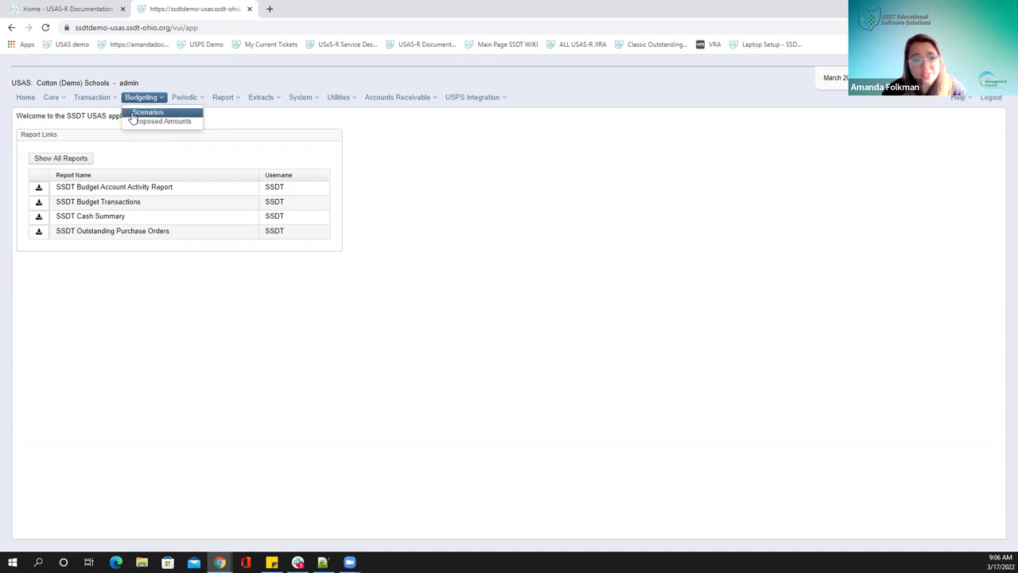
Open the Budgeting Scenarios list, then switch to the USAS-R Documentation wiki
left_click(146, 113)
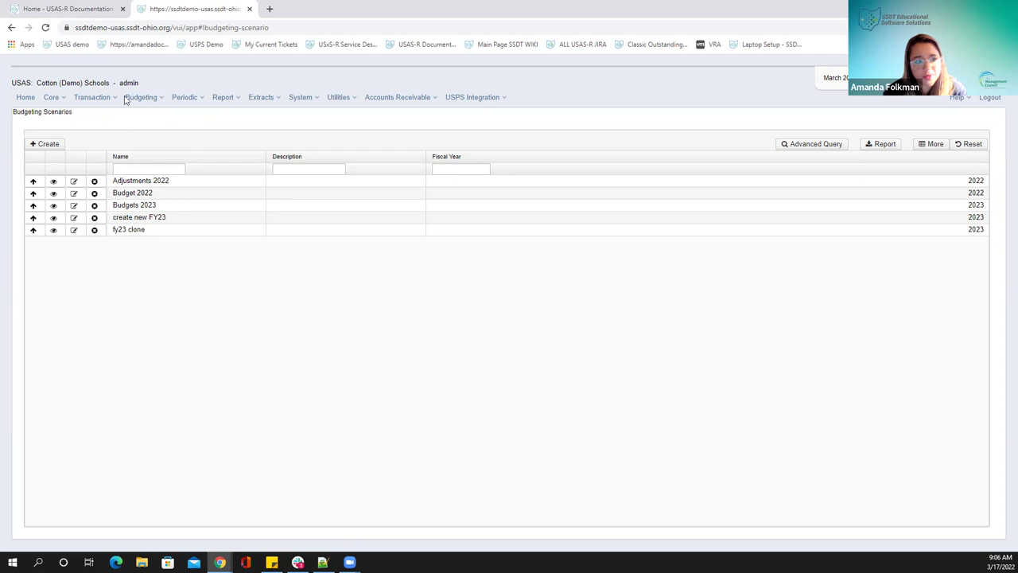
left_click(66, 10)
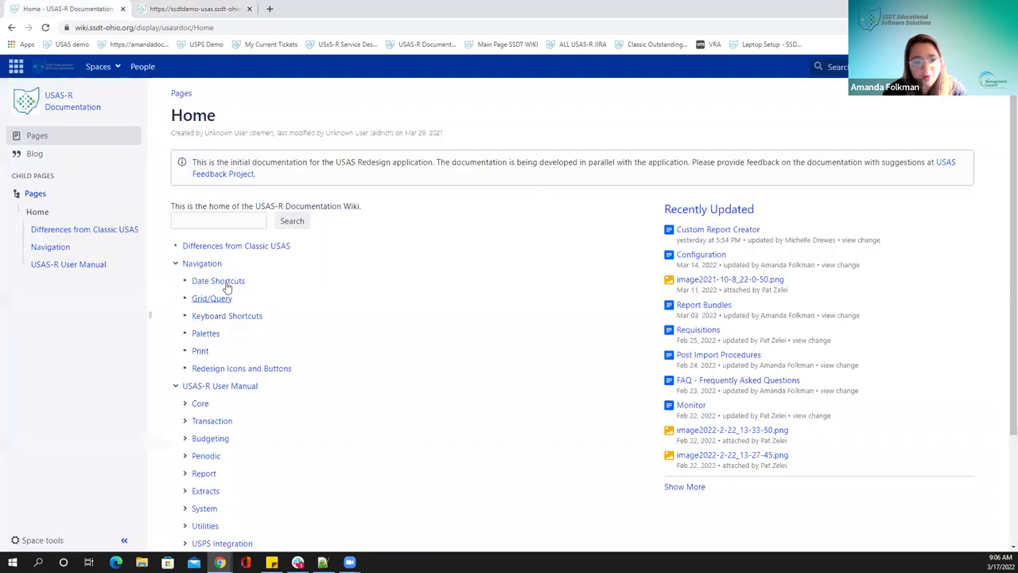
Read the wiki's Budgeting steps for next-fiscal-year proposed amounts, then return to USAS-R
left_click(212, 441)
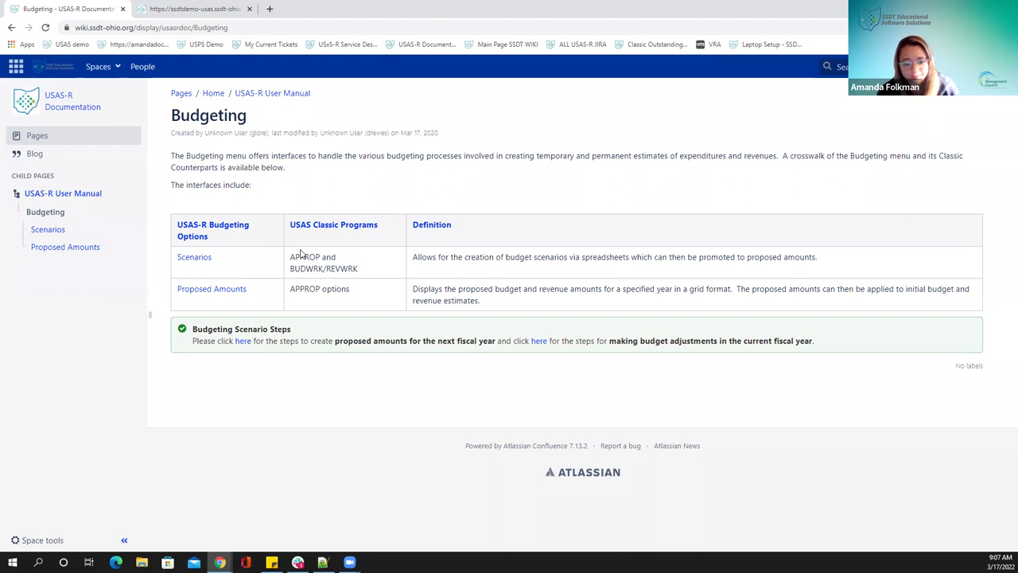
left_click(242, 342)
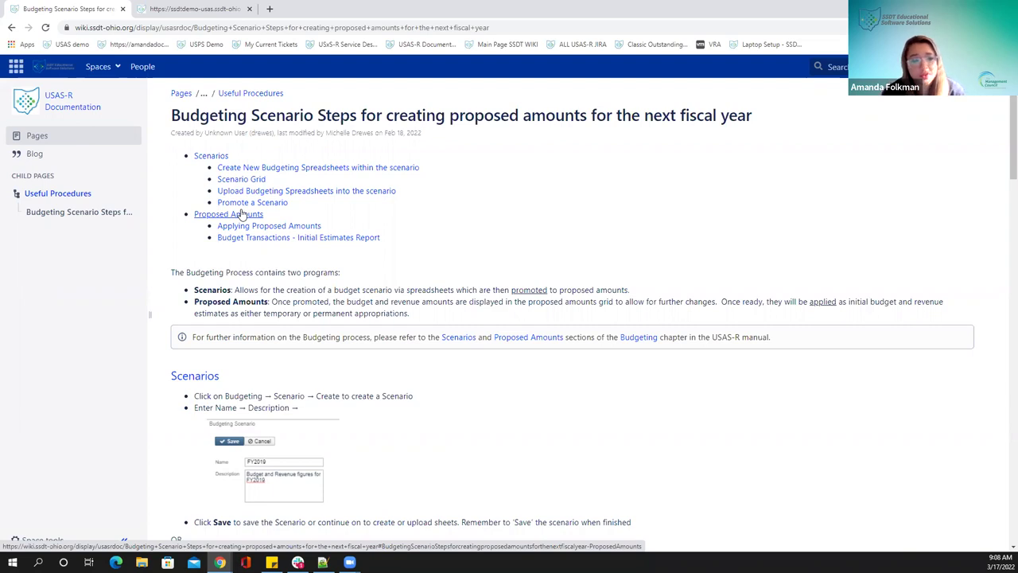
scroll(231, 359, "down", 2)
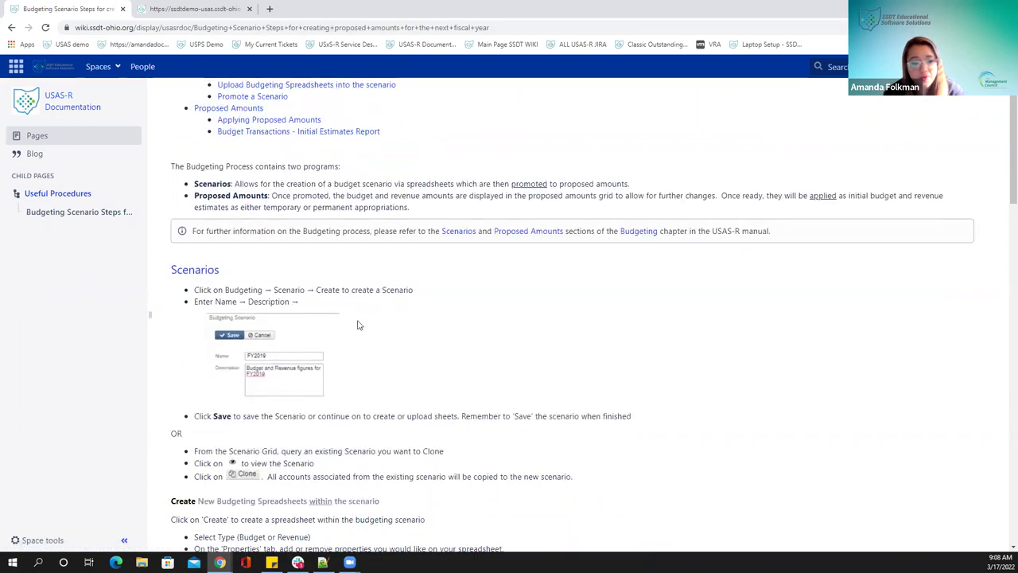
left_click(172, 9)
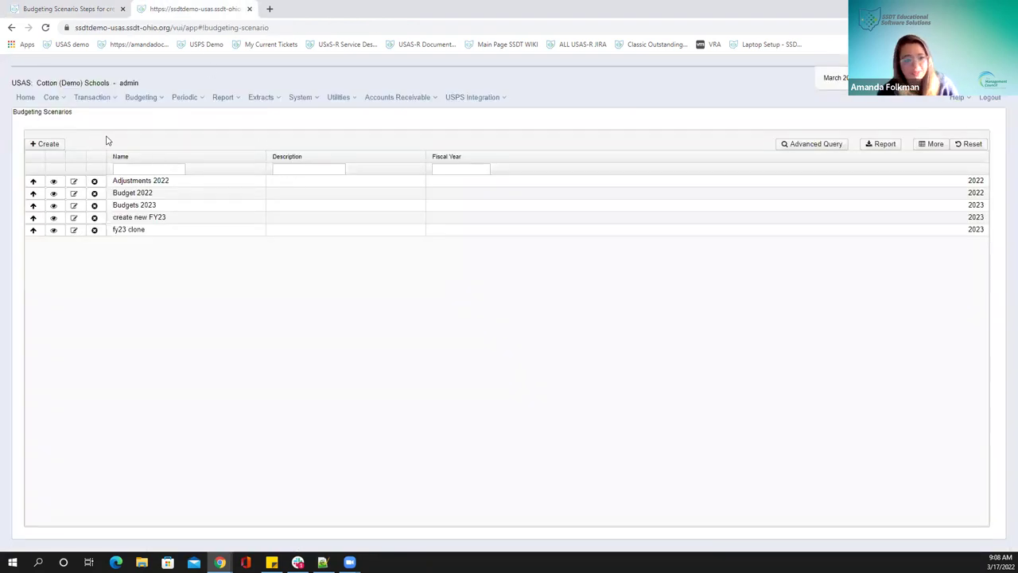
Create a new scenario, replacing the default name with 'Budgets 2023' for fiscal year 2023
left_click(53, 149)
left_click_drag(195, 56, 337, 74)
left_click_drag(220, 120, 140, 119)
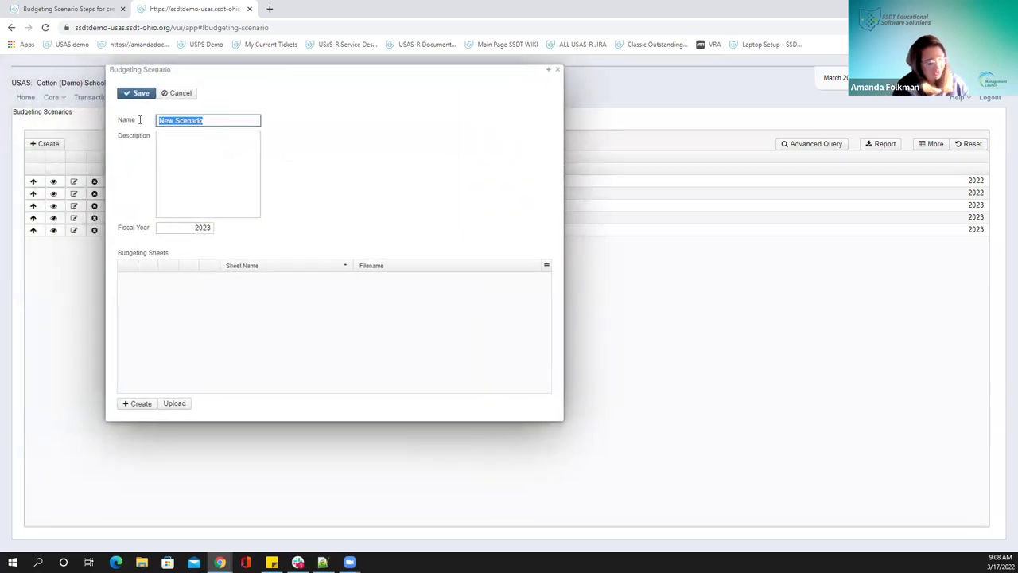
type("F")
key("BackSpace")
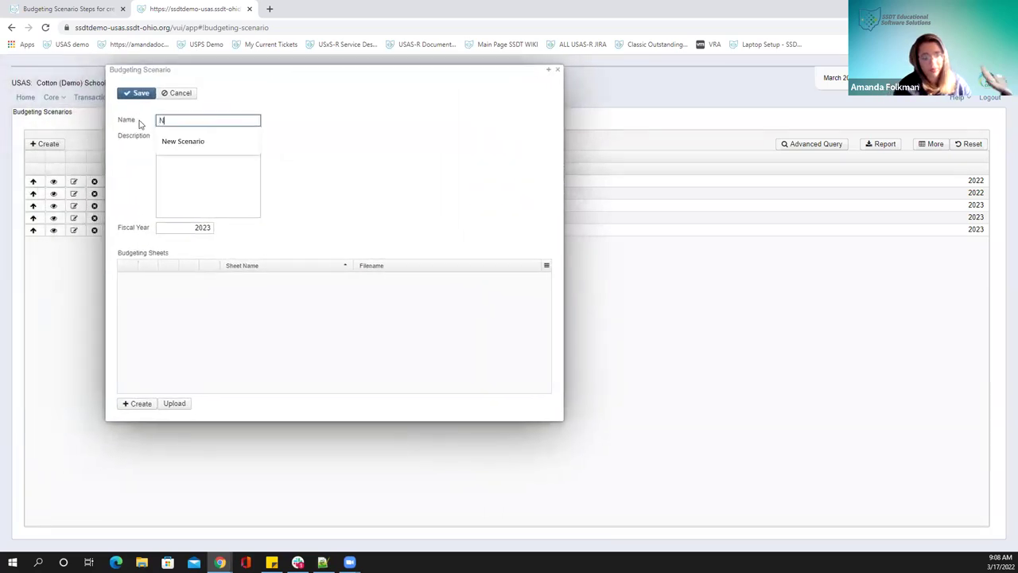
type("Forec")
key("BackSpace")
key("BackSpace")
key("BackSpace")
key("BackSpace")
key("BackSpace")
type("Budget")
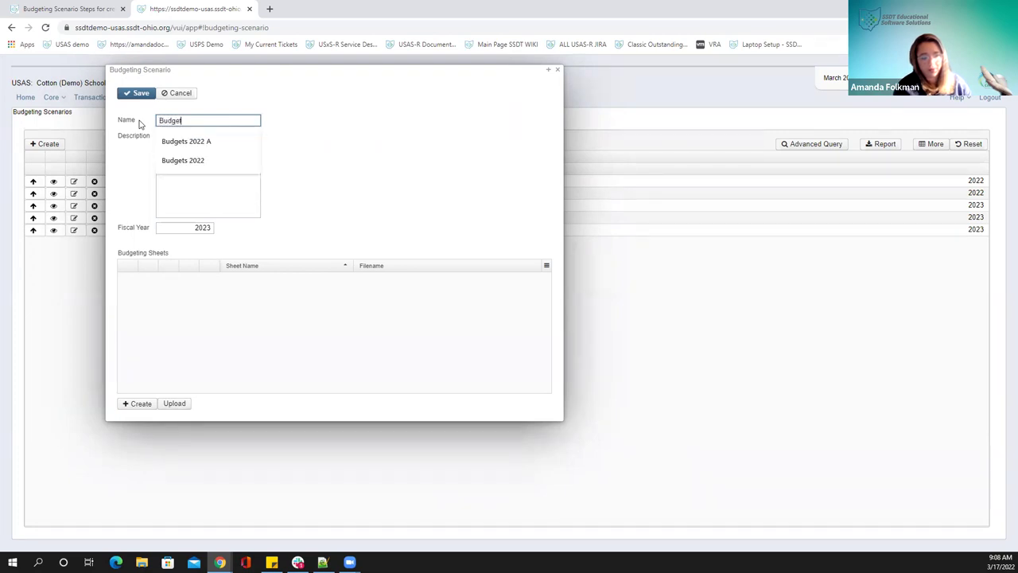
type("s 202")
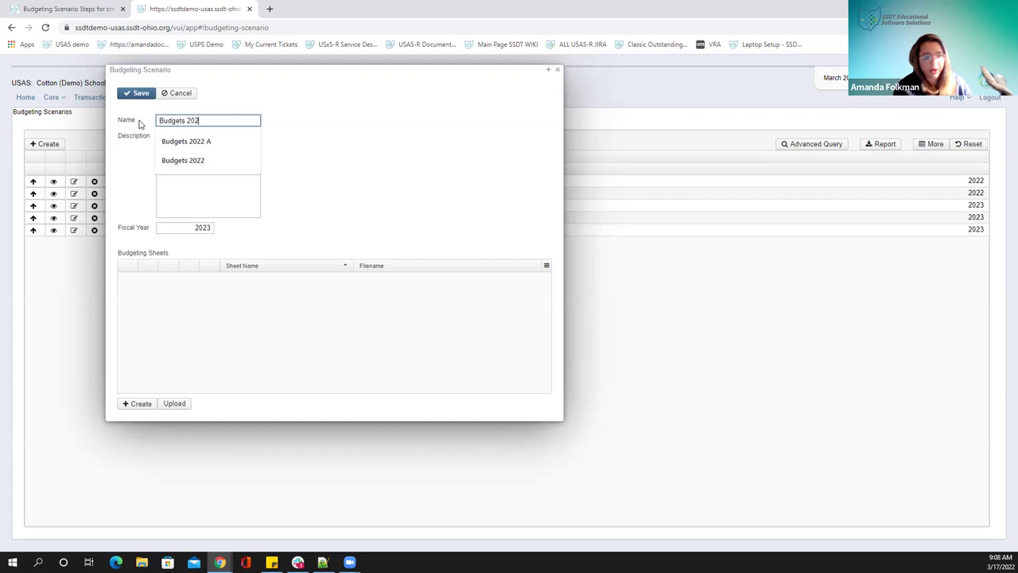
type("3")
left_click(422, 166)
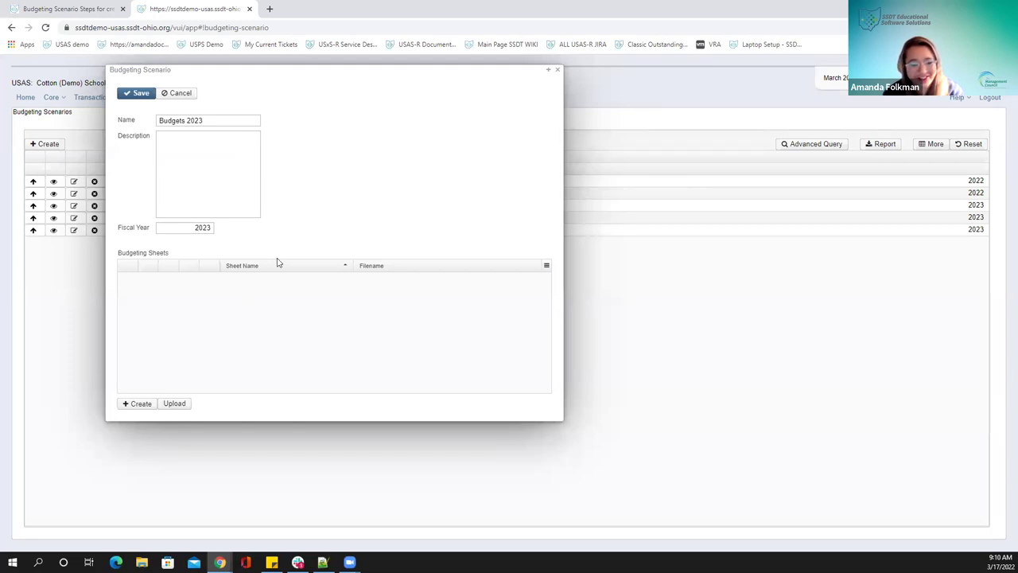
Add a Budget-type sheet to Budgets 2023 and name it Cafeteria
left_click(133, 405)
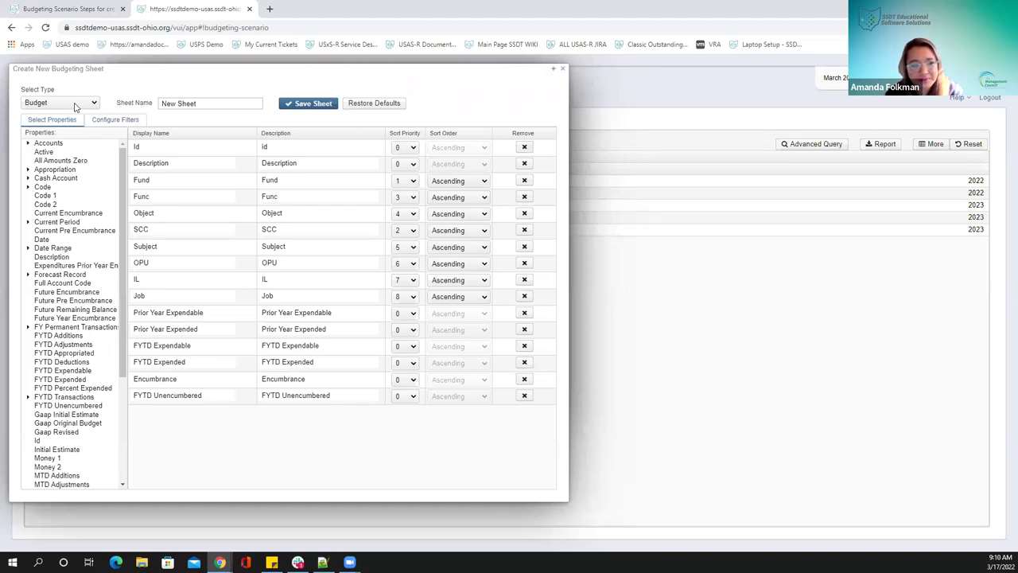
left_click(77, 106)
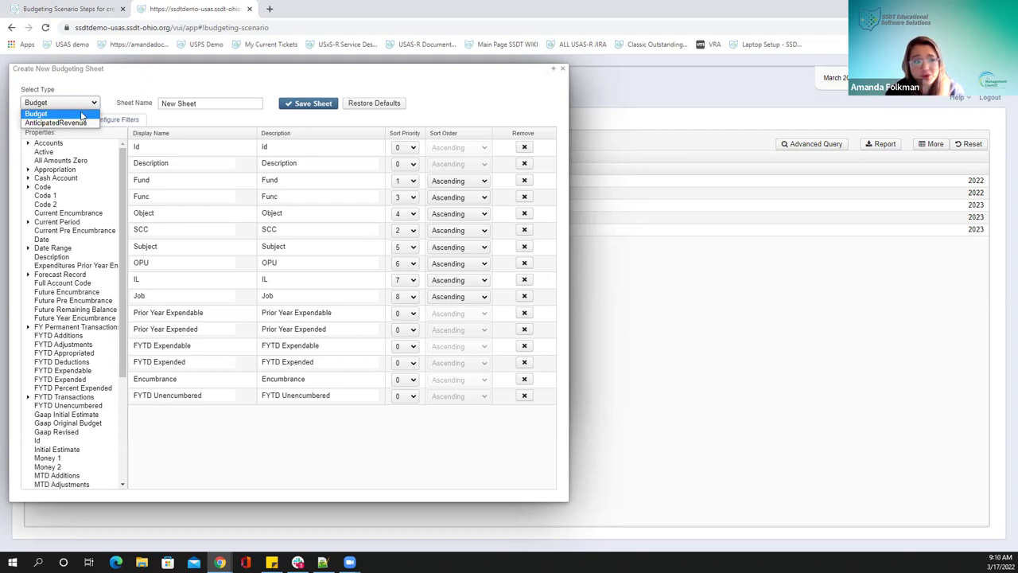
left_click(83, 115)
left_click(223, 101)
double_click(223, 100)
triple_click(223, 100)
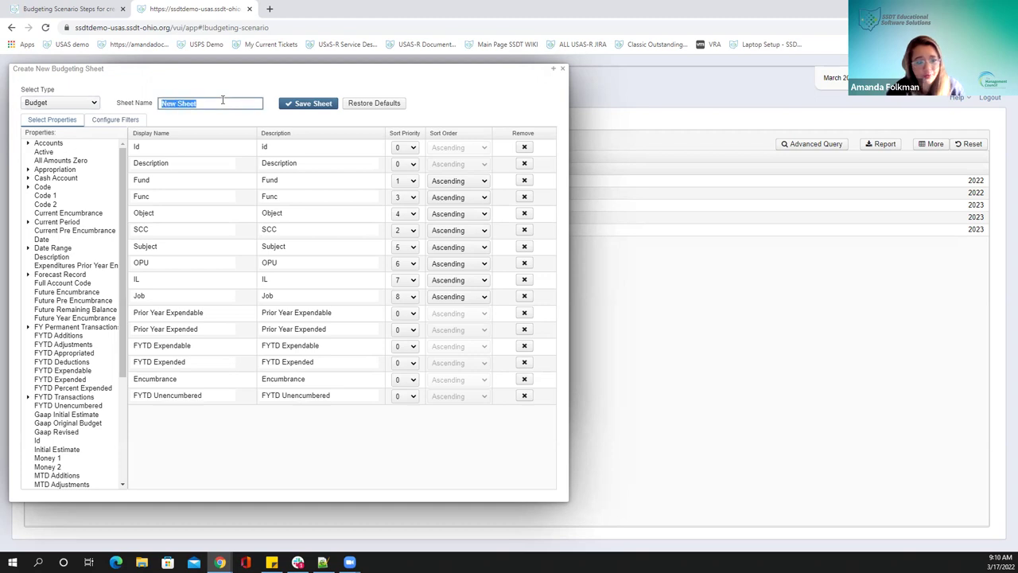
type("Cafeteria")
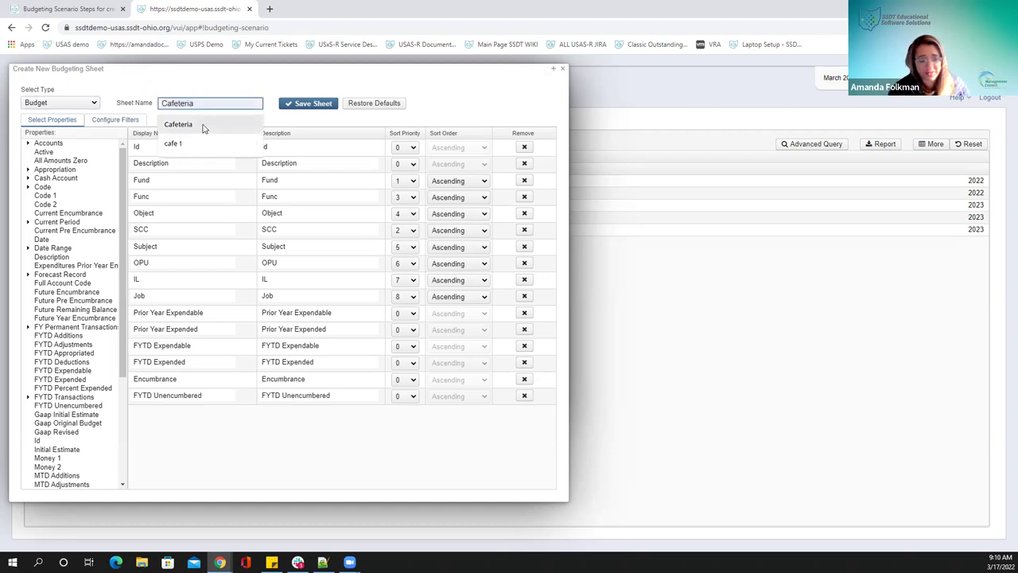
left_click(199, 125)
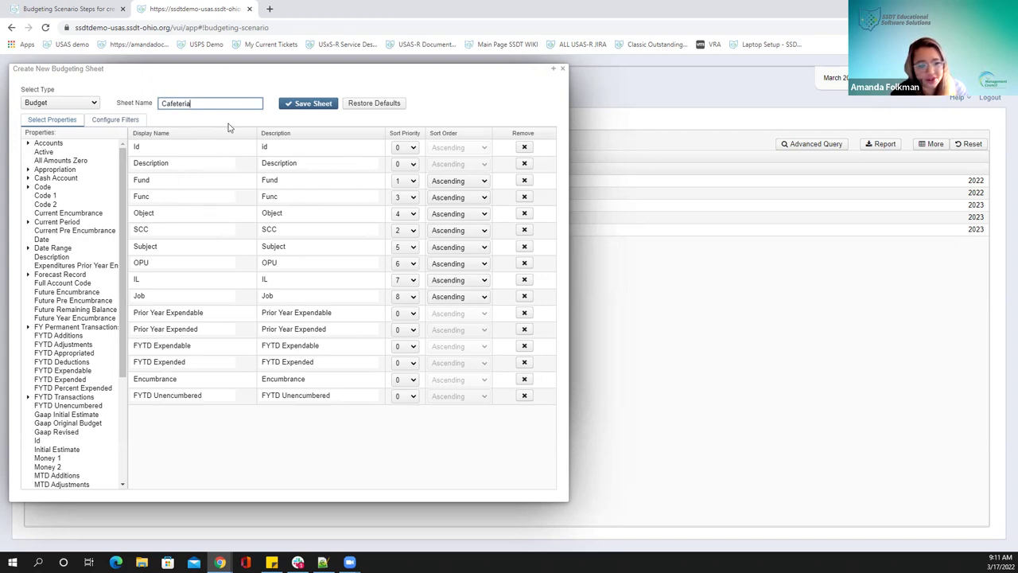
left_click_drag(209, 66, 551, 80)
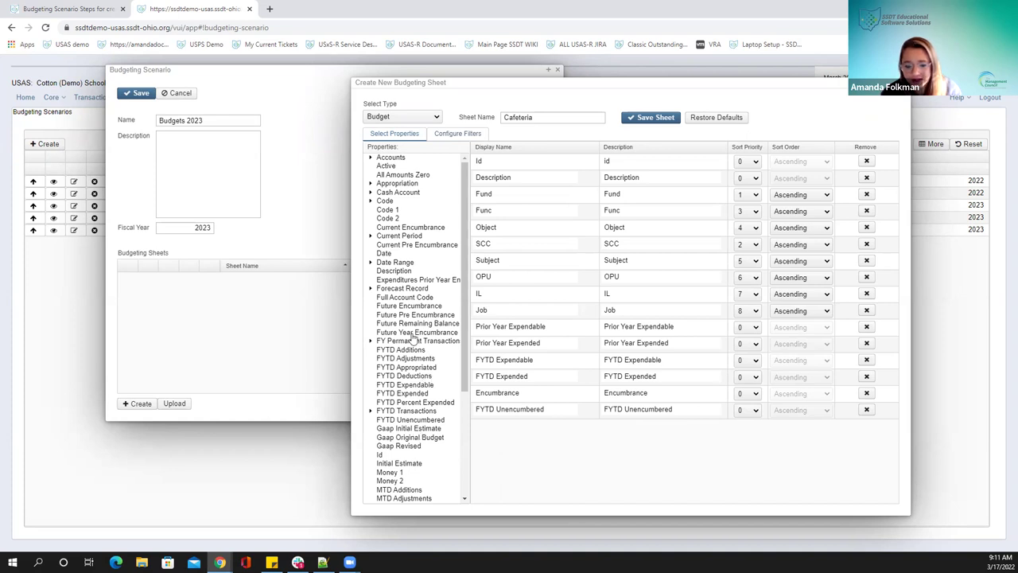
scroll(413, 340, "down", 3)
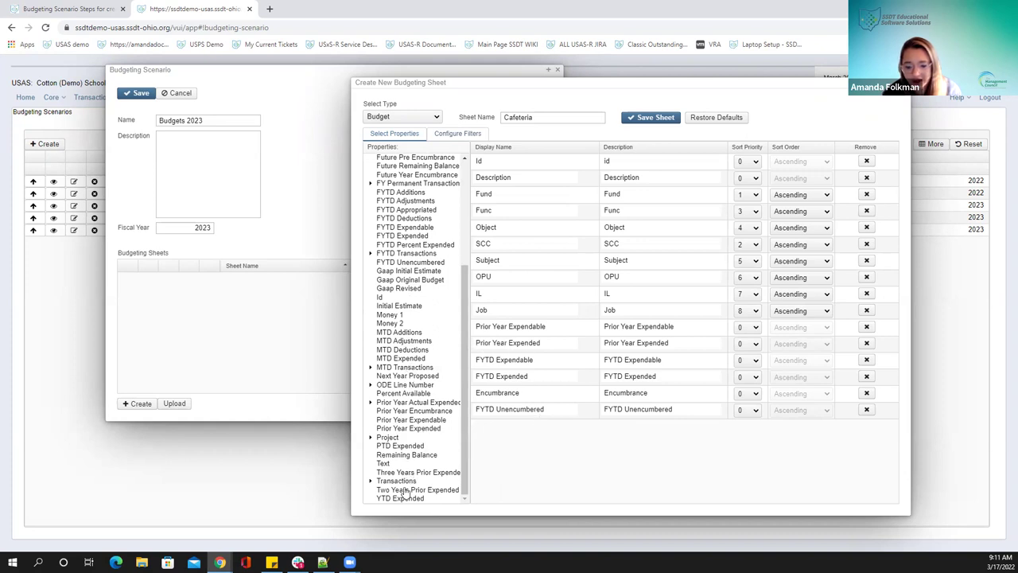
Add Two and Three Years Prior Expended columns; remove Encumbrance and FYTD Unencumbered
left_click_drag(407, 490, 520, 324)
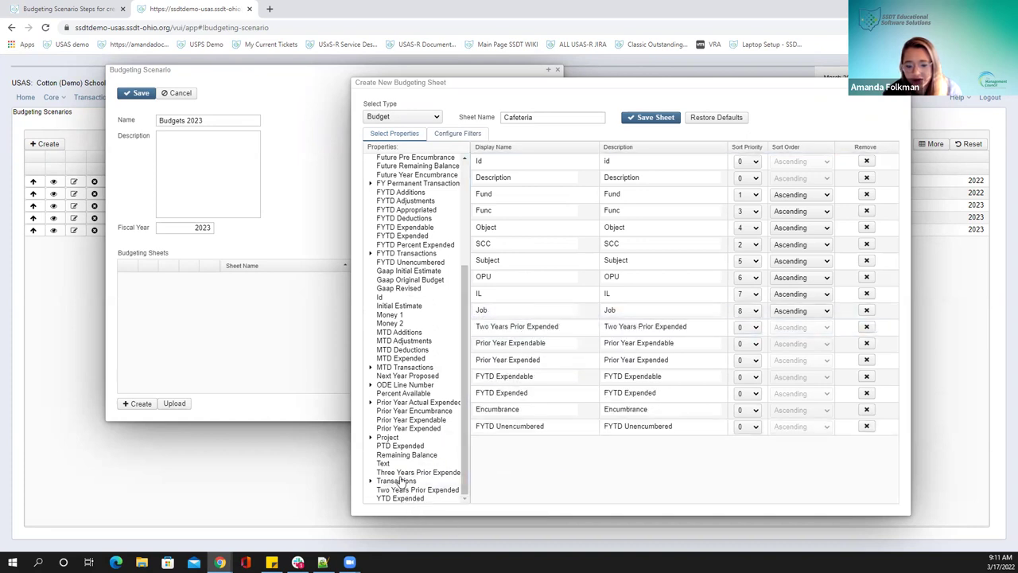
left_click_drag(415, 472, 515, 322)
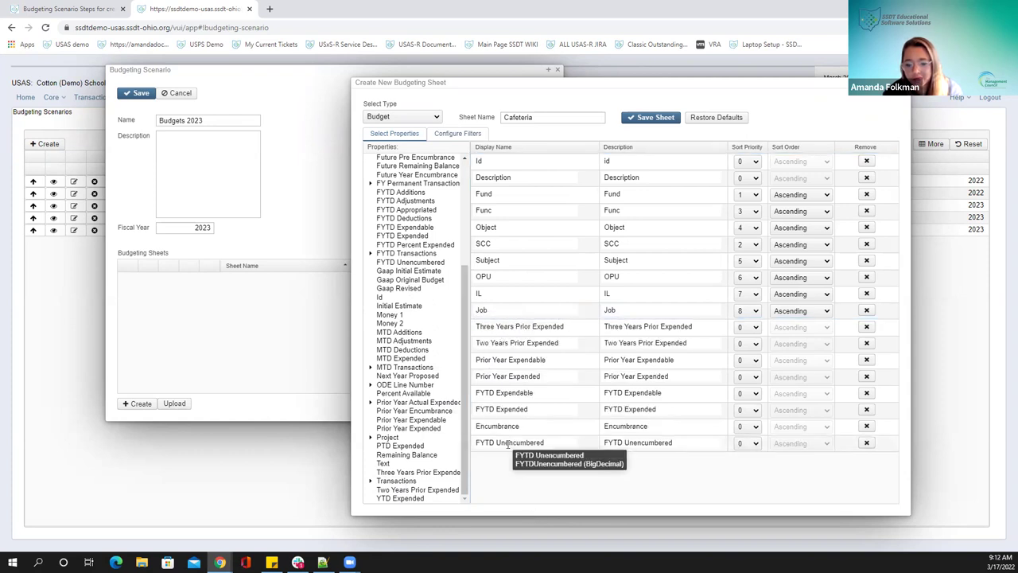
left_click(867, 427)
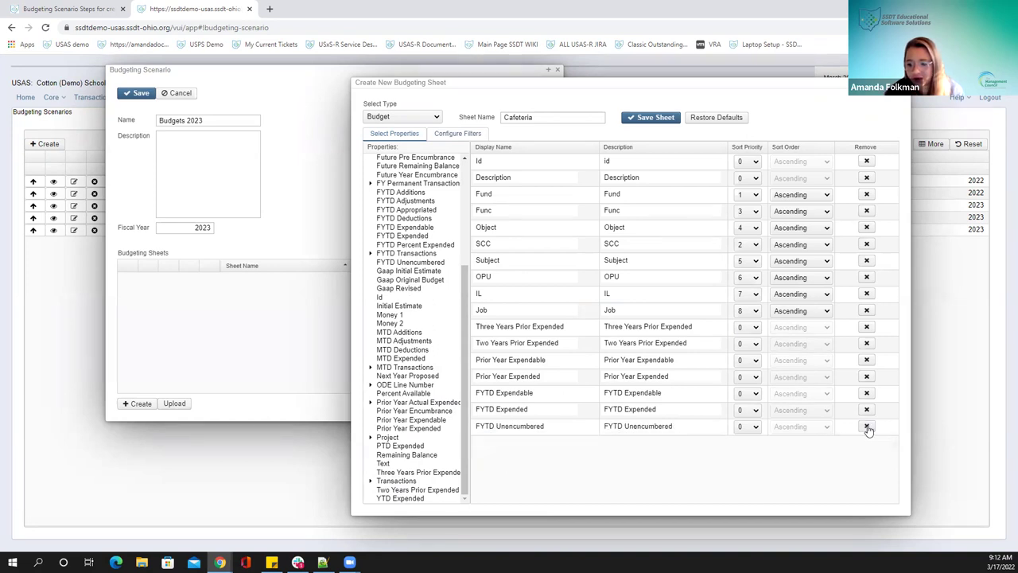
left_click(867, 427)
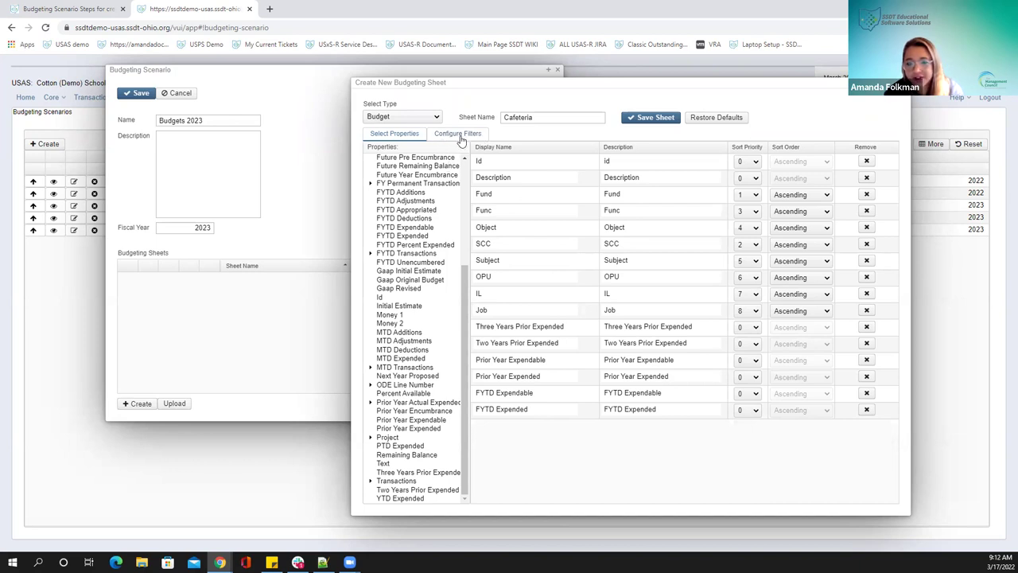
Filter the Cafeteria sheet to Fund equals 006, then save and create it
left_click(460, 135)
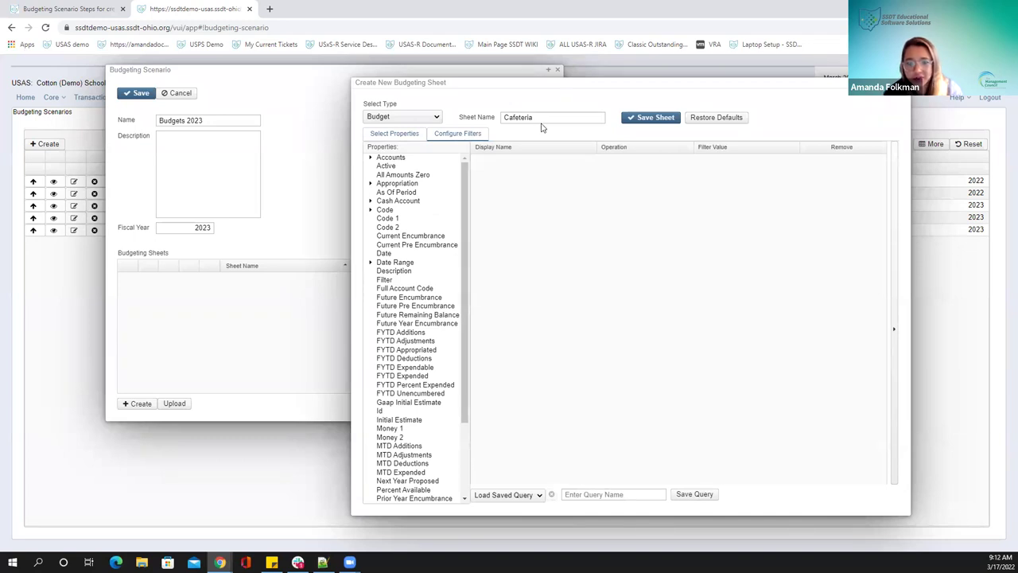
left_click(371, 210)
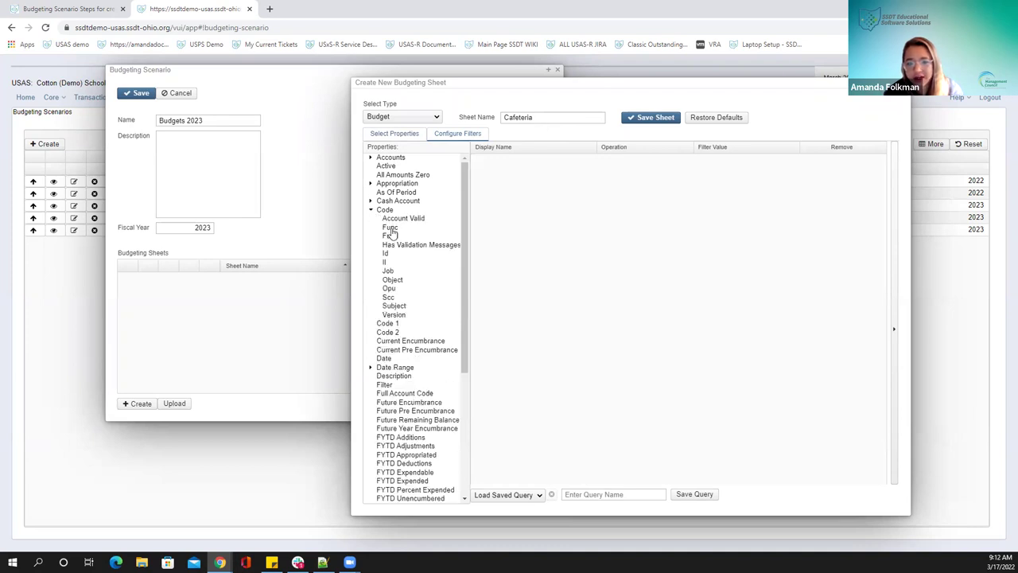
left_click_drag(390, 237, 548, 212)
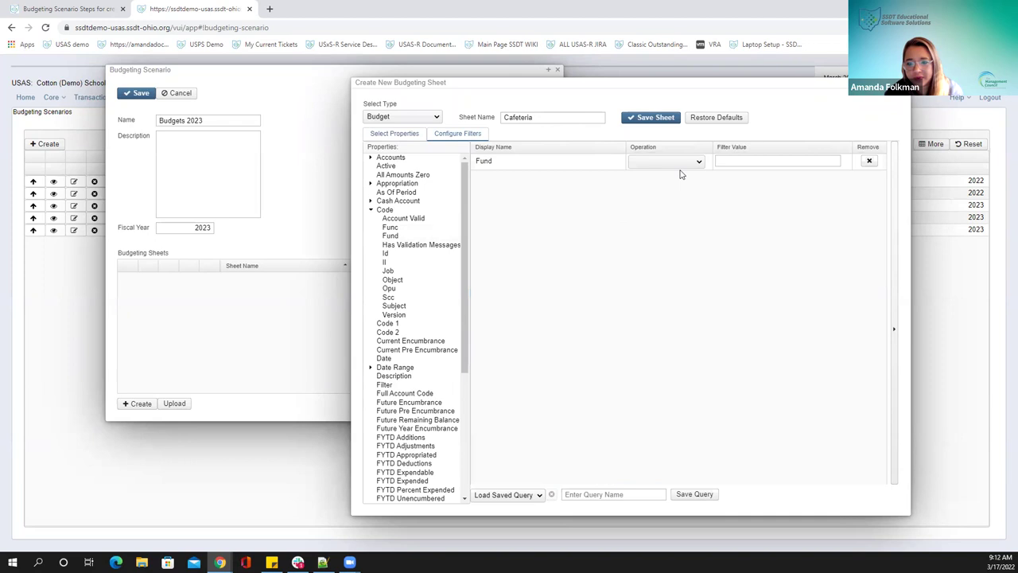
left_click(657, 163)
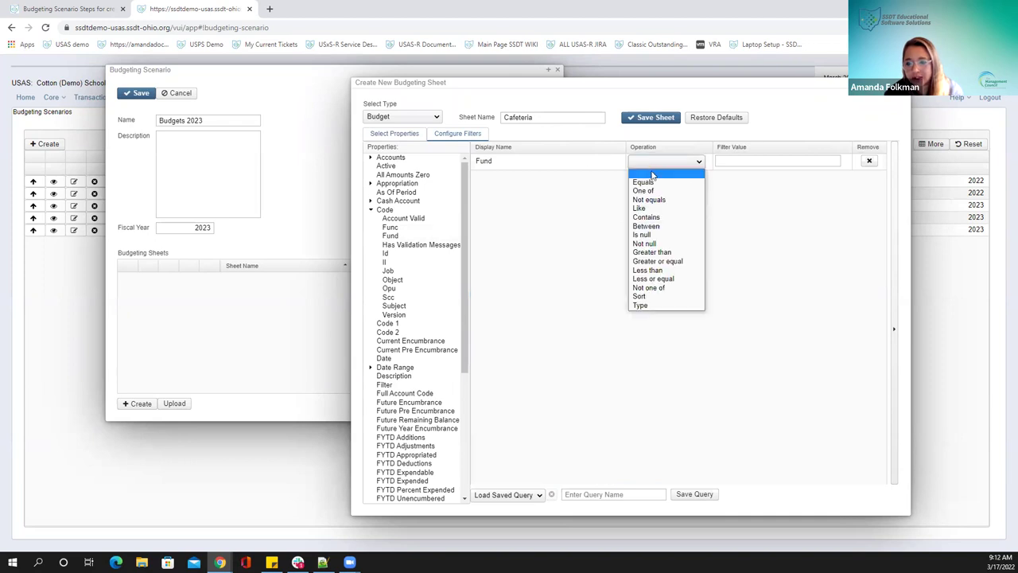
left_click(652, 182)
left_click(721, 161)
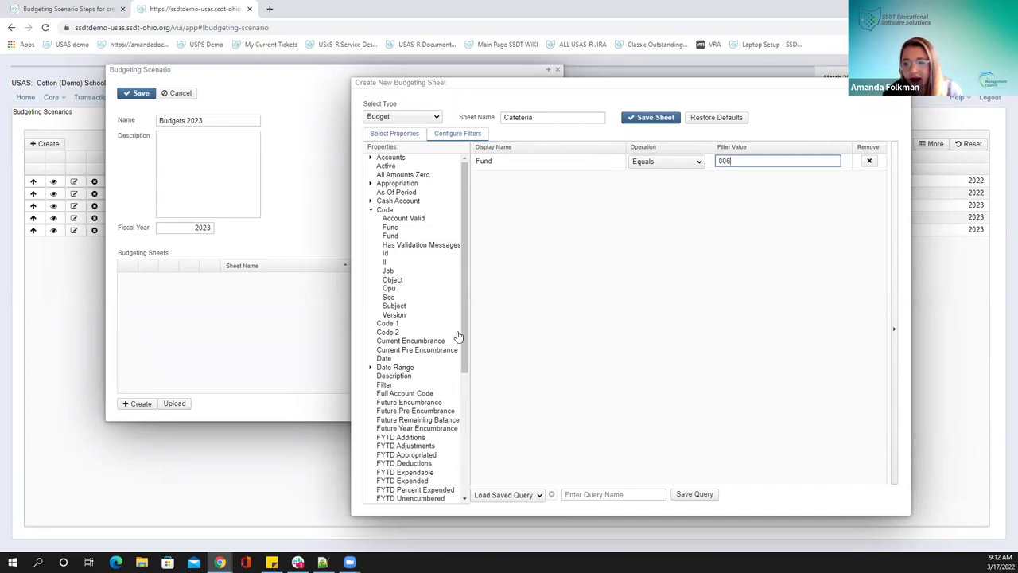
left_click(640, 123)
left_click(585, 332)
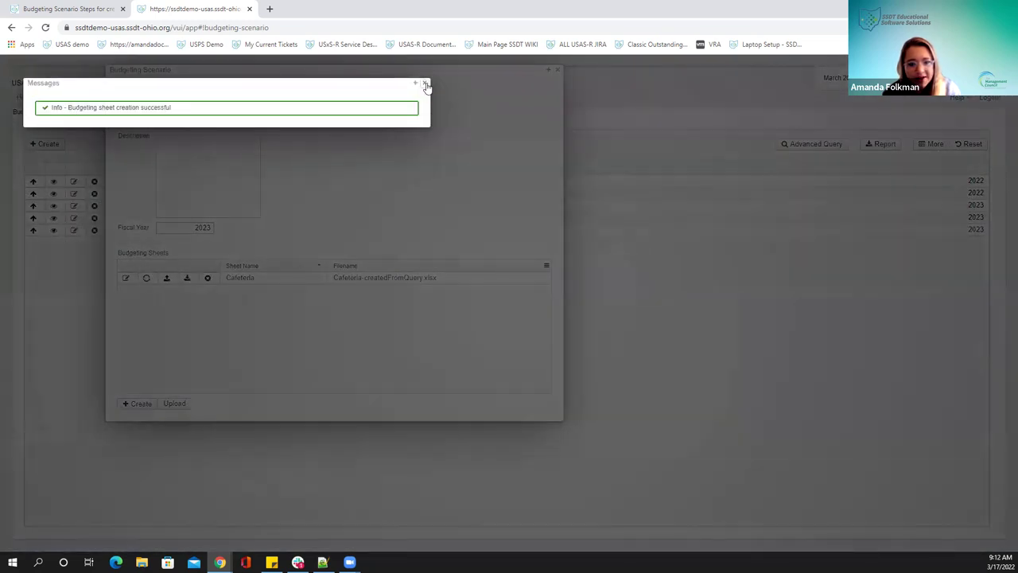
Dismiss the success message and open the Cafeteria sheet in the spreadsheet editor
left_click(426, 84)
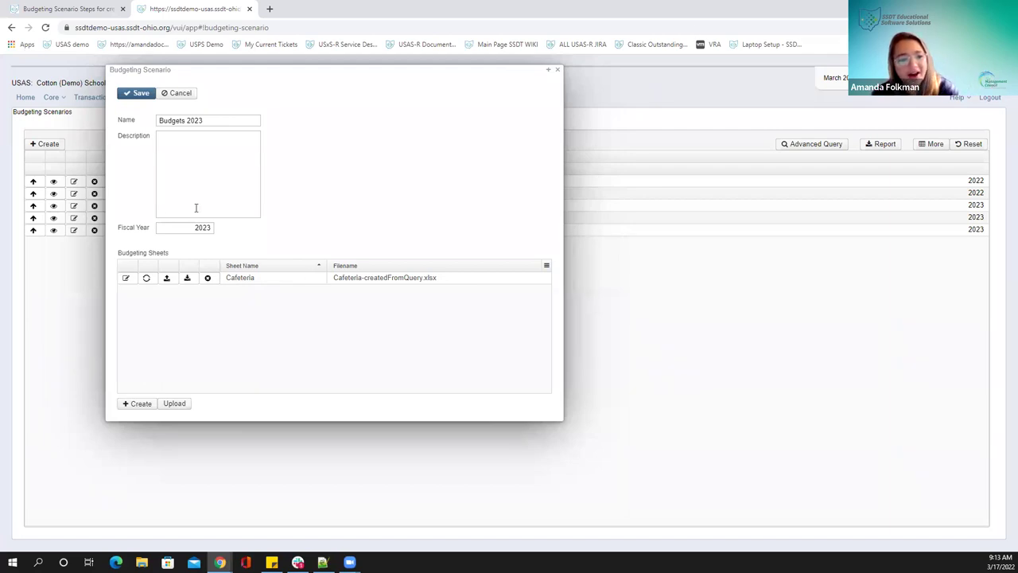
left_click(126, 278)
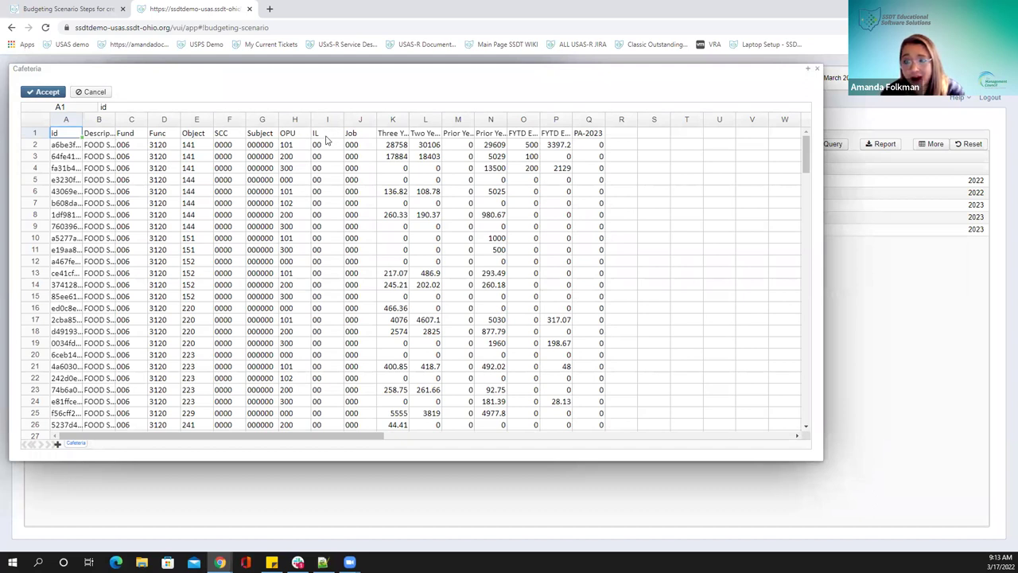
Widen the prior-years expended columns and retype the last digit of the PA-2023 header year
left_click_drag(441, 121, 495, 121)
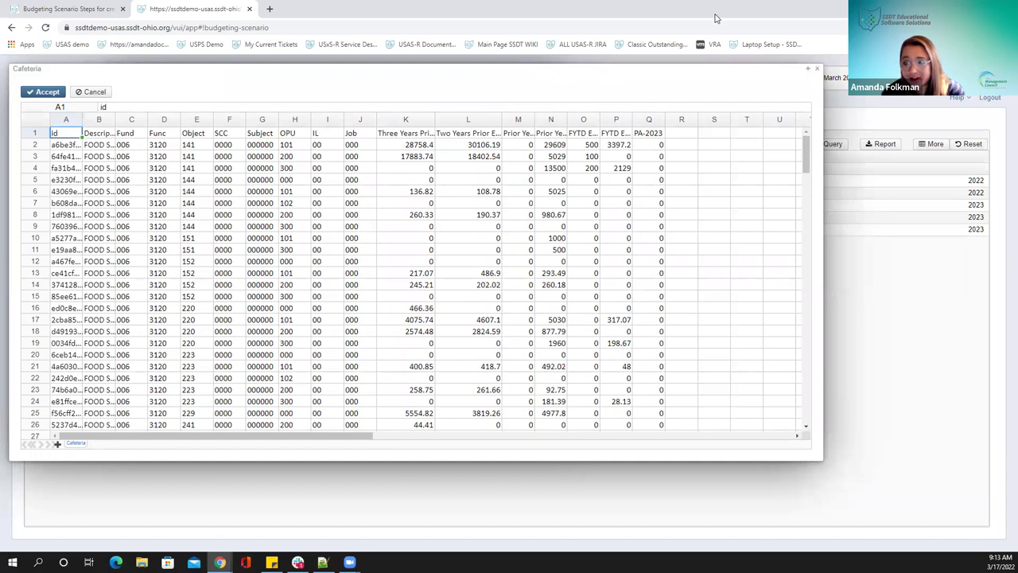
key("ctrl+Right")
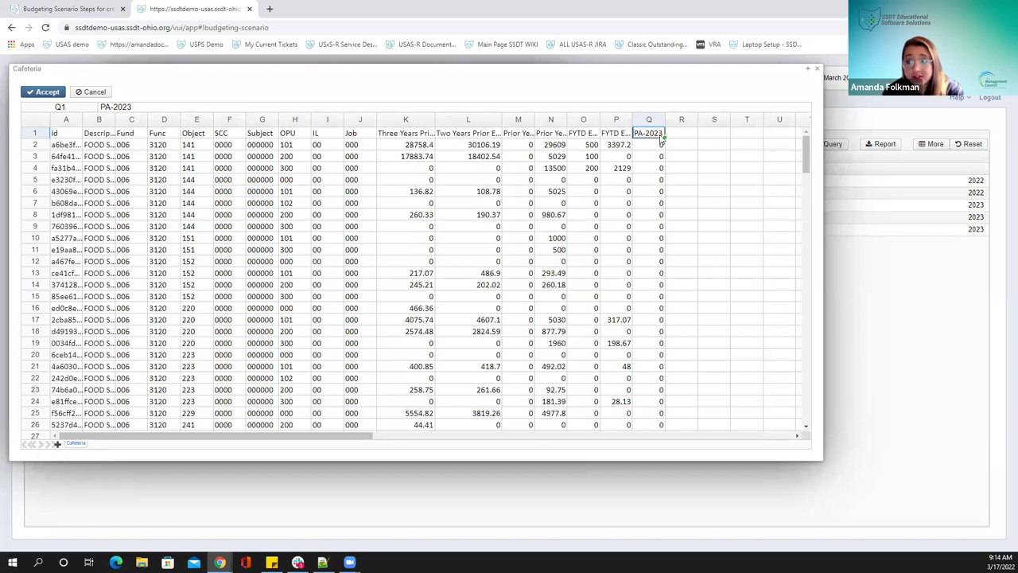
double_click(661, 135)
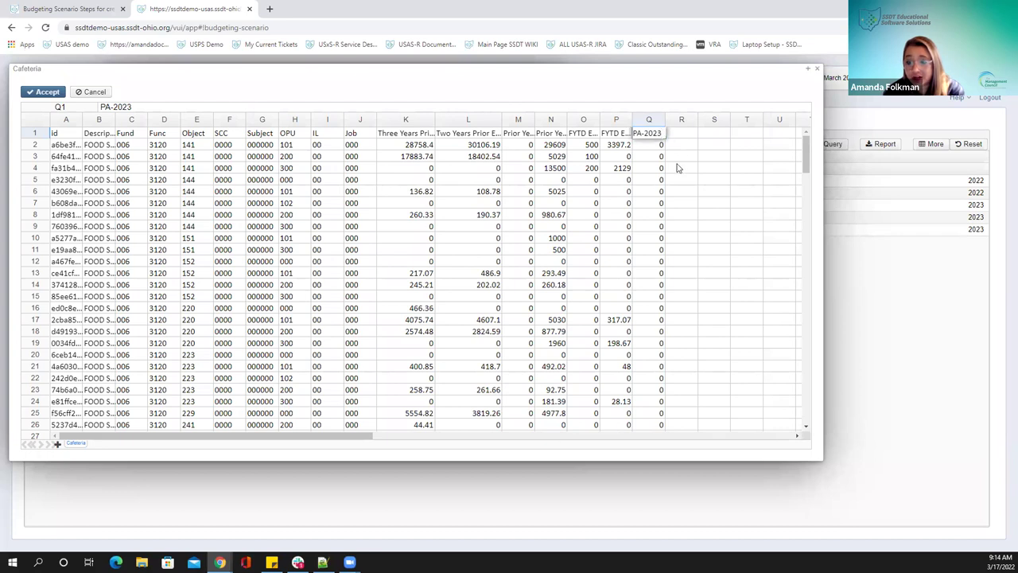
key("BackSpace")
type("2")
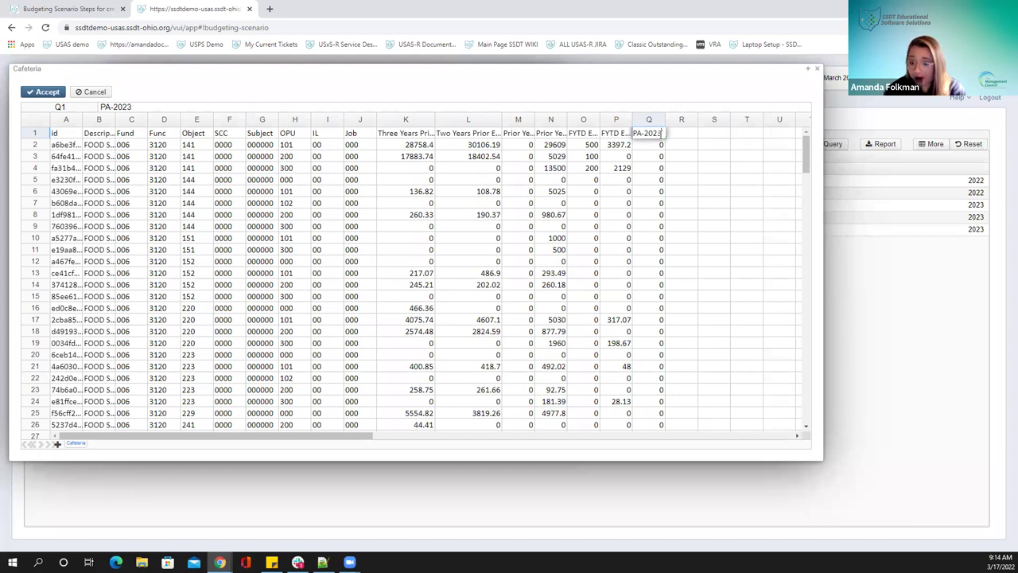
left_click(652, 250)
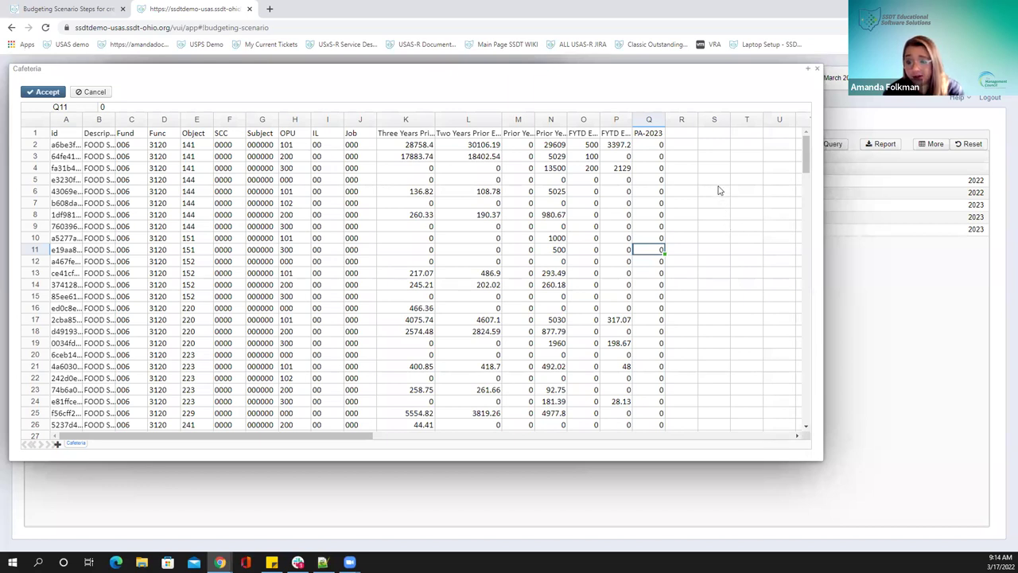
Widen column O to show FYTD Expendable and slightly widen the PA-2023 column
left_click(641, 145)
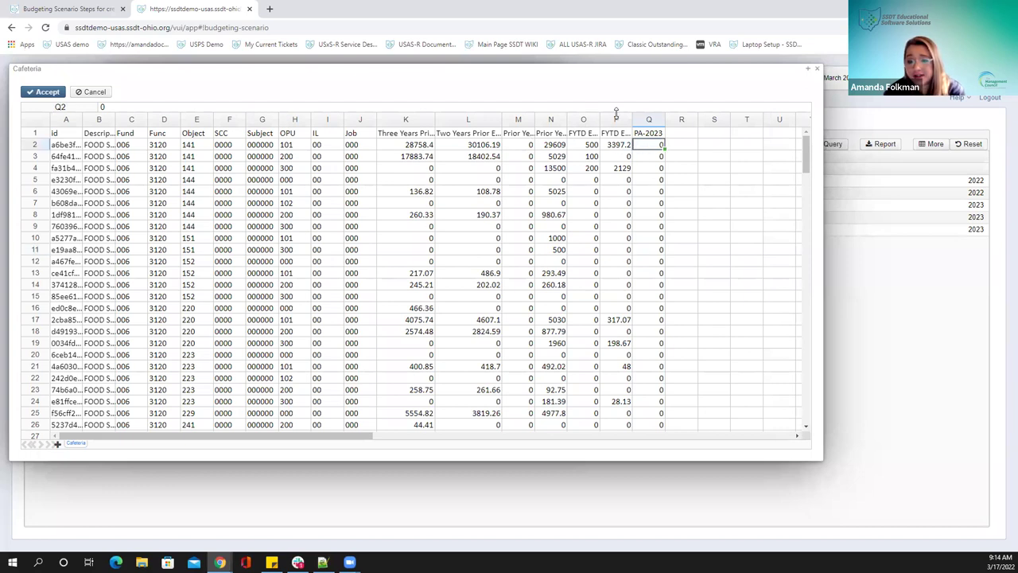
left_click_drag(600, 115, 692, 115)
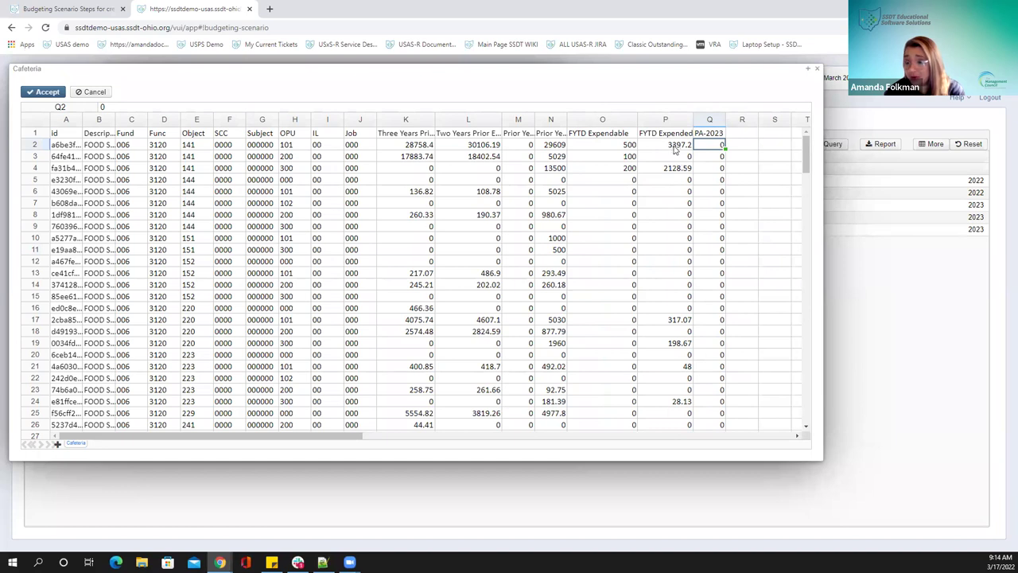
left_click_drag(723, 123, 732, 121)
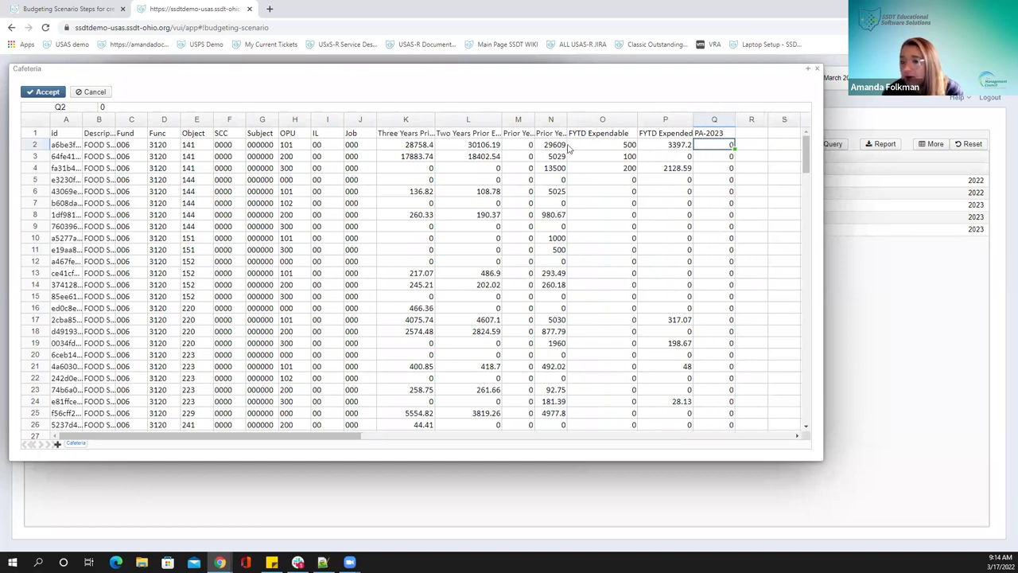
Enter =P2 in Q2, fill it down to Q22, and accept the Cafeteria sheet
type("=")
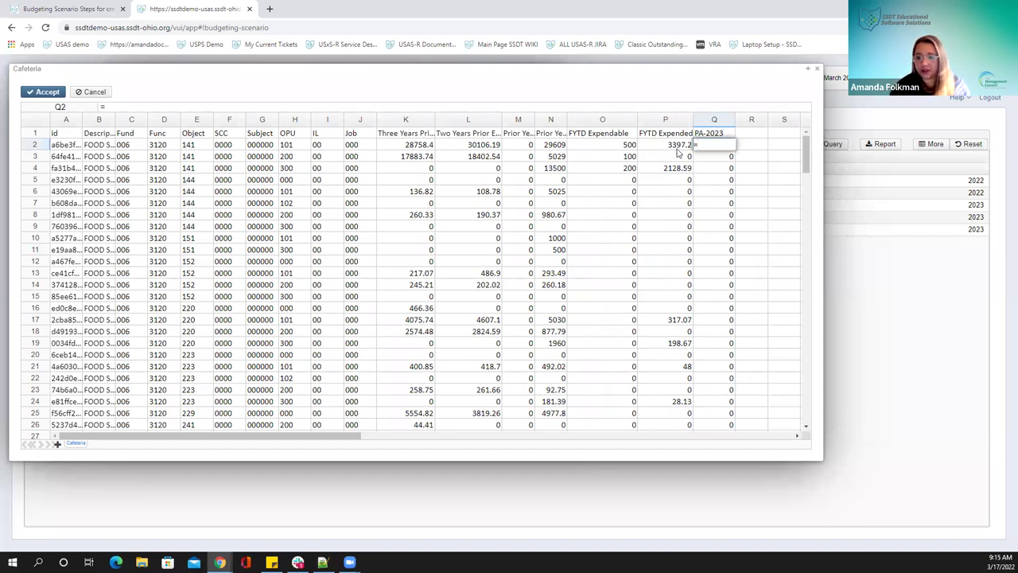
left_click(666, 148)
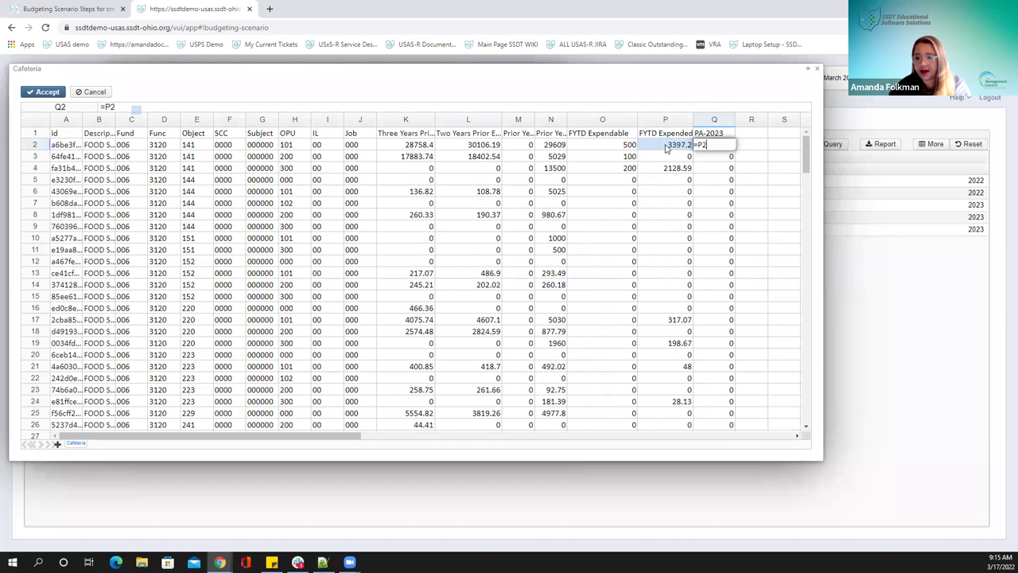
key("Return")
left_click(708, 150)
left_click_drag(733, 150, 726, 381)
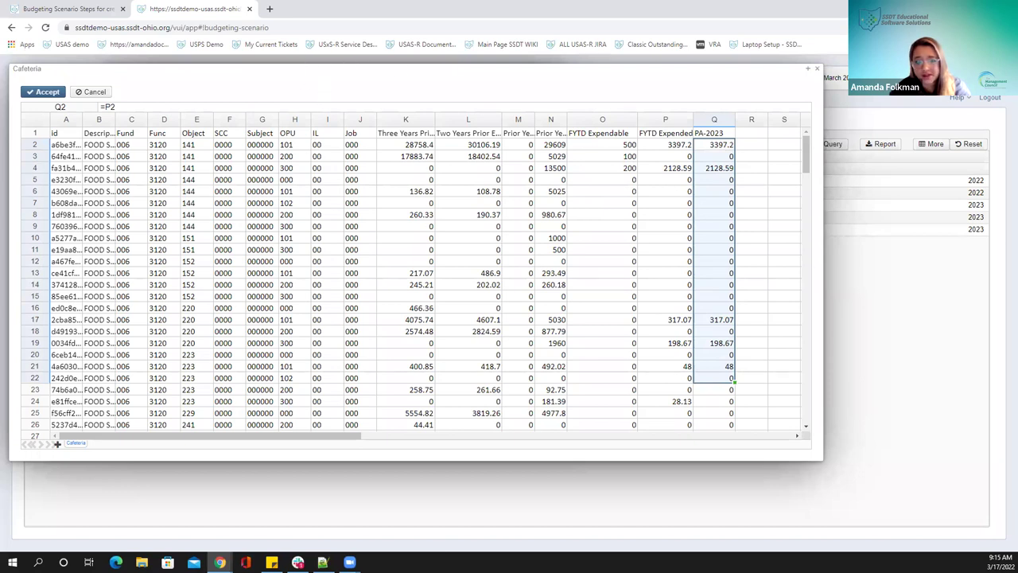
left_click(42, 92)
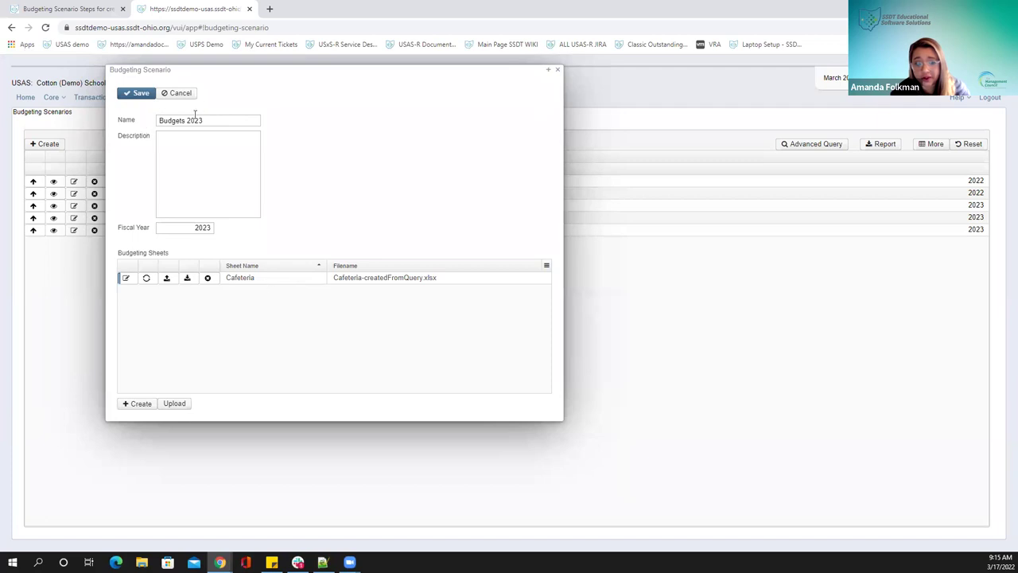
Rename the duplicate-named scenario to 'Budgets 2023 B', save it, and switch it back into edit mode
left_click(132, 95)
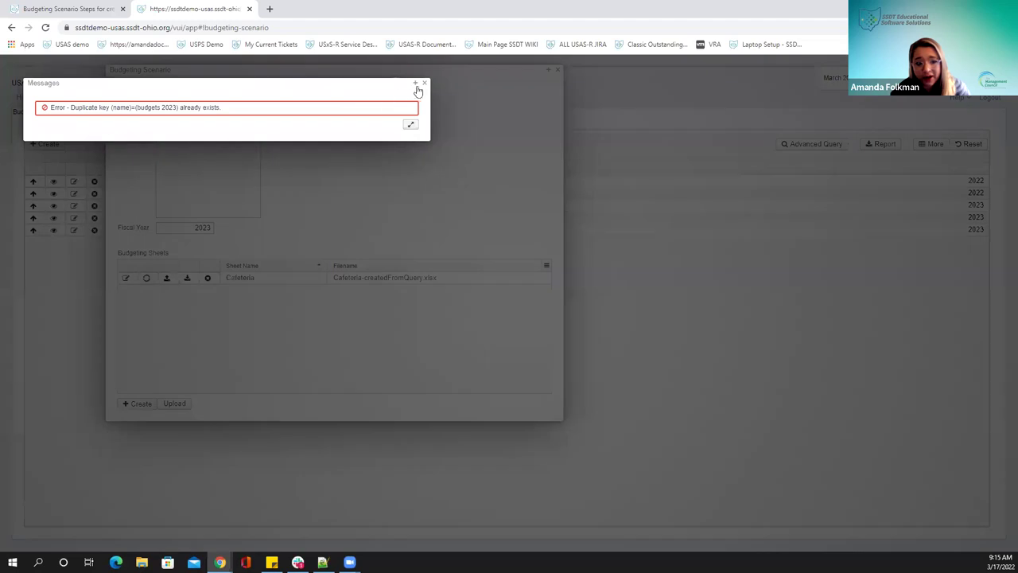
left_click(424, 82)
left_click(216, 119)
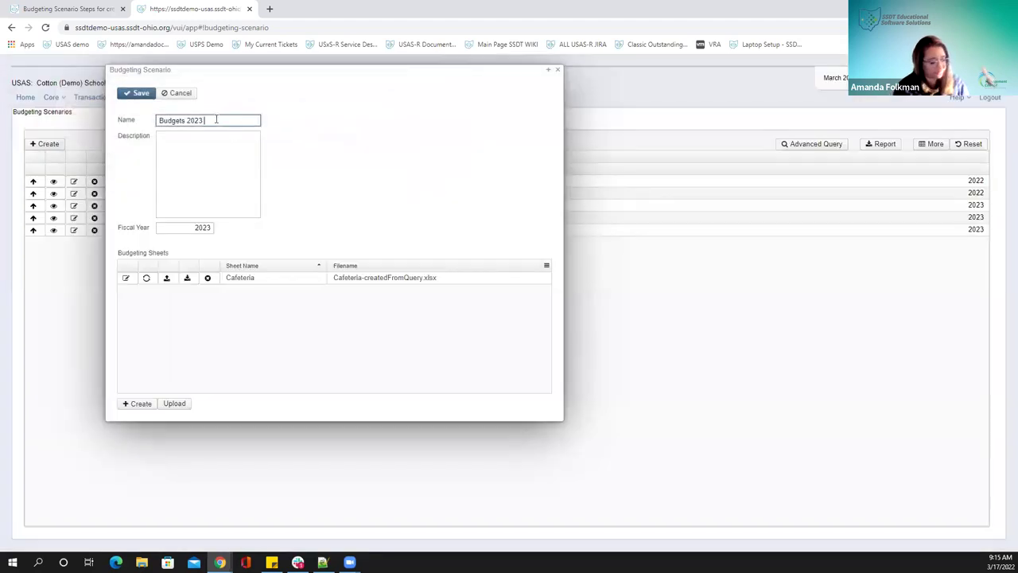
type("B")
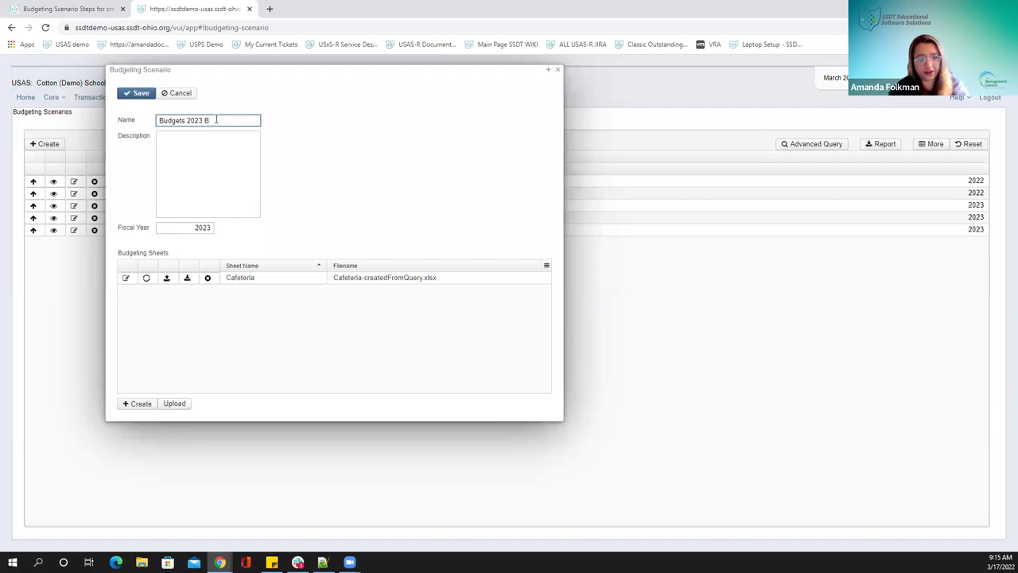
left_click(124, 95)
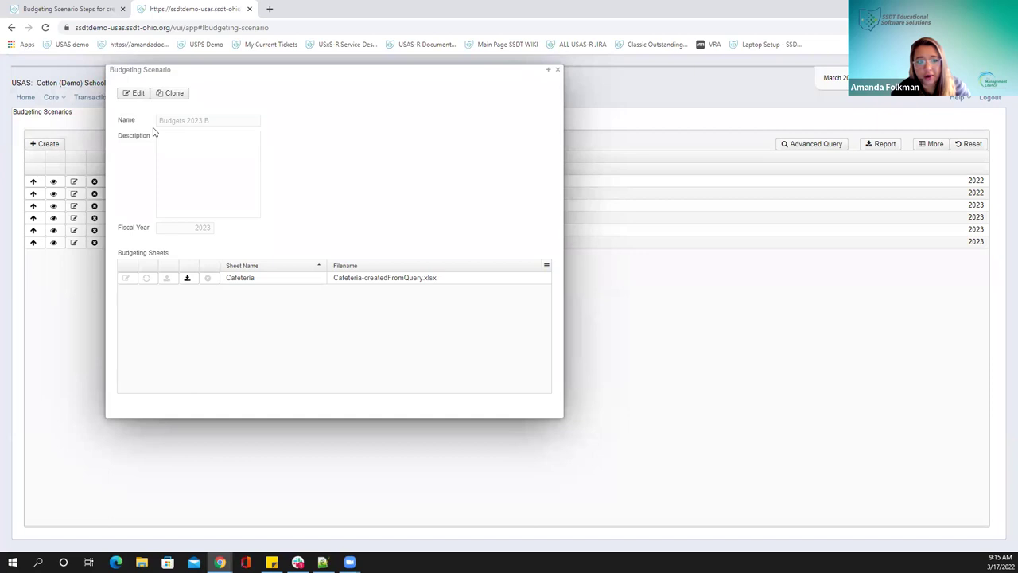
left_click(131, 94)
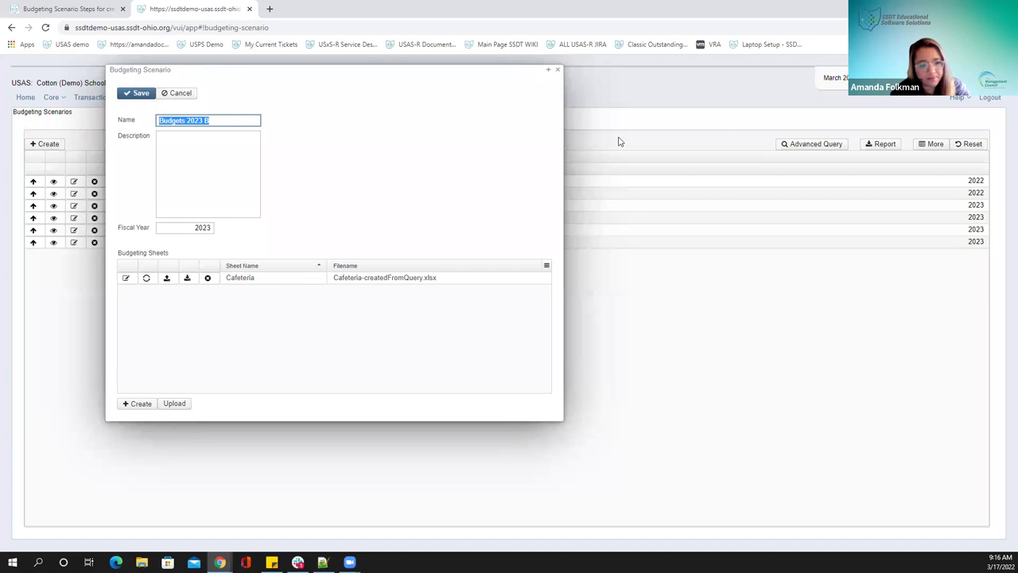
View the Cafeteria sheet, then open its Update Budgeting Sheet regeneration settings
left_click(126, 280)
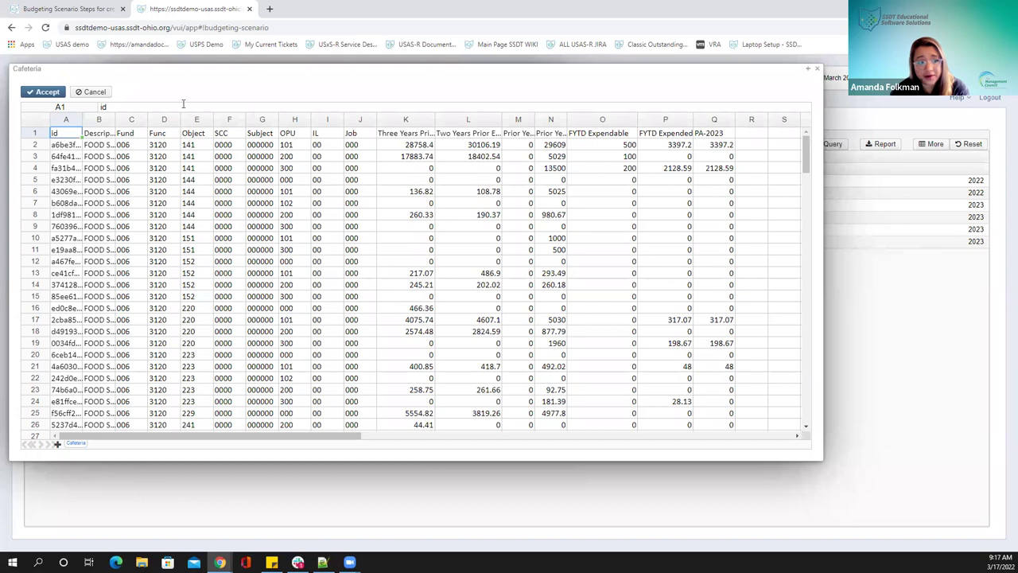
left_click(817, 69)
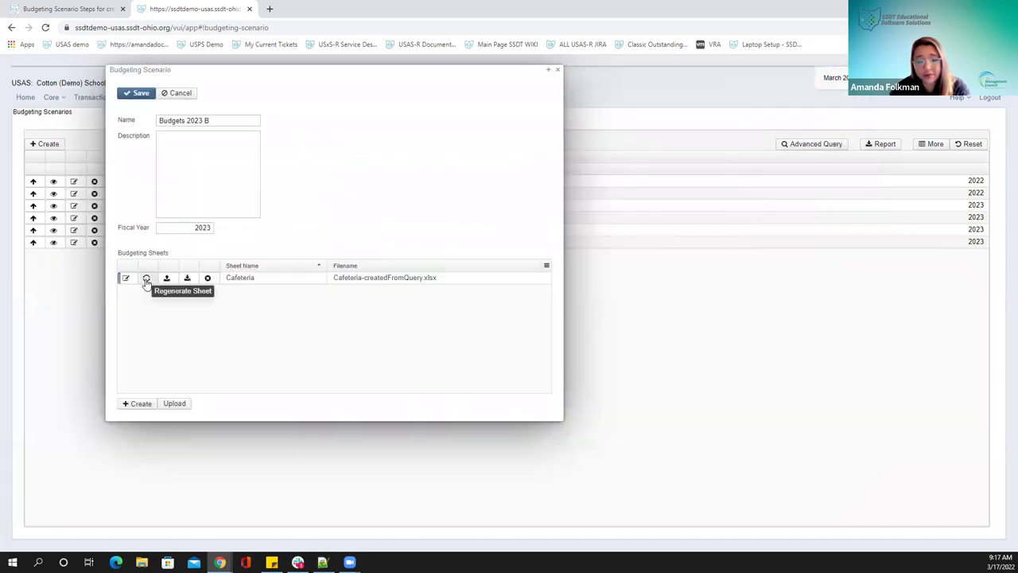
left_click(146, 279)
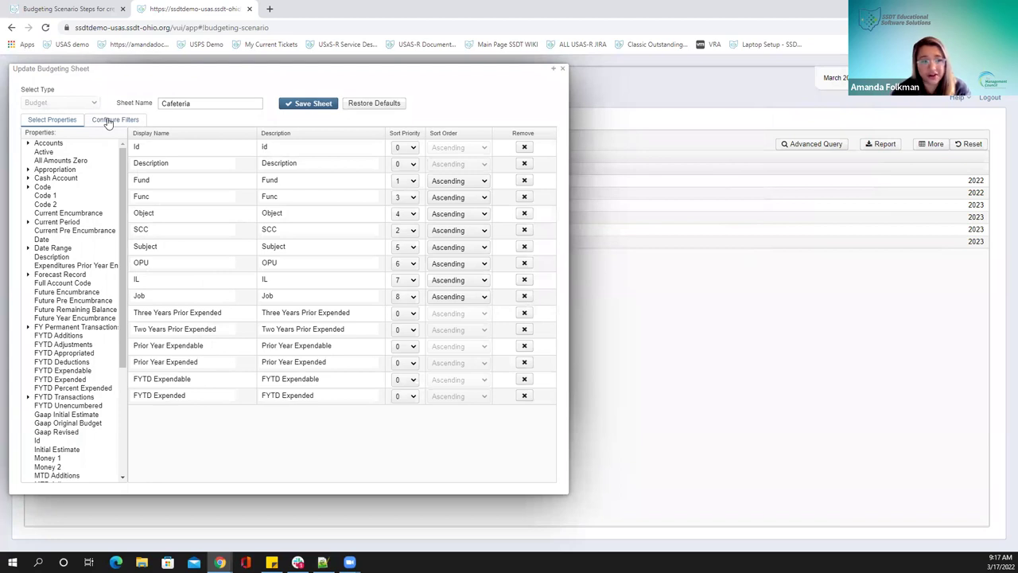
Close the regeneration settings unsaved and download the Cafeteria sheet as Cafeteria-createdFromQuery.xlsx
left_click(562, 71)
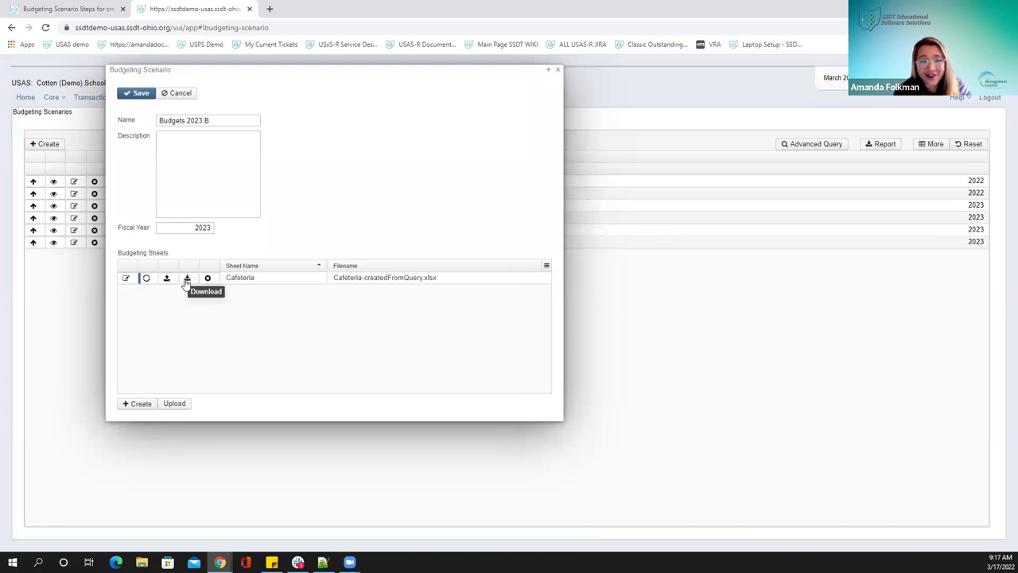
left_click(186, 278)
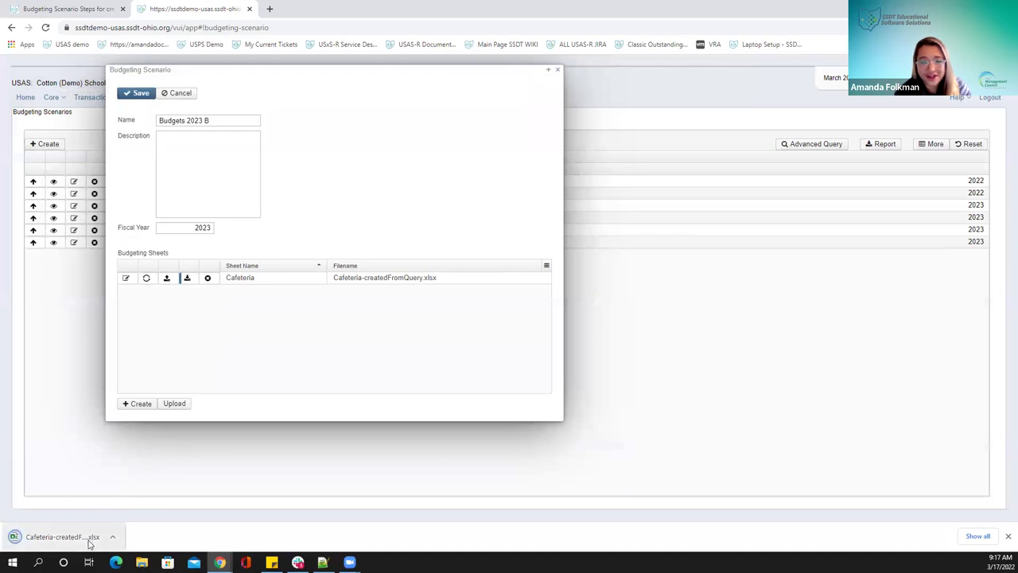
Open the downloaded Cafeteria workbook, reveal the PA-2023 column, and enable editing
left_click(89, 541)
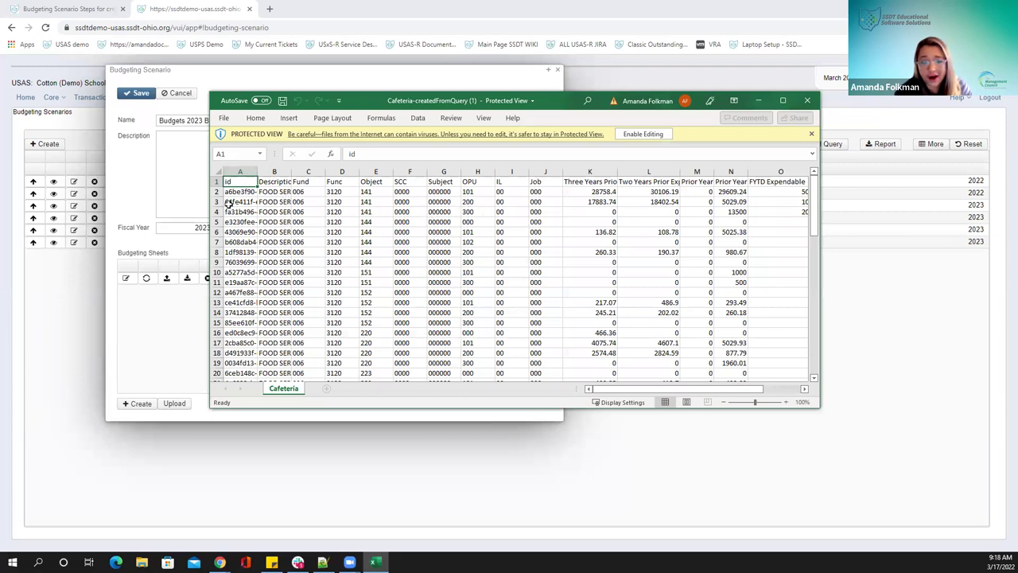
left_click_drag(205, 160, 71, 178)
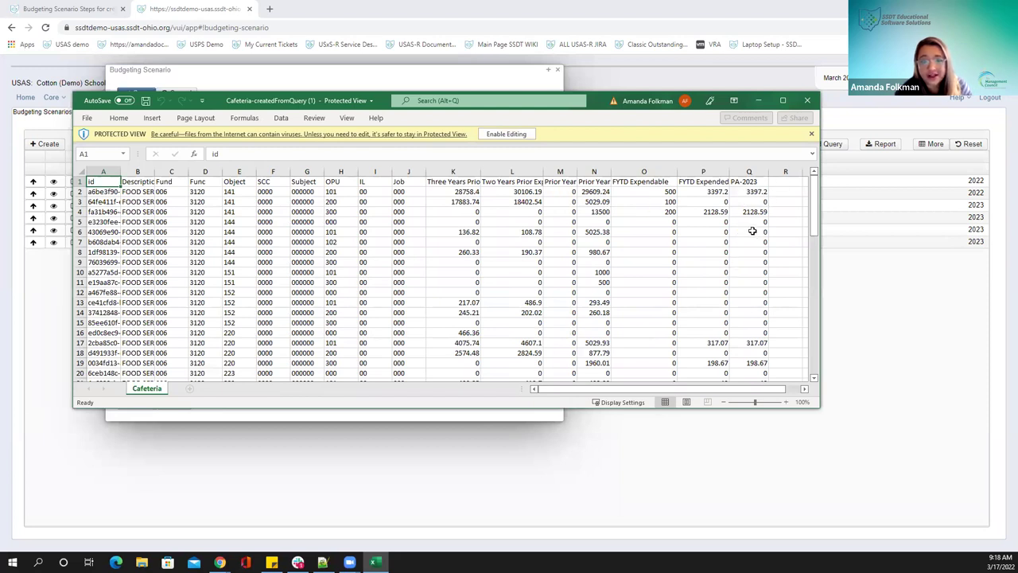
left_click(747, 231)
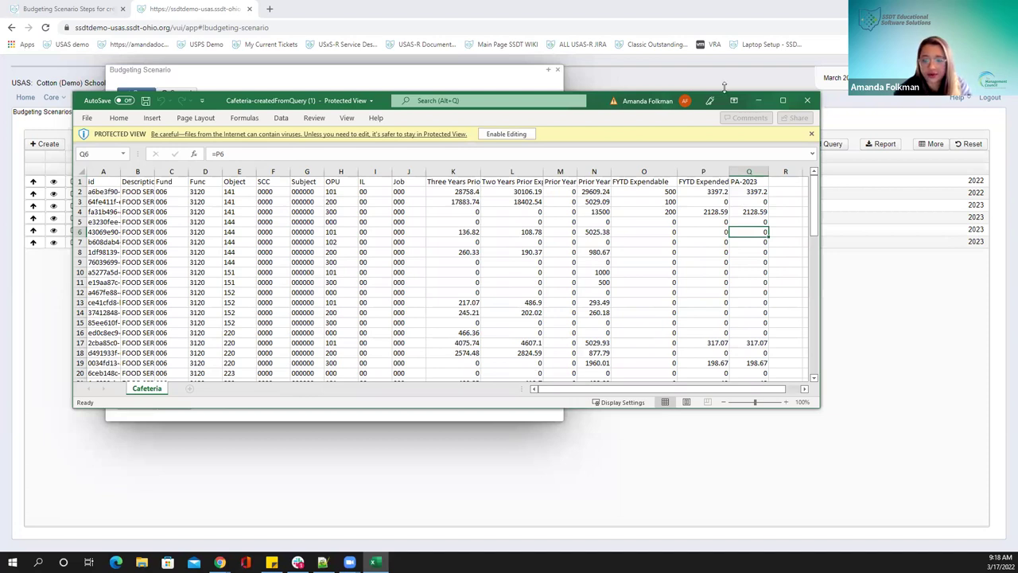
left_click(506, 133)
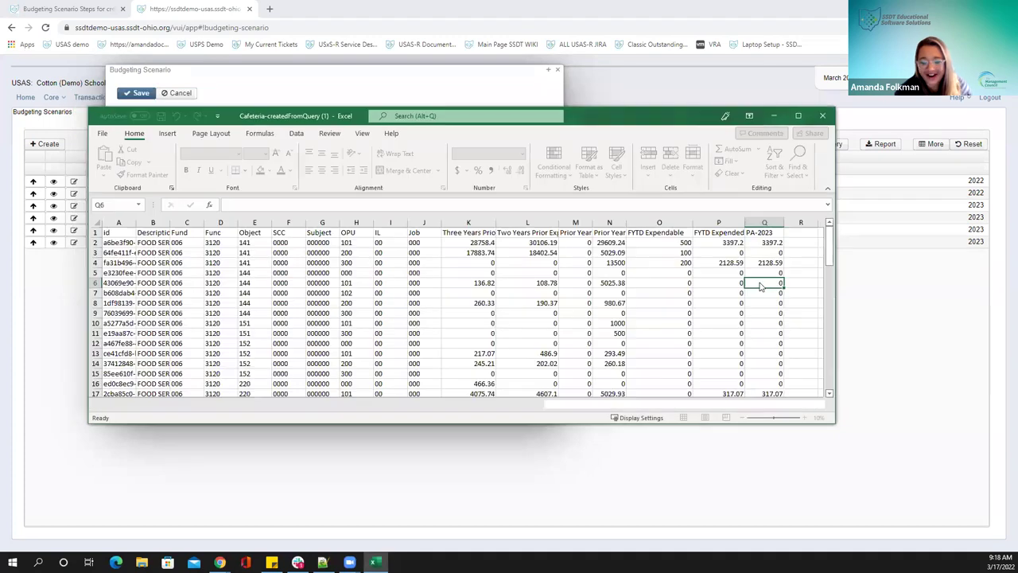
Enter 900 in Q6, 9333 in Q9 and 500 in Q13, then save the workbook
double_click(759, 282)
type("900.00")
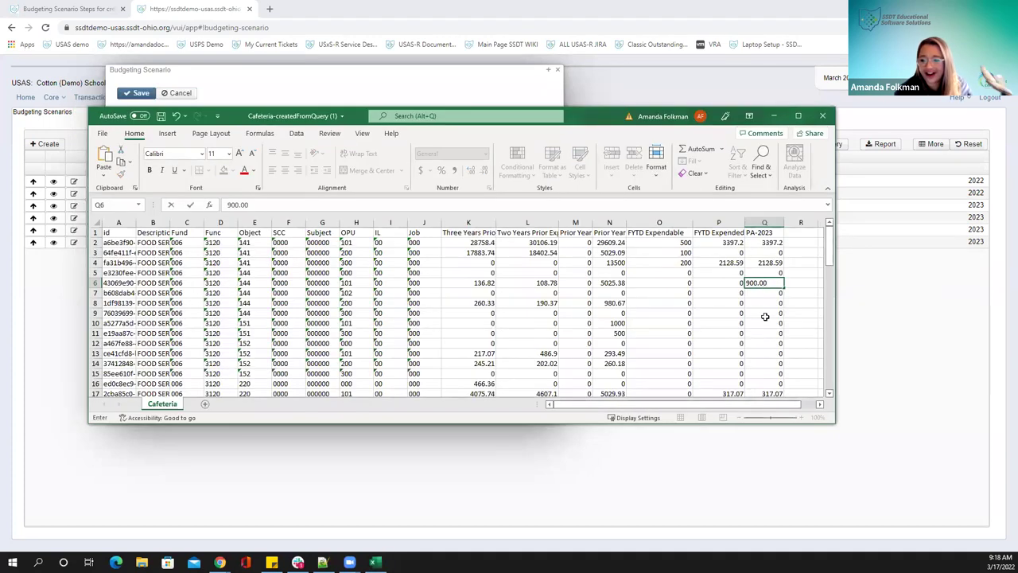
left_click(763, 314)
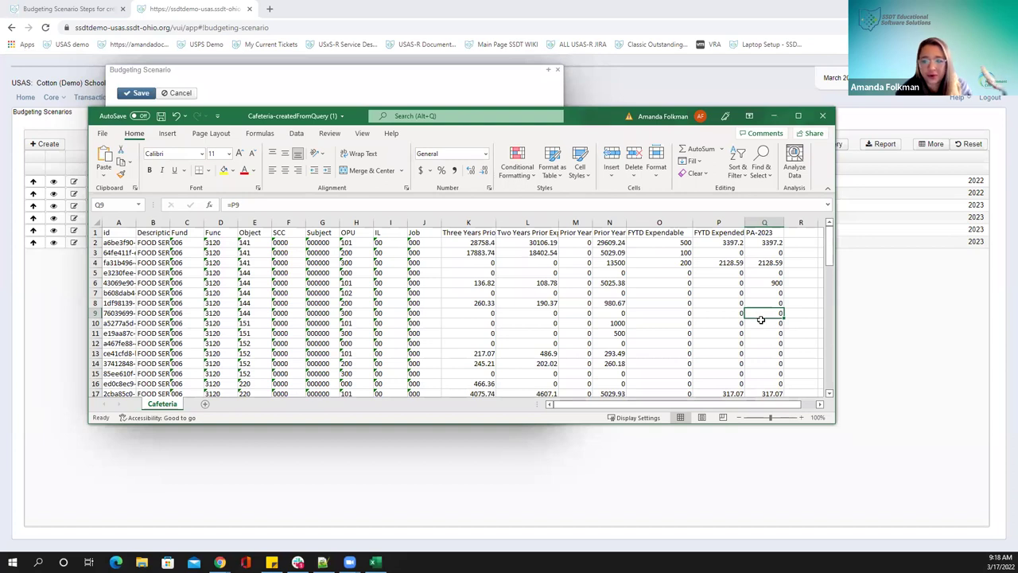
type("9333")
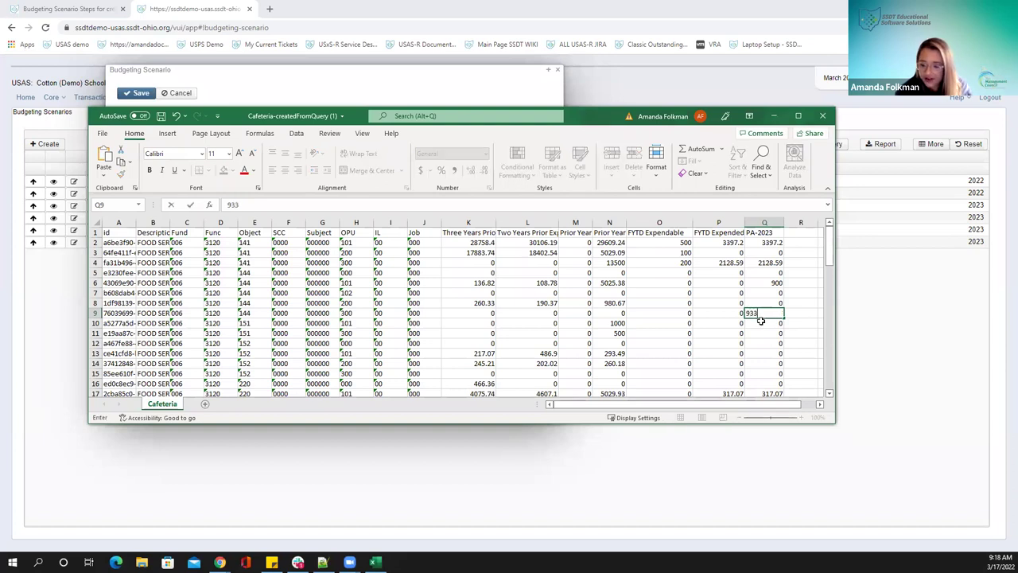
left_click(765, 353)
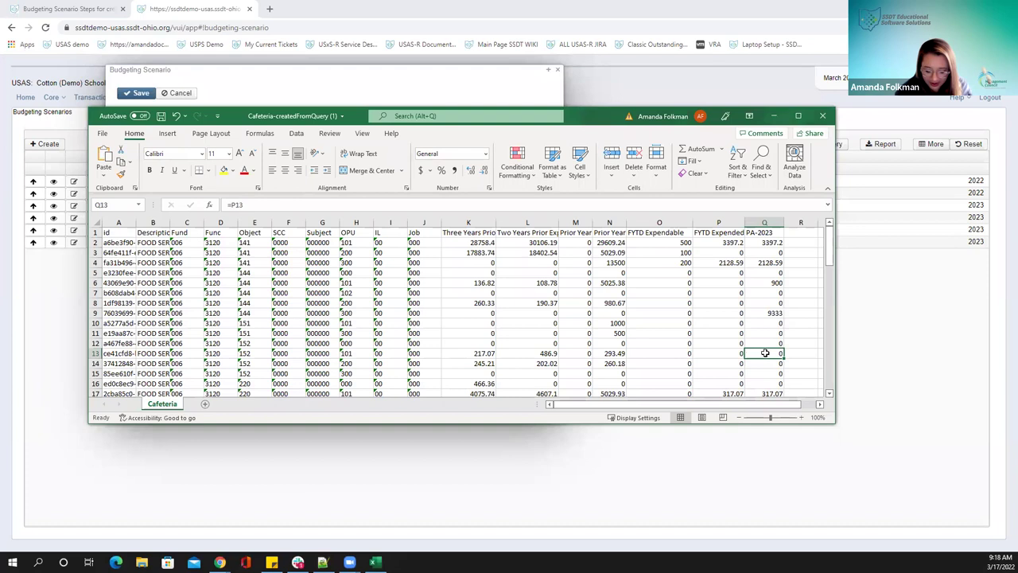
type("500")
left_click(792, 334)
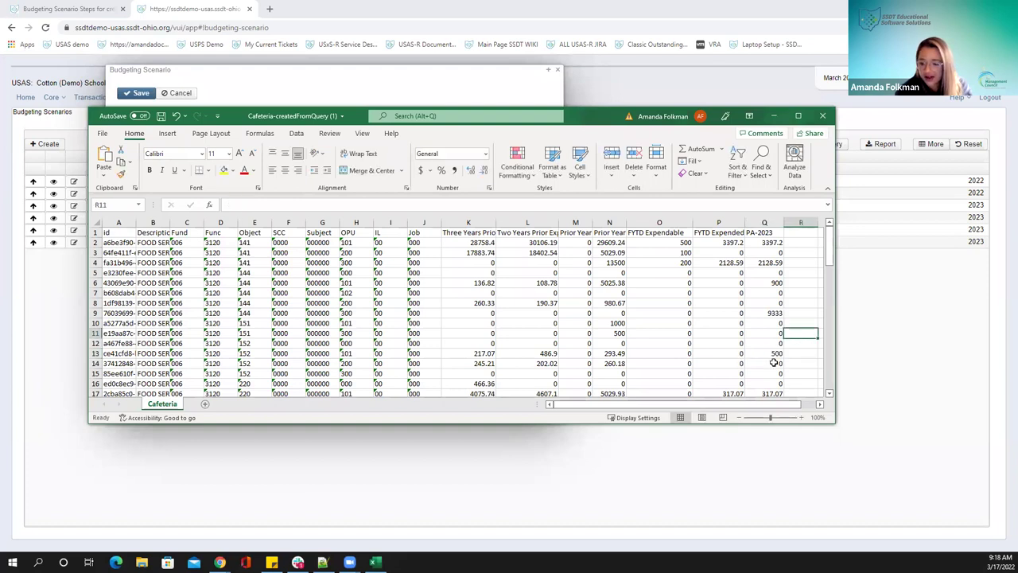
left_click(161, 115)
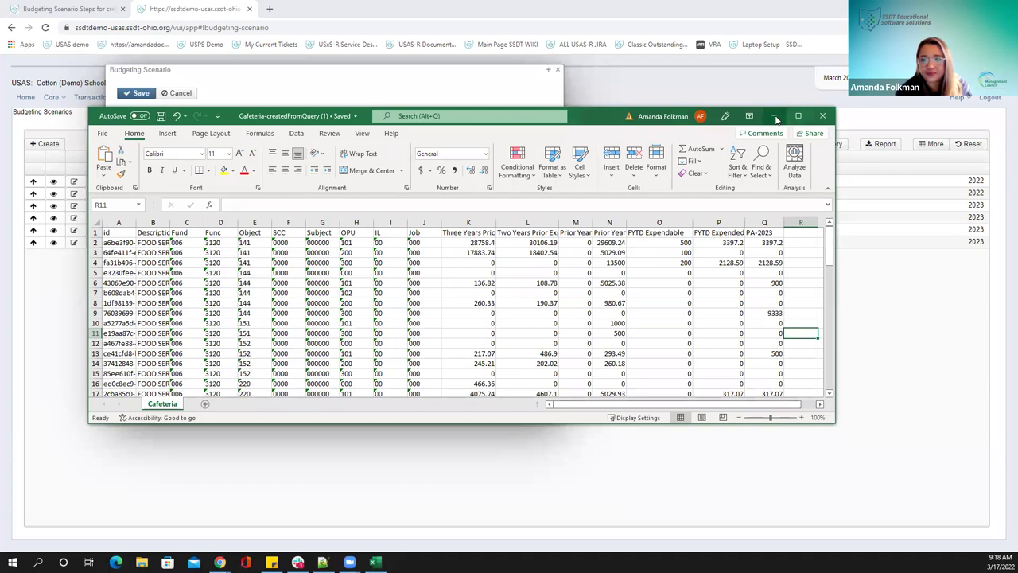
left_click(773, 115)
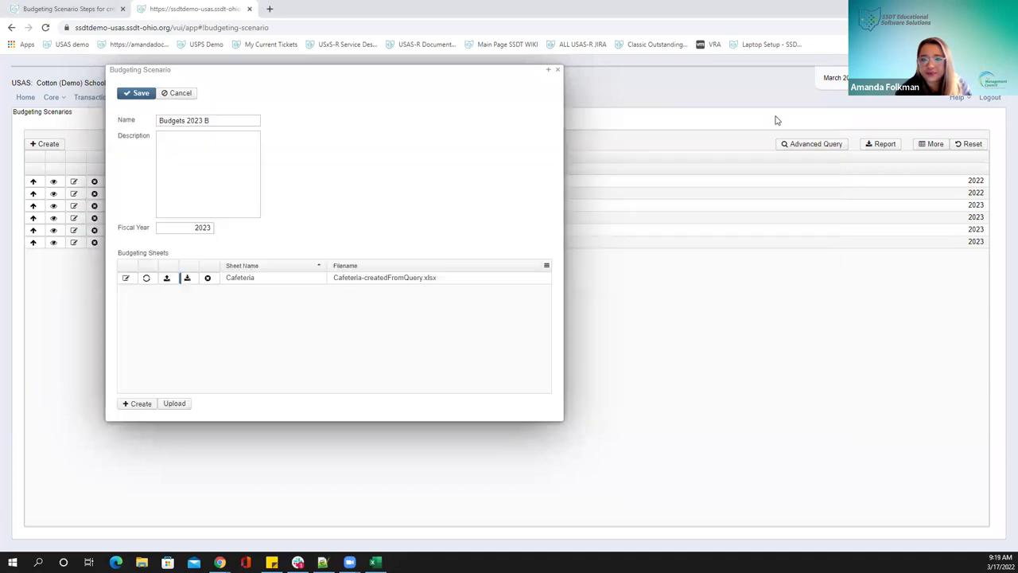
left_click(167, 279)
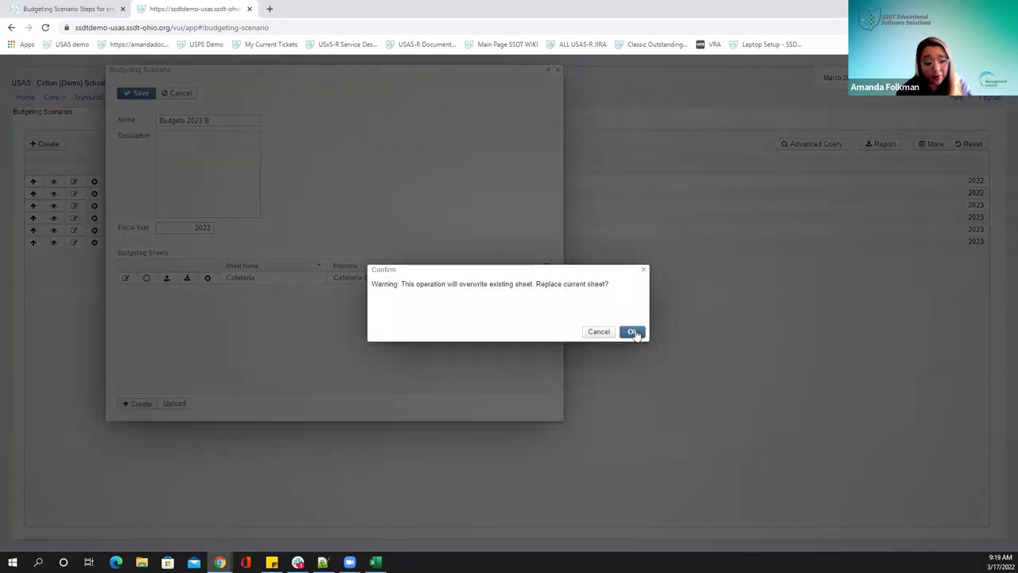
left_click(633, 332)
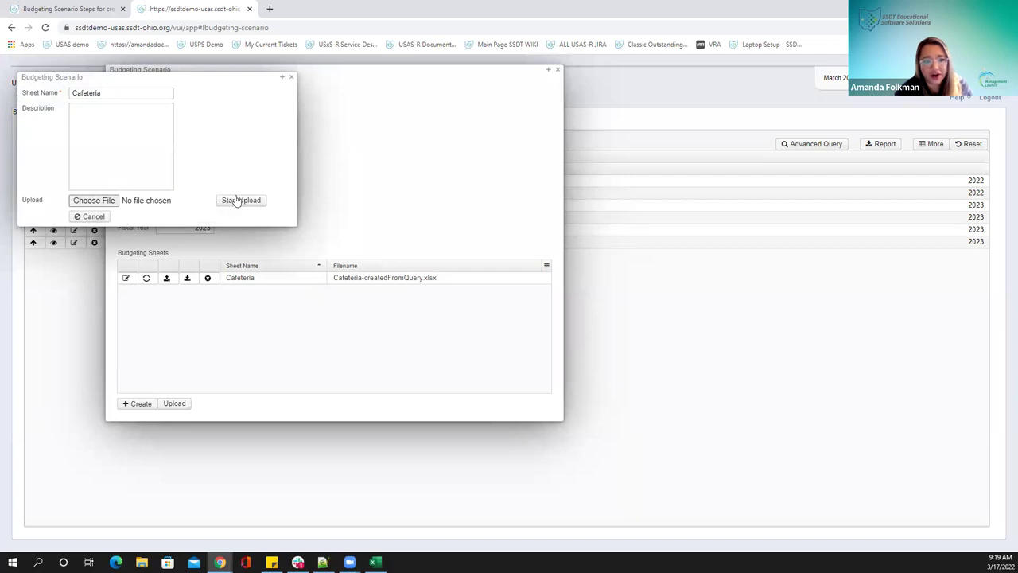
left_click(291, 78)
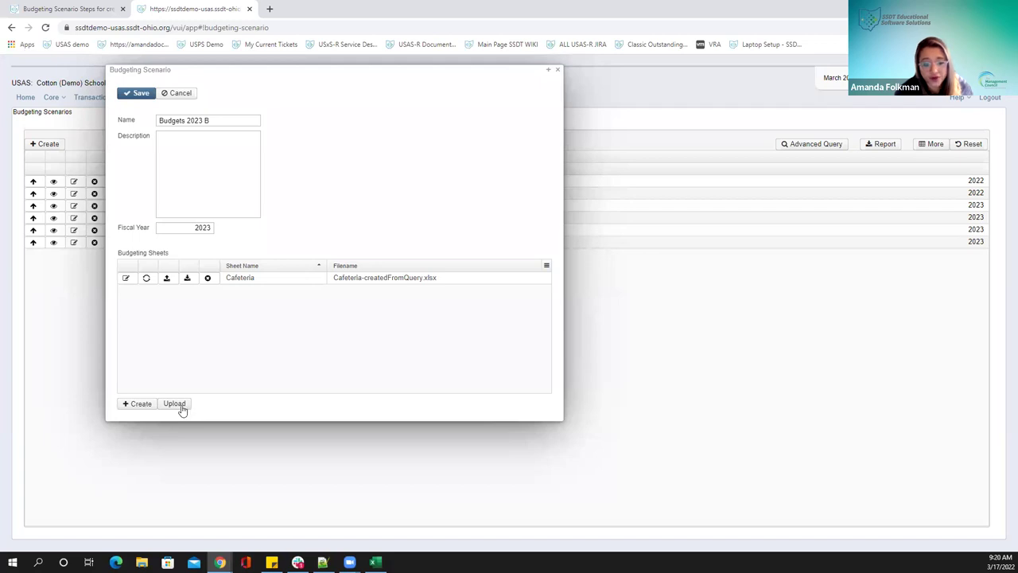
Start uploading a new budgeting sheet and enter its name, 'classic budgets'
left_click(178, 405)
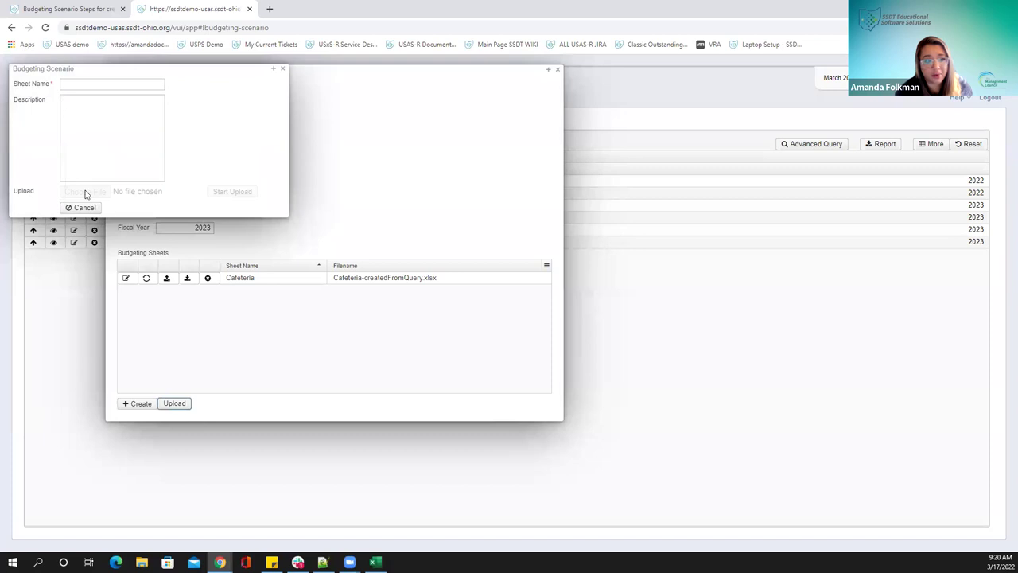
left_click(131, 86)
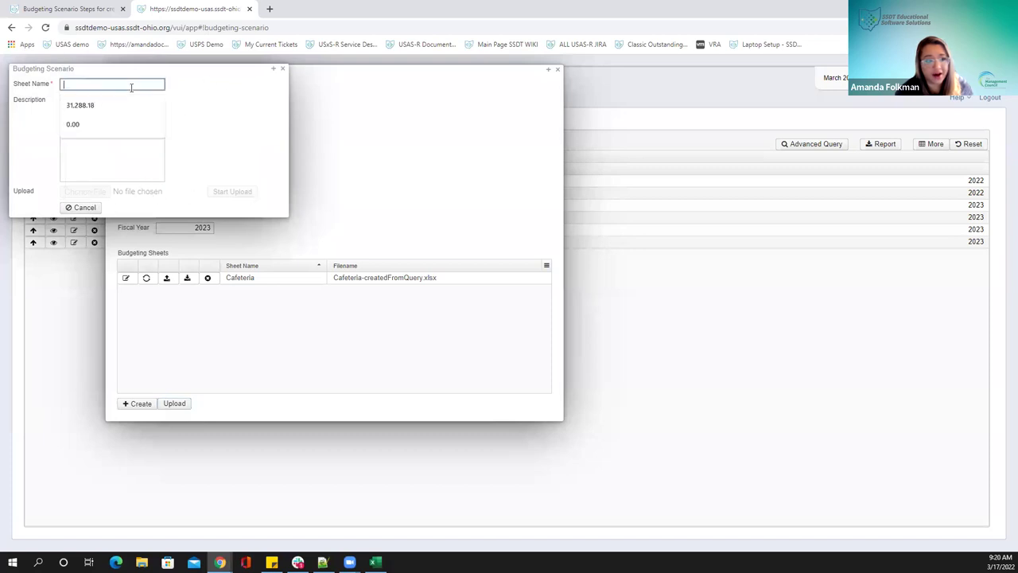
type("classic budgets")
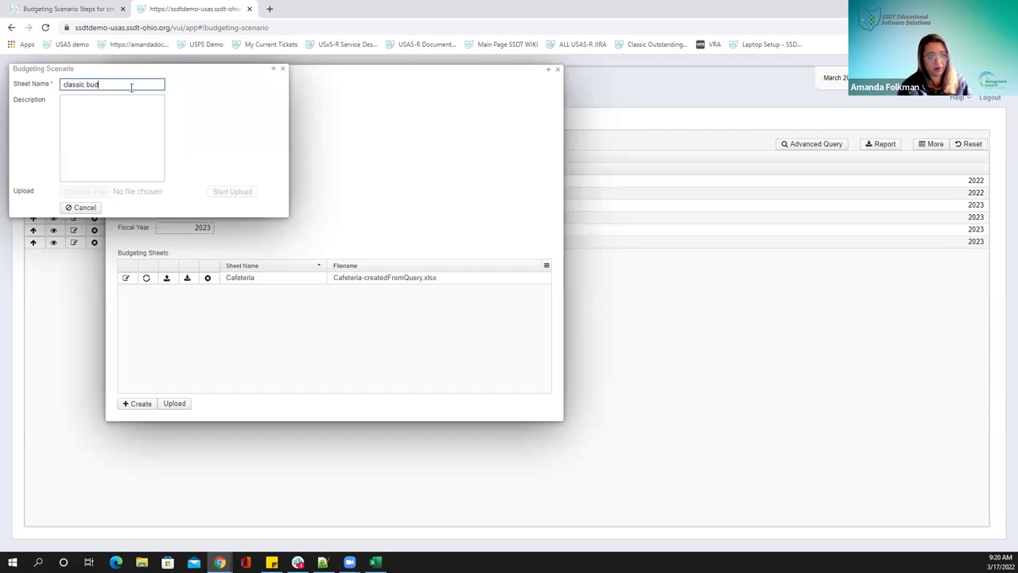
key("Tab")
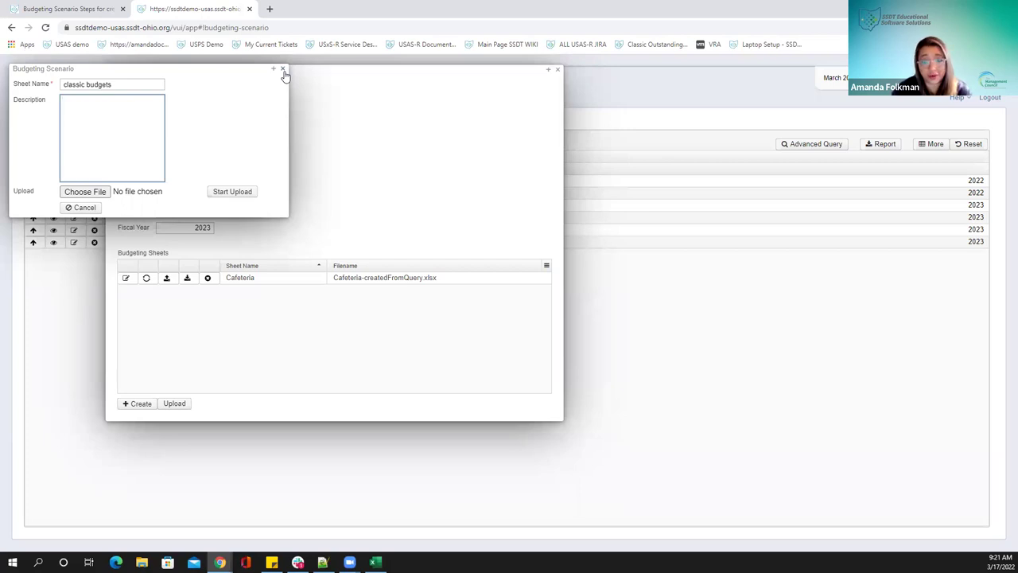
Abandon the upload, save Budgets 2023 B, reopen it, and view the Budgeting Scenario Steps wiki page
left_click(283, 70)
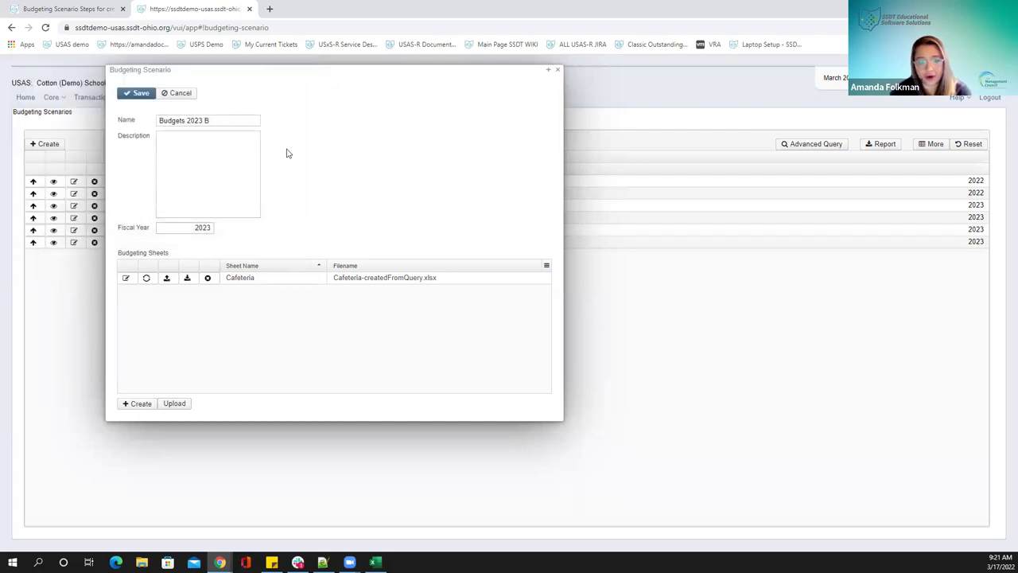
left_click(137, 96)
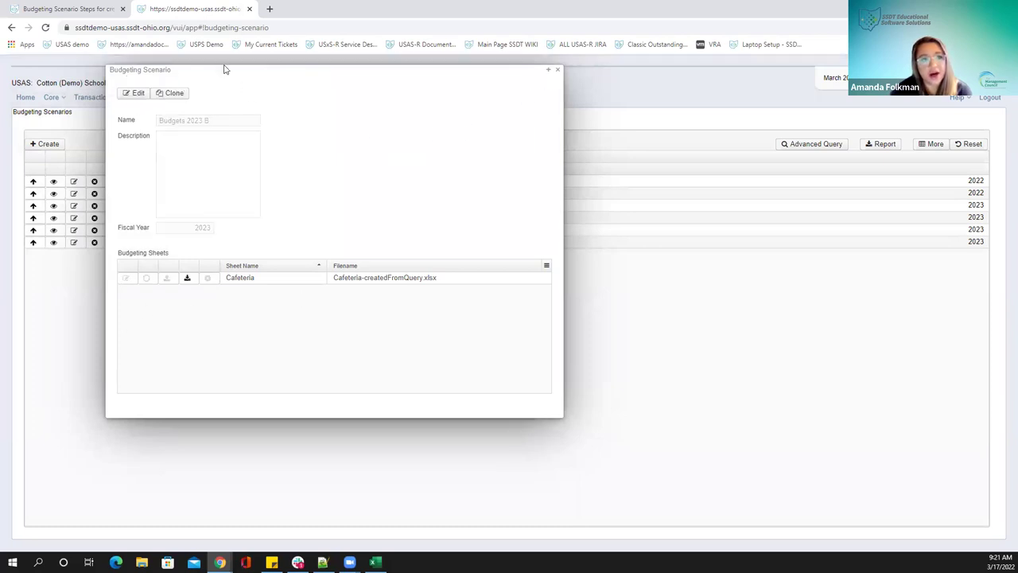
left_click(139, 94)
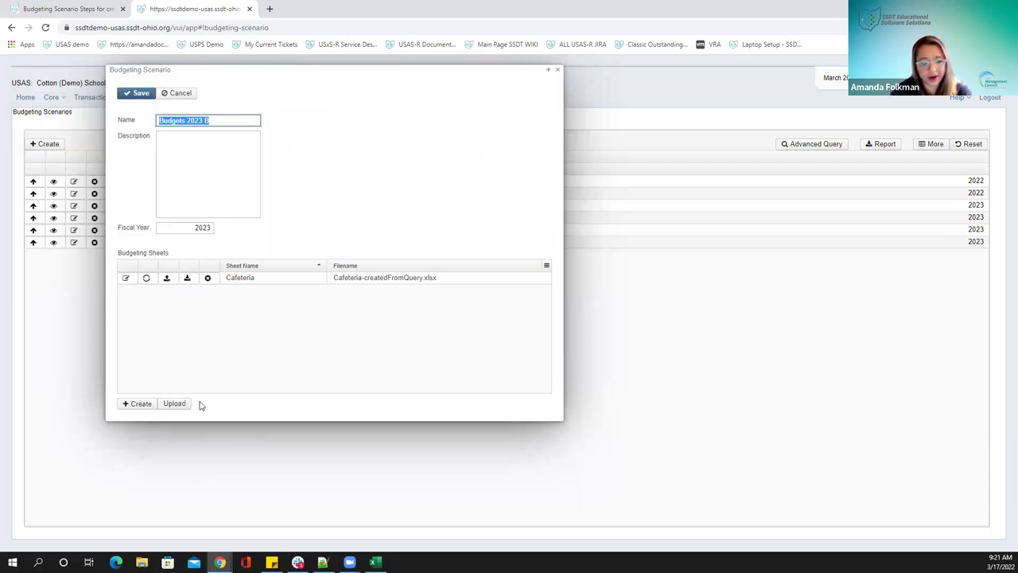
left_click(33, 11)
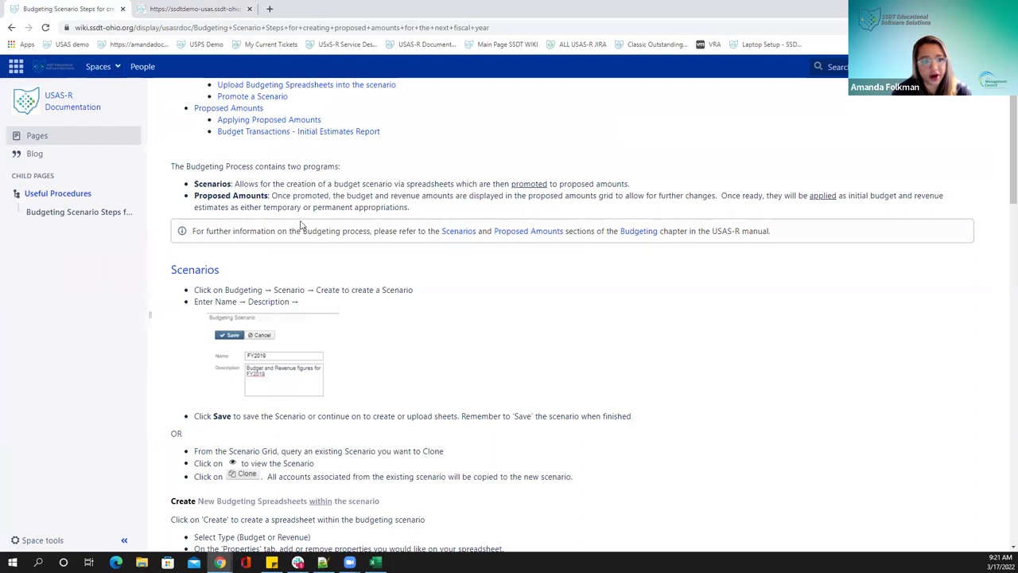
Scroll to the Upload Budgeting Spreadsheets section, highlight its heading, then return to the USAS-R scenario
scroll(517, 308, "down", 5)
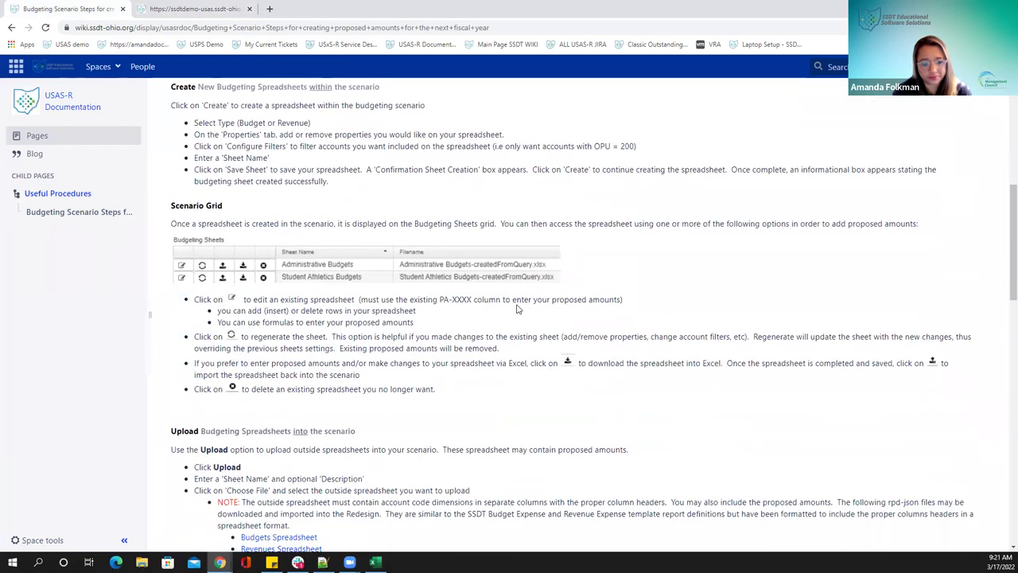
scroll(517, 308, "down", 2)
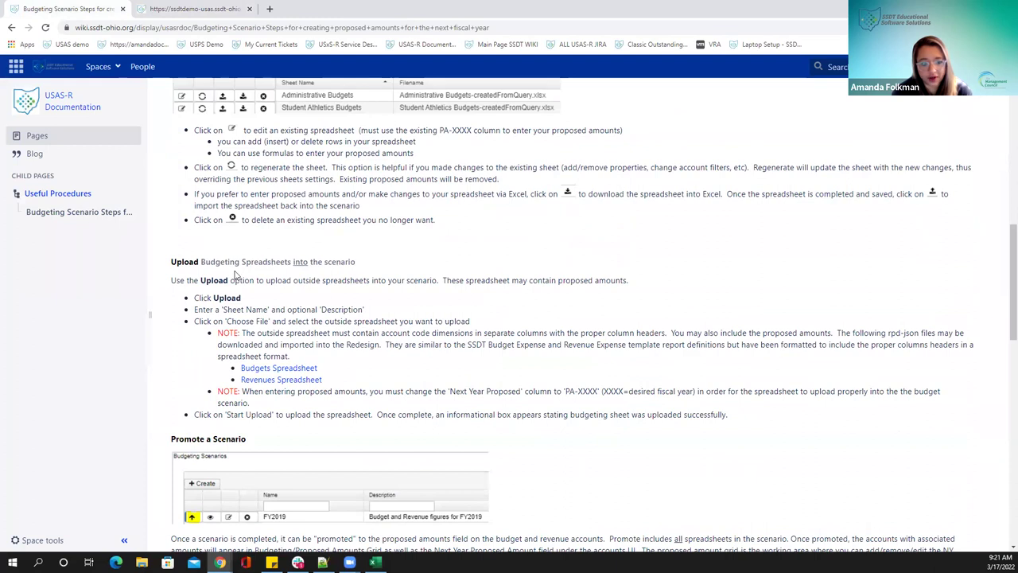
left_click_drag(182, 264, 252, 266)
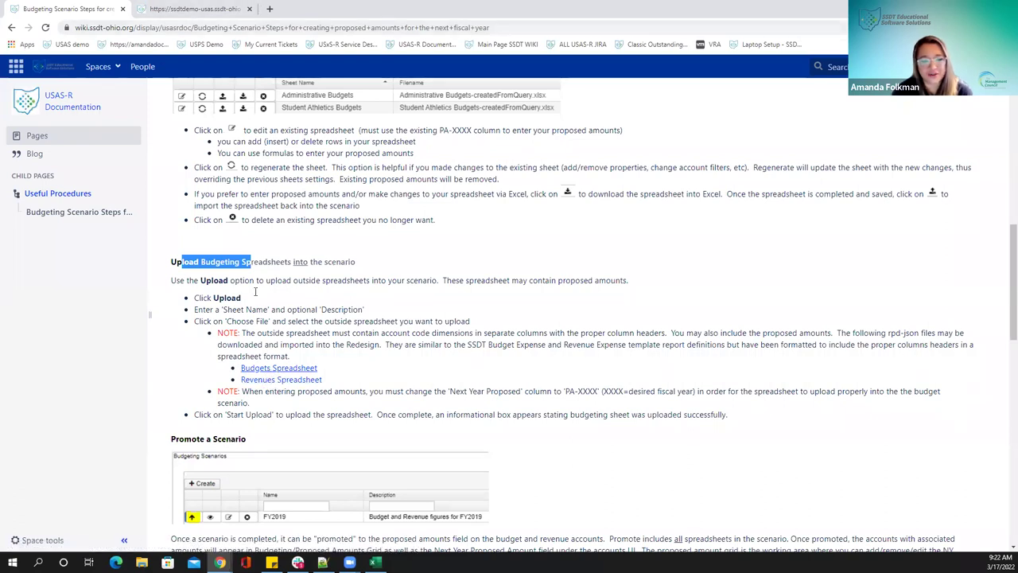
left_click(174, 9)
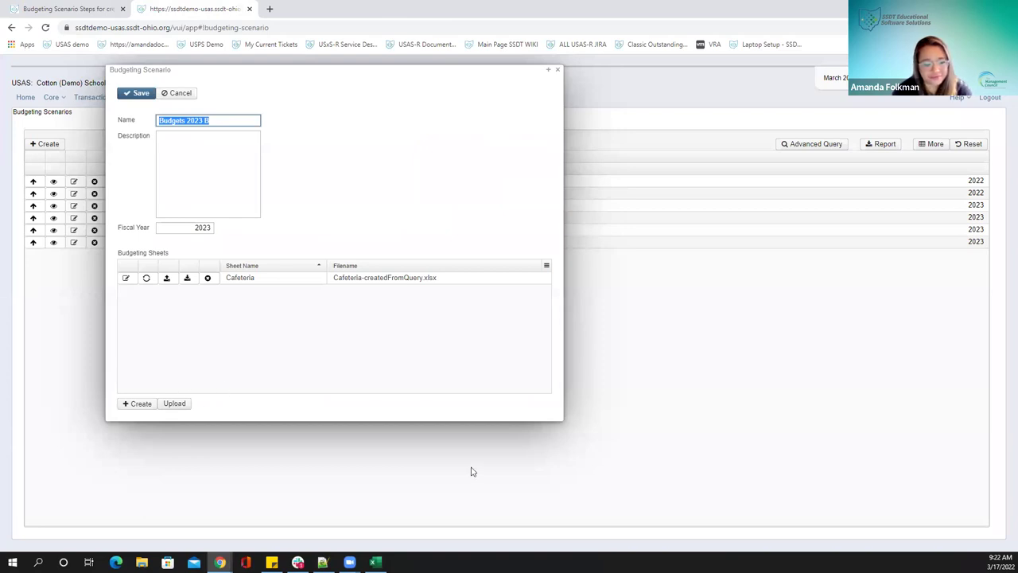
Save and close Budgets 2023 B, then promote it to proposed amounts
left_click(141, 95)
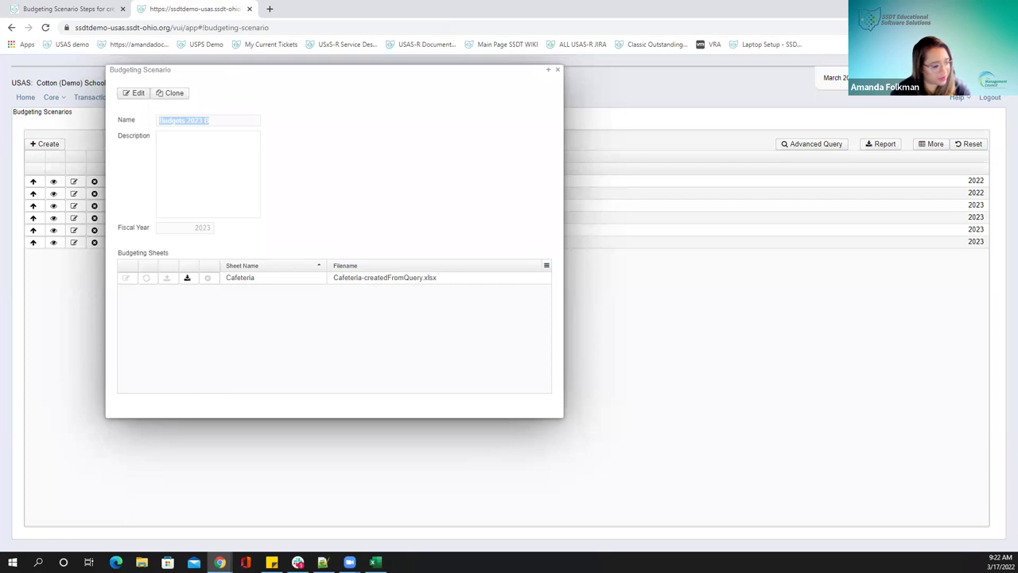
left_click(556, 70)
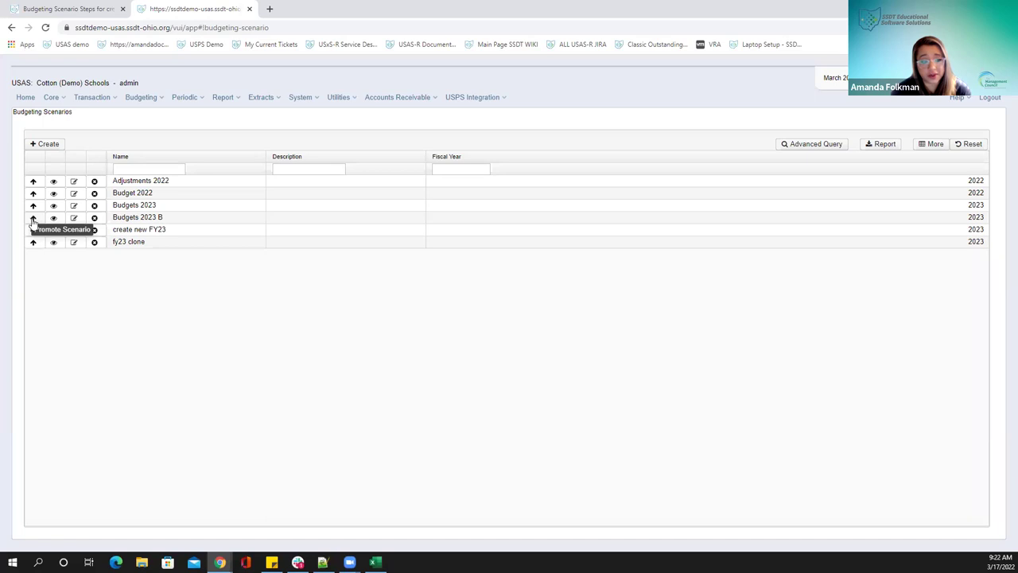
left_click(33, 218)
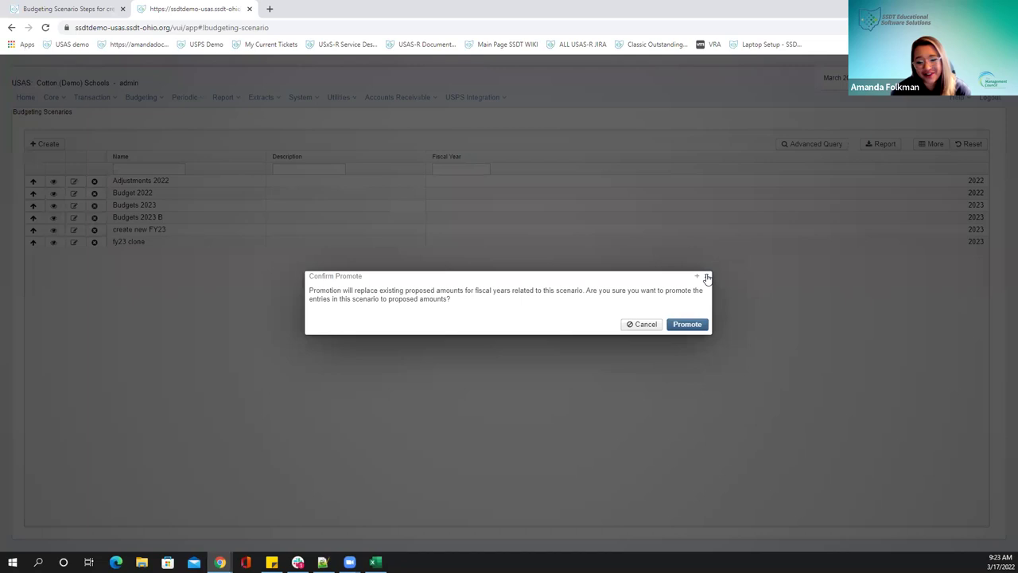
left_click(707, 277)
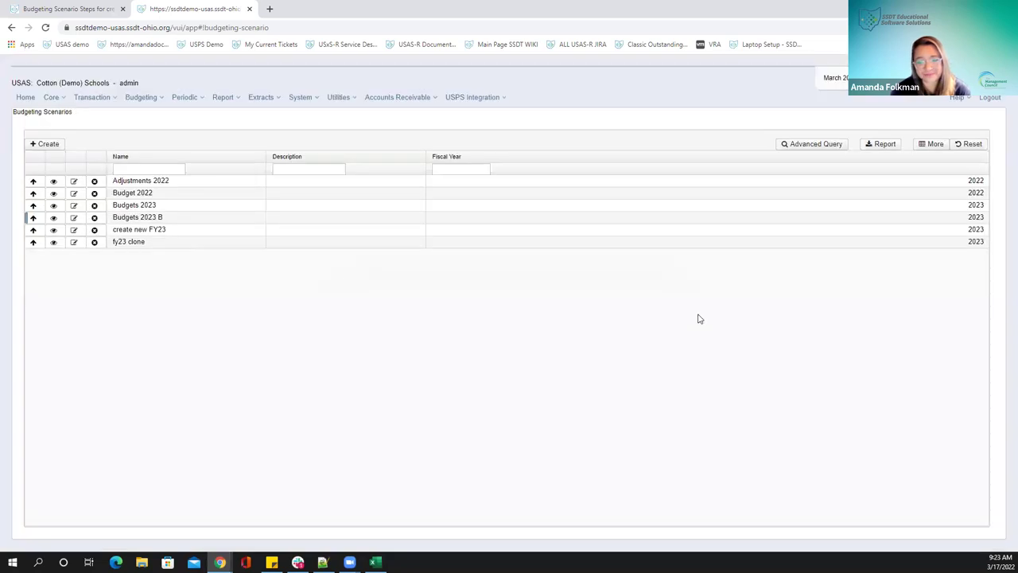
left_click(143, 98)
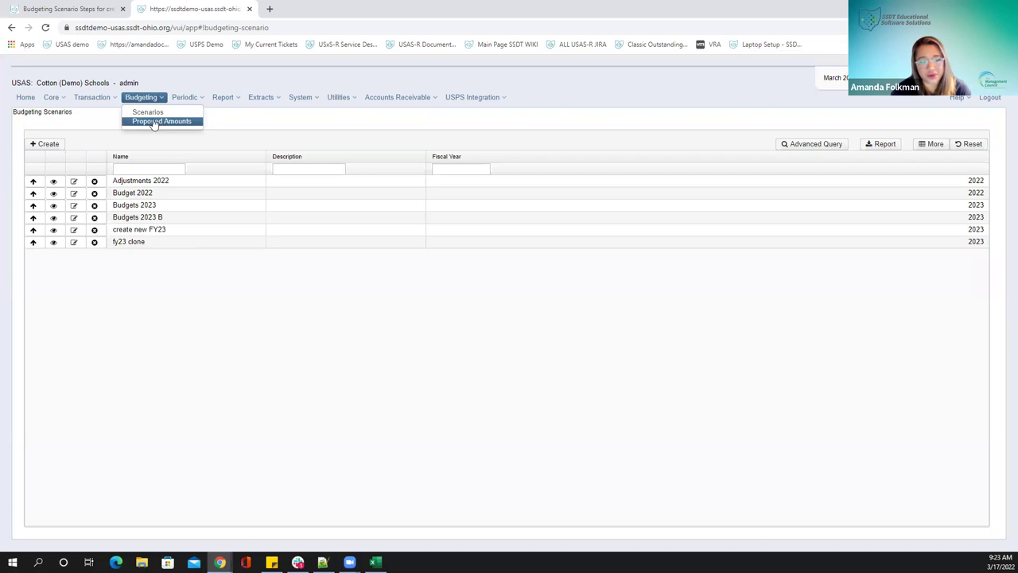
List the proposed budget amounts for Fiscal Year 2023
left_click(154, 122)
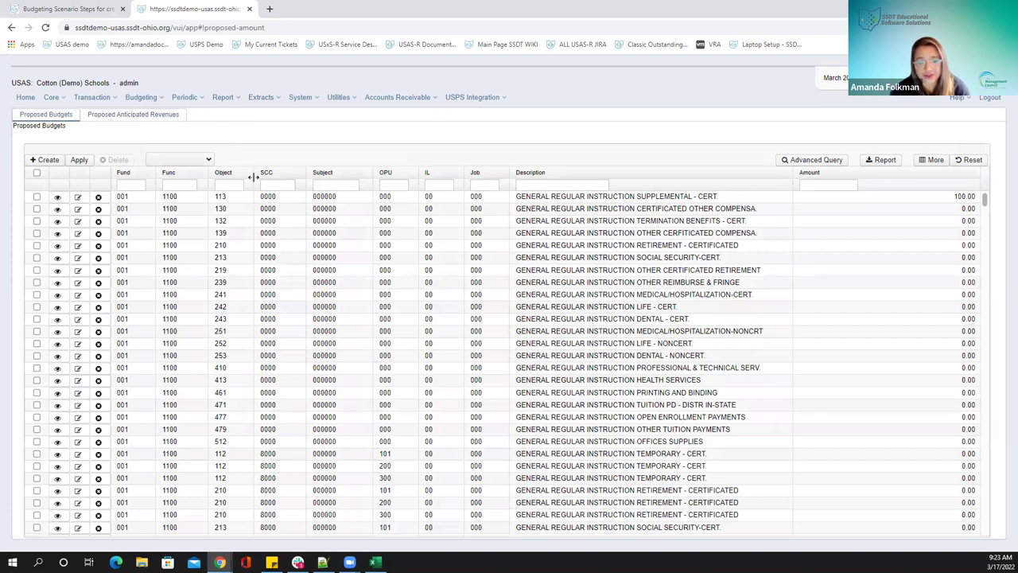
left_click(184, 159)
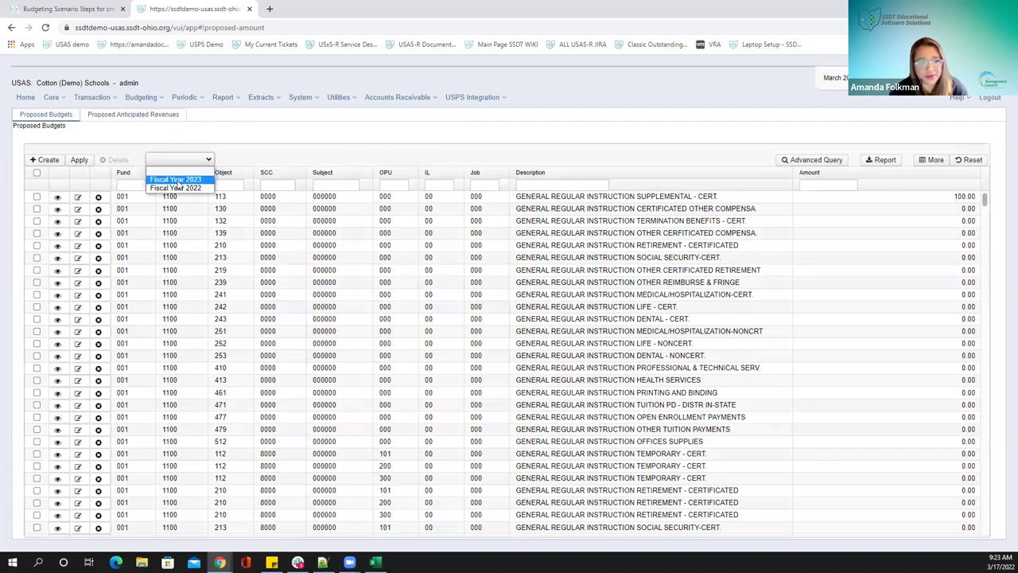
left_click(175, 179)
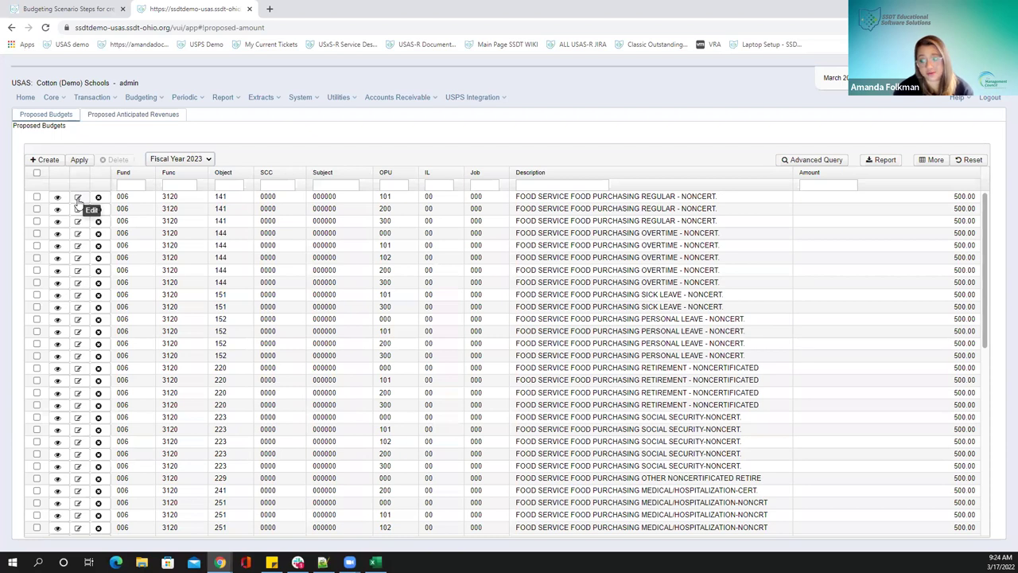
Resave the 500.00 amount on the first Food Service Food Purchasing Regular row
left_click(78, 199)
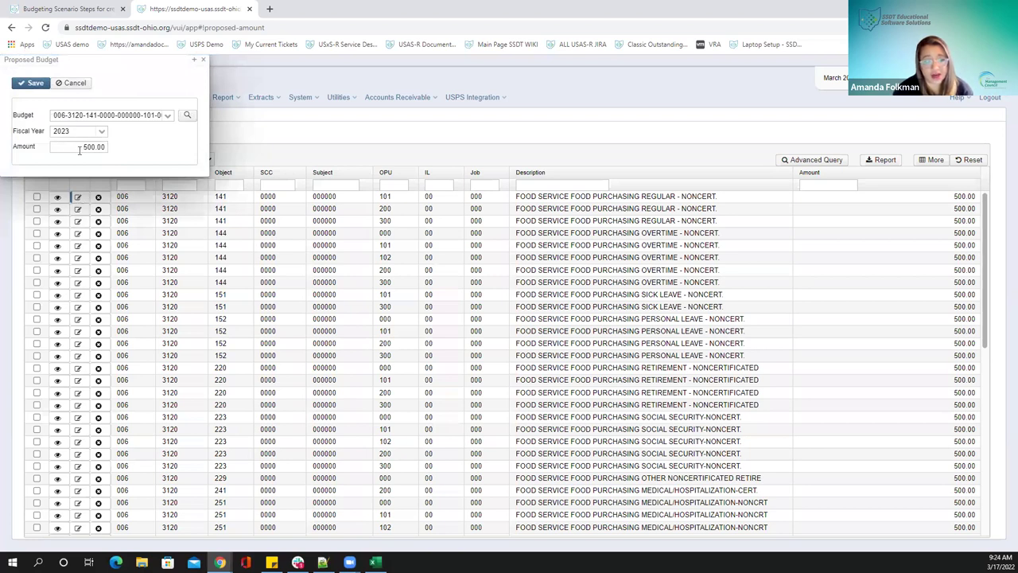
key("Tab")
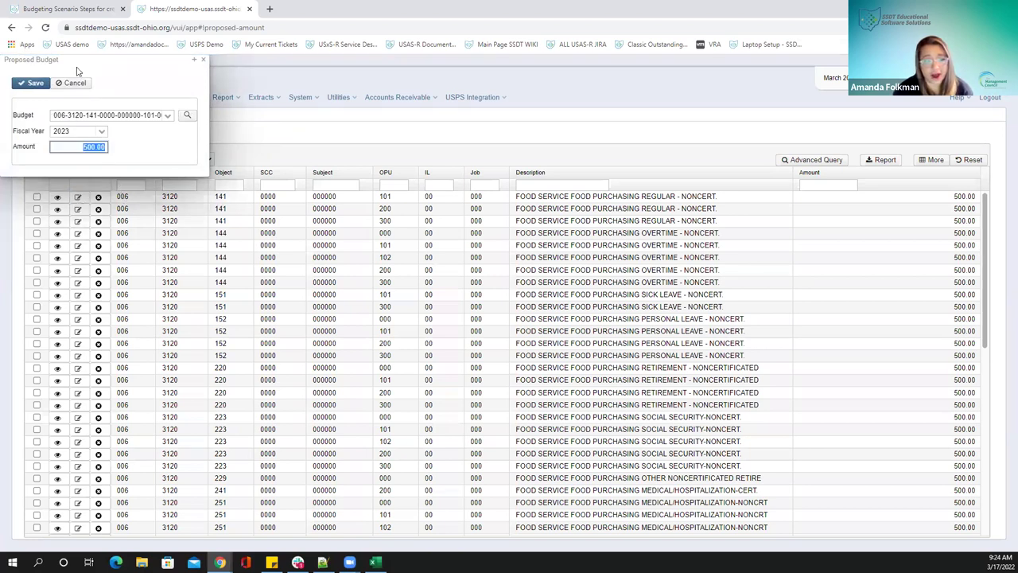
left_click(24, 85)
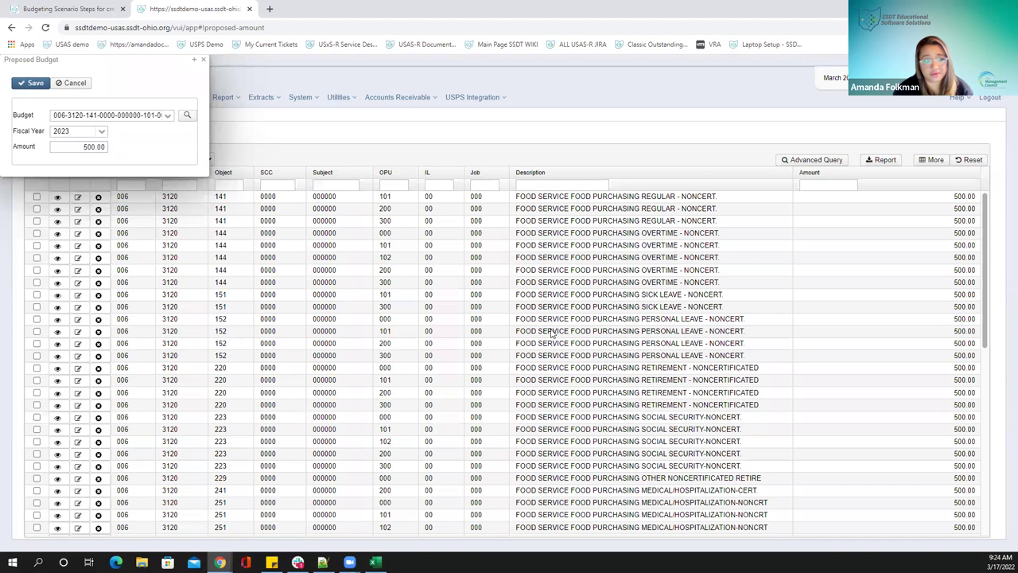
left_click(203, 59)
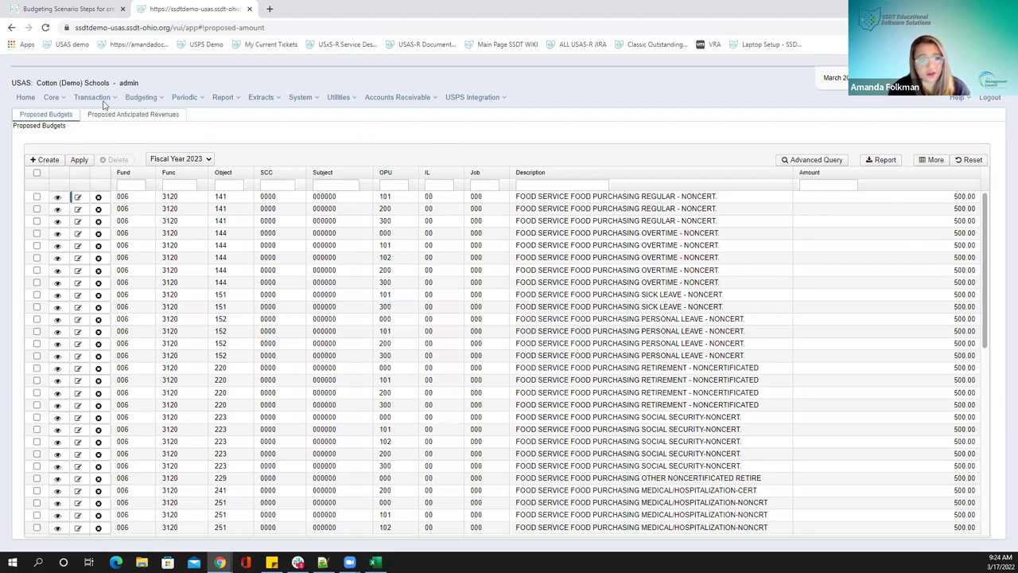
Go to the expenditure accounts list under the core account records
left_click(58, 99)
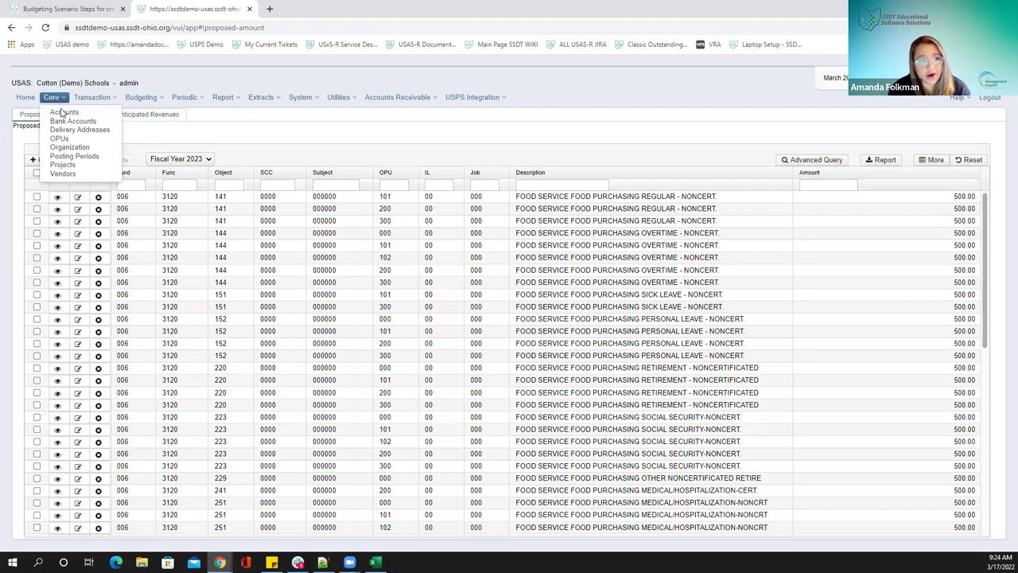
left_click(64, 113)
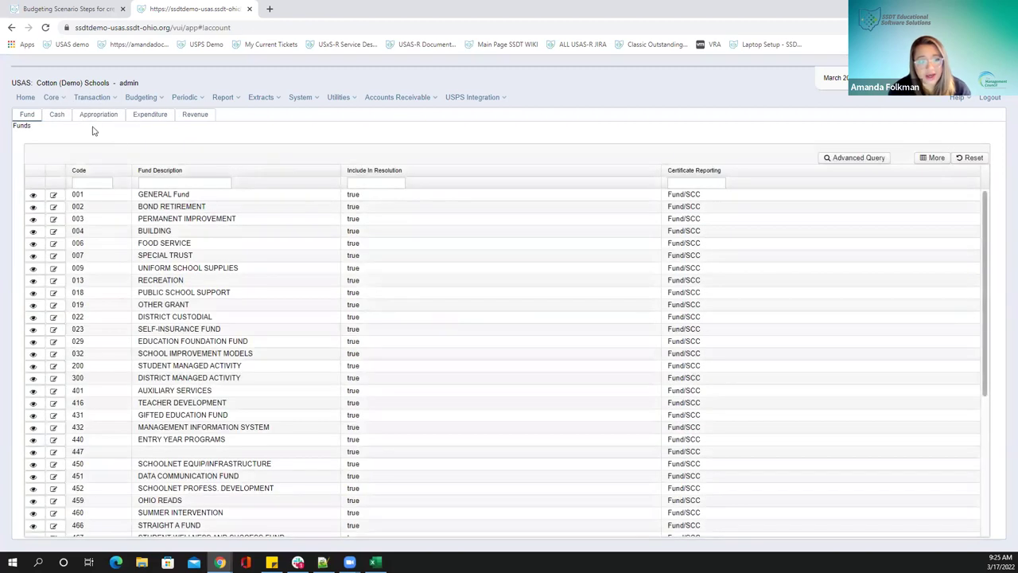
left_click(152, 116)
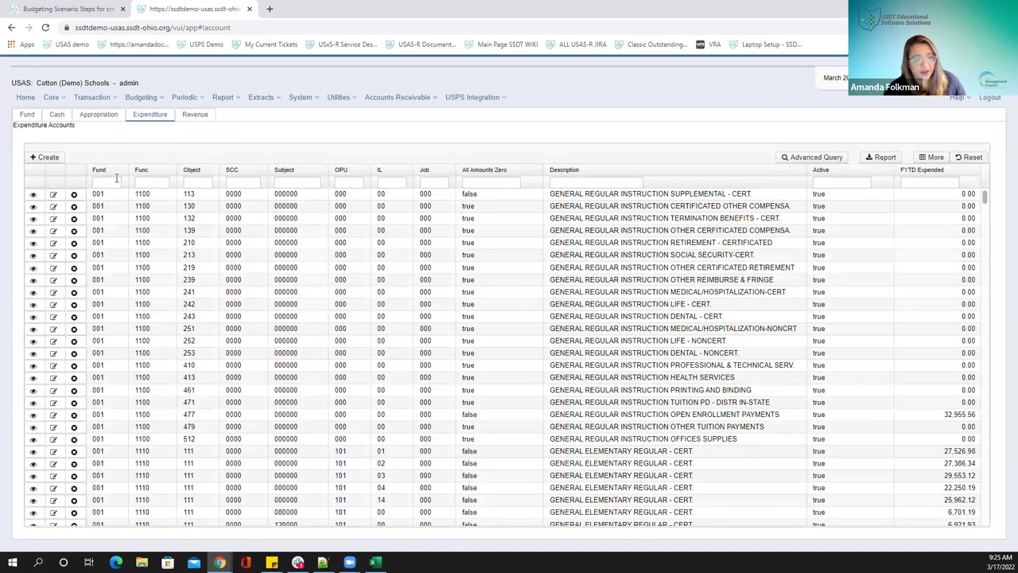
Filter by fund 006, function 3120, object 141, OPU 101 and open that account's details
left_click(116, 182)
type("006")
key("Tab")
type("3120")
key("Tab")
type("141")
key("Tab")
key("Tab")
key("Tab")
type("101")
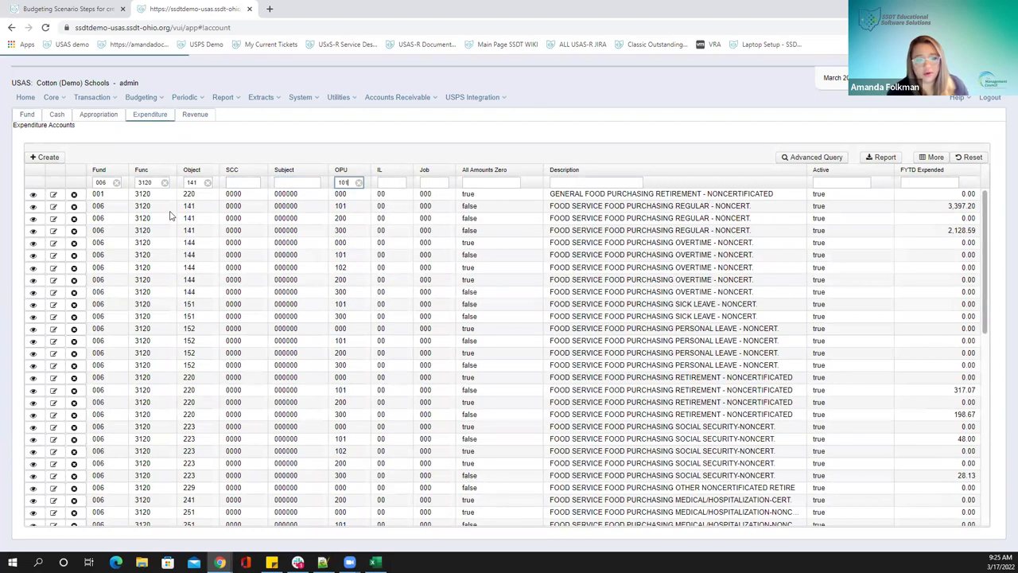
left_click(34, 195)
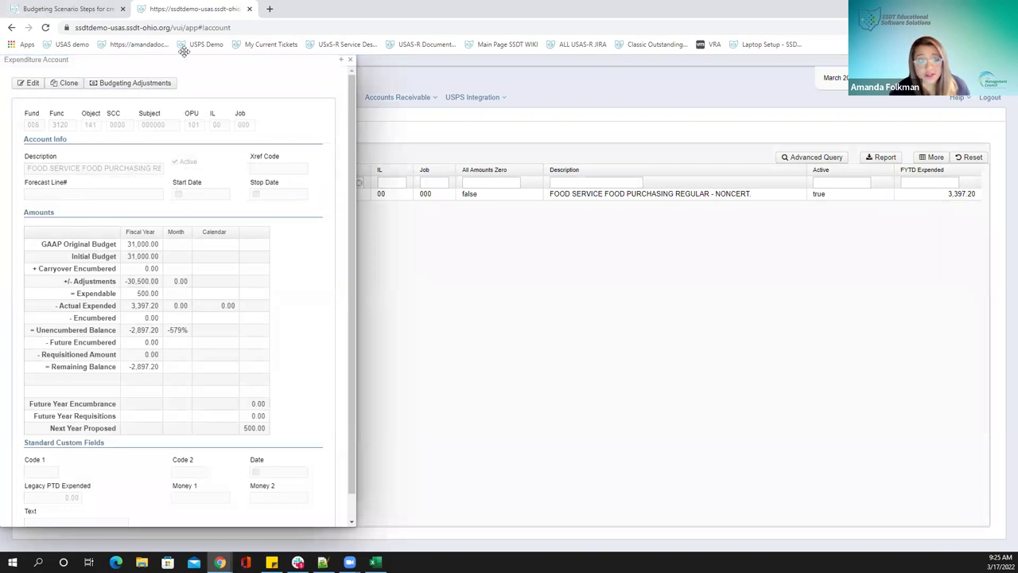
Centre the account panel and load the USAS-R home page in a new browser tab
left_click_drag(192, 59, 476, 64)
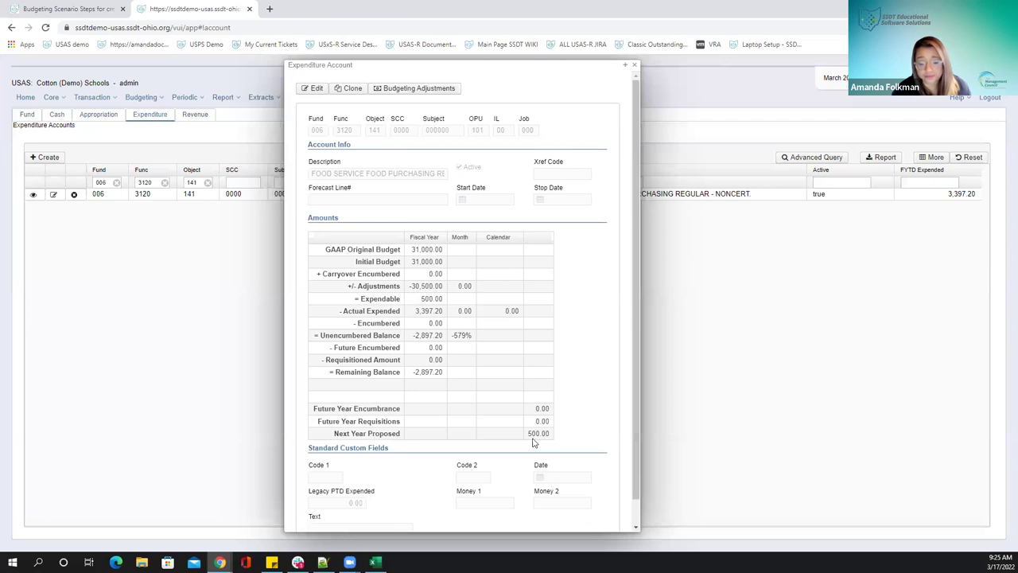
left_click_drag(173, 27, 66, 27)
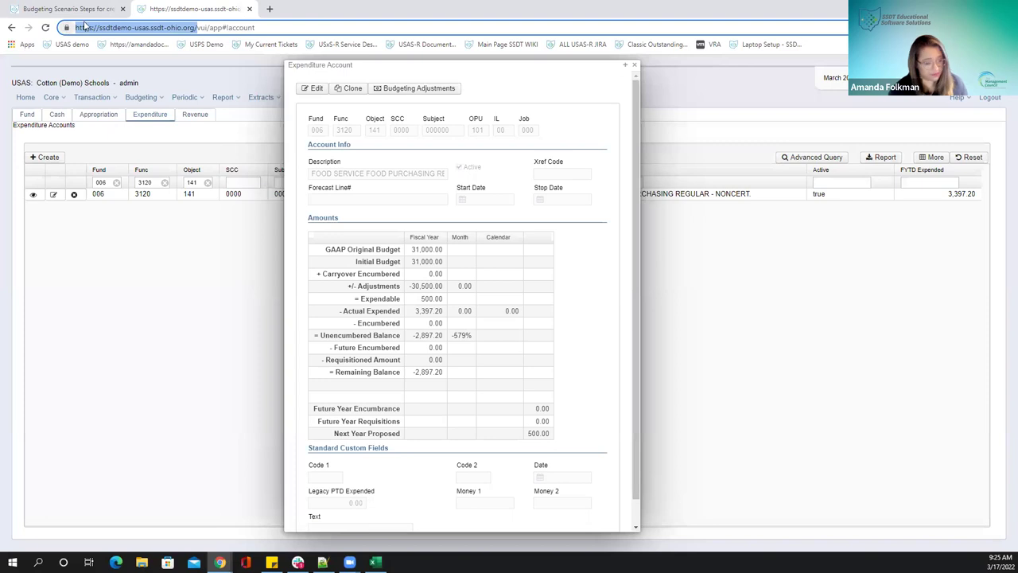
type("https://ssdtdemo-usas.ssdt-ohio.org/")
key("Return")
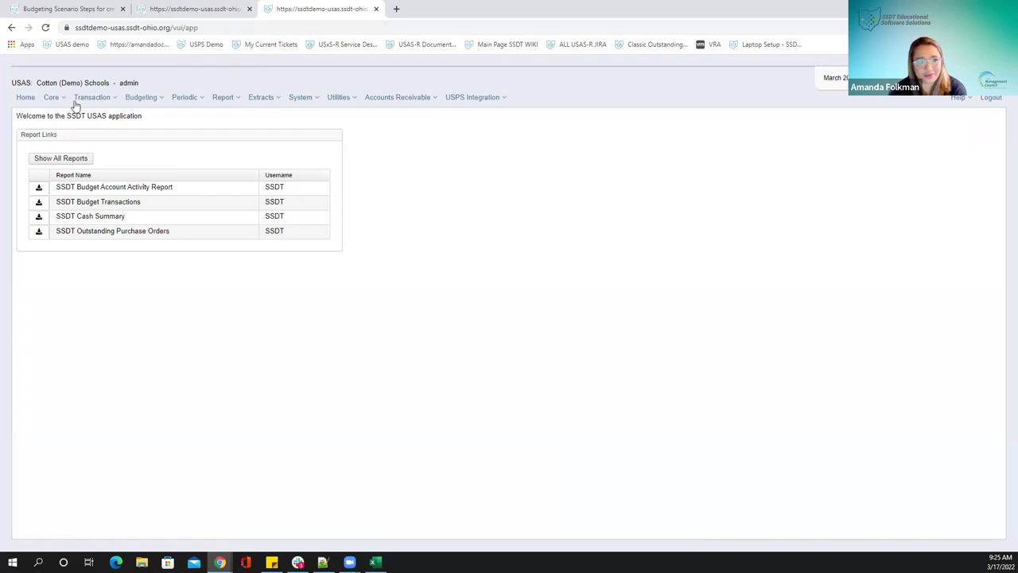
Open the Budgeting proposed amounts list for Fiscal Year 2023
left_click(147, 98)
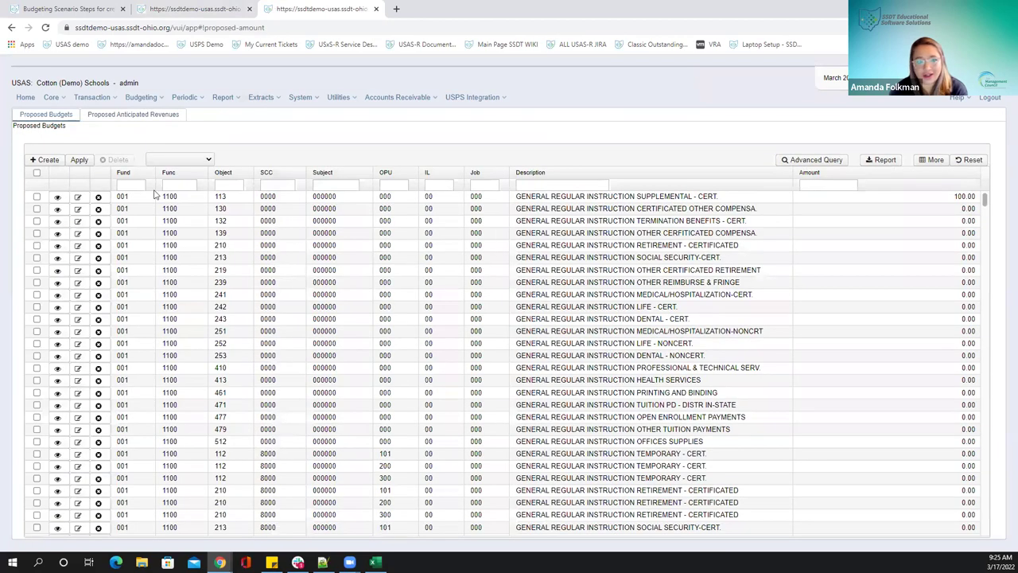
left_click(182, 159)
left_click(183, 176)
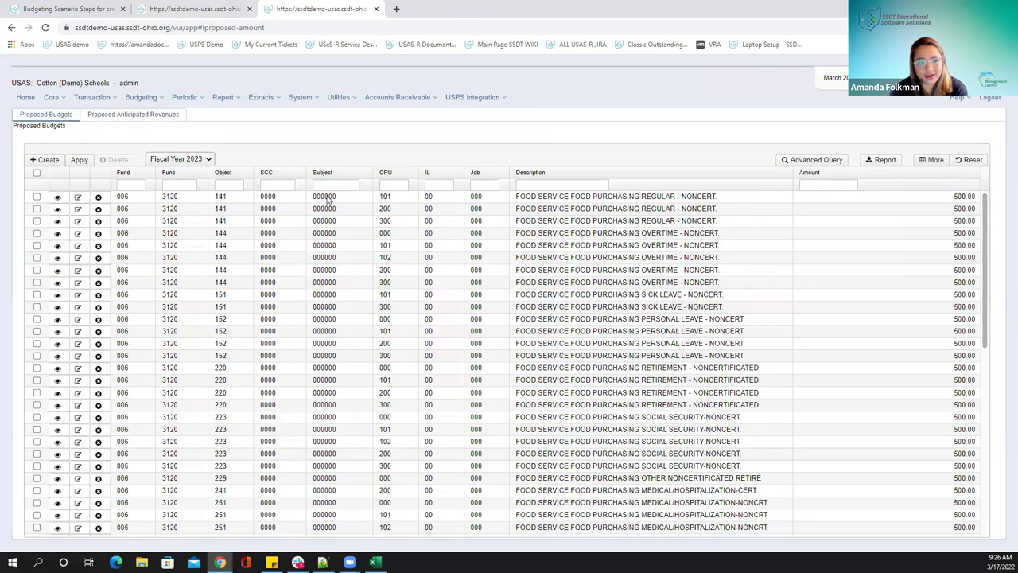
Change the first row's proposed amount from 500.00 to 600 and save it
left_click(76, 198)
left_click(83, 147)
key("Delete")
type("600.00")
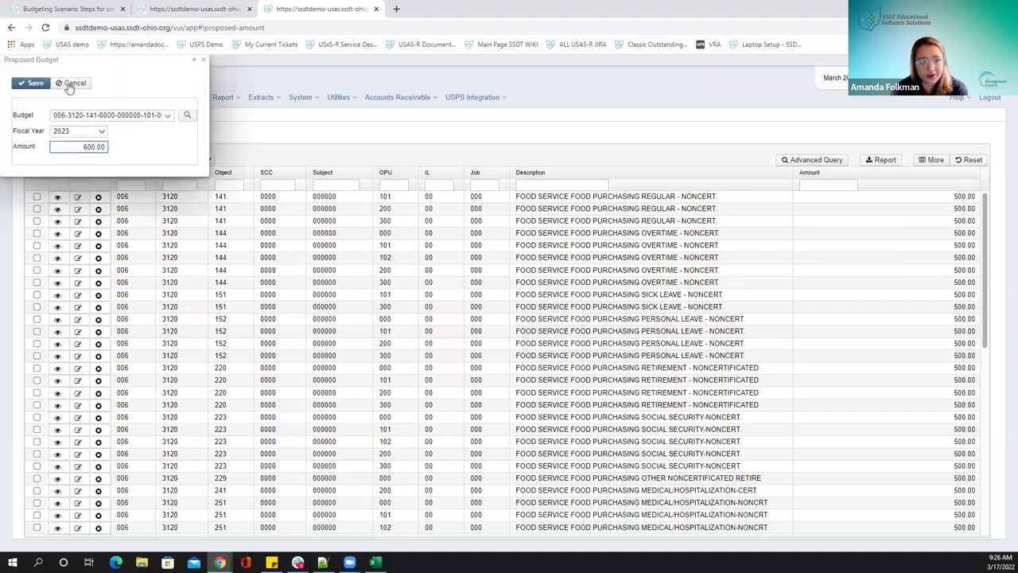
left_click(32, 84)
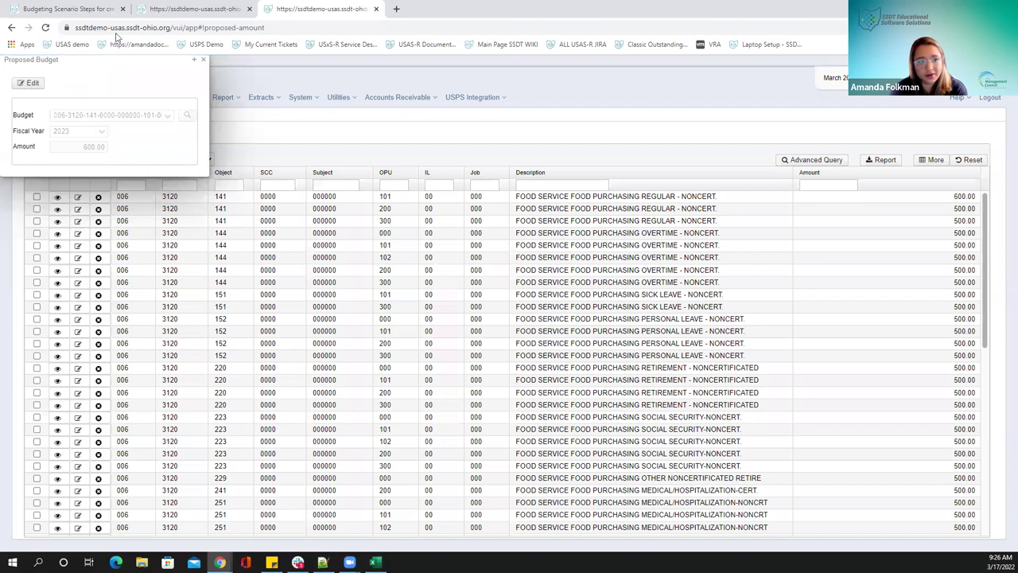
left_click(191, 9)
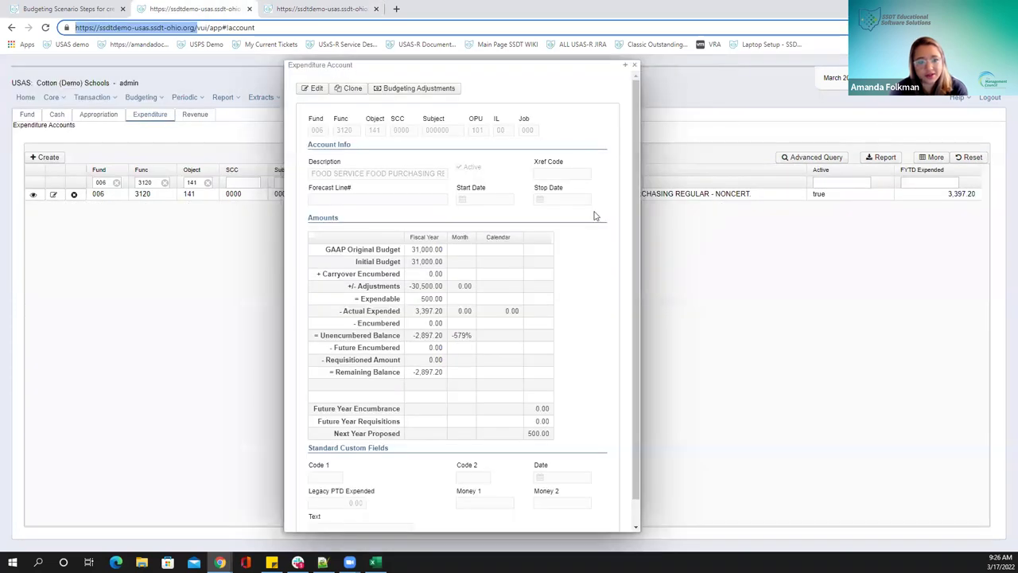
left_click(633, 67)
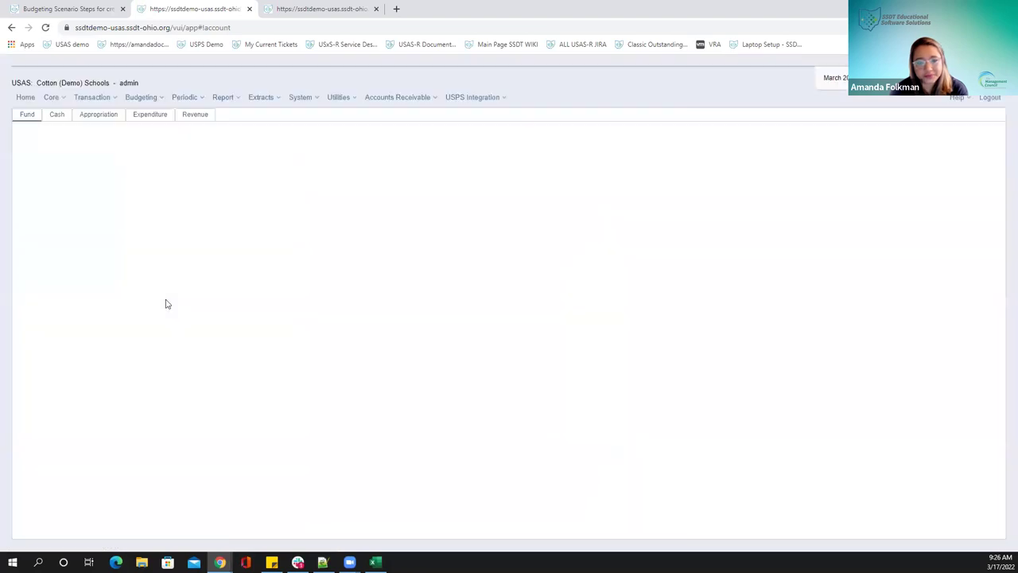
left_click(132, 116)
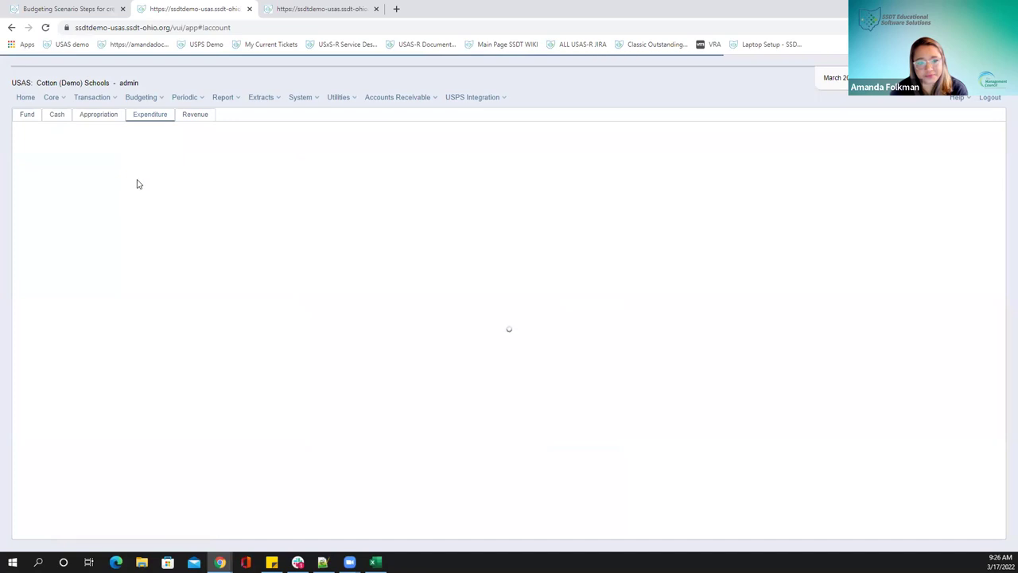
left_click(103, 182)
type("006")
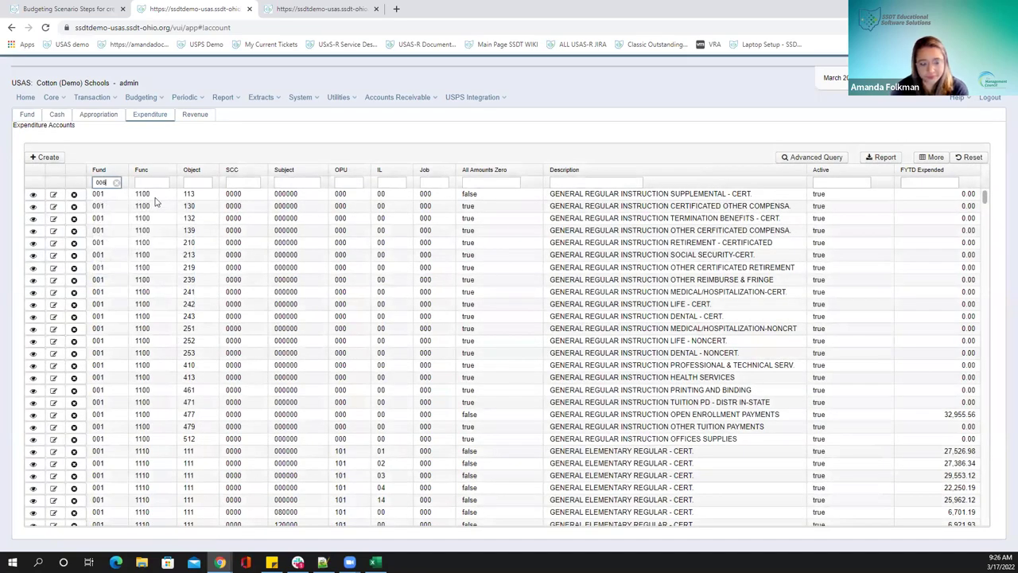
left_click(144, 183)
type("3120")
left_click(201, 182)
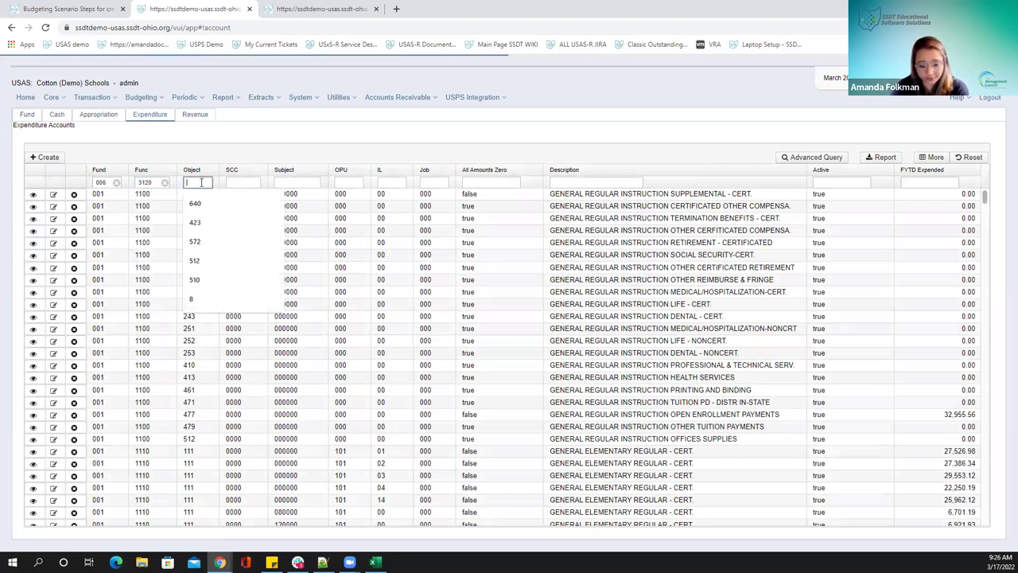
type("141")
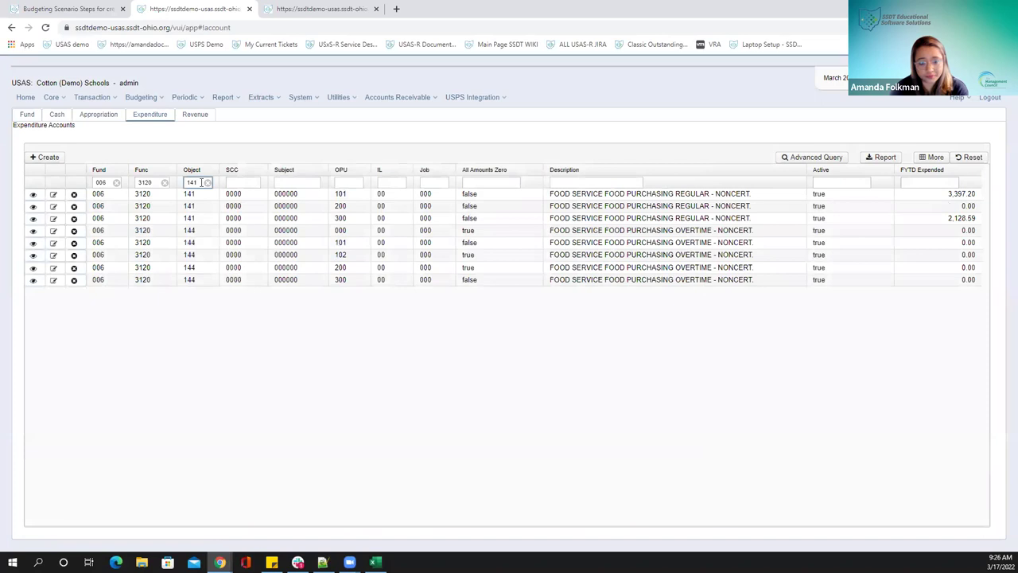
left_click(32, 194)
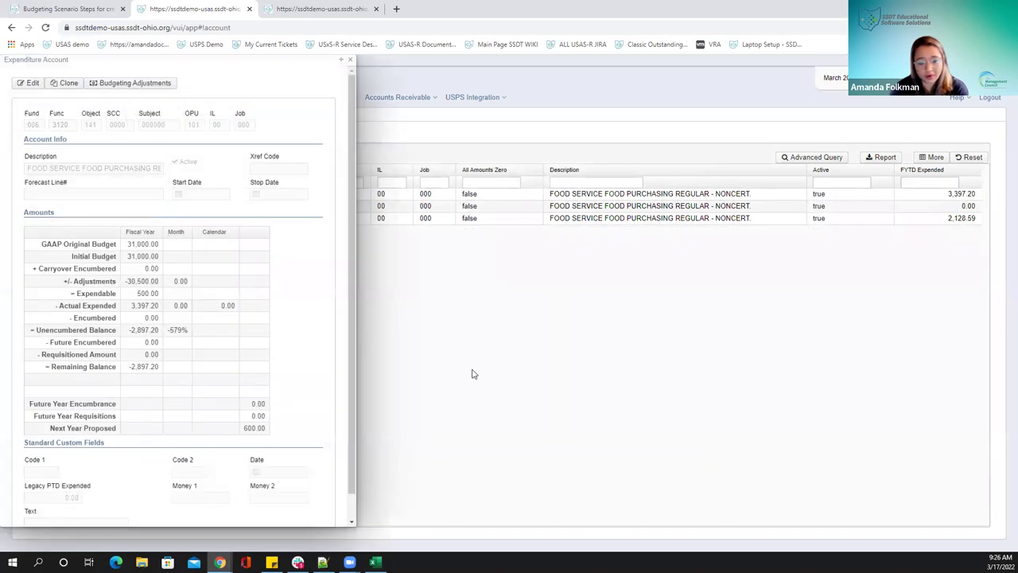
Compare the account with the Fiscal Year 2023 proposed budgets, then close the proposed budget panel
left_click(287, 11)
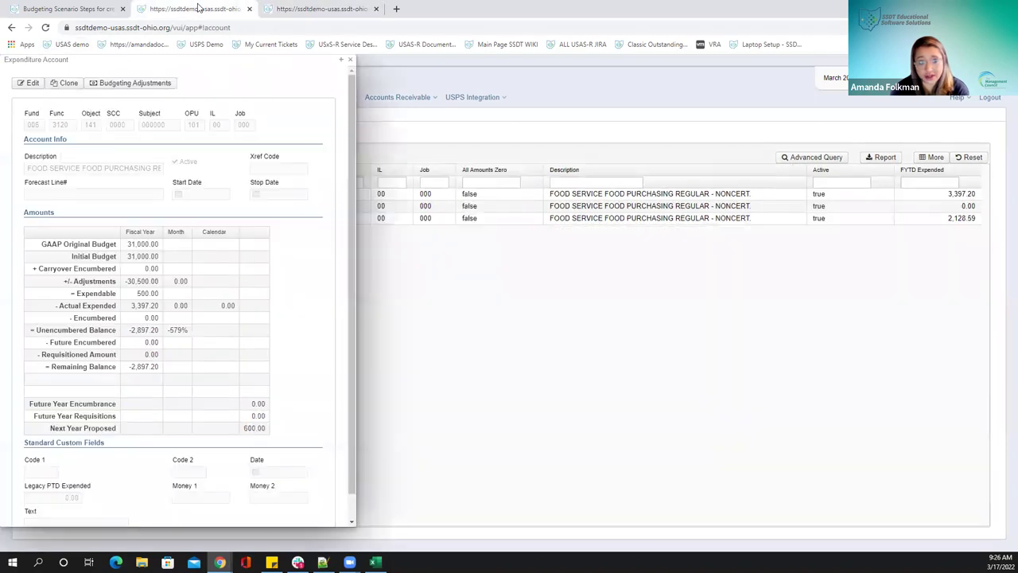
left_click(199, 9)
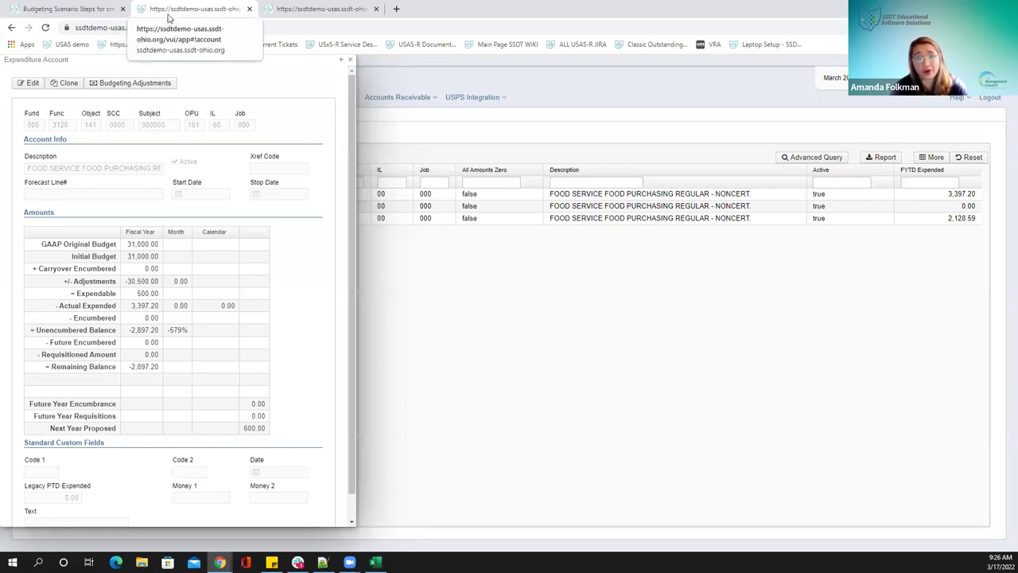
left_click(286, 9)
left_click(199, 12)
left_click(288, 12)
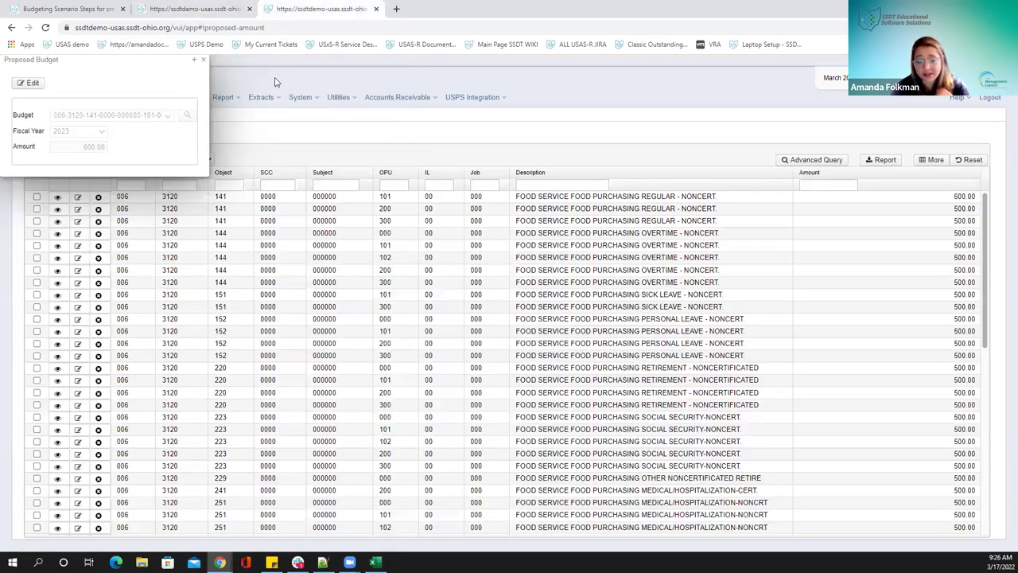
left_click(202, 59)
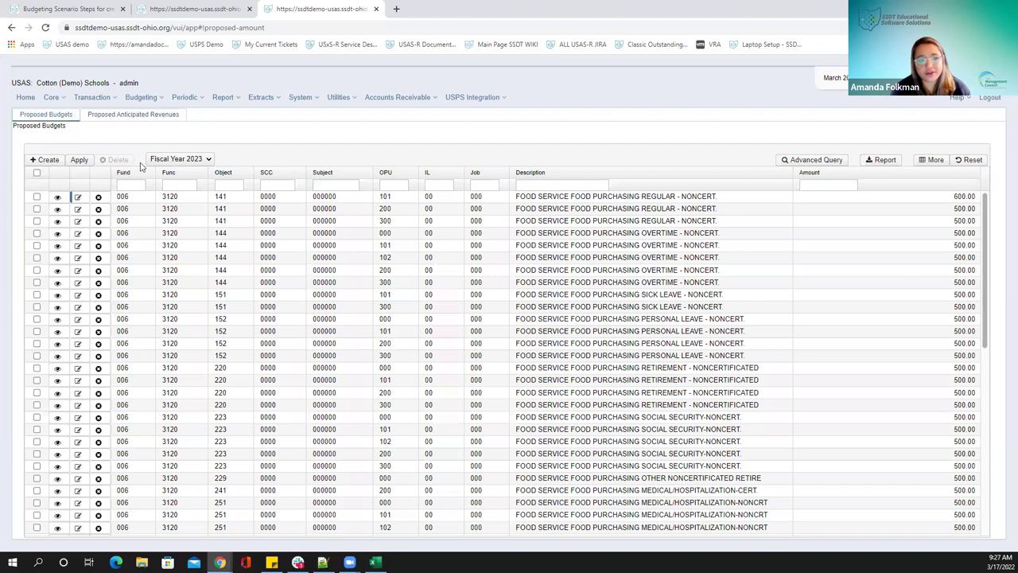
Start applying Fiscal Year 2023 proposed amounts, reviewing transaction types and keeping Permanent
left_click(79, 159)
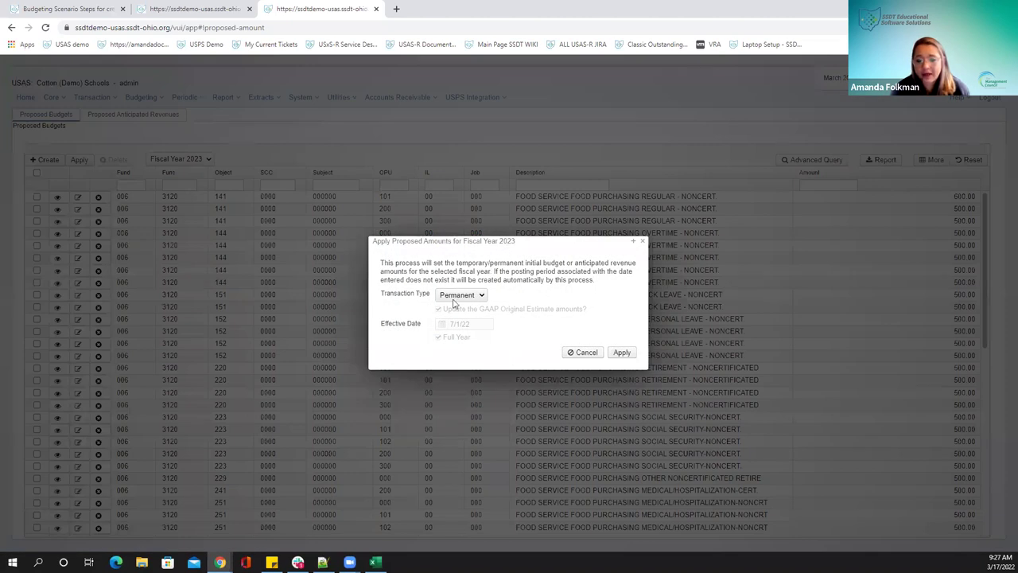
left_click(481, 296)
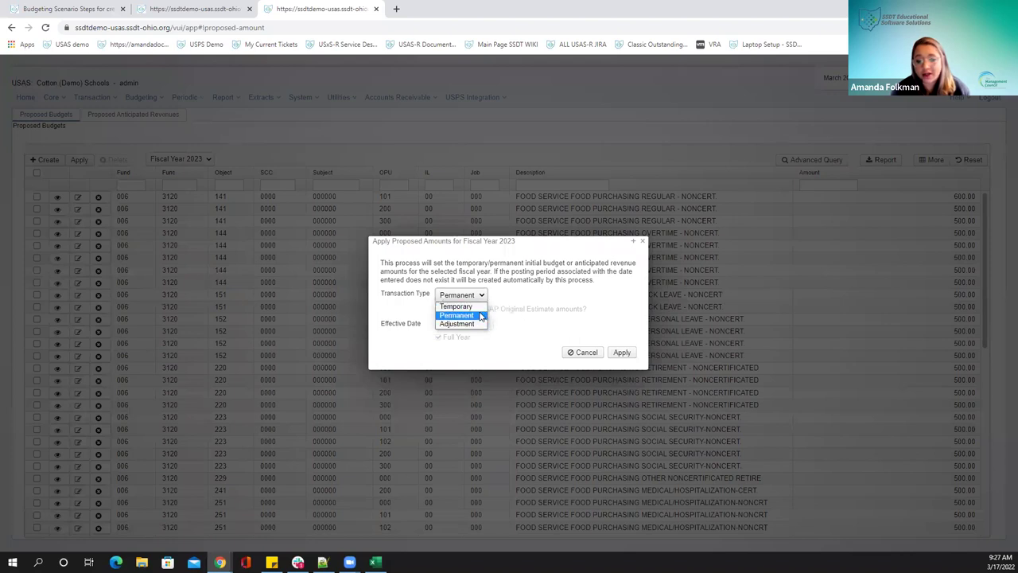
left_click(477, 317)
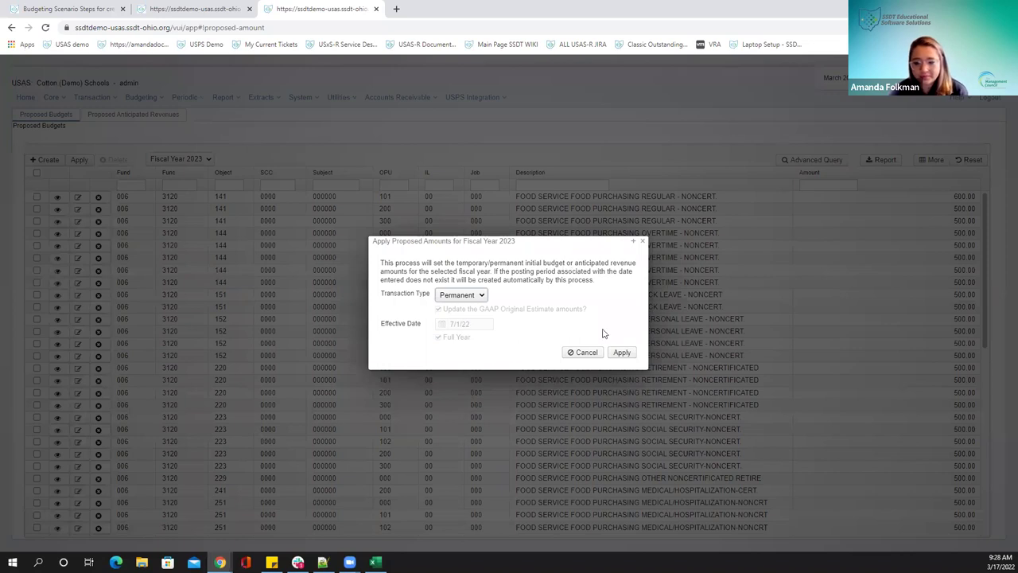
left_click(479, 299)
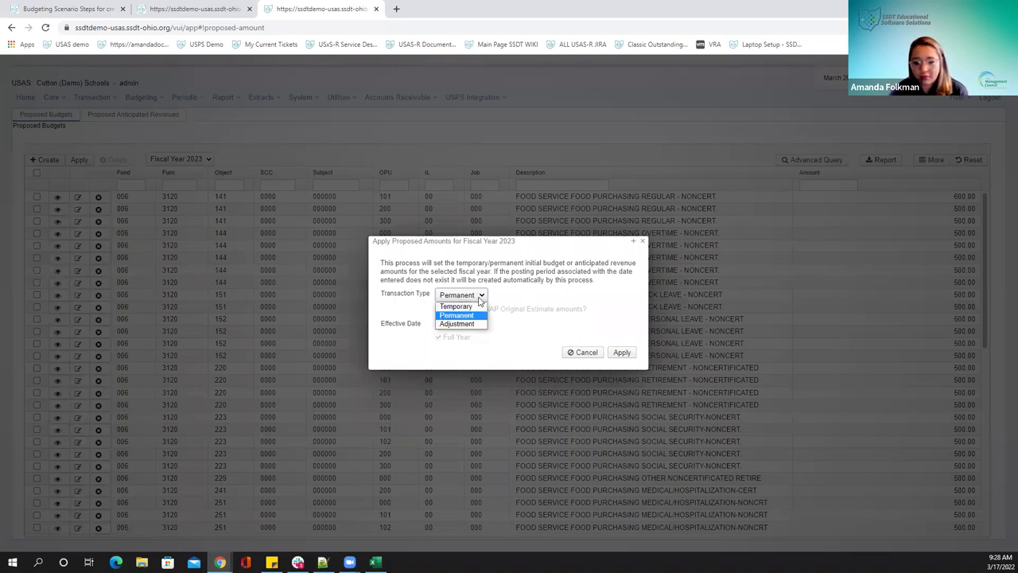
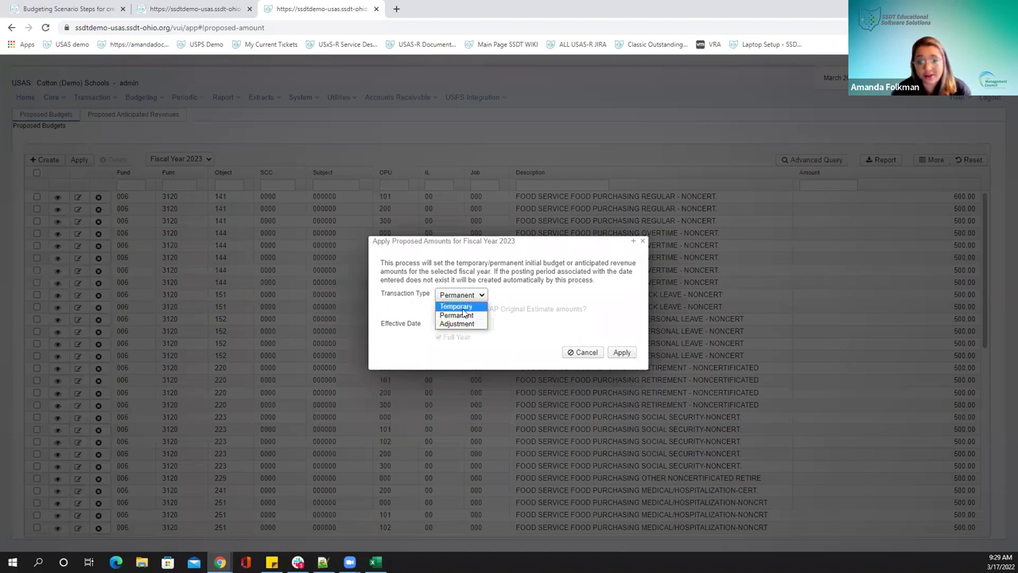
Dismiss the Fiscal Year 2023 Apply Proposed Amounts dialog without applying, then go to Proposed Anticipated Revenues
left_click_drag(545, 281, 547, 272)
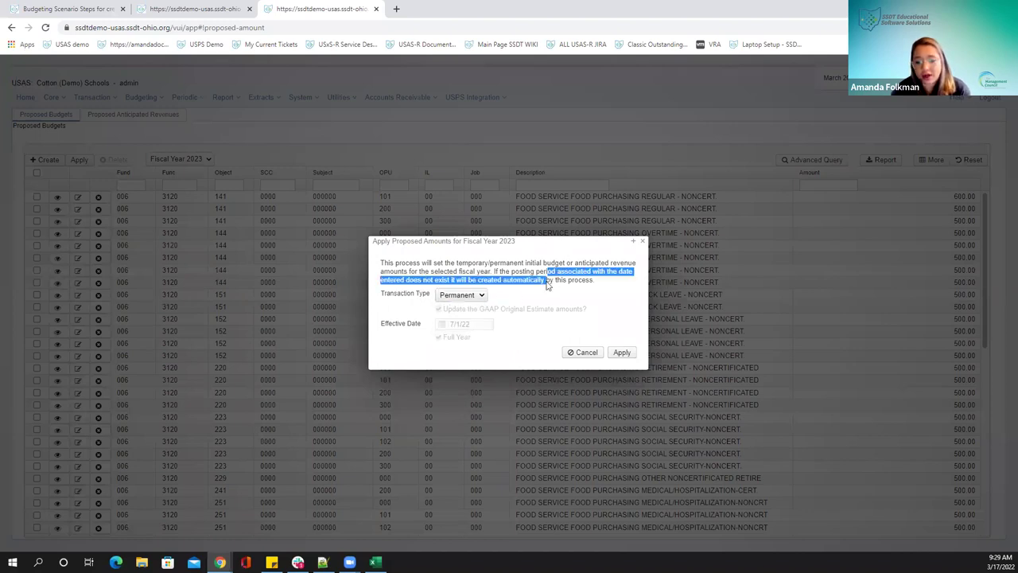
left_click(644, 242)
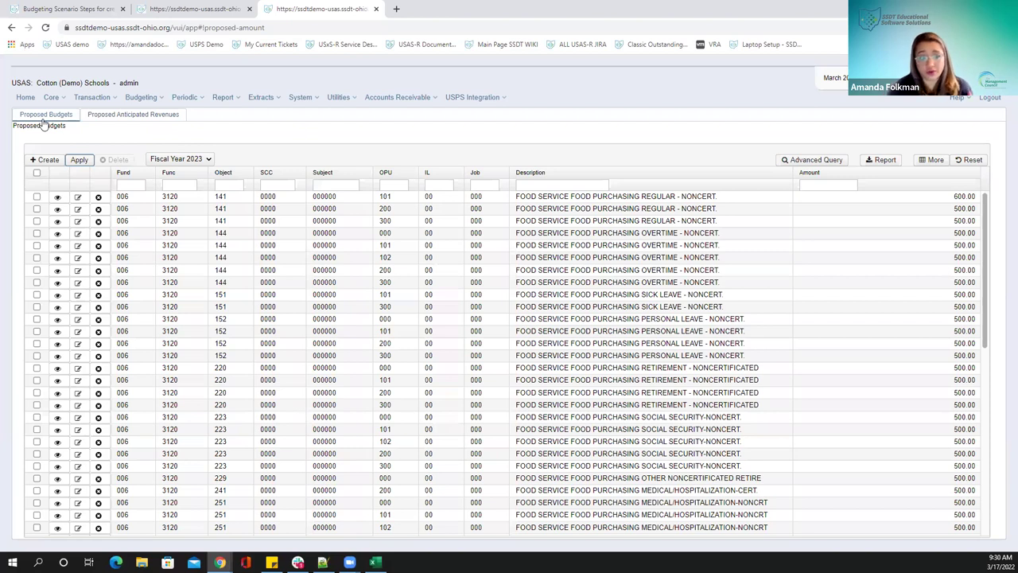
left_click(121, 116)
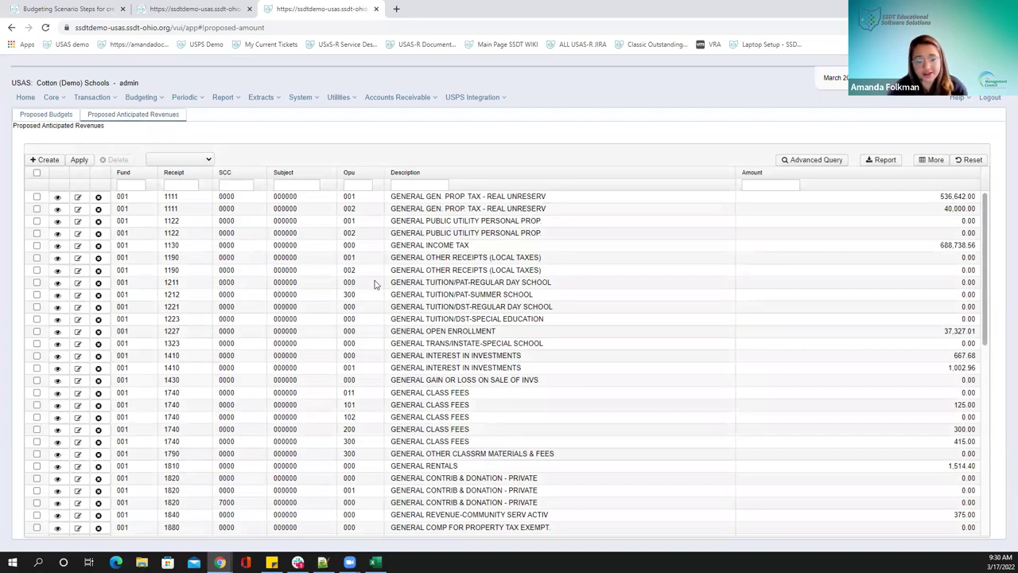
Filter the Proposed Anticipated Revenues list to Fiscal Year 2023 and bring up the Periodic menu
left_click(190, 160)
left_click(188, 181)
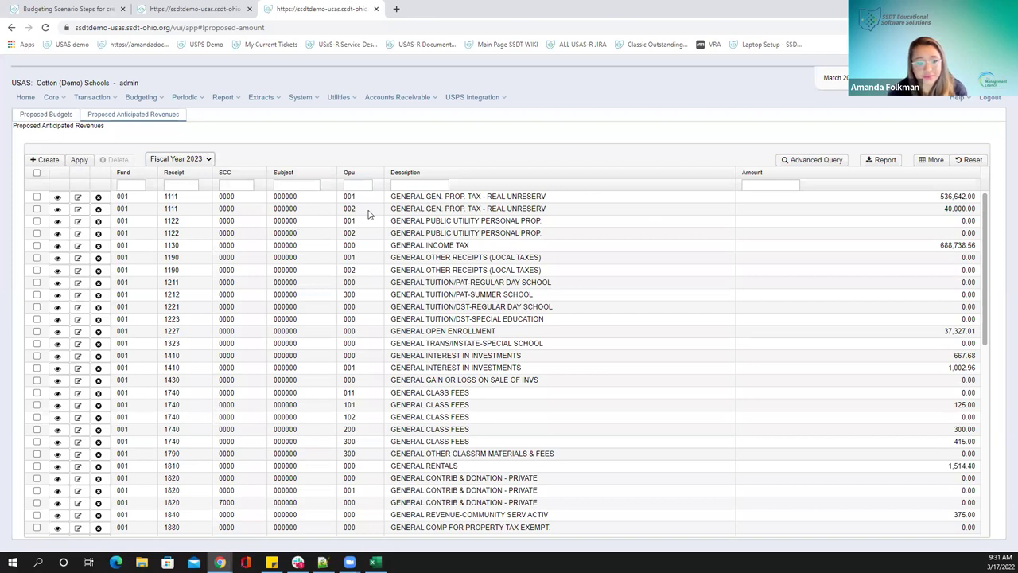
left_click(185, 98)
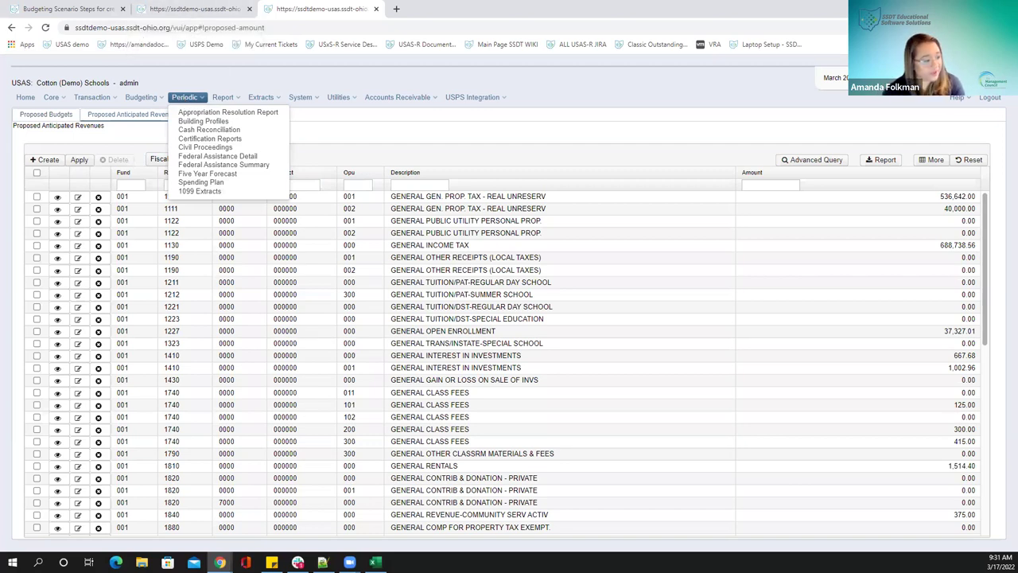
Open Periodic > Appropriation Resolution Report, then switch to the Budgeting Scenario Steps wiki tab
left_click(238, 115)
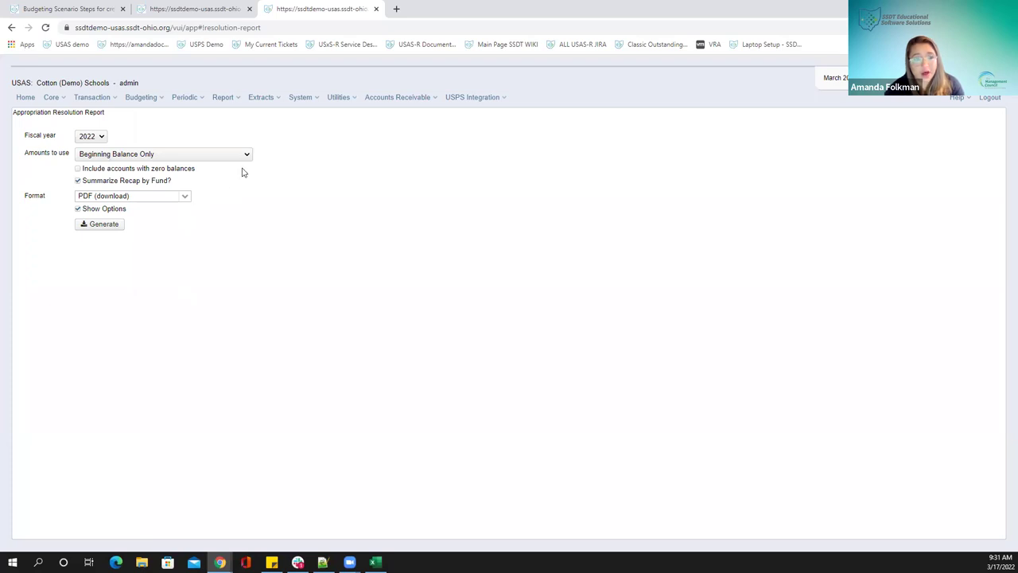
left_click(39, 11)
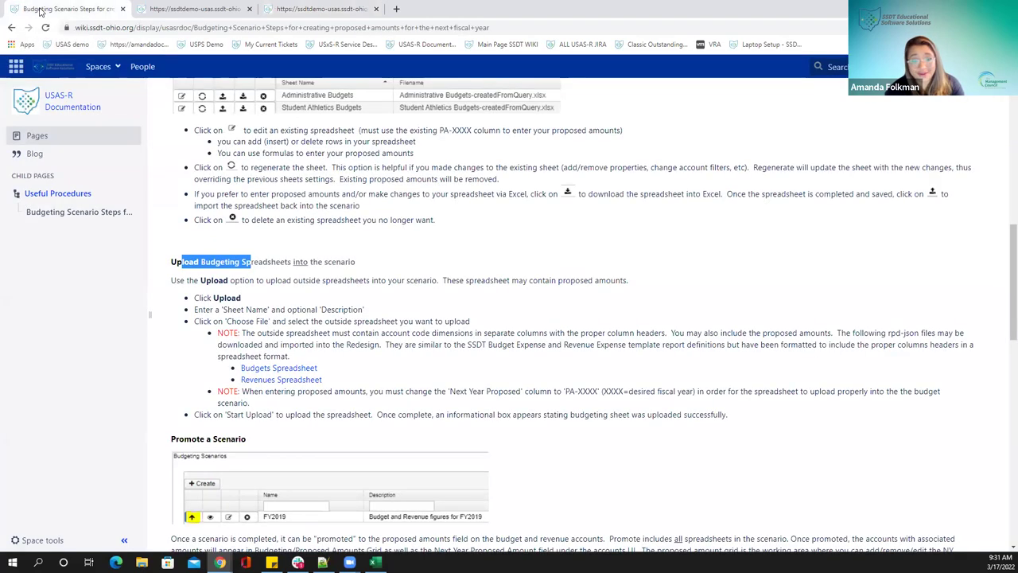
Navigate the USAS-R Documentation wiki through Periodic to the Appropriation Resolution Report help page
left_click(58, 104)
scroll(243, 336, "down", 2)
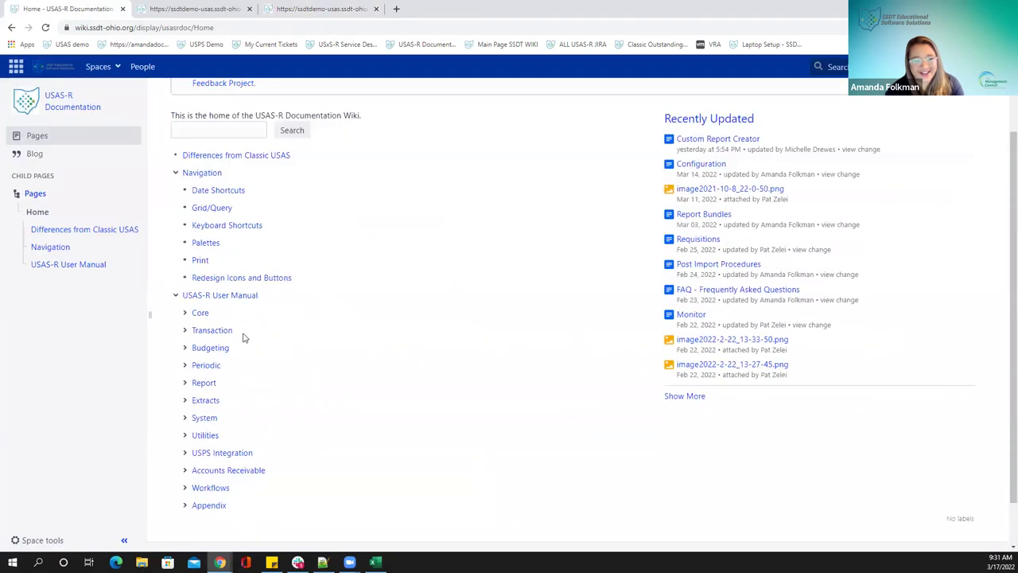
left_click(200, 350)
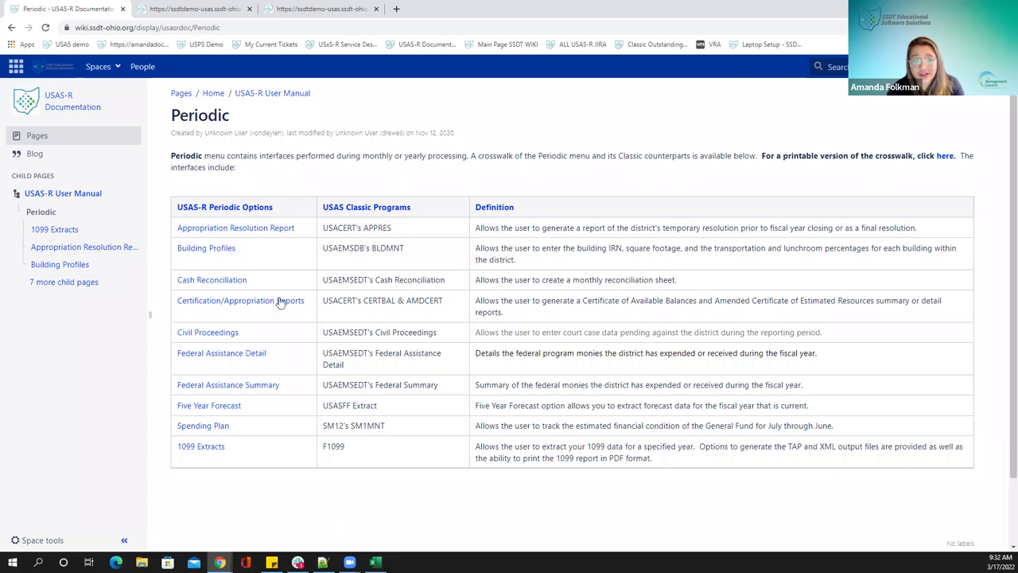
left_click(261, 230)
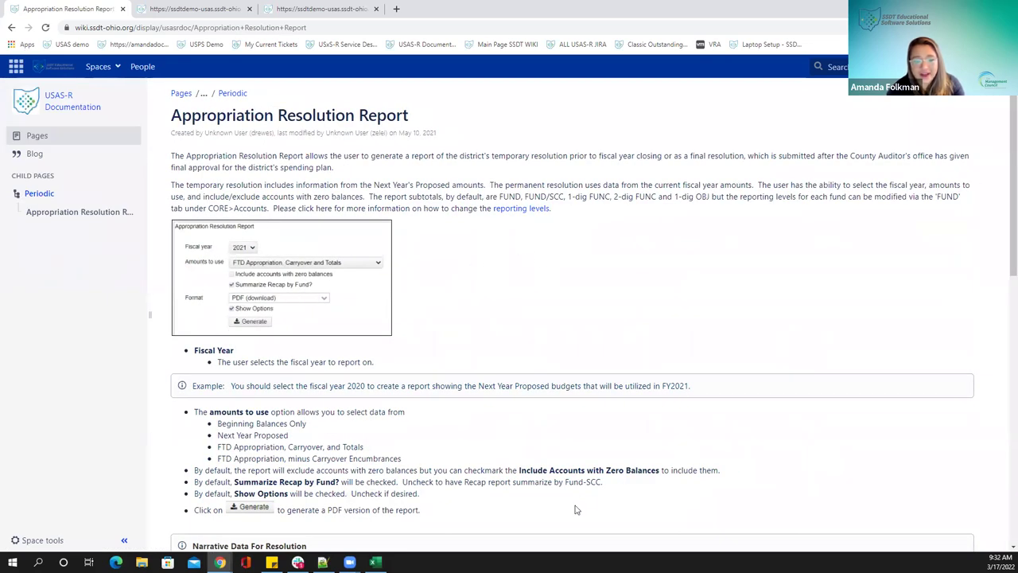
scroll(503, 422, "down", 1)
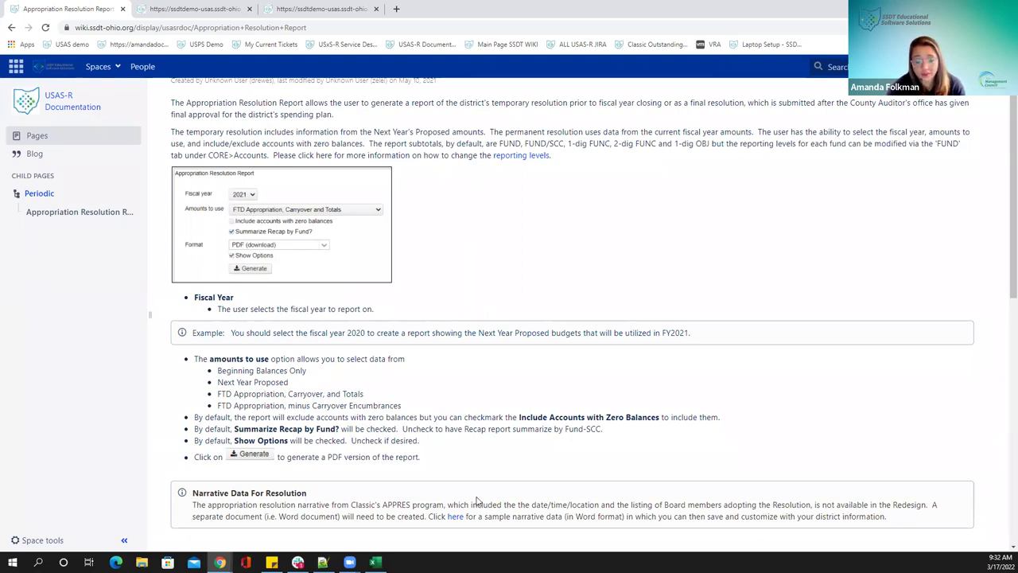
Preview the sample resolution narrative document, then return to the report form
left_click(455, 518)
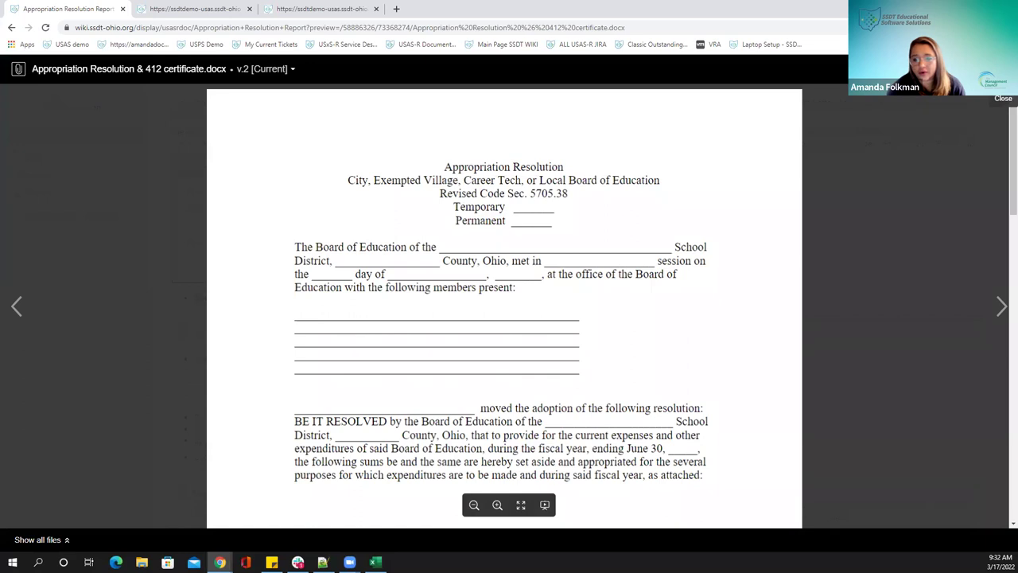
key("Escape")
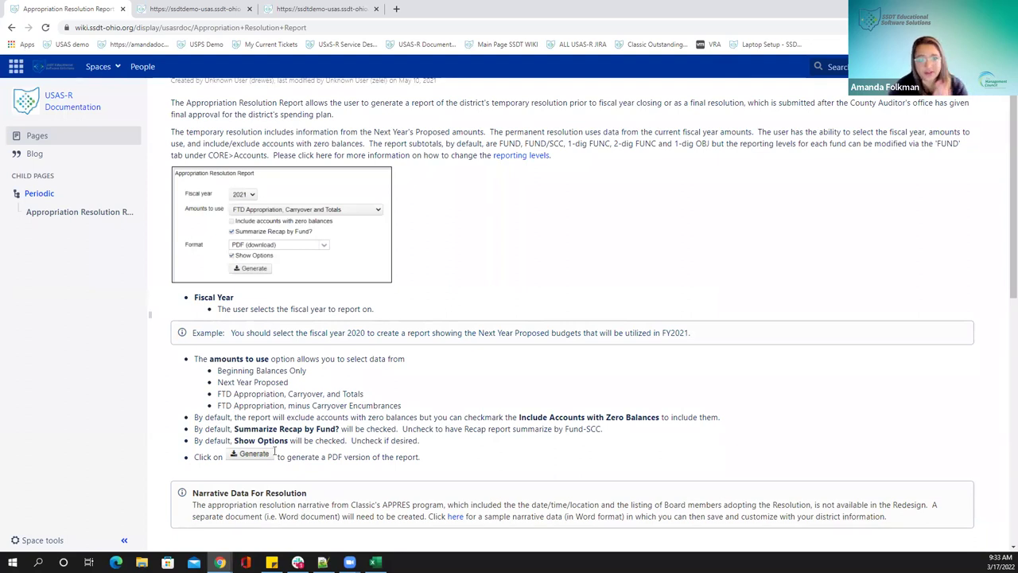
left_click(288, 10)
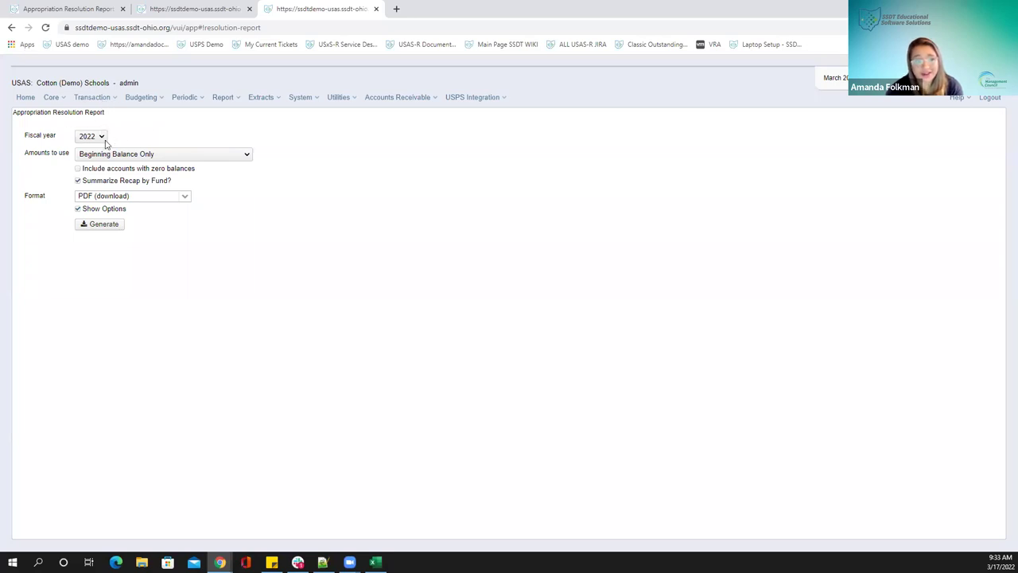
Set Amounts to use to FTD Appropriation, Carryover and Totals and generate the FY2022 resolution PDF
left_click(247, 156)
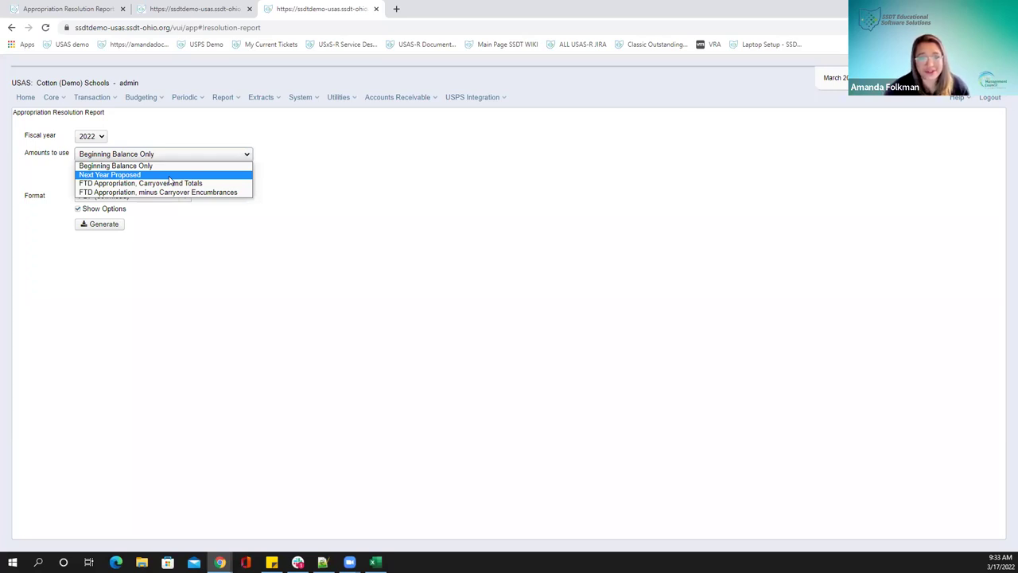
left_click(170, 175)
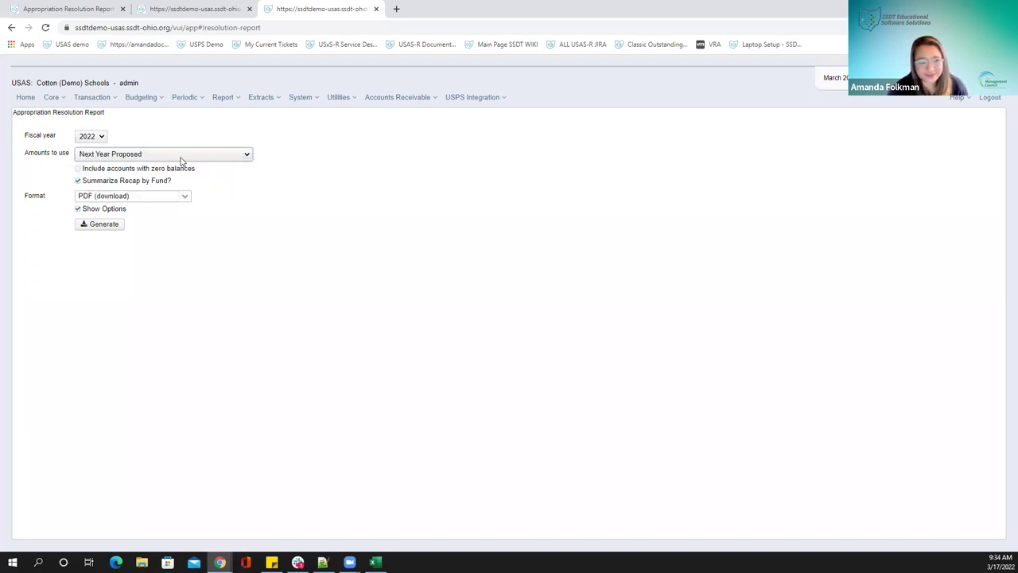
left_click(181, 158)
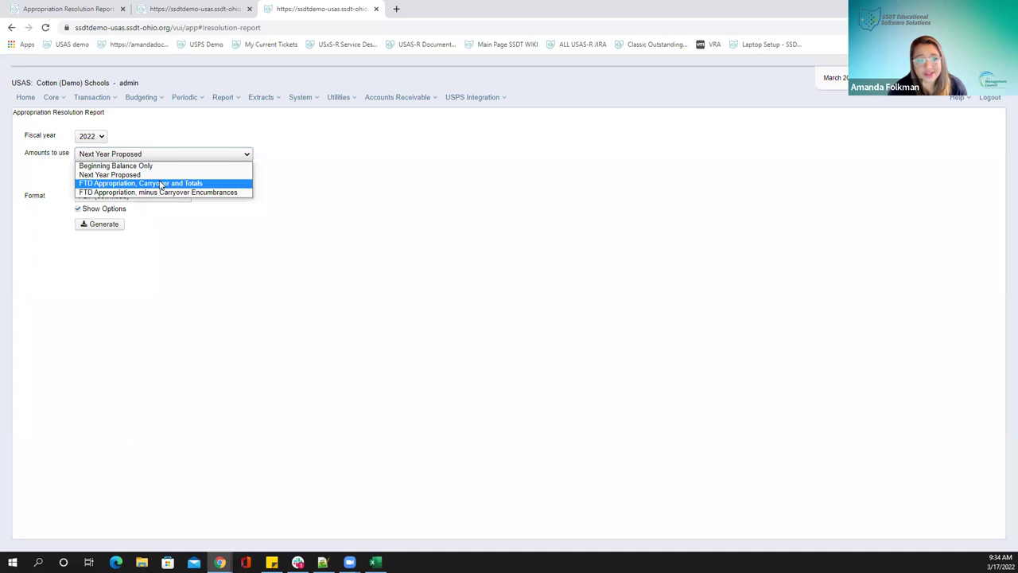
left_click(160, 184)
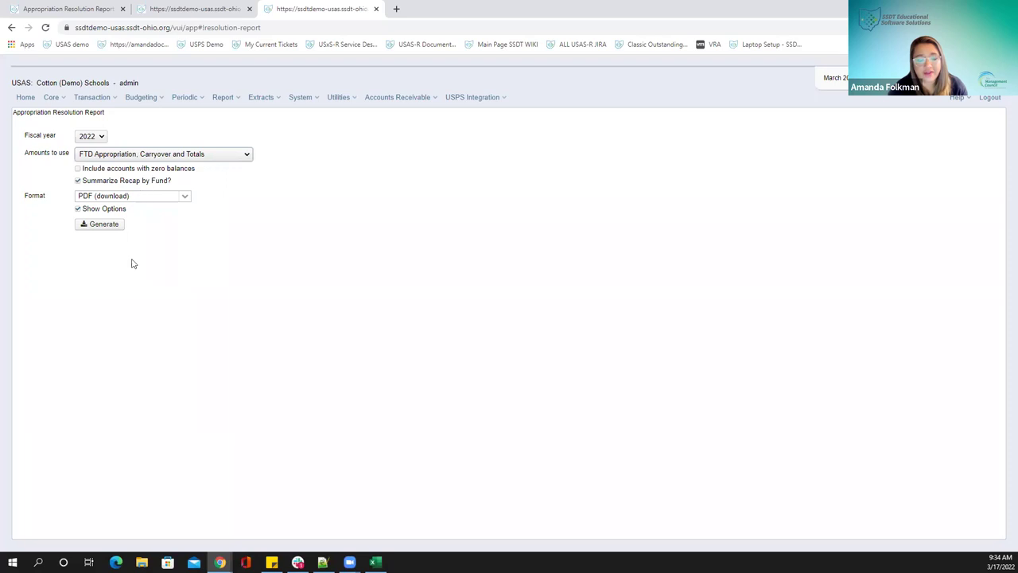
left_click(89, 229)
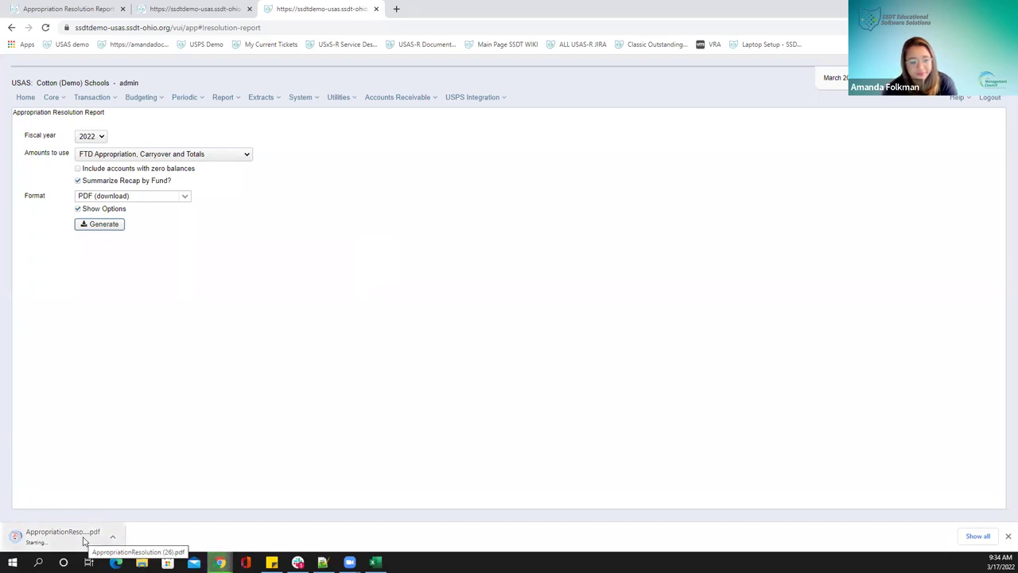
Open the downloaded Appropriations Resolution Report PDF and scroll to page 2's fund appropriations
left_click(112, 536)
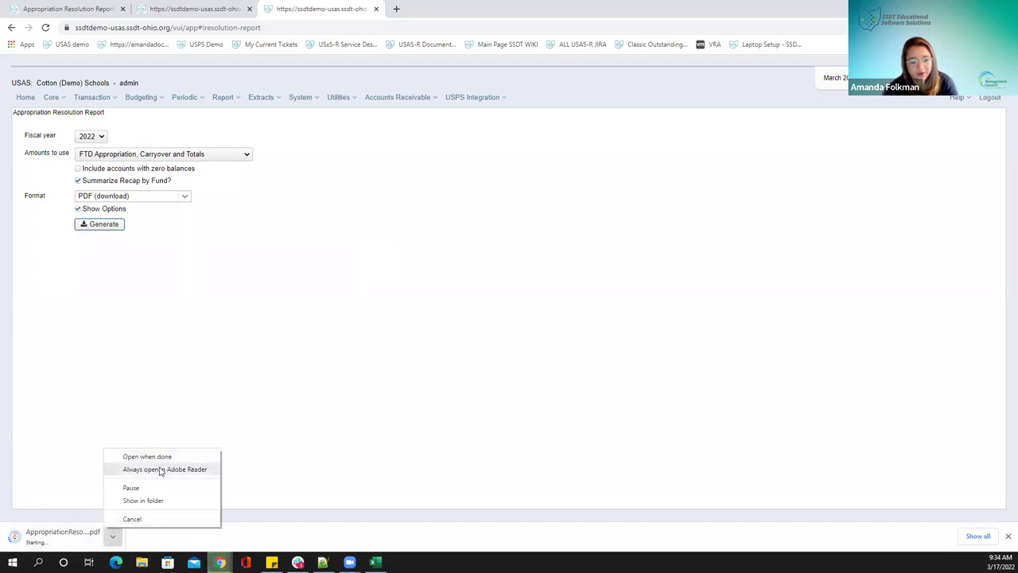
left_click(163, 456)
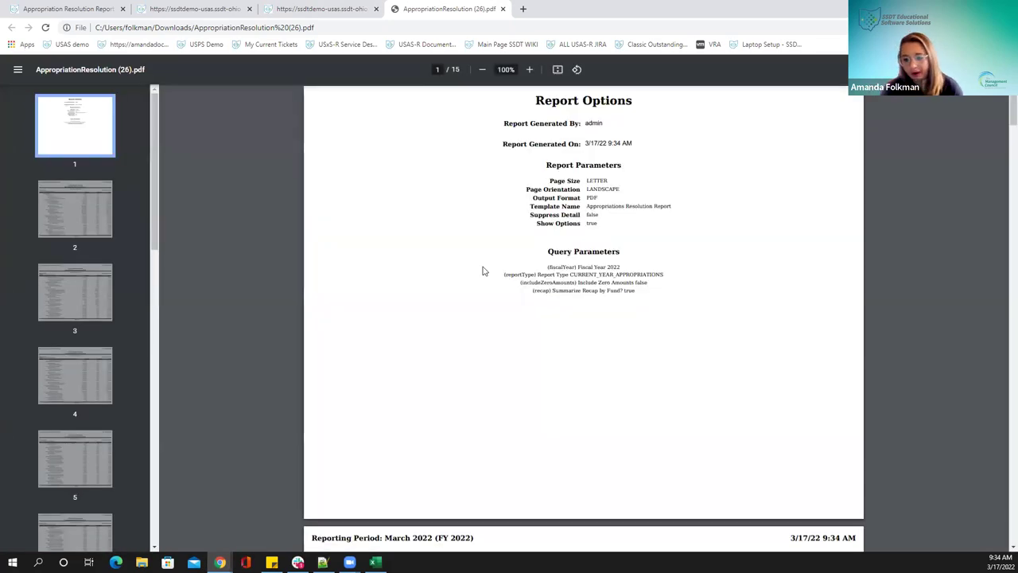
scroll(542, 290, "down", 3)
scroll(543, 290, "down", 4)
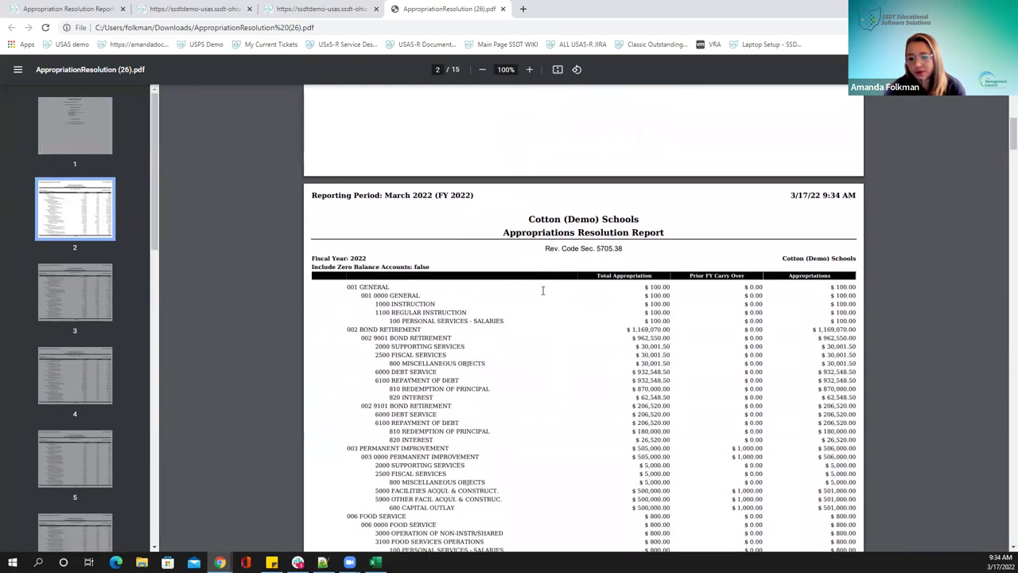
scroll(491, 219, "up", 1)
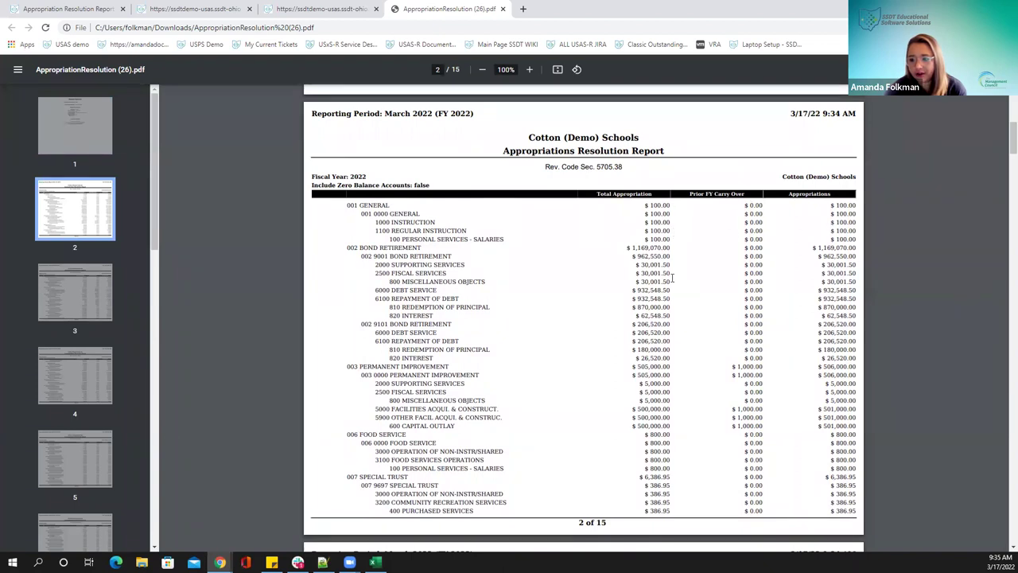
scroll(620, 388, "down", 5)
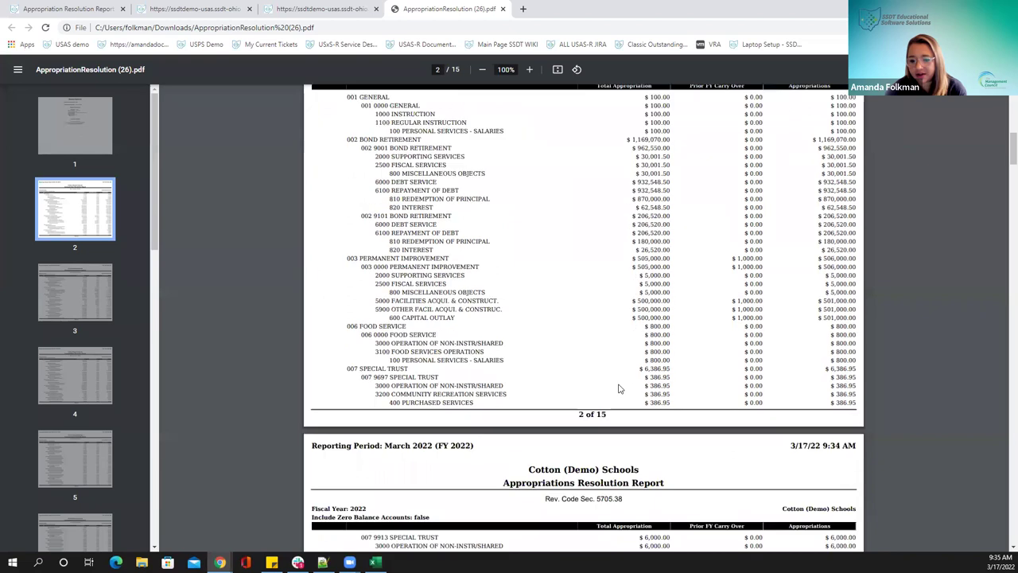
scroll(621, 388, "up", 5)
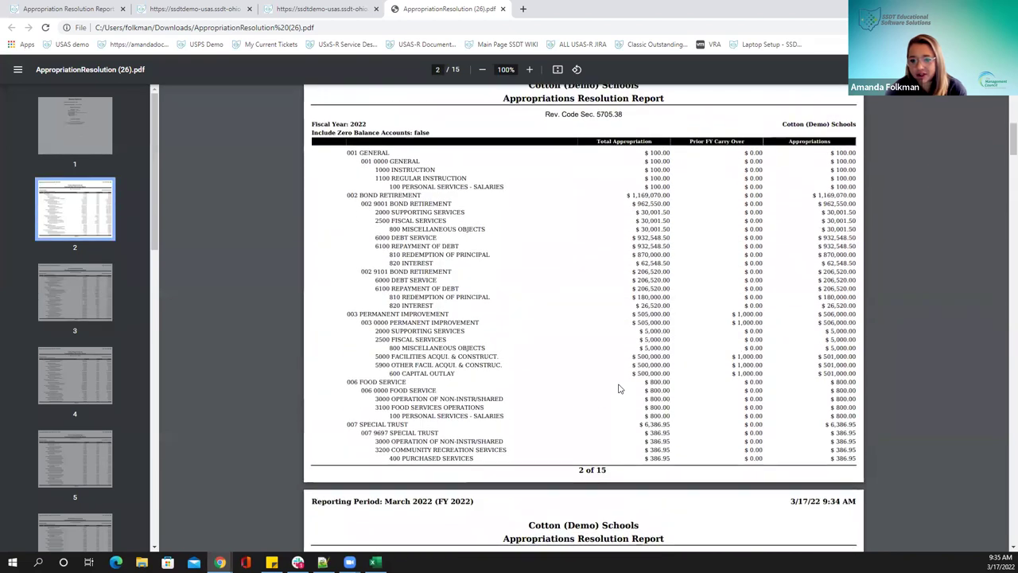
scroll(619, 388, "down", 1)
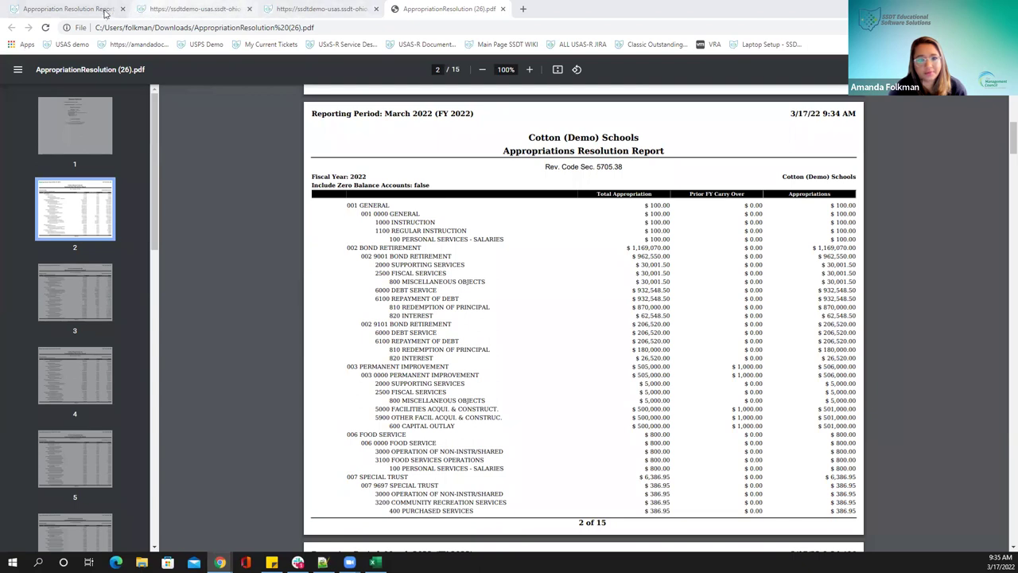
Close the expenditure account and open fund 001 GENERAL from the funds list in edit mode
left_click(156, 15)
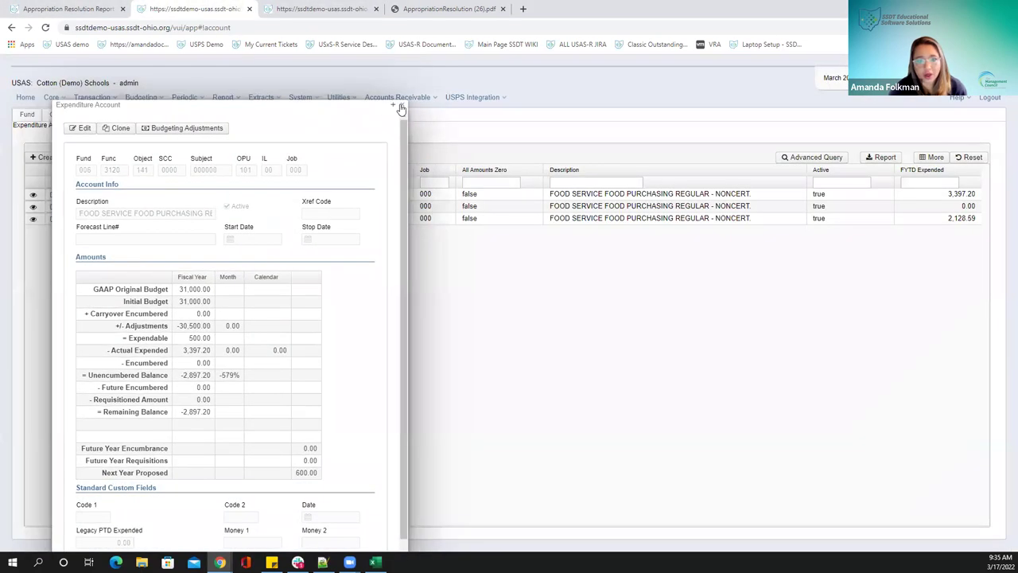
key("Escape")
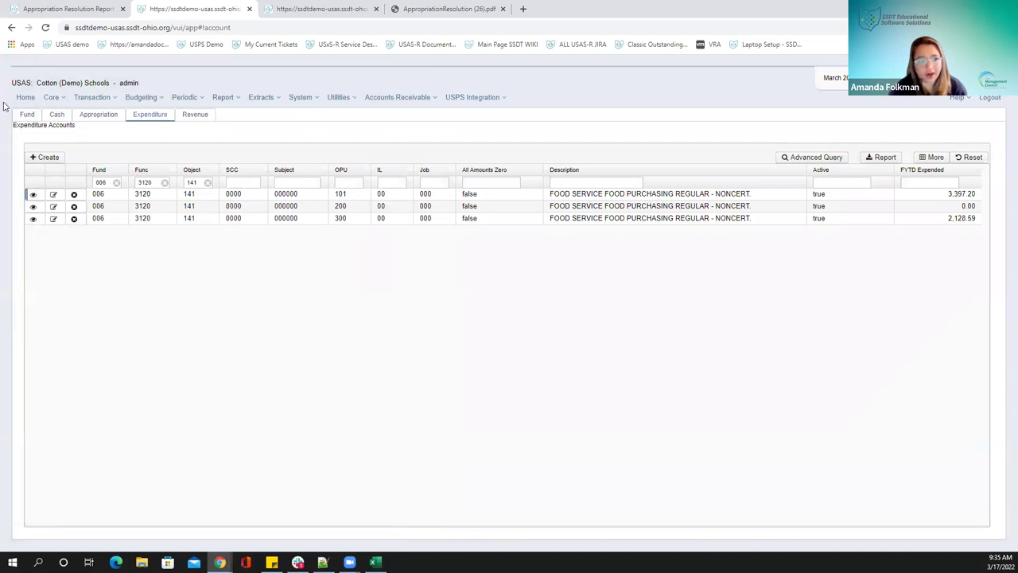
left_click(27, 117)
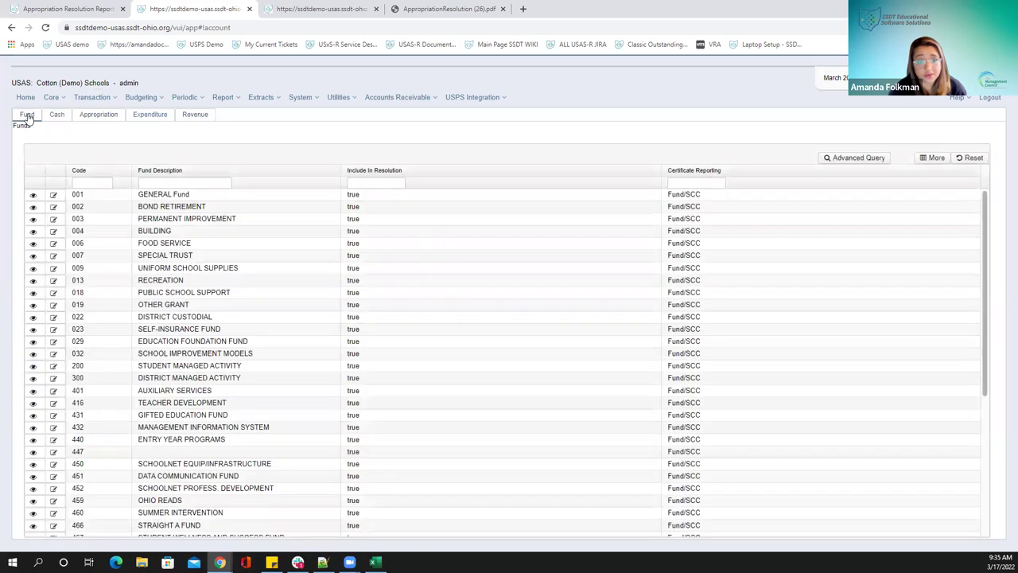
left_click(51, 98)
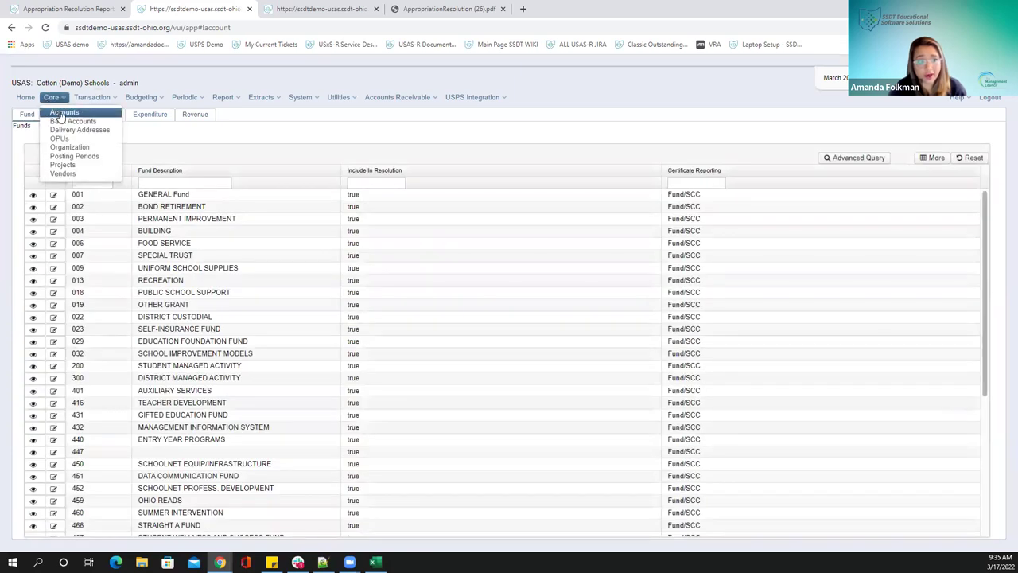
left_click(53, 99)
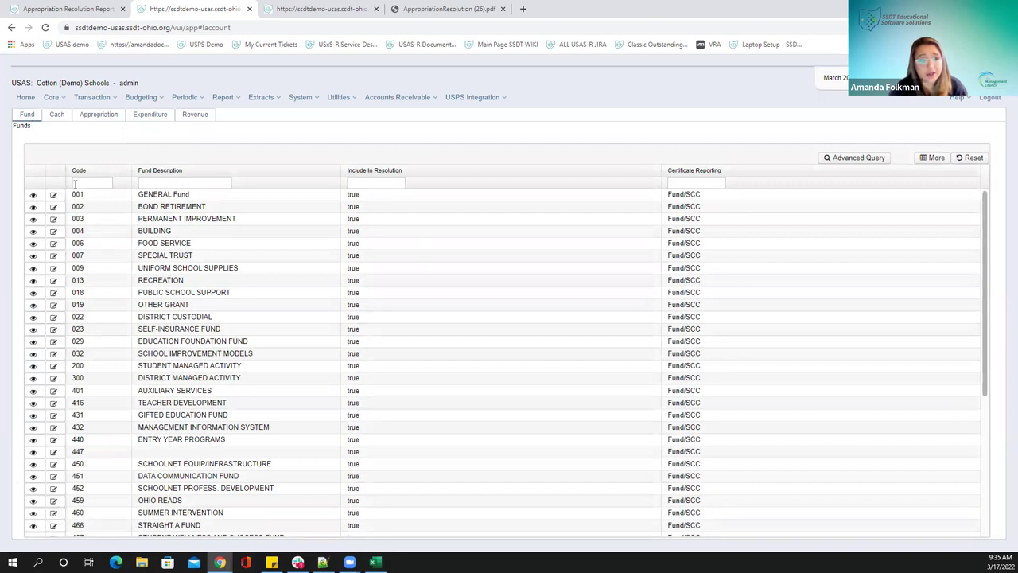
left_click(33, 198)
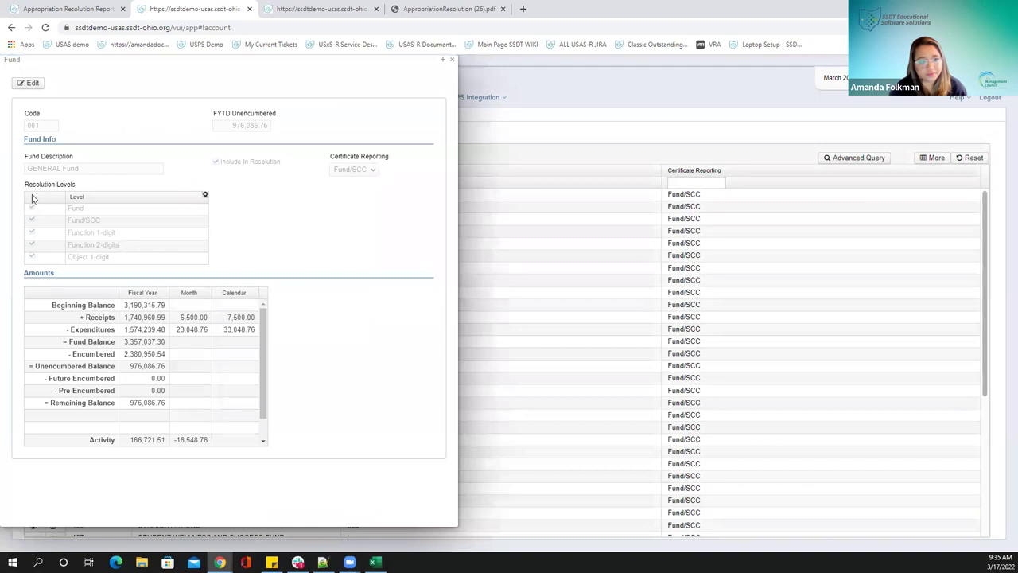
left_click(29, 85)
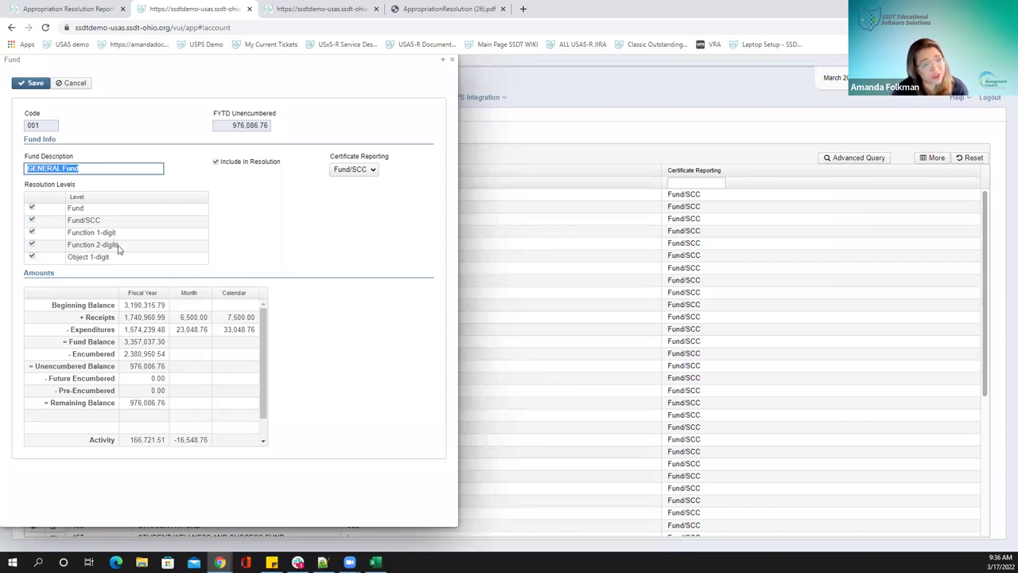
In the appropriation resolution PDF, highlight and then clear the 001 GENERAL lines
left_click(419, 11)
left_click_drag(347, 205, 407, 238)
left_click(359, 213)
left_click(367, 214)
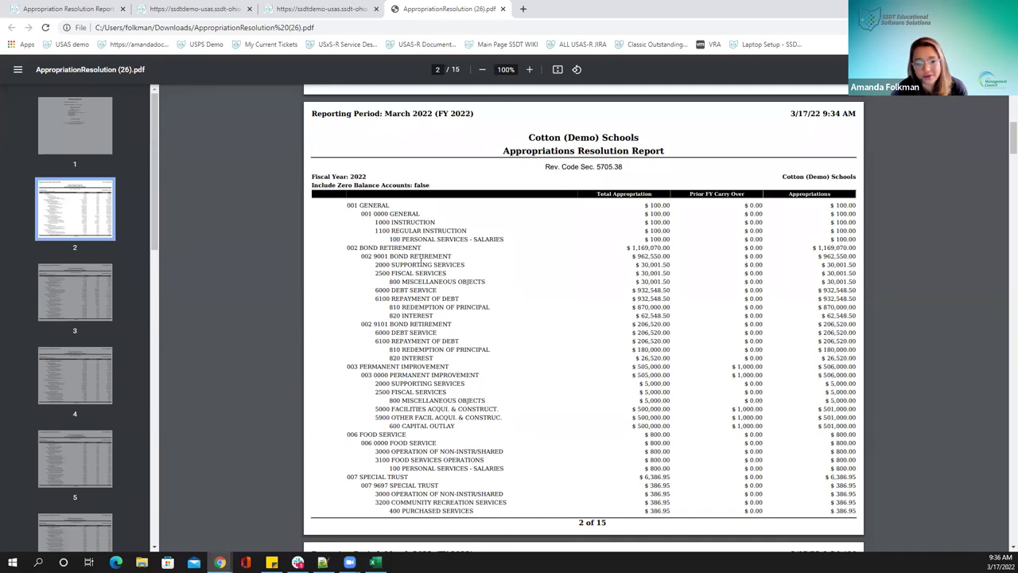
Switch from the PDF back to the GENERAL Fund edit form tab
left_click(171, 14)
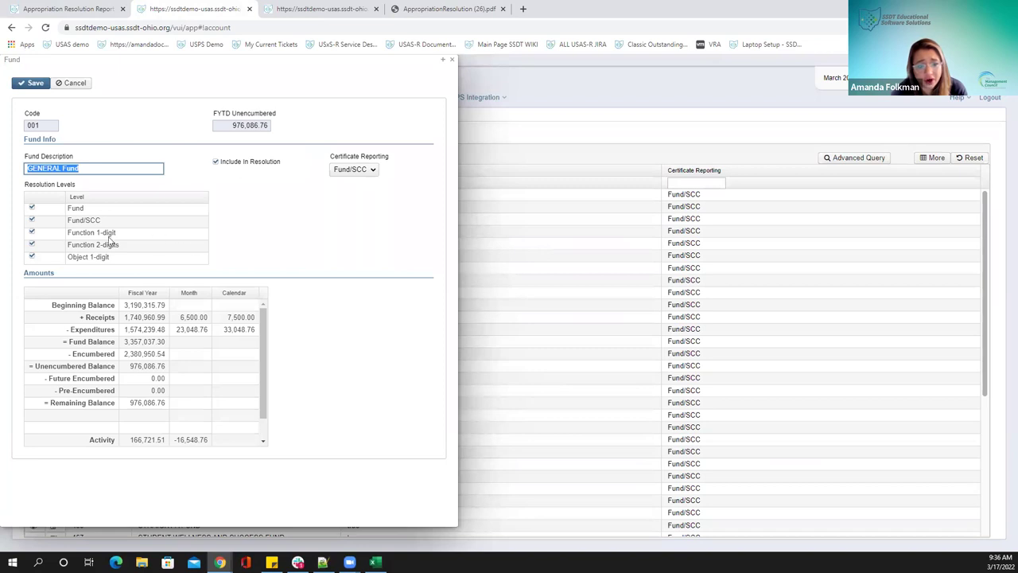
Cancel the GENERAL Fund edit without saving and close its details
left_click_drag(105, 68, 285, 86)
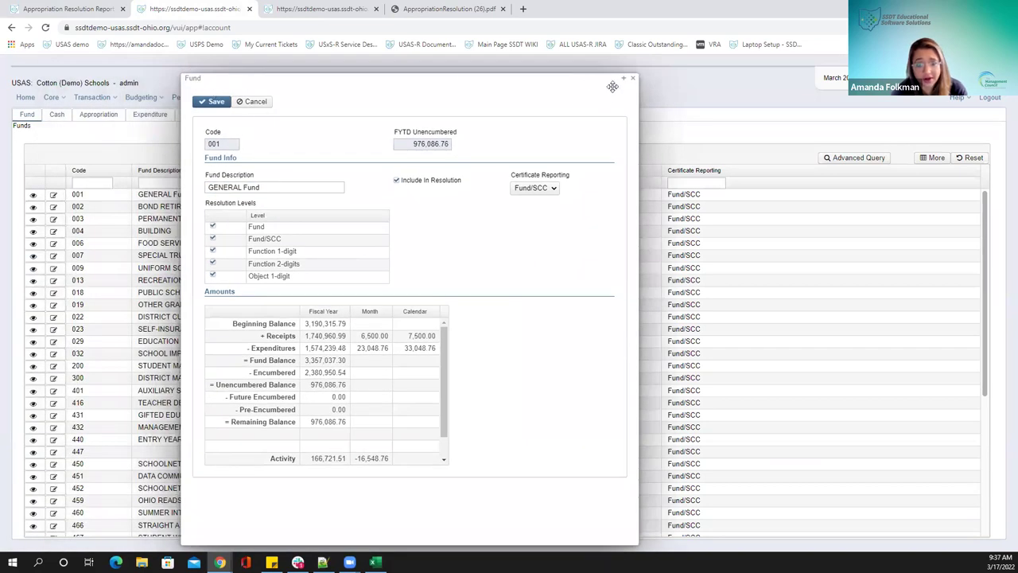
left_click(265, 103)
key("Escape")
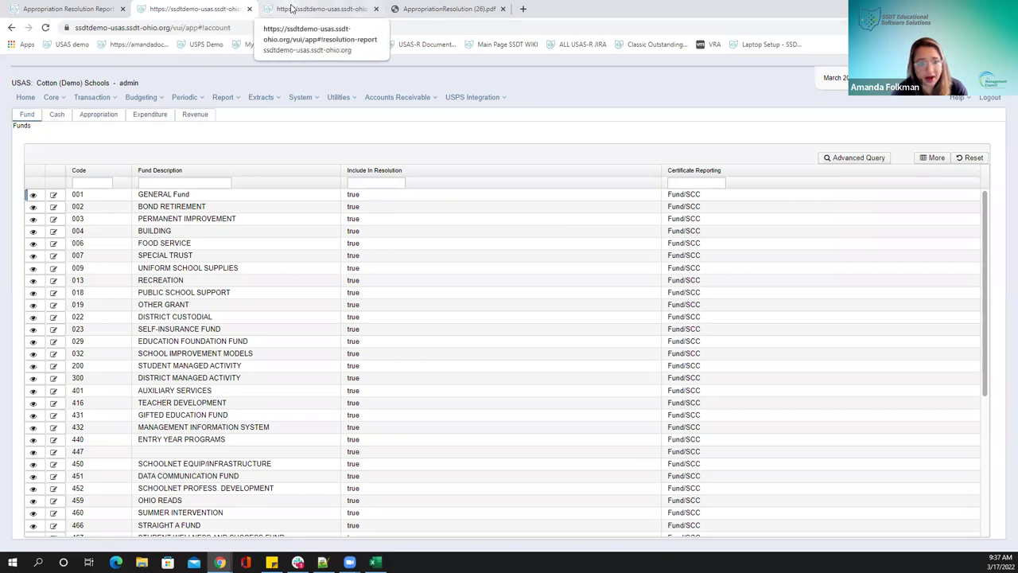
left_click(291, 8)
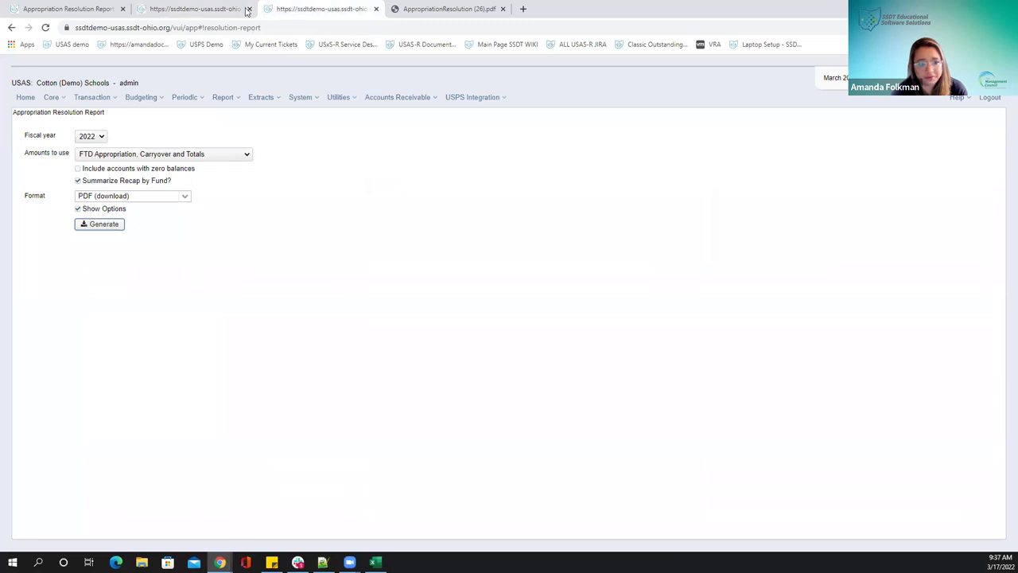
left_click(241, 9)
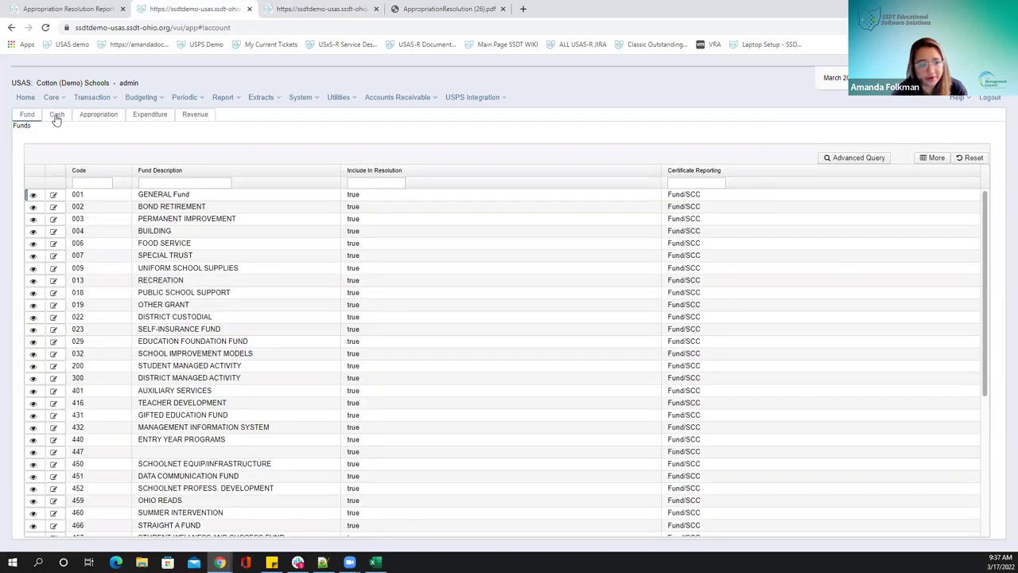
Open cash account 001 0000 GENERAL, check its fund types in edit mode, then cancel and close
left_click(58, 118)
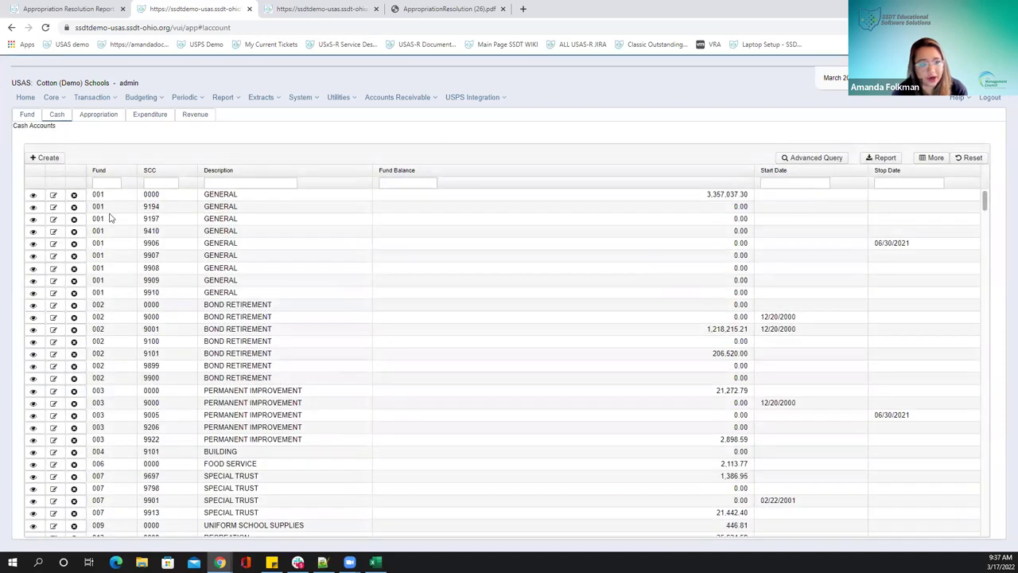
left_click(28, 195)
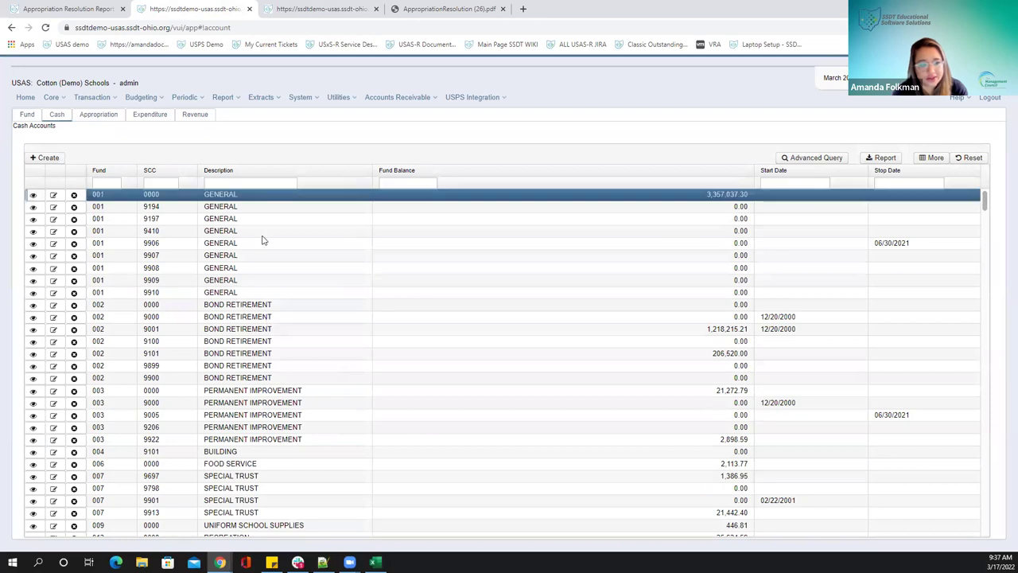
double_click(98, 197)
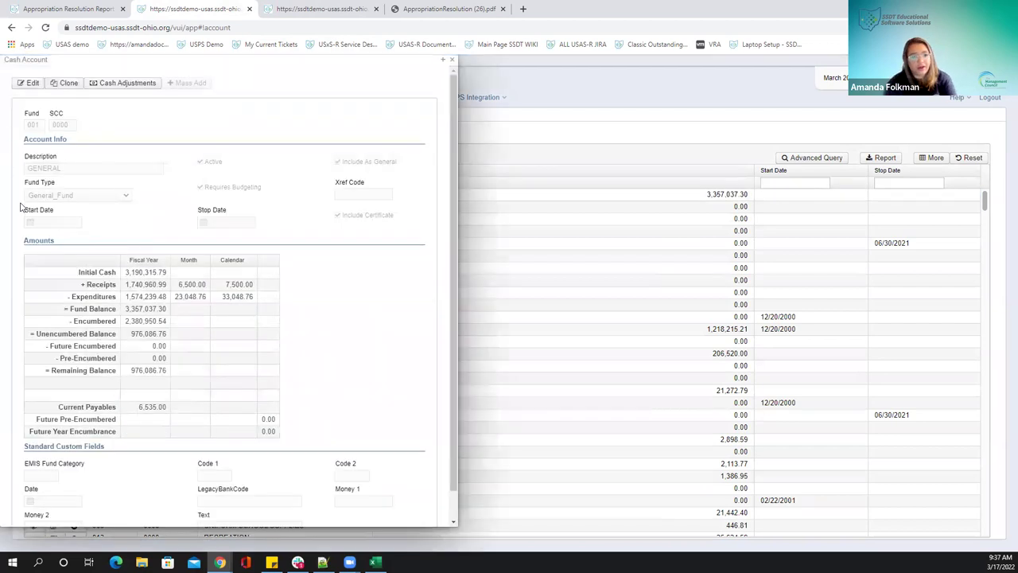
left_click(30, 83)
left_click(123, 204)
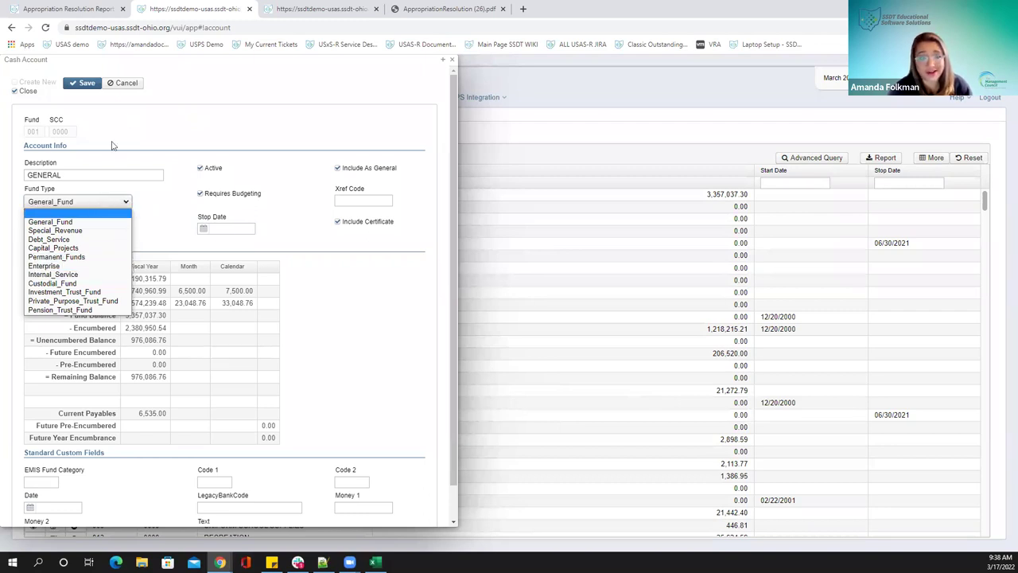
left_click(119, 83)
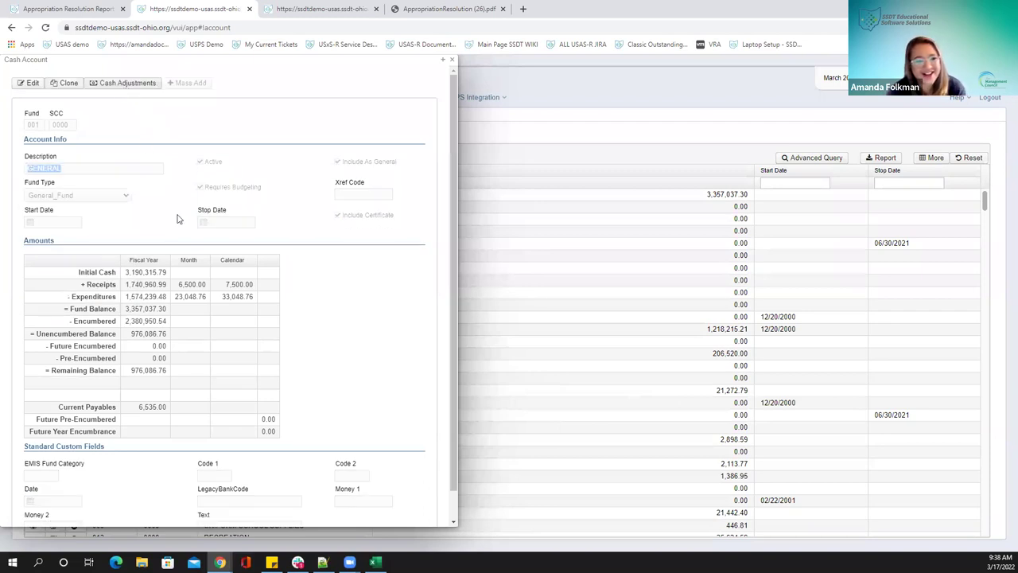
left_click(453, 62)
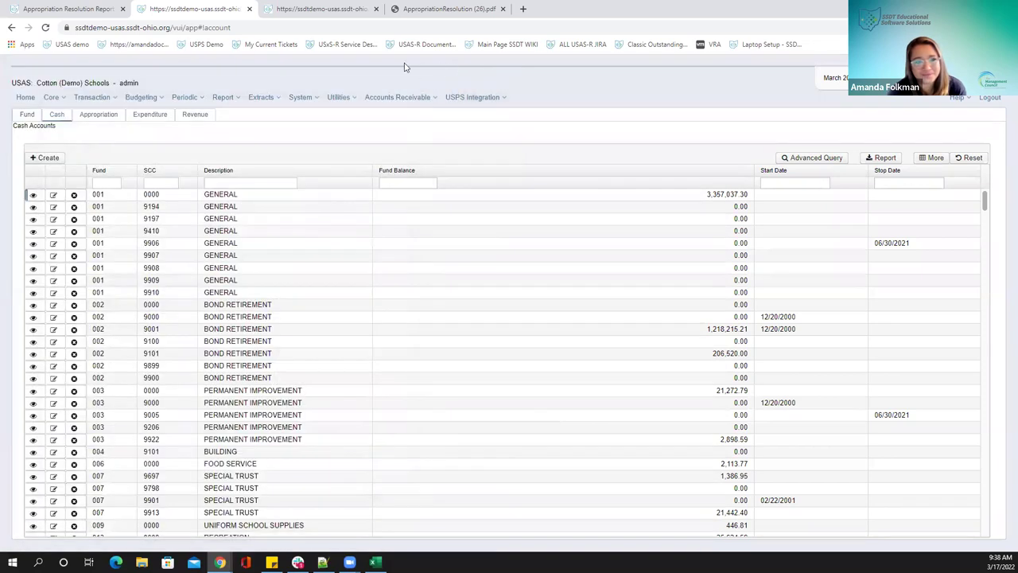
Open Periodic > Certification Reports and select Certificate of Available Balances Detail Report
left_click(318, 9)
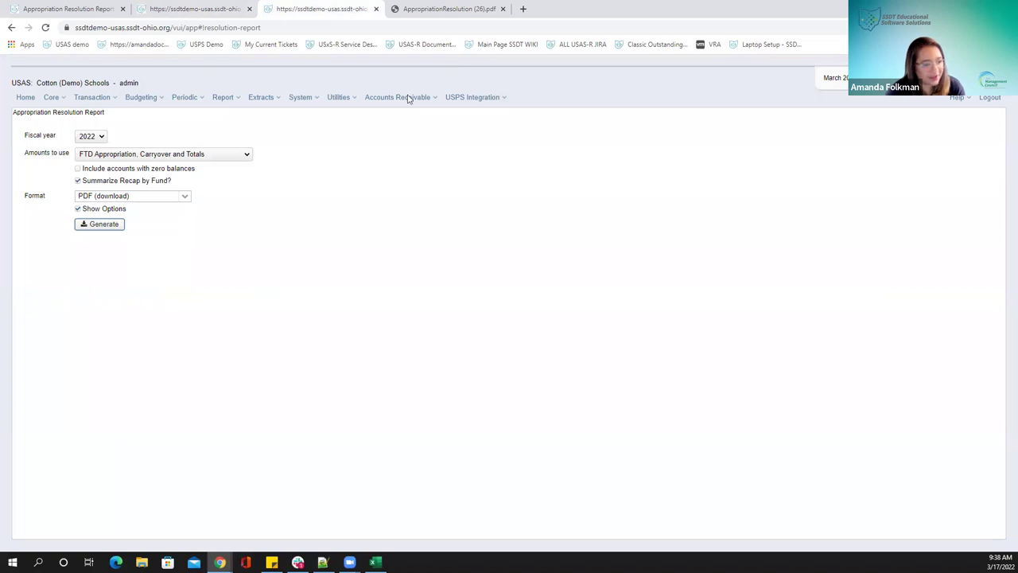
left_click(177, 99)
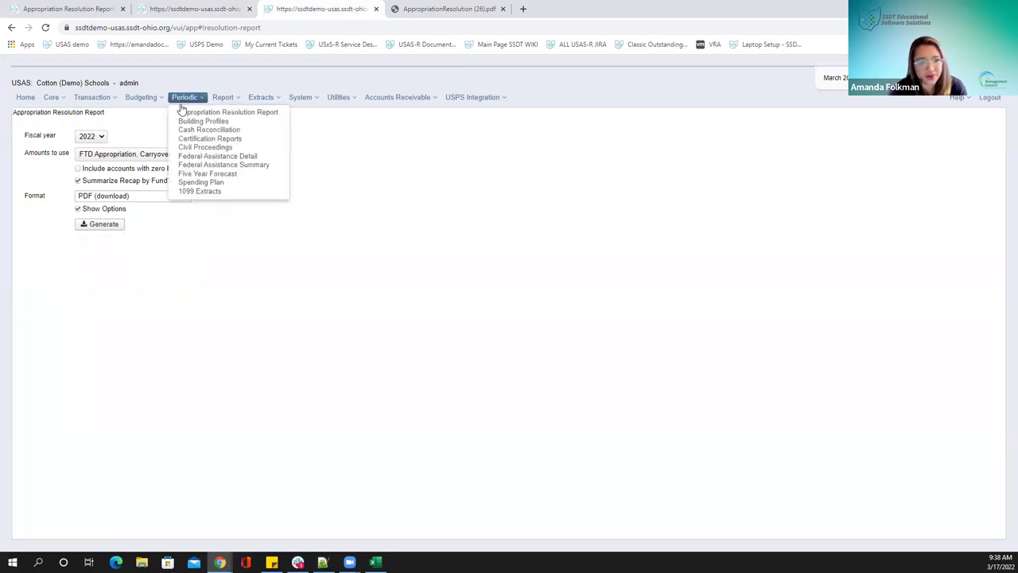
left_click(210, 139)
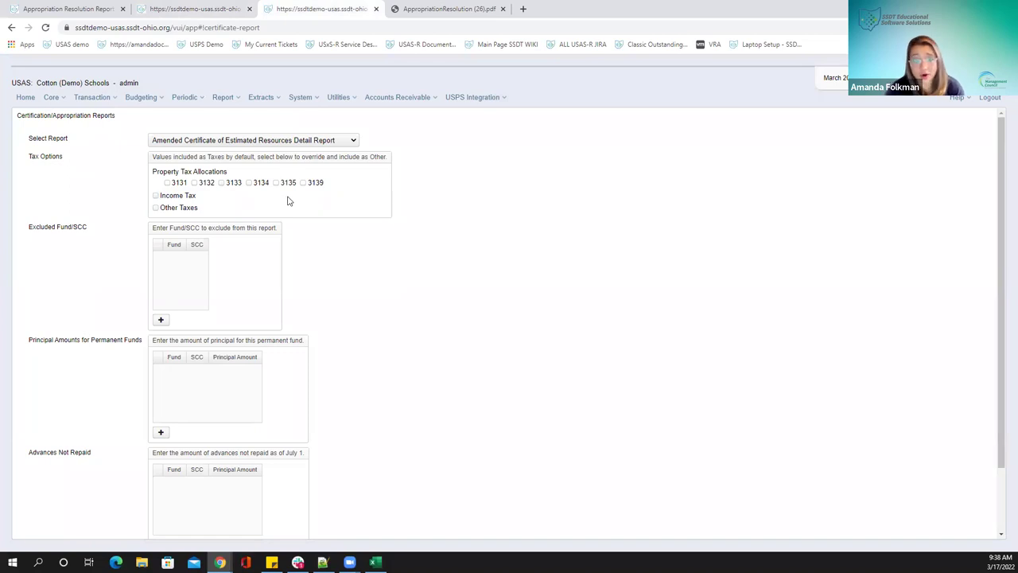
left_click(352, 141)
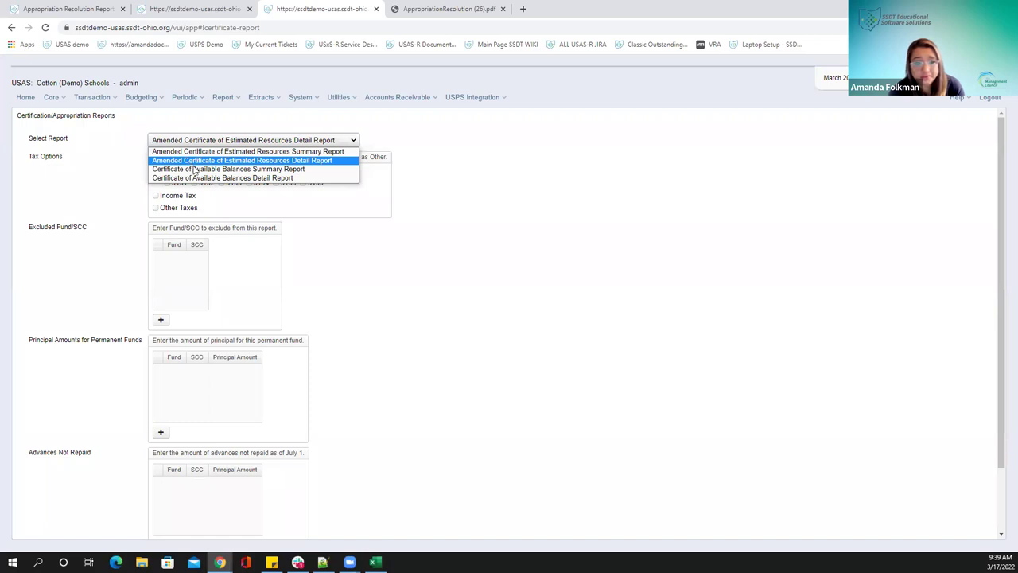
left_click(200, 179)
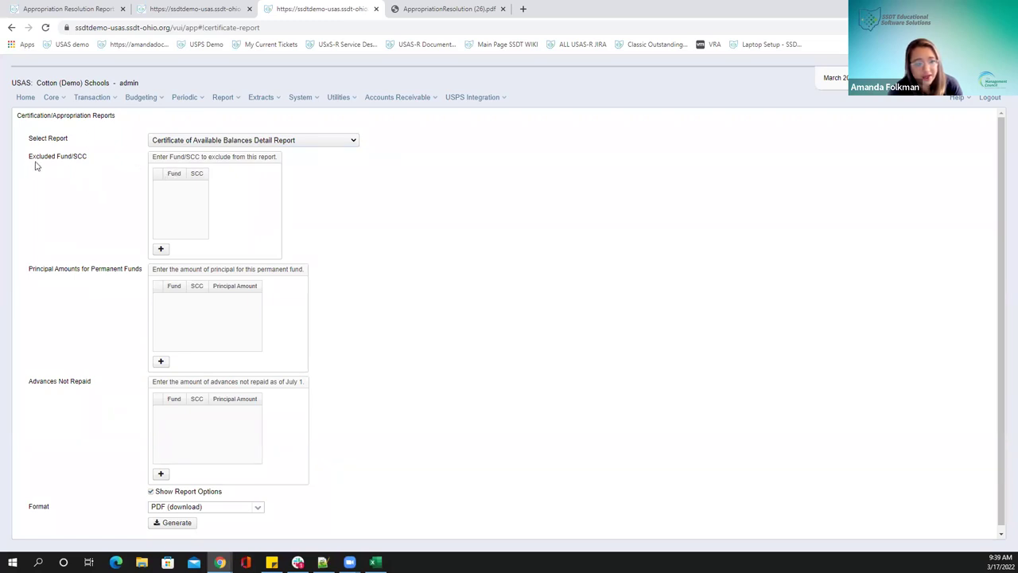
left_click(161, 249)
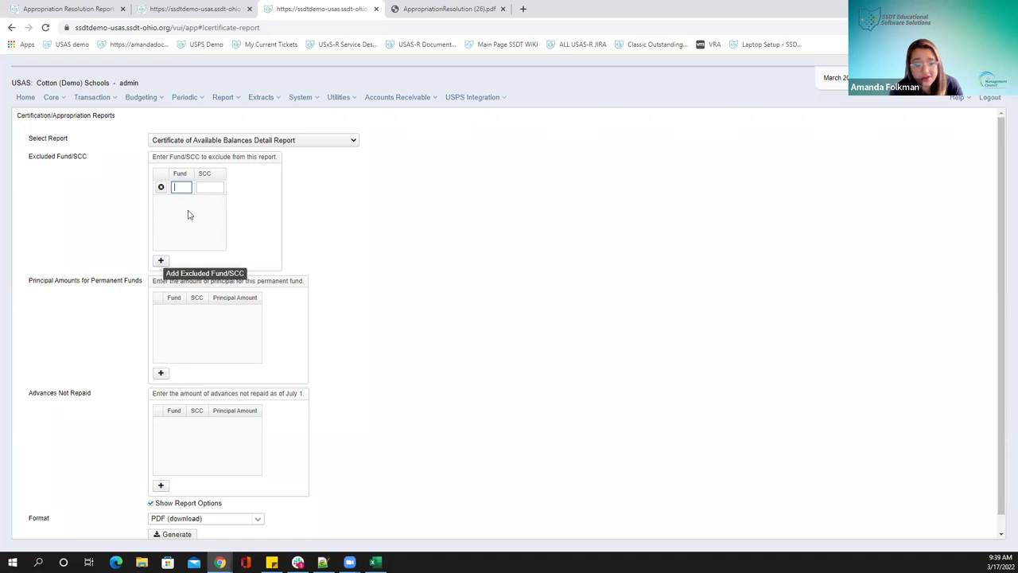
mouse_move(180, 185)
type("001")
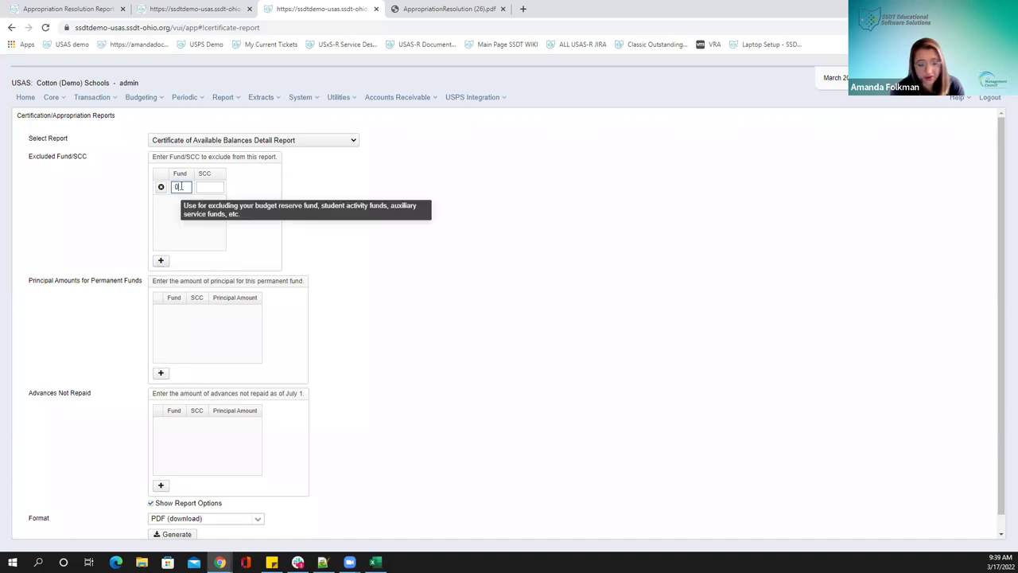
left_click(197, 187)
type("0000")
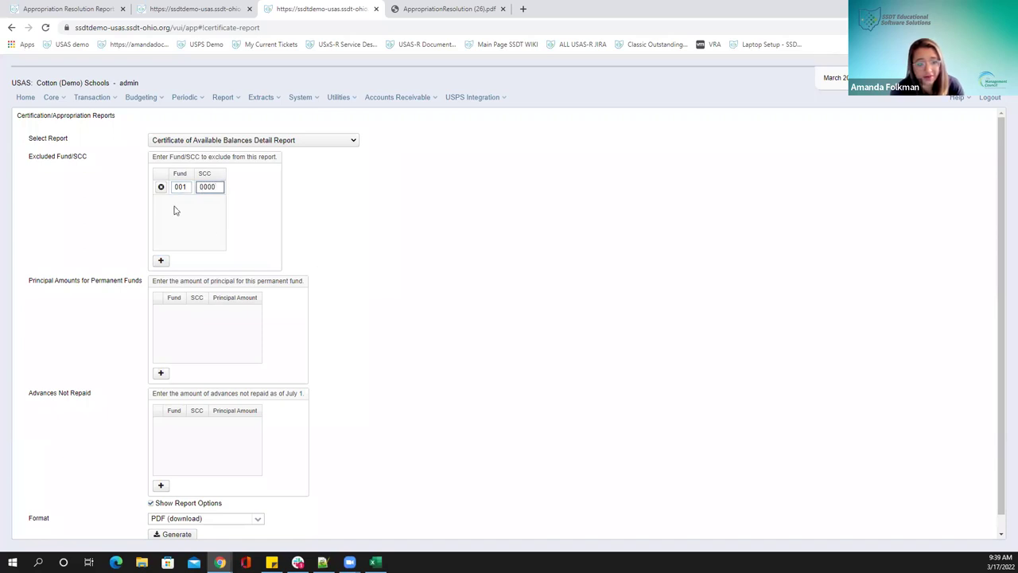
left_click(160, 188)
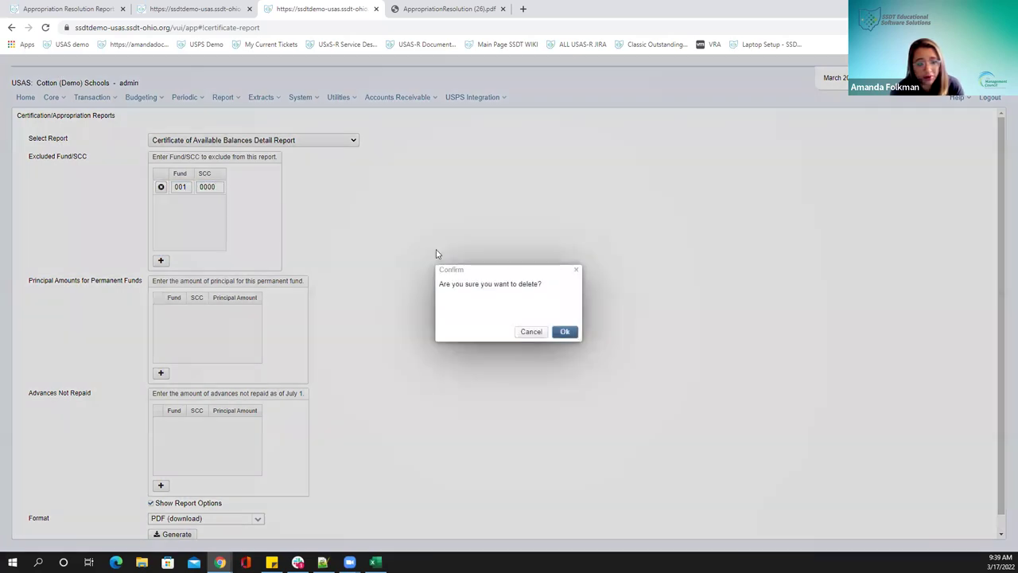
left_click(565, 331)
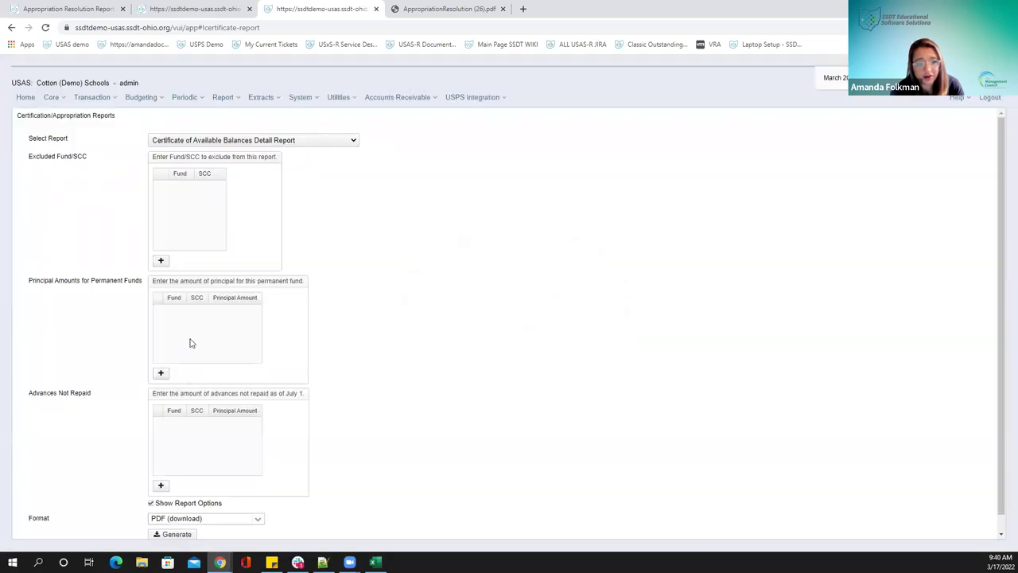
mouse_move(183, 351)
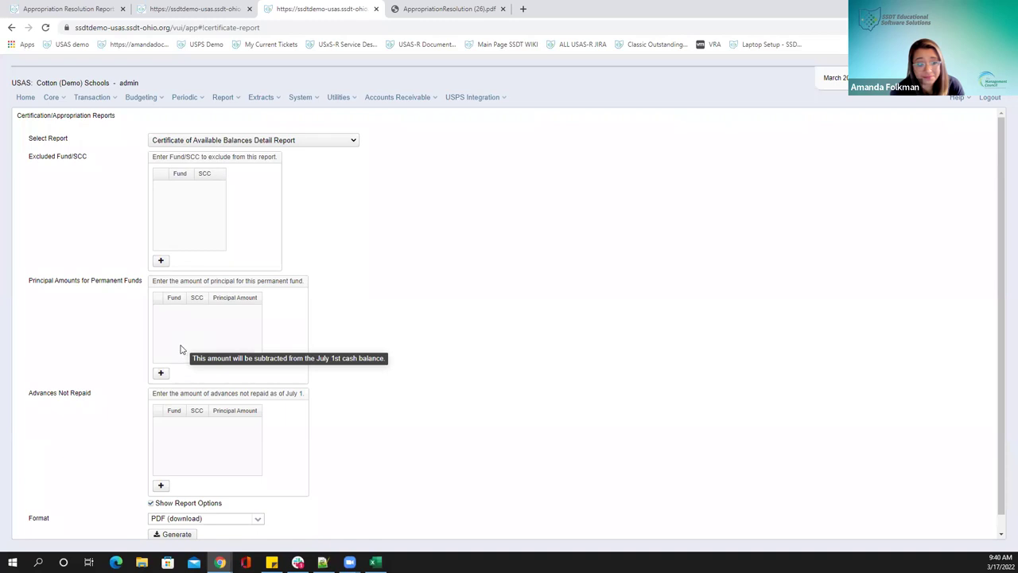
scroll(118, 313, "down", 1)
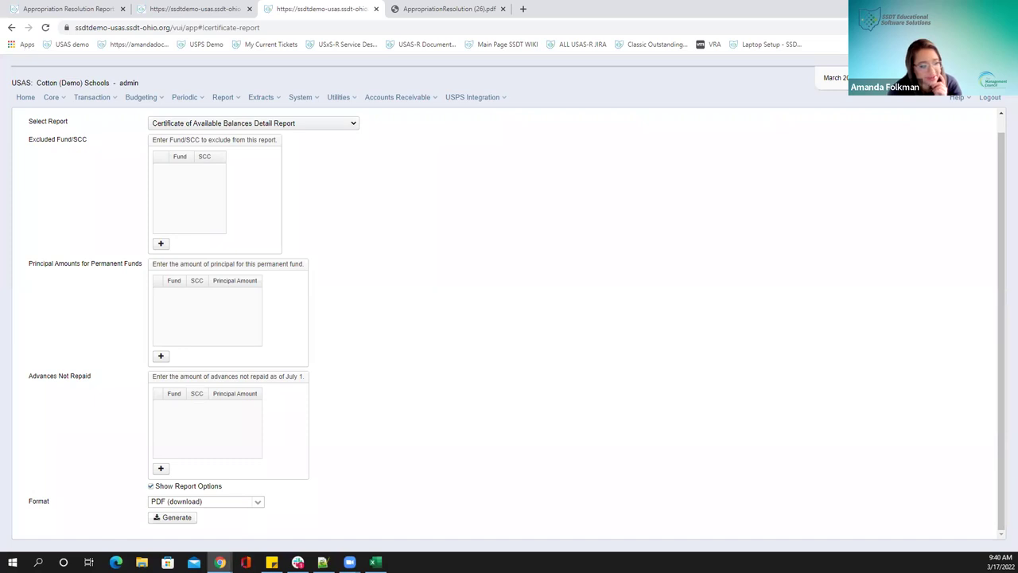
Add a blank permanent-fund principal amount row, then preview the Appropriation Resolution sample narrative document
left_click(161, 356)
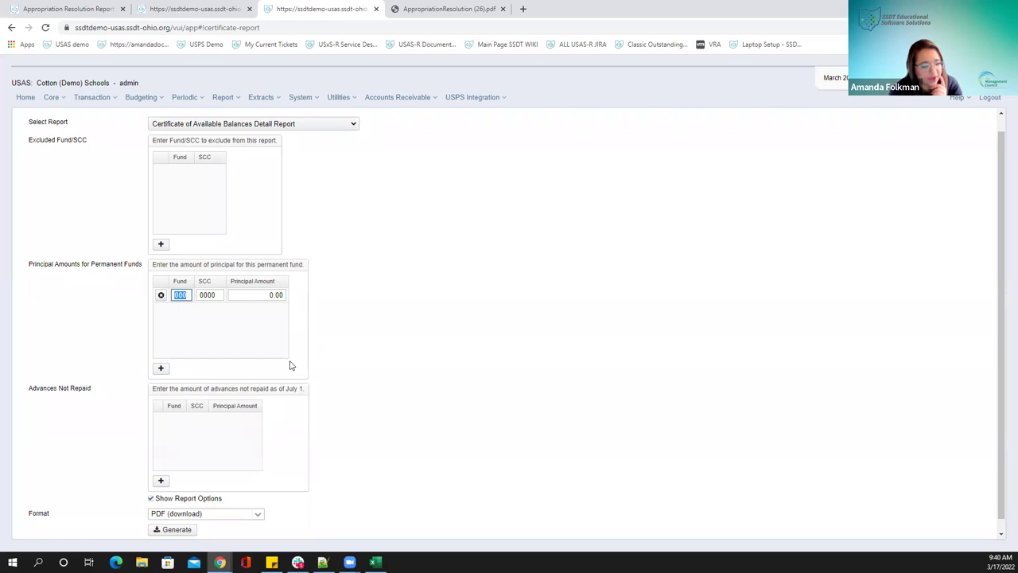
mouse_move(287, 362)
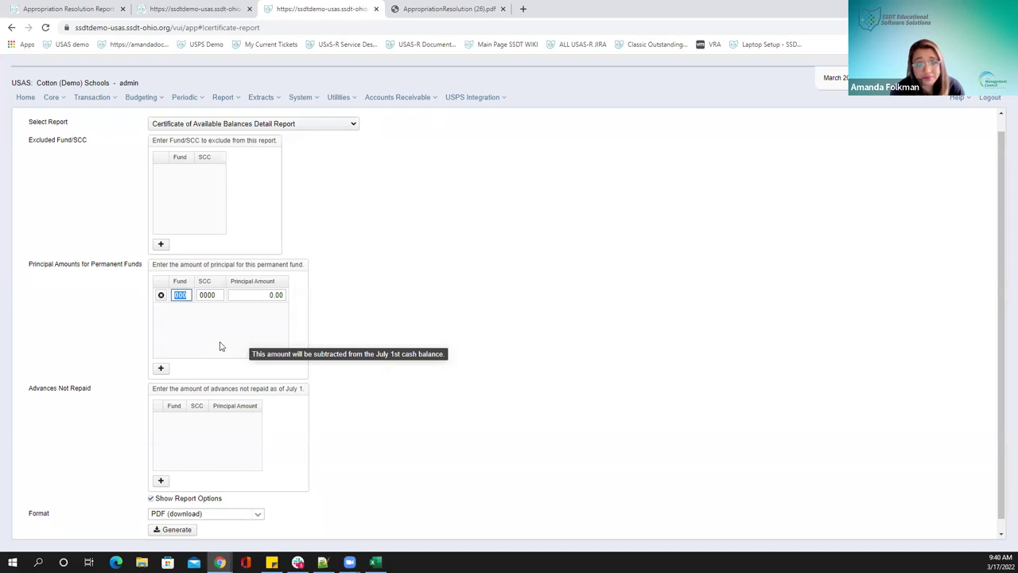
left_click(48, 7)
left_click(455, 517)
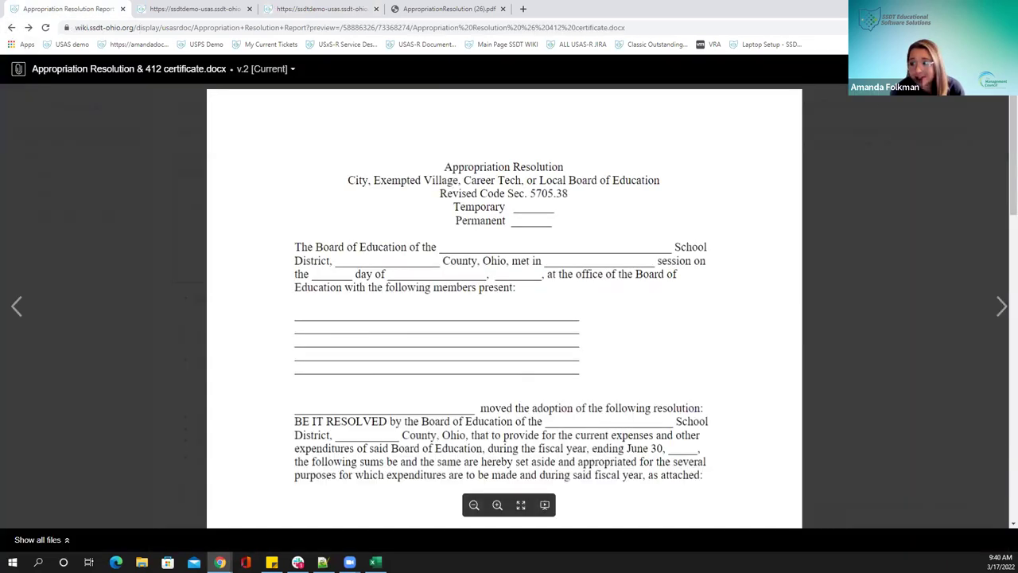
Close the docx preview and navigate Home > Periodic > Certification/Appropriation Reports > Certificate of Available Balances
key("Escape")
left_click(12, 29)
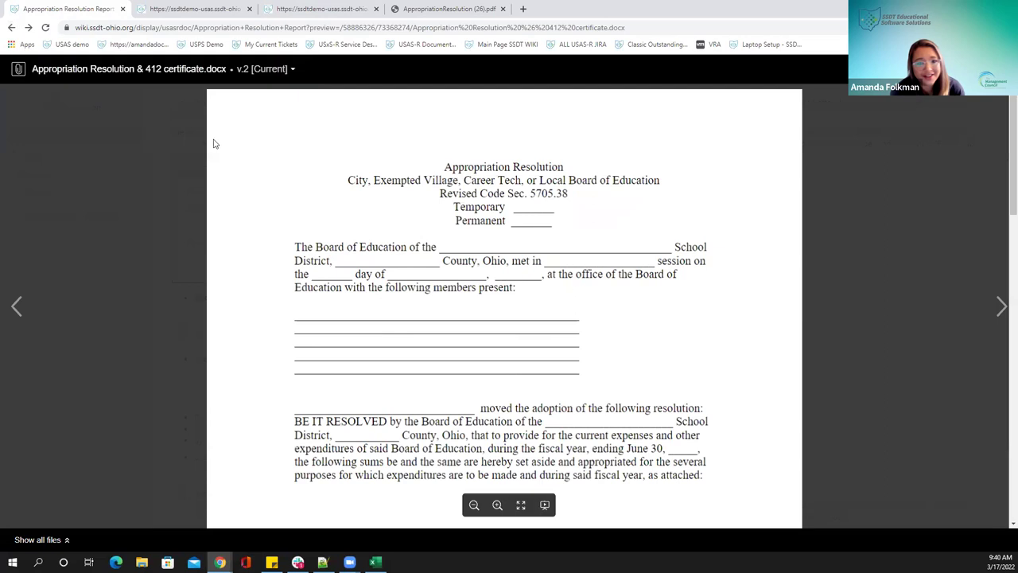
key("Escape")
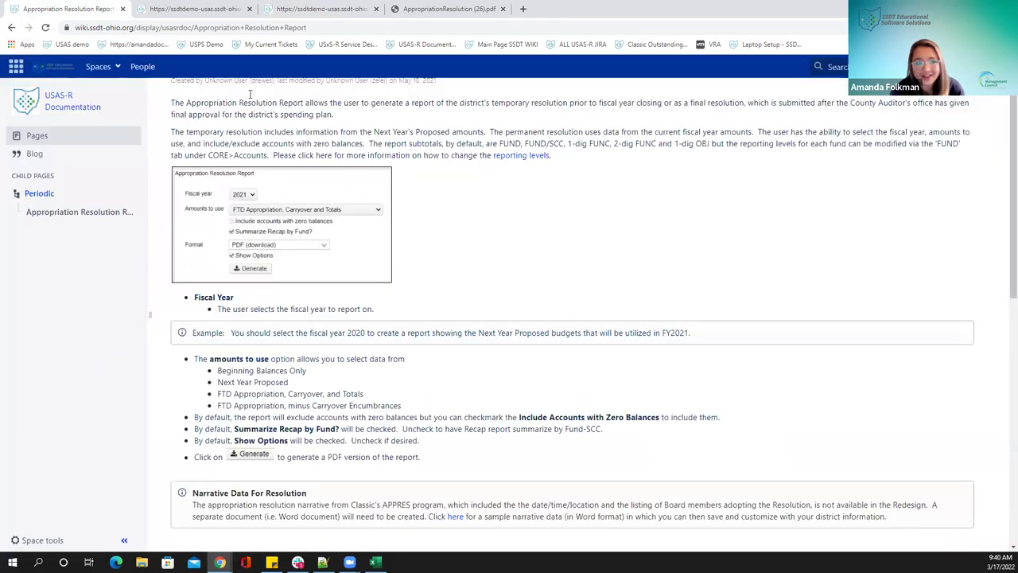
left_click(65, 108)
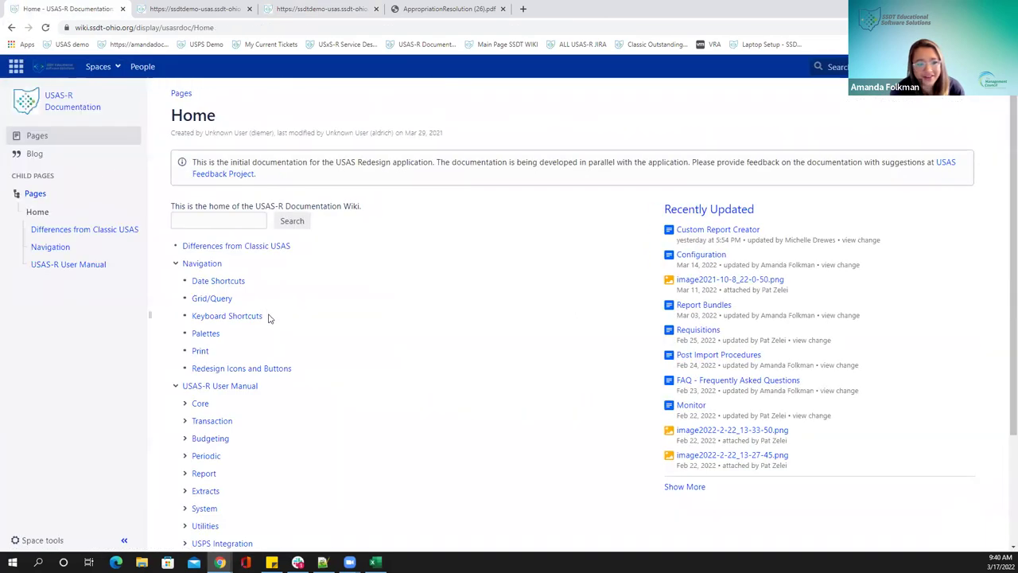
left_click(207, 456)
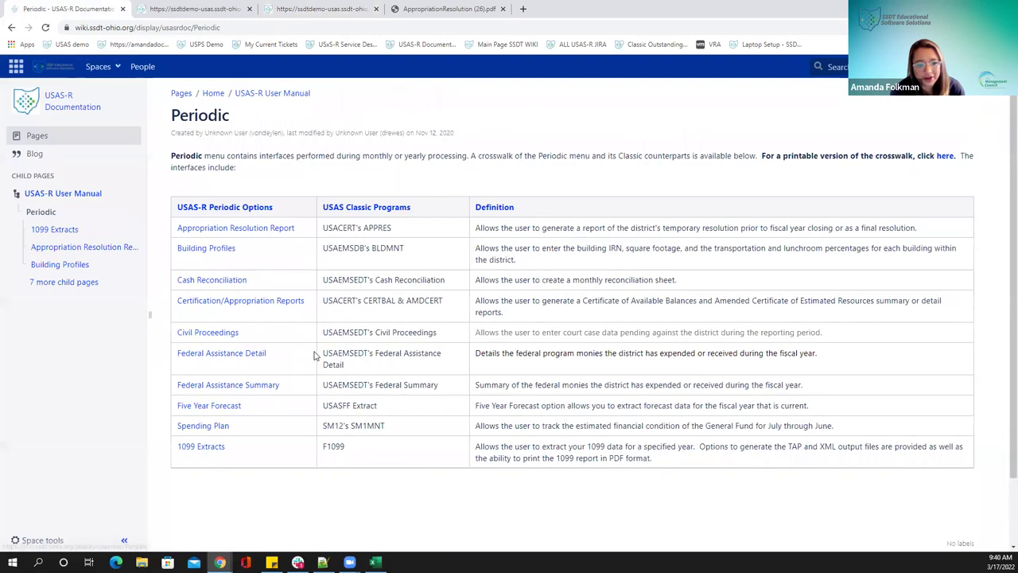
left_click(199, 304)
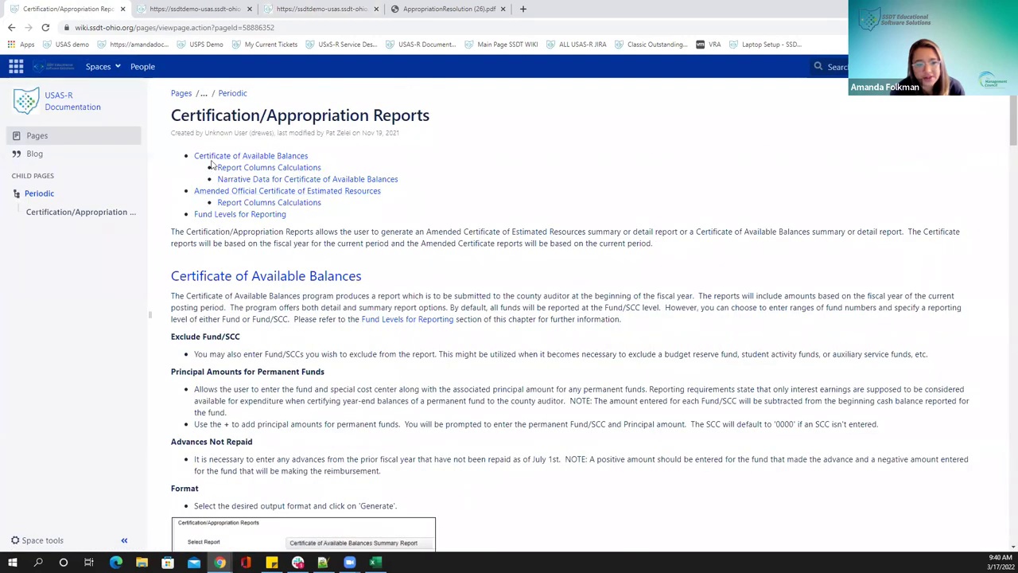
left_click(235, 157)
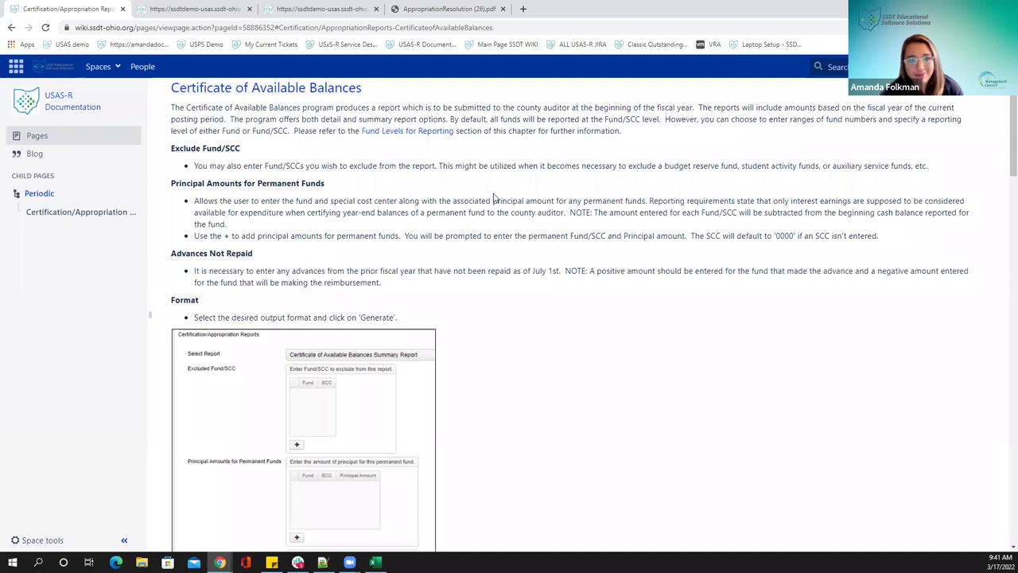
Delete the empty Principal Amounts row and generate the Certificate of Available Balances Detail PDF
left_click(358, 8)
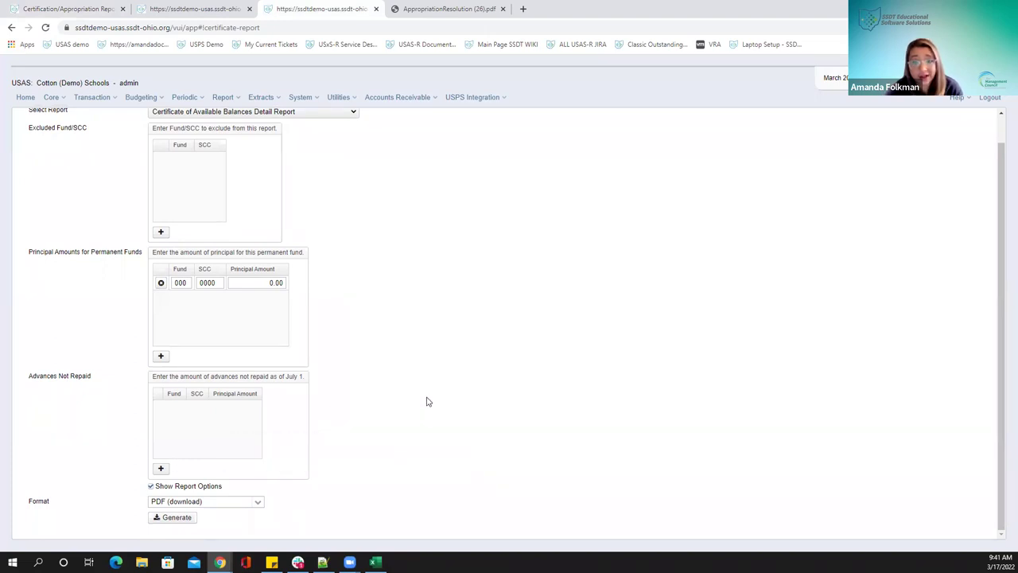
mouse_move(213, 422)
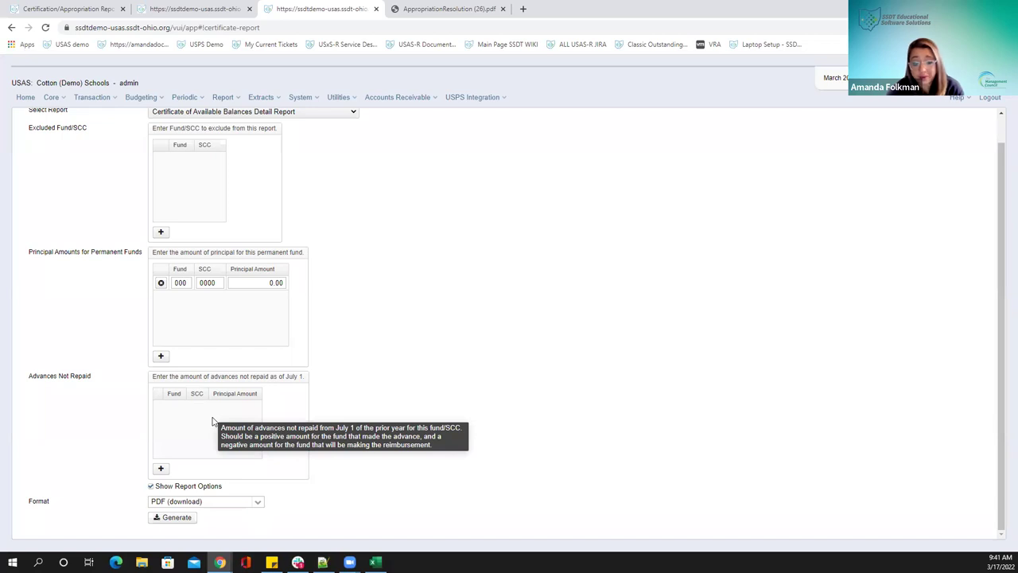
mouse_move(222, 305)
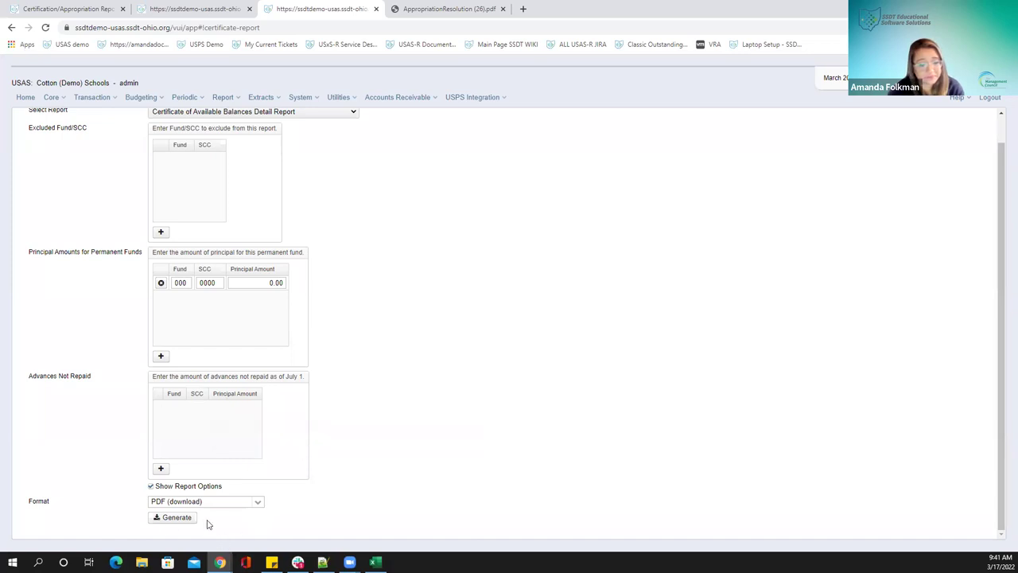
left_click(161, 283)
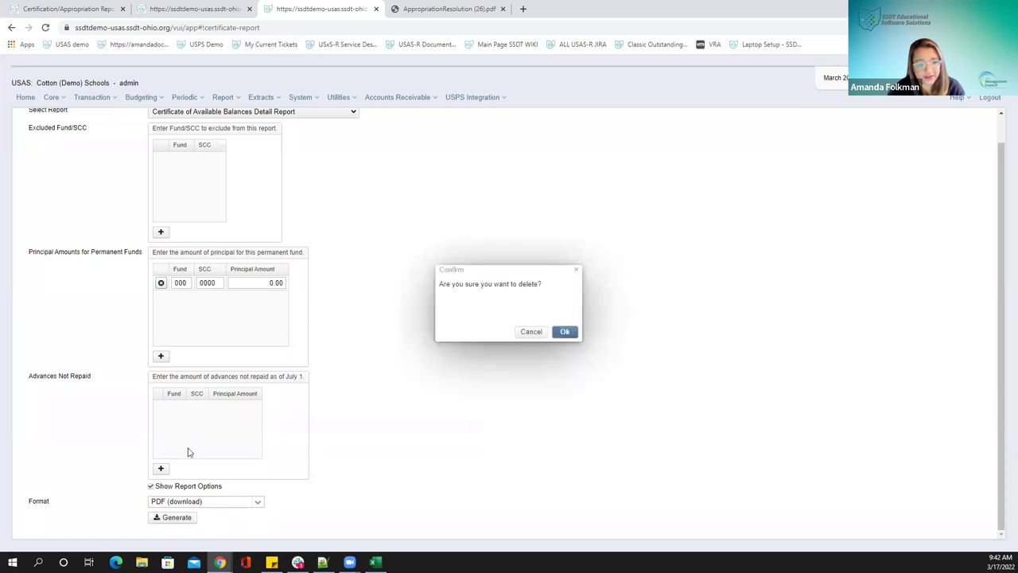
left_click(564, 331)
left_click(167, 518)
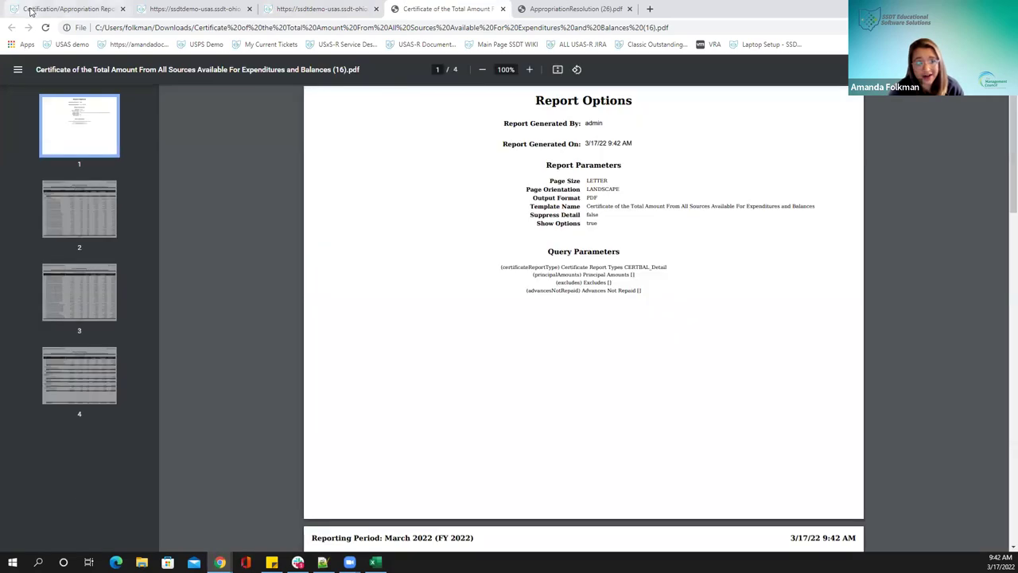
Check the Certification/Appropriation wiki sample, then scroll the certificate PDF toward its page 2 table
left_click(30, 11)
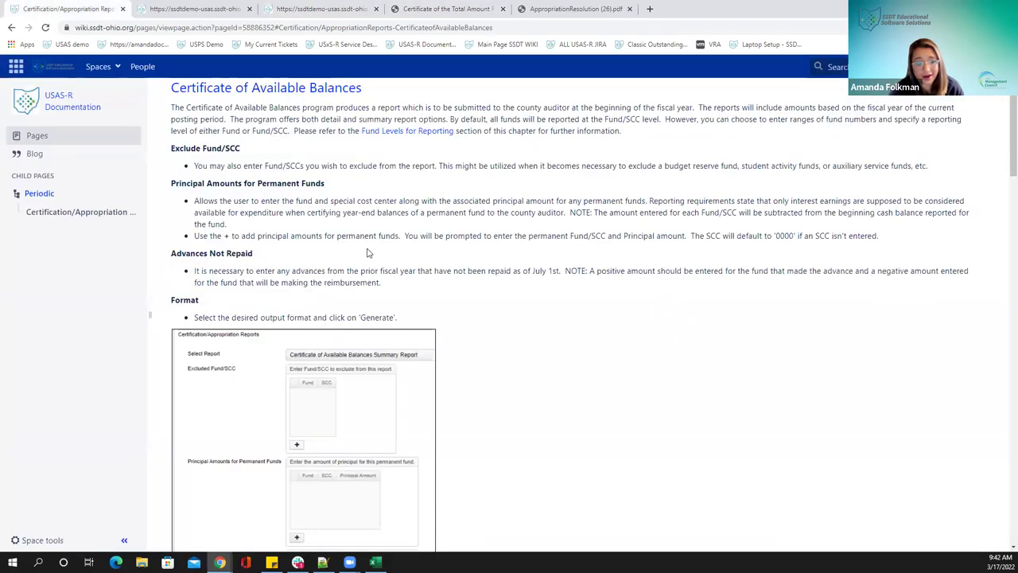
scroll(368, 248, "down", 4)
scroll(368, 248, "down", 5)
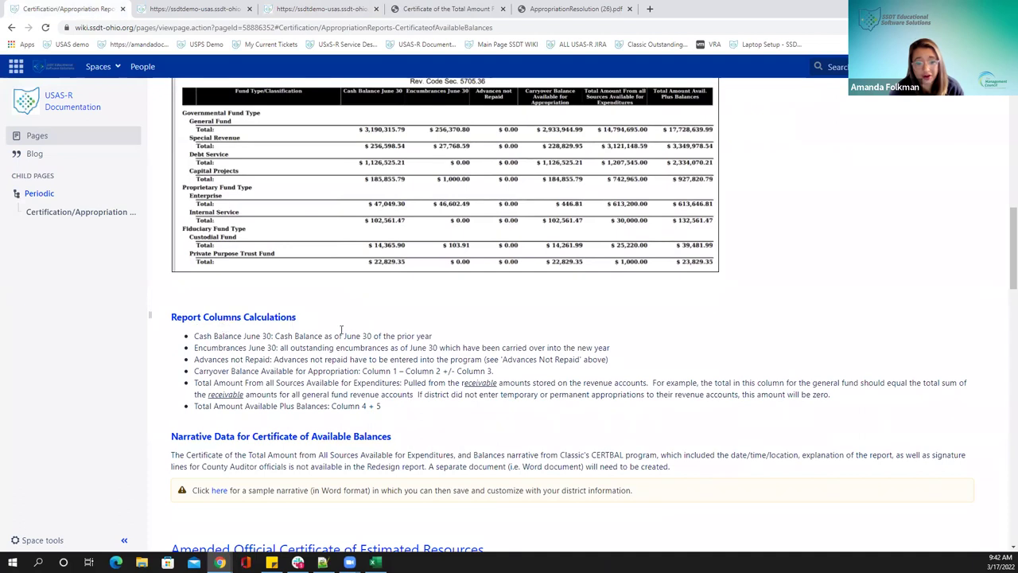
left_click(394, 15)
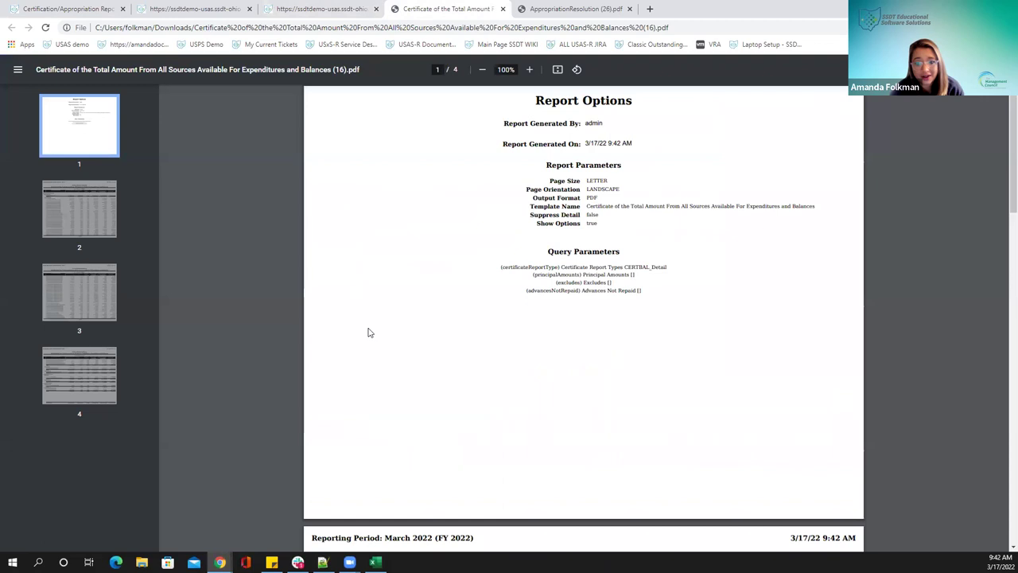
scroll(369, 332, "down", 6)
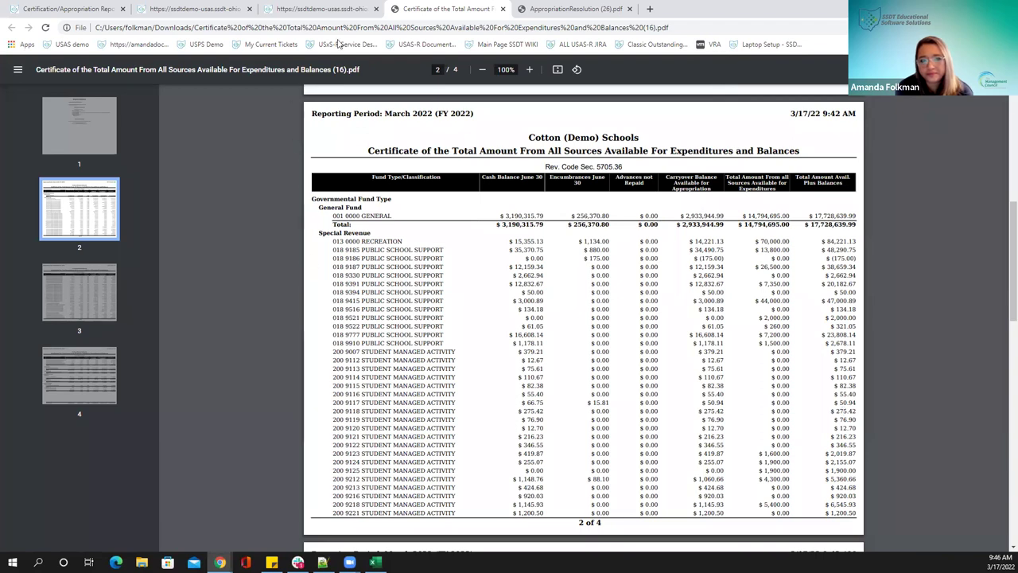
Close the previous certificate PDF and select the Amended Certificate of Estimated Resources Detail Report
left_click_drag(403, 6, 287, 8)
left_click(376, 9)
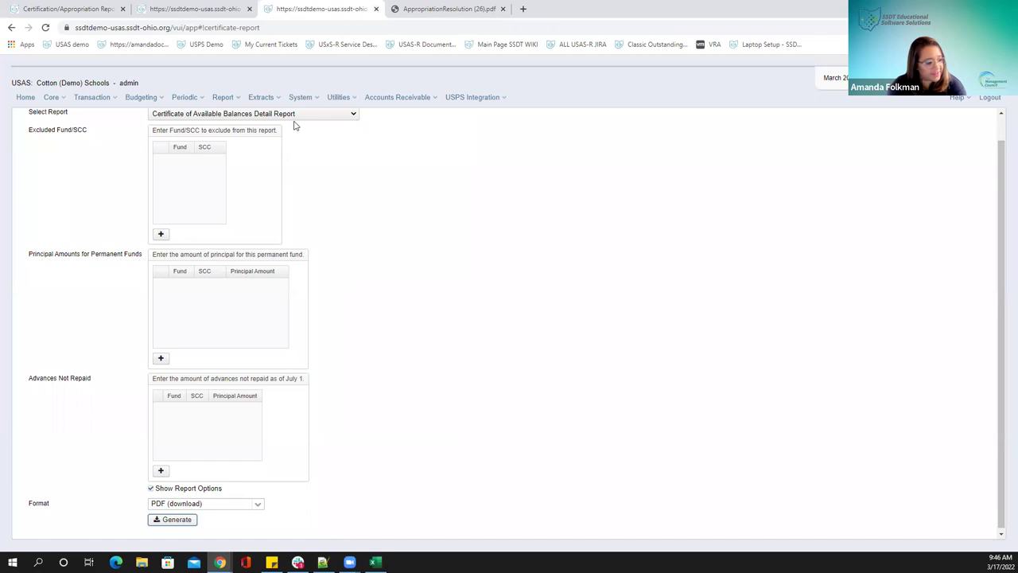
scroll(294, 139, "up", 1)
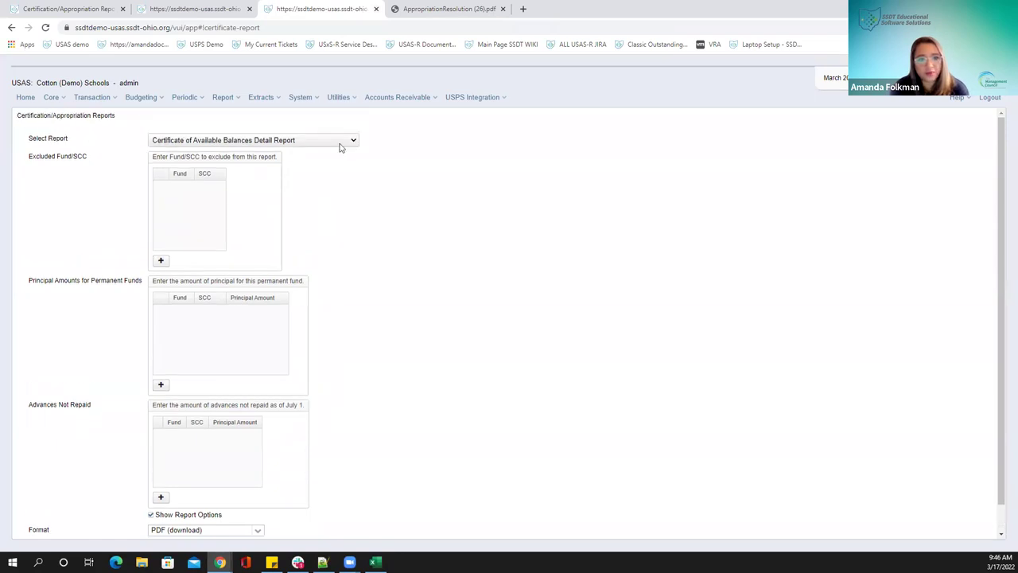
left_click(340, 142)
left_click(215, 160)
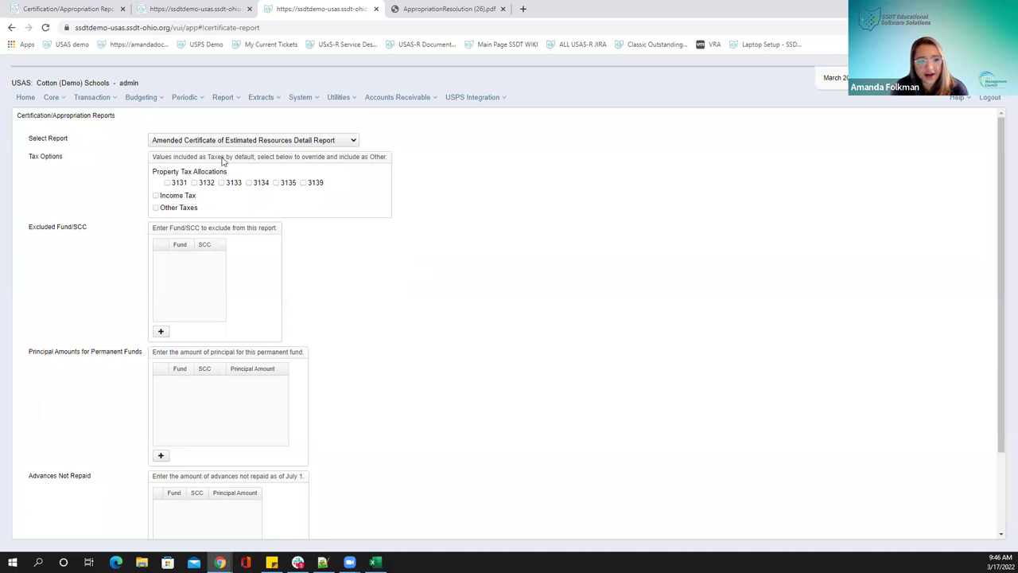
Generate the amended certificate PDF and set it to open when the download finishes
scroll(289, 319, "down", 3)
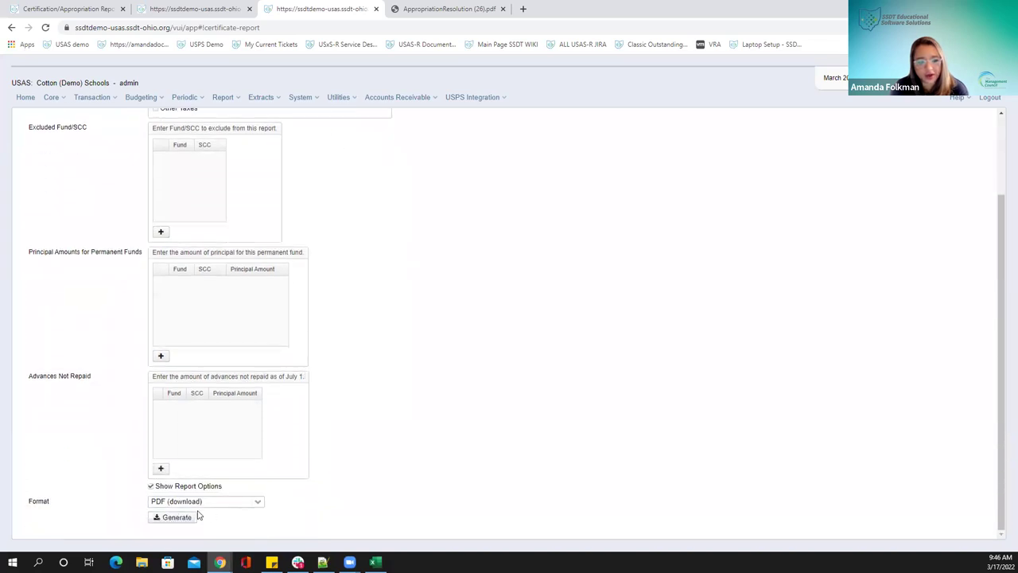
left_click(176, 517)
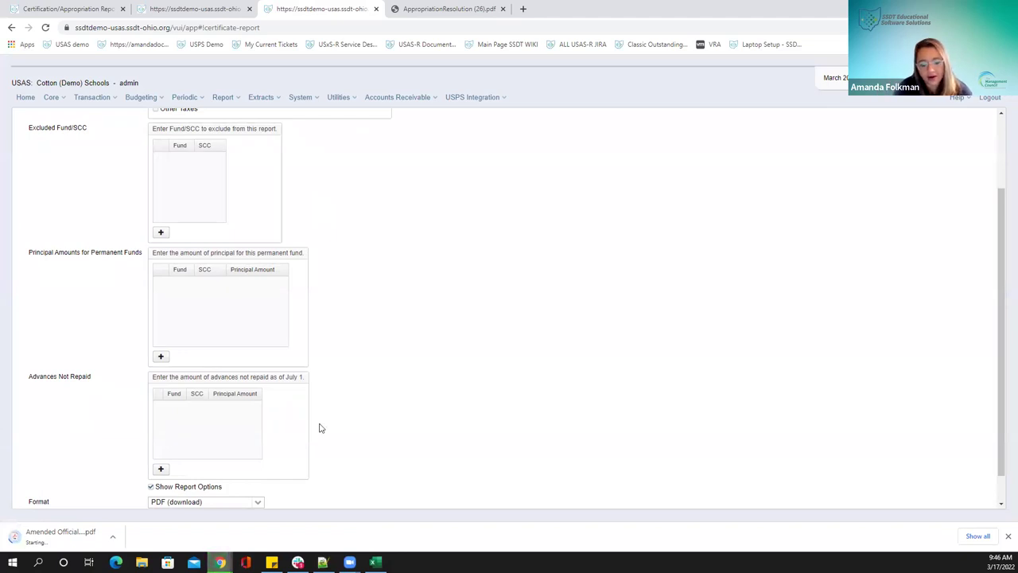
left_click(111, 537)
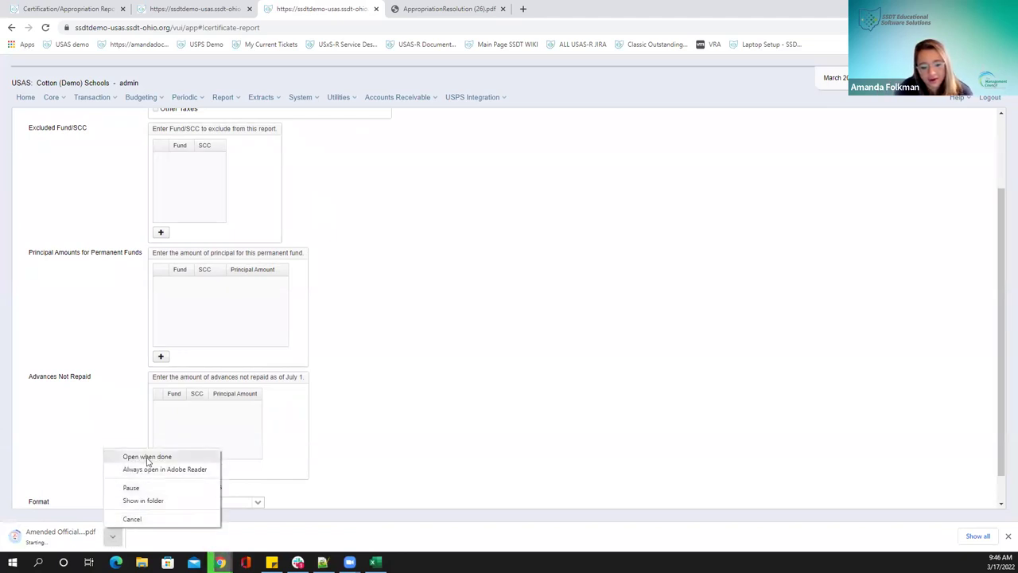
left_click(148, 456)
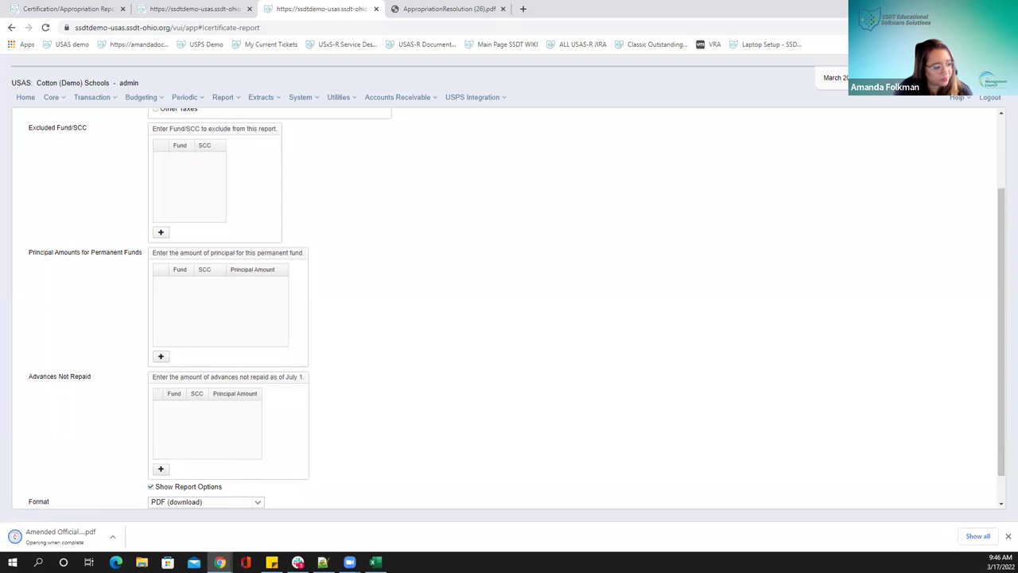
Scroll through the Amended Official Certificate fund tables, then close the PDF tab with Ctrl+W
scroll(652, 257, "down", 4)
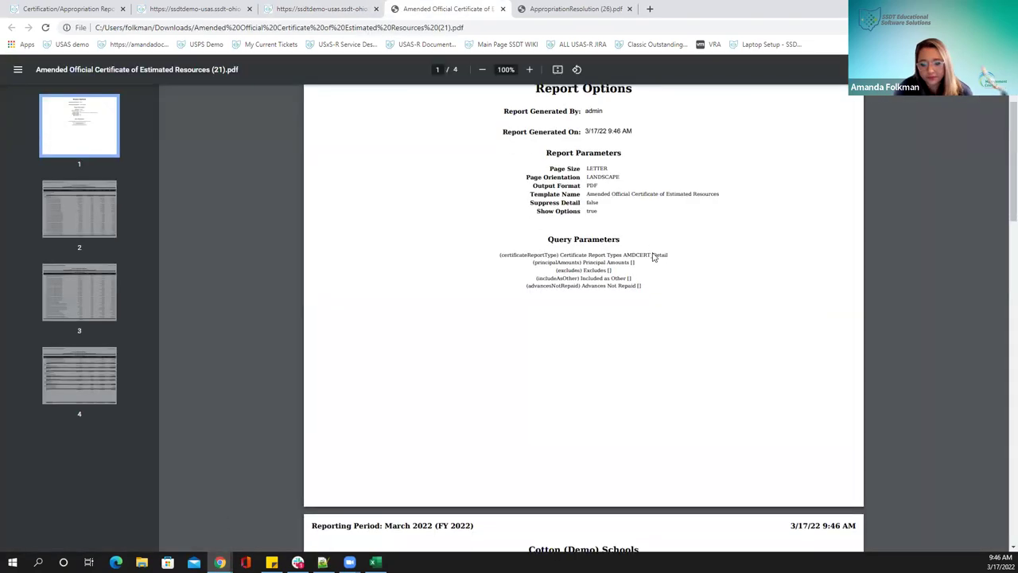
scroll(652, 257, "down", 3)
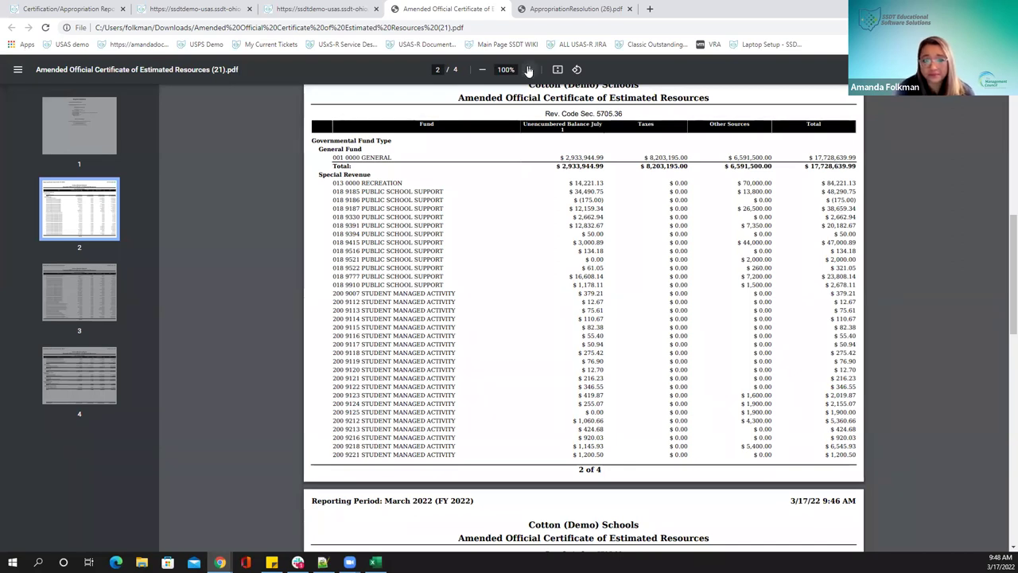
key("ctrl+w")
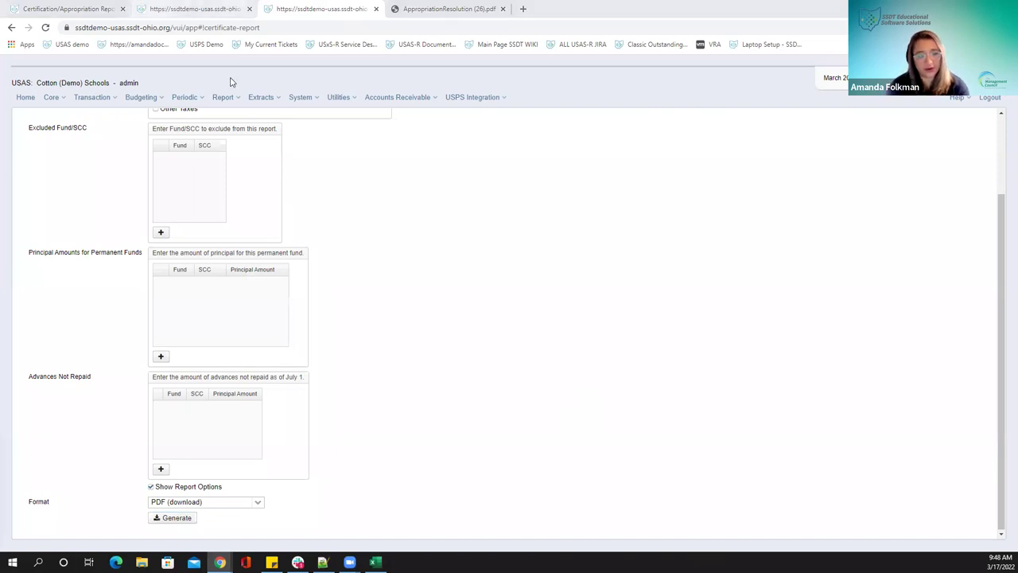
Go to Periodic > Cash Reconciliation to list the February 2022 record
left_click(183, 99)
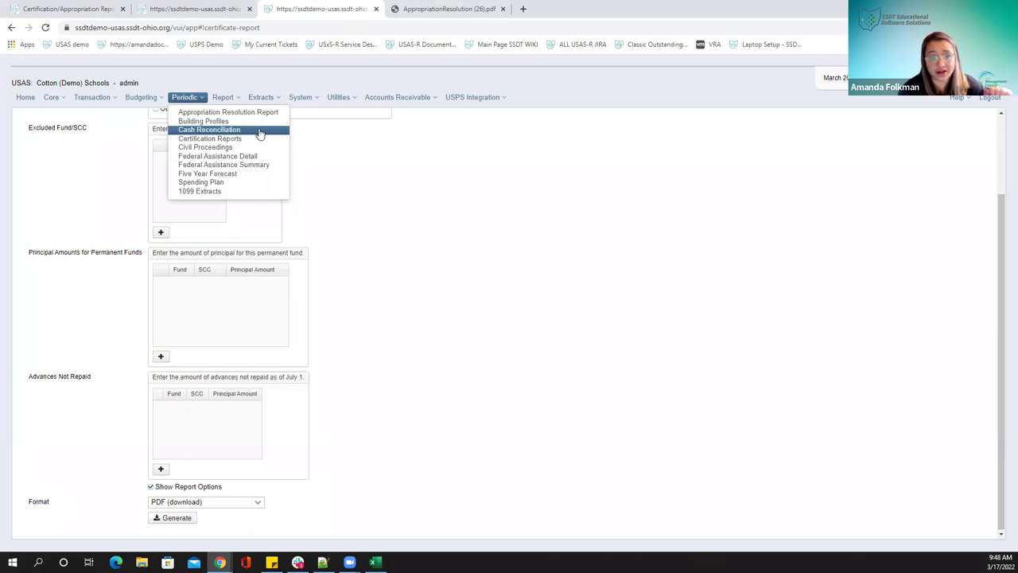
left_click(259, 131)
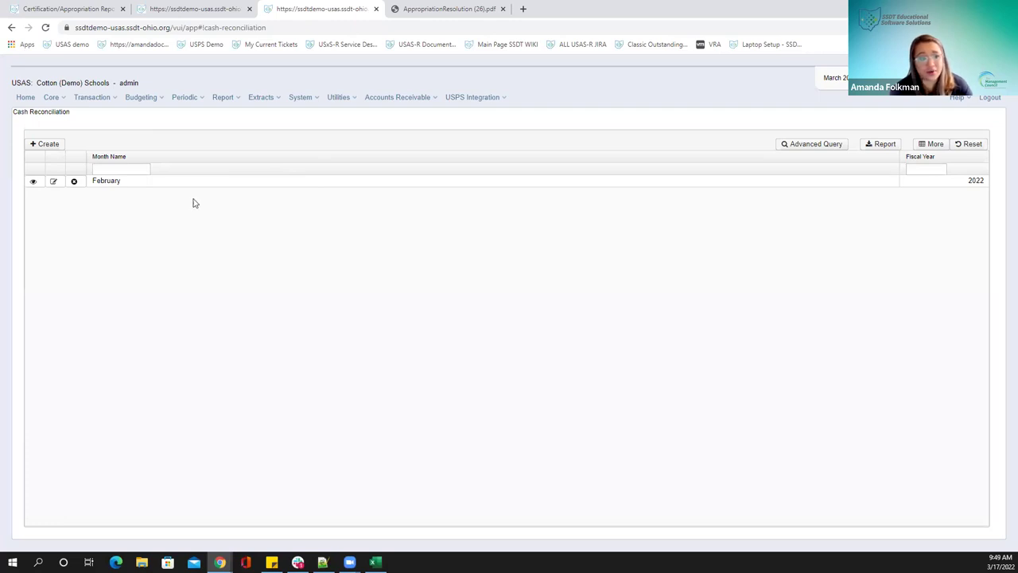
Copy the February 2022 cash reconciliation and set its posting period to March 2022 (FY 2022)
left_click(32, 183)
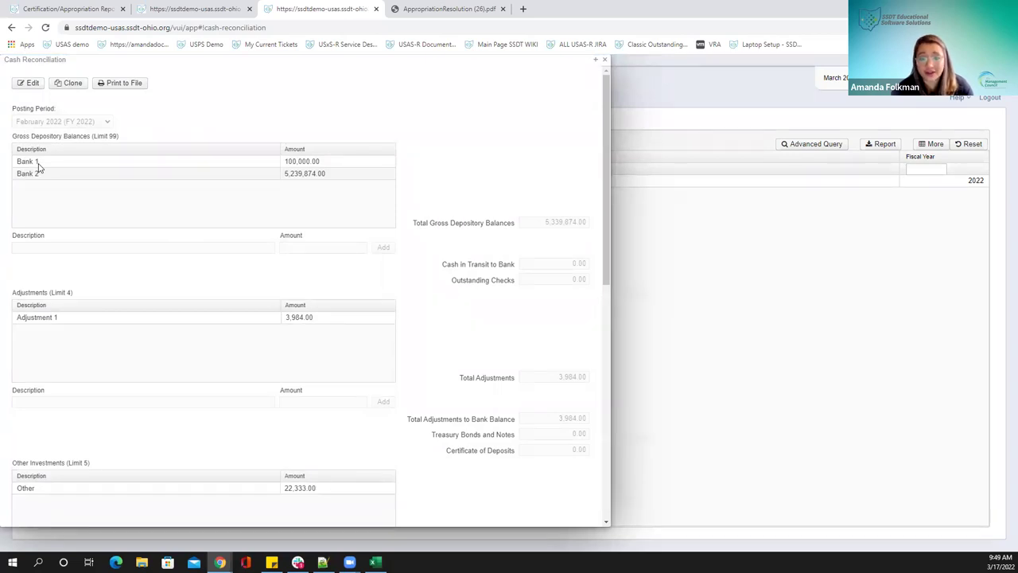
left_click(61, 84)
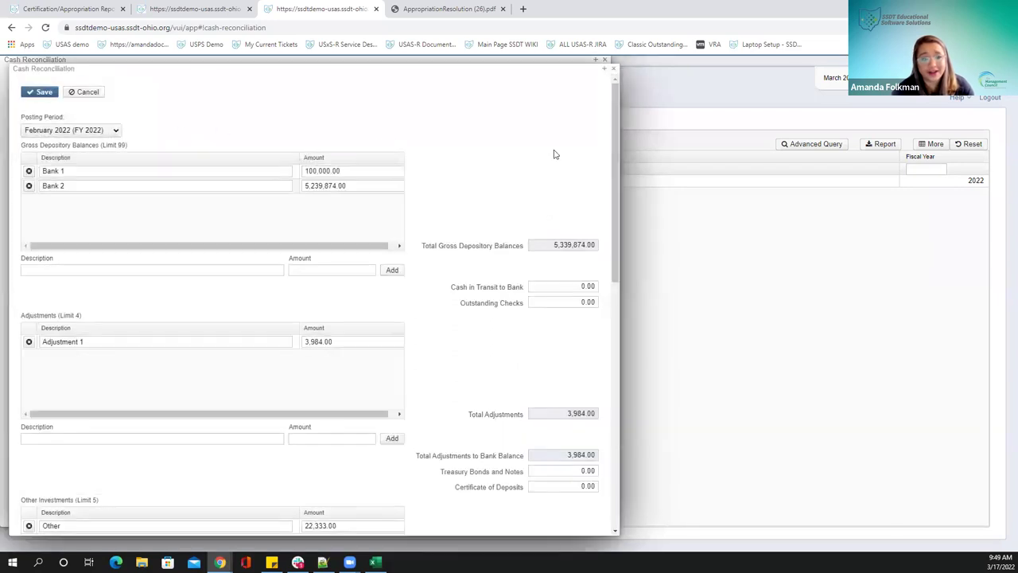
left_click(99, 130)
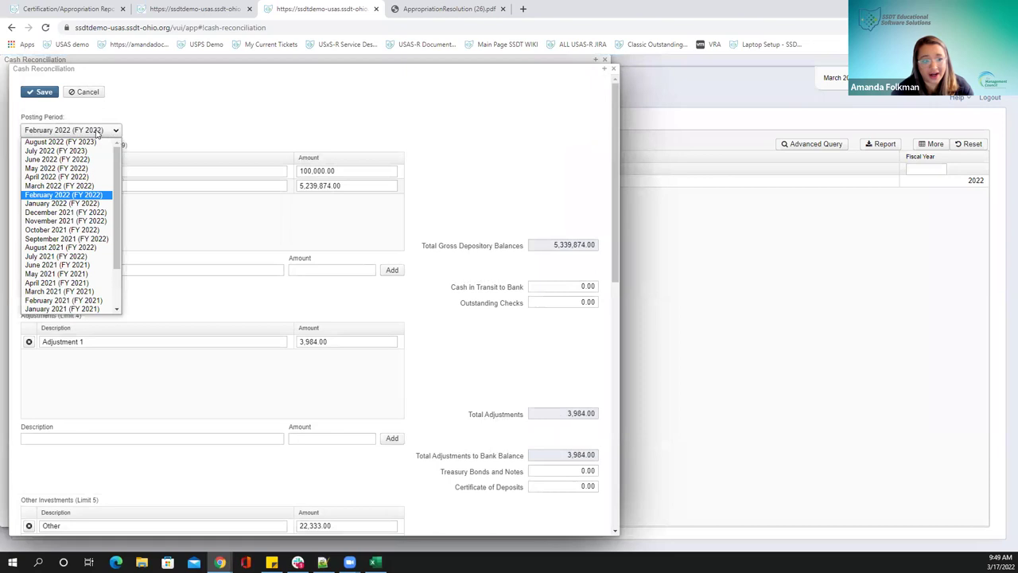
left_click(59, 187)
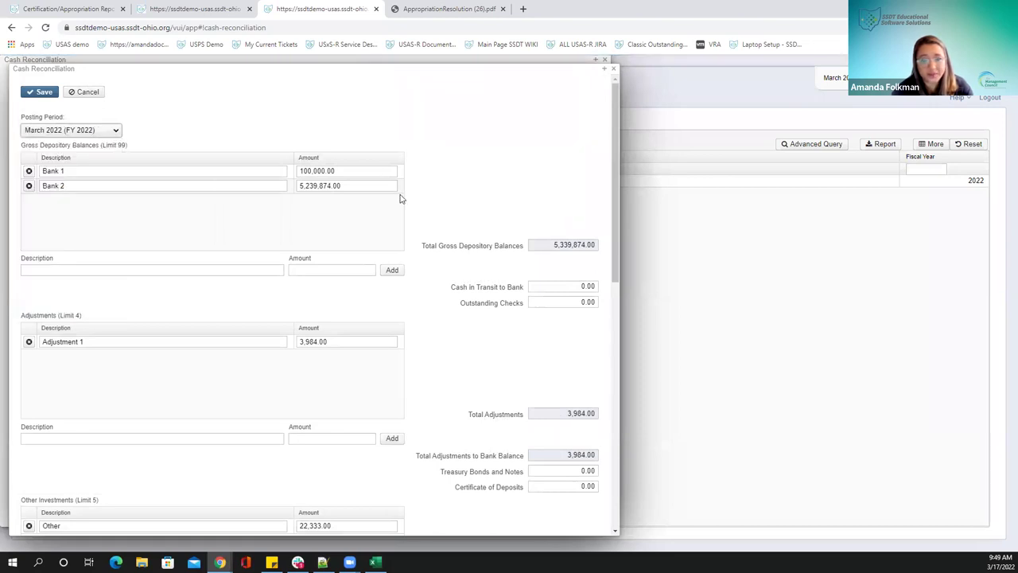
Replace the Bank 1 amount with 111,111.00
left_click_drag(379, 171, 271, 171)
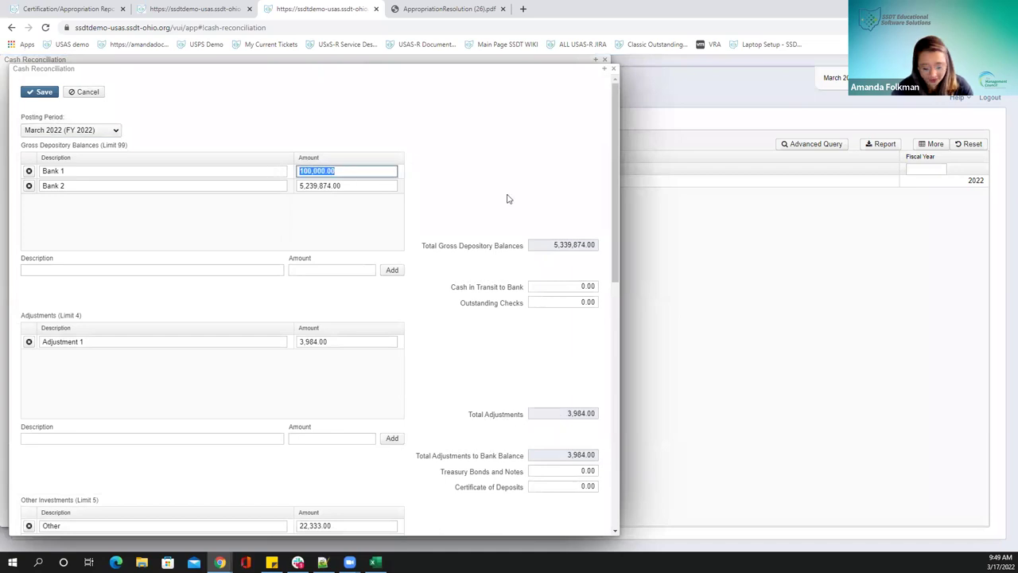
type("111,111.00")
left_click(360, 184)
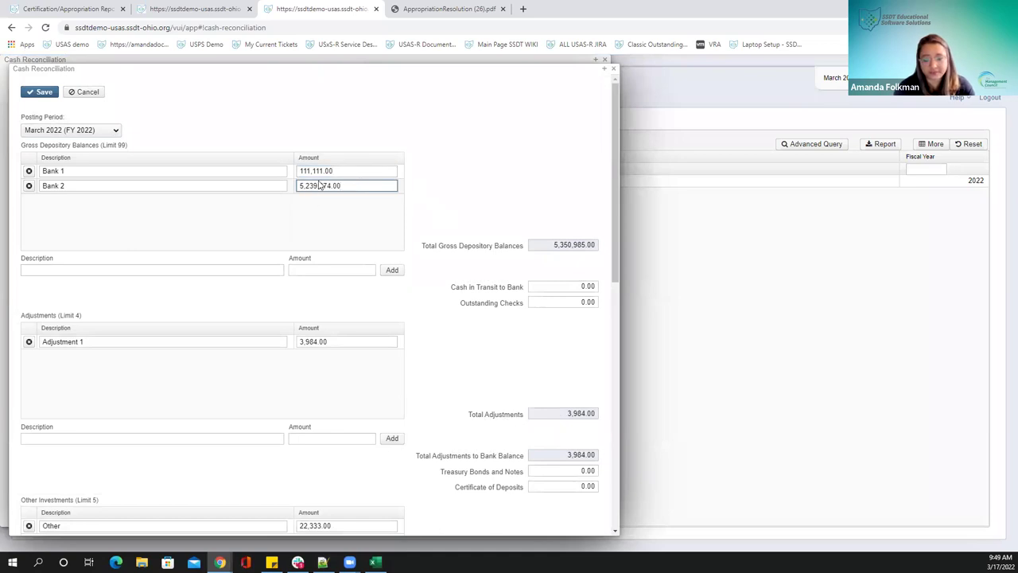
Add Adjustment 2 for 500.00 to the adjustments list
scroll(266, 306, "down", 1)
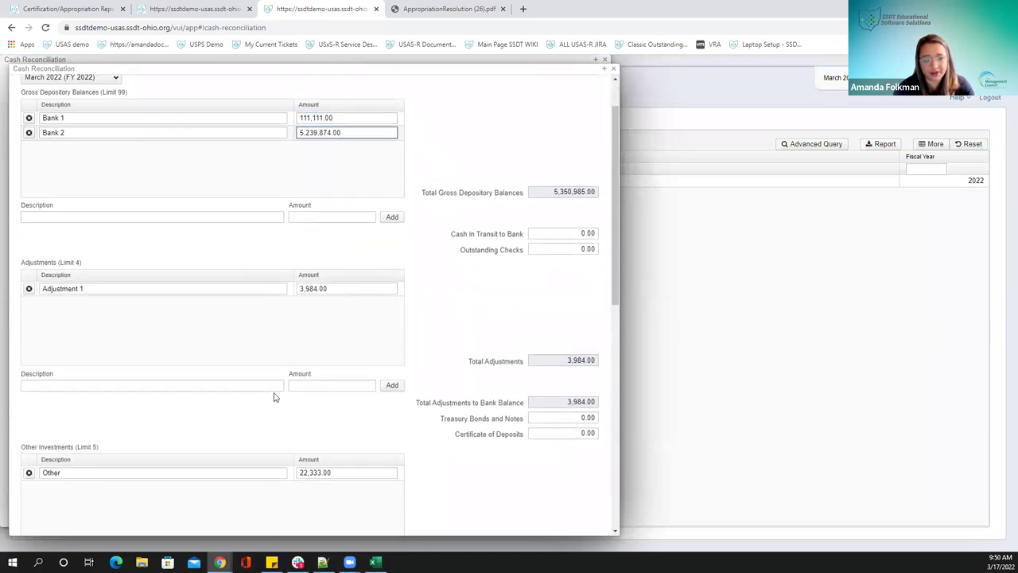
left_click(262, 385)
type("Adjustment 2")
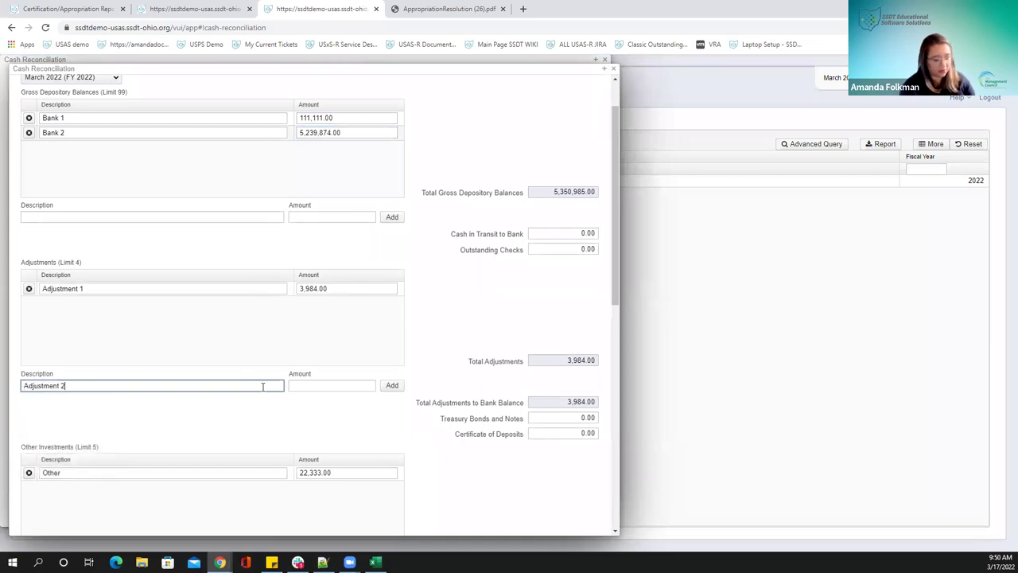
key("Tab")
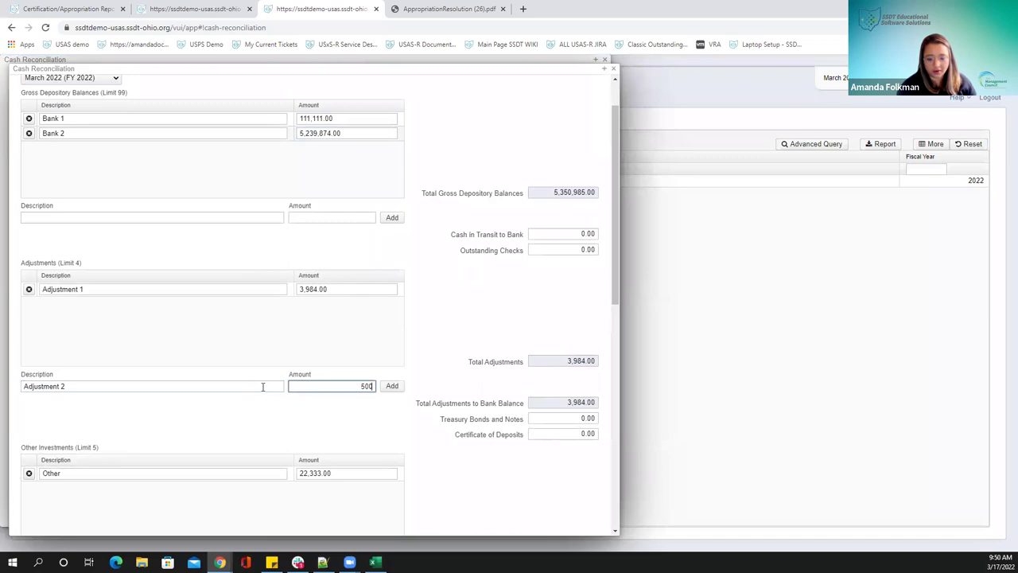
left_click(391, 386)
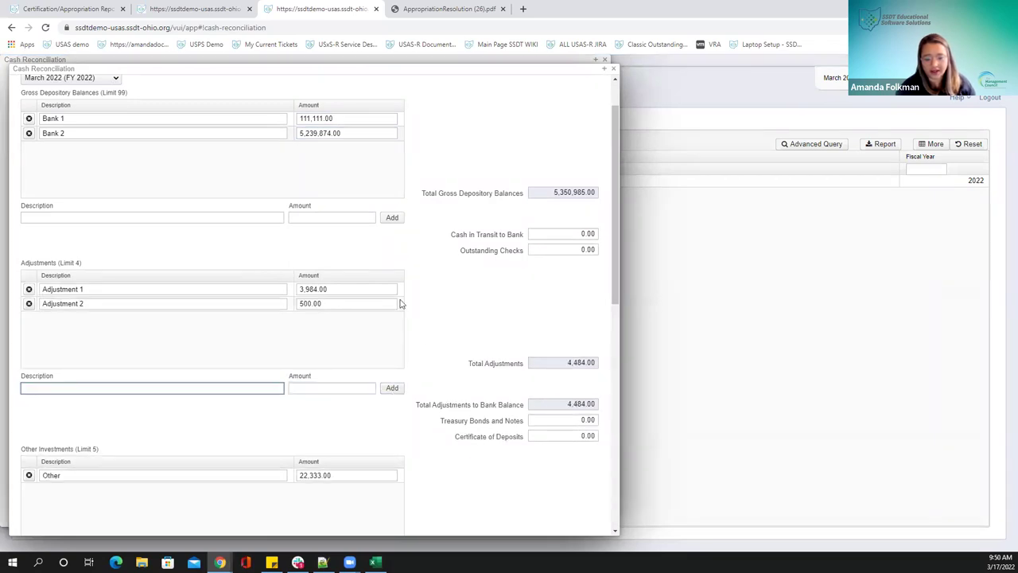
scroll(409, 295, "down", 1)
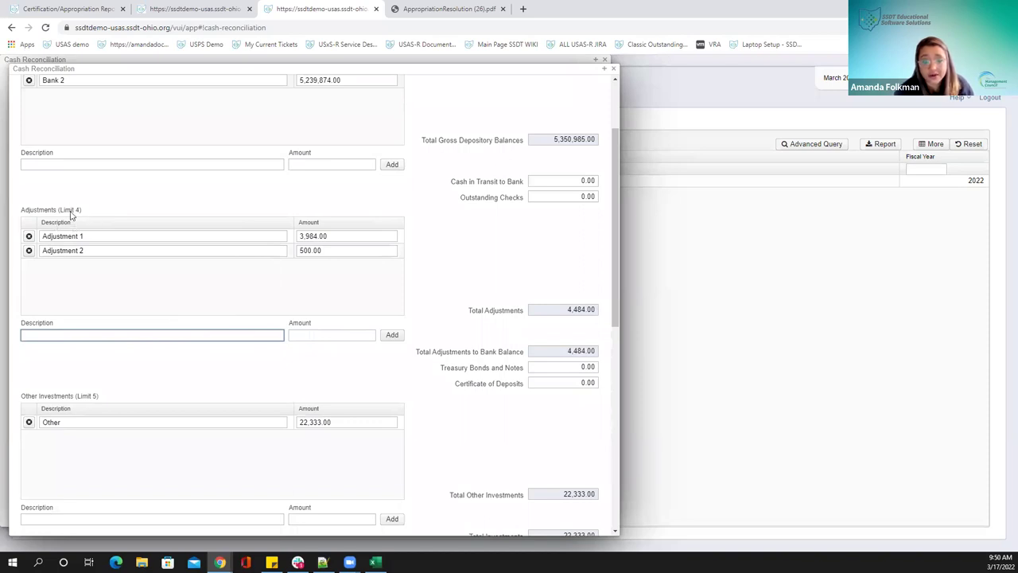
scroll(71, 214, "down", 1)
scroll(159, 271, "down", 4)
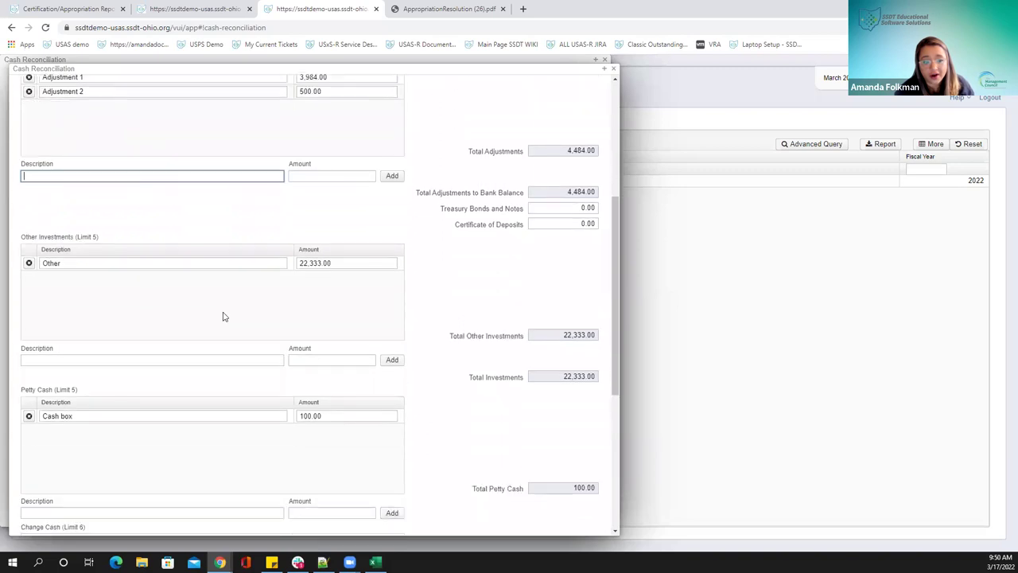
scroll(191, 300, "down", 5)
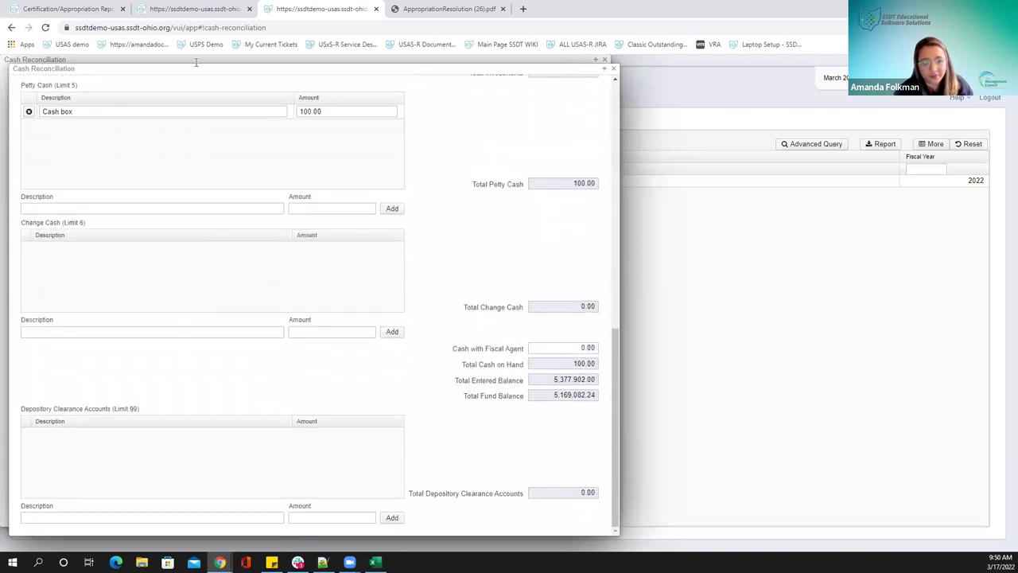
left_click_drag(196, 70, 307, 66)
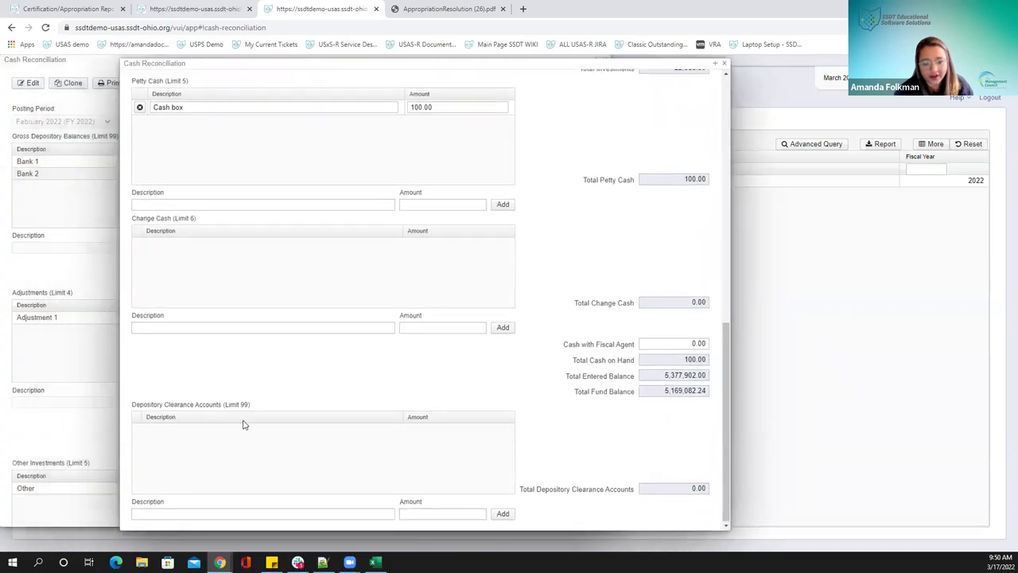
scroll(246, 425, "up", 12)
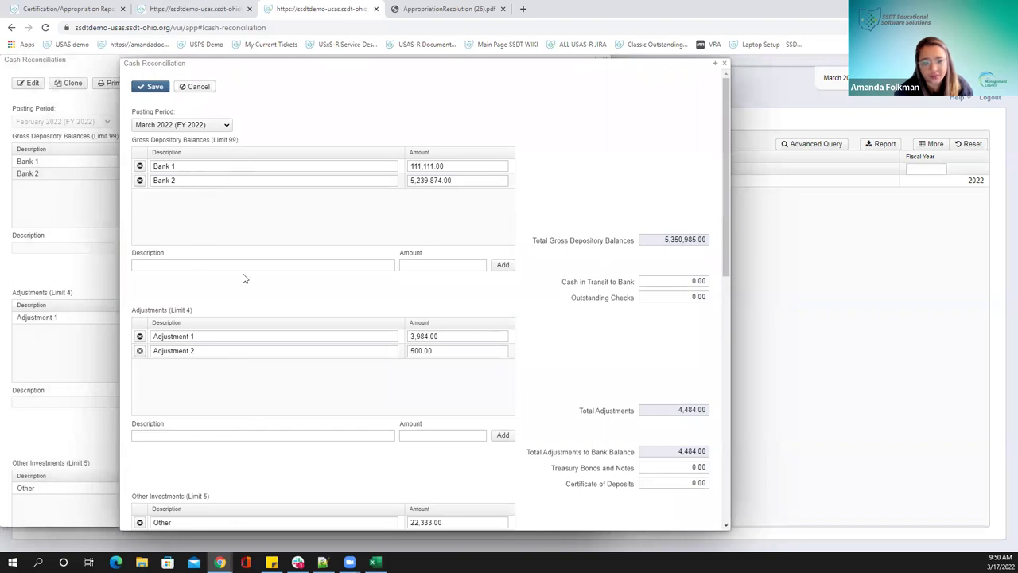
scroll(447, 268, "down", 3)
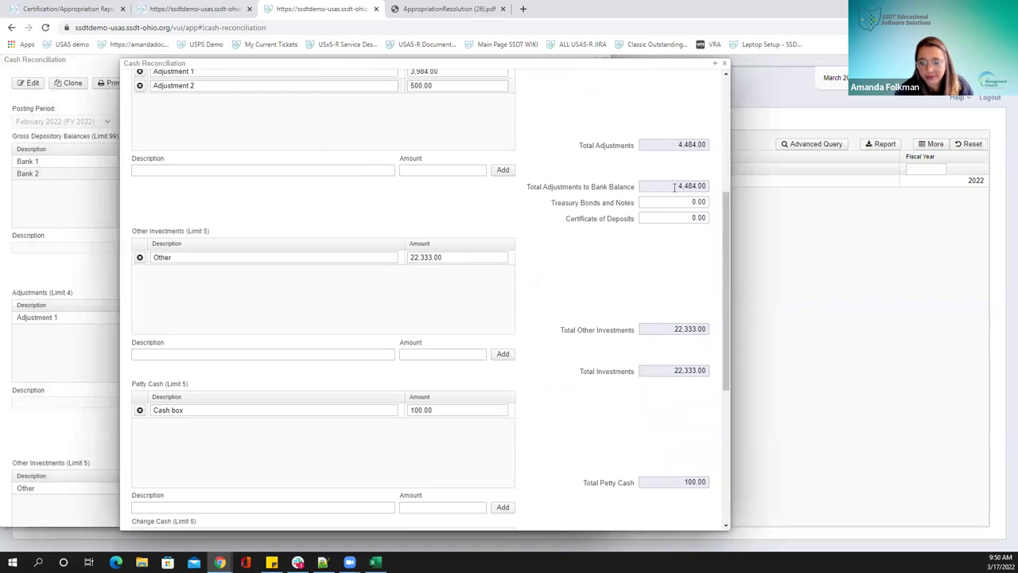
scroll(701, 329, "down", 3)
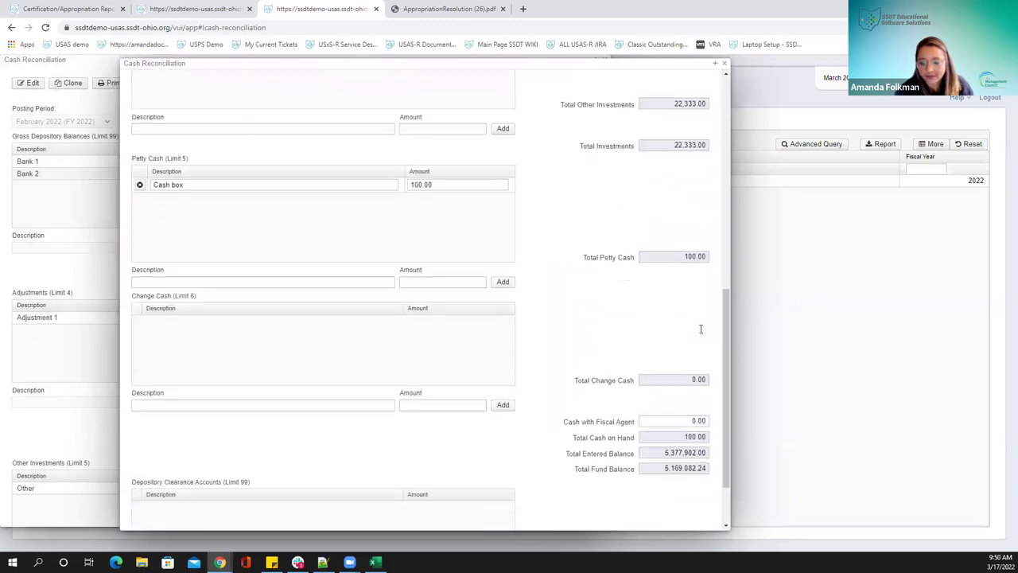
scroll(701, 329, "down", 1)
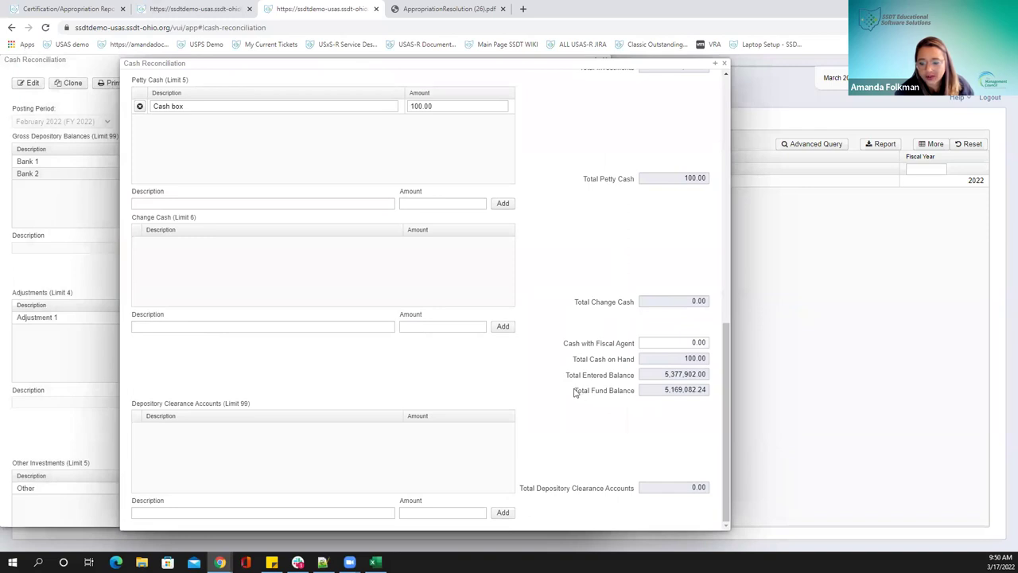
left_click_drag(660, 390, 727, 393)
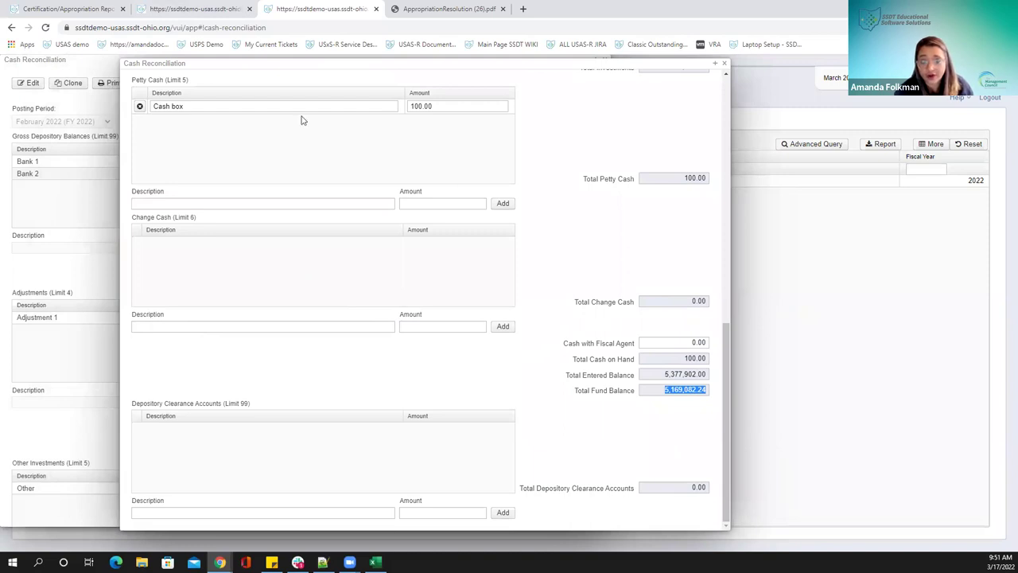
scroll(225, 117, "up", 10)
scroll(216, 114, "up", 1)
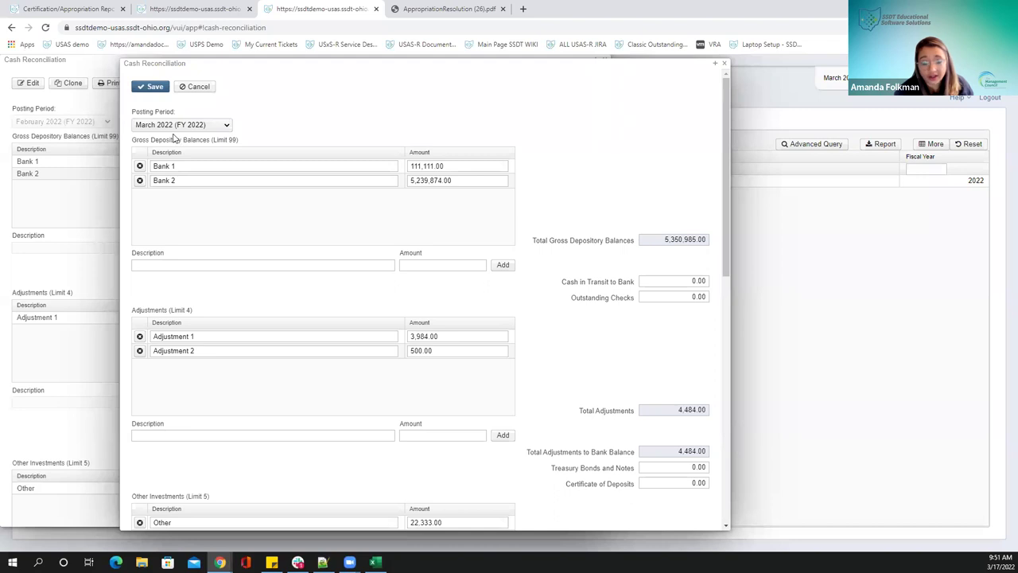
left_click_drag(725, 140, 670, 434)
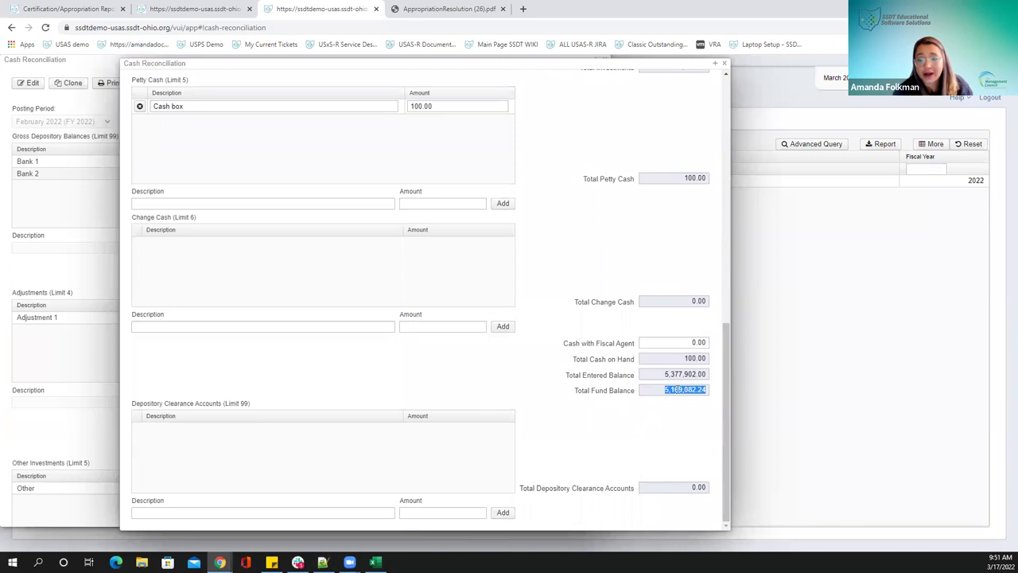
left_click(664, 392)
double_click(659, 390)
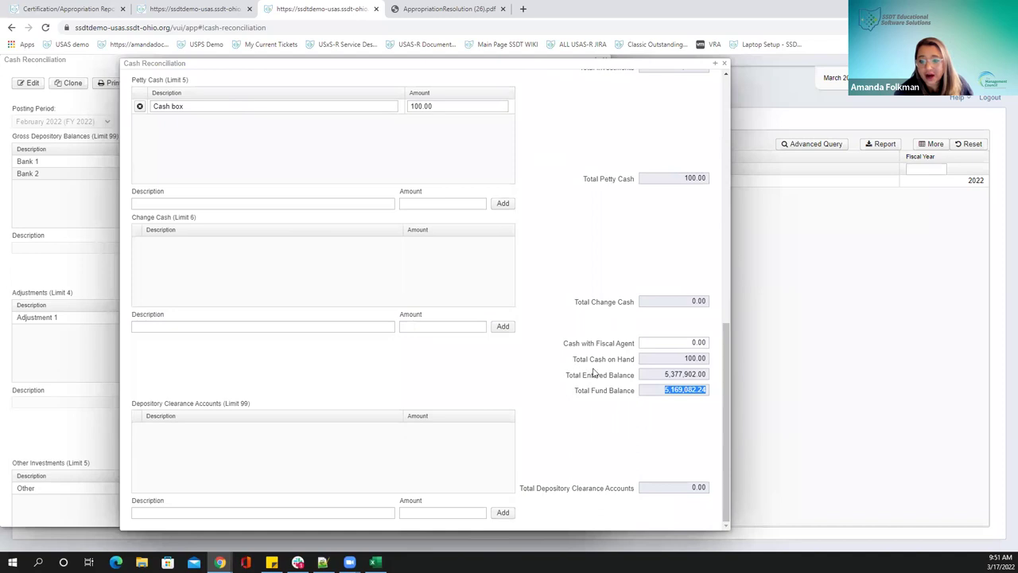
left_click_drag(666, 374, 724, 378)
left_click_drag(661, 390, 714, 393)
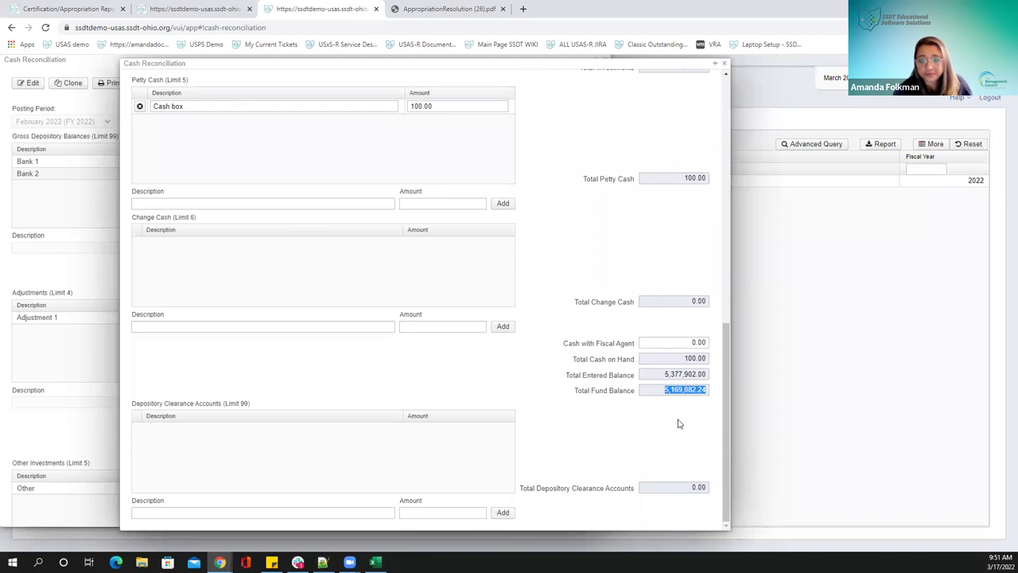
scroll(678, 423, "up", 10)
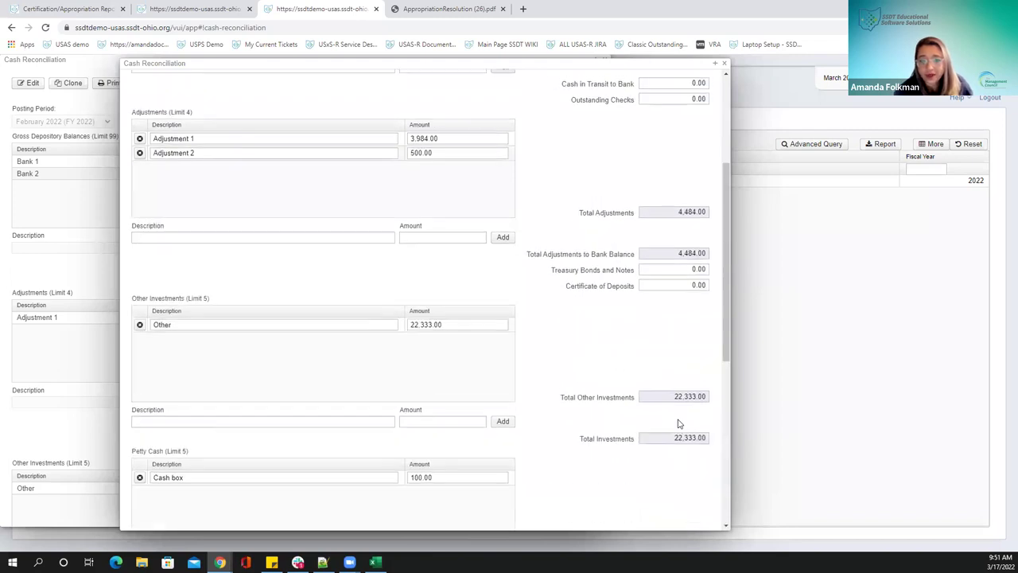
Save the March 2022 cash reconciliation and dismiss the out-of-balance warning
left_click(152, 88)
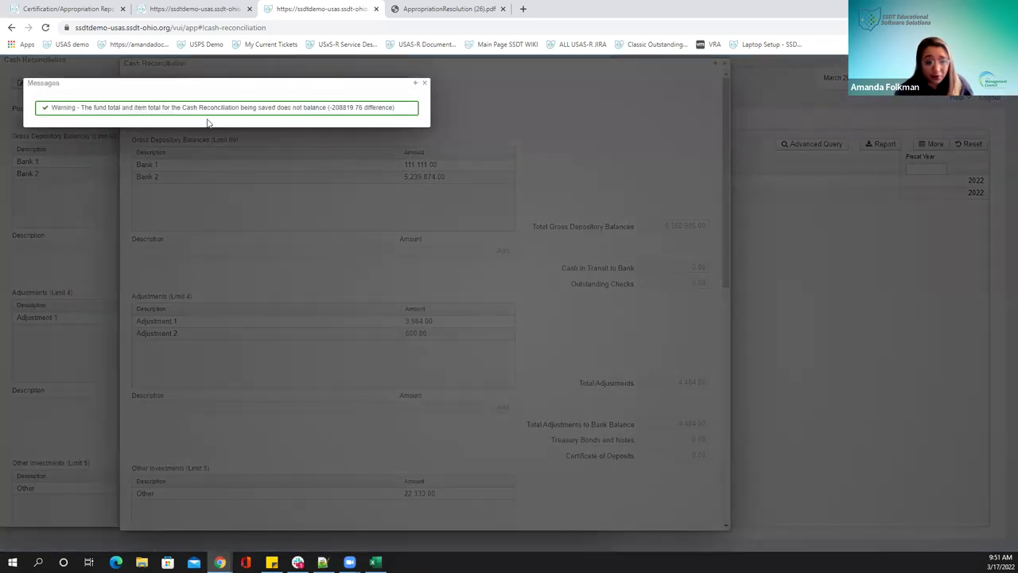
left_click_drag(227, 84, 244, 130)
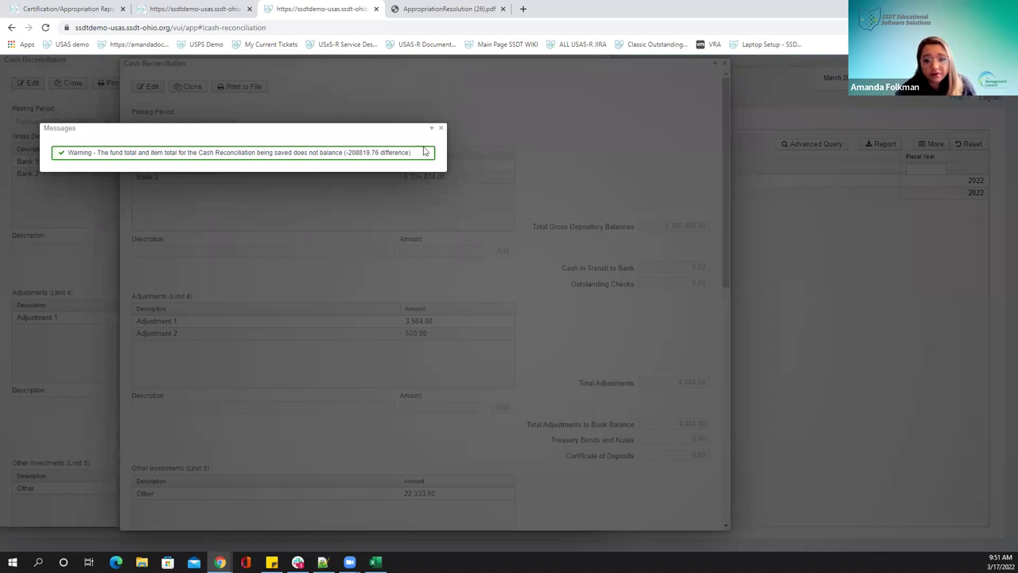
left_click(441, 128)
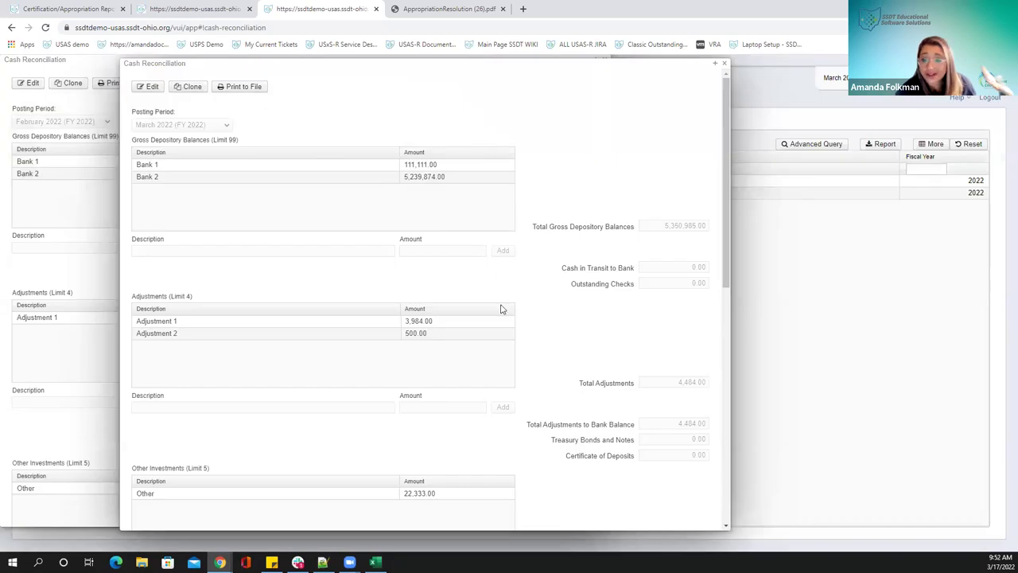
Print the reconciliation to a PDF file and open the downloaded report
left_click(244, 87)
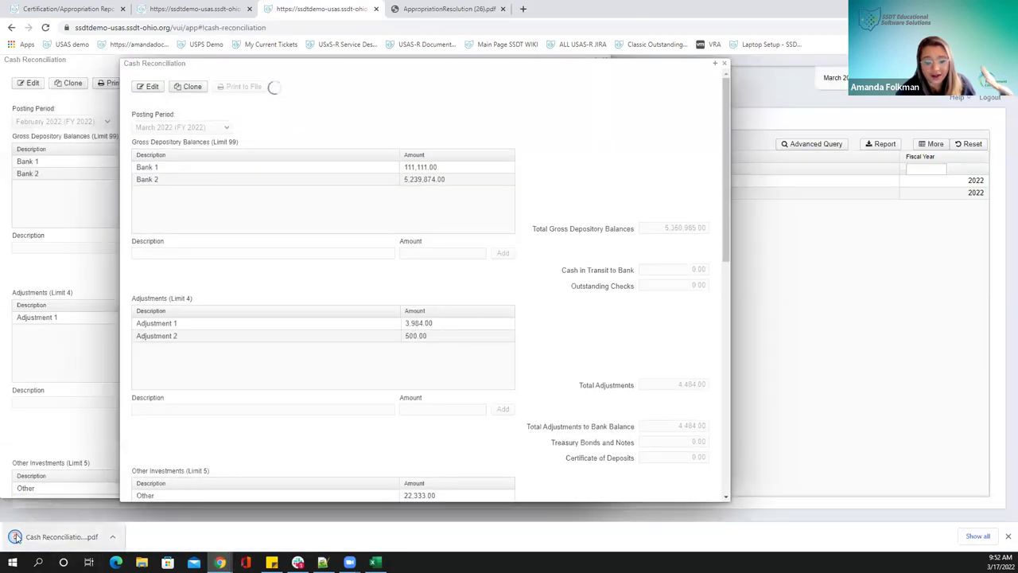
left_click(112, 537)
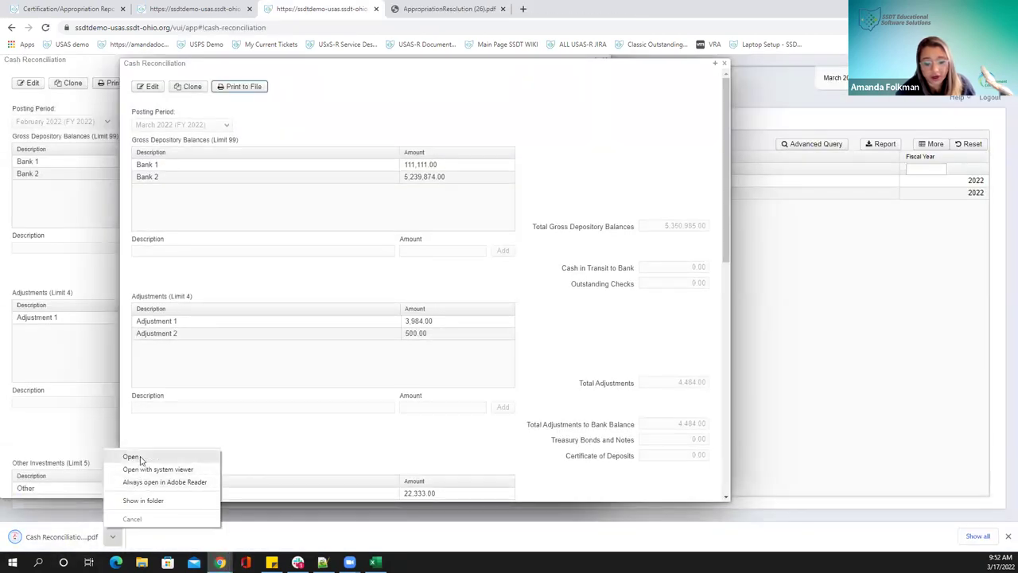
left_click(132, 456)
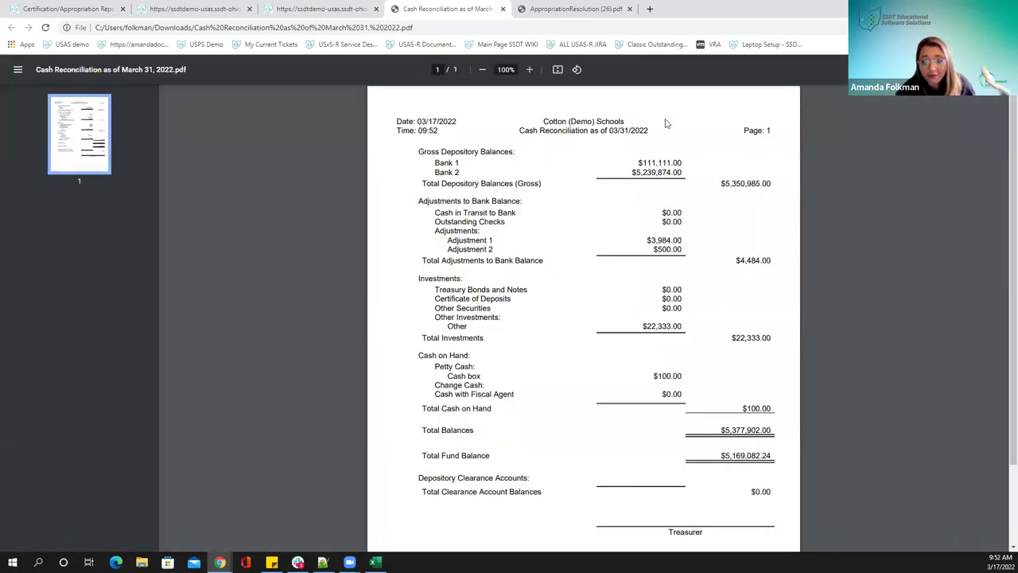
Highlight the report's 3/31/2022 as-of date and the school name in its header
double_click(614, 131)
left_click_drag(614, 132, 649, 132)
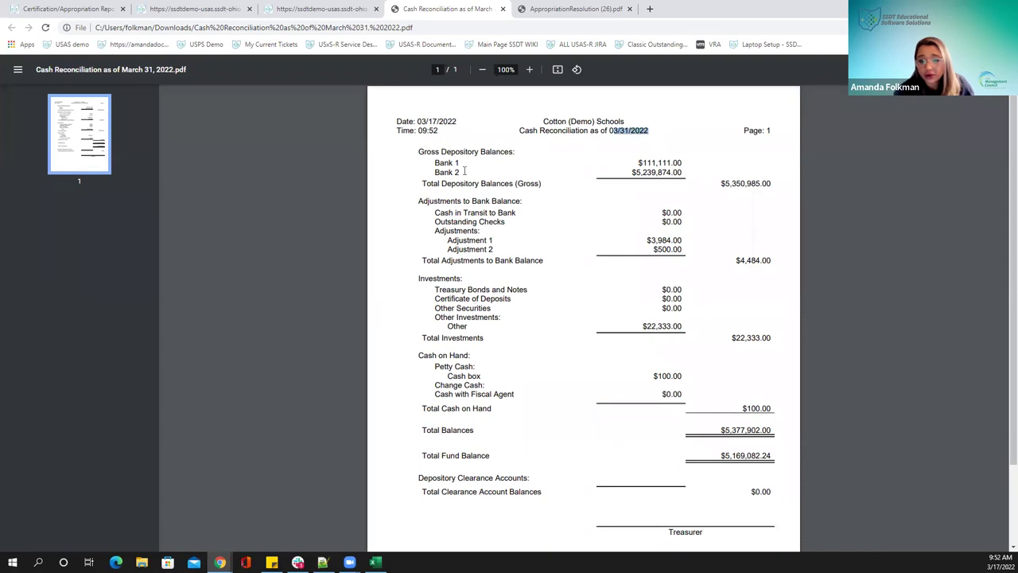
left_click_drag(401, 131, 445, 131)
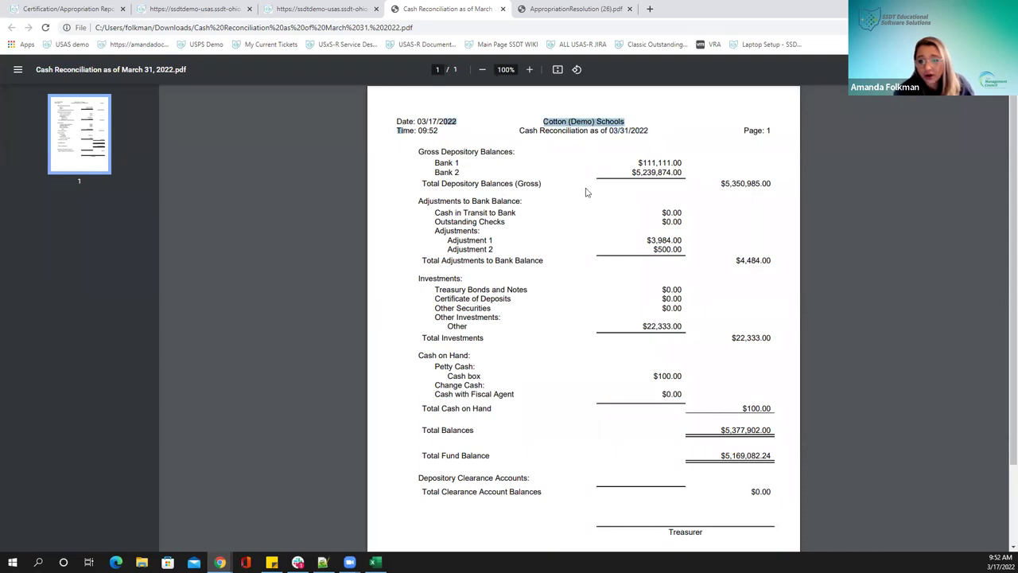
Scroll through the reconciliation report, then move its tab one place left
scroll(664, 229, "down", 1)
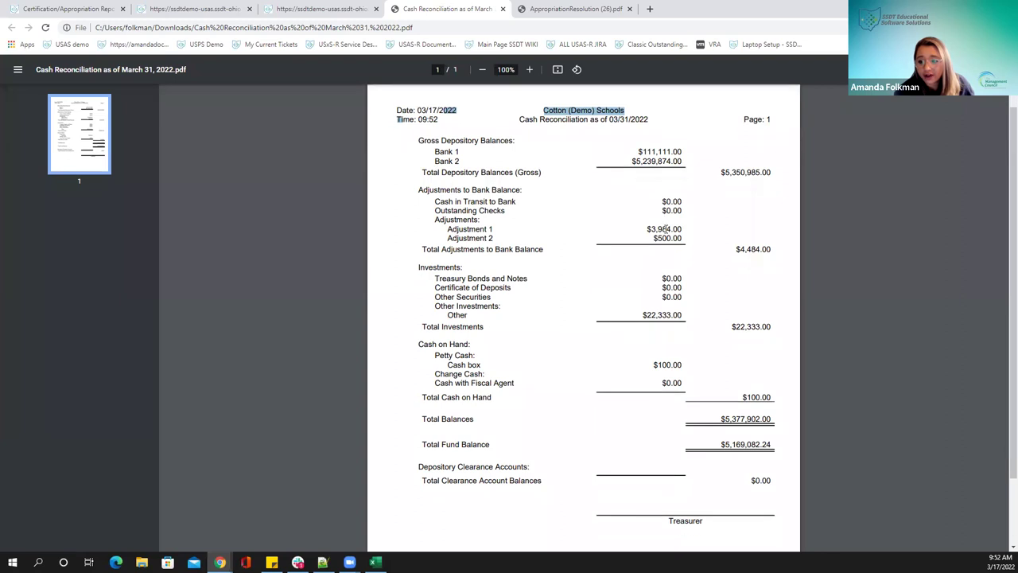
scroll(665, 229, "down", 1)
scroll(720, 377, "down", 1)
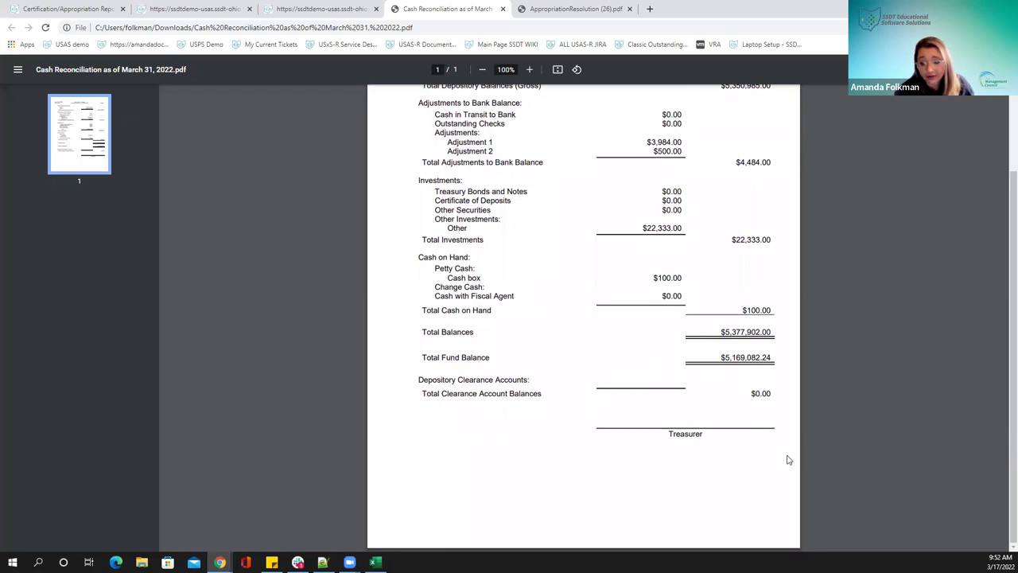
scroll(788, 460, "up", 3)
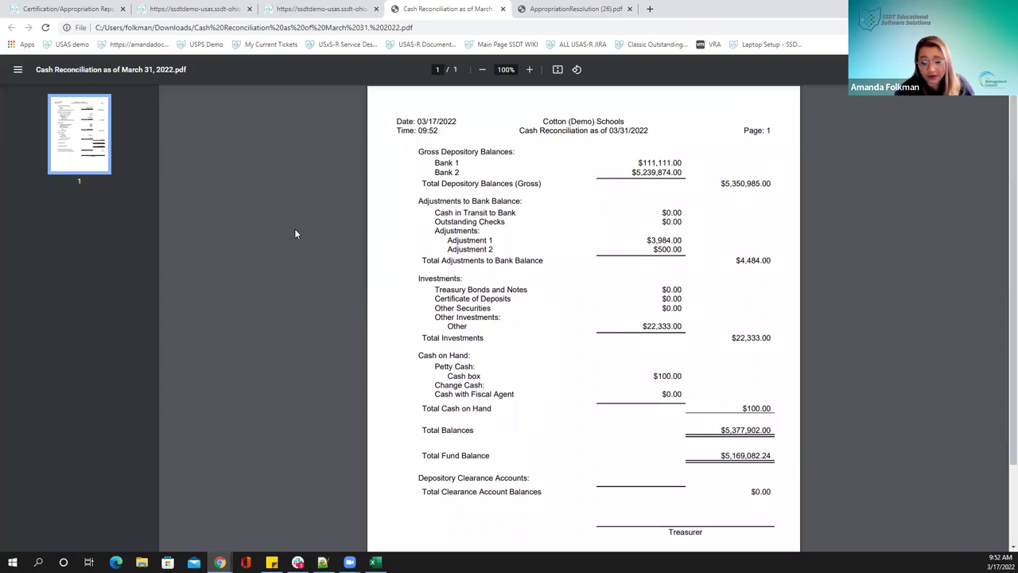
left_click_drag(402, 12, 269, 10)
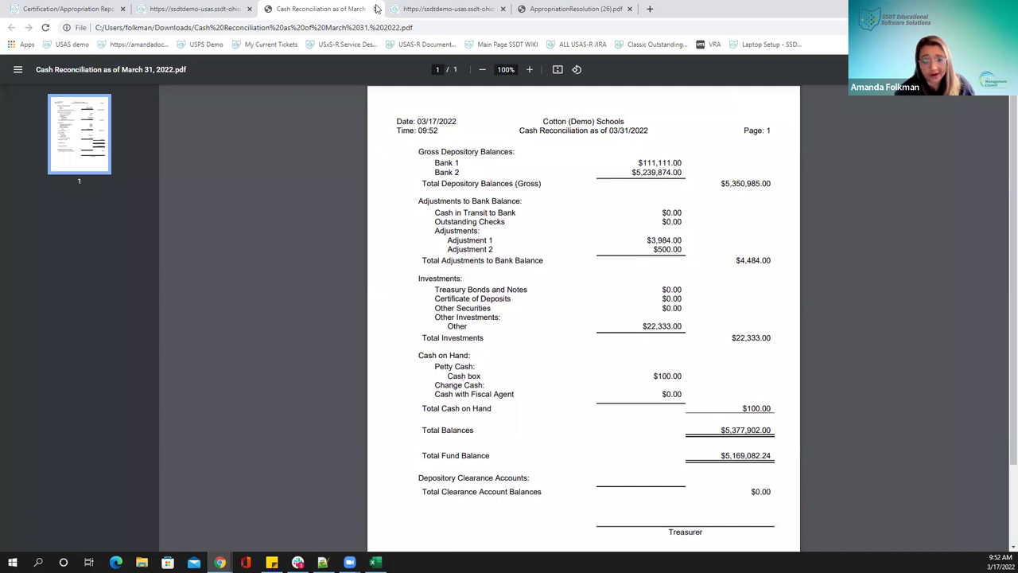
Close the cash reconciliation PDF and the March 2022 and February 2022 reconciliation records
left_click(375, 9)
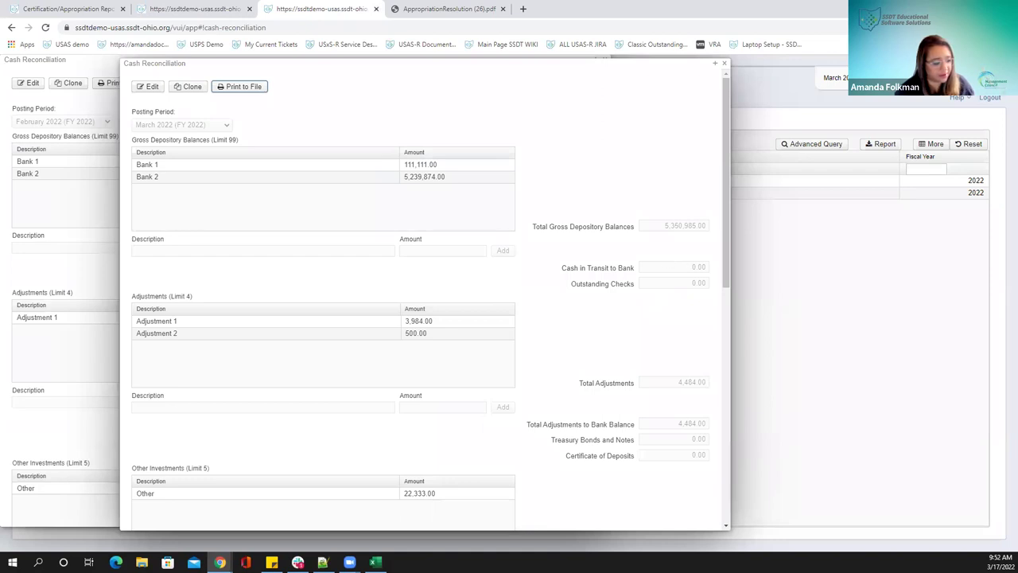
scroll(602, 292, "down", 1)
scroll(604, 293, "up", 1)
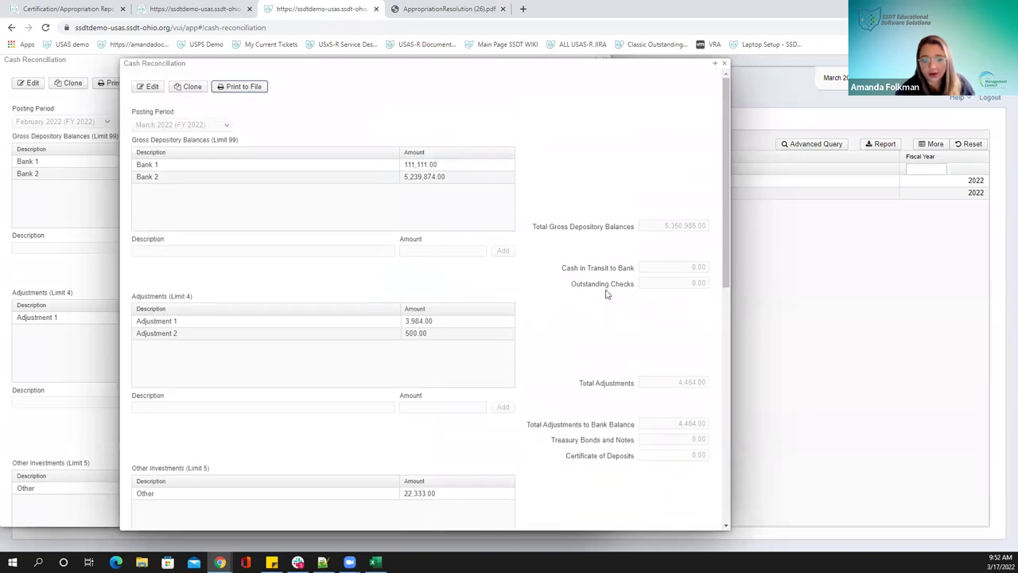
left_click(725, 66)
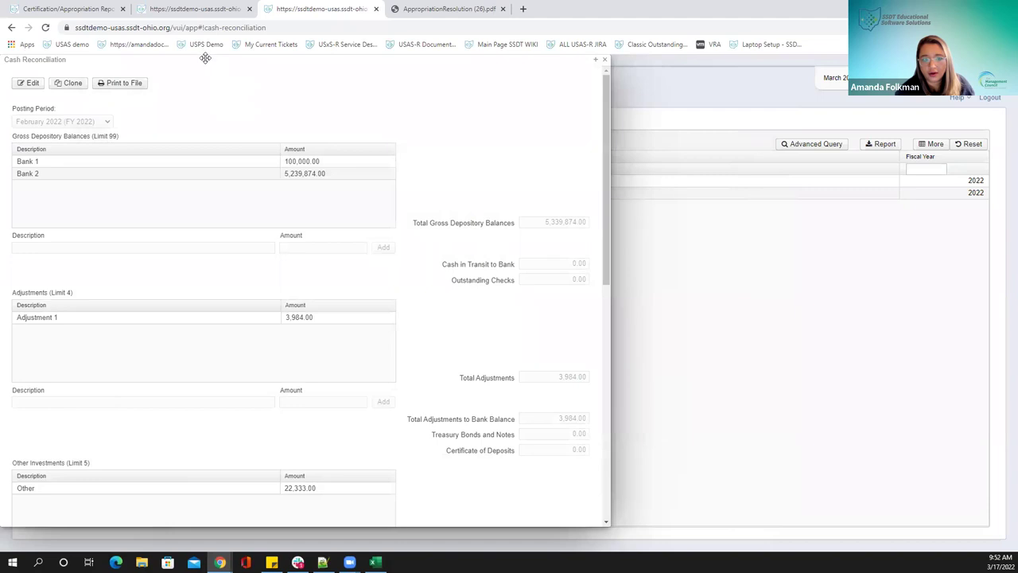
left_click(625, 88)
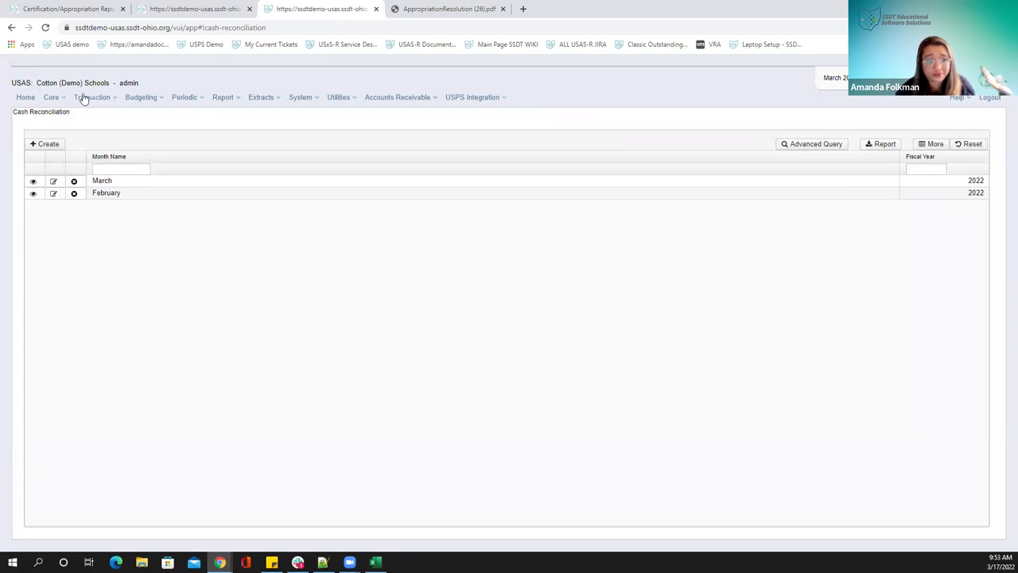
Open Periodic > Five Year Forecast and review its forecast lines with 3-year history and average % change
left_click(176, 98)
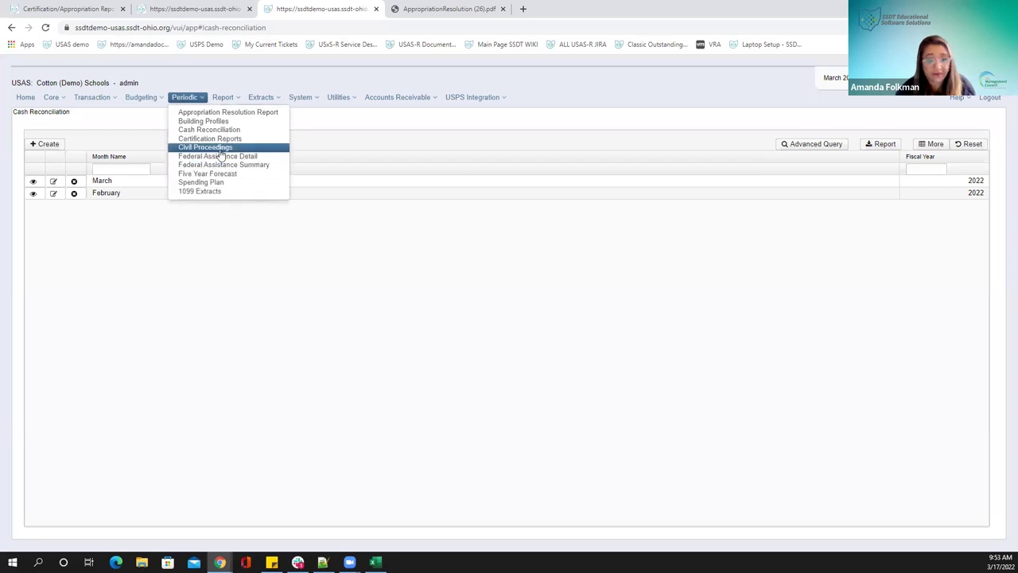
left_click(219, 175)
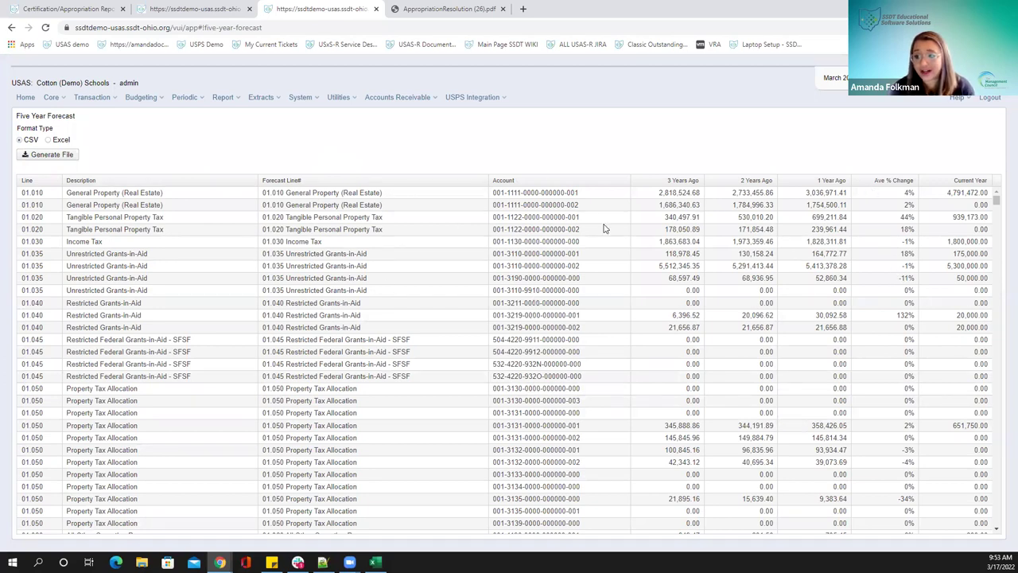
scroll(604, 229, "down", 5)
scroll(605, 226, "up", 5)
scroll(247, 187, "down", 5)
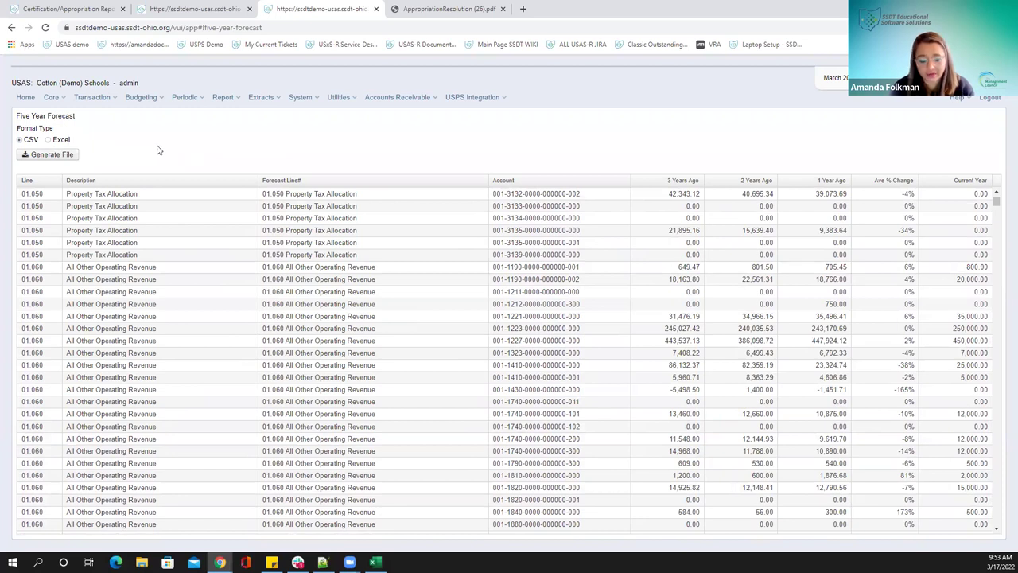
Generate the Five Year Forecast in Excel format and have the download open when done
left_click(48, 140)
left_click(42, 159)
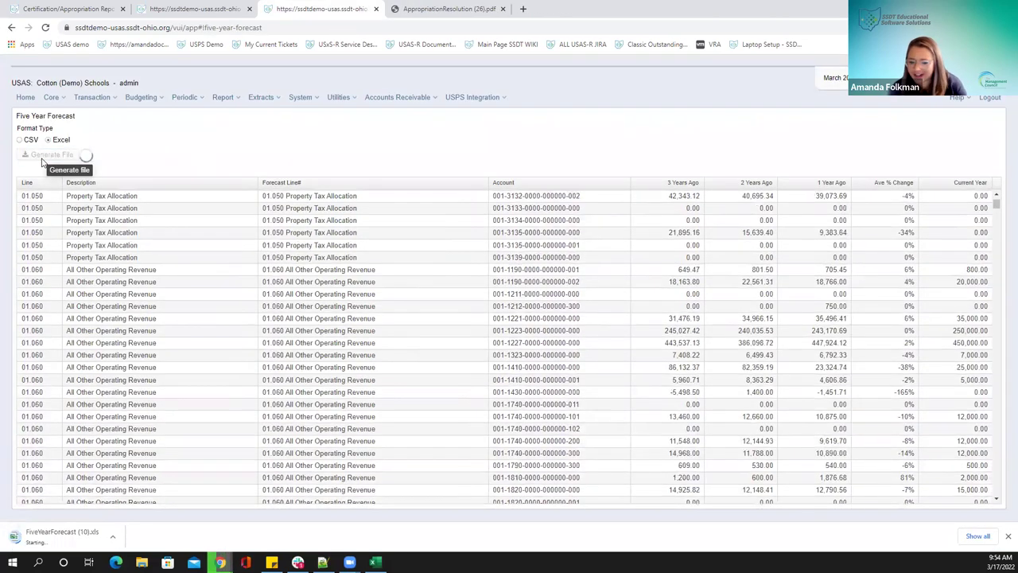
left_click(112, 536)
left_click(139, 459)
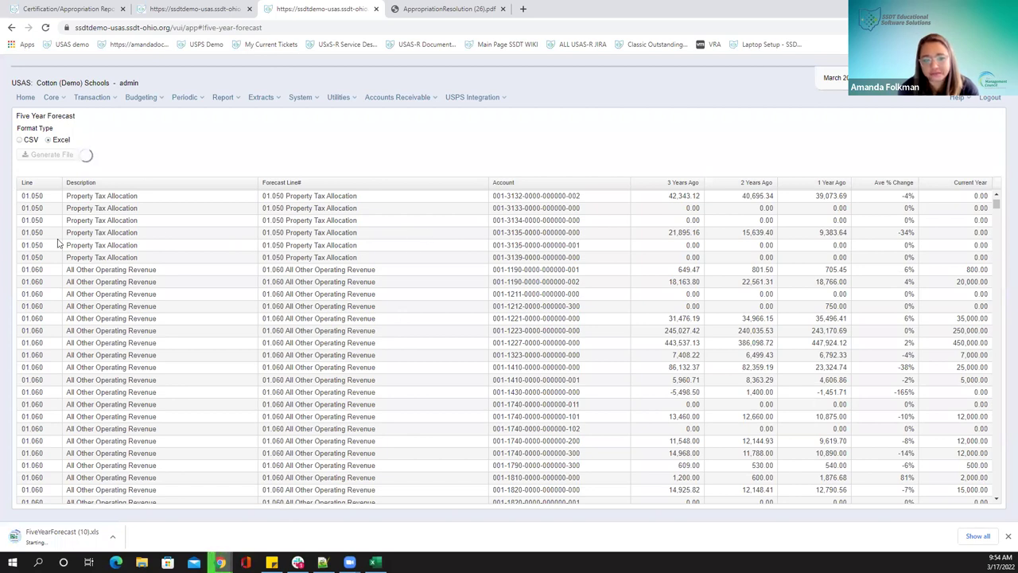
scroll(57, 235, "up", 2)
scroll(57, 235, "up", 2)
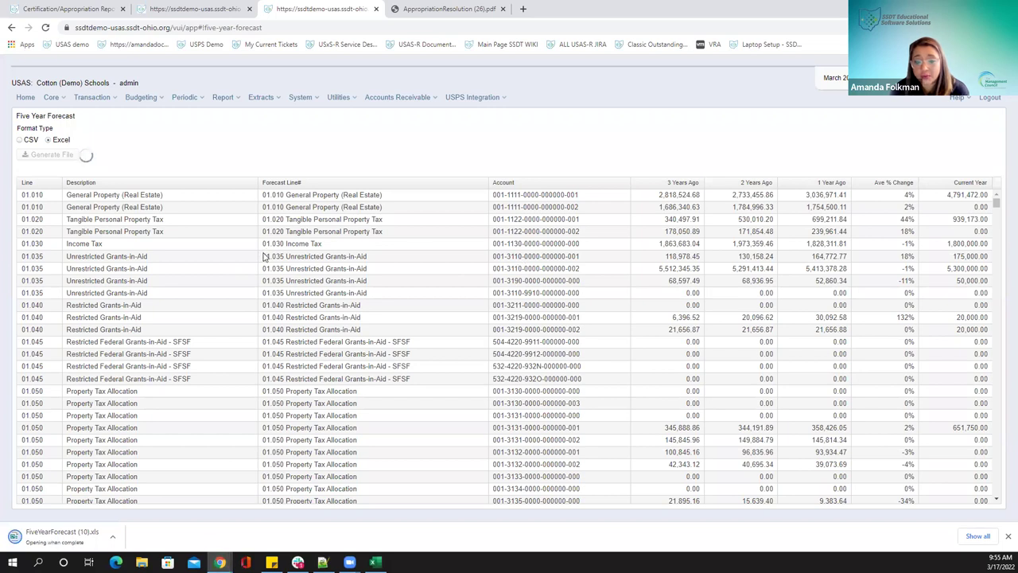
scroll(374, 279, "down", 3)
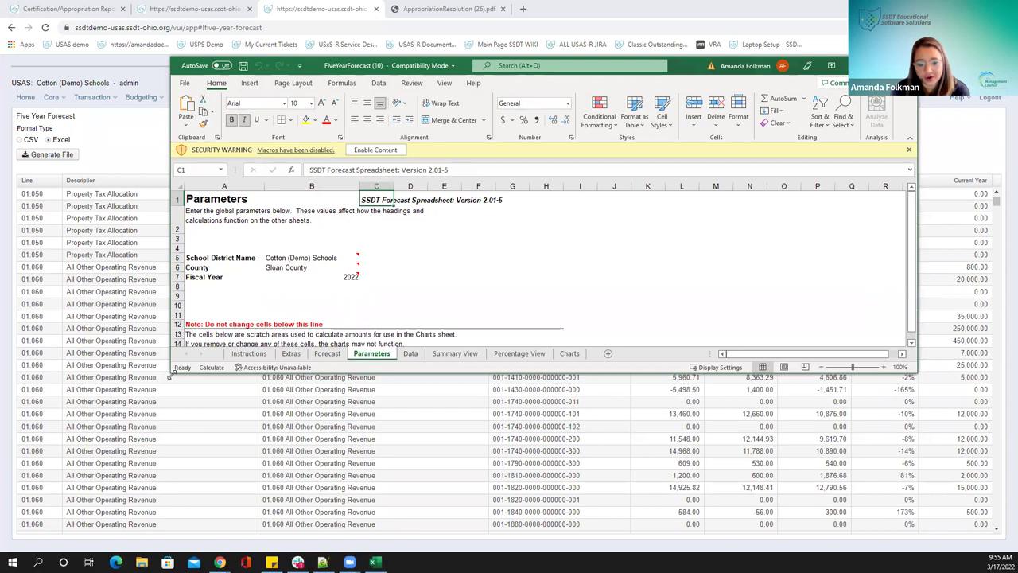
Maximize the FiveYearForecast workbook window and enable its macros
left_click_drag(170, 374, 103, 532)
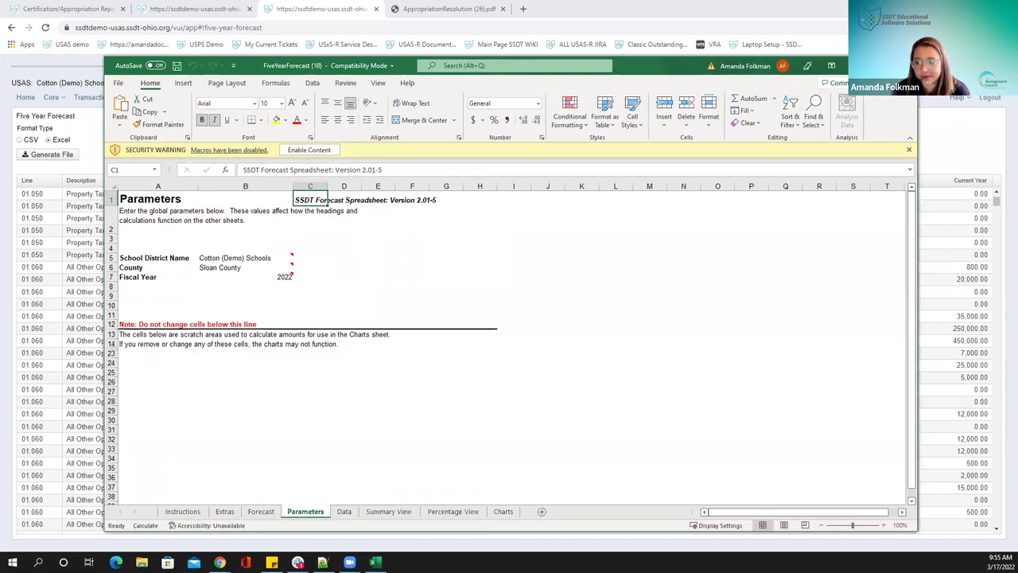
left_click(875, 65)
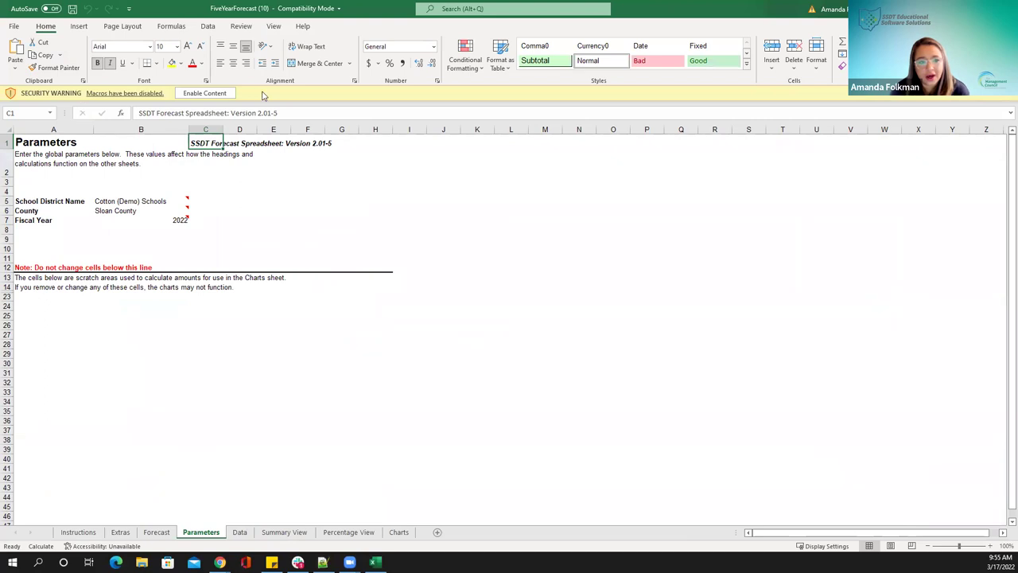
left_click(205, 93)
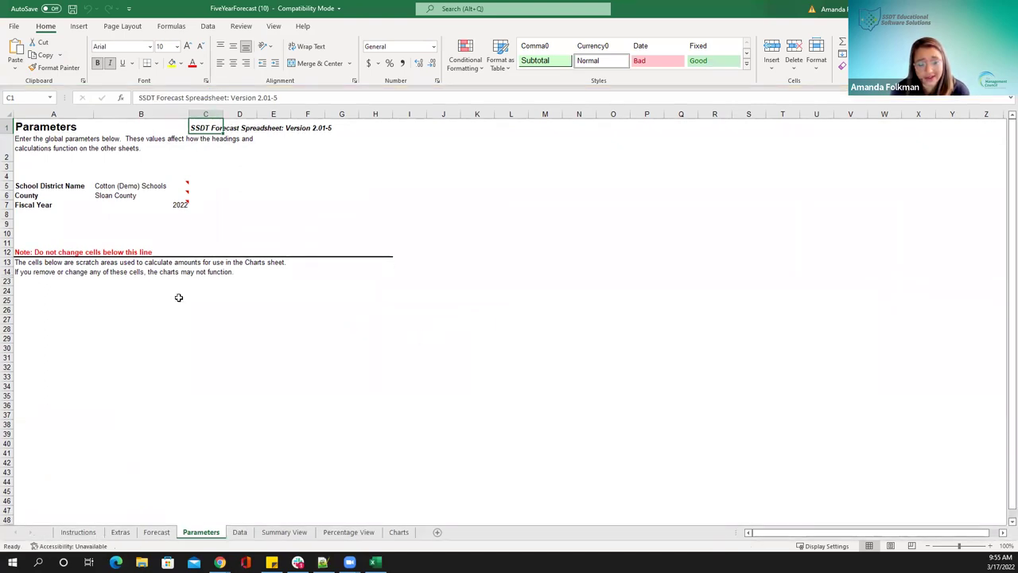
Review the Data, Summary View and Percentage View sheets of the forecast workbook
left_click(242, 532)
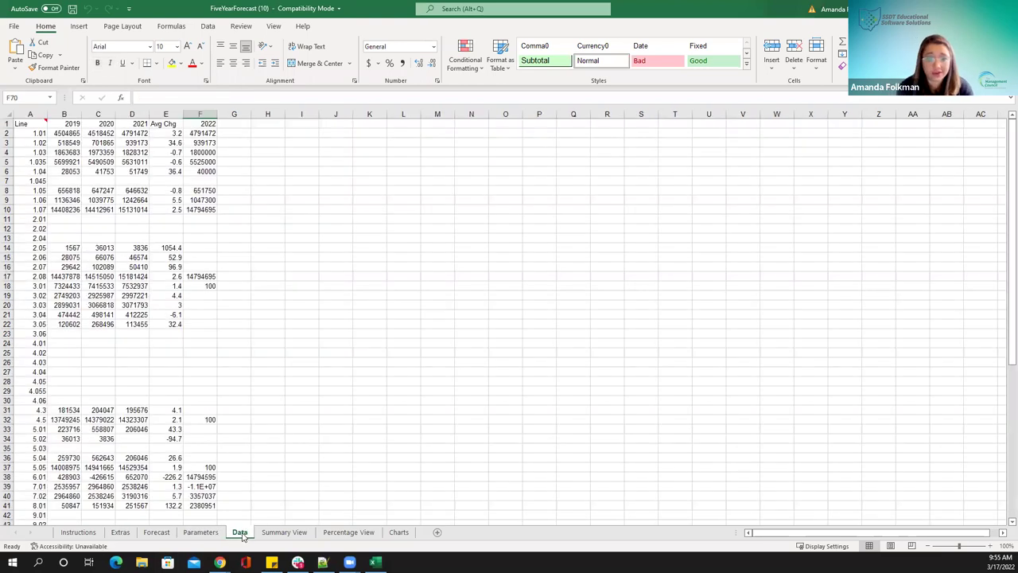
left_click(278, 532)
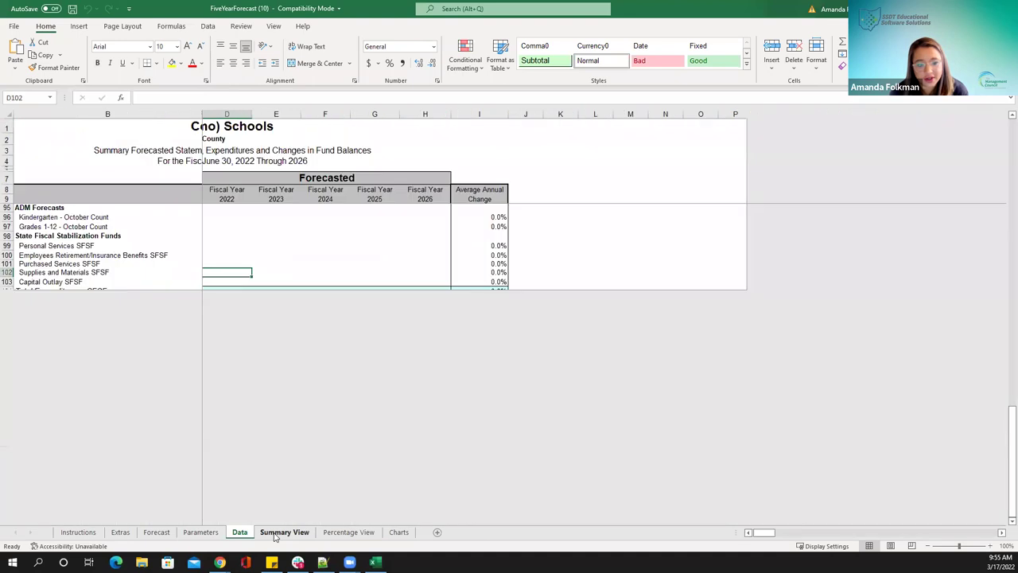
scroll(417, 238, "up", 7)
scroll(422, 246, "up", 20)
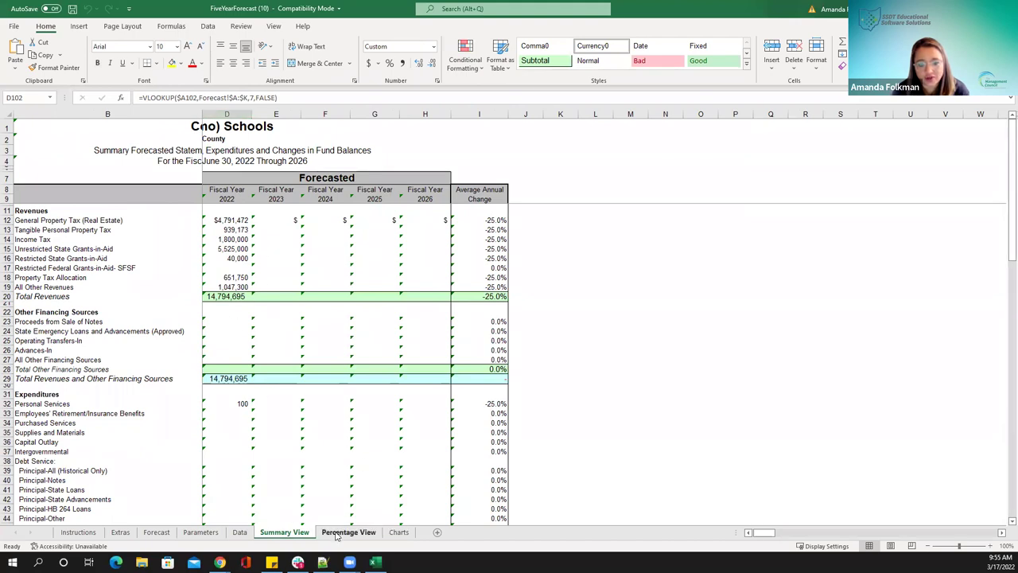
left_click(336, 533)
scroll(324, 388, "up", 10)
scroll(277, 232, "up", 15)
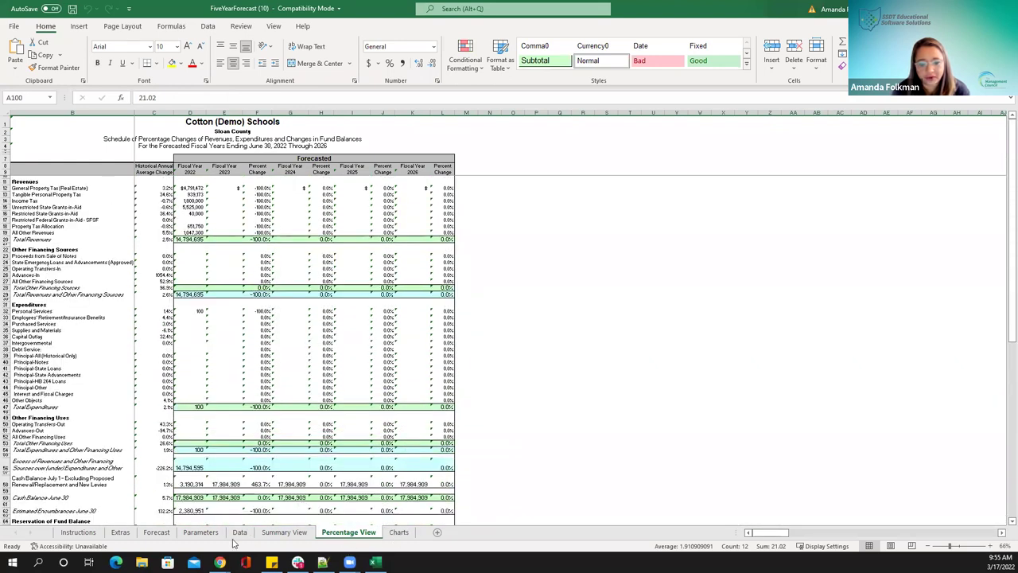
Review the Forecast sheet, then close the FiveYearForecast workbook with Don't Save
left_click(157, 532)
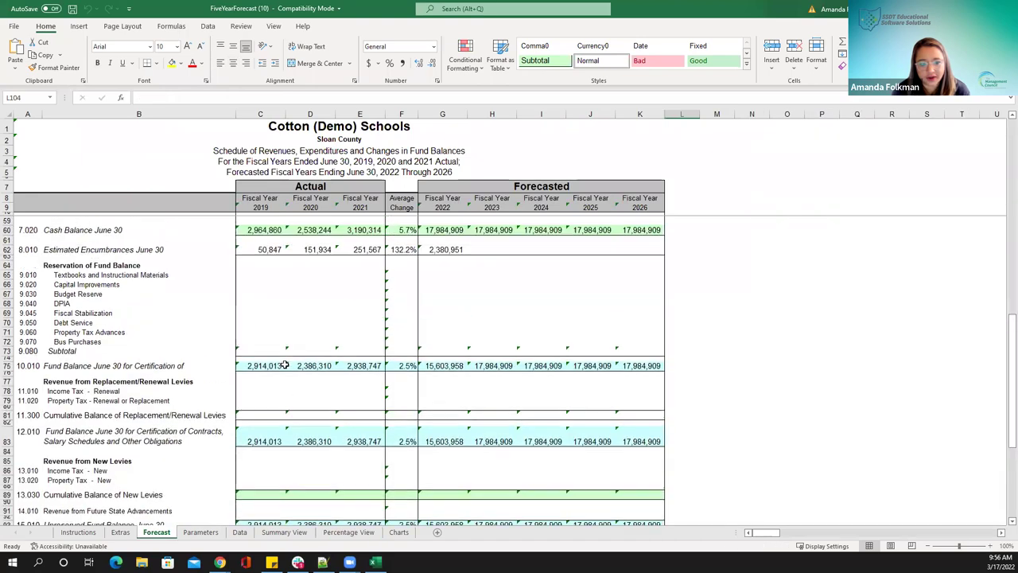
scroll(284, 365, "up", 16)
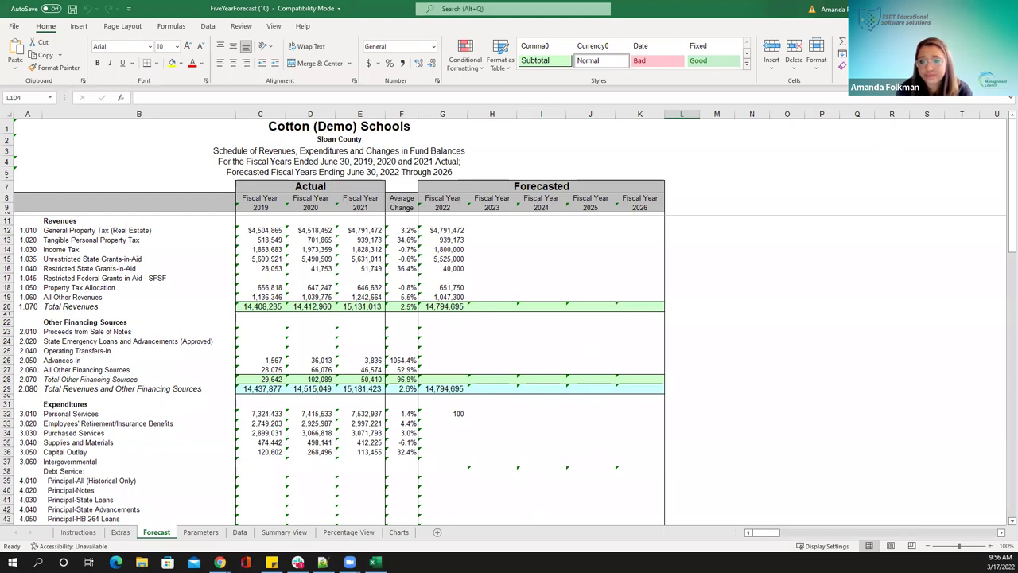
left_click(1004, 8)
left_click(509, 295)
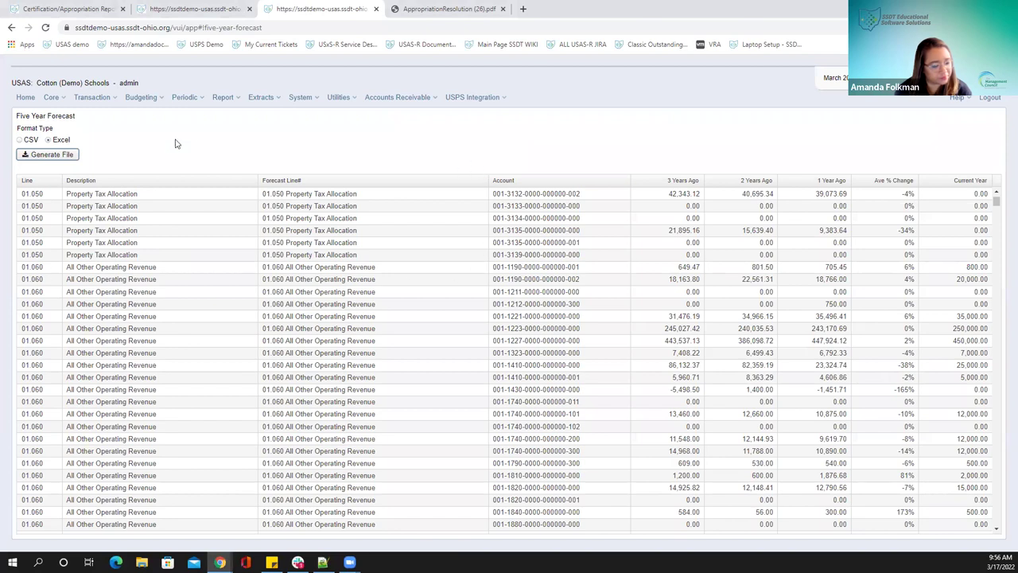
Open the Spending Plan page from the Periodic menu
left_click(178, 98)
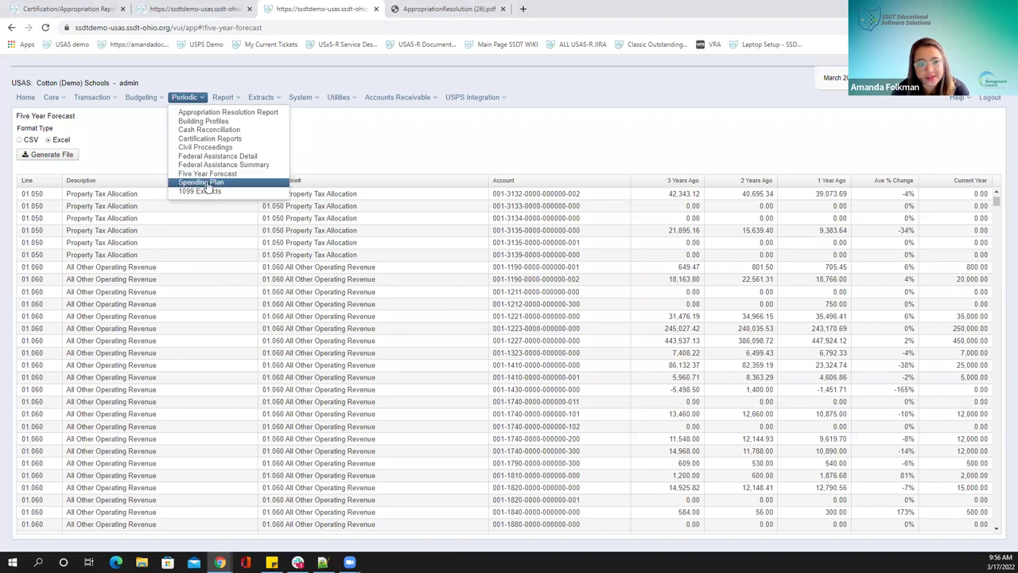
left_click(202, 182)
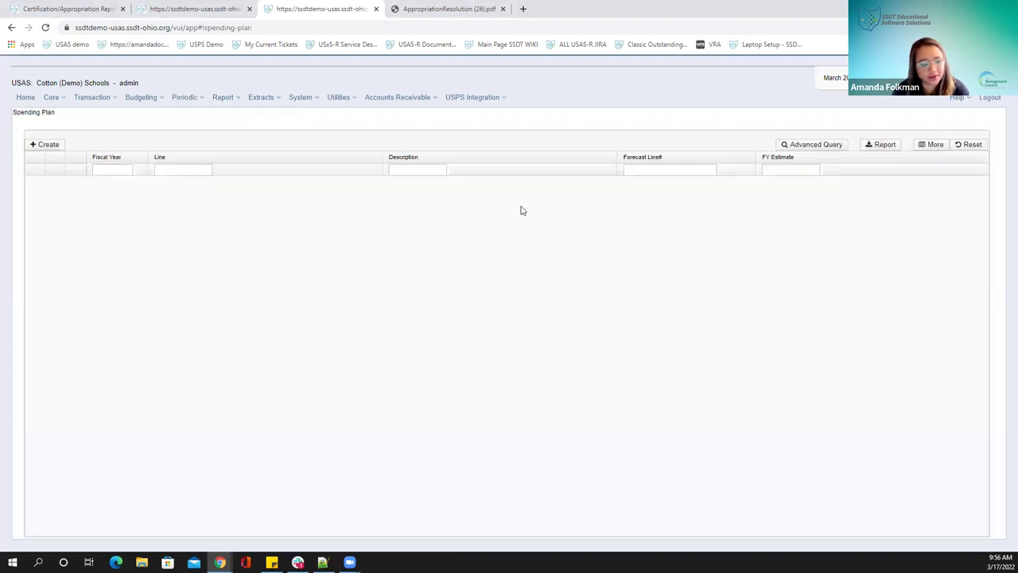
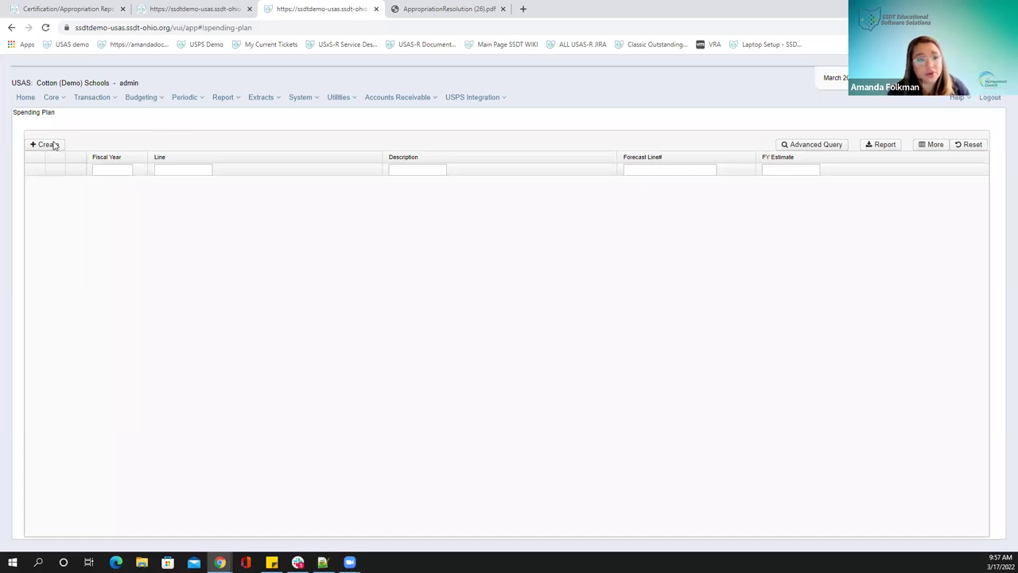
Create a fiscal 2022 spending plan line and scroll through the ODE Line # choices
left_click(47, 145)
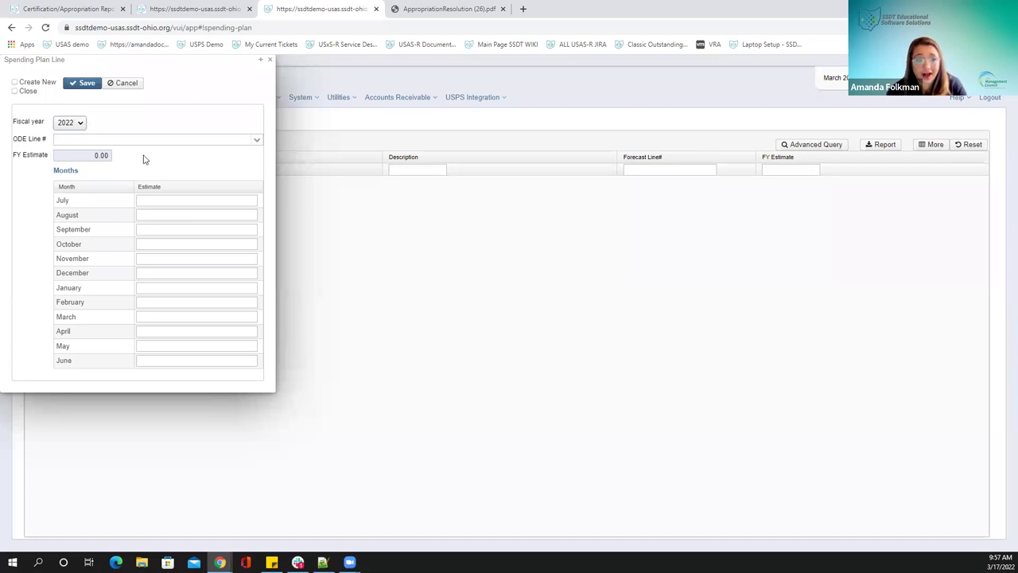
left_click(257, 140)
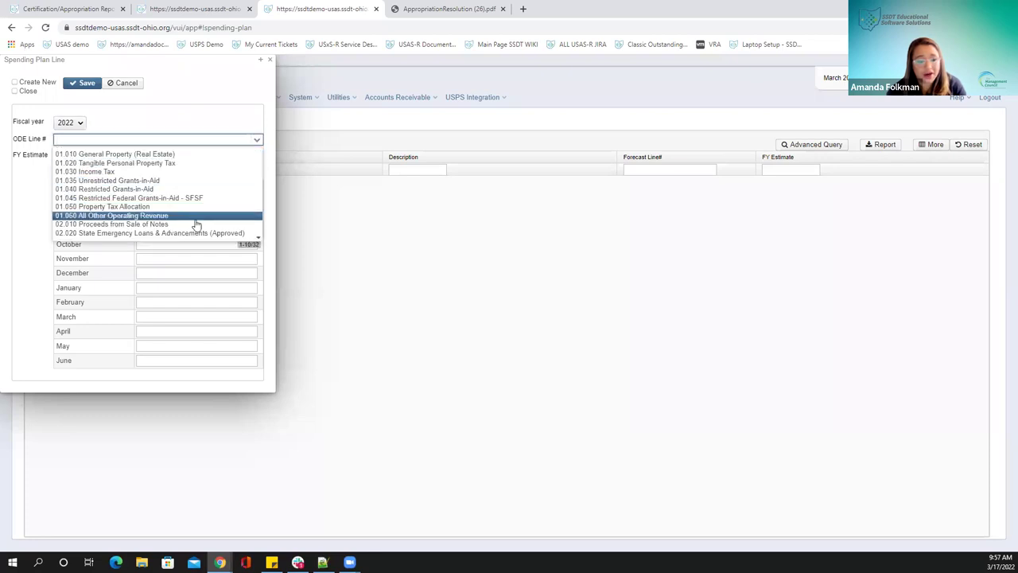
left_click(131, 225)
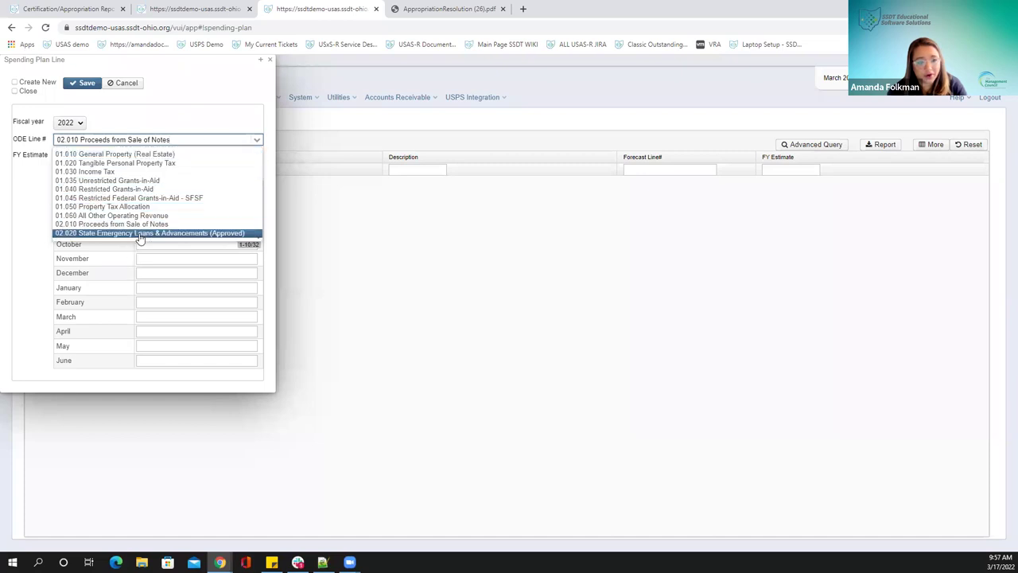
key("Down")
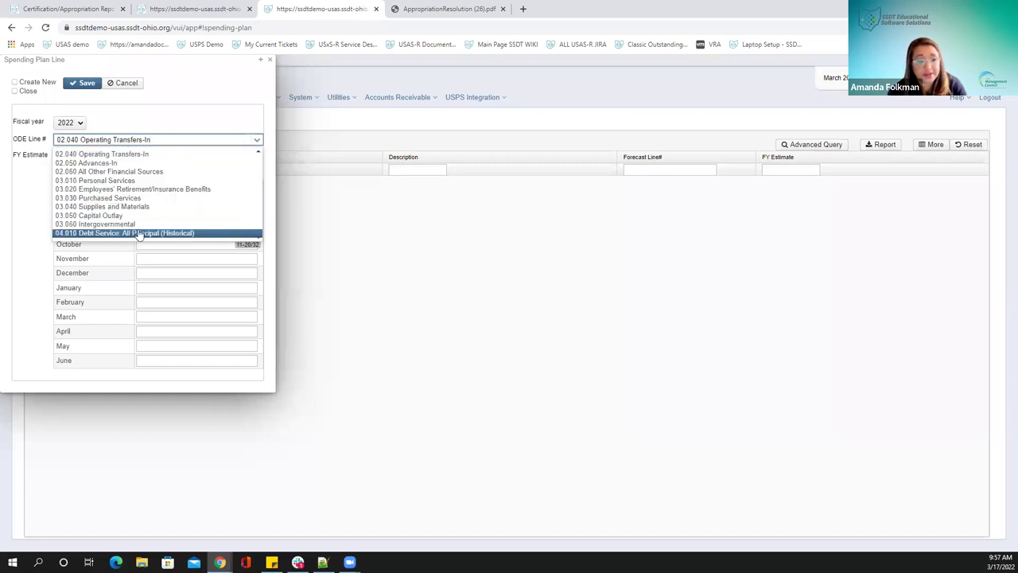
scroll(139, 234, "down", 2)
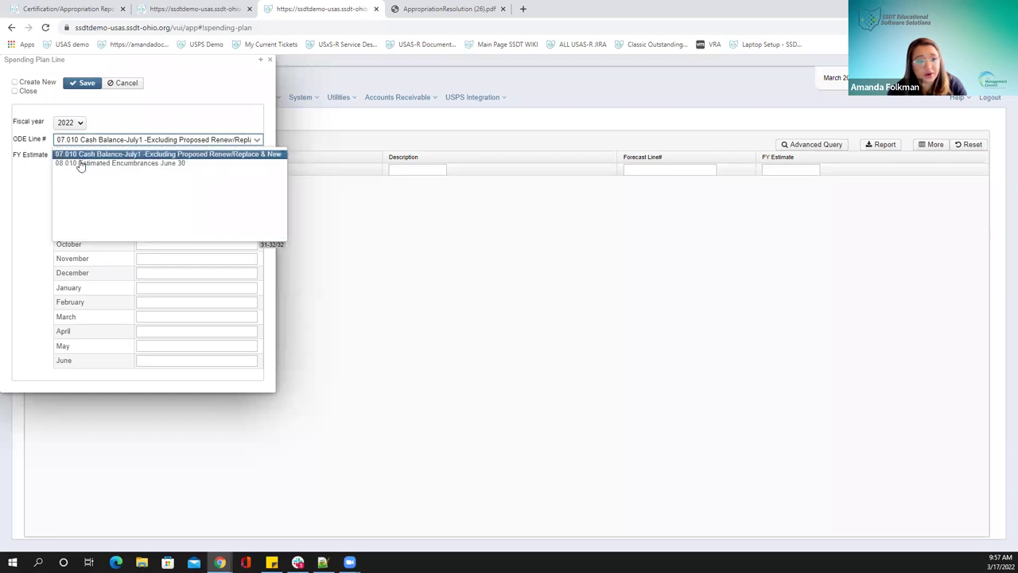
scroll(79, 165, "up", 6)
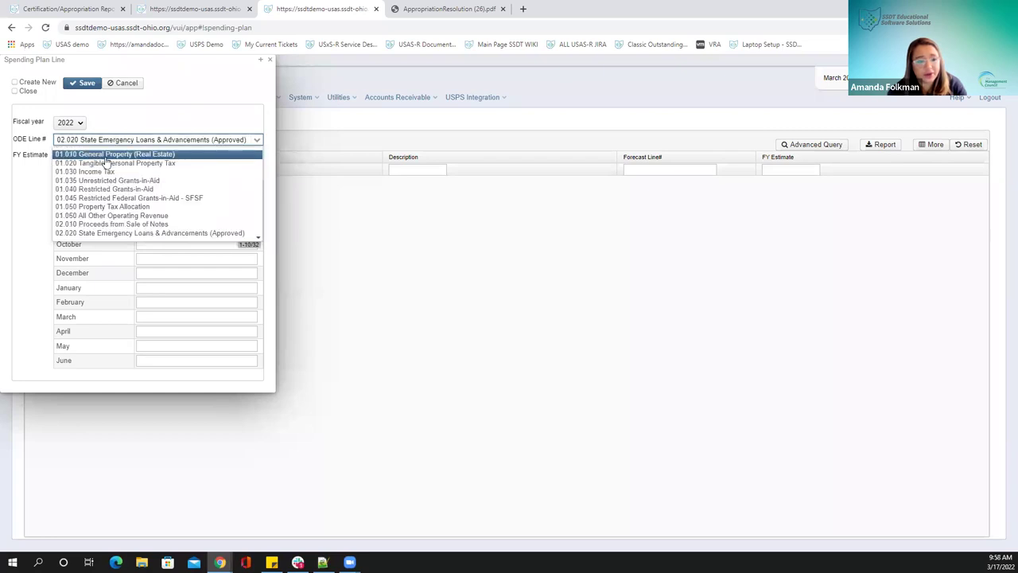
Choose ODE line 01.010 General Property (Real Estate) and enter July–December estimates 600, 700, 555, 9,986, 10, 22
left_click(115, 154)
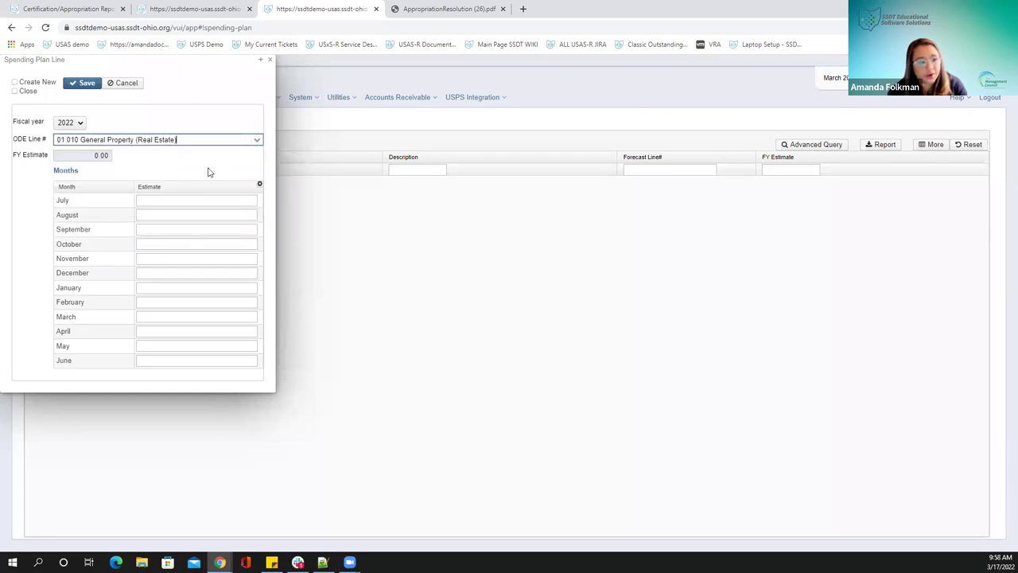
key("Tab")
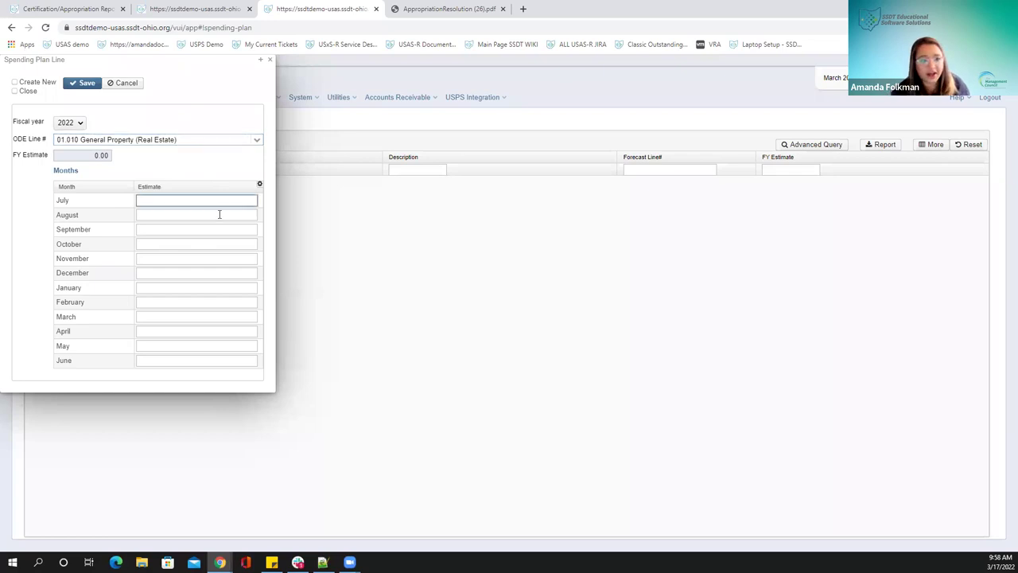
type("600")
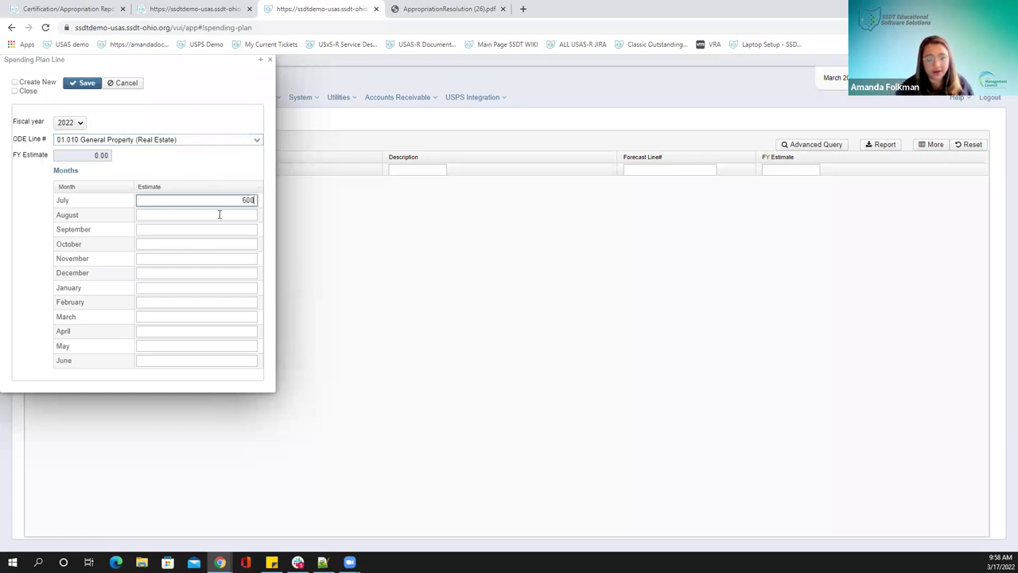
left_click(219, 214)
type("700")
key("Tab")
type("555")
key("Tab")
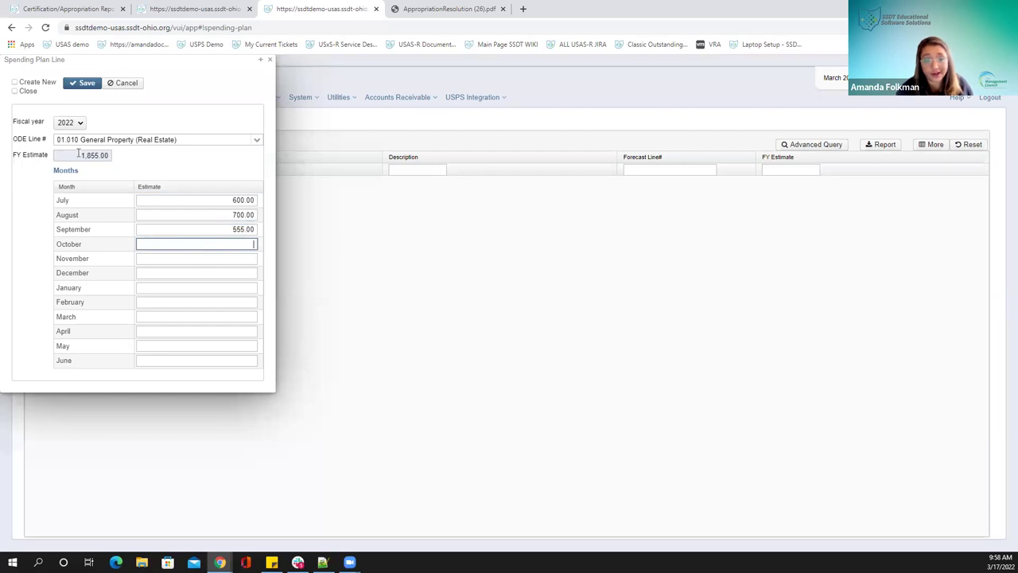
type("9,99")
type("6")
key("Tab")
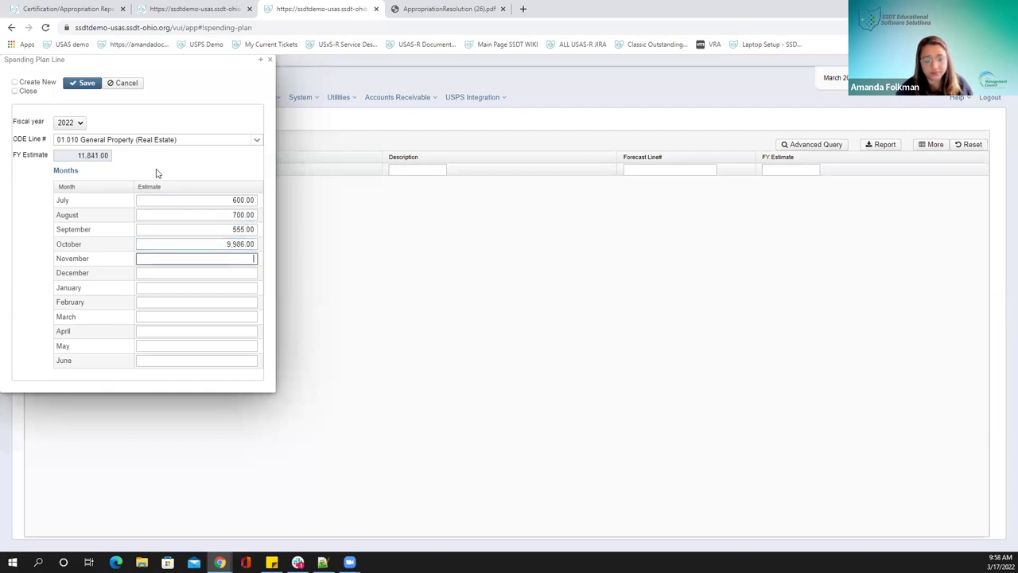
type("10")
key("Tab")
type("22")
key("Tab")
Enter January–June estimates 3,256, 100, 154, 879, 9,965, 458 and tick Create New
type("3256")
key("Tab")
type("100")
key("Tab")
type("154")
key("Tab")
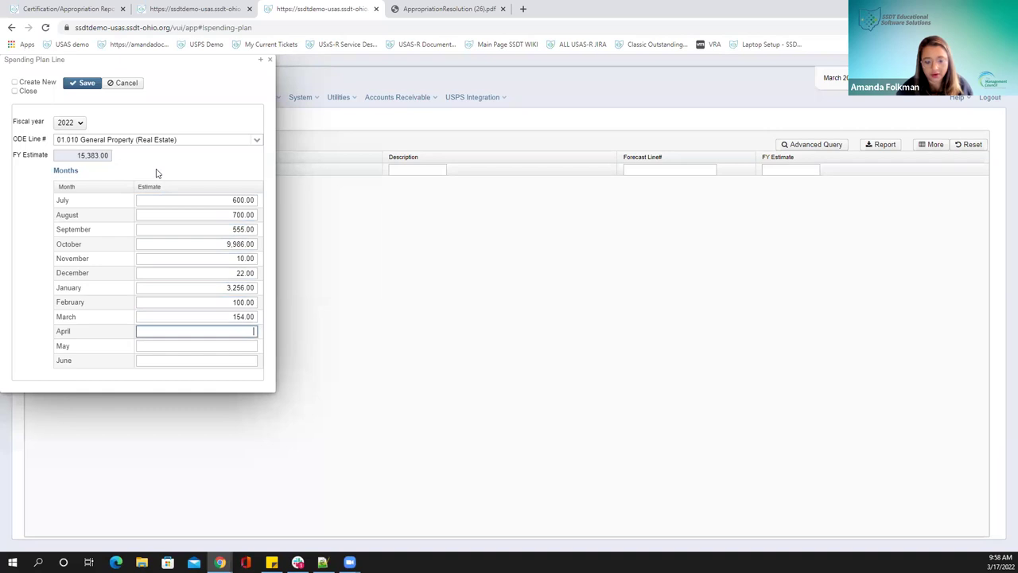
type("879")
key("Tab")
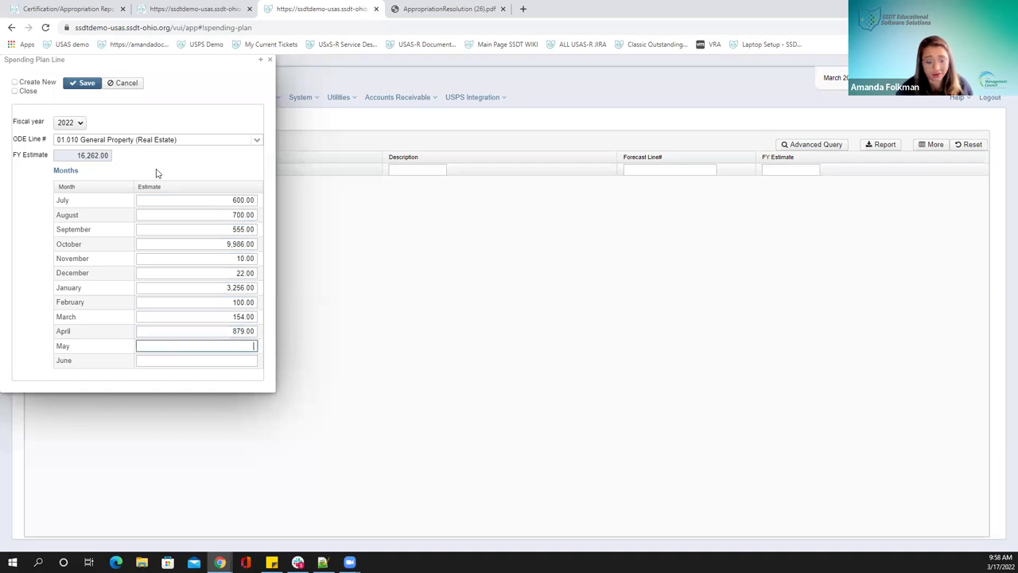
type("9965")
key("Tab")
type("458")
key("Tab")
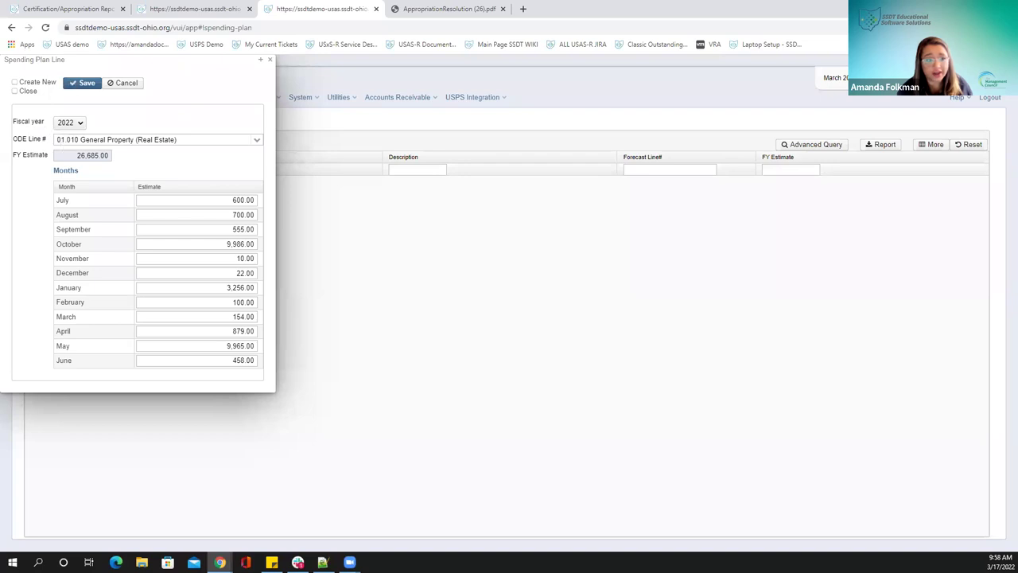
left_click(15, 82)
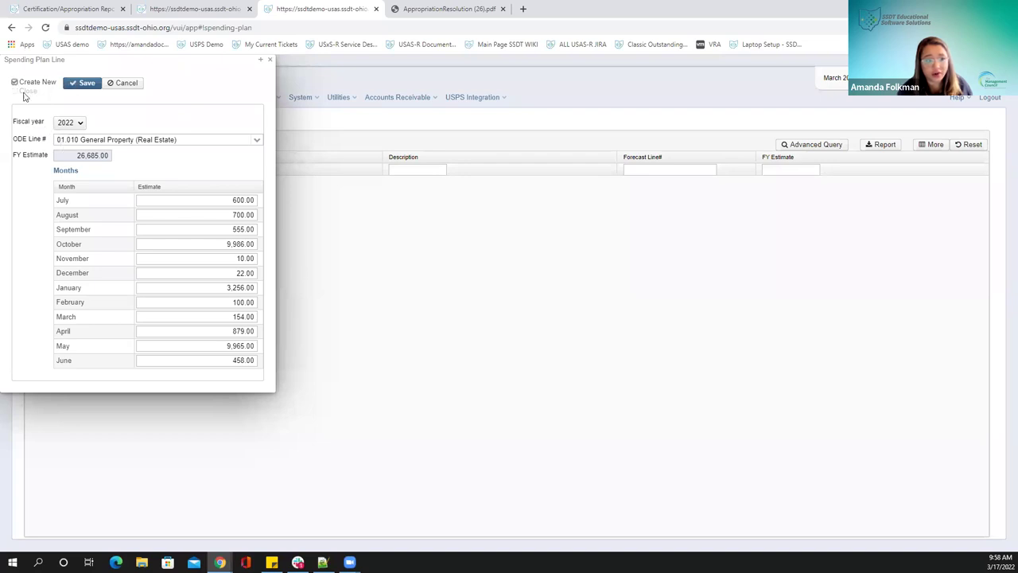
Save the 01.010 line at 26,685.00, then pick 01.020 and close the form unsaved
left_click(76, 86)
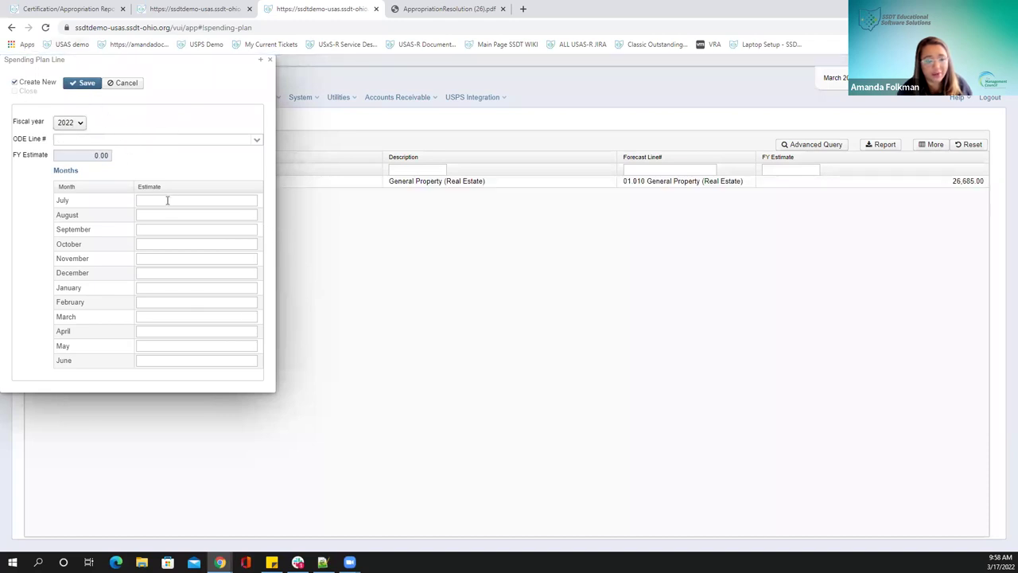
left_click(255, 139)
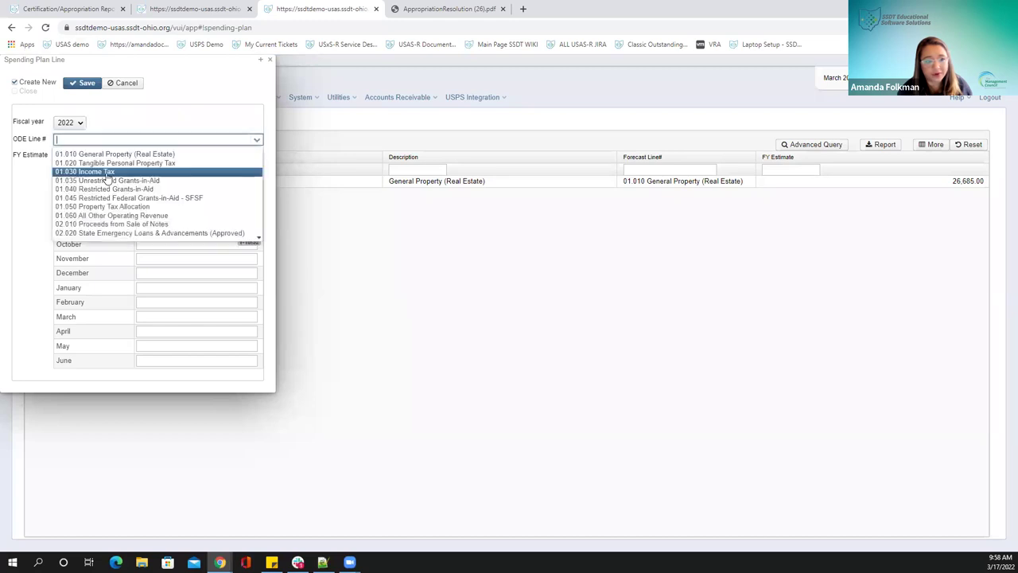
left_click(103, 164)
key("Tab")
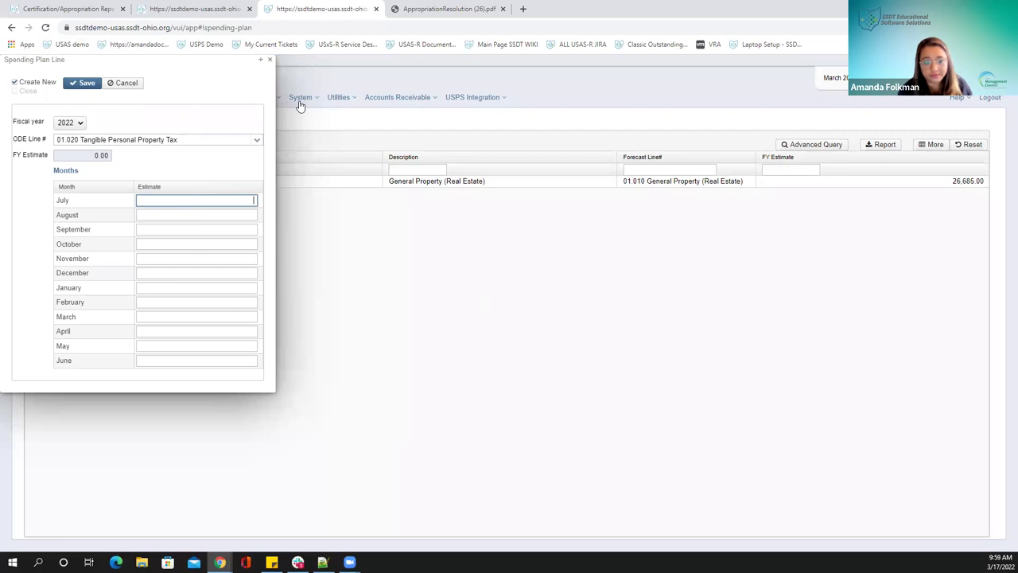
left_click(269, 59)
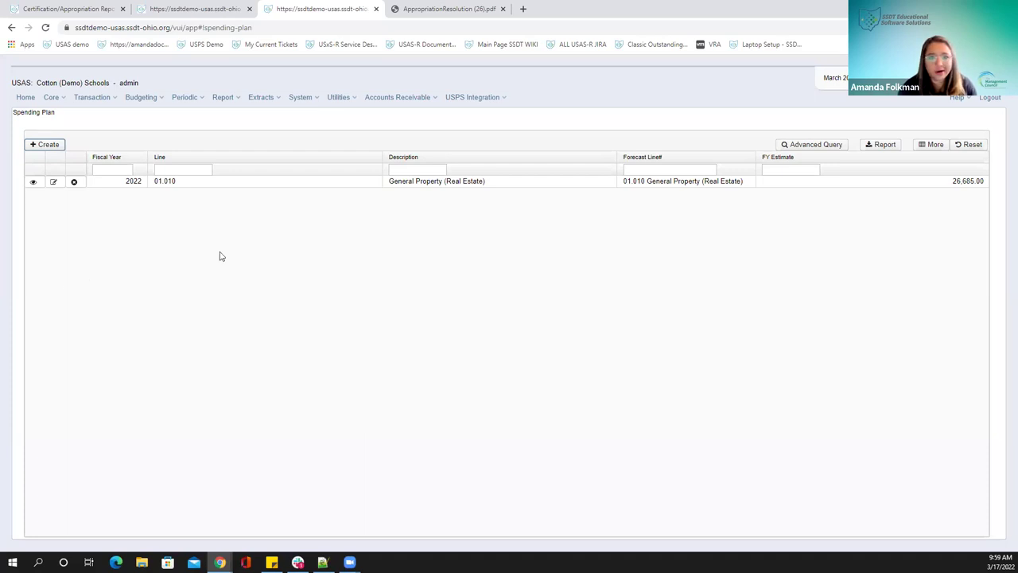
mouse_move(219, 562)
left_click(246, 529)
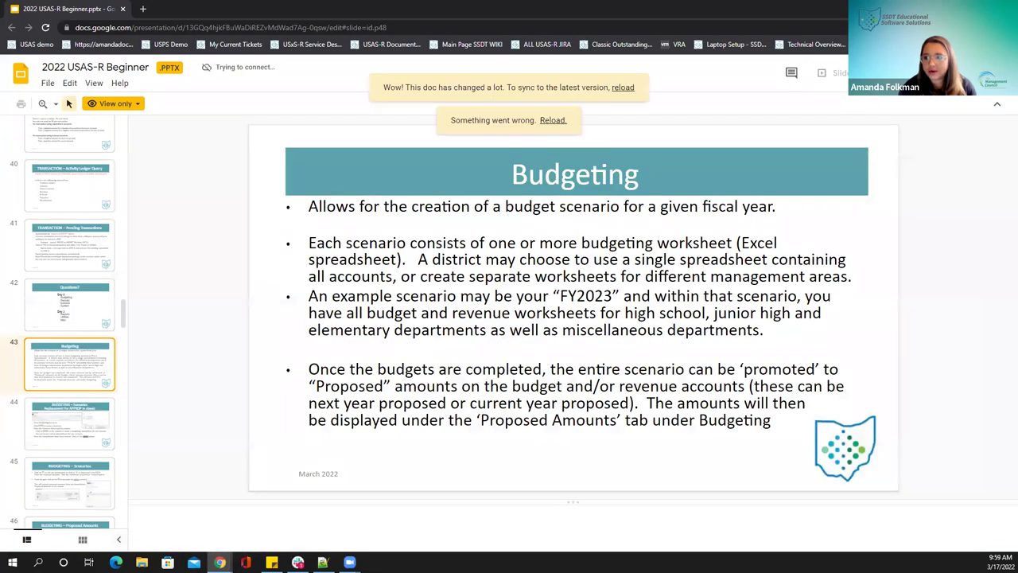
key("alt+Tab")
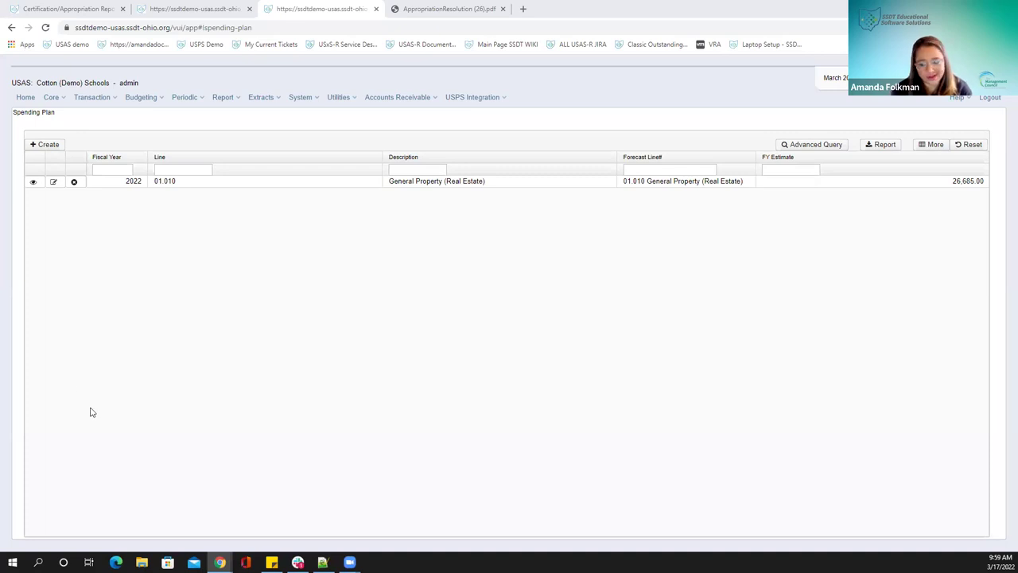
Choose Periodic > Federal Assistance Summary to view the existing 2021 record
left_click(187, 98)
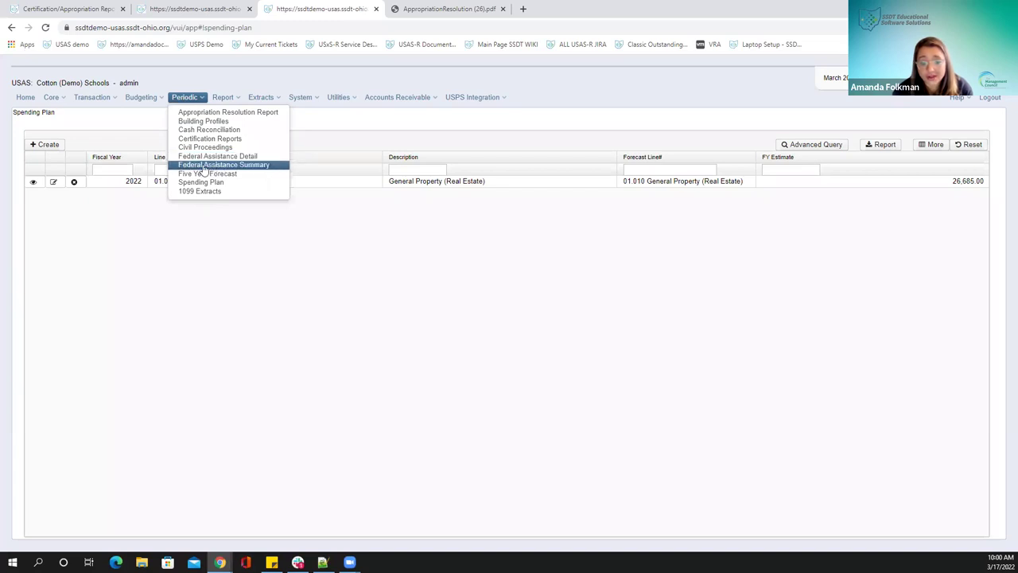
left_click(192, 164)
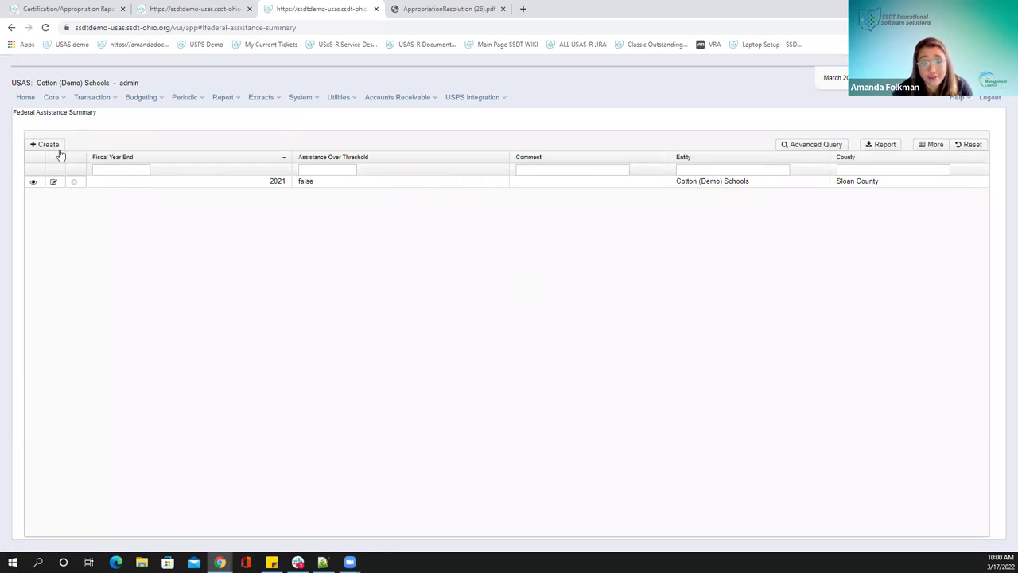
Create and save a 2022 Federal Assistance Summary record, then close it
left_click(49, 145)
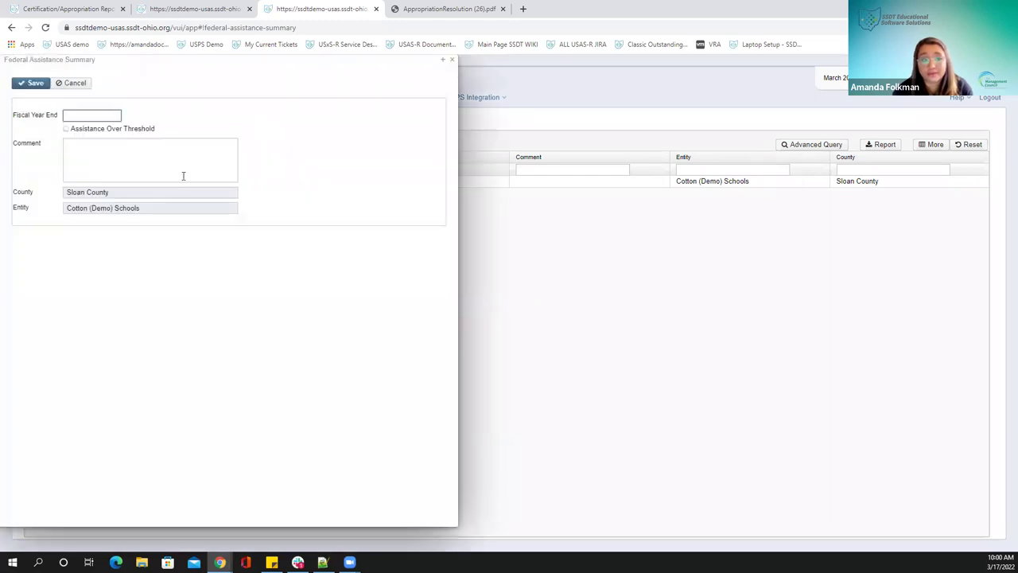
type("2022")
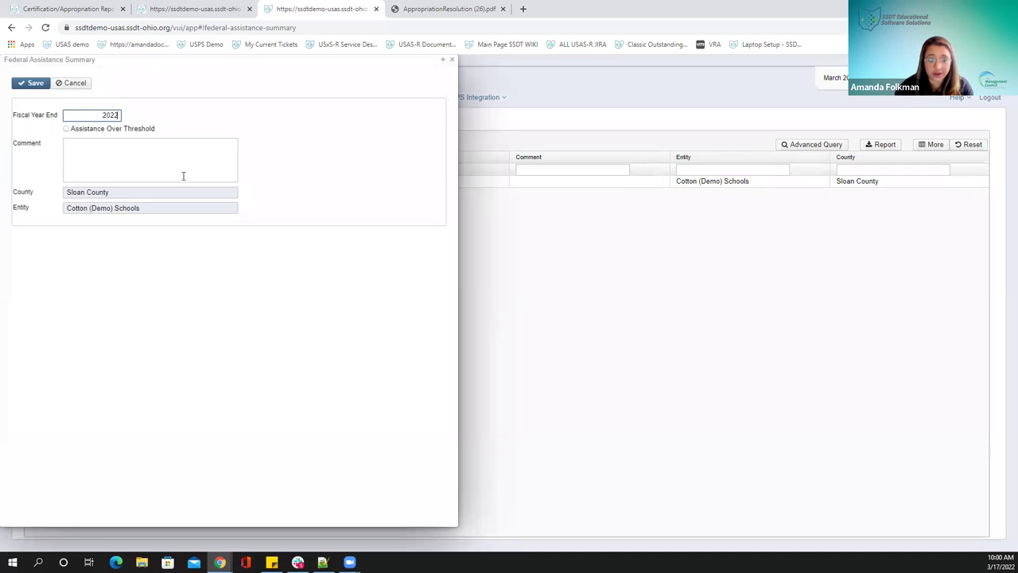
left_click(183, 176)
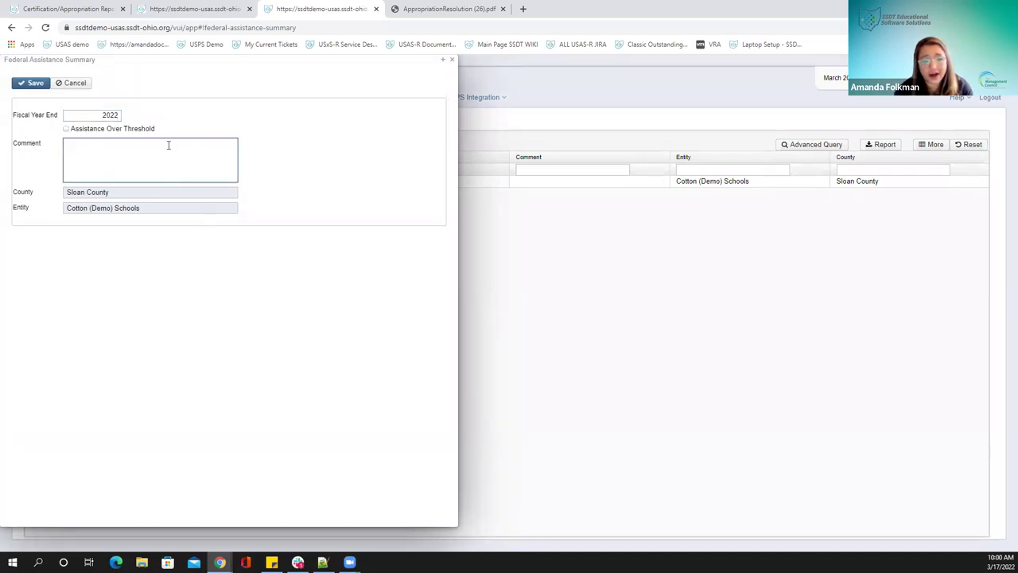
left_click(26, 85)
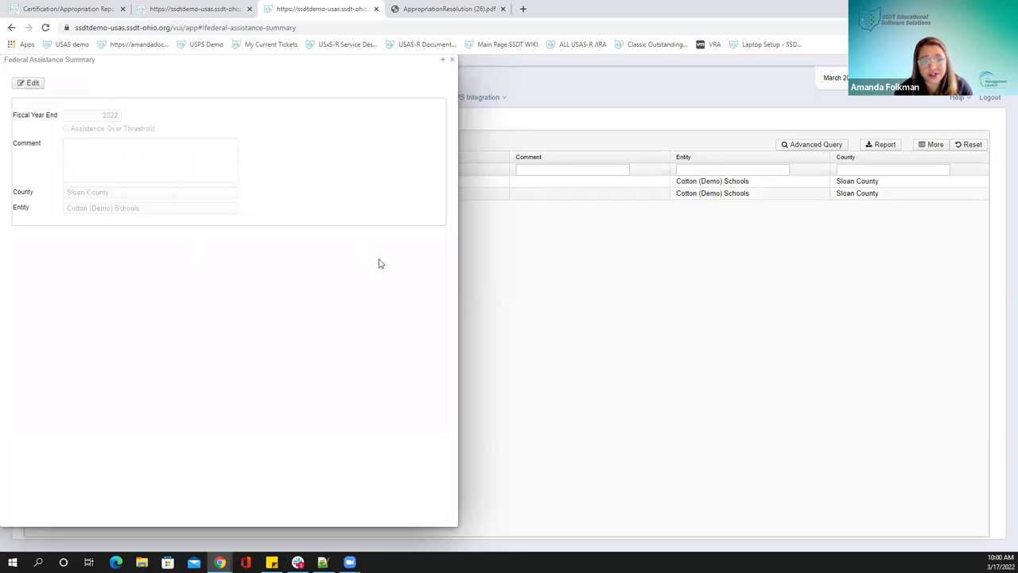
left_click(452, 61)
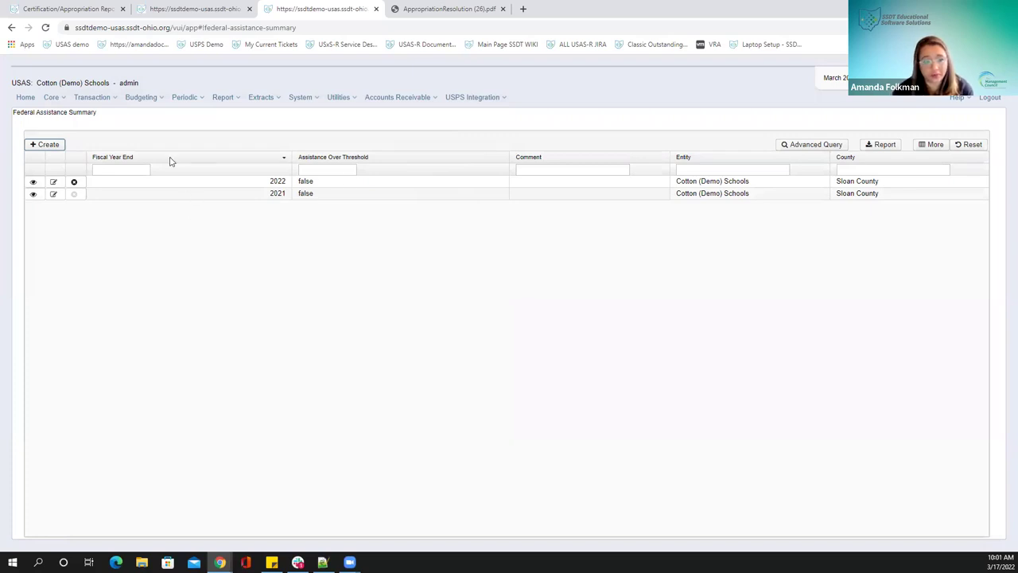
left_click(219, 97)
mouse_move(177, 101)
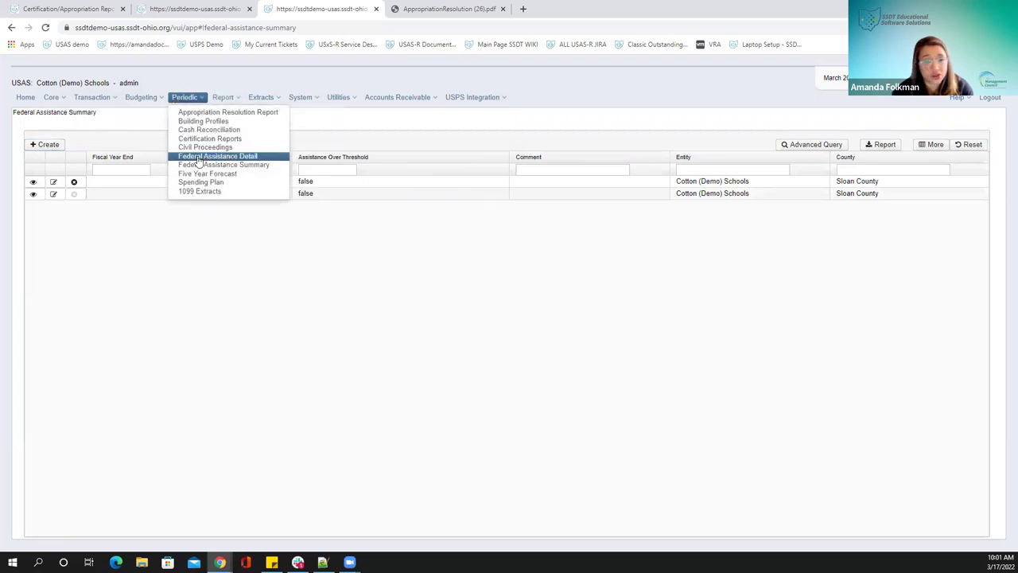
Start a new Federal Assistance Detail record linked to the 2022 summary
left_click(198, 158)
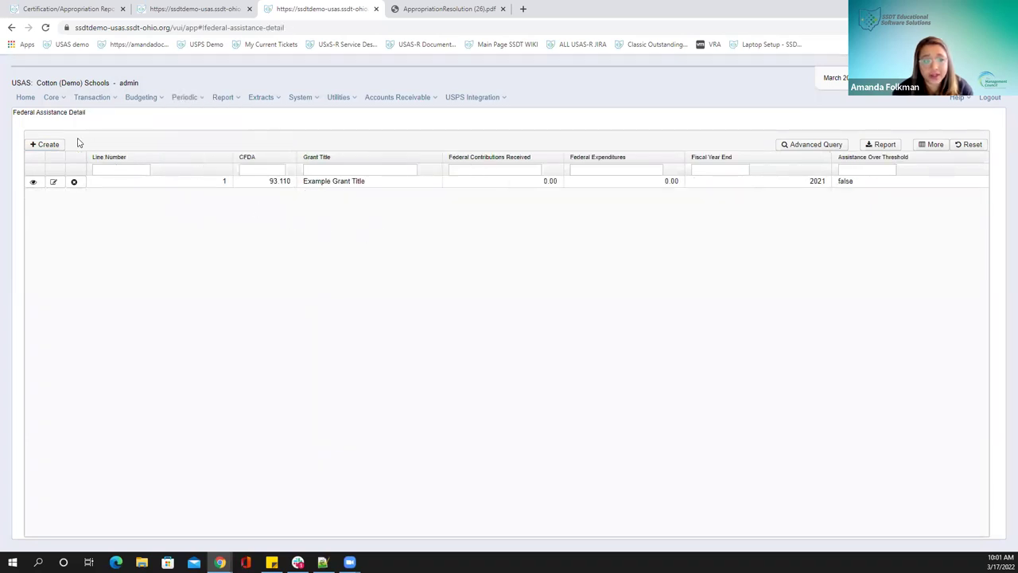
left_click(48, 145)
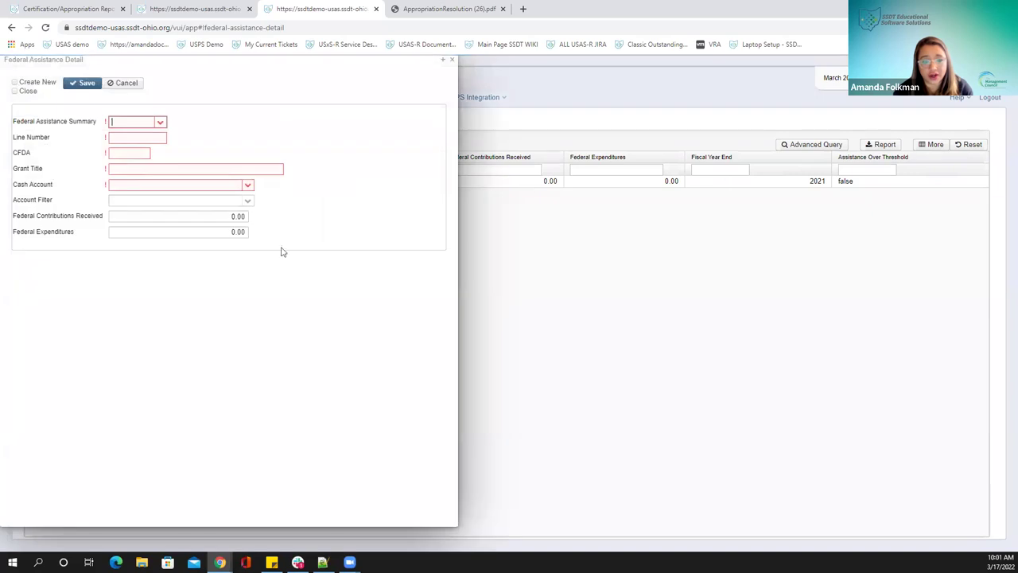
left_click(160, 123)
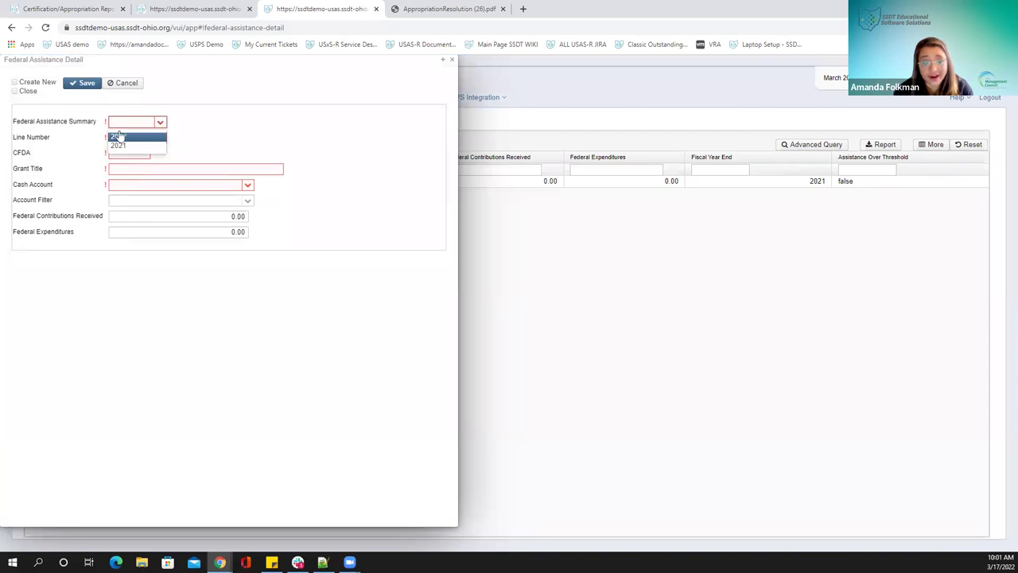
left_click(129, 138)
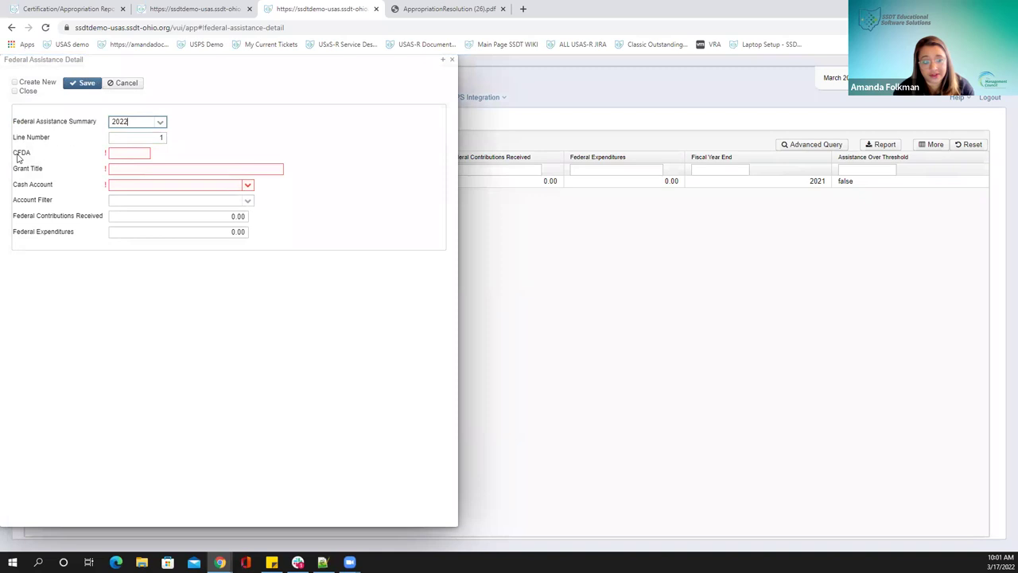
Enter CFDA number 93.120 and grant title 'Example Grant'
mouse_move(19, 158)
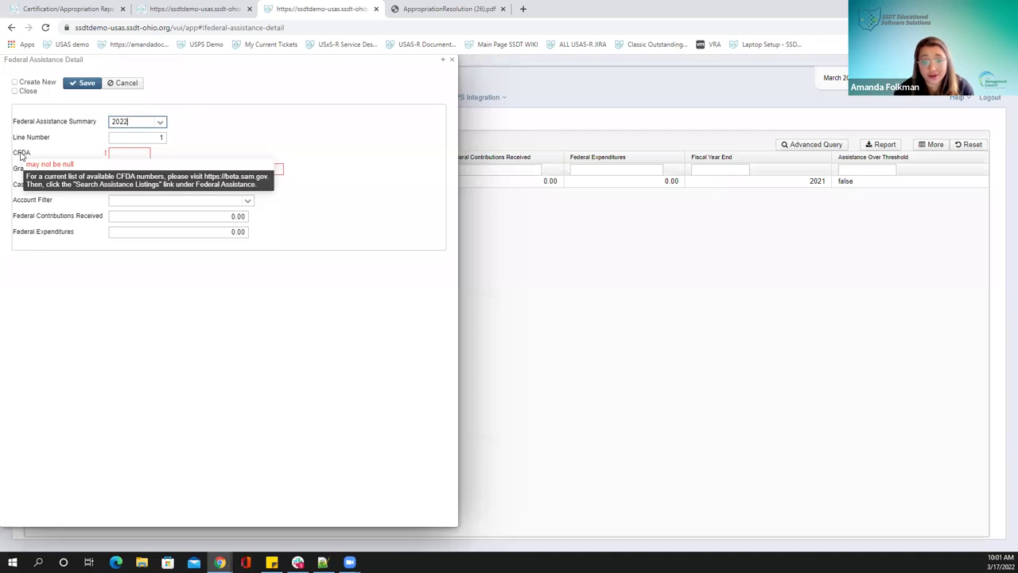
left_click(130, 154)
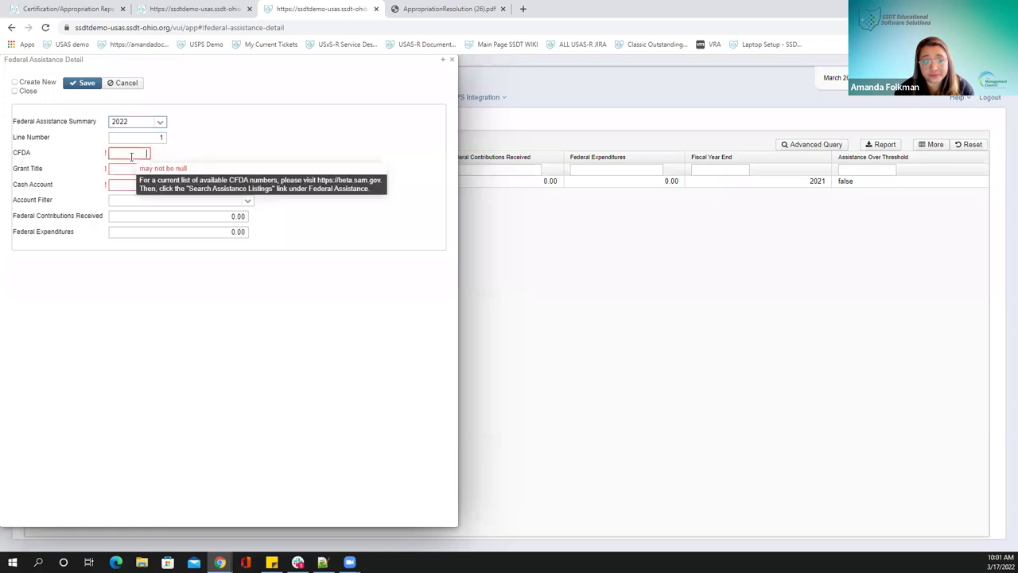
type("93")
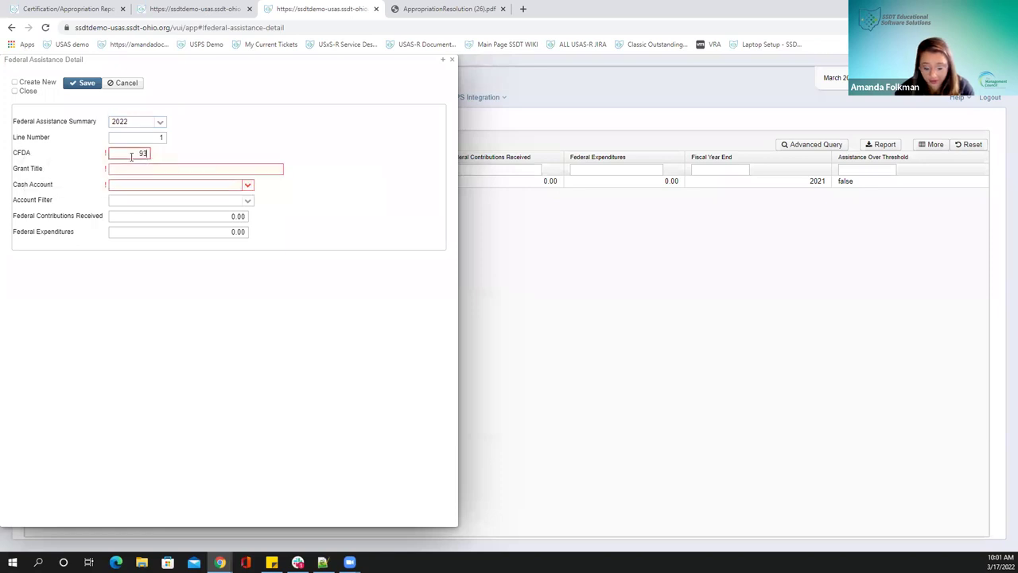
type(".12")
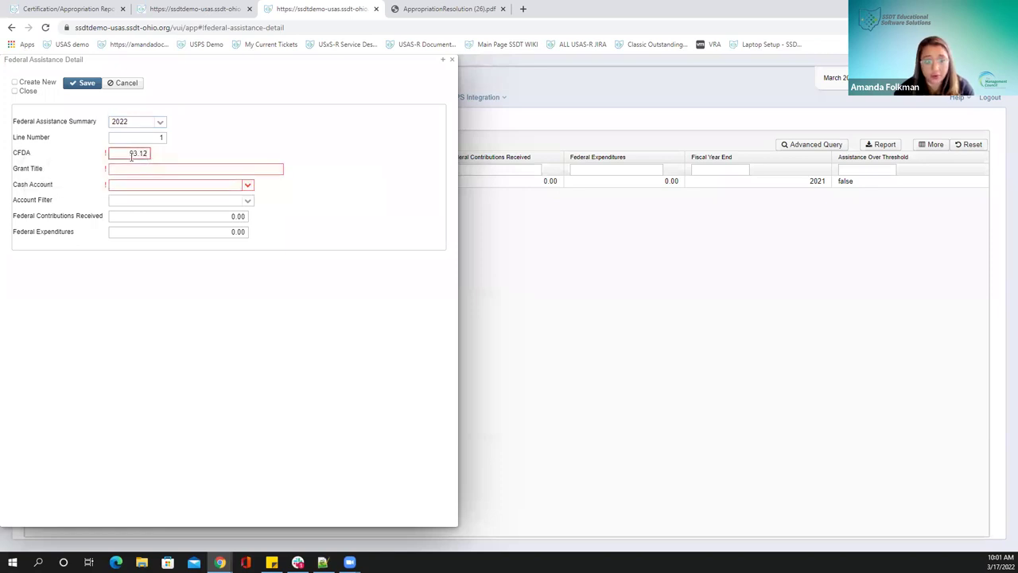
type("0")
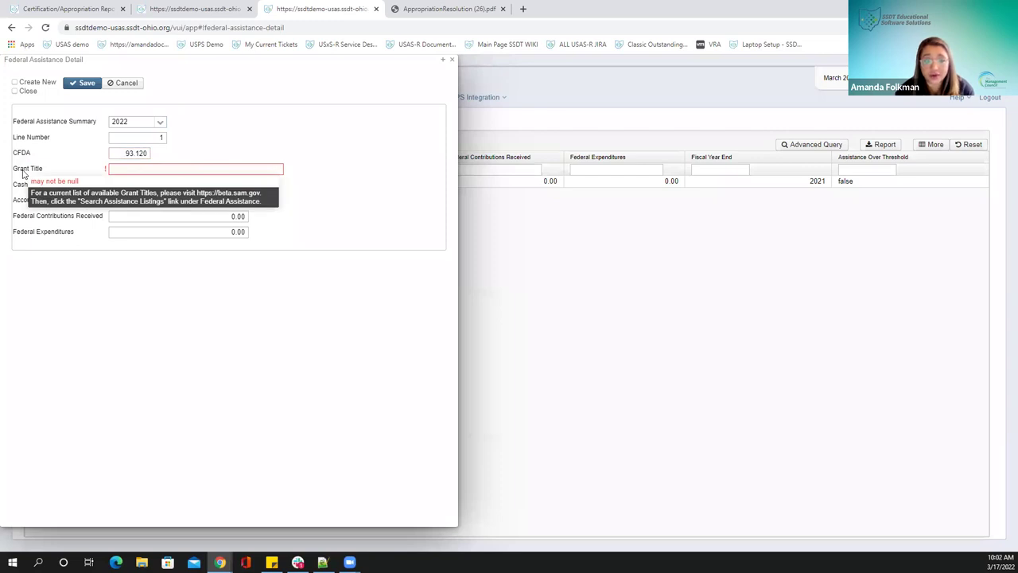
left_click(146, 167)
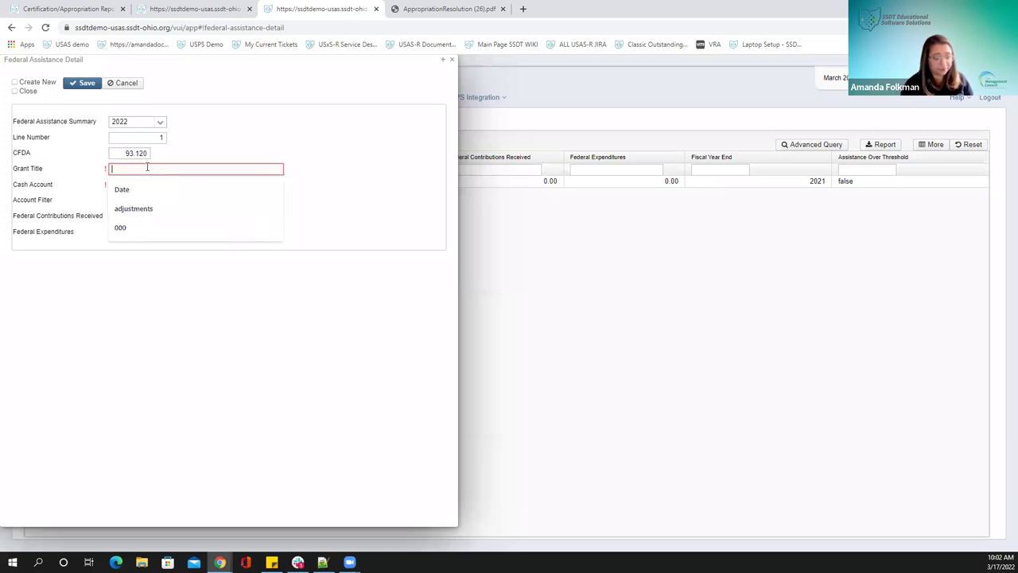
type("Example Grant")
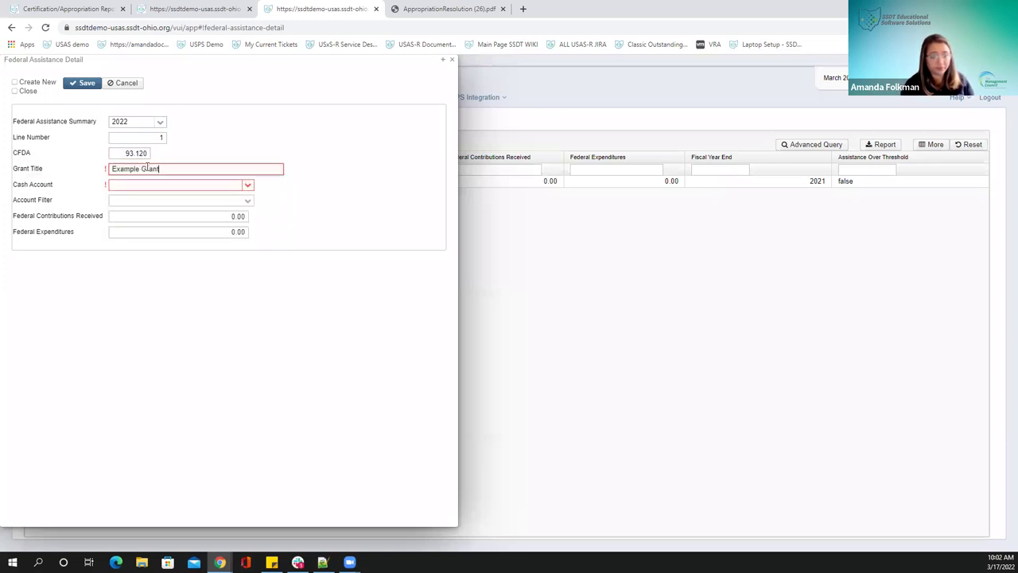
Select cash account 506-9912 - RACE TO THE TOP for the grant detail
left_click(247, 184)
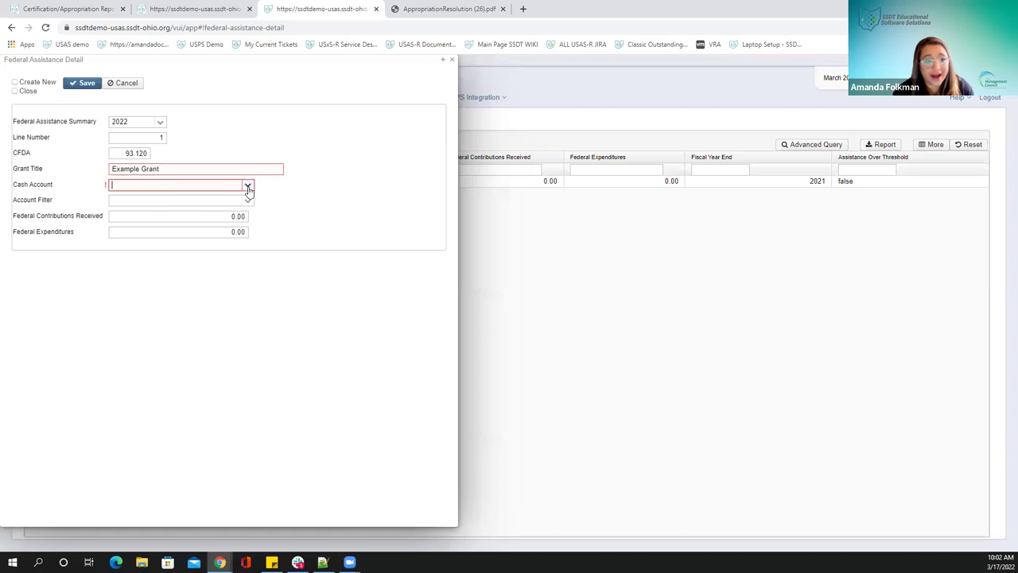
scroll(140, 259, "down", 10)
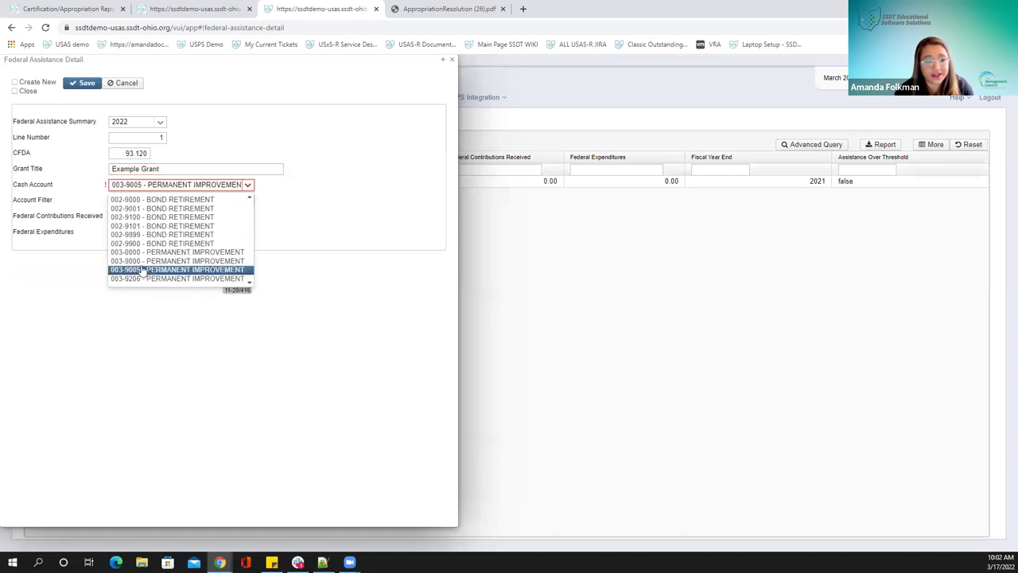
scroll(142, 272, "down", 5)
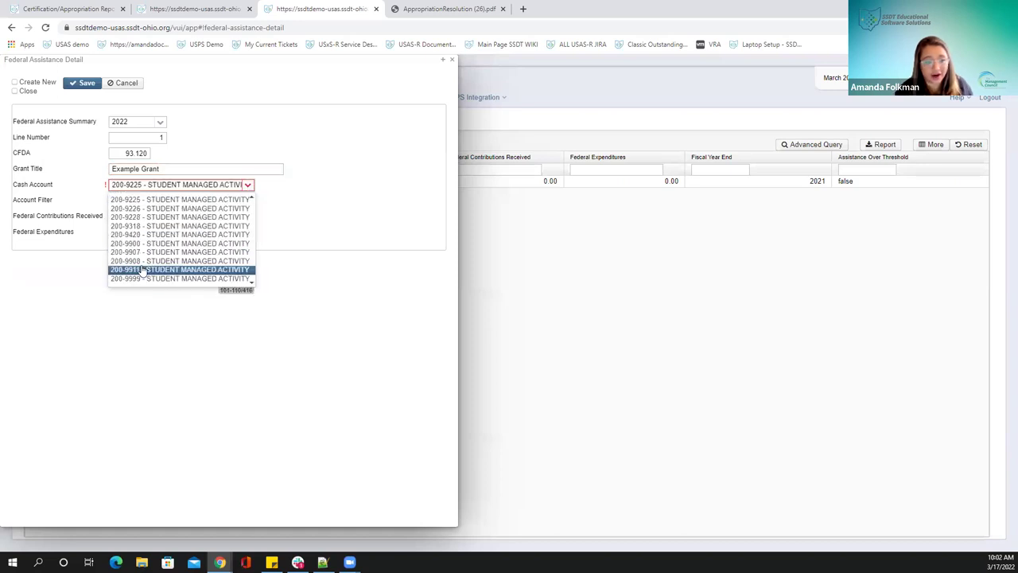
left_click(409, 208)
left_click(202, 185)
type("5")
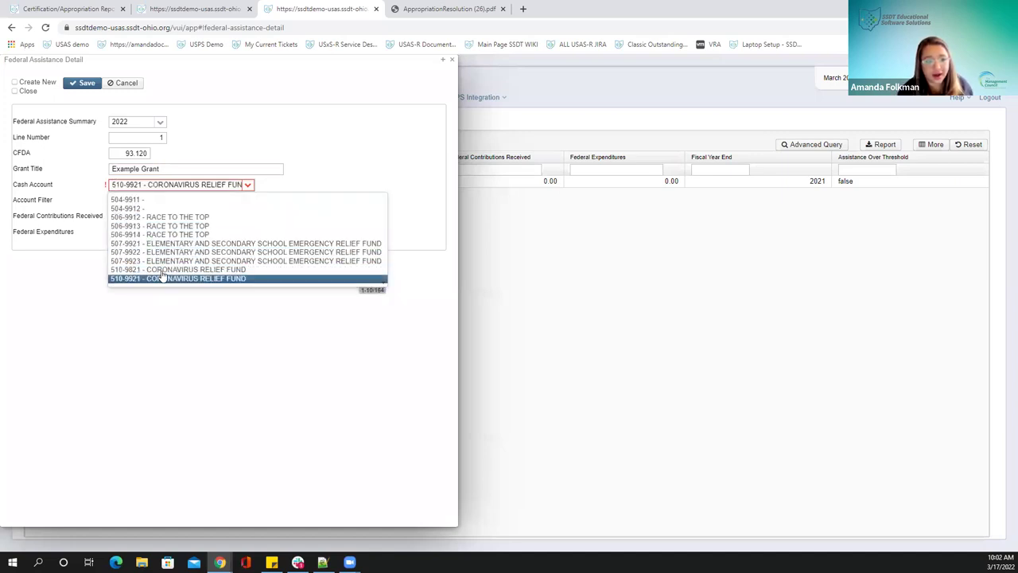
left_click(178, 217)
left_click(312, 188)
key("Tab")
key("Tab")
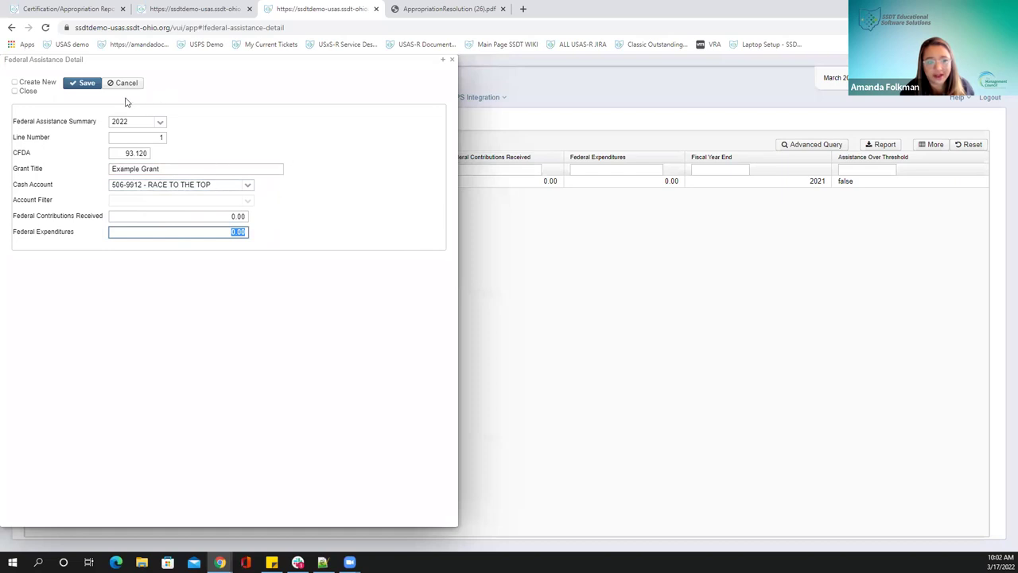
Enter 96,583 contributions received and 144 expenditures, then save and close the detail
left_click(234, 216)
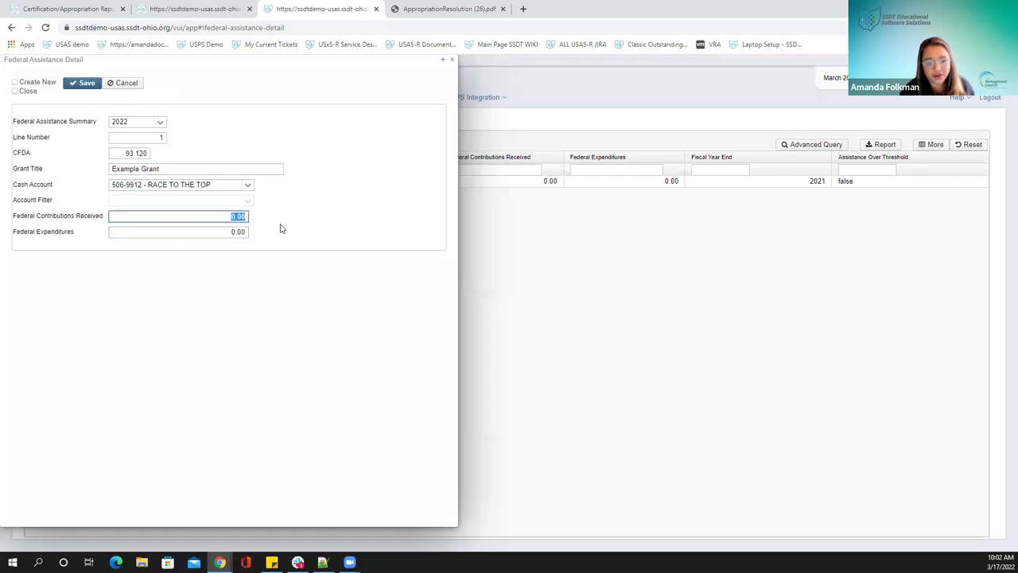
key("BackSpace")
type("96583")
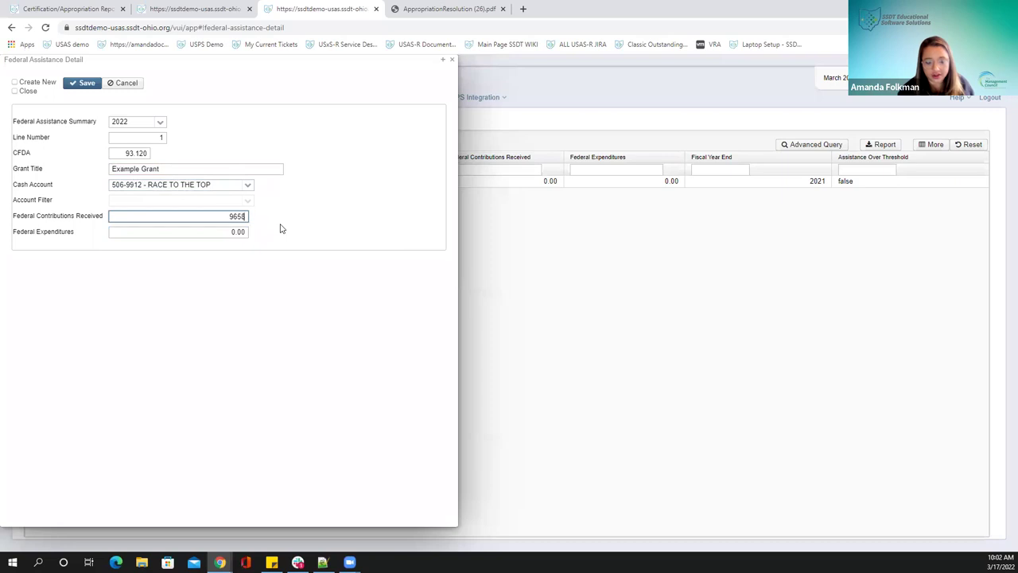
key("Tab")
type("144")
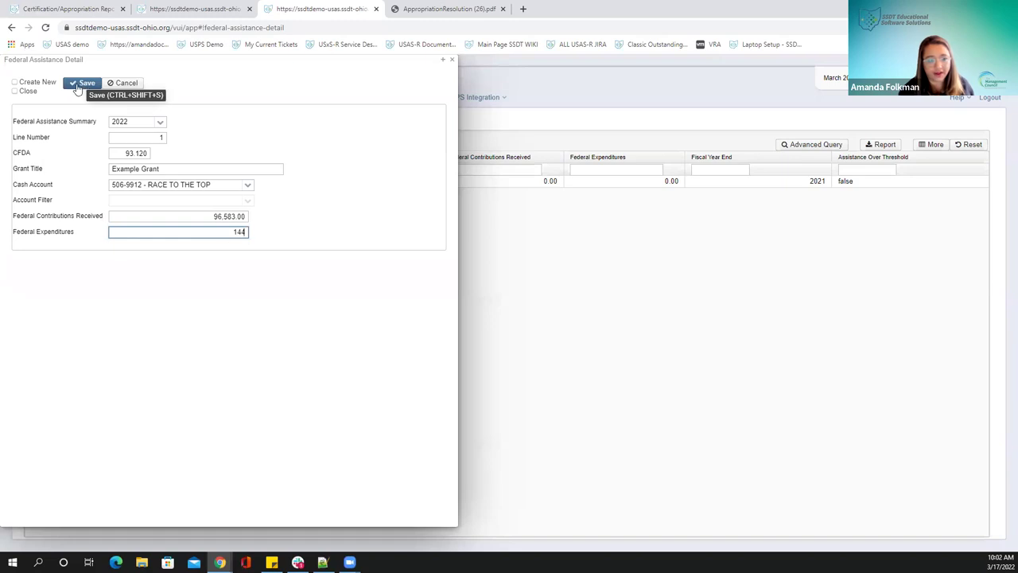
left_click(83, 84)
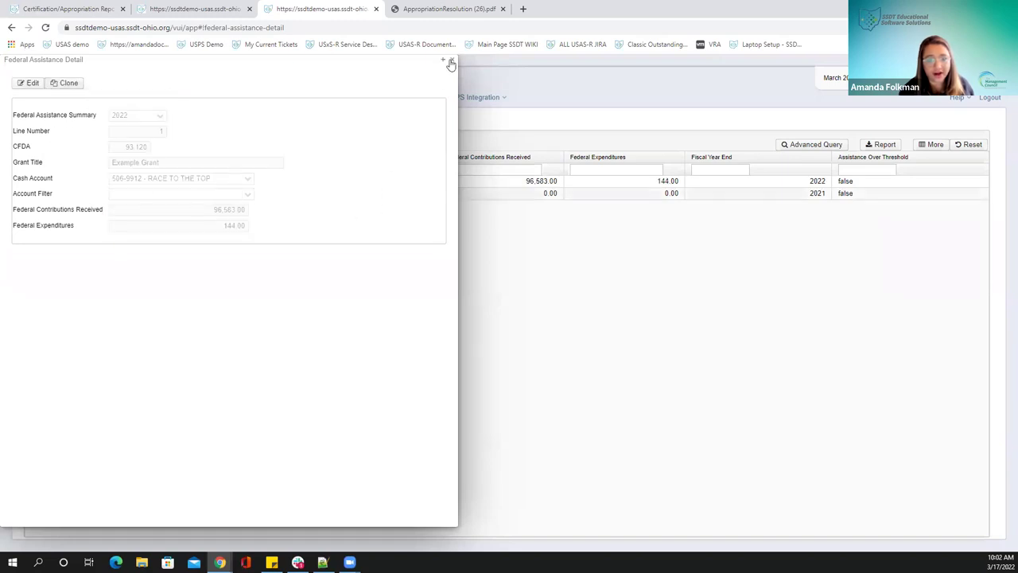
left_click(451, 61)
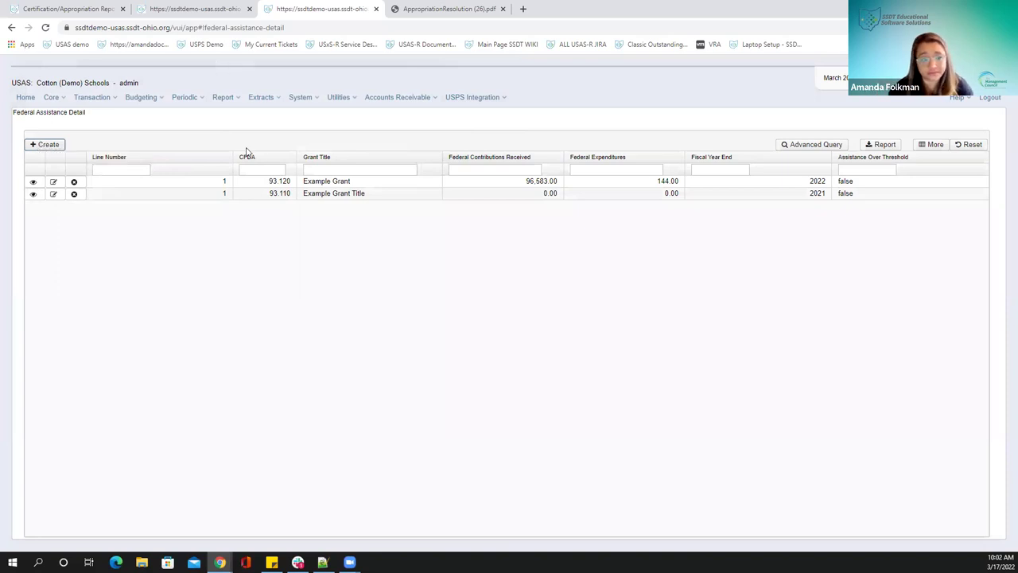
Choose Periodic > Civil Proceedings to view its still-empty list
left_click(184, 99)
left_click(205, 148)
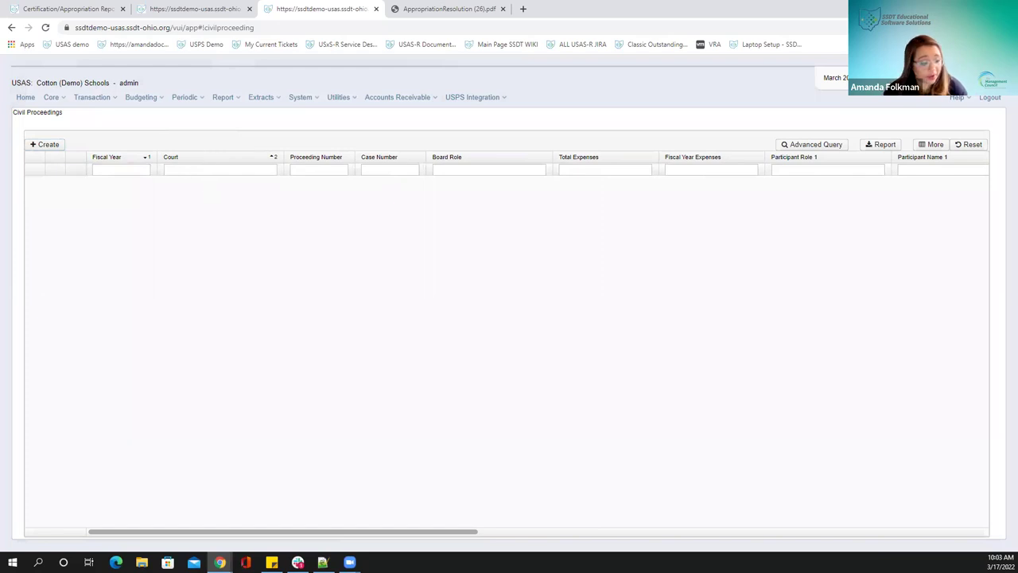
left_click(298, 562)
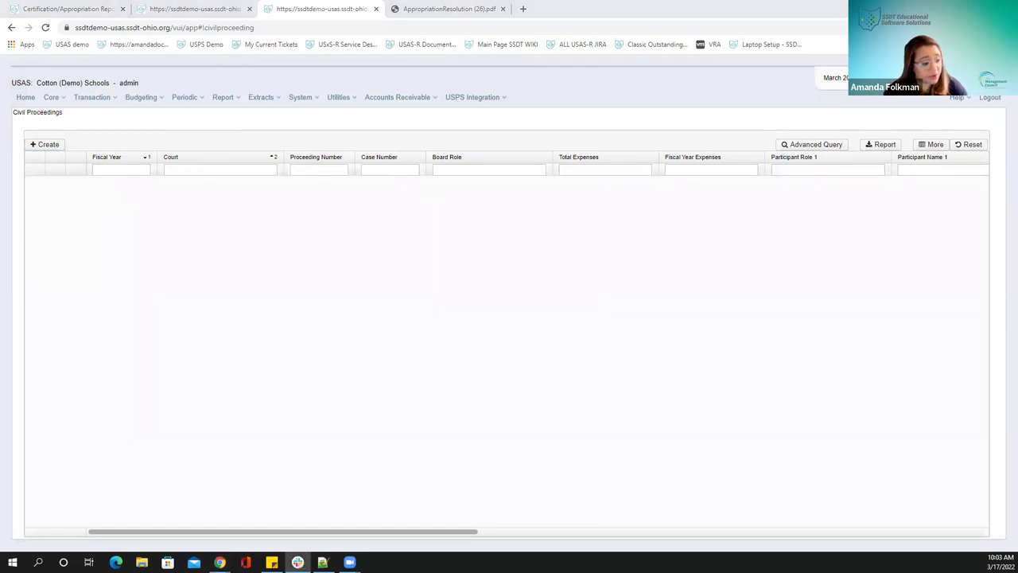
left_click(313, 132)
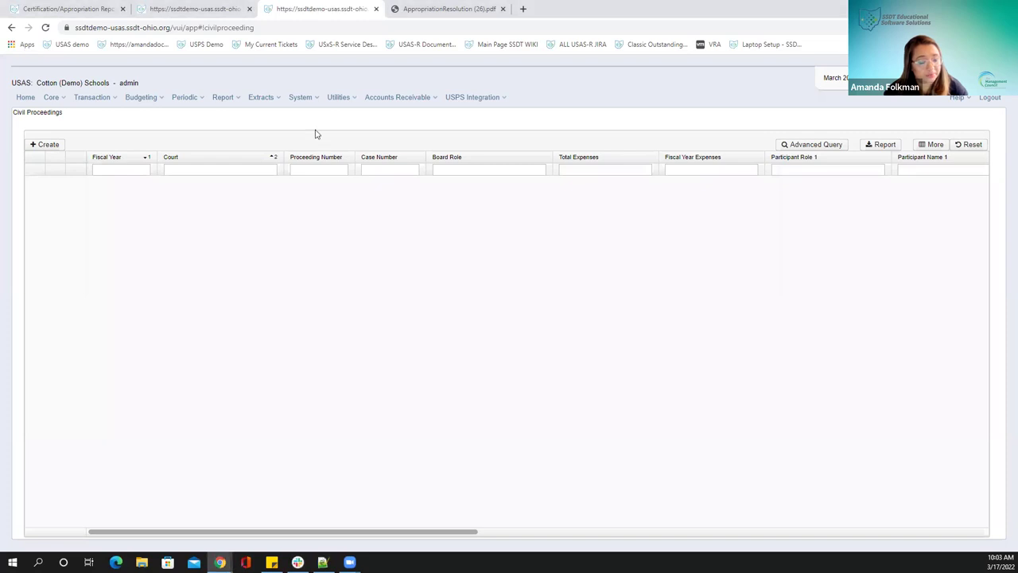
left_click(40, 144)
type("2022")
left_click(124, 132)
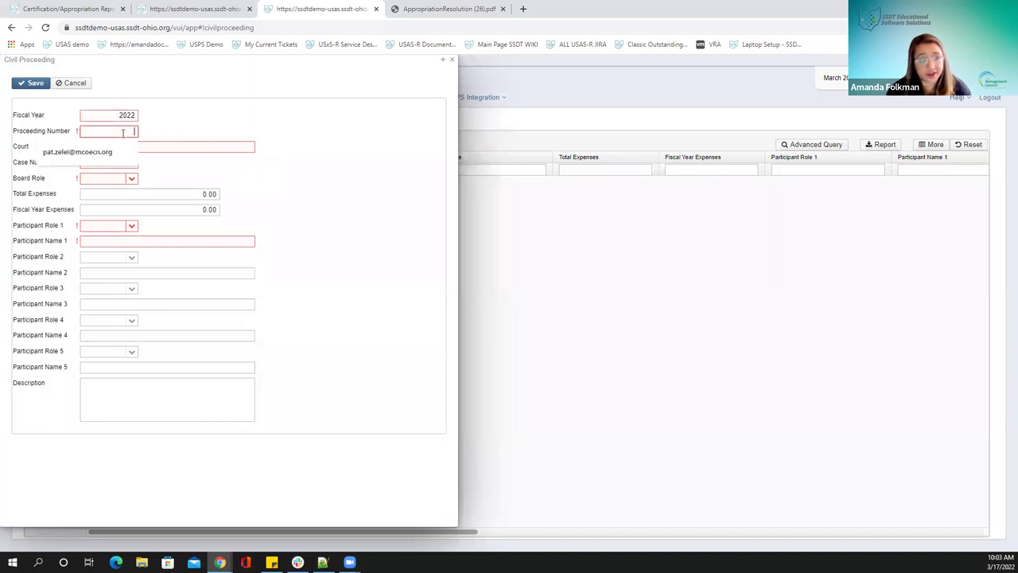
left_click(181, 144)
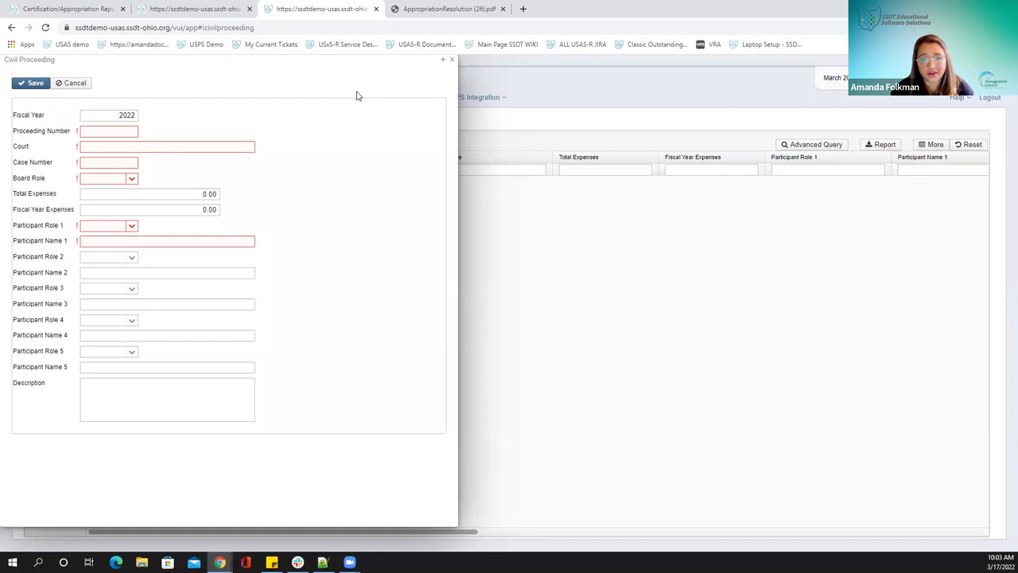
key("Escape")
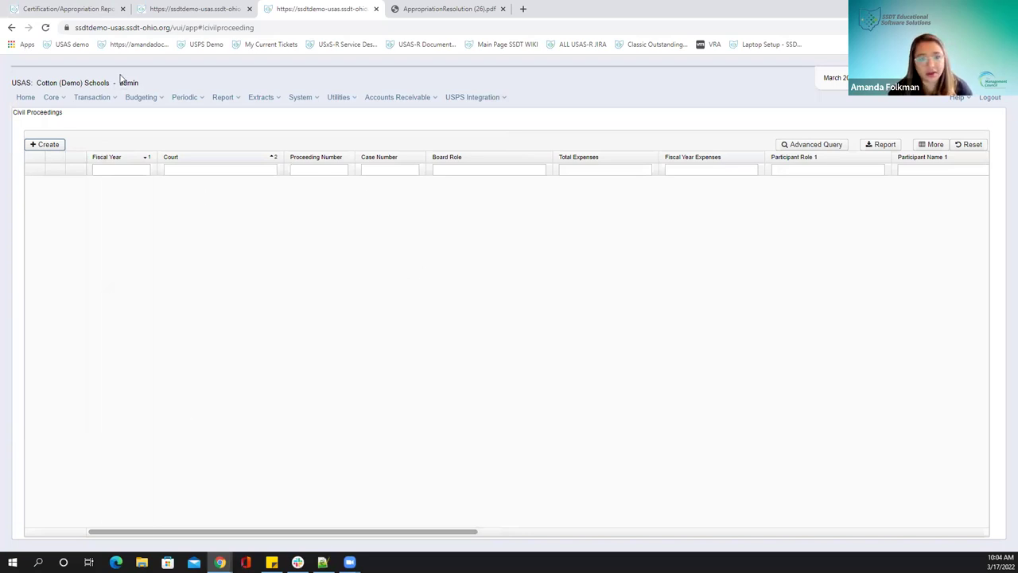
Go to Periodic > Building Profiles and start a new building profile form
left_click(185, 99)
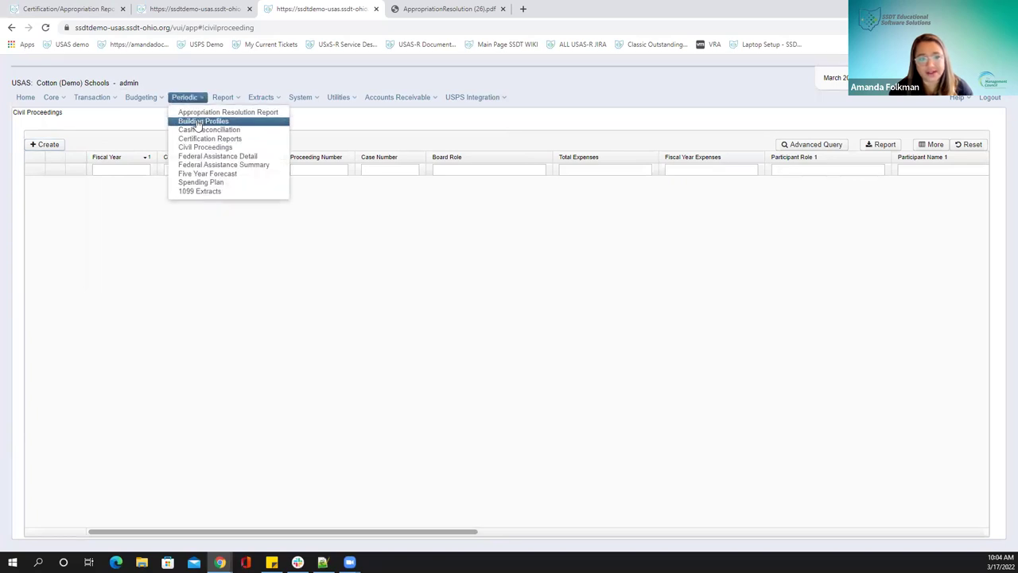
left_click(199, 122)
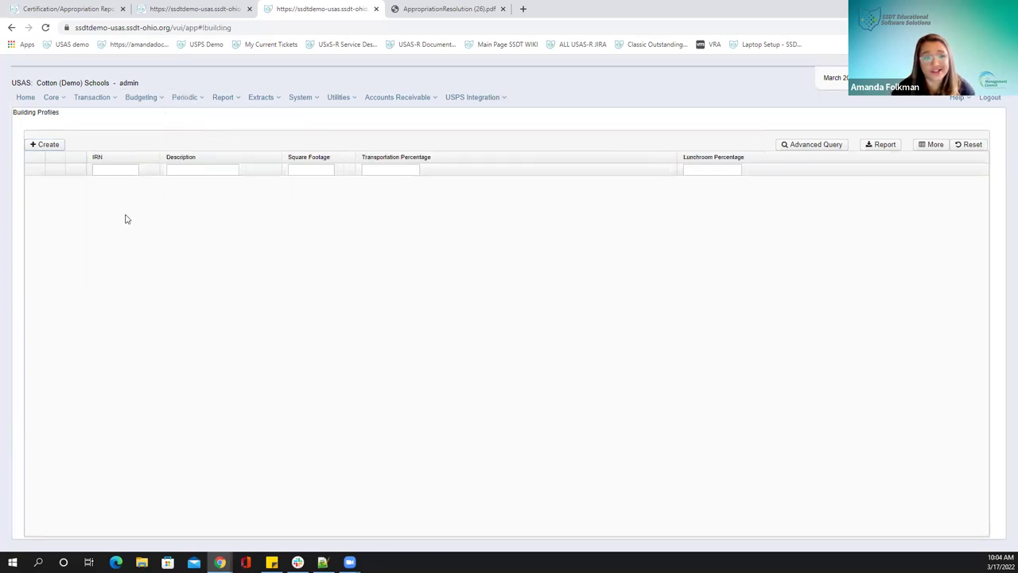
left_click(46, 145)
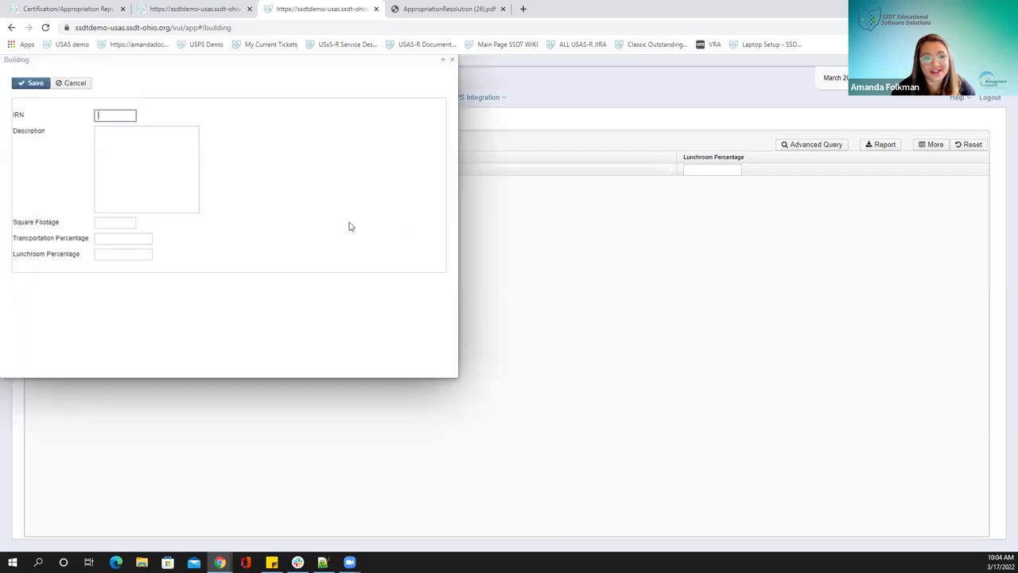
left_click_drag(155, 61, 457, 156)
Enter IRN 112345, High School, 1,324 sq ft, 50% transportation and lunchroom, then save
left_click(427, 208)
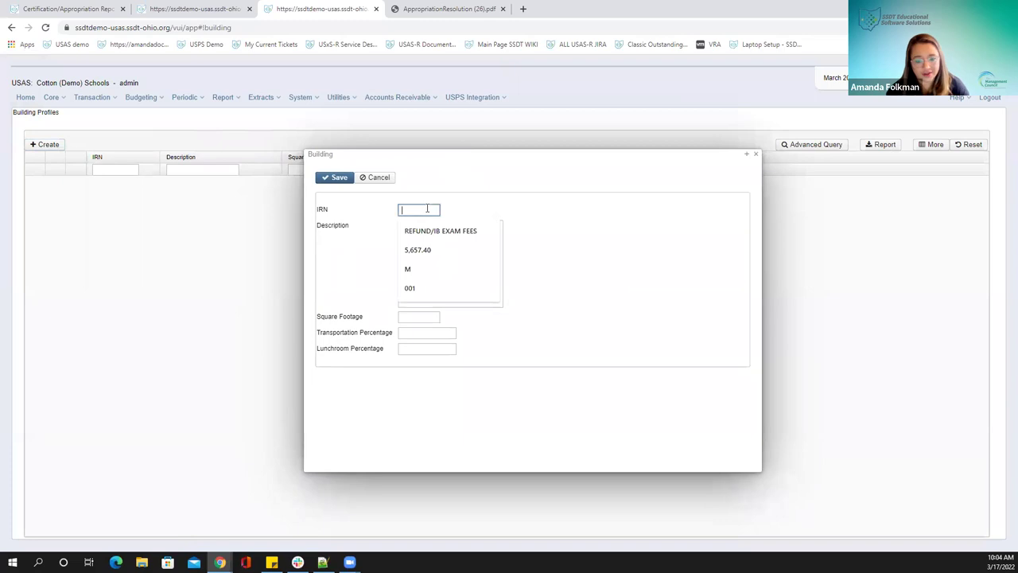
type("1123")
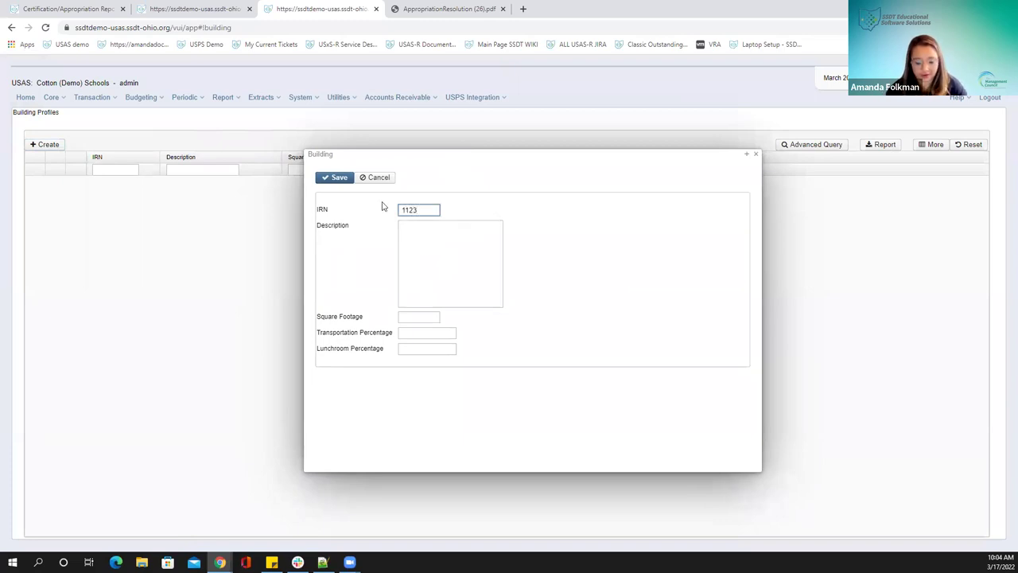
type("45")
left_click(441, 253)
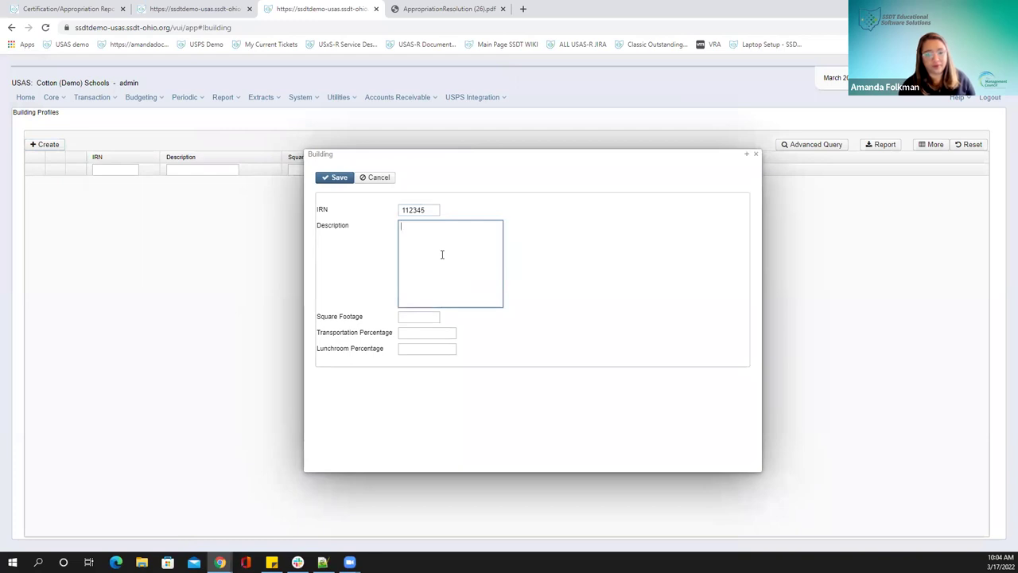
type("High School")
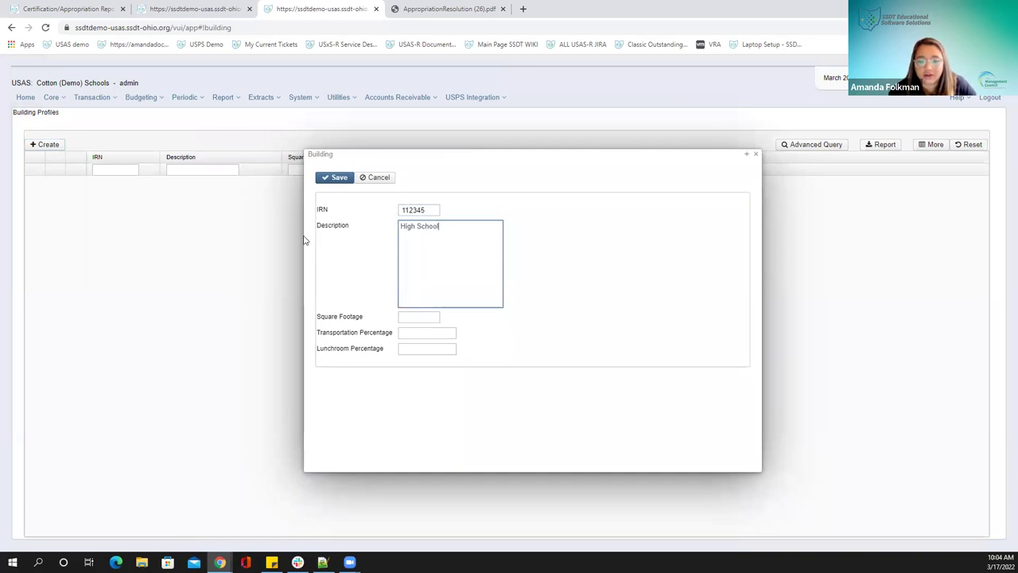
left_click(414, 316)
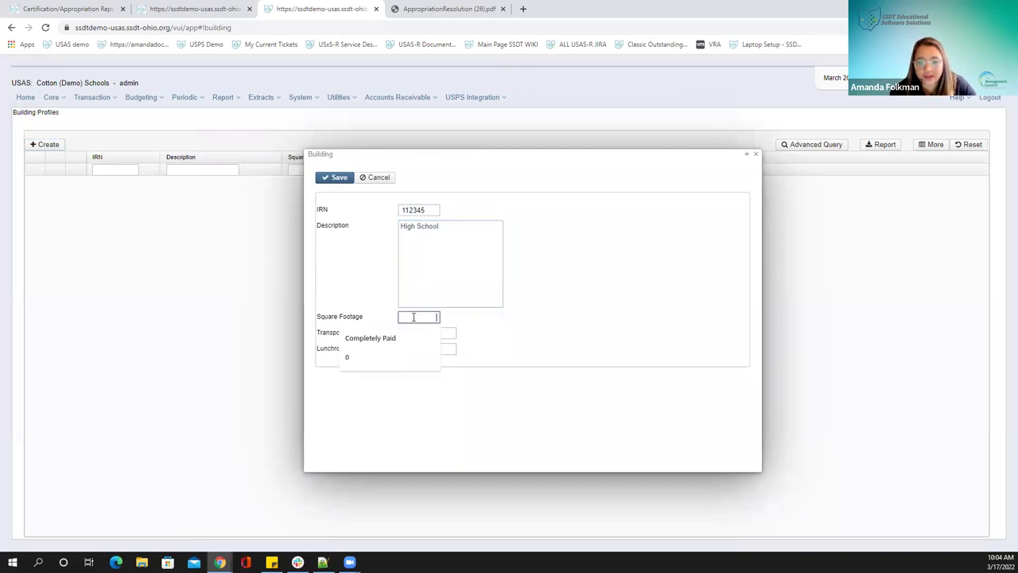
type("1324")
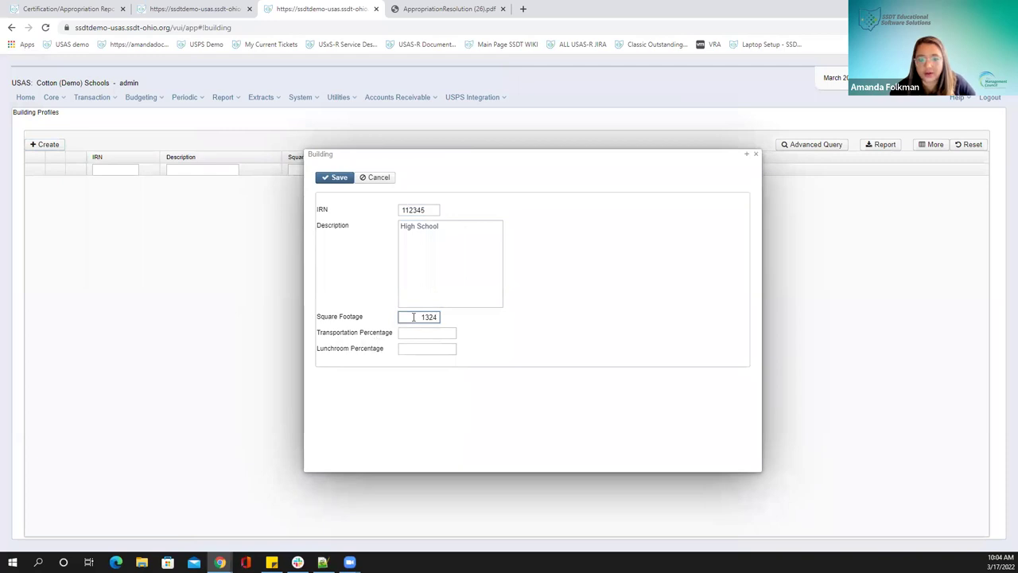
left_click(428, 333)
type("50")
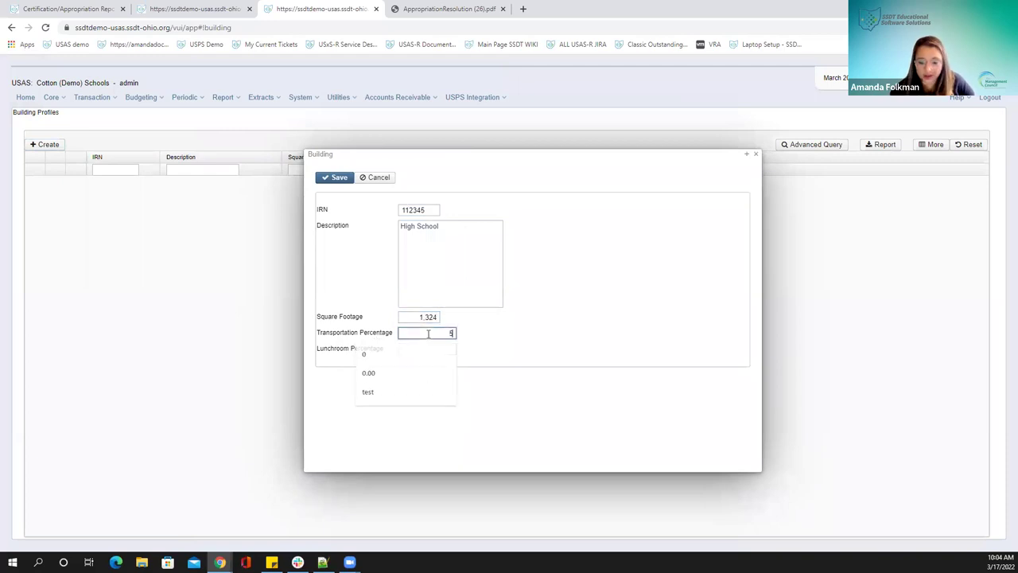
left_click(440, 350)
type("50")
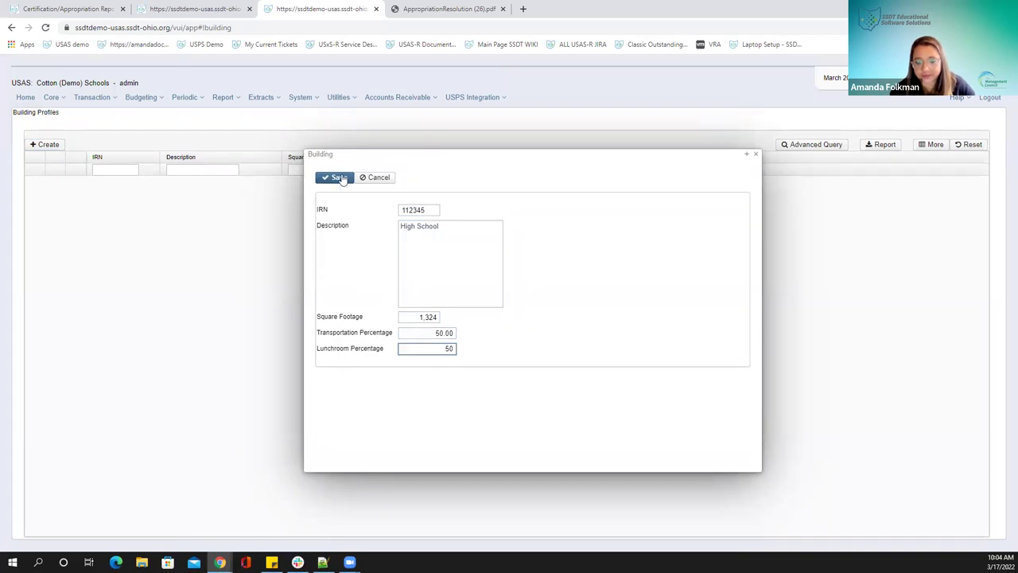
left_click(340, 178)
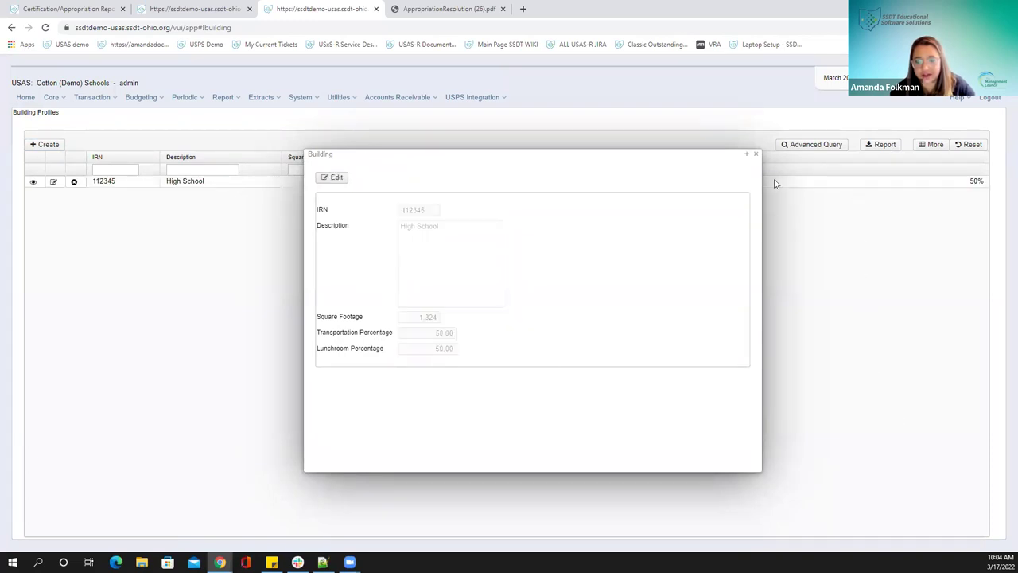
left_click(756, 155)
Fill a new building form with 456789, Middle School, 12,546 sq ft, 50 and 50 percentages, then save
left_click(48, 145)
type("456789")
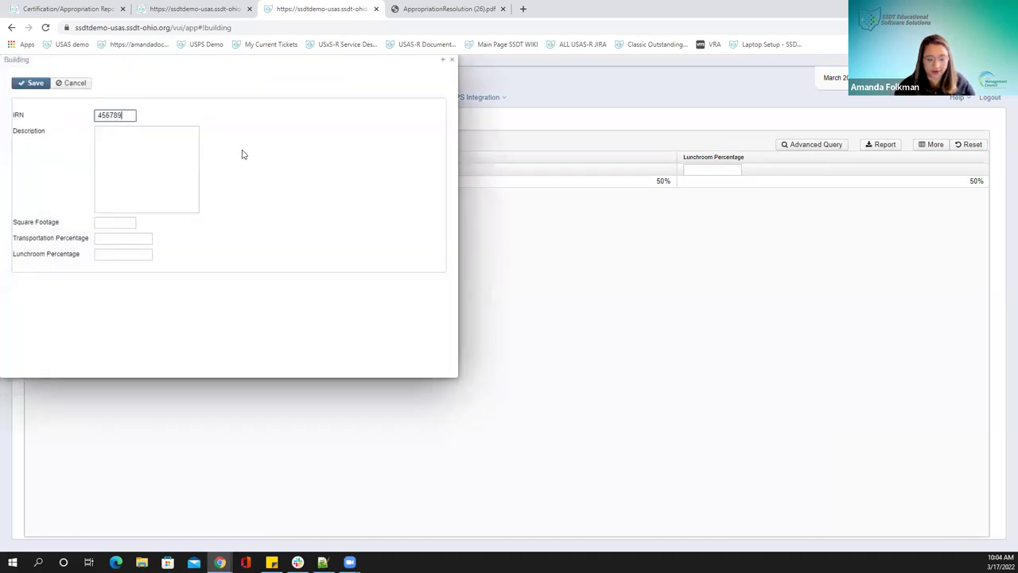
key("Tab")
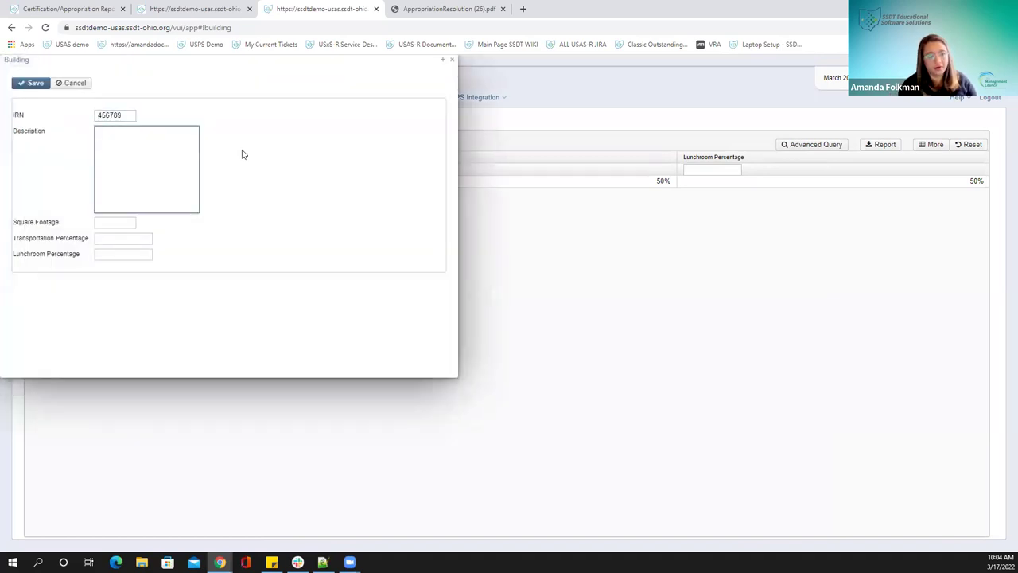
type("Middle S")
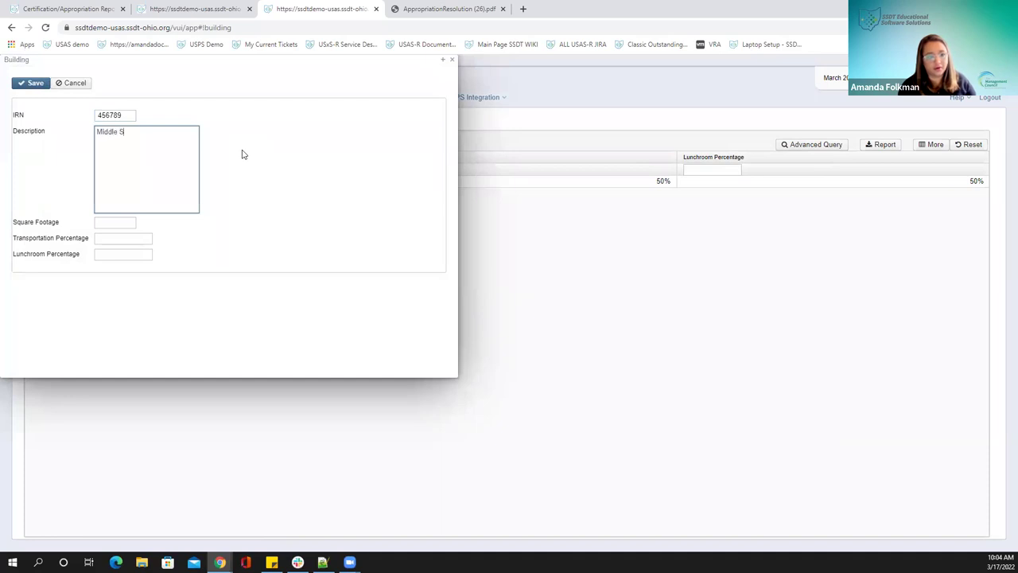
type("chool")
key("Tab")
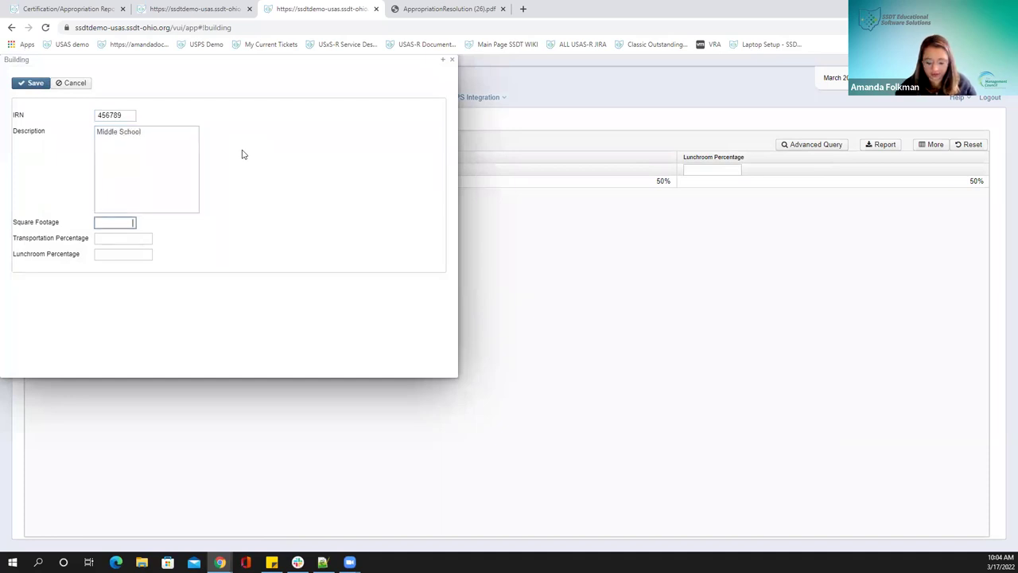
type("12,546")
key("Tab")
type("50")
key("Tab")
type("50")
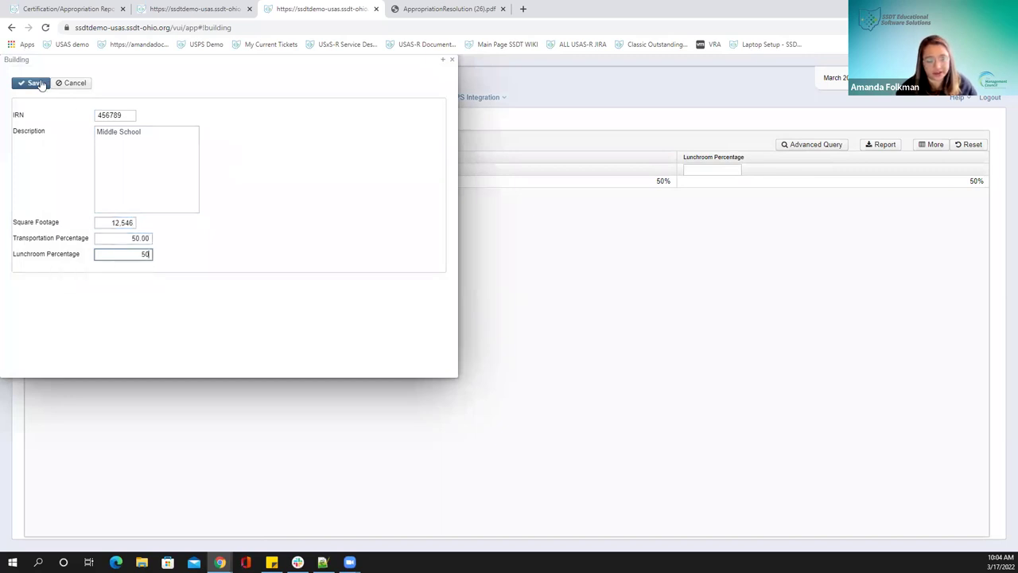
left_click(37, 84)
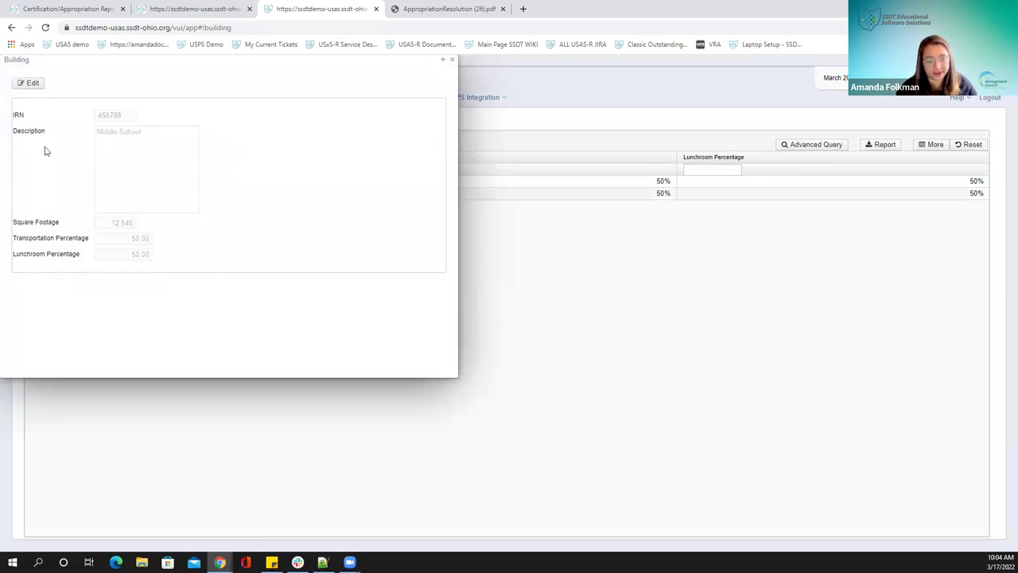
Close the saved Middle School record to return to the Building Profiles list
left_click(451, 60)
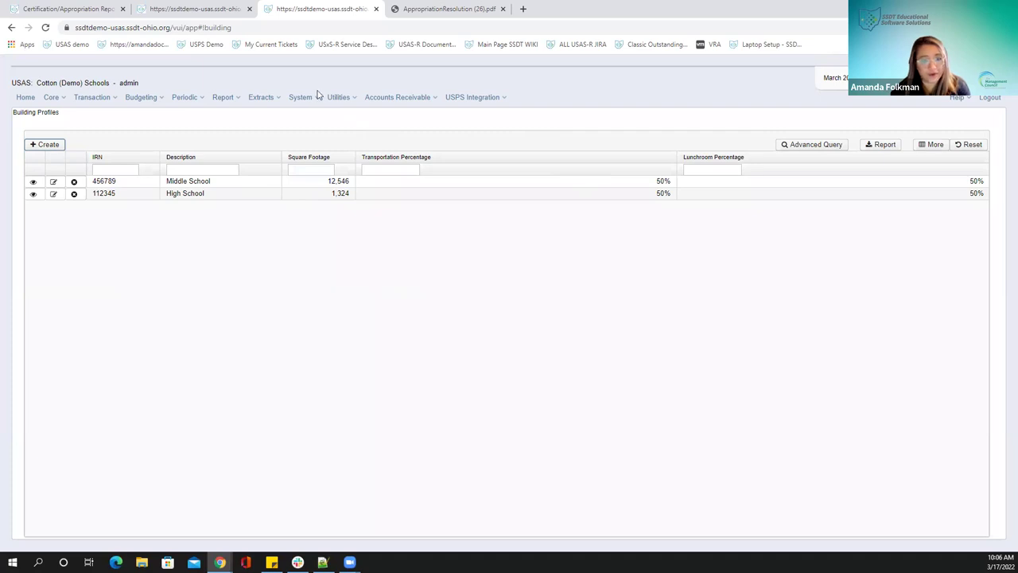
left_click(191, 98)
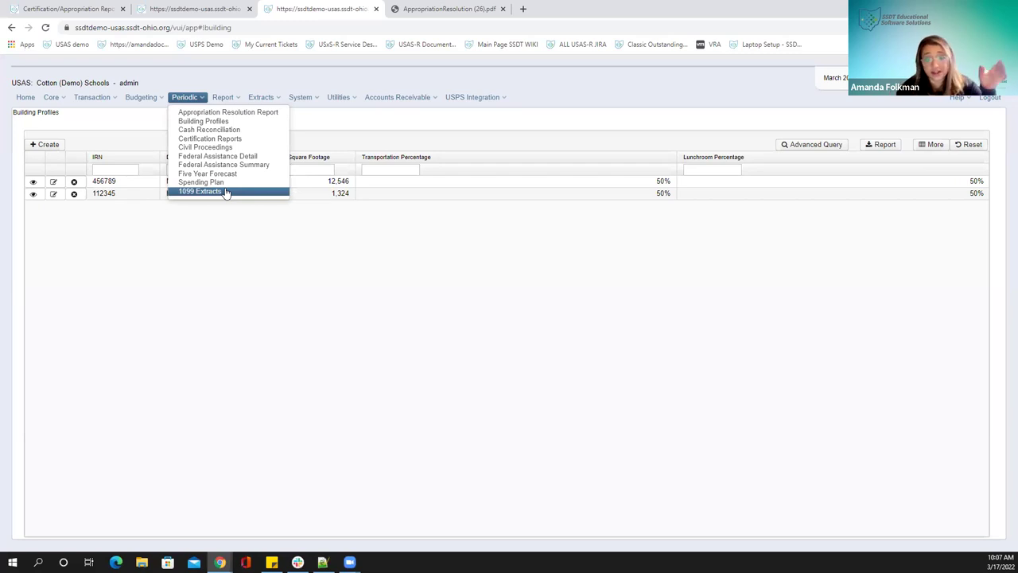
left_click(225, 193)
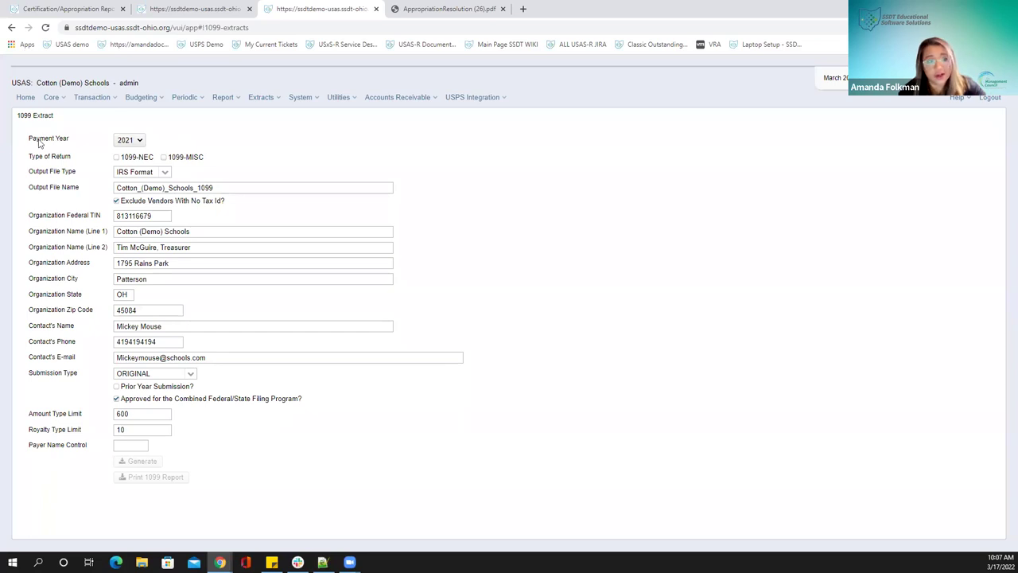
left_click(133, 141)
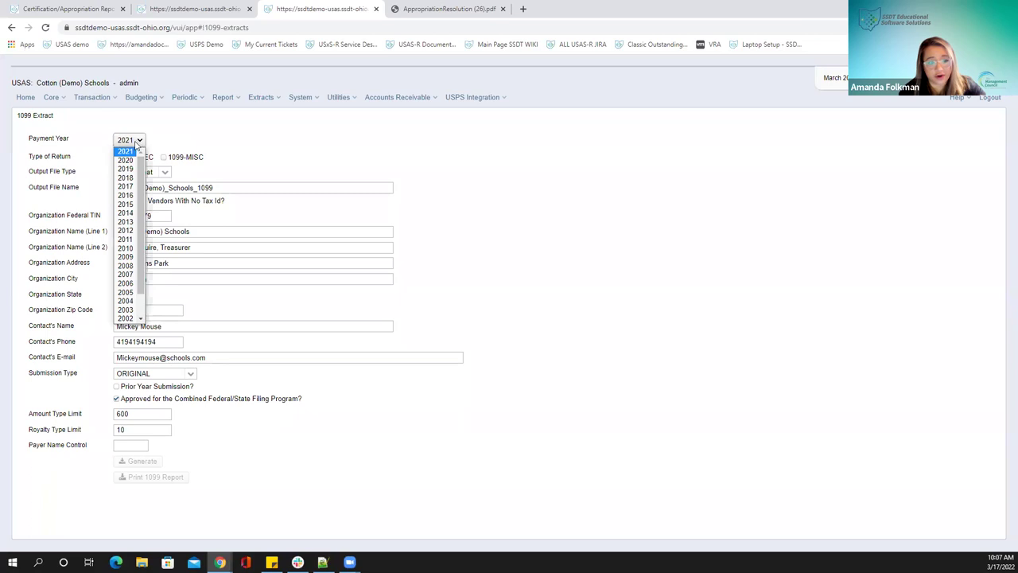
left_click(133, 143)
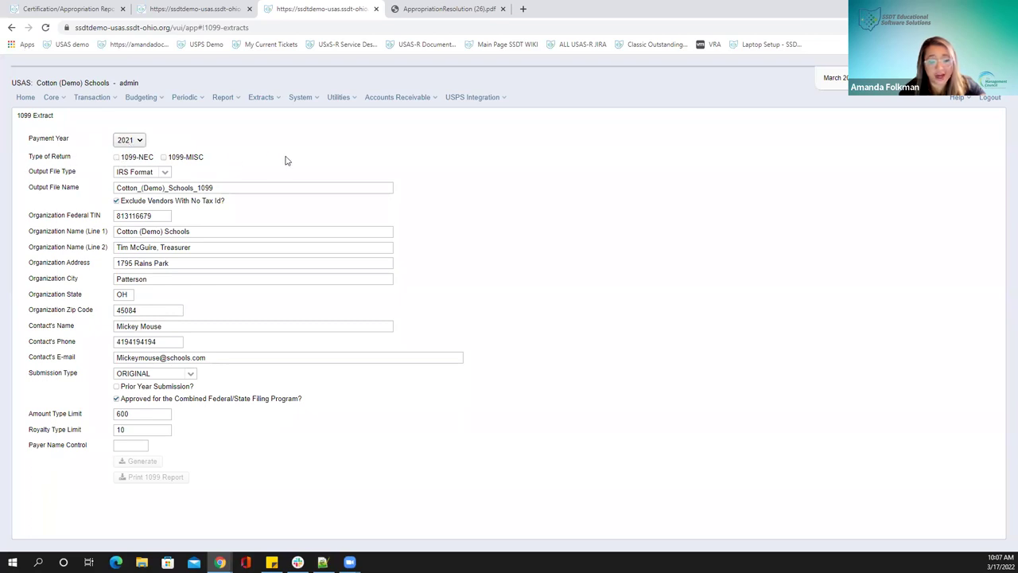
Leave IRS Format selected as the 1099 extract's output file type
left_click(163, 172)
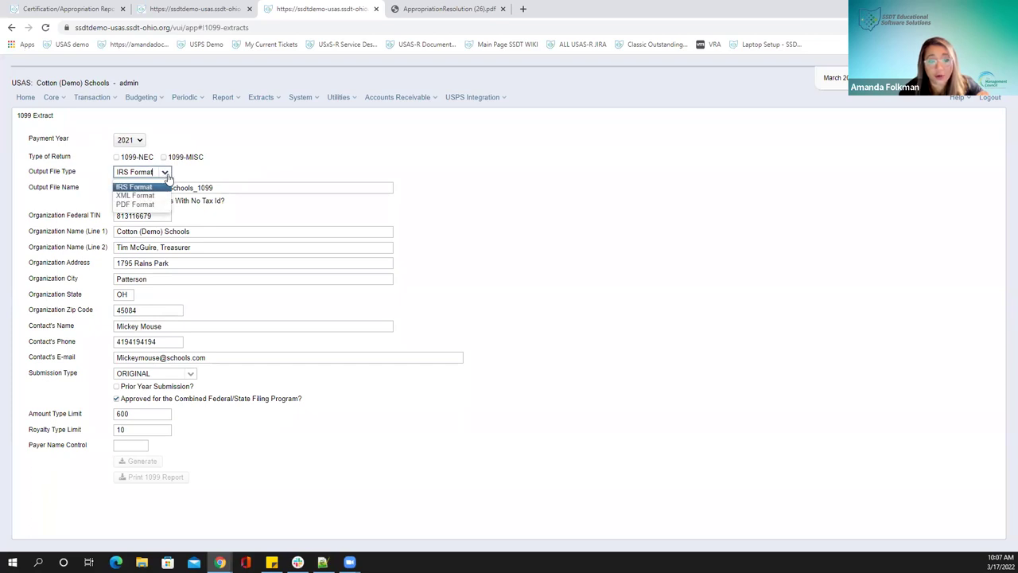
left_click(164, 174)
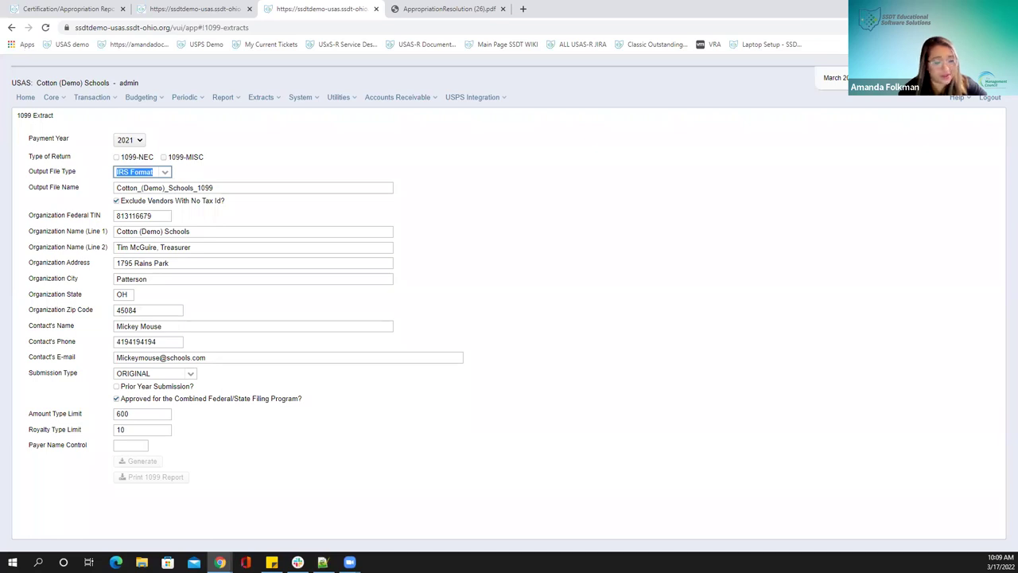
left_click(262, 100)
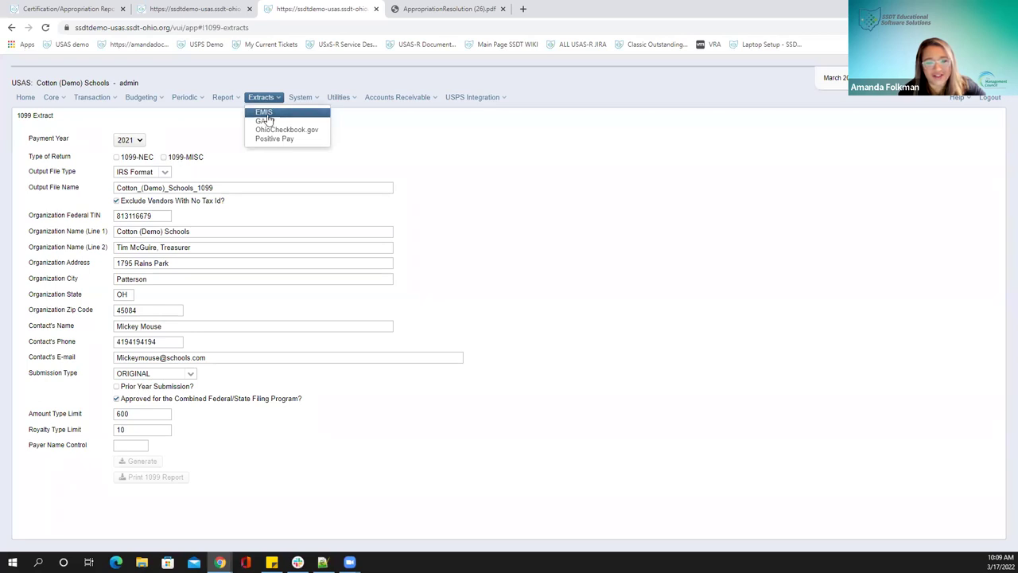
Go to Extracts > EMIS for Cotton (Demo) Schools, fiscal year 2023
left_click(266, 111)
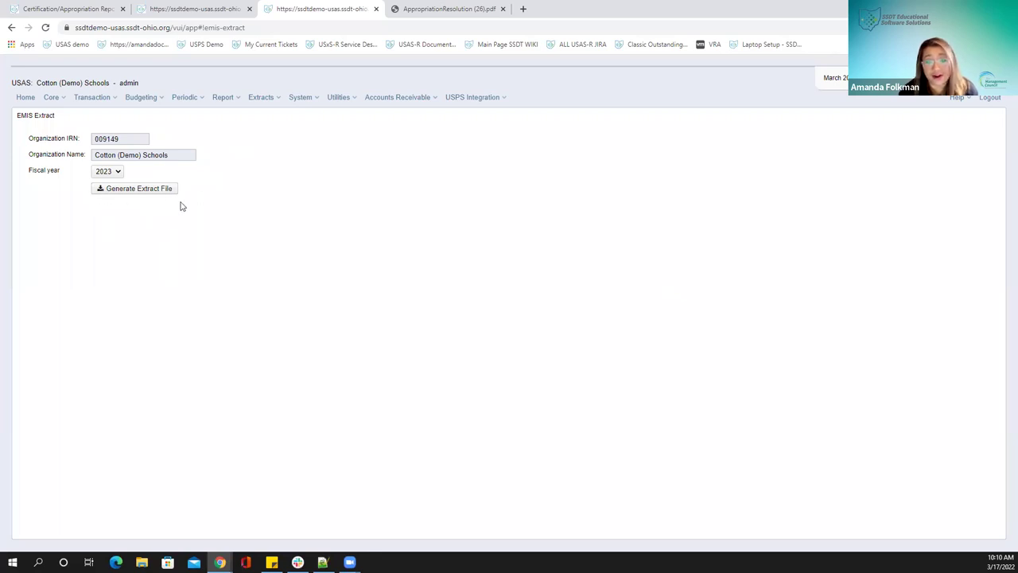
left_click(268, 98)
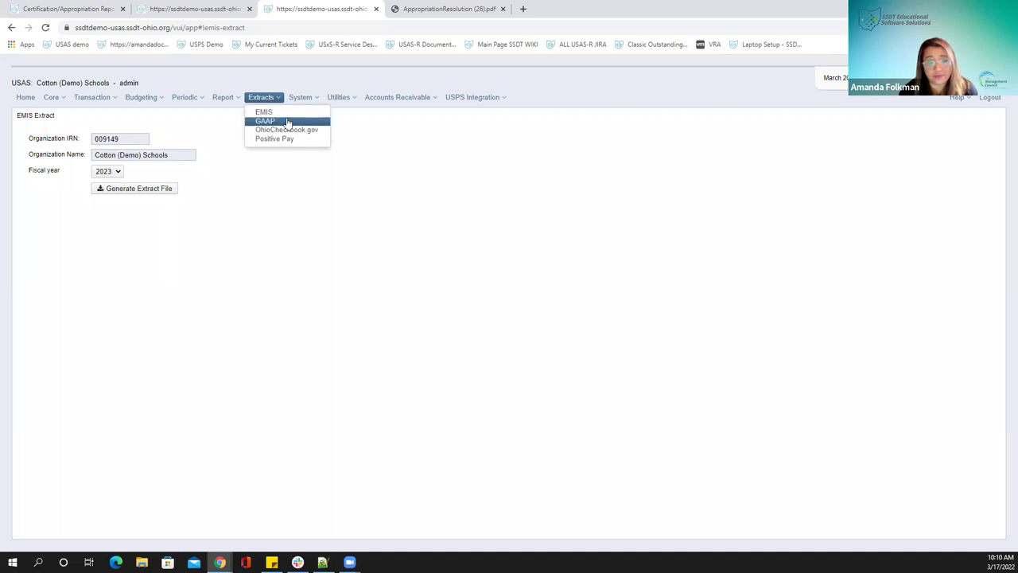
Open the GAAP export and change its fiscal year from 2023 to 2022
left_click(288, 122)
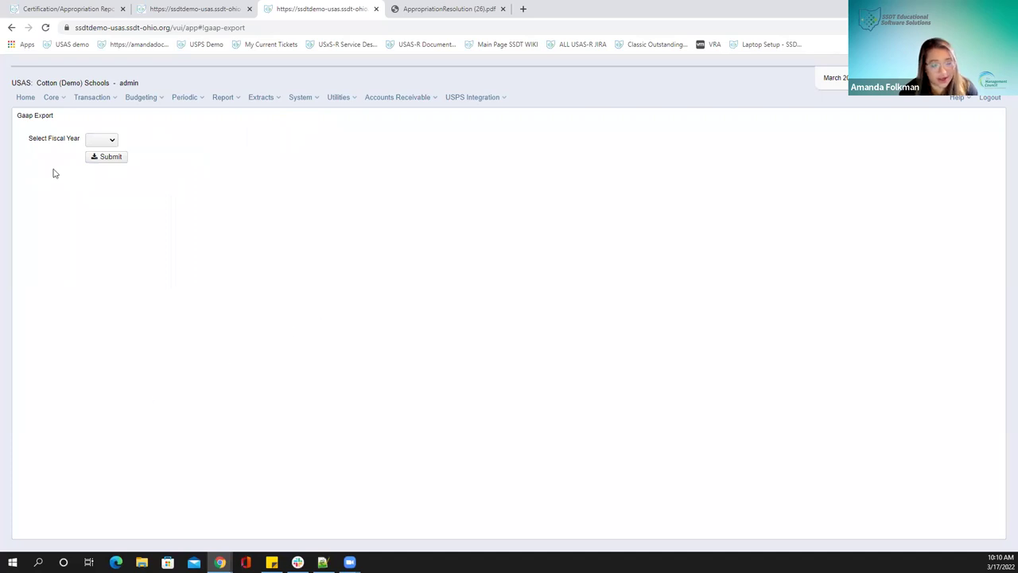
left_click(110, 140)
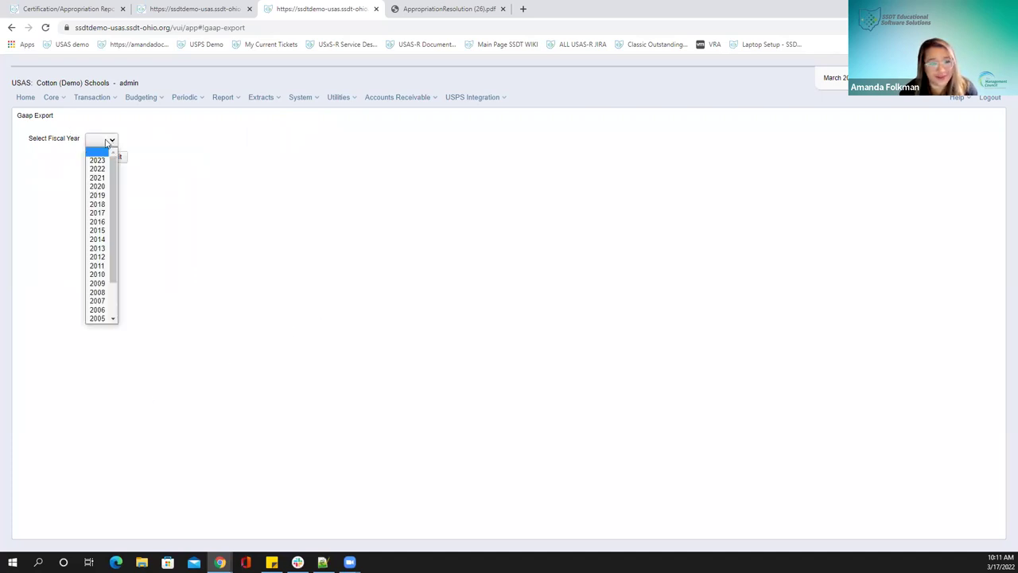
left_click(96, 160)
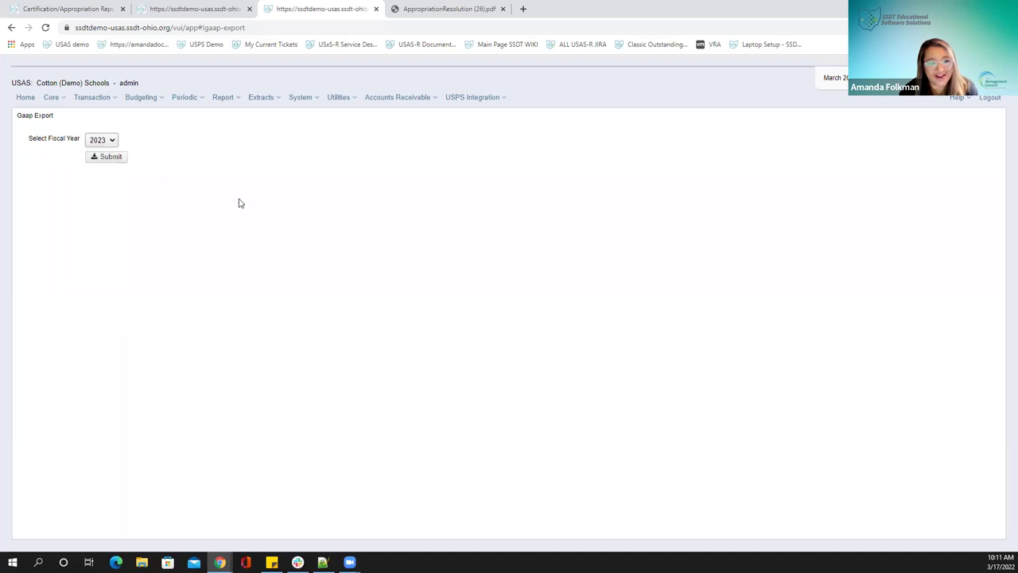
left_click(115, 140)
left_click(118, 160)
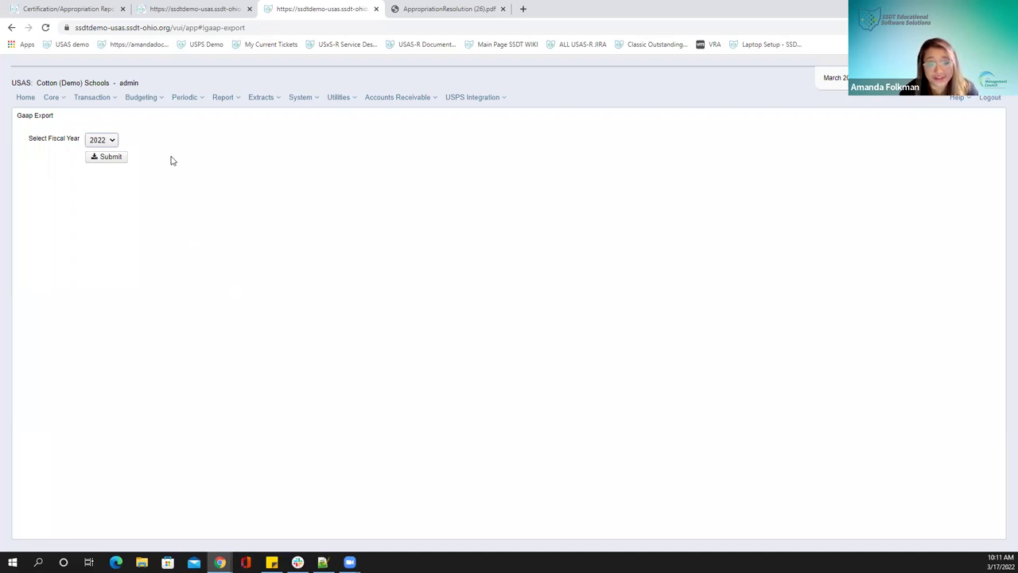
left_click(264, 100)
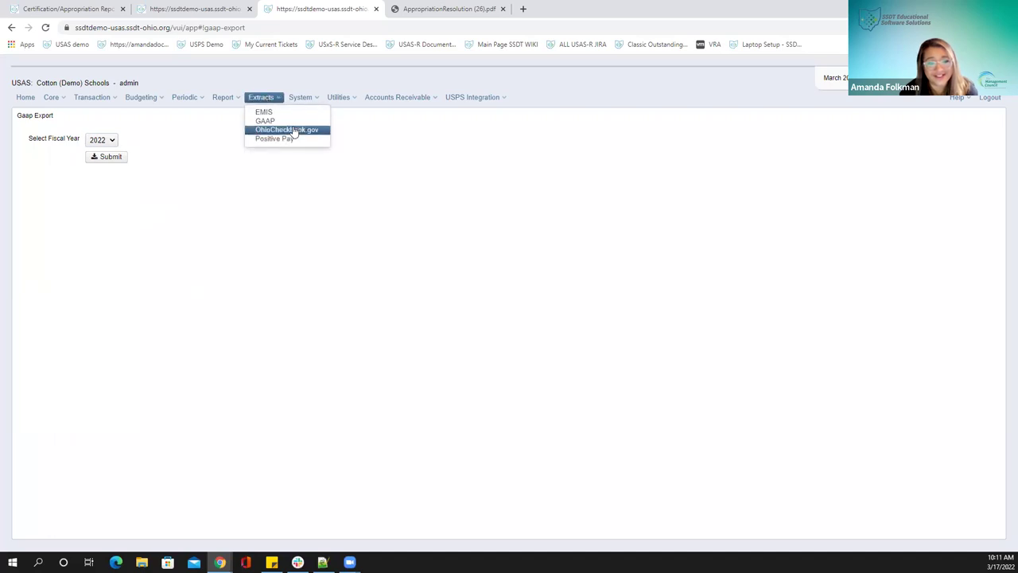
Go to the OhioCheckbook.gov extract, dated 3/1/22 to 3/31/22
left_click(287, 130)
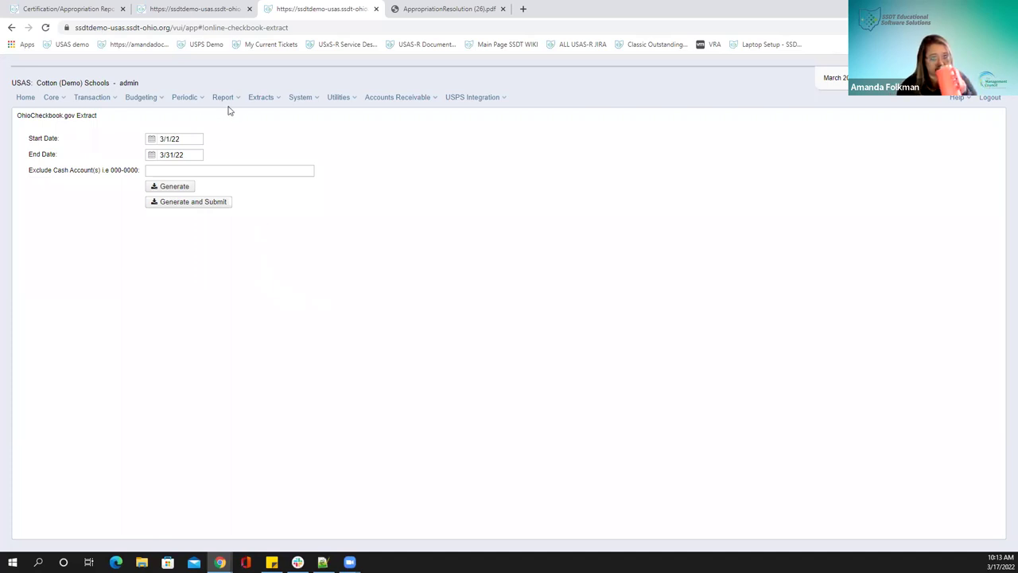
Open the Extracts menu from the OhioCheckbook.gov Extract page
left_click(264, 98)
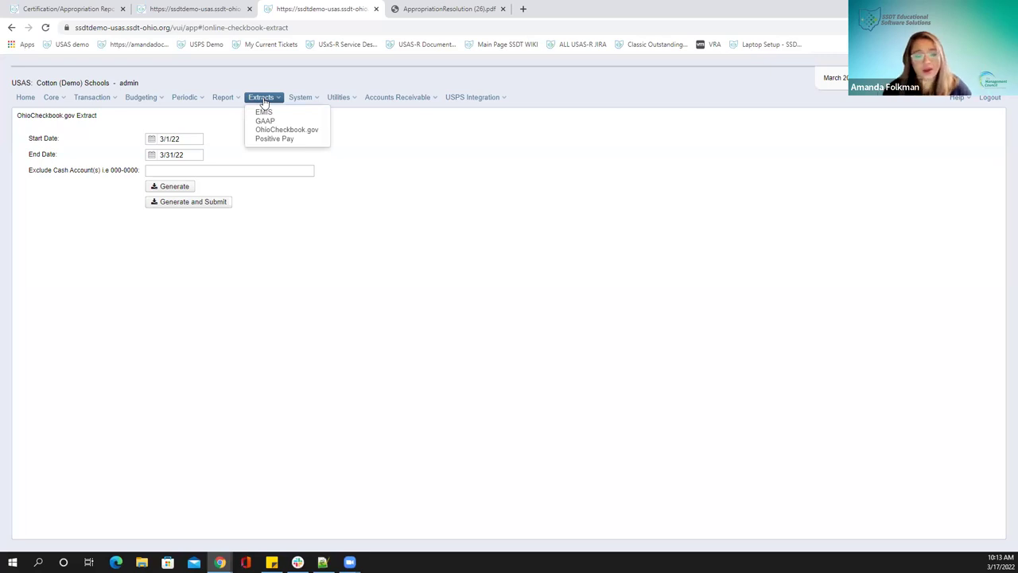
Open the Positive Pay extract and add four more field rows
left_click(280, 140)
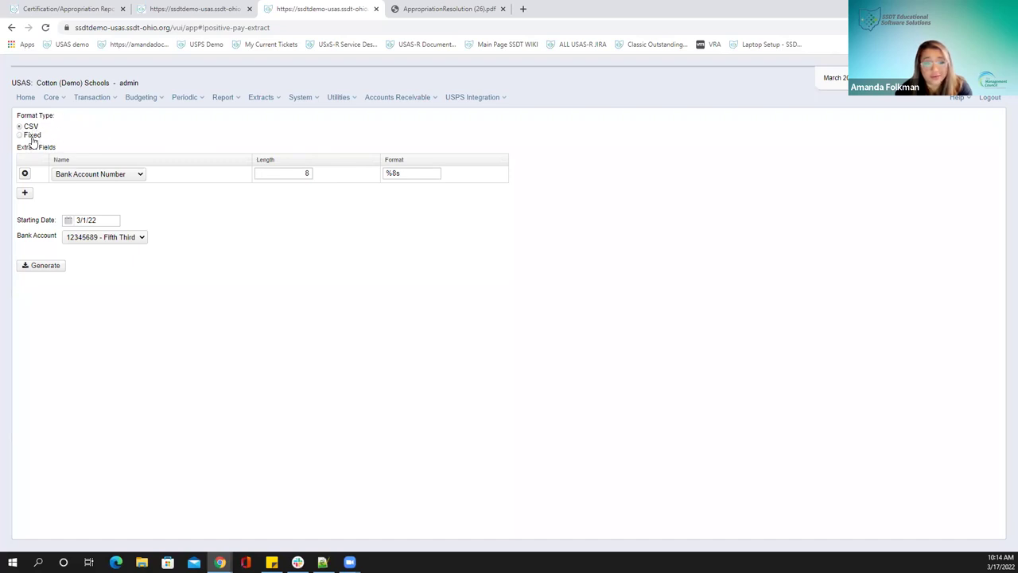
left_click(24, 193)
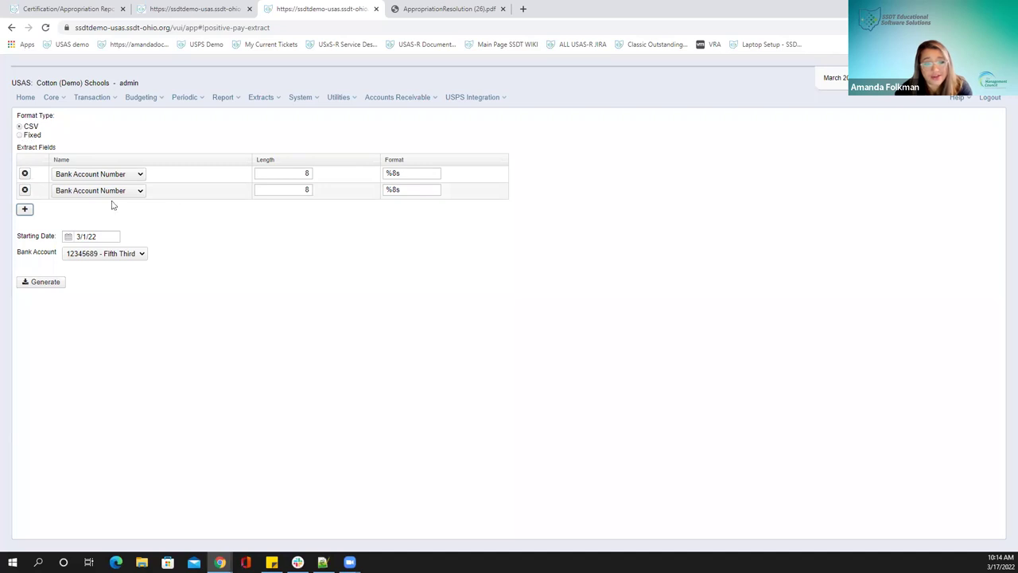
left_click(25, 211)
left_click(25, 227)
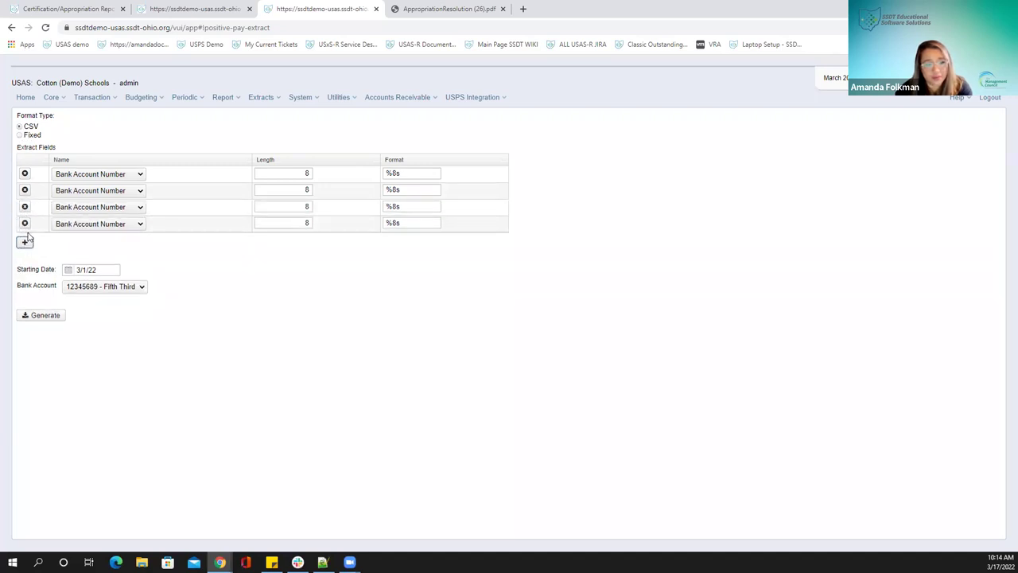
left_click(24, 244)
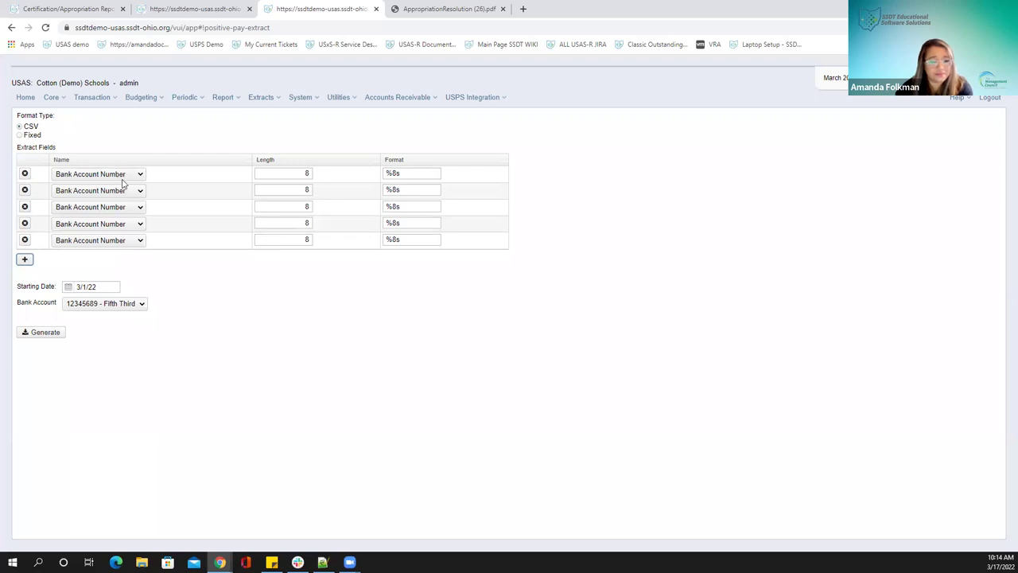
Set field rows 2–5 to Check Number, Payee, Check Date and Check Amount
left_click(92, 193)
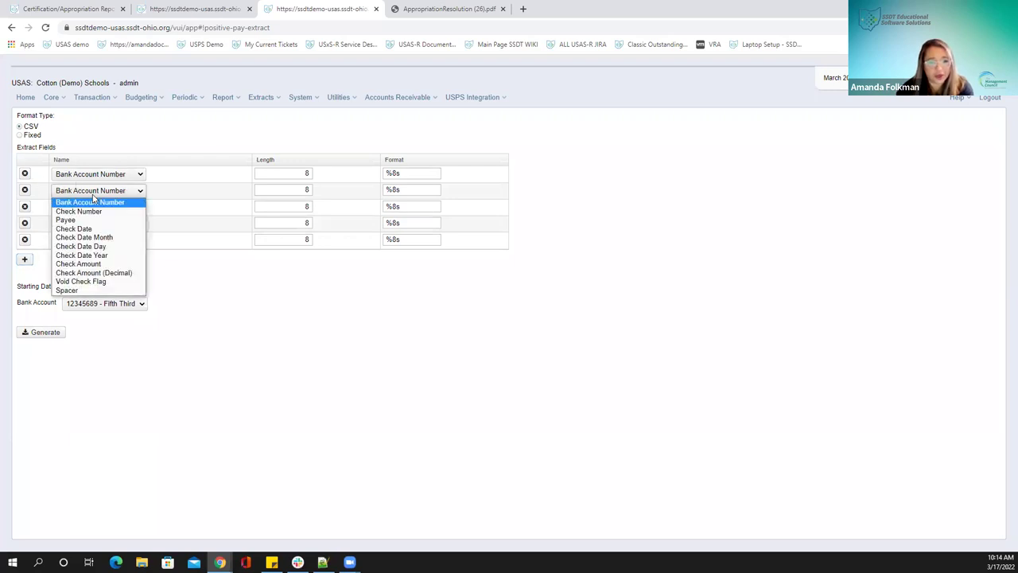
left_click(92, 212)
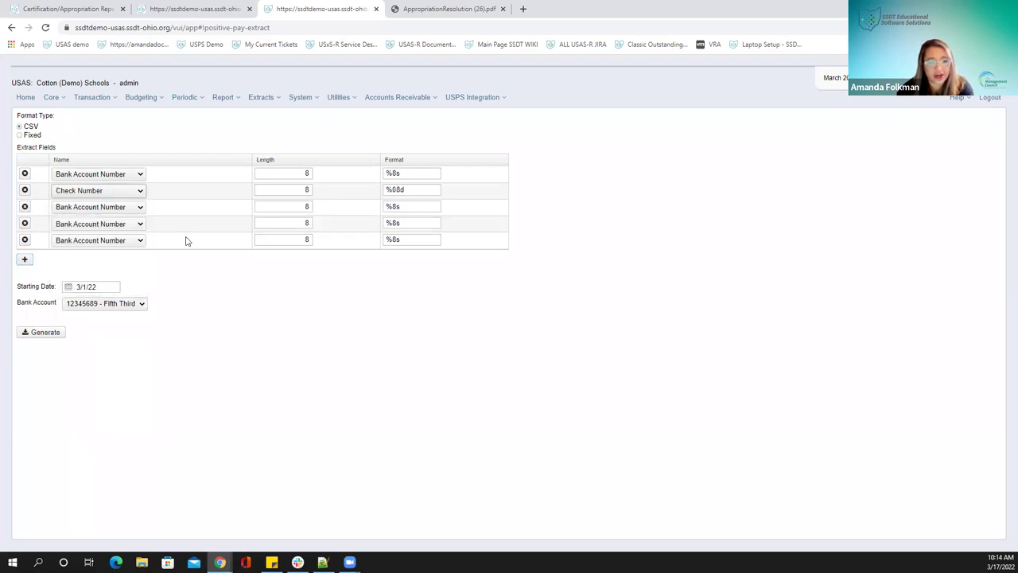
left_click(123, 206)
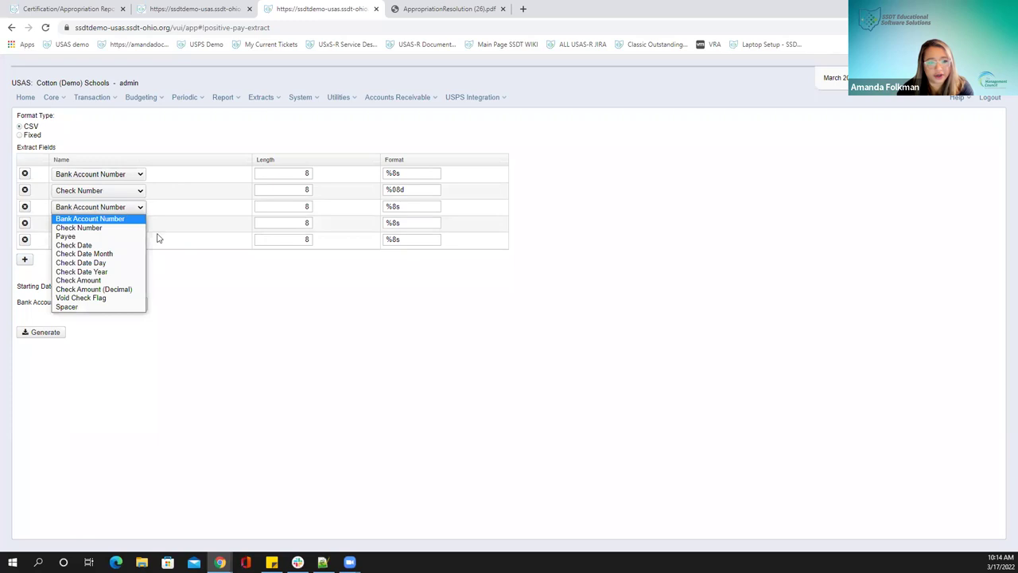
left_click(103, 237)
left_click(116, 225)
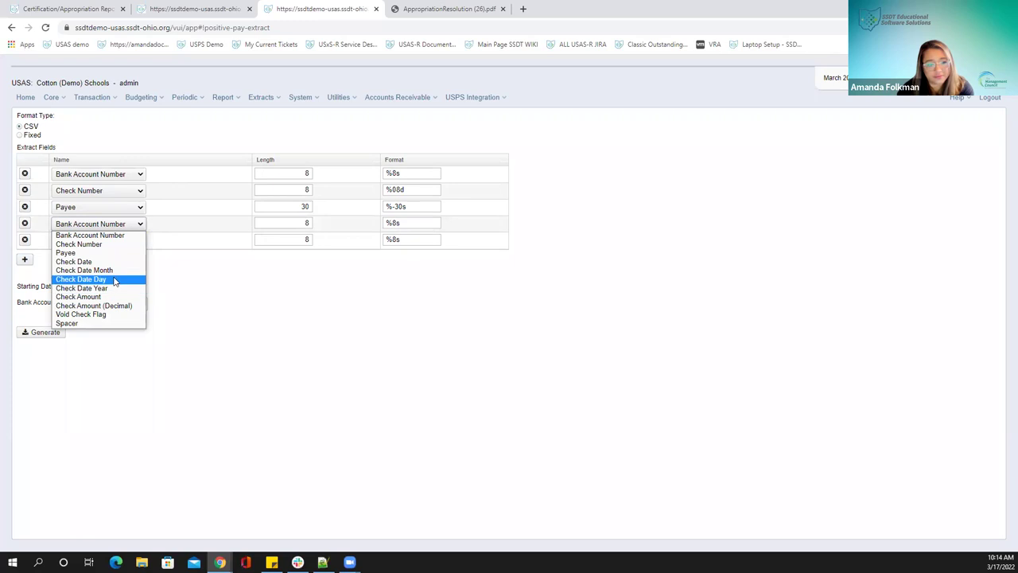
left_click(76, 262)
left_click(71, 242)
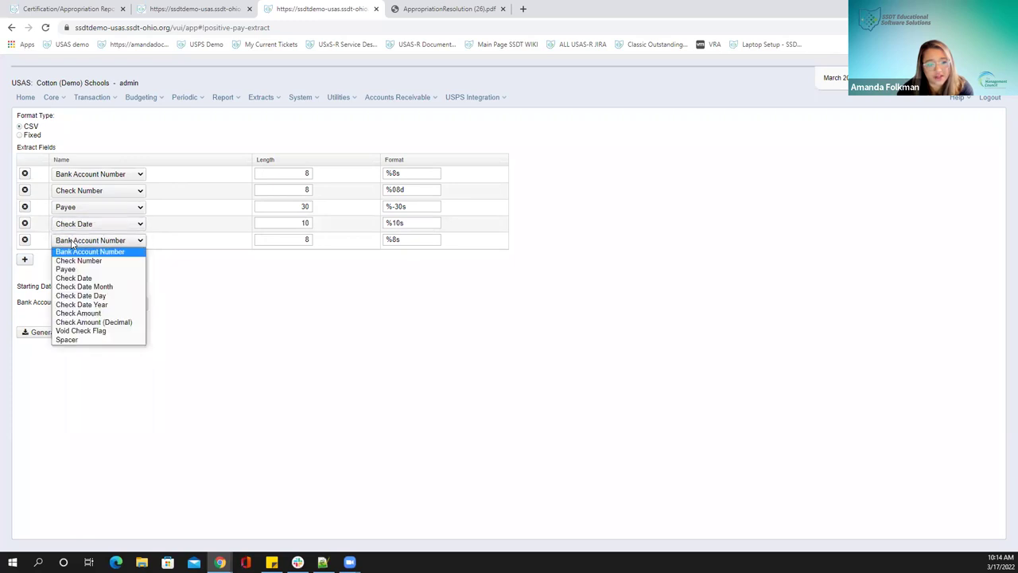
left_click(84, 313)
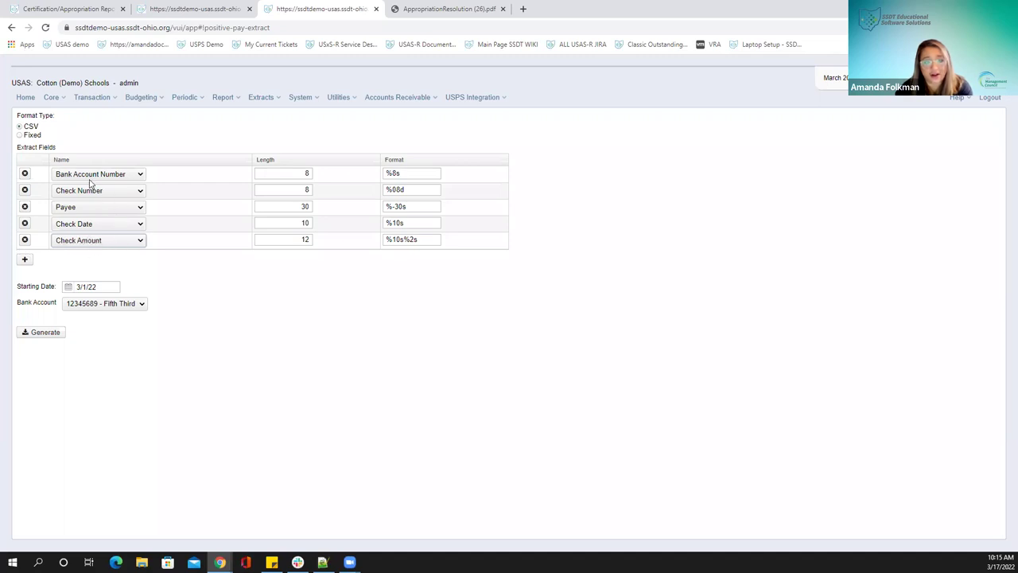
Add a sixth Check Number row, then delete the duplicate so five fields remain
left_click(25, 259)
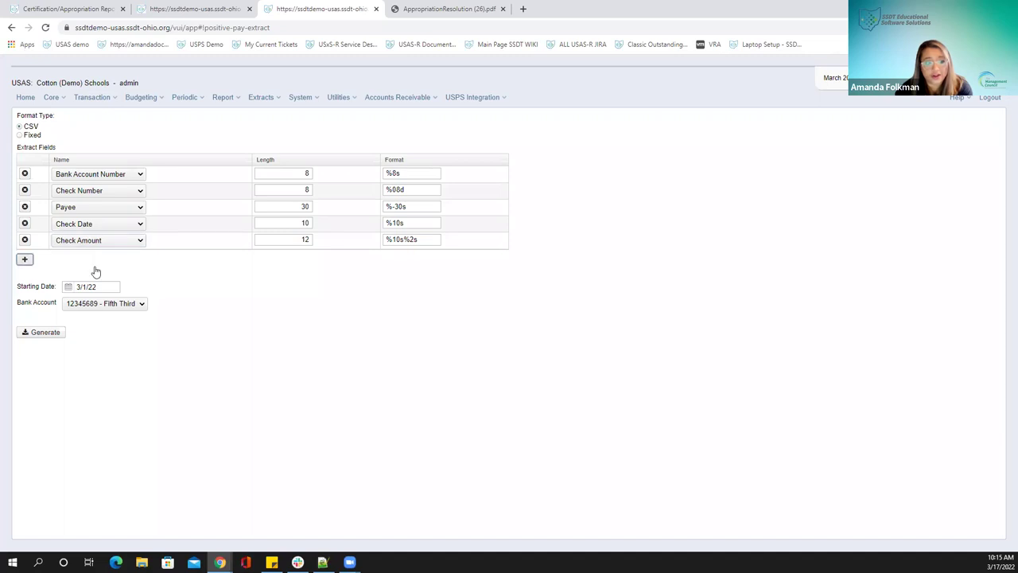
left_click(108, 256)
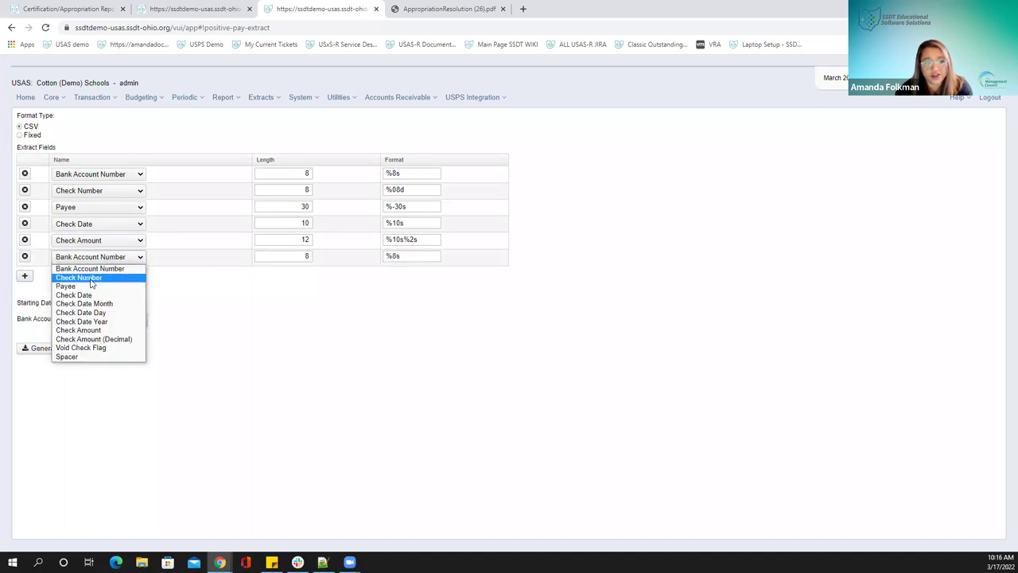
left_click(91, 281)
left_click(24, 190)
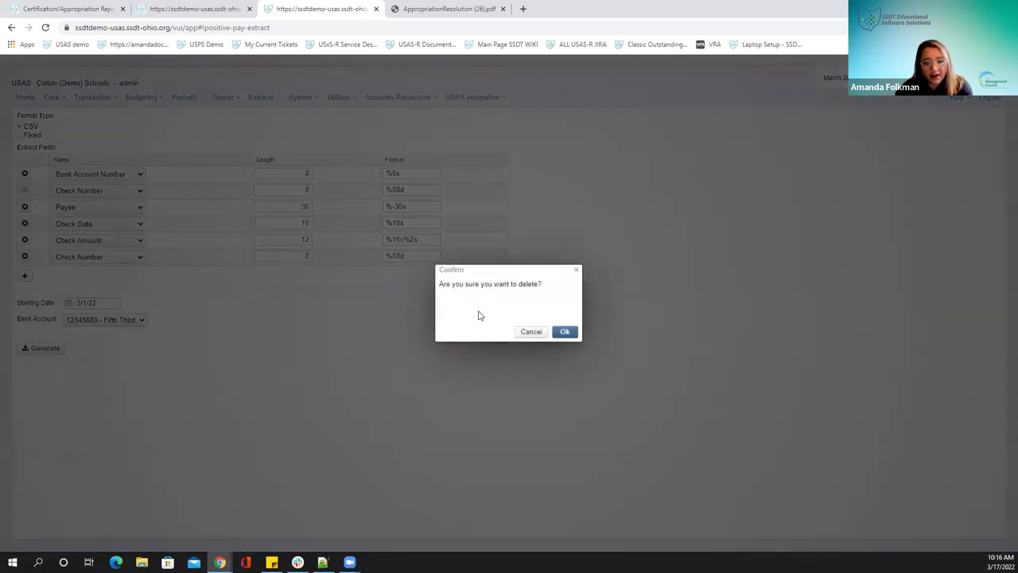
left_click(562, 334)
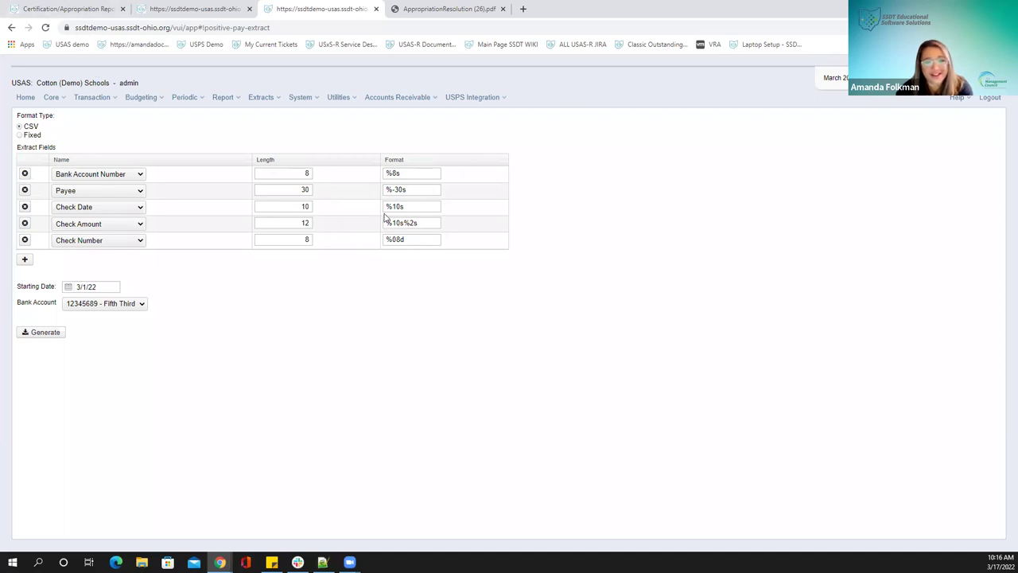
left_click(38, 14)
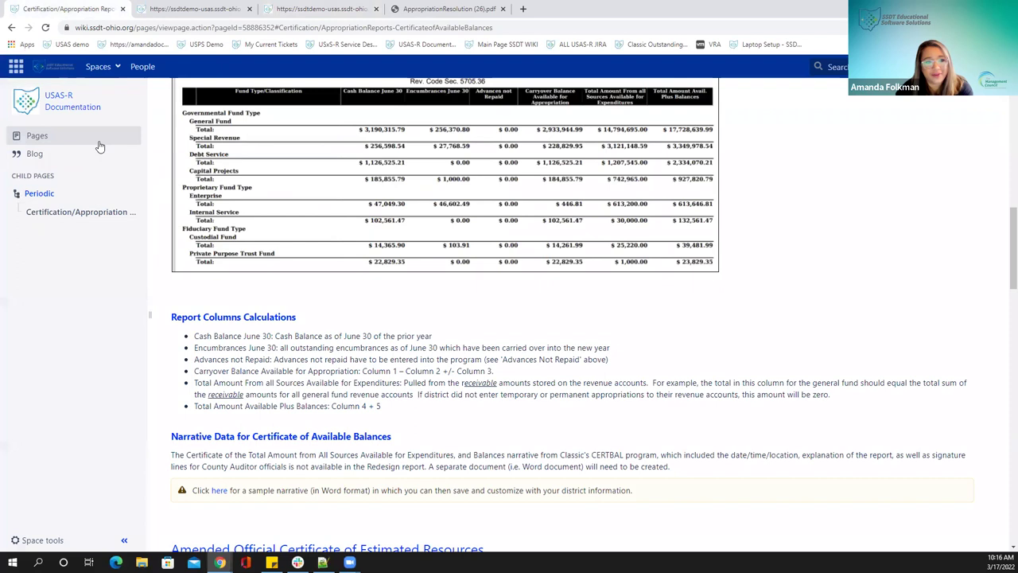
Navigate to Extracts > Positive Pay in the documentation and scroll to the Format Specifiers table
left_click(72, 101)
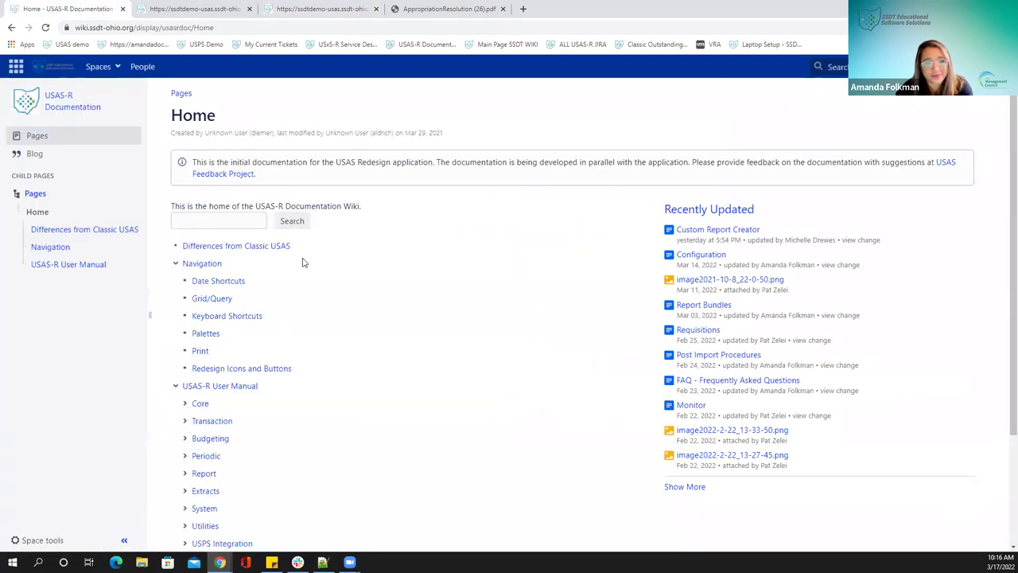
scroll(228, 391, "down", 1)
scroll(175, 407, "down", 2)
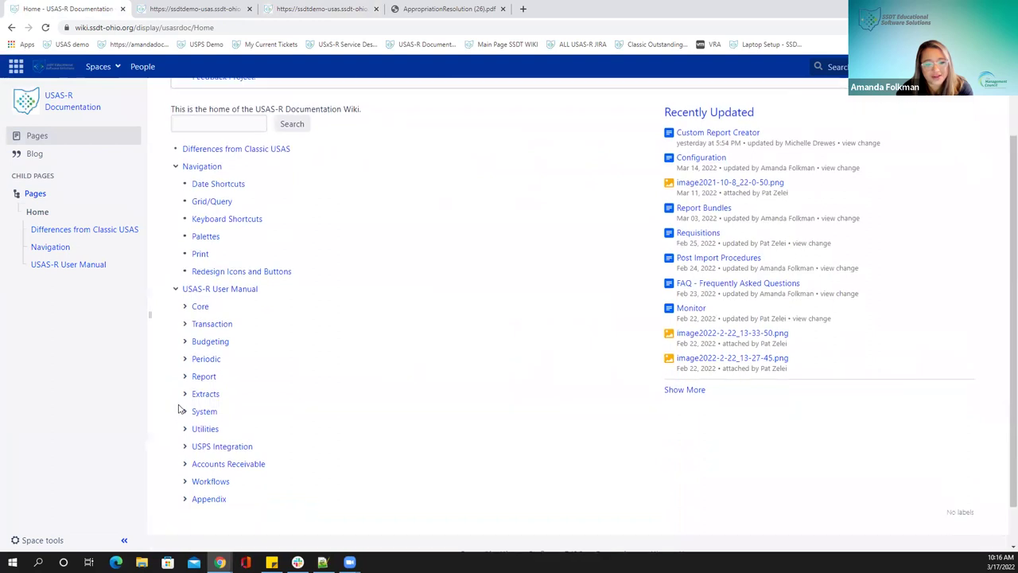
left_click(188, 348)
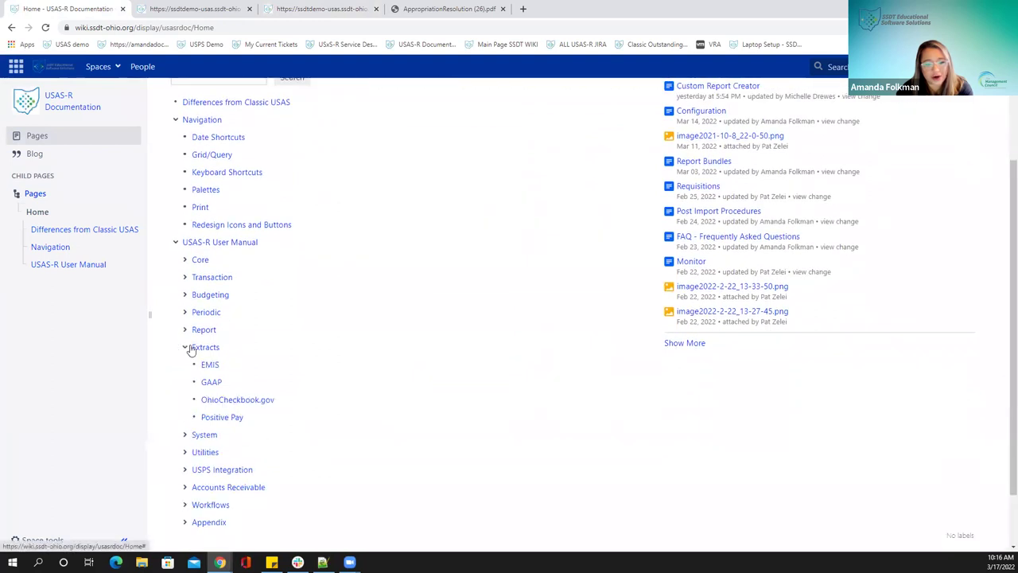
left_click(215, 417)
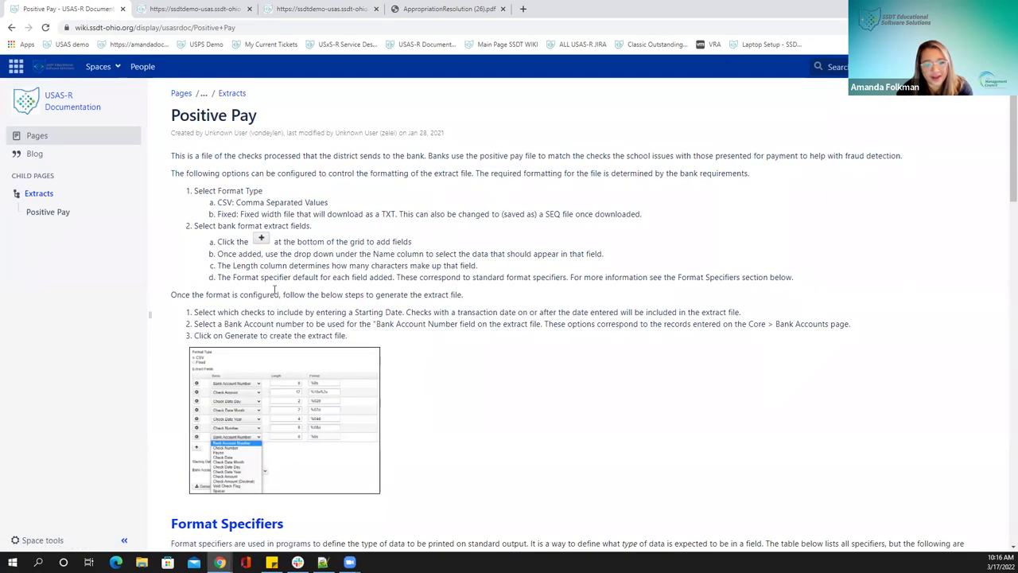
scroll(275, 292, "down", 4)
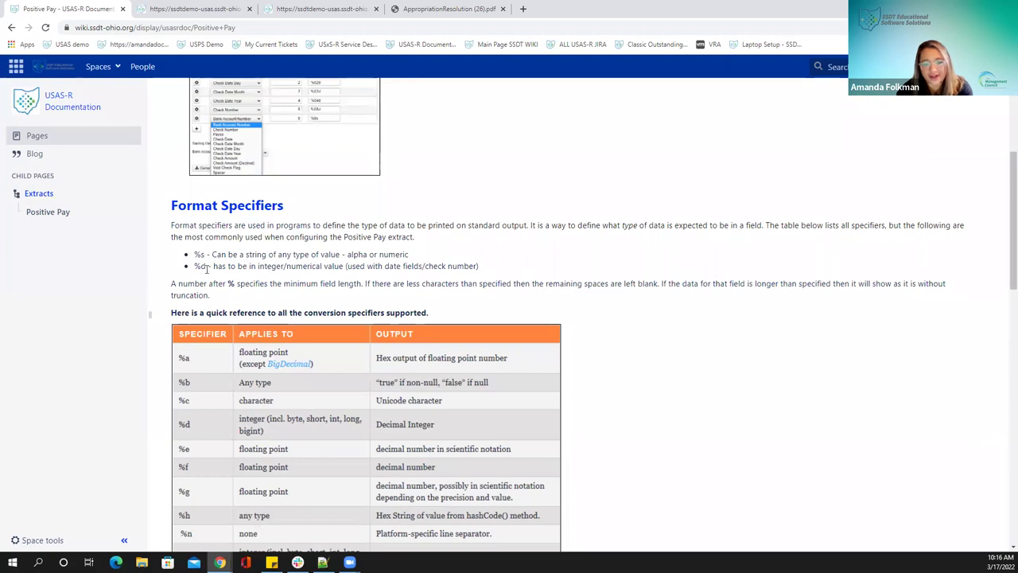
scroll(205, 268, "down", 1)
scroll(267, 229, "down", 1)
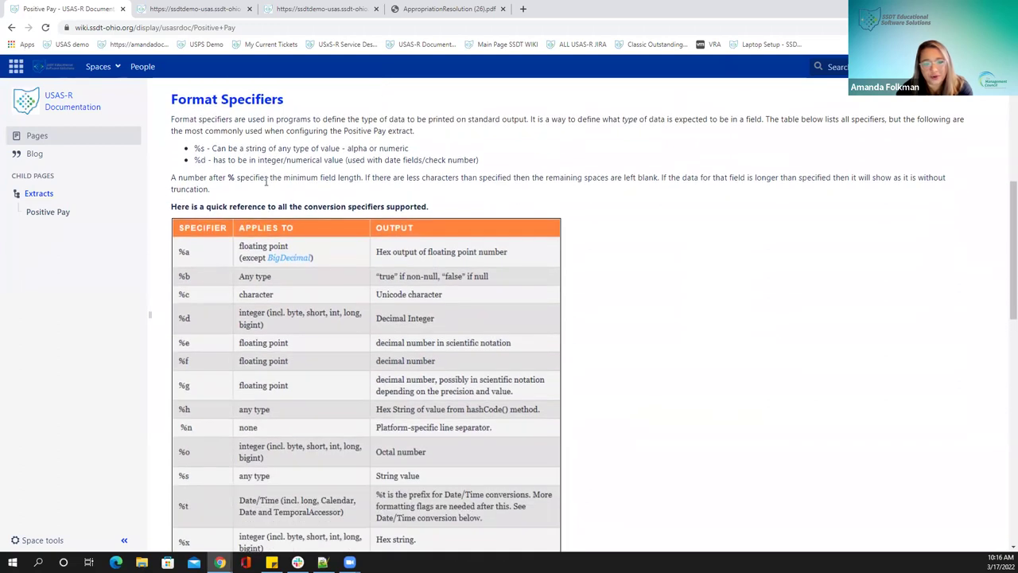
scroll(267, 181, "down", 1)
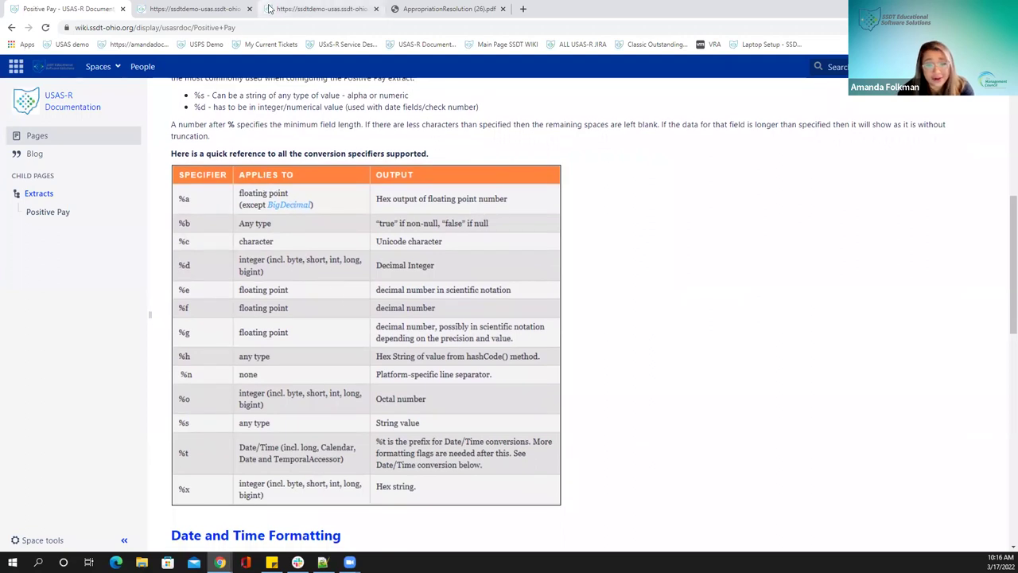
left_click(269, 9)
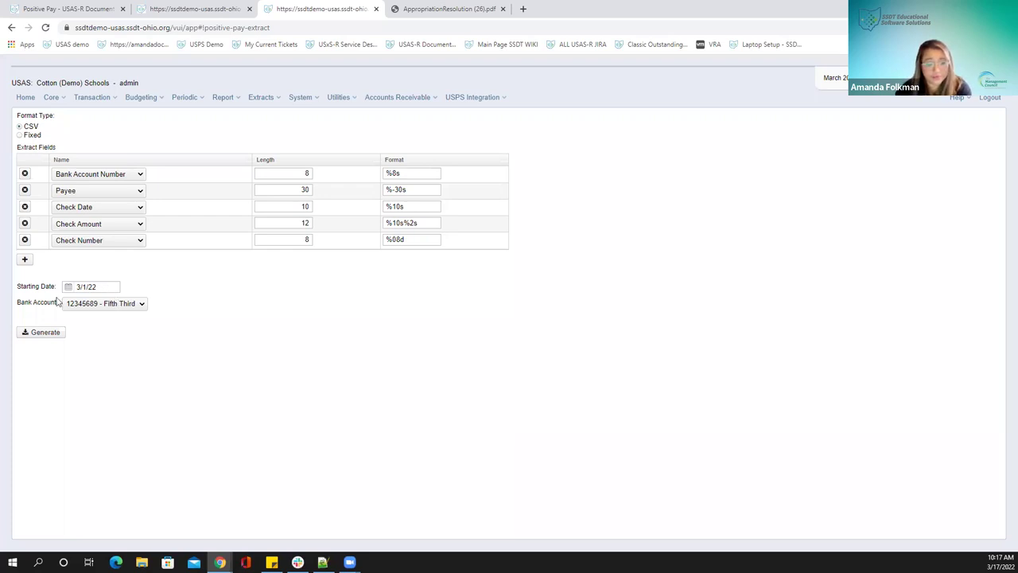
Check the Bank Account list, keeping the Fifth Third account selected
left_click(130, 305)
left_click(104, 323)
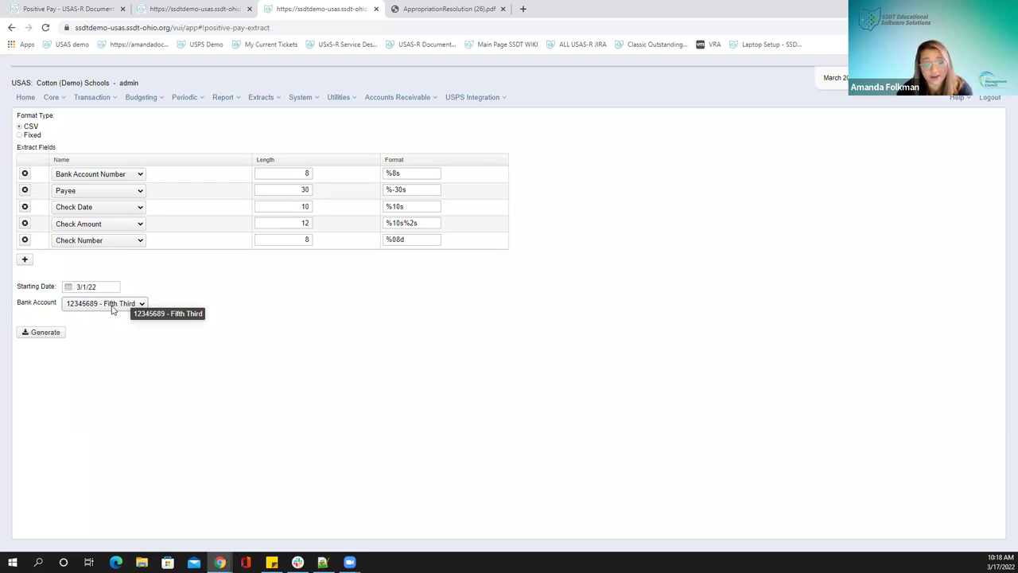
Keep Fifth Third as the bank account and generate the extract, downloading Extract (11).csv
left_click(113, 306)
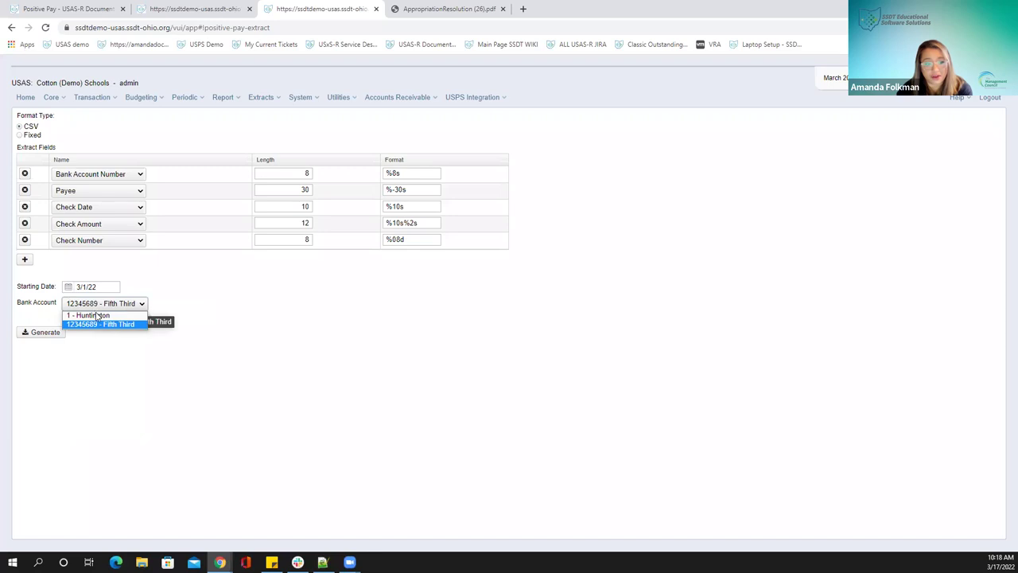
left_click(217, 303)
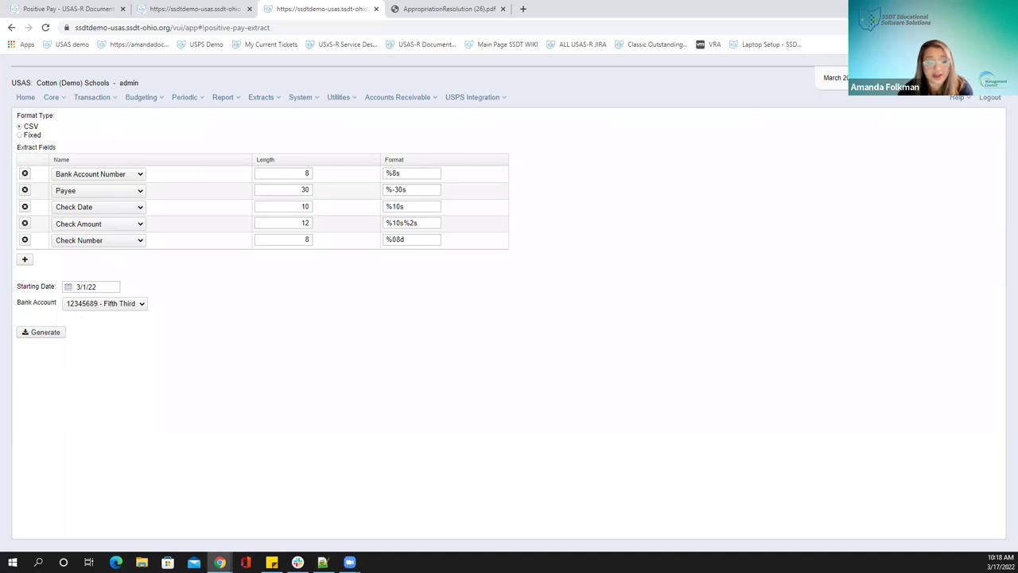
left_click(42, 334)
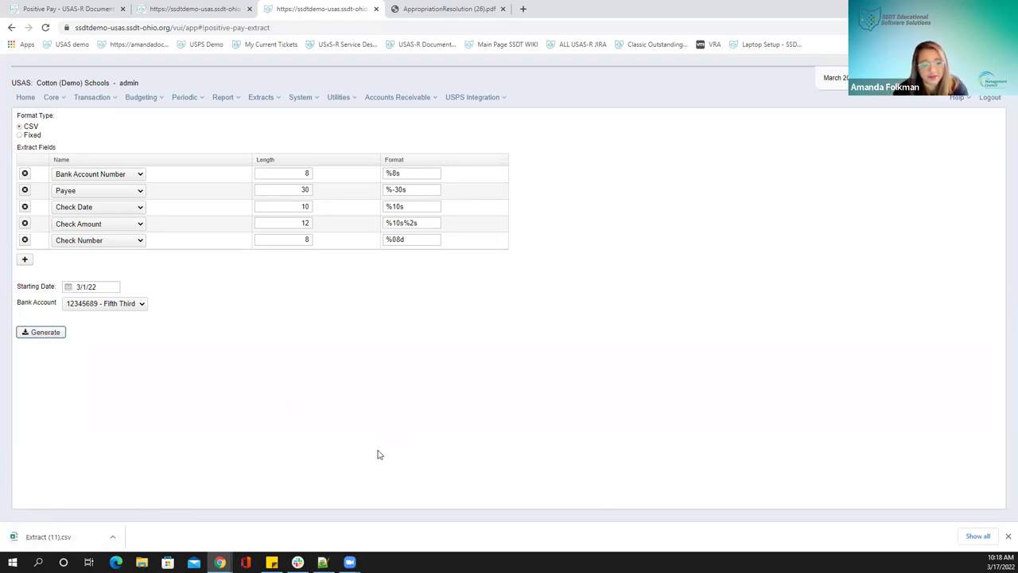
Open Extract (11).csv, autofit columns C and B to review both checks, then close without saving
left_click(112, 536)
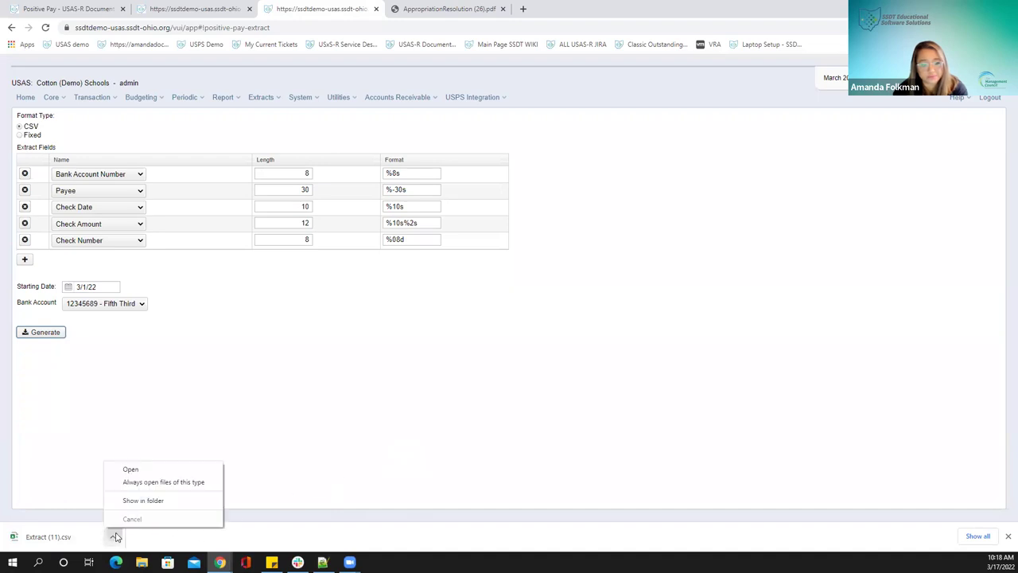
left_click(150, 468)
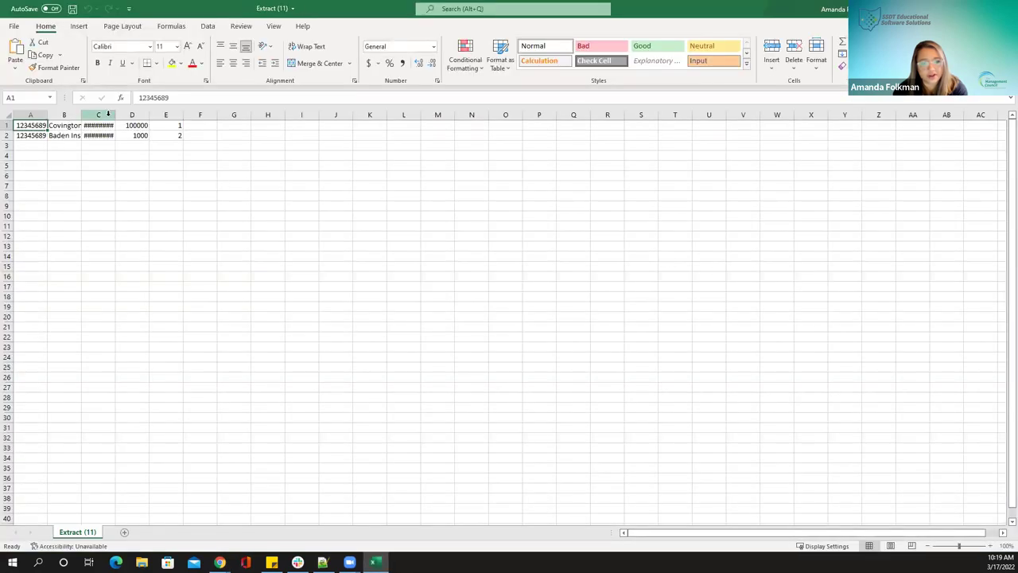
double_click(115, 115)
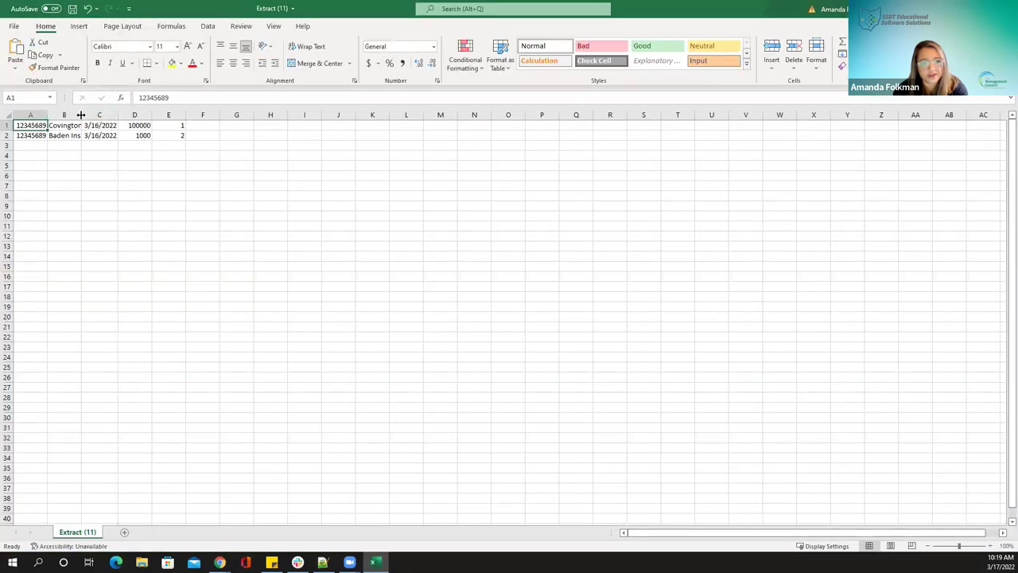
double_click(81, 115)
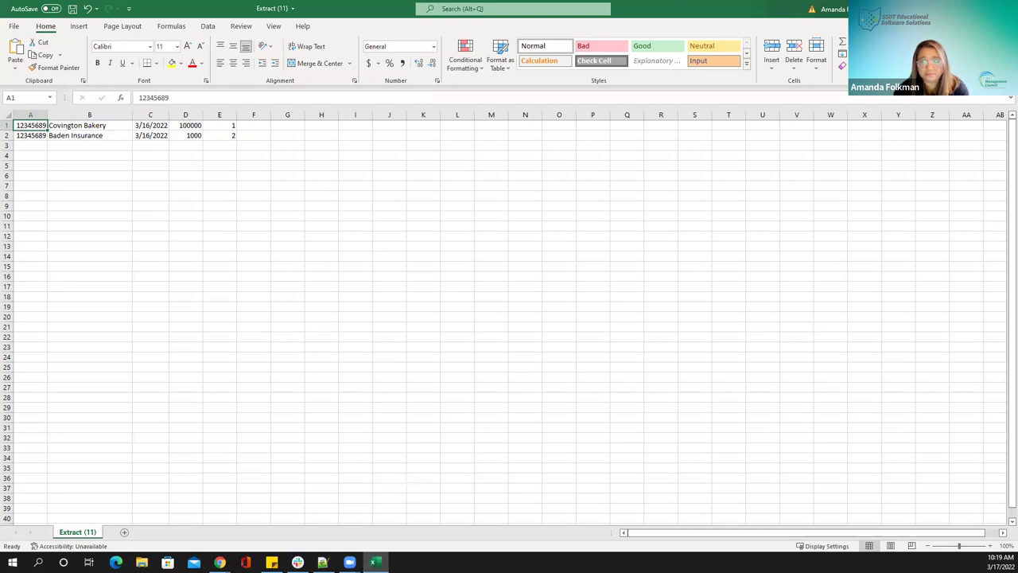
left_click(1004, 8)
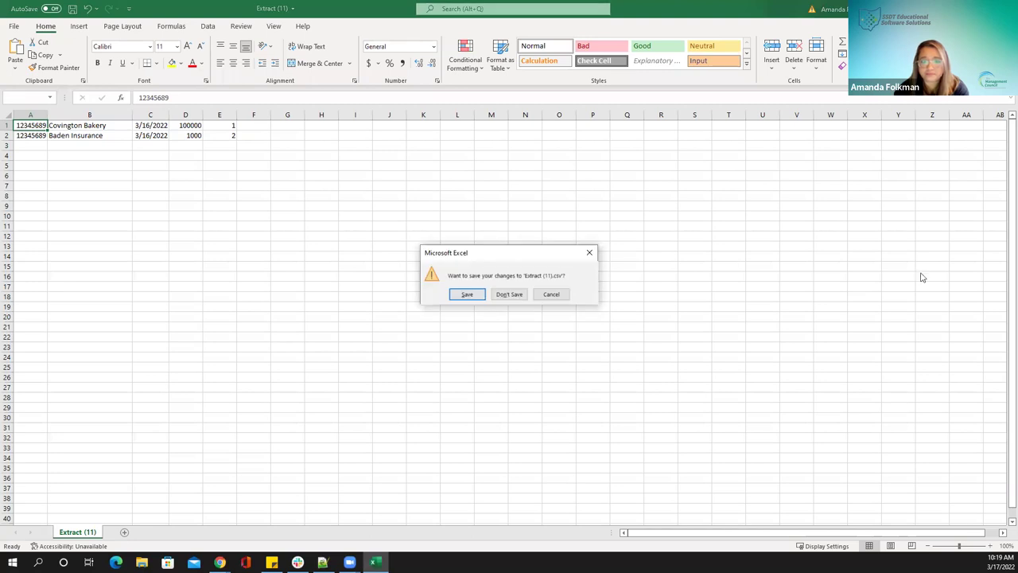
left_click(509, 295)
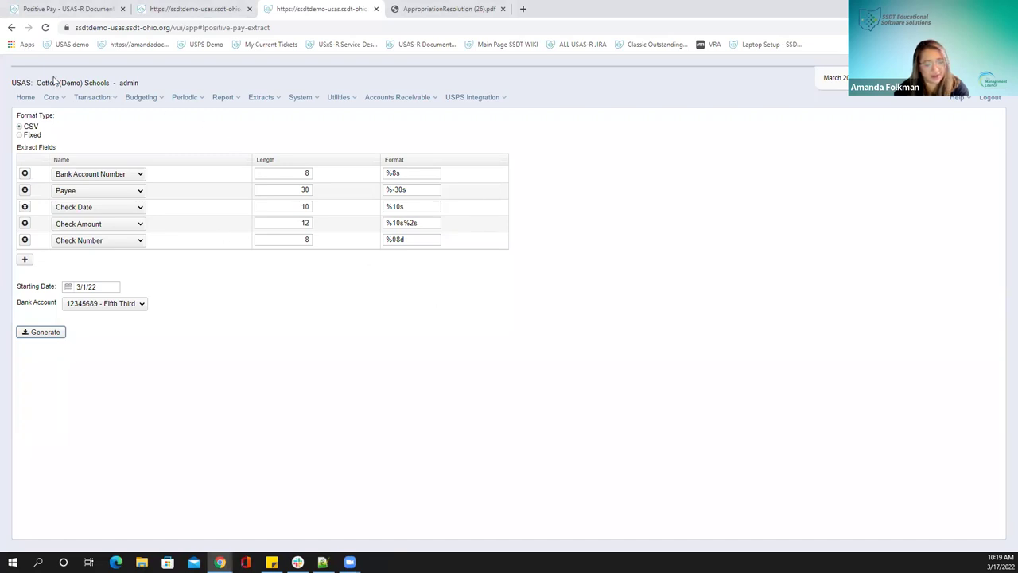
Go back to the USAS-R home page with its four SSDT report links
left_click(27, 101)
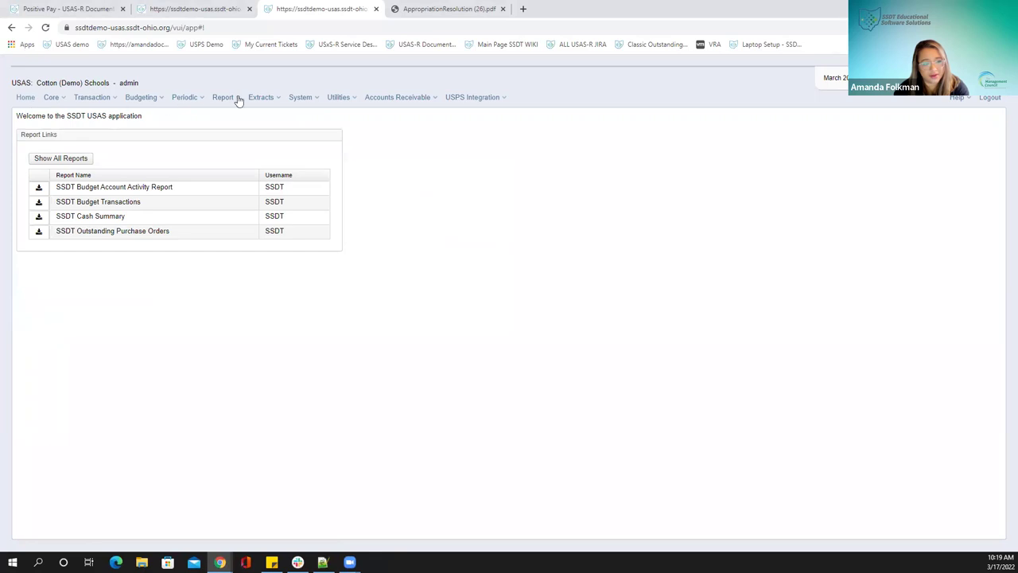
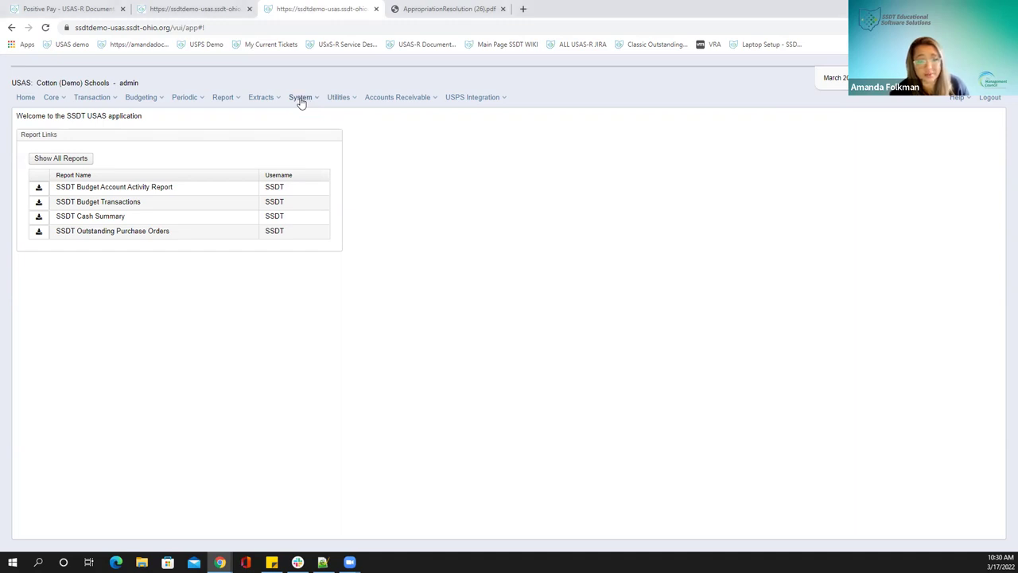
Go to System > Configuration to list all configuration items
left_click(301, 100)
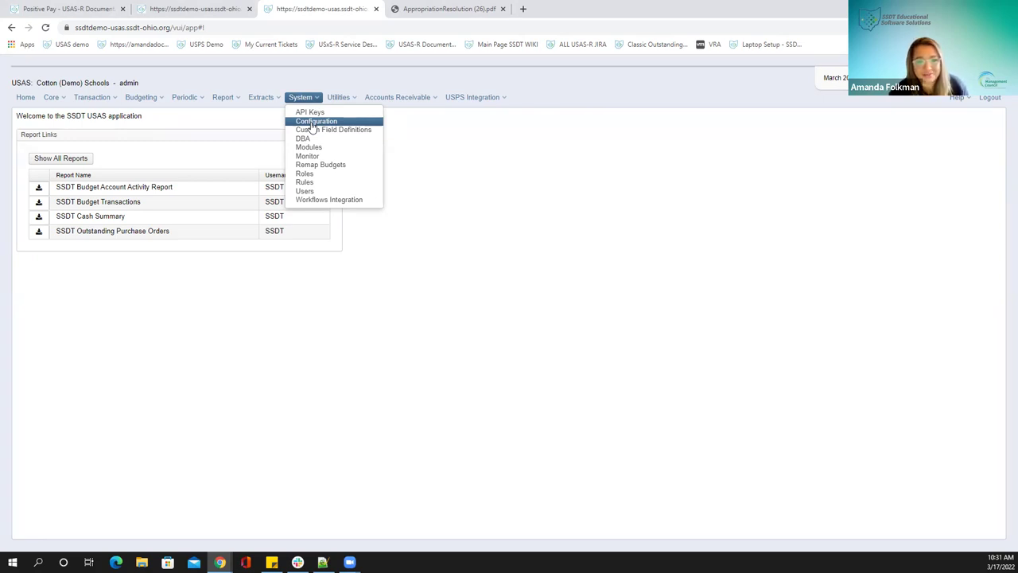
left_click(312, 124)
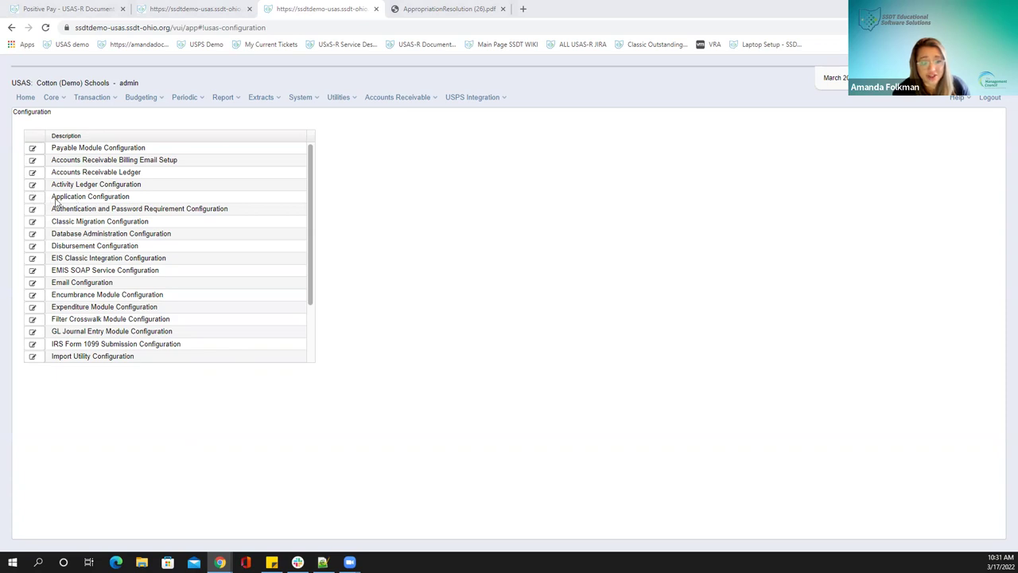
left_click(32, 198)
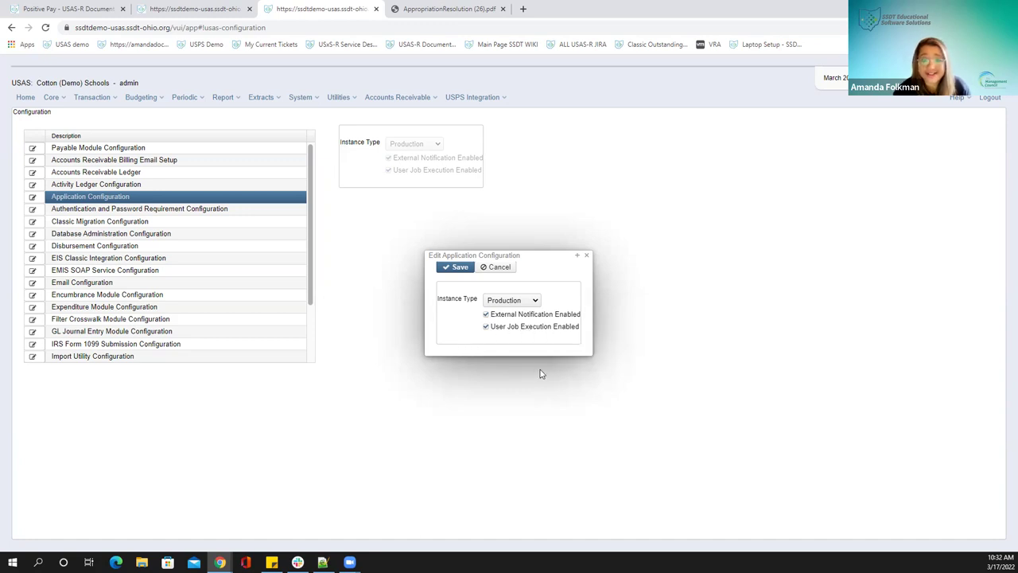
left_click(532, 301)
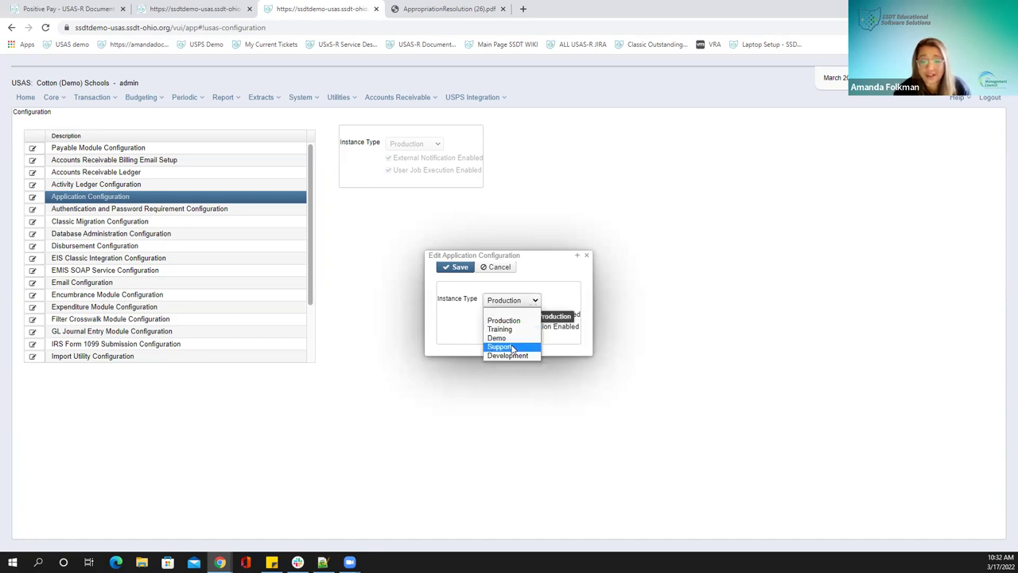
left_click(513, 349)
left_click(486, 326)
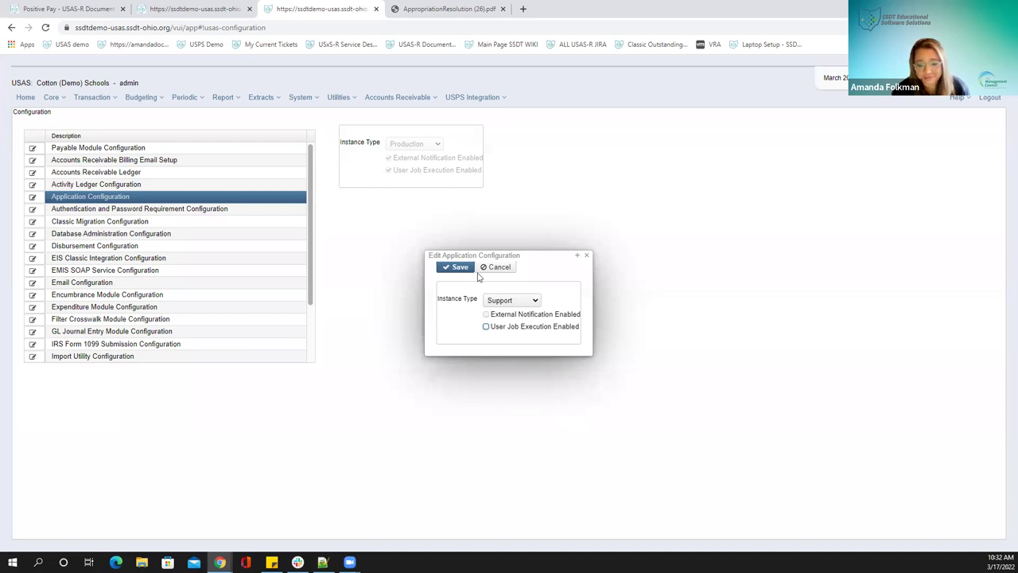
left_click(587, 257)
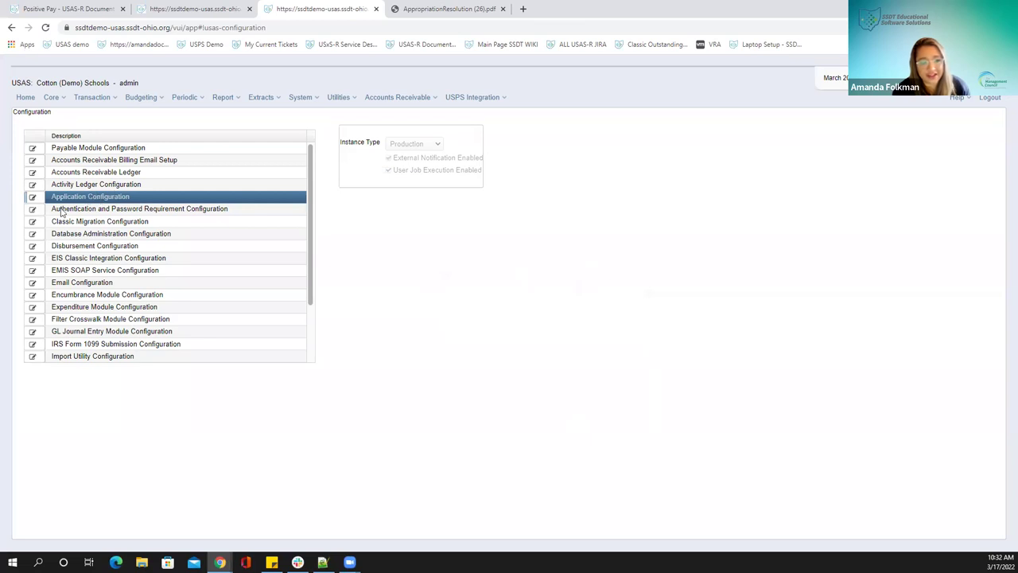
left_click(33, 211)
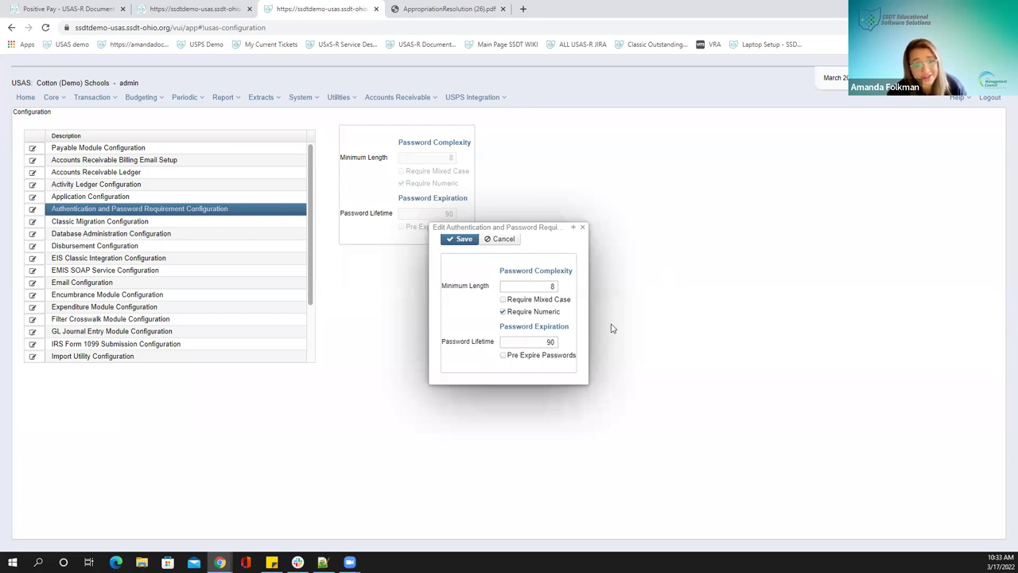
left_click(582, 228)
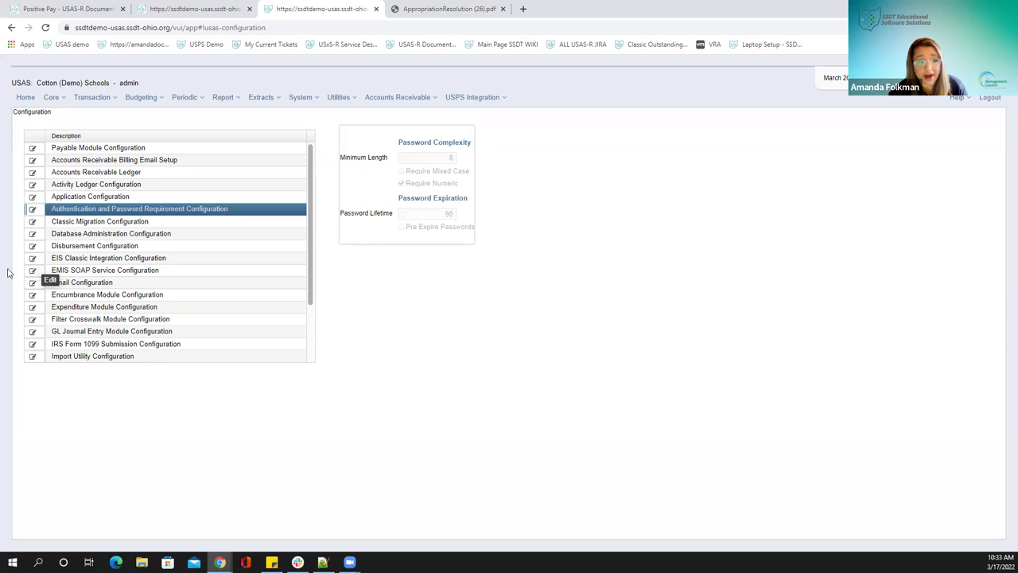
Edit EMIS SOAP Service Configuration and save its fiscal year as 2023
left_click(32, 270)
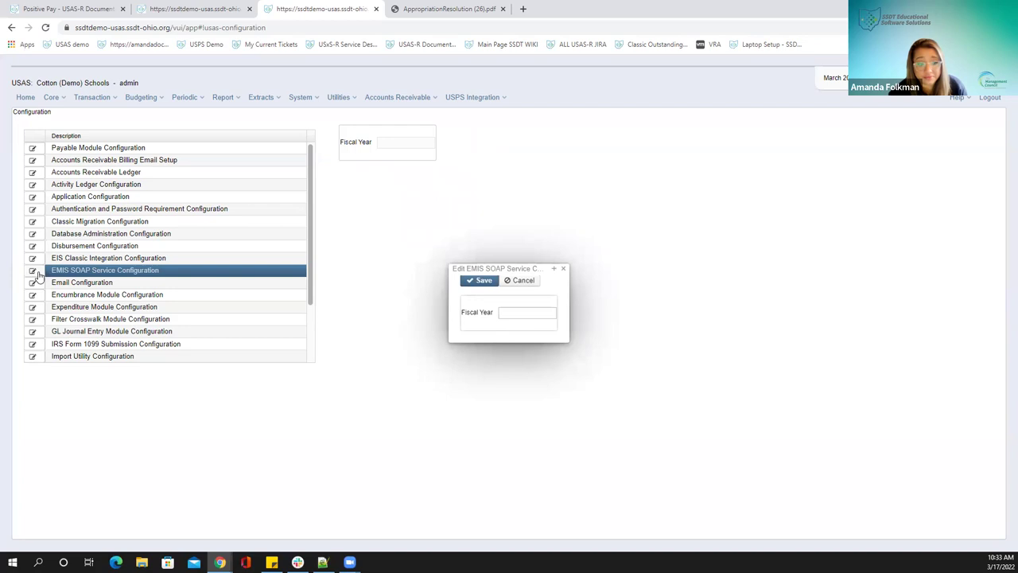
left_click(509, 313)
left_click(487, 330)
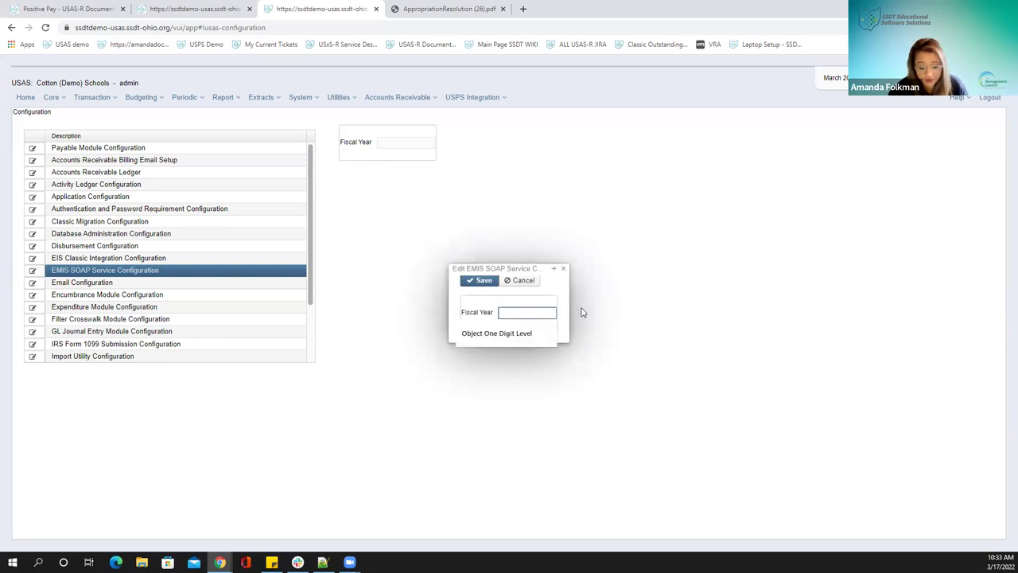
type("2023")
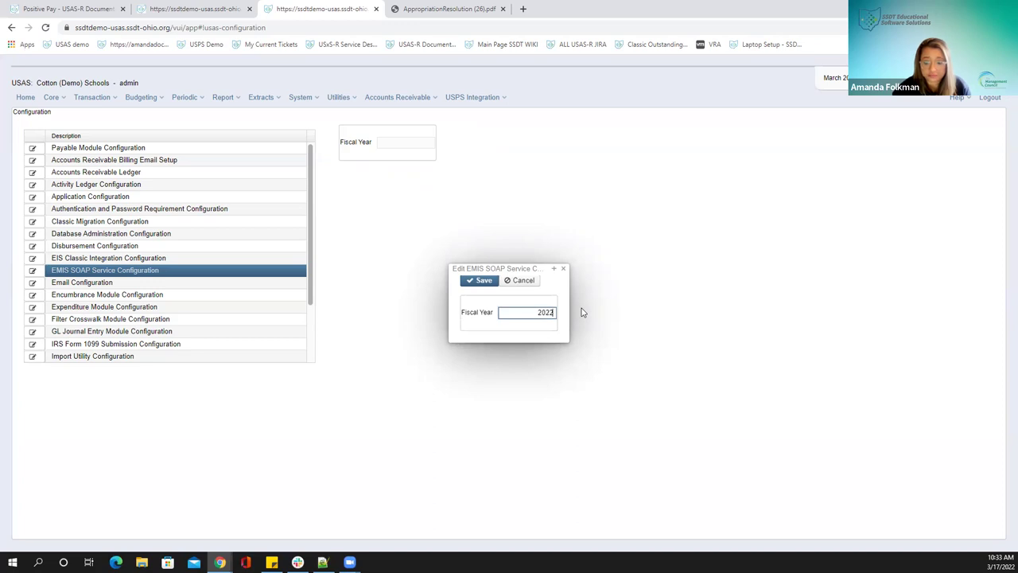
key("BackSpace")
type("3")
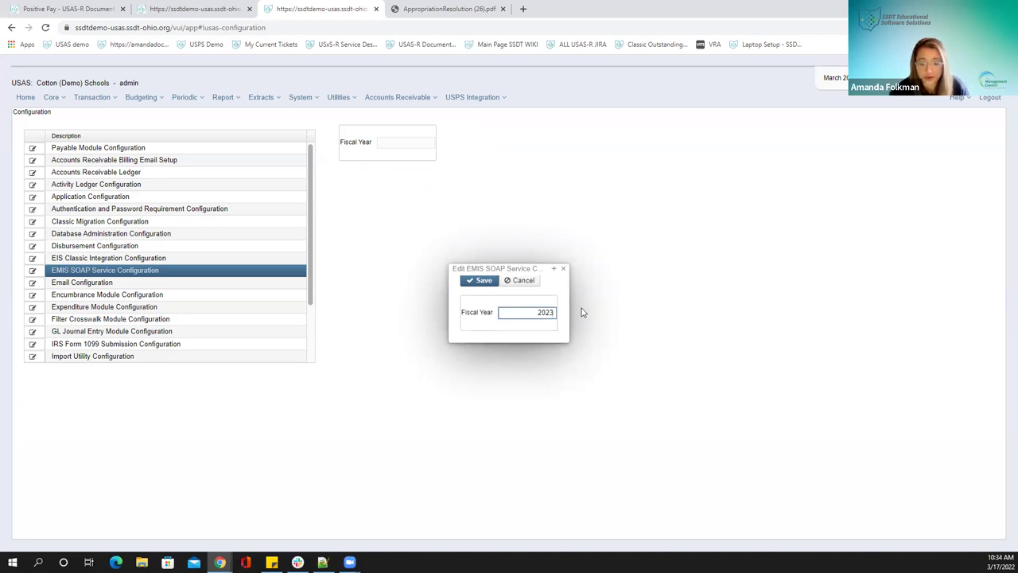
left_click(480, 279)
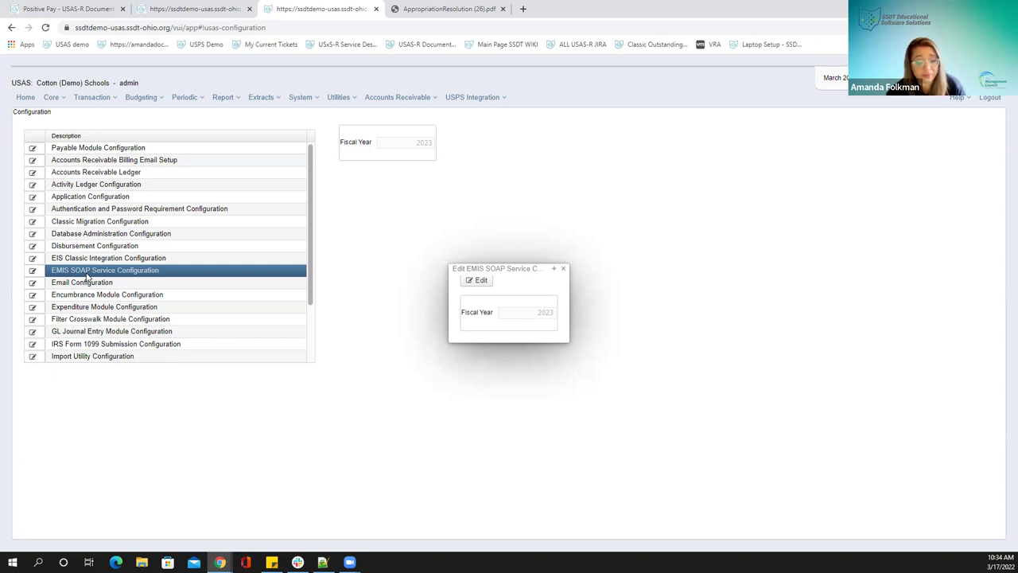
Change the EMIS SOAP fiscal year from 2023 to 2022, save, and close the dialog
left_click(484, 281)
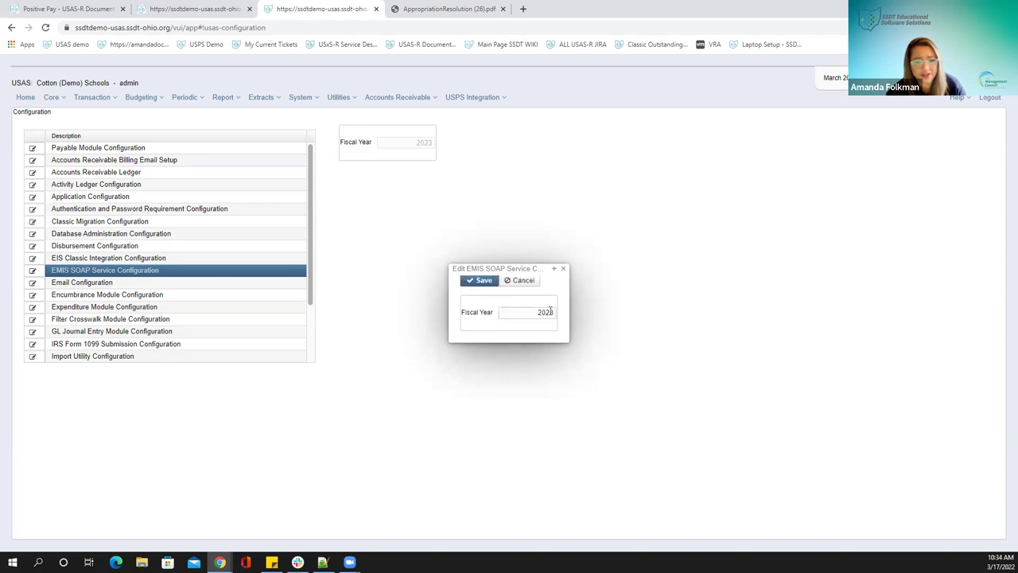
key("BackSpace")
type("2")
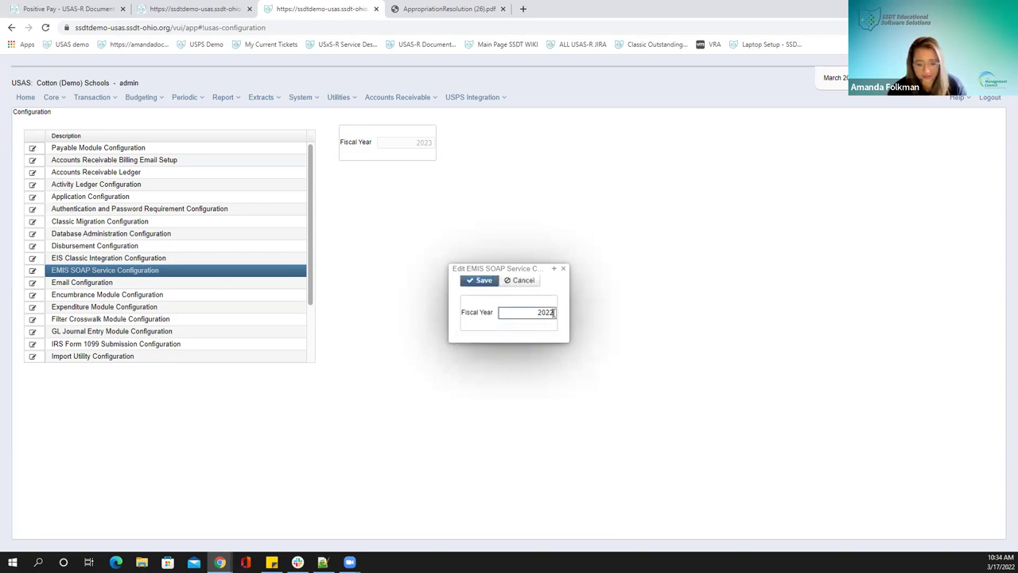
left_click(481, 284)
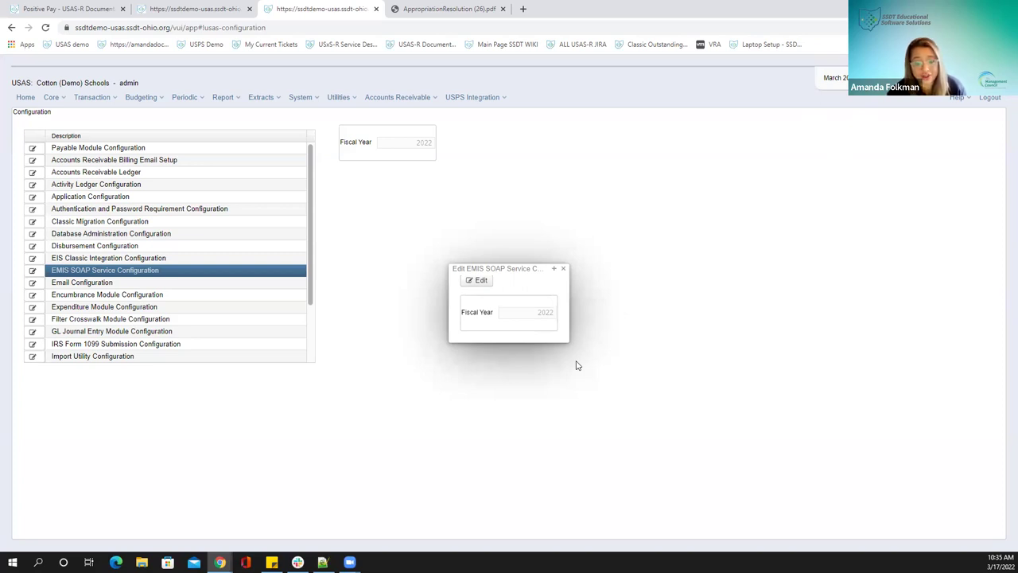
left_click(563, 269)
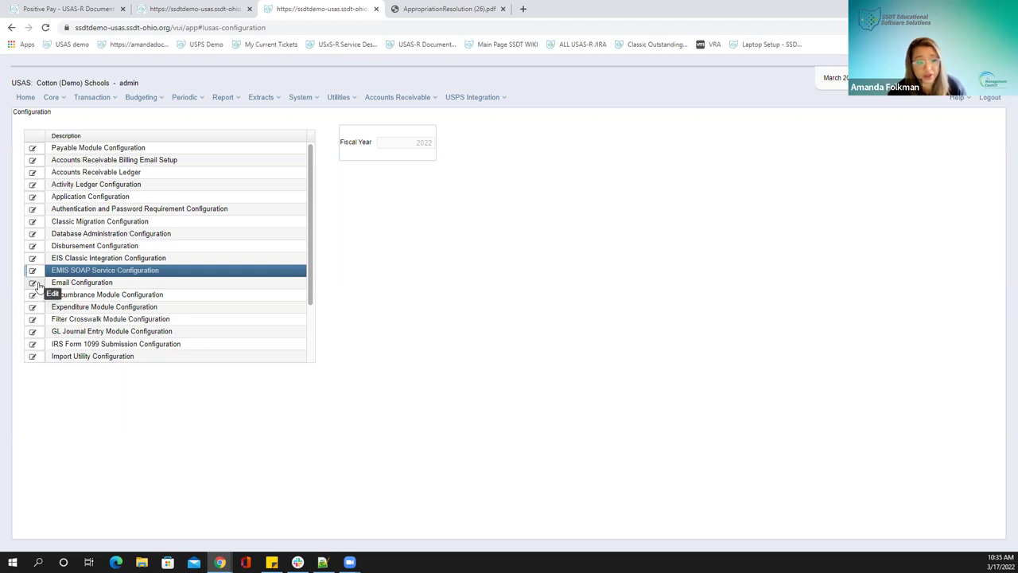
In Edit Email Configuration, replace the postmaster Default From Address with a treasurer e-mail address
left_click(33, 283)
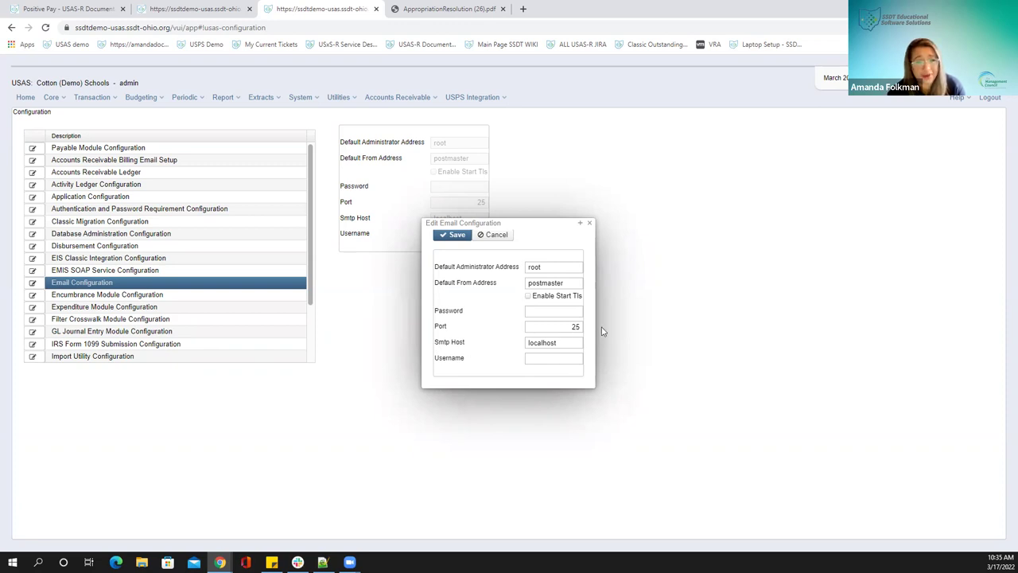
left_click(570, 339)
left_click(534, 347)
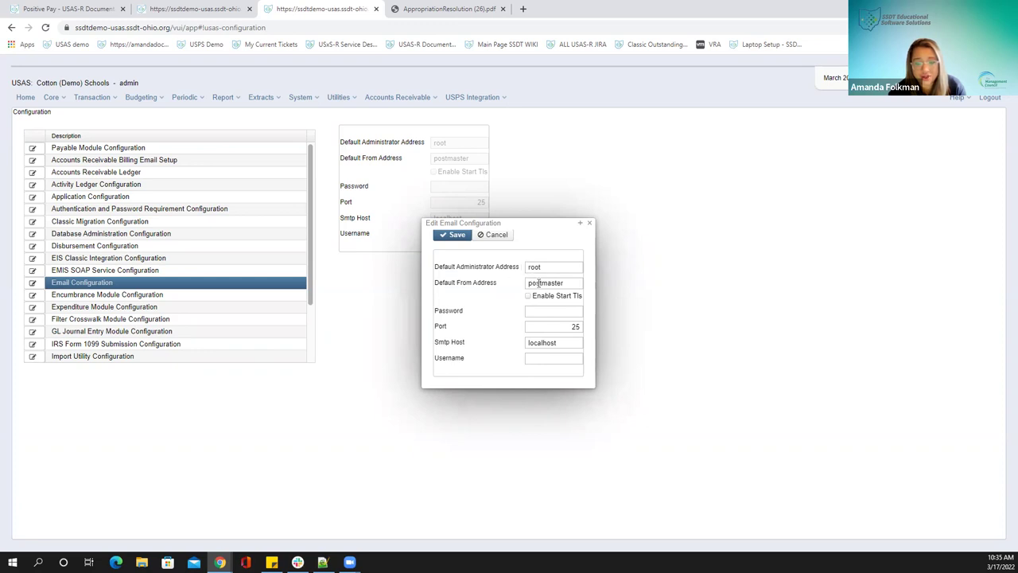
mouse_move(551, 284)
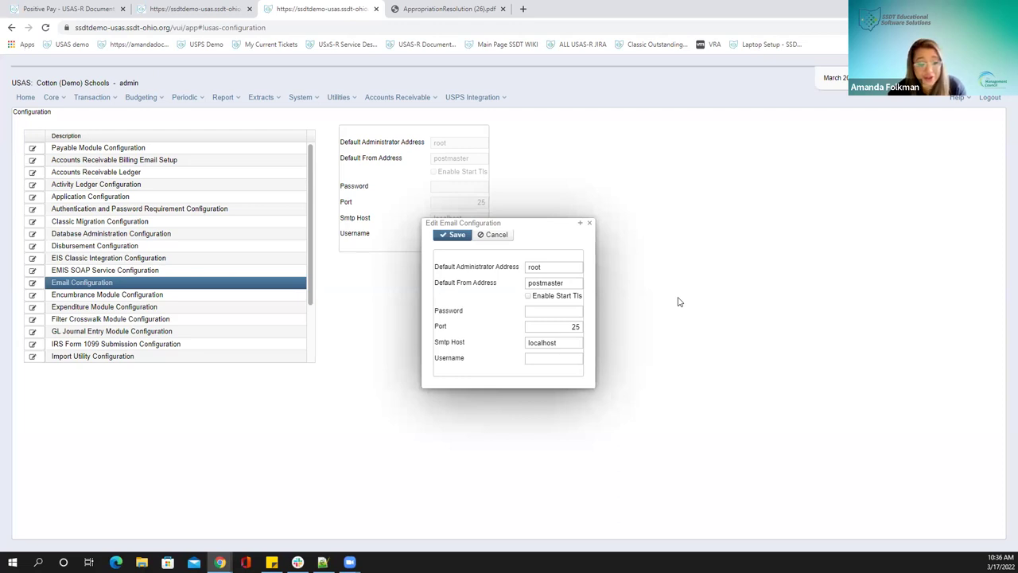
left_click_drag(570, 285, 483, 288)
type("t")
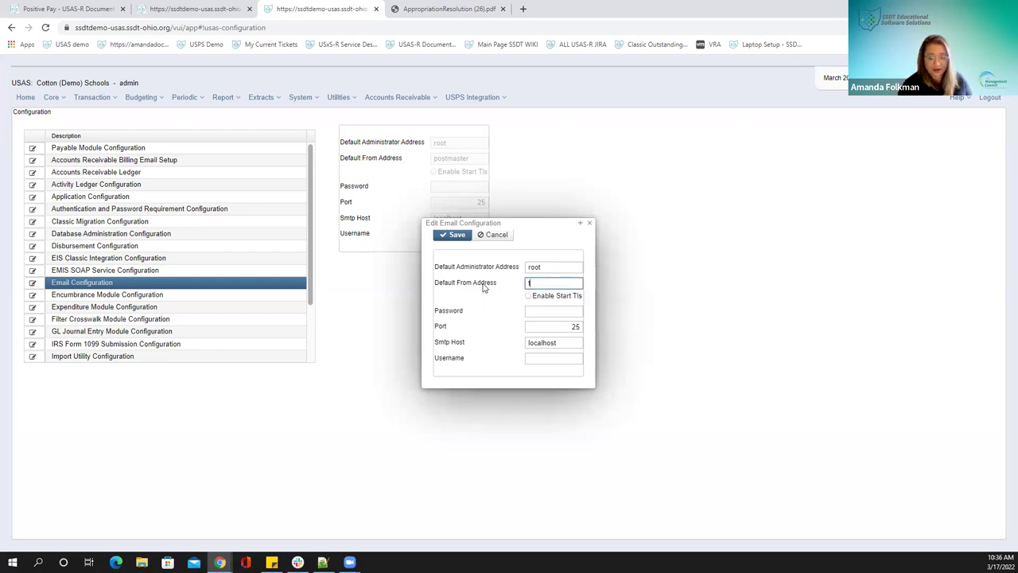
type("treas@")
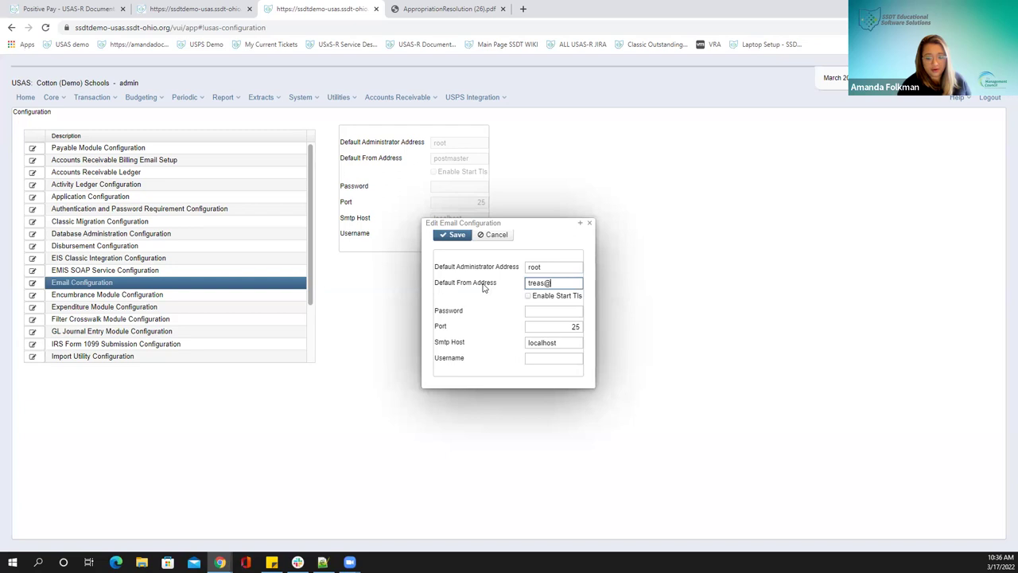
type("example.com")
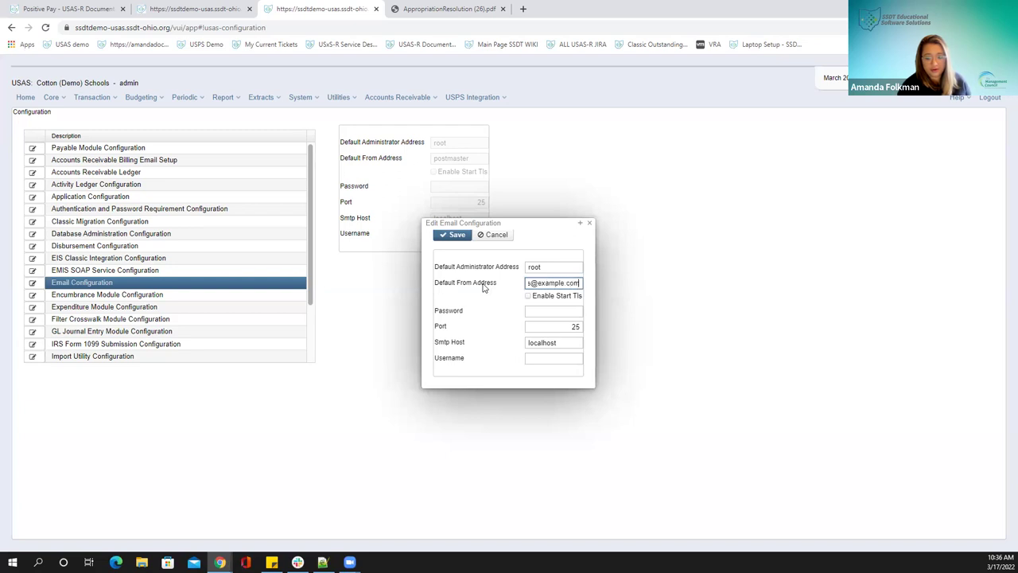
Review the new from address, then cancel so Default From Address stays postmaster
triple_click(547, 283)
left_click(551, 283)
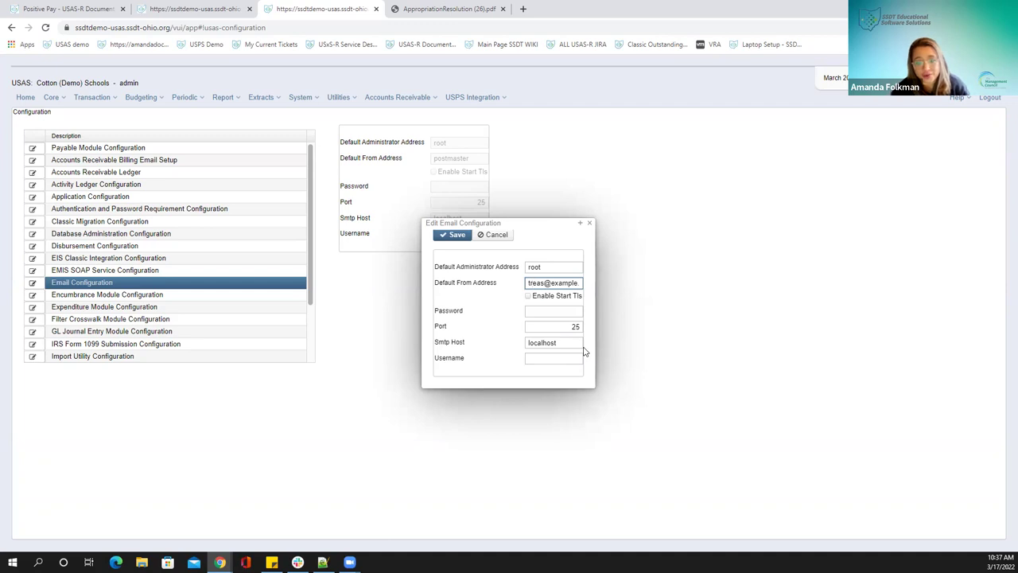
left_click_drag(538, 283, 566, 284)
left_click(566, 284)
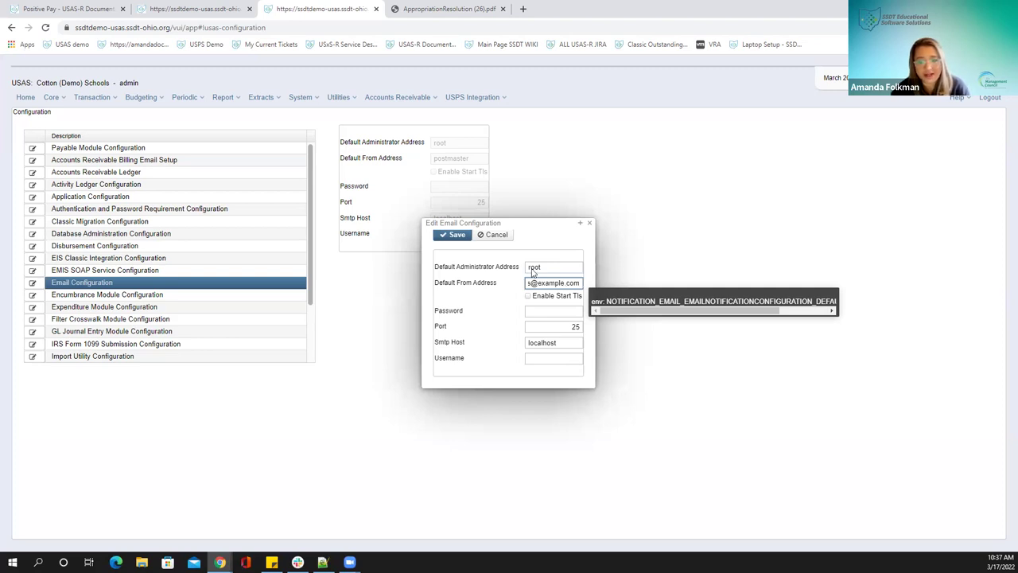
left_click_drag(438, 284, 488, 284)
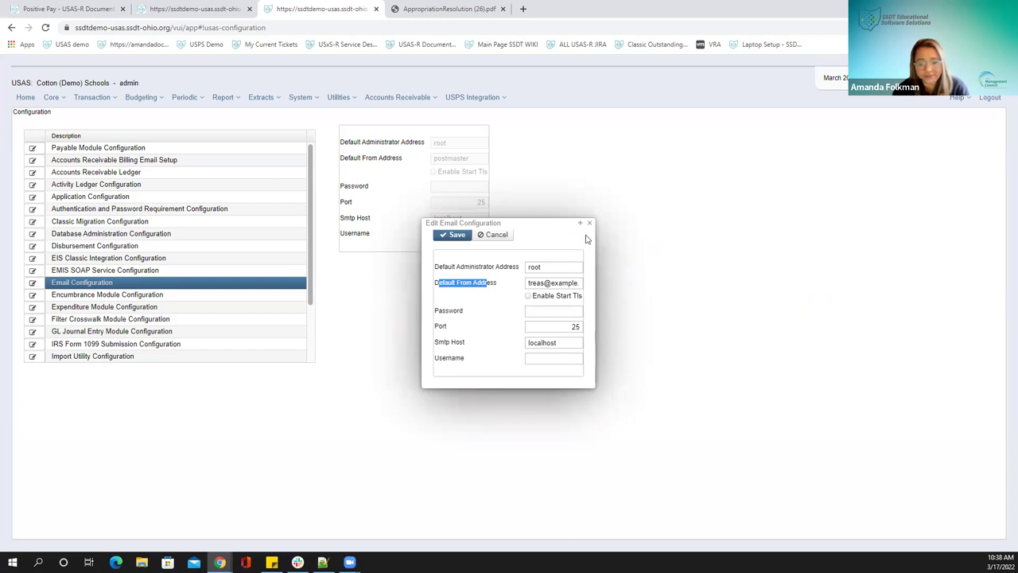
left_click(492, 235)
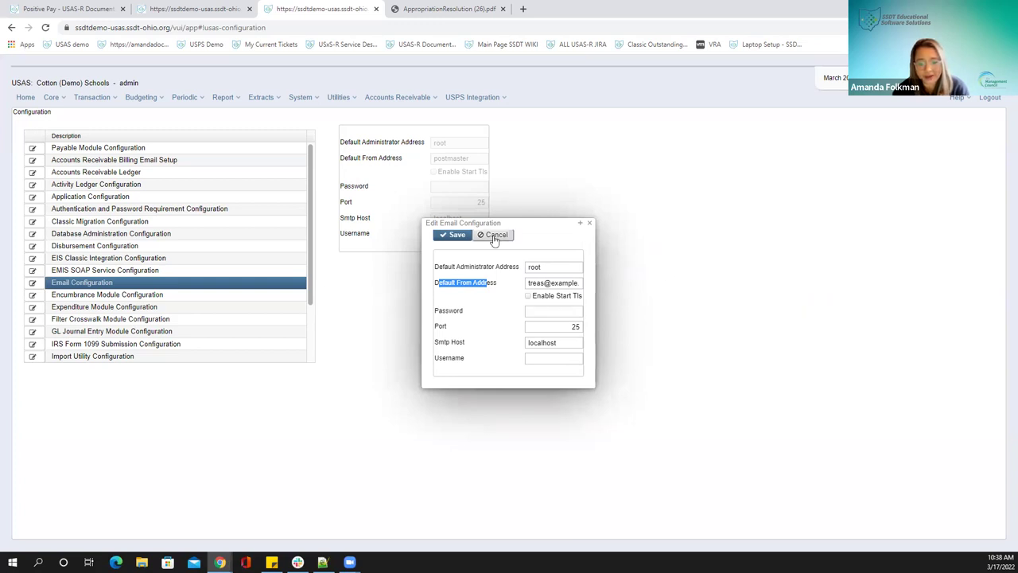
Close the Edit Email Configuration dialog and scroll down the configuration list
left_click(589, 223)
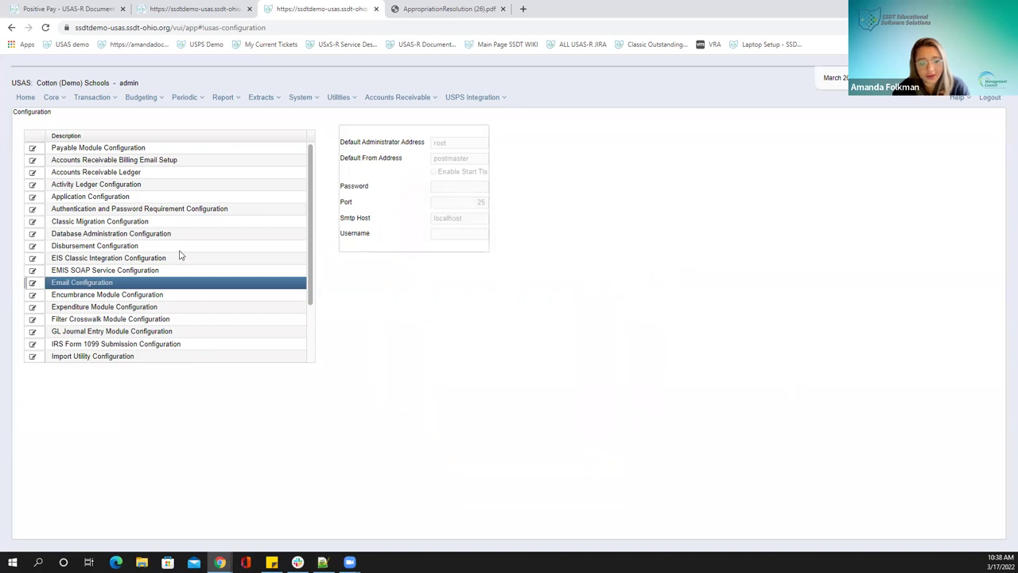
scroll(181, 256, "down", 2)
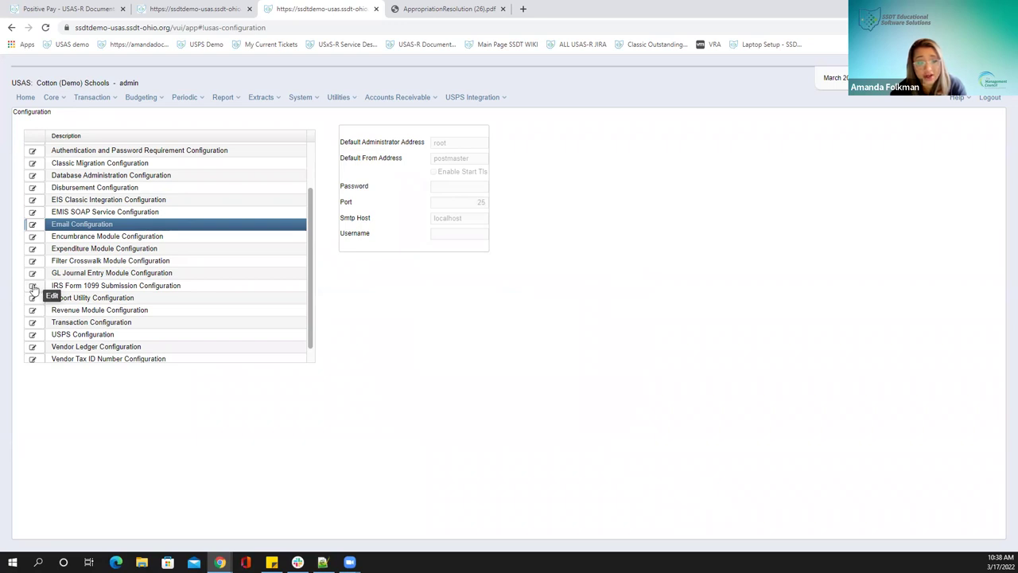
Open IRS Form 1099 Submission Configuration, untick District Will Submit, and close without saving
left_click(32, 288)
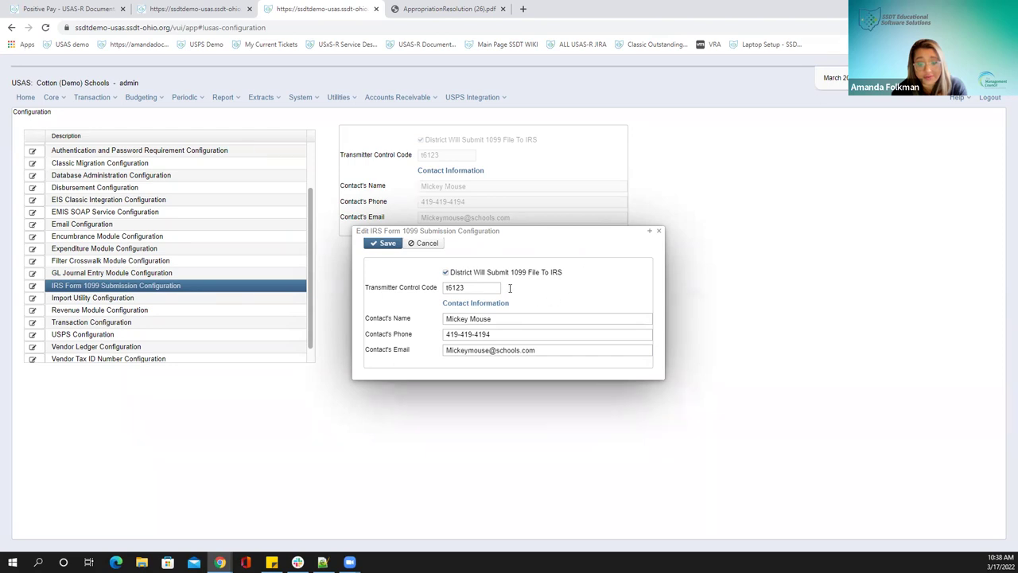
left_click(446, 273)
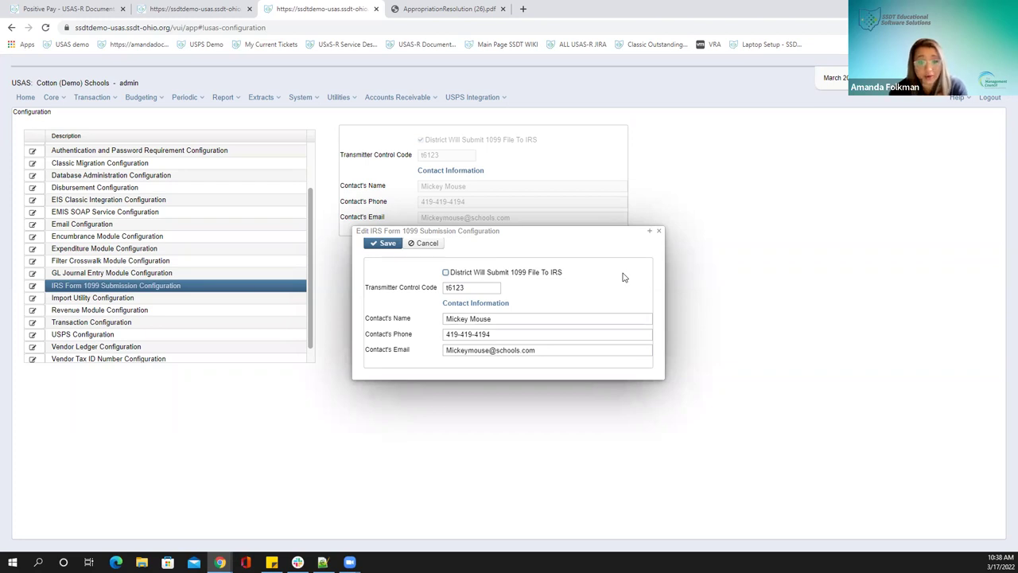
left_click(659, 232)
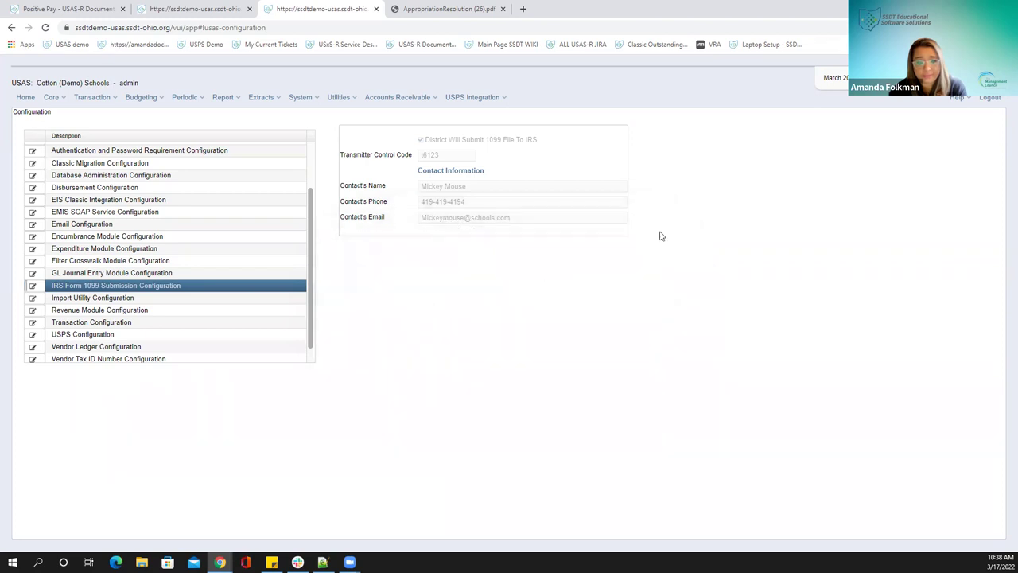
Scroll down and edit Transaction Configuration to see the highest check, PO, receipt and vendor numbers
scroll(198, 264, "down", 1)
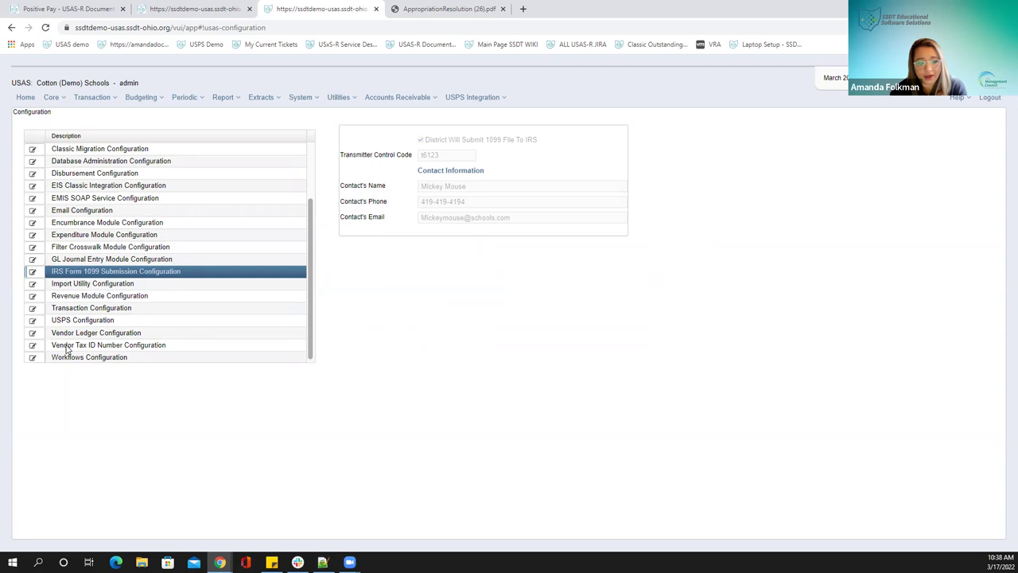
left_click(33, 310)
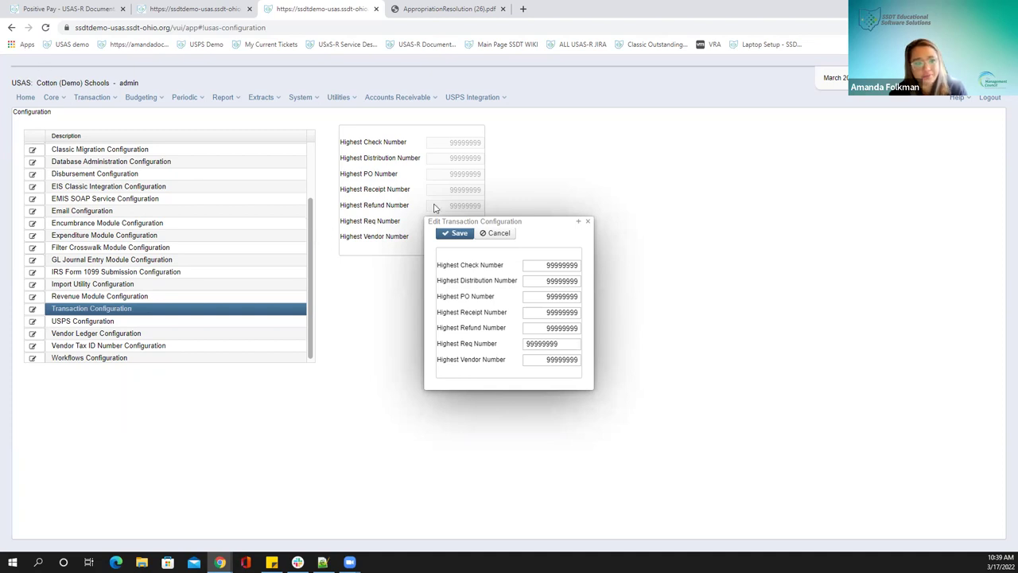
Move the Edit Transaction Configuration dialog aside and switch to the Cash Accounts browser tab
left_click_drag(524, 223, 417, 171)
left_click(181, 11)
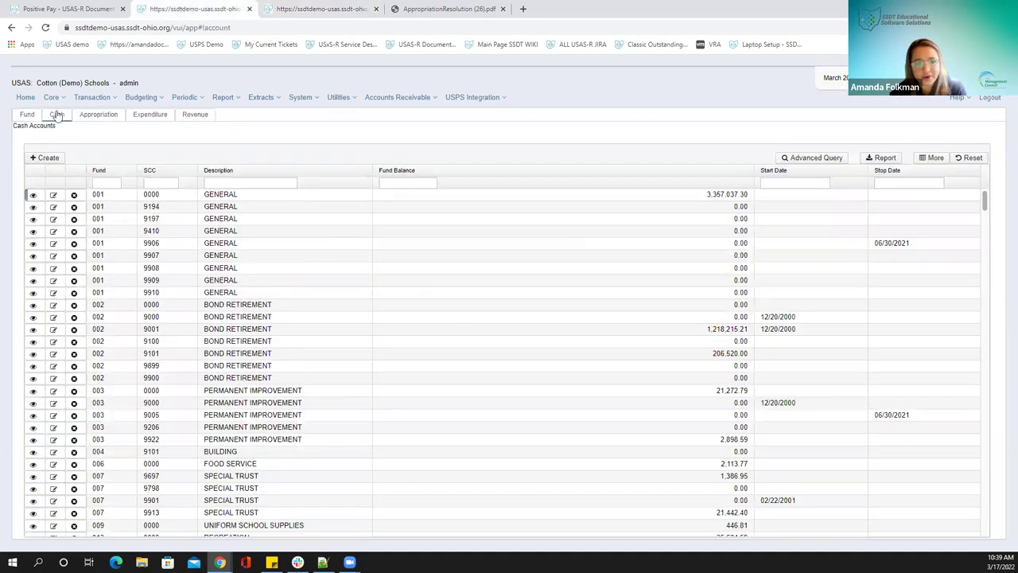
Open Transaction > Disbursements and sort by Check # descending, showing check 889862 first
left_click(96, 99)
left_click(103, 129)
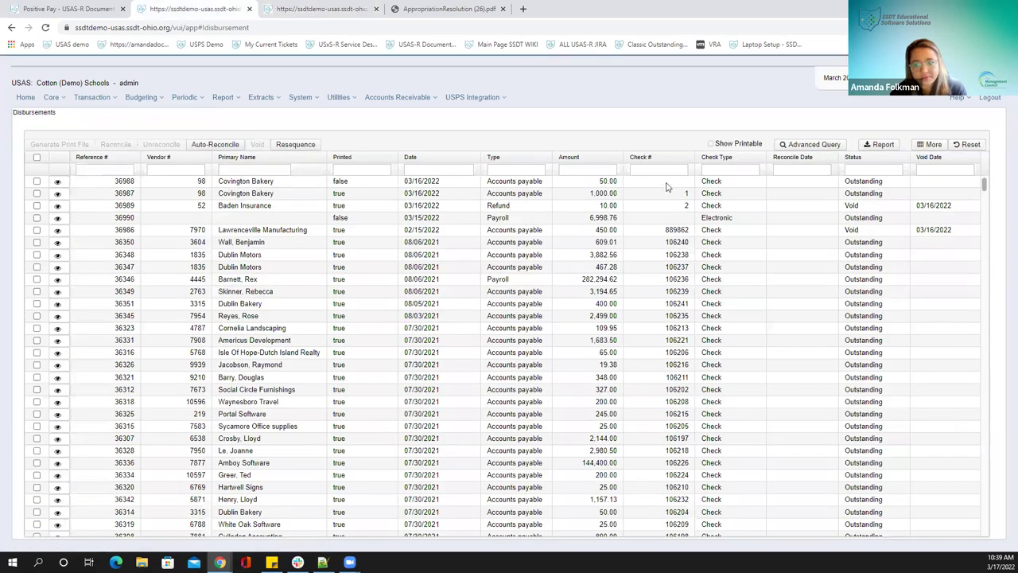
left_click(657, 158)
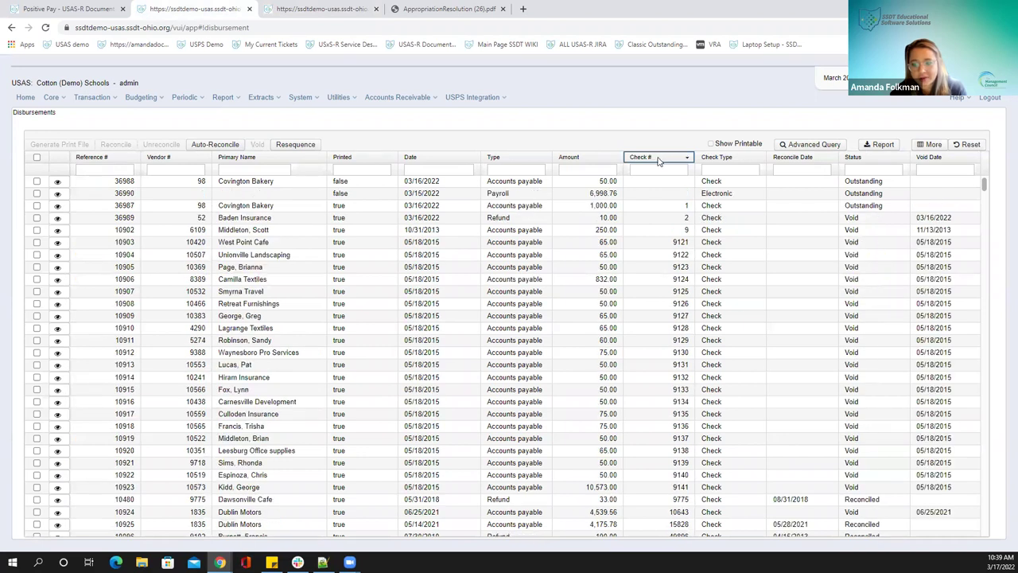
left_click(659, 159)
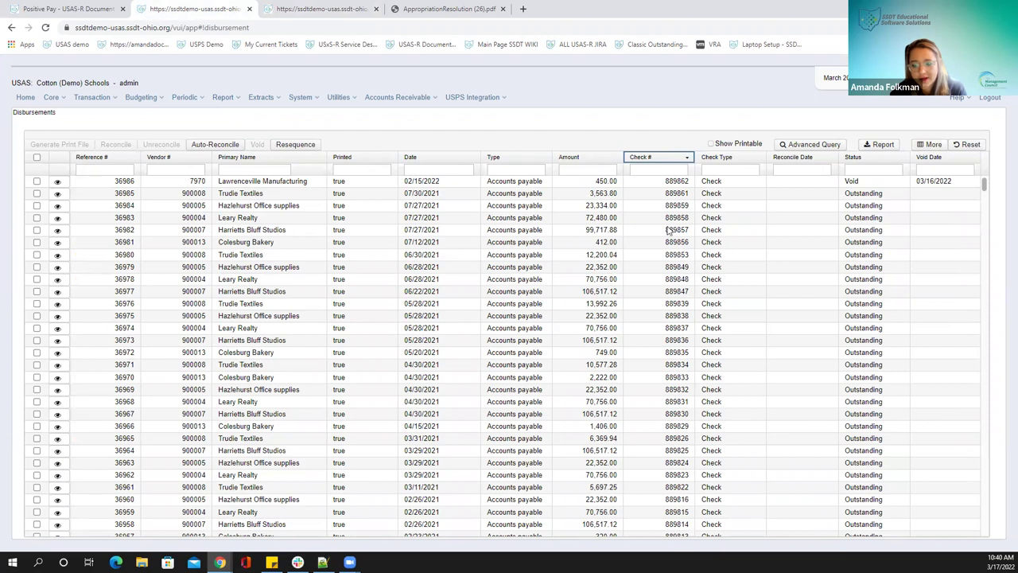
scroll(675, 216, "down", 15)
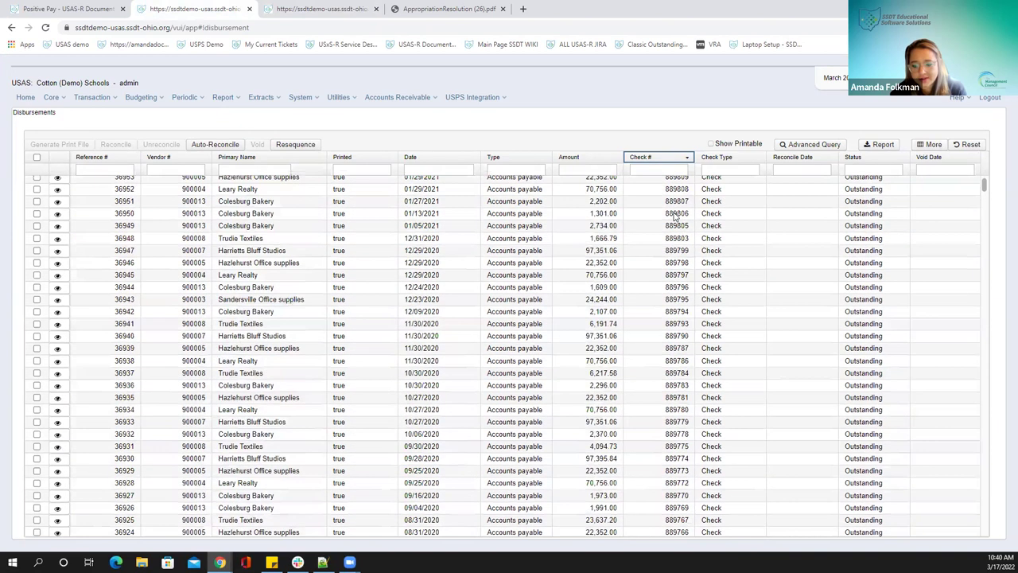
scroll(674, 216, "up", 15)
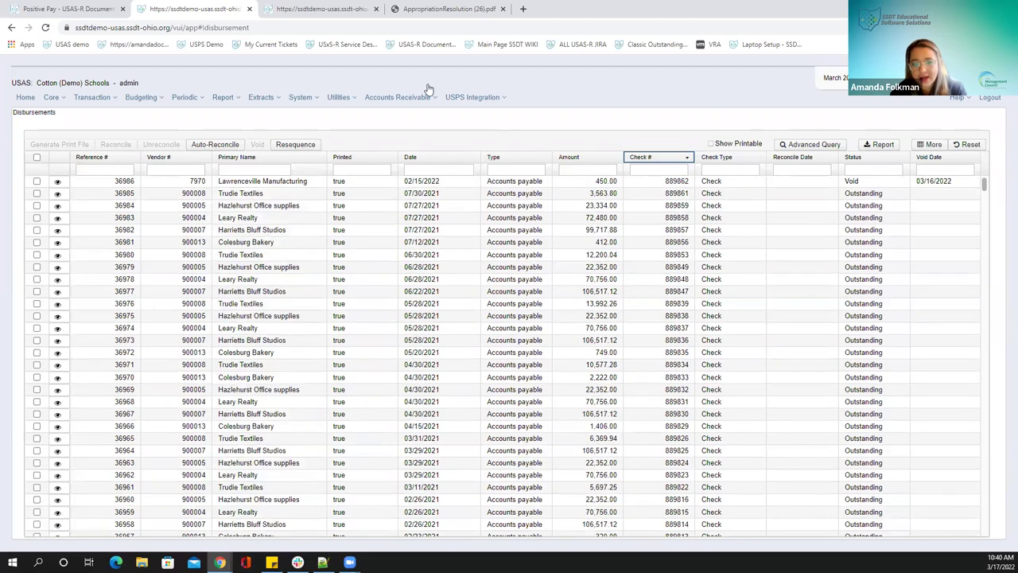
left_click(268, 10)
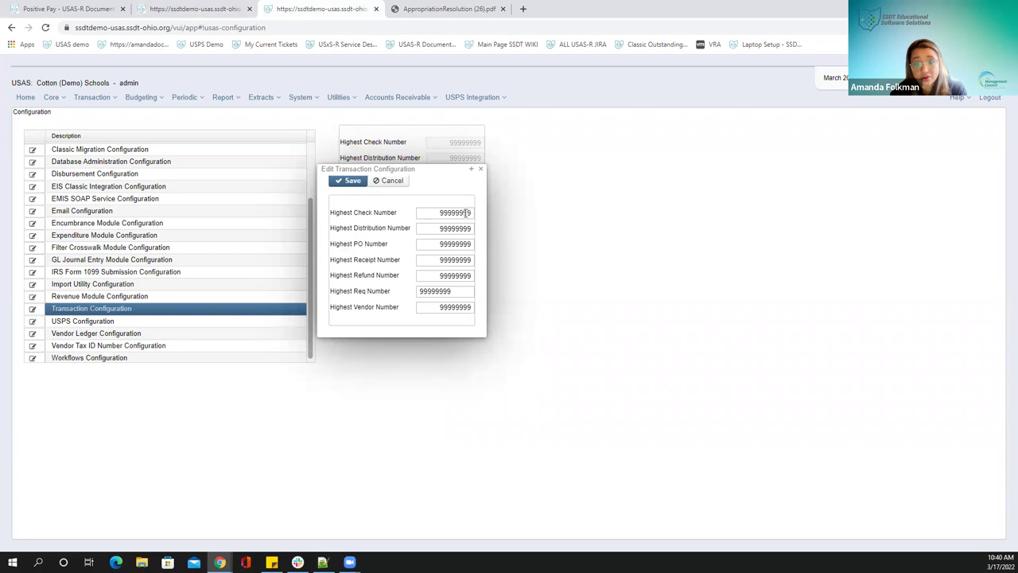
left_click(442, 213)
double_click(442, 213)
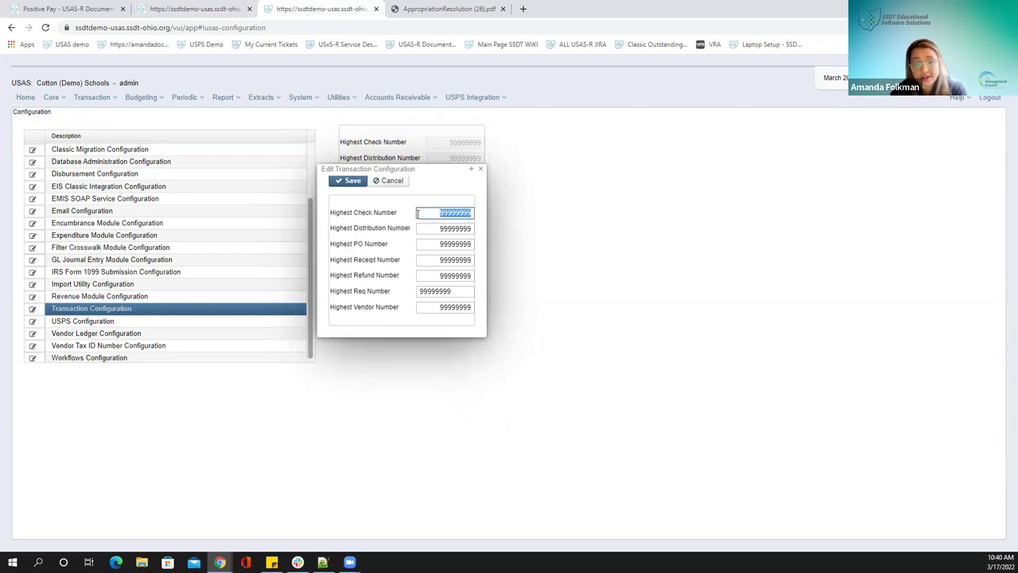
left_click(181, 9)
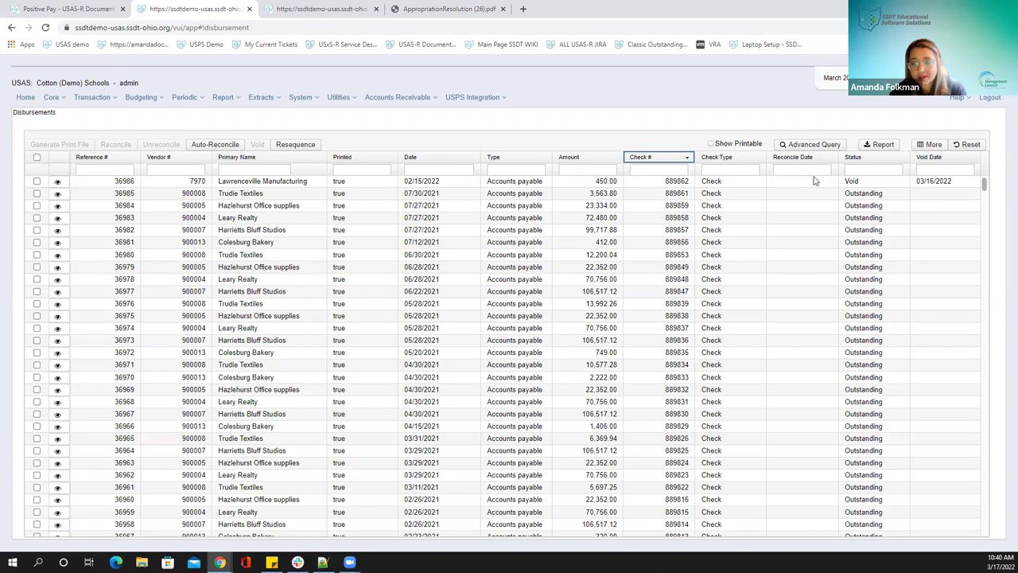
Sort disbursements by Check # ascending and view the Generate Print File dialog for disbursement 36988
left_click(687, 159)
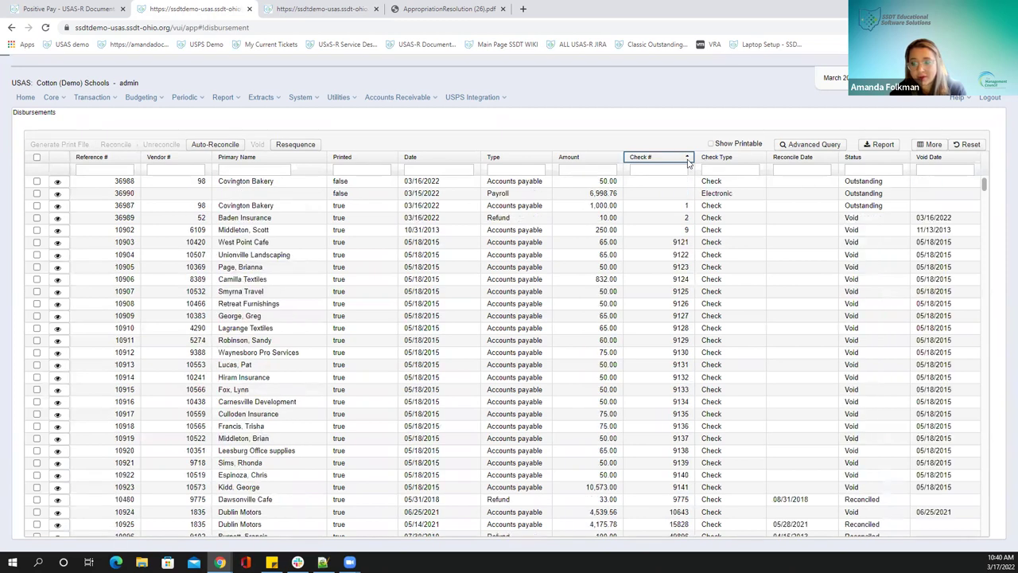
left_click(37, 181)
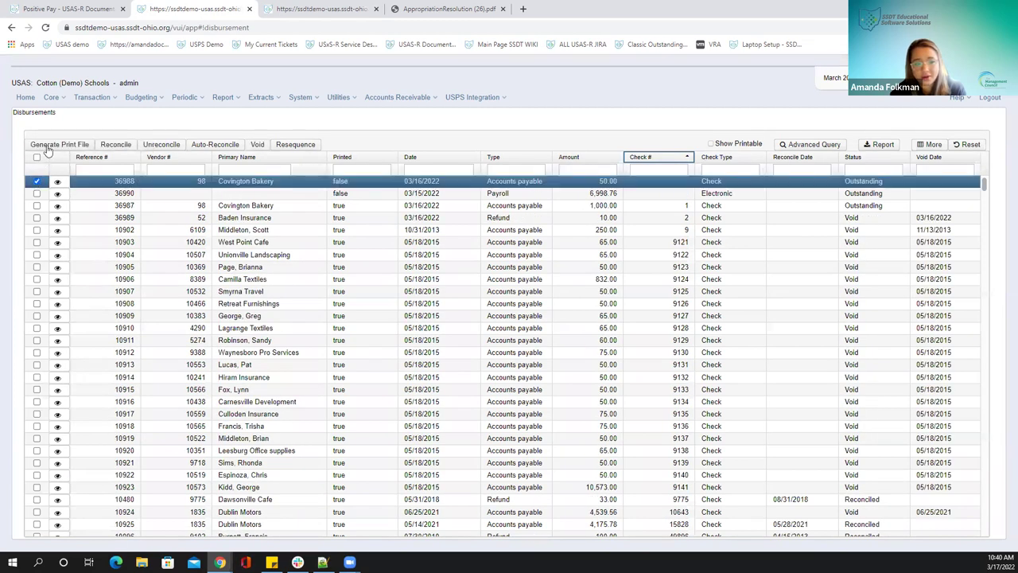
left_click(48, 146)
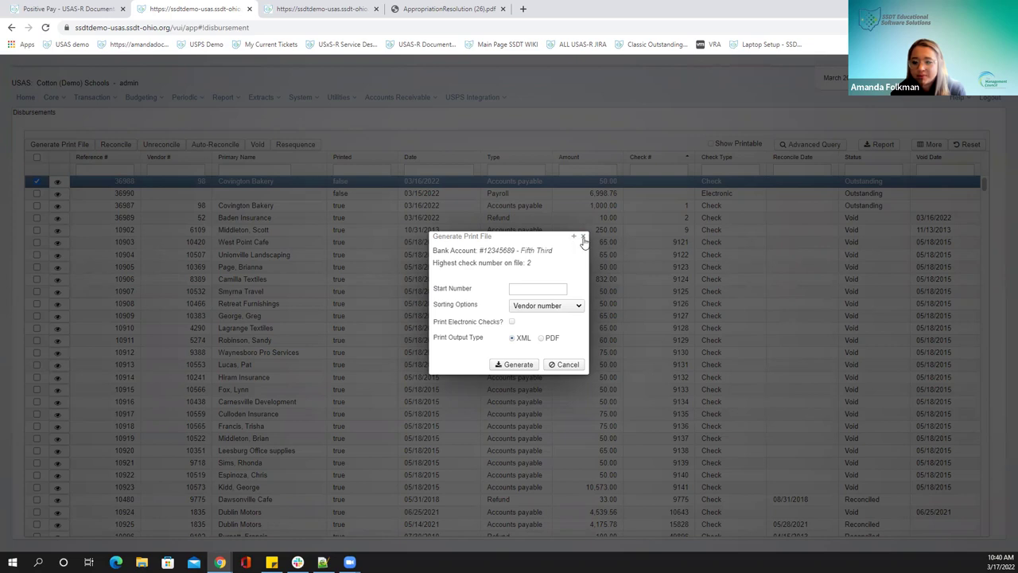
left_click(583, 238)
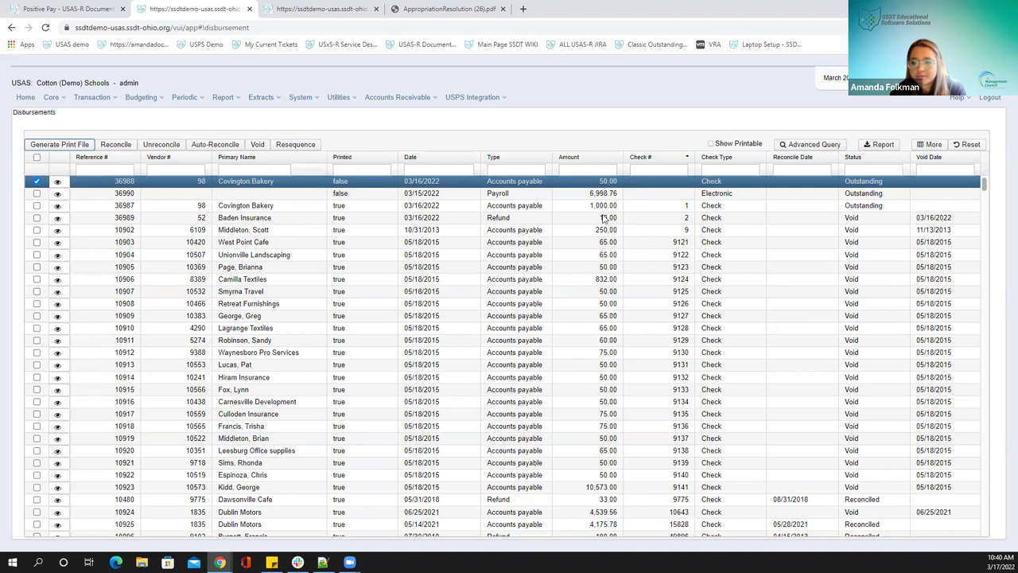
scroll(622, 445, "down", 1)
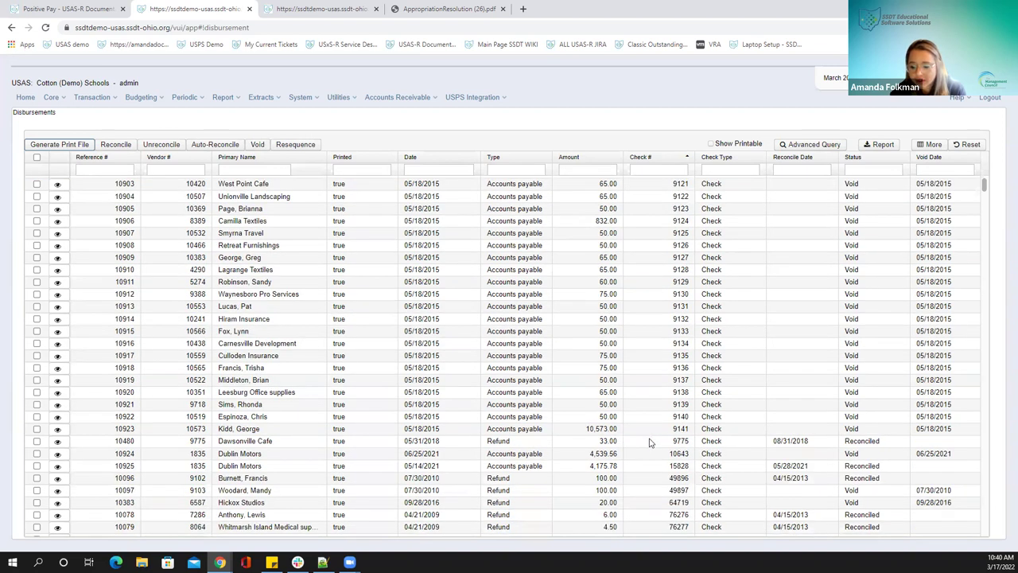
scroll(648, 441, "down", 1)
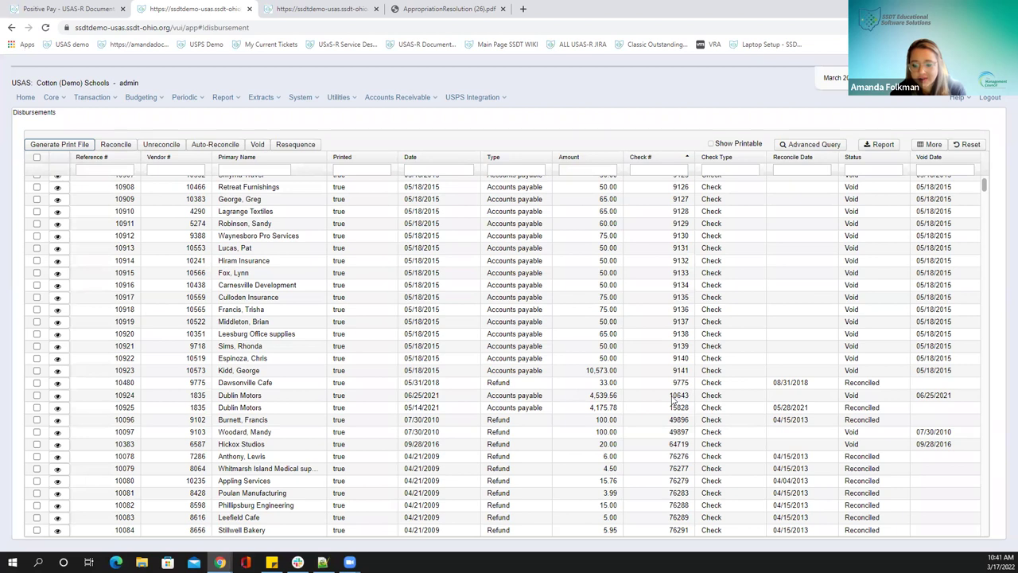
Save Highest Check Number 10643 in Transaction Configuration, then reload the Disbursements tab
left_click(275, 11)
type("1")
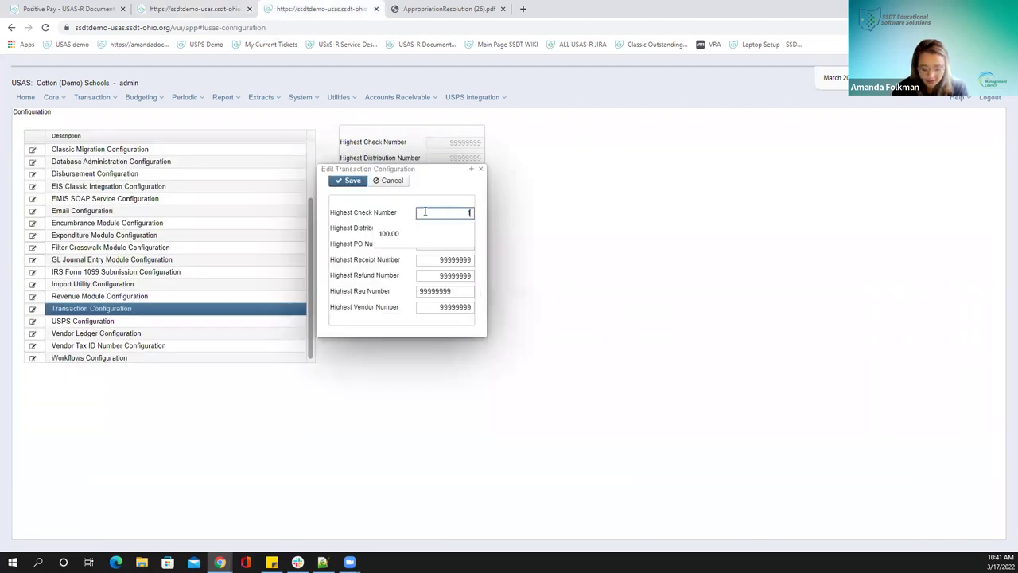
type("0643")
left_click(348, 182)
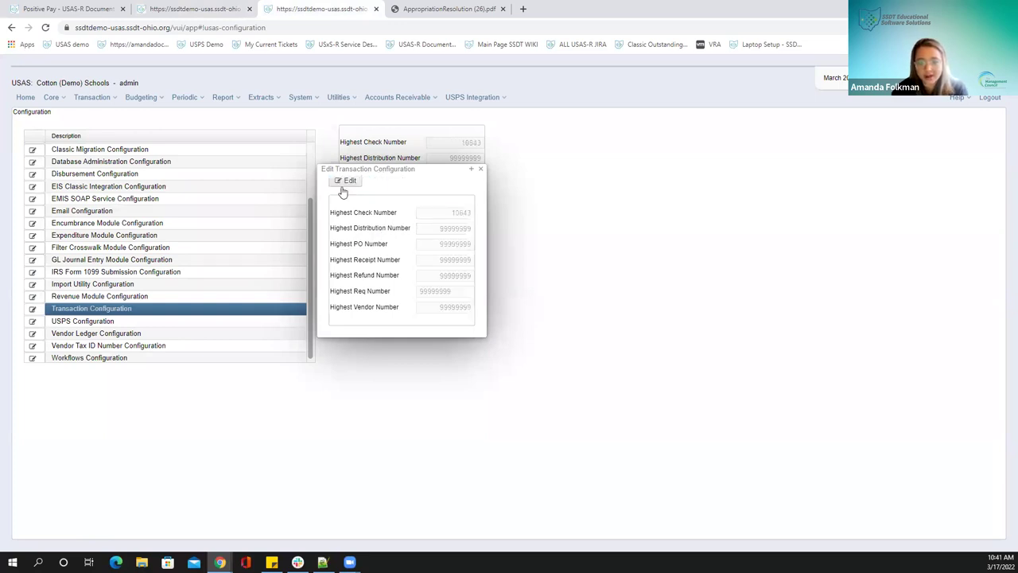
left_click(480, 168)
left_click(163, 8)
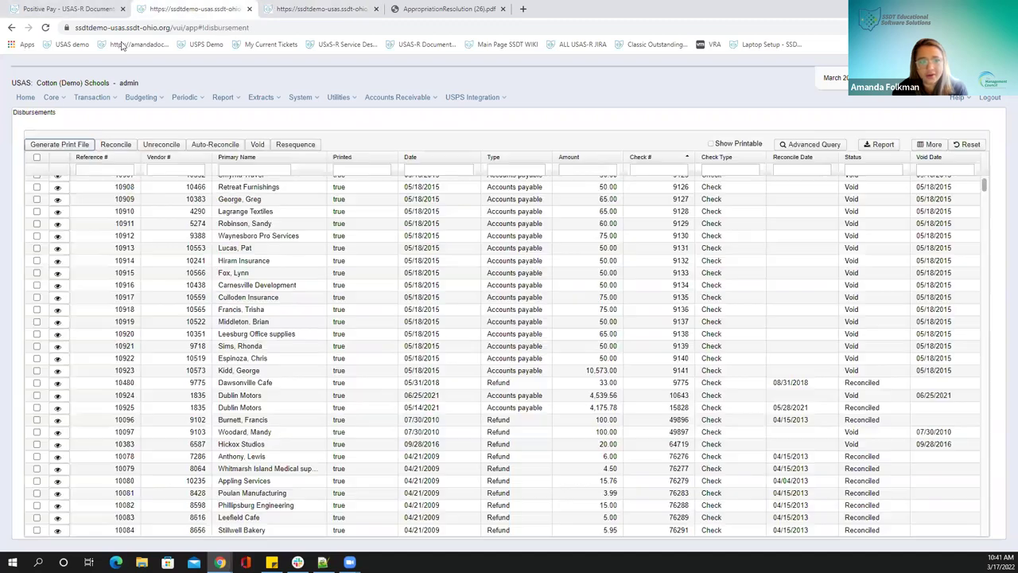
left_click(46, 28)
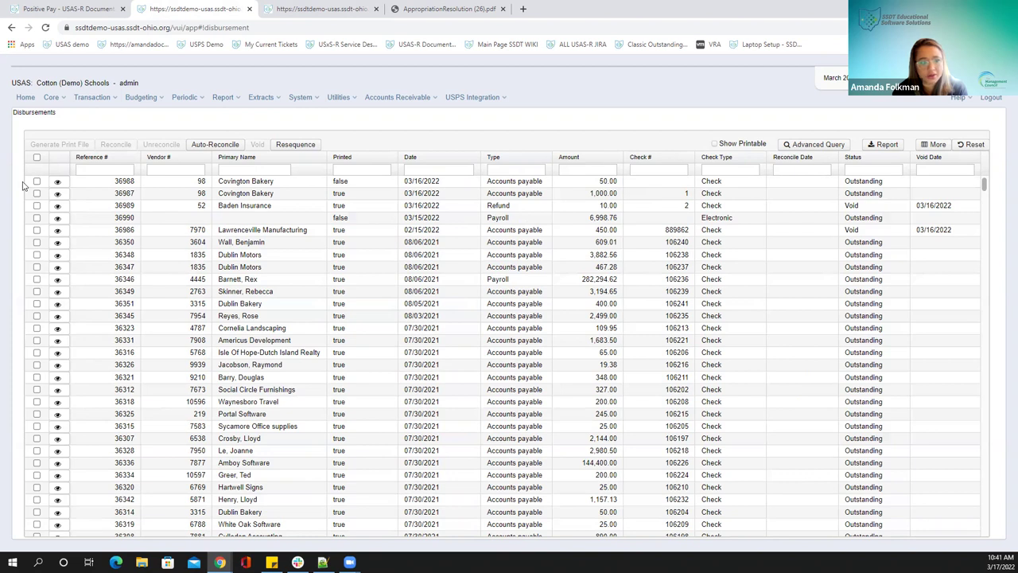
Select Covington Bakery disbursement 36988 and check the print file and transaction menus without changes
left_click(37, 182)
left_click(59, 144)
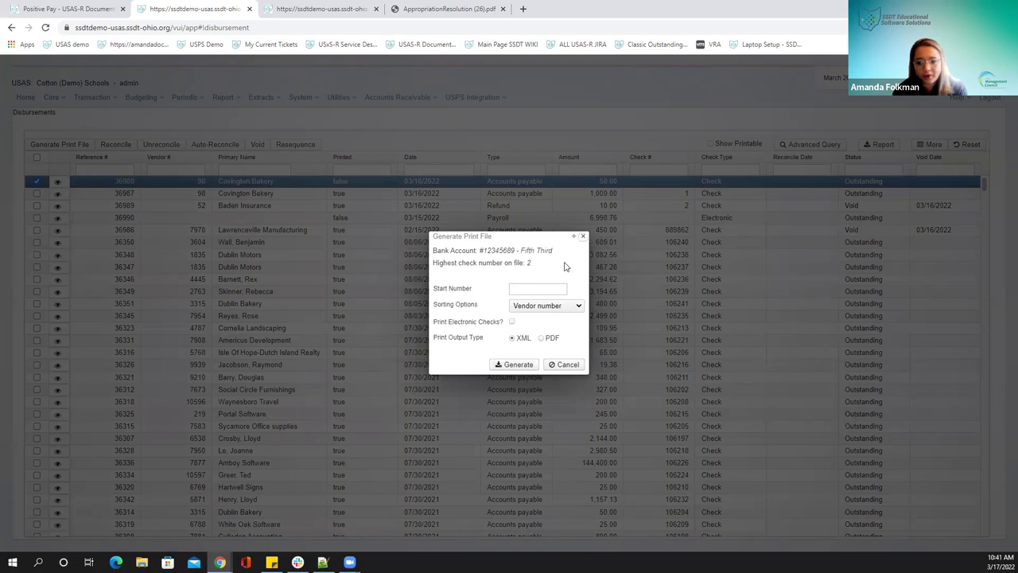
left_click(583, 236)
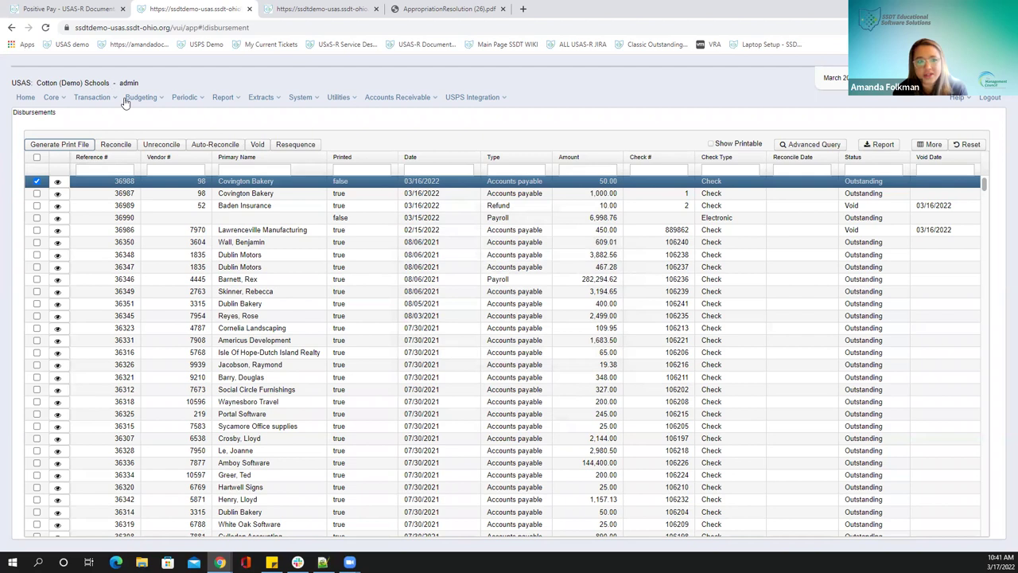
left_click(89, 97)
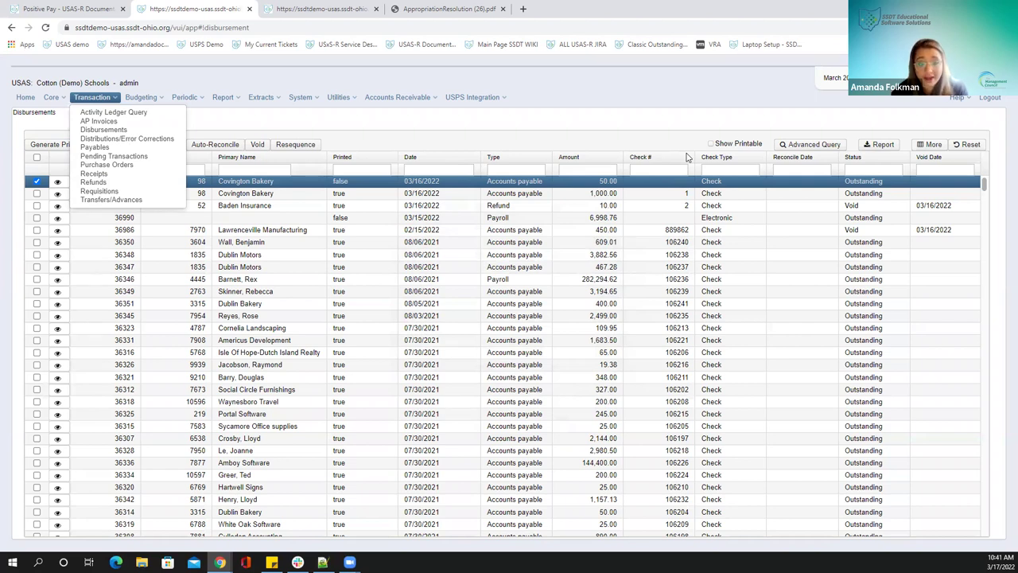
left_click(678, 282)
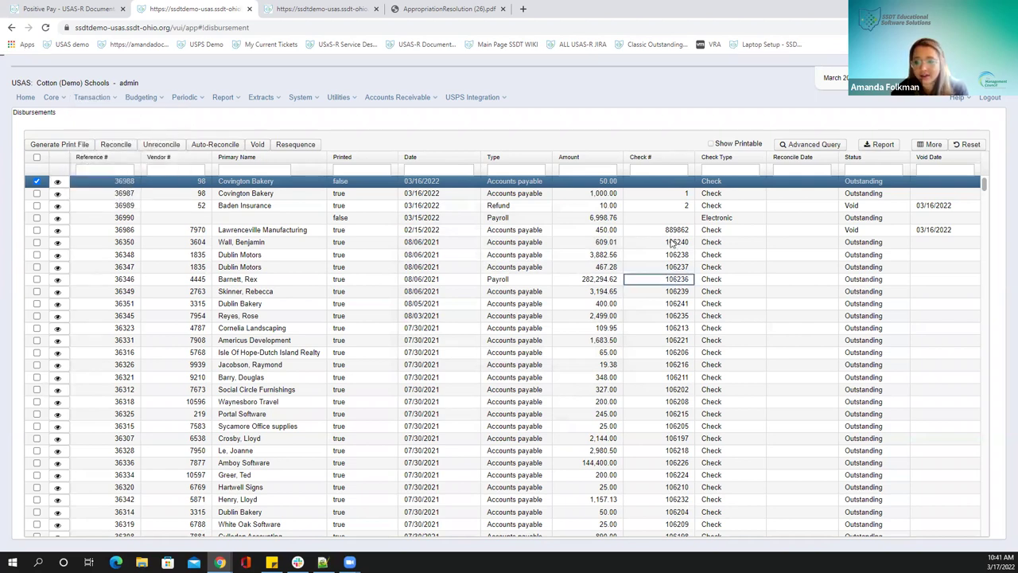
Sort disbursements by check number and open the details of voided disbursement 10924
double_click(676, 230)
left_click(647, 160)
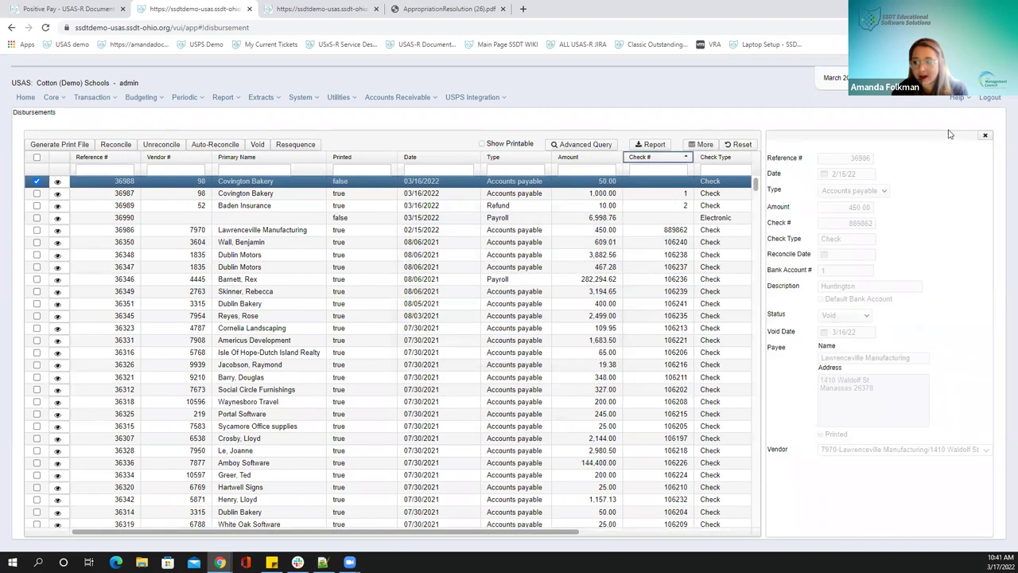
left_click(670, 161)
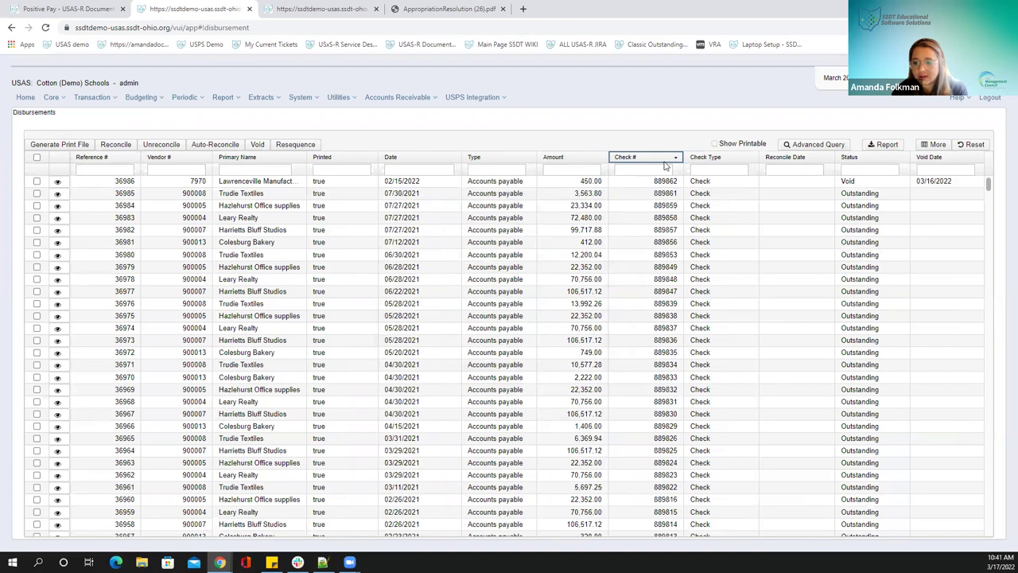
left_click(666, 162)
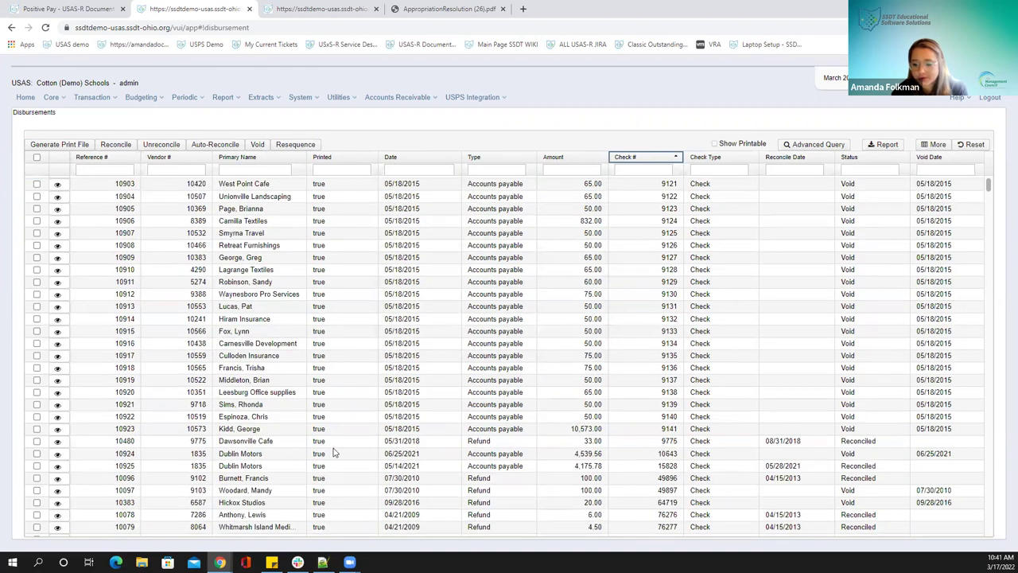
left_click(52, 453)
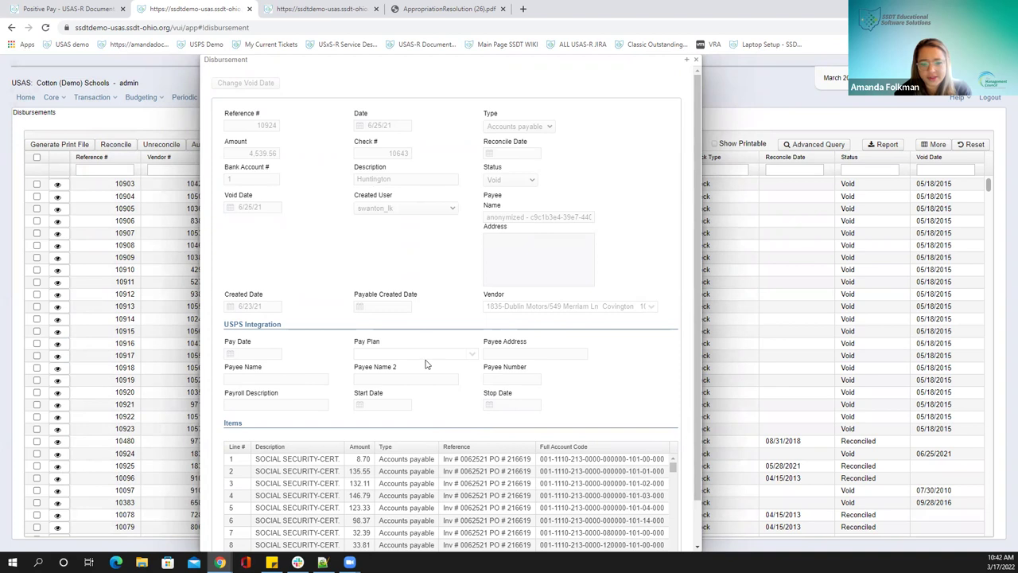
Close the voided disbursement's details, briefly view disbursement 36988, then bring up the Transaction menu
scroll(426, 363, "down", 1)
scroll(426, 363, "up", 1)
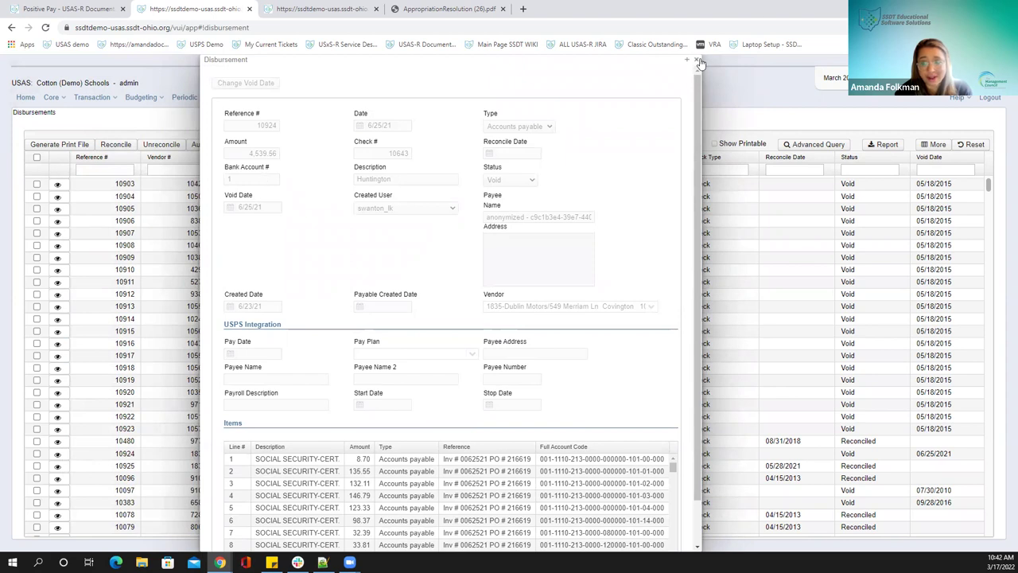
key("Escape")
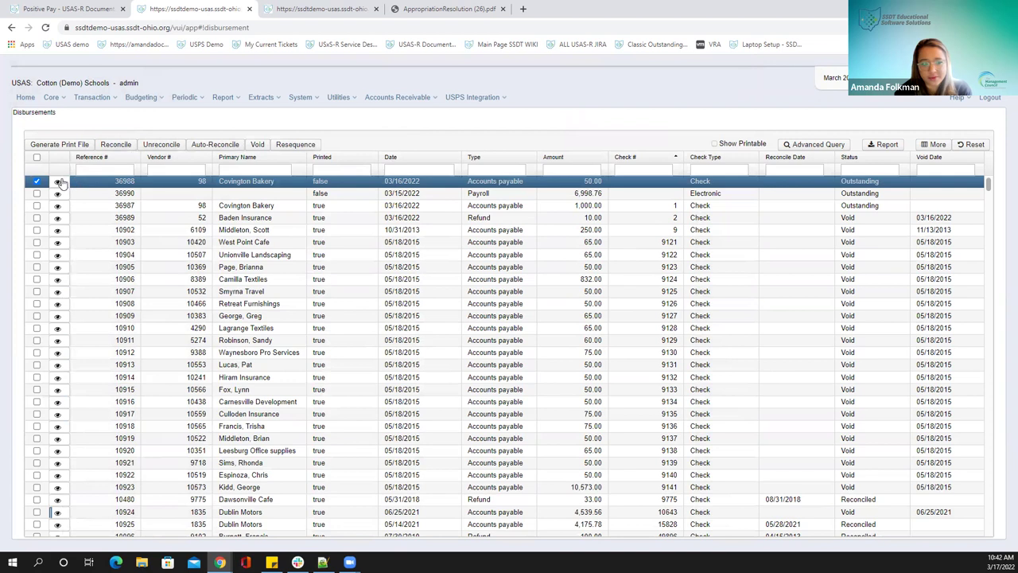
key("Return")
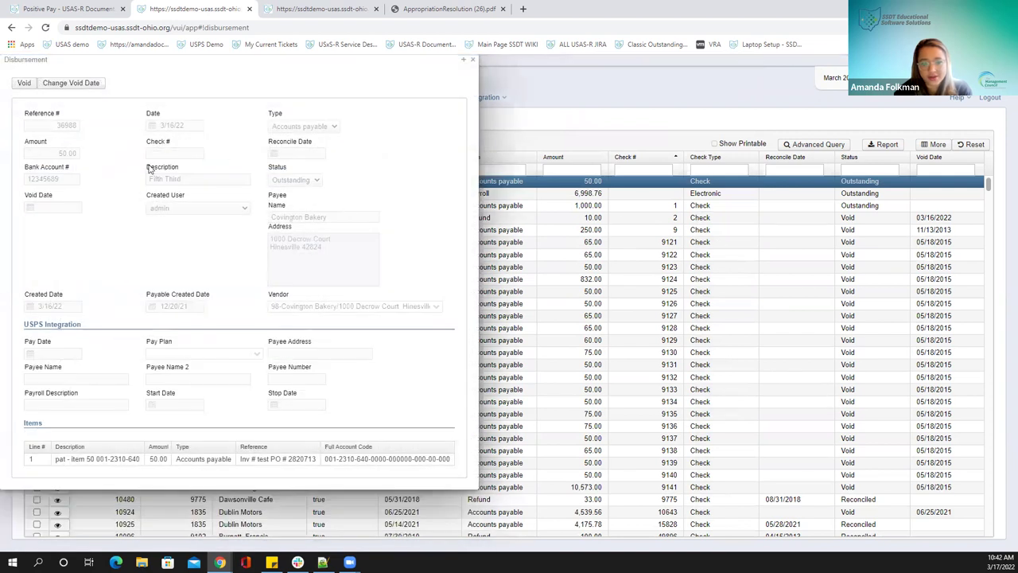
left_click(472, 60)
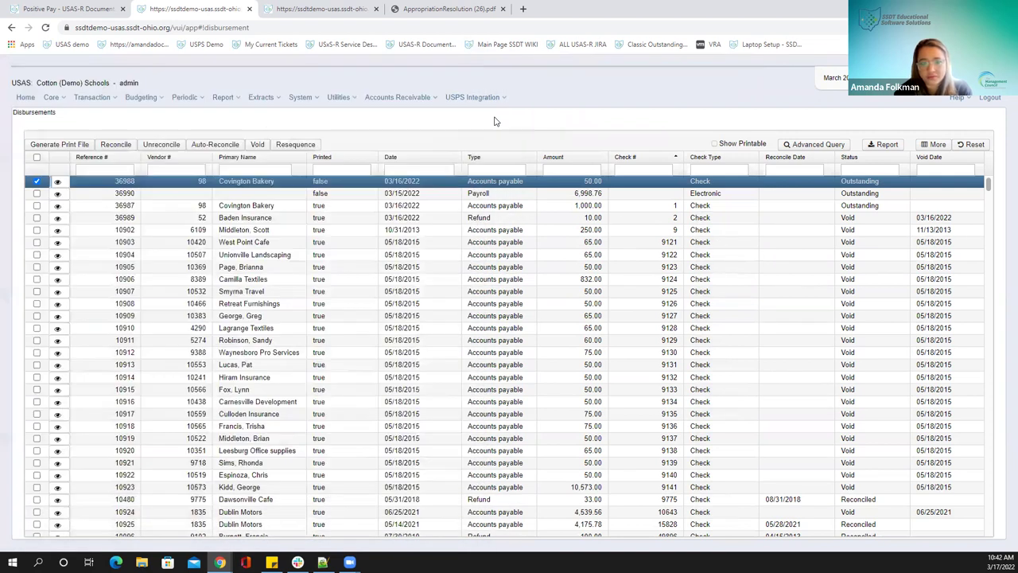
left_click(92, 97)
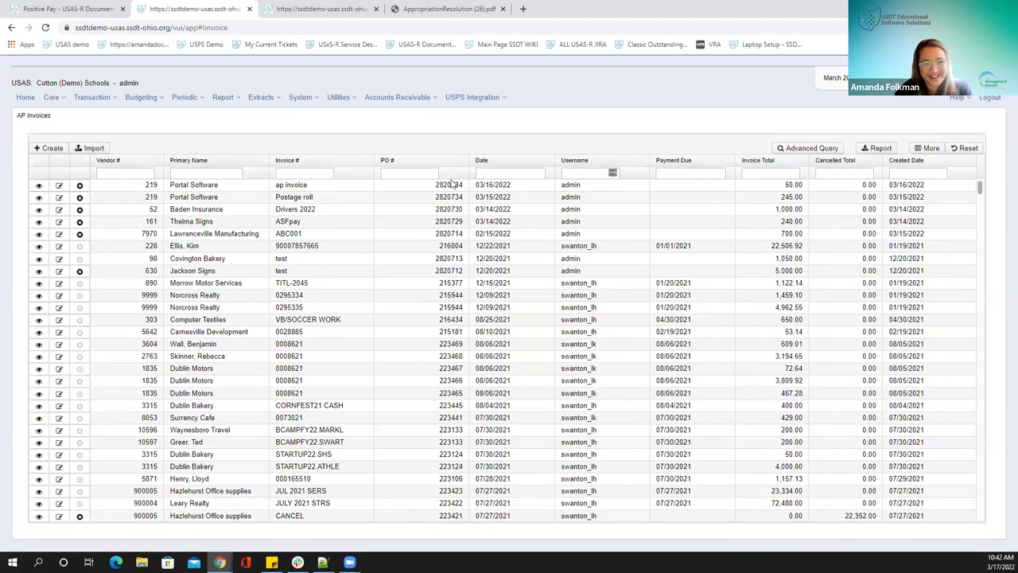
Go to the Payables detail list and select the 240.00 Thelma Signs payable
mouse_move(83, 98)
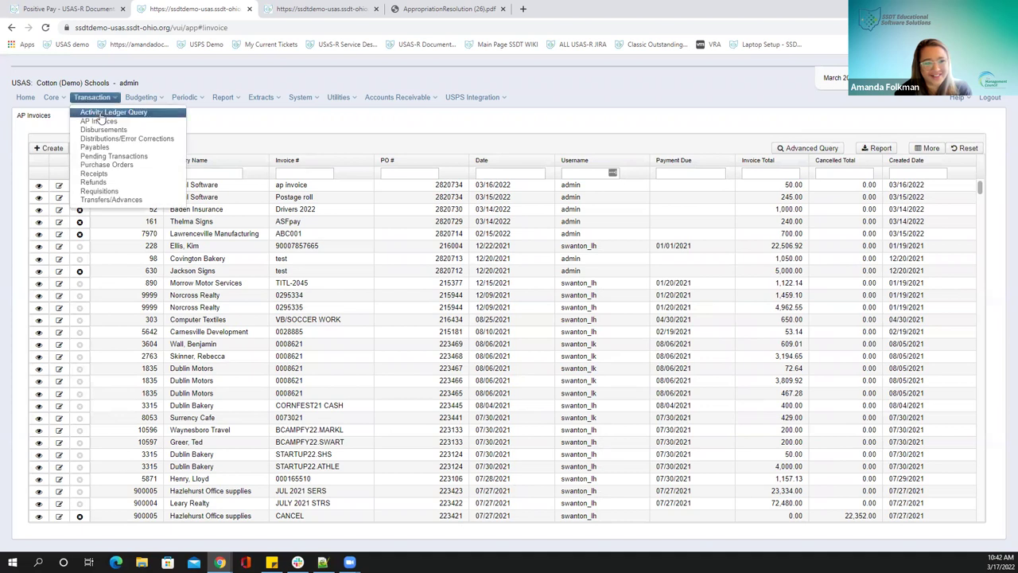
left_click(107, 191)
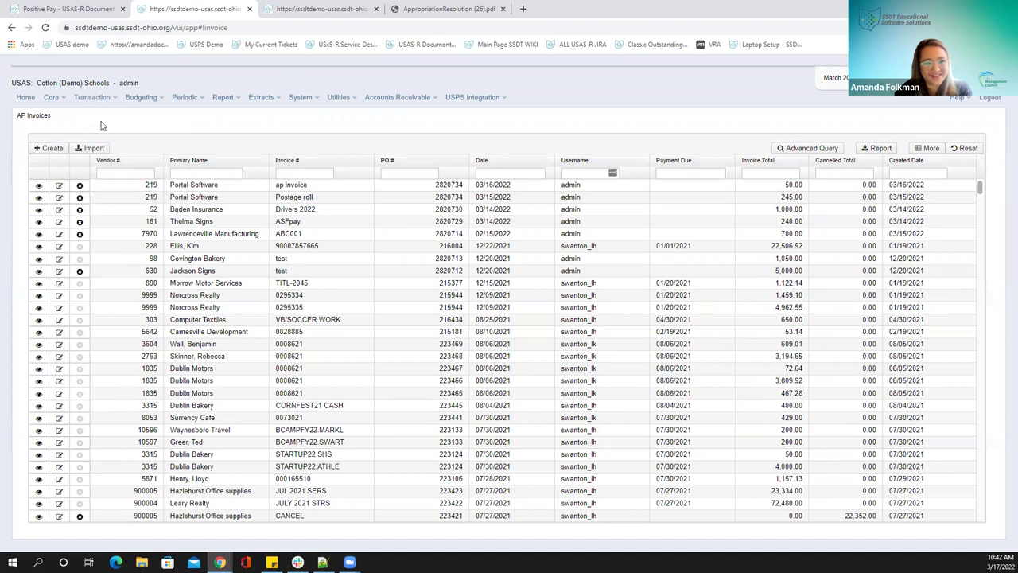
mouse_move(97, 106)
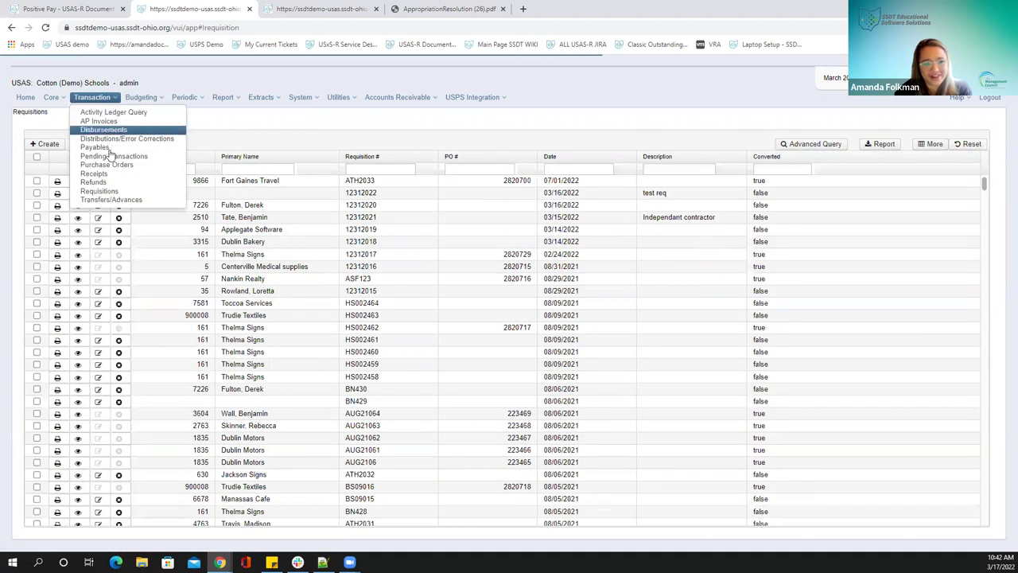
left_click(99, 147)
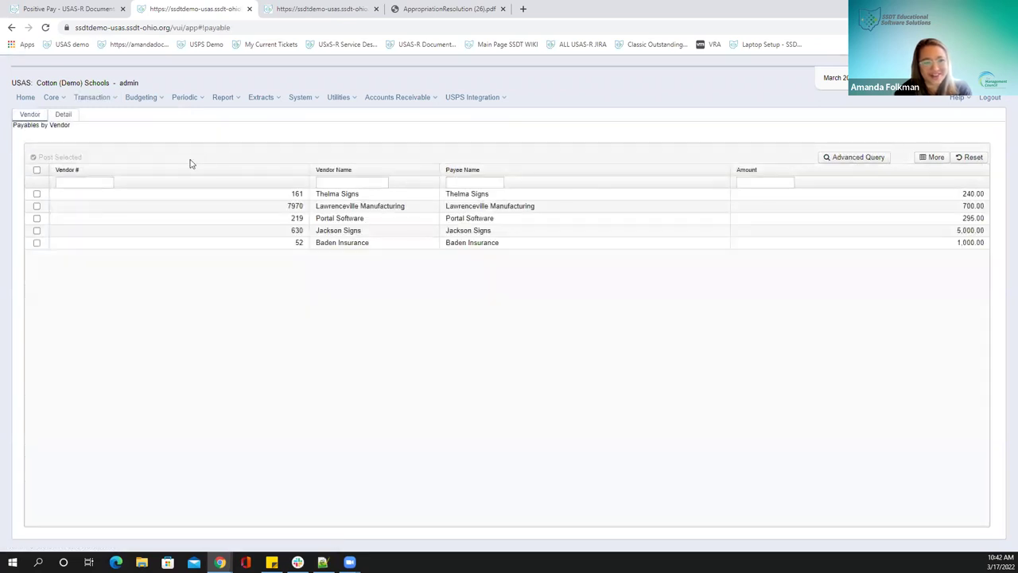
left_click(63, 115)
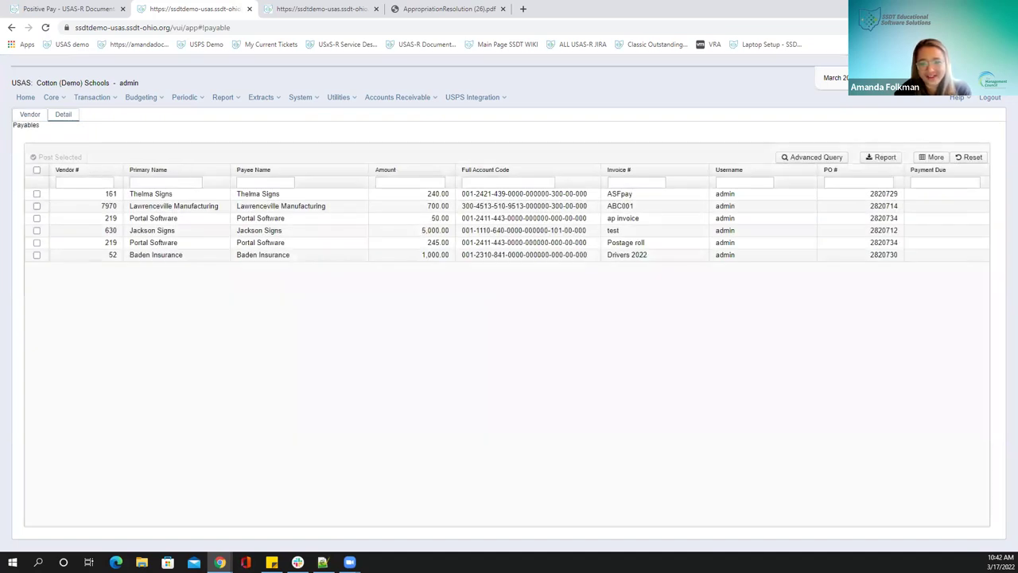
left_click(36, 193)
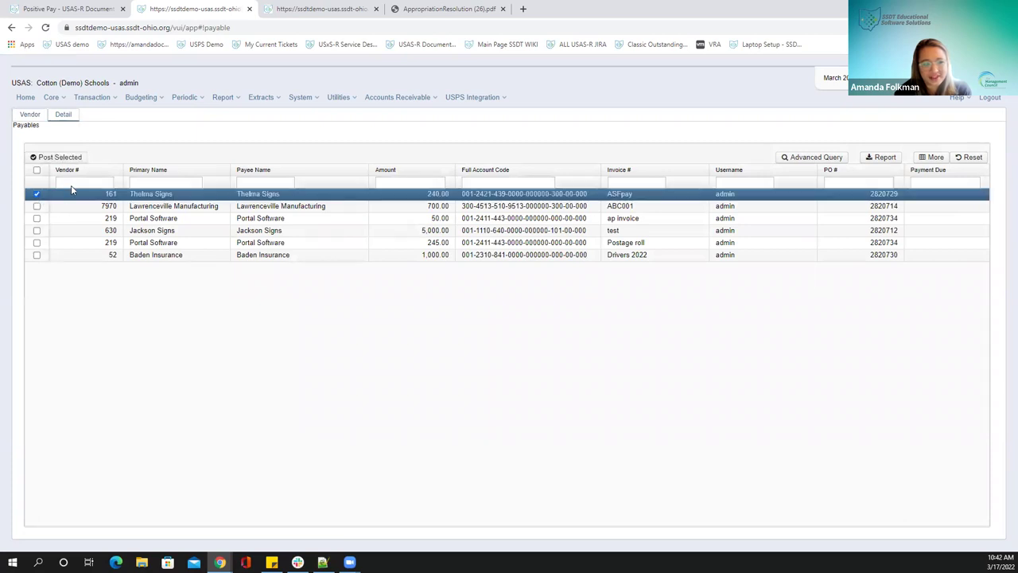
Post the payable from bank account 1 - Huntington and continue to printing
left_click(56, 157)
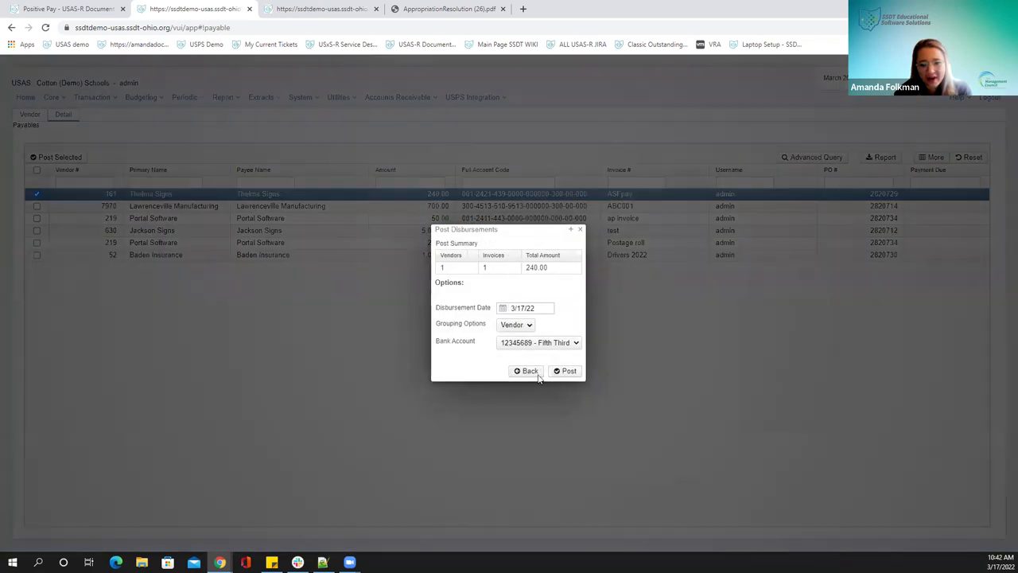
left_click(568, 344)
left_click(528, 353)
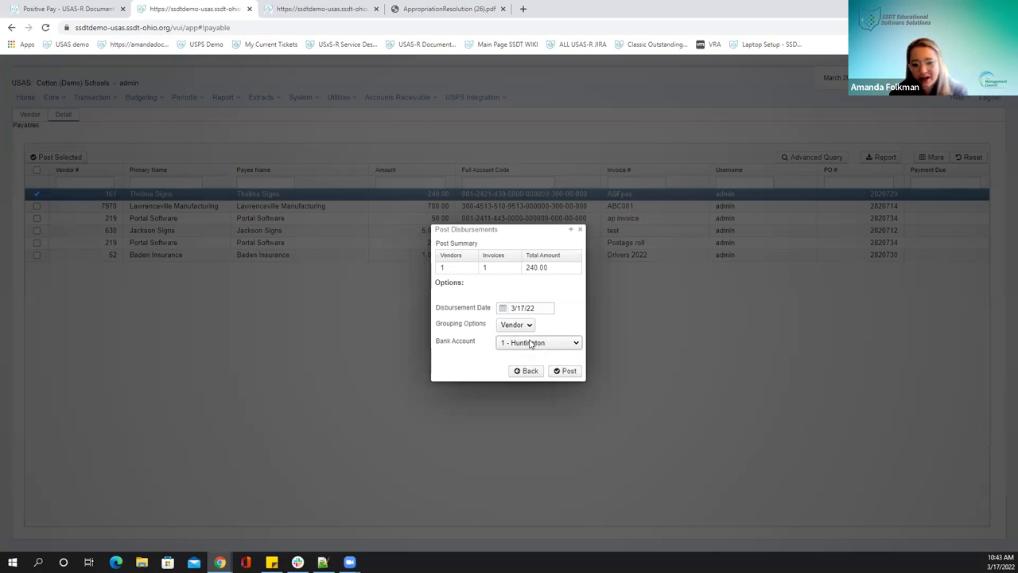
left_click(563, 372)
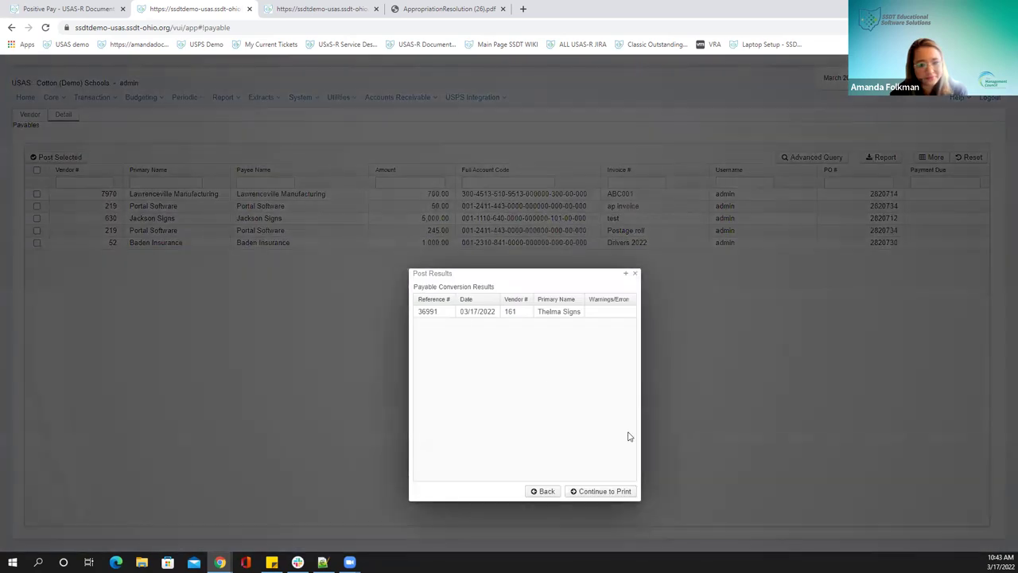
left_click(608, 491)
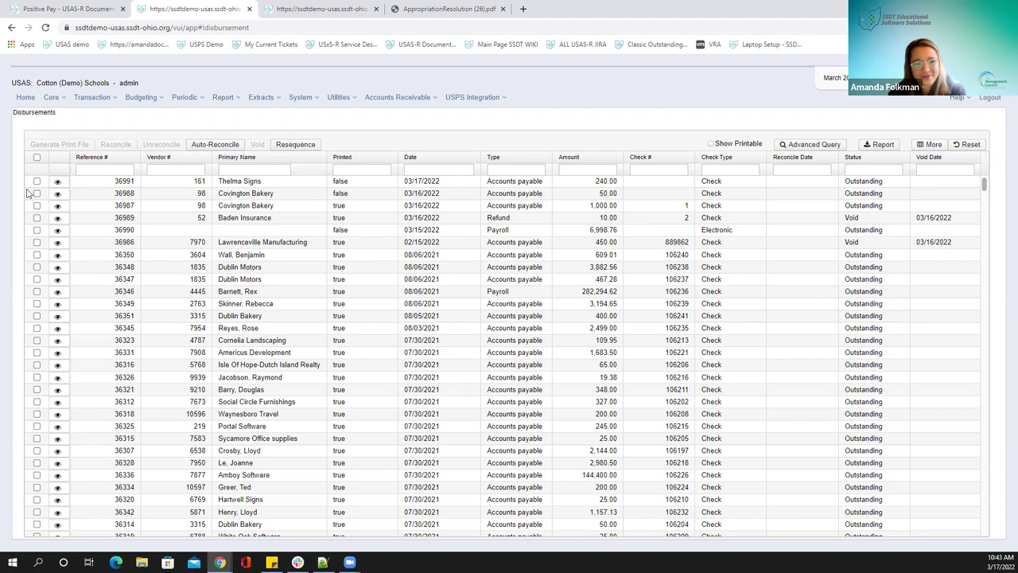
Generate an XML check print file for Thelma Signs disbursement 36991
left_click(36, 181)
left_click(49, 146)
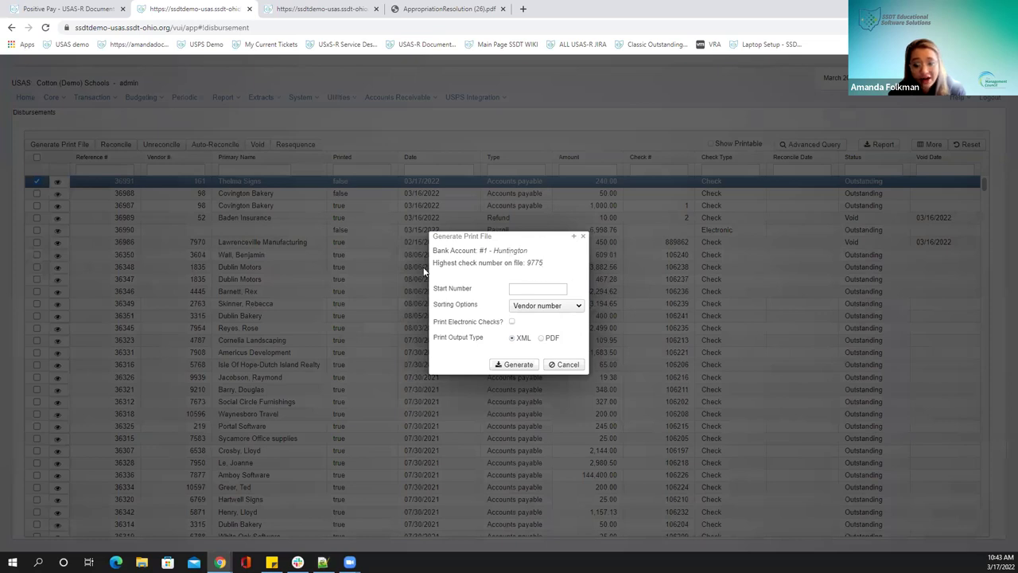
left_click(331, 8)
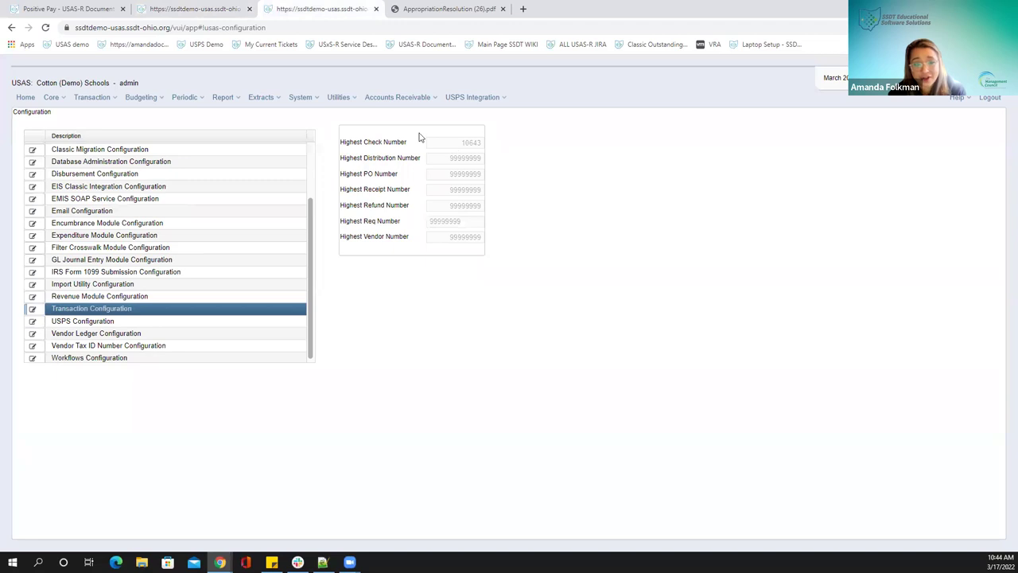
left_click(177, 11)
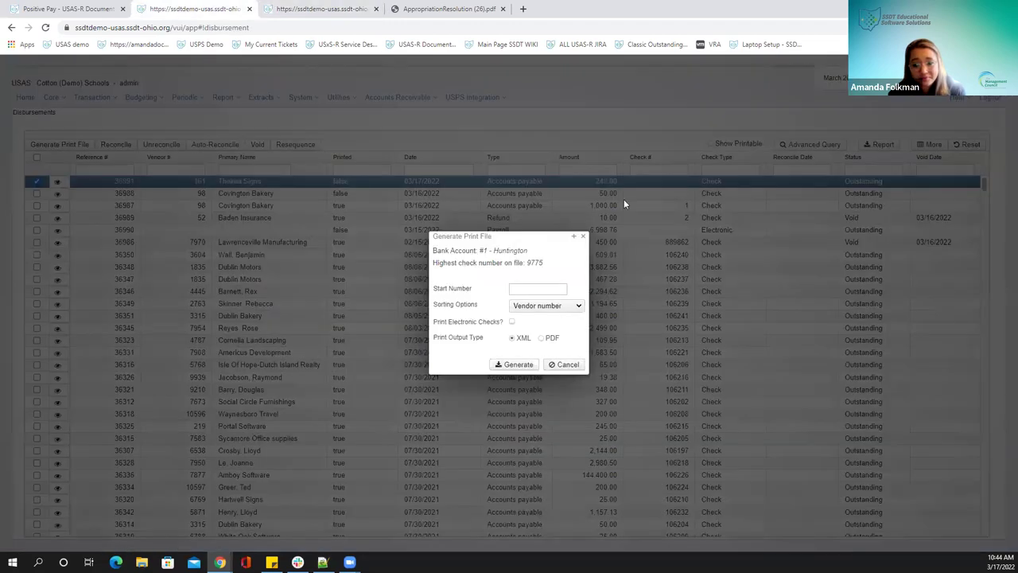
left_click(542, 338)
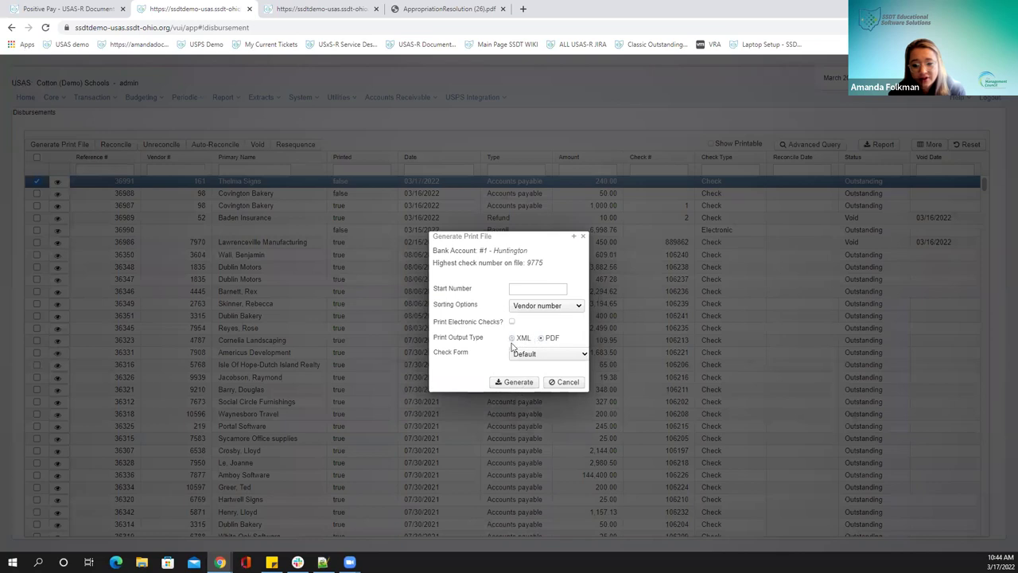
left_click(513, 338)
left_click(515, 365)
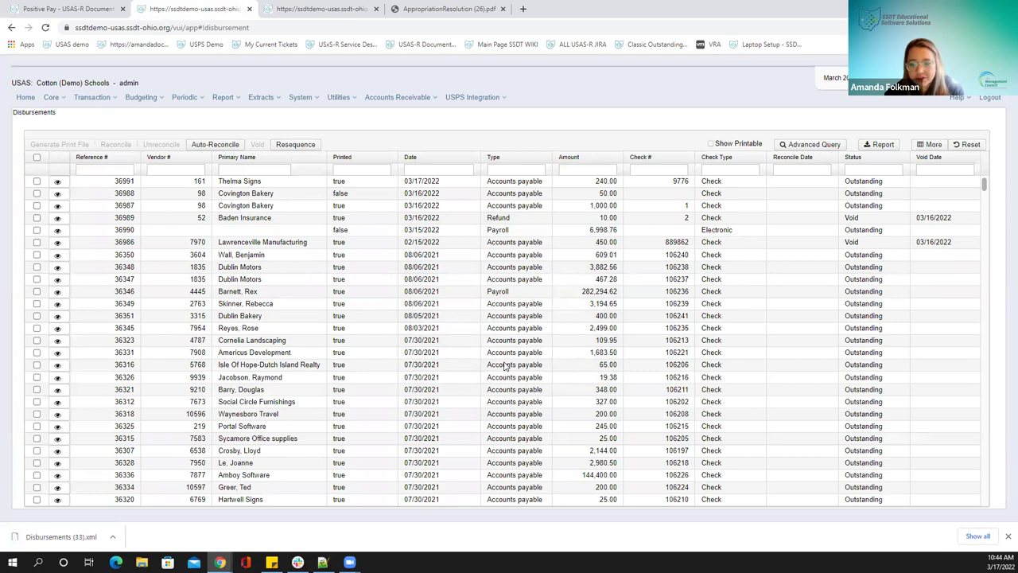
Select check 9776, sort disbursements by check number, then switch to the configuration tab
left_click(659, 184)
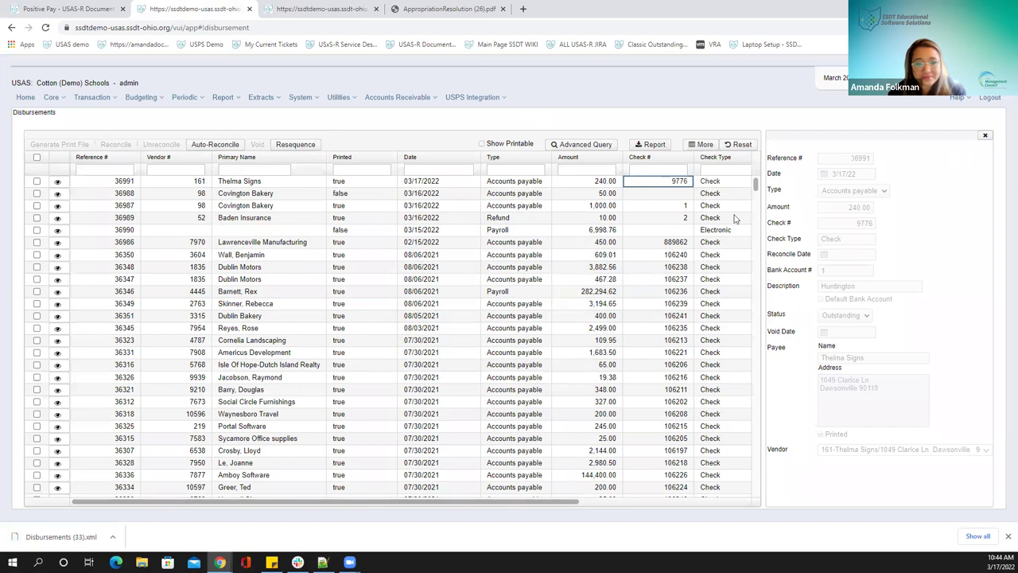
left_click(643, 158)
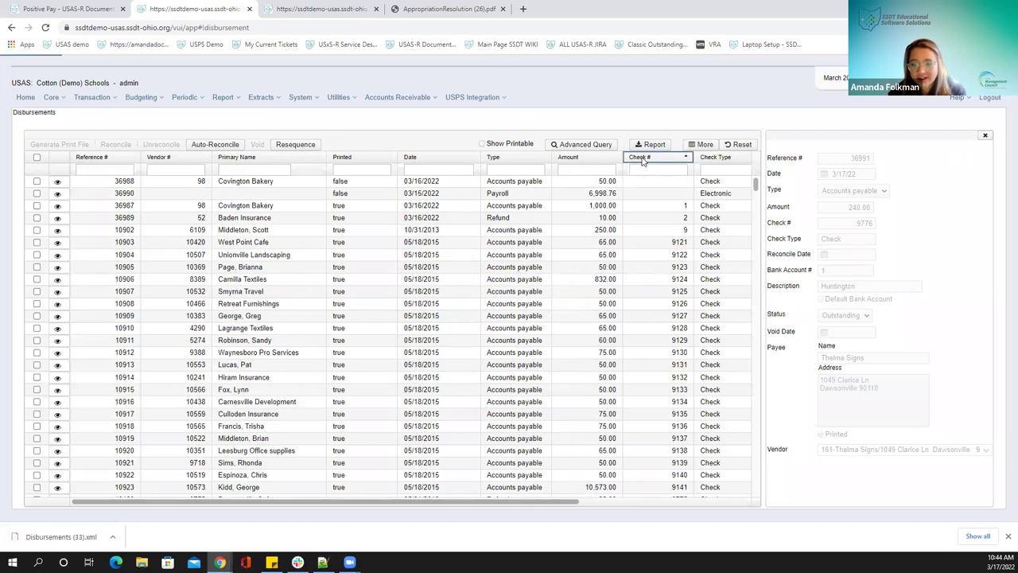
scroll(652, 236, "down", 3)
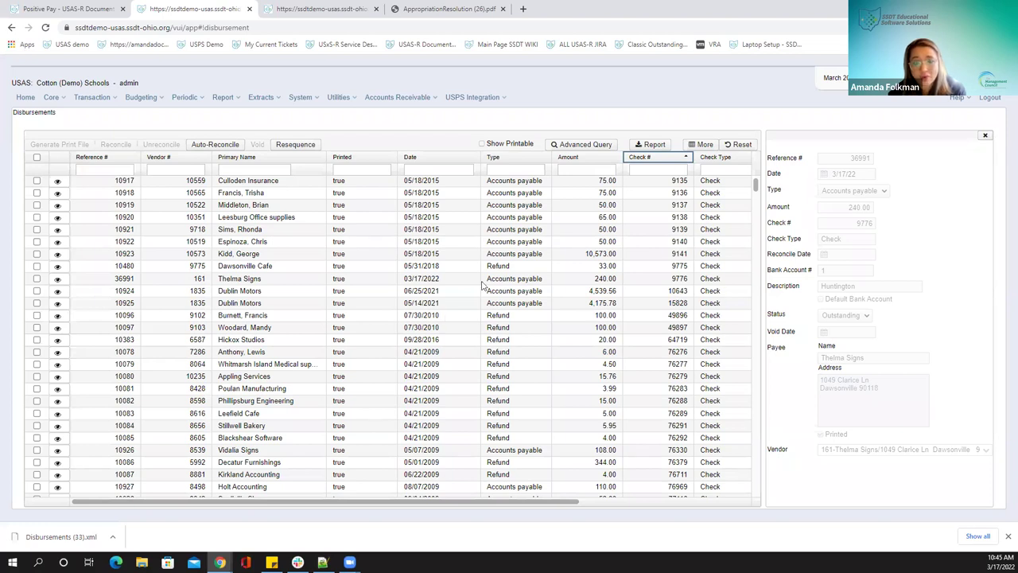
left_click(266, 11)
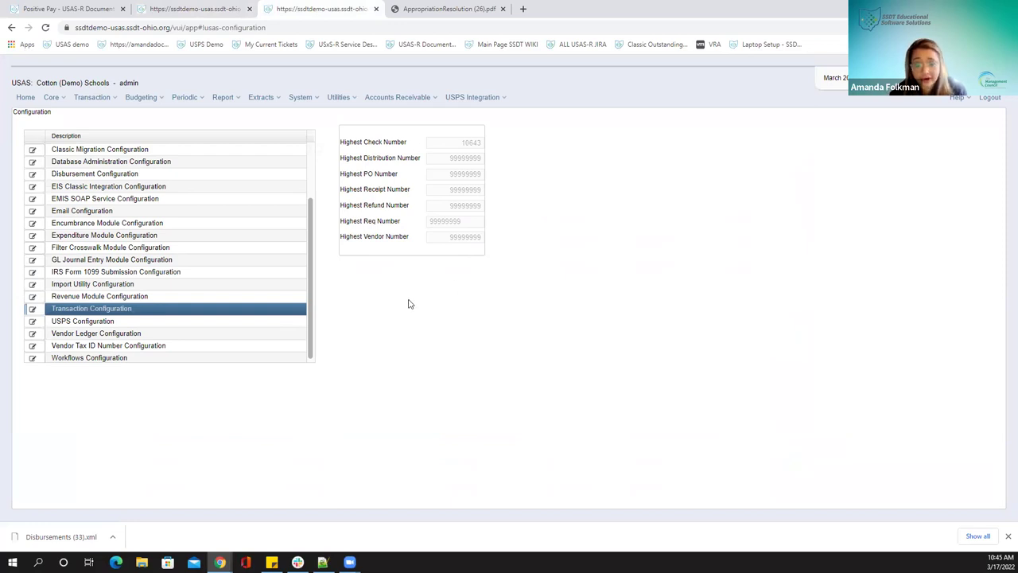
Review the Transaction Configuration, then open the Utilities and System menus
scroll(226, 301, "down", 1)
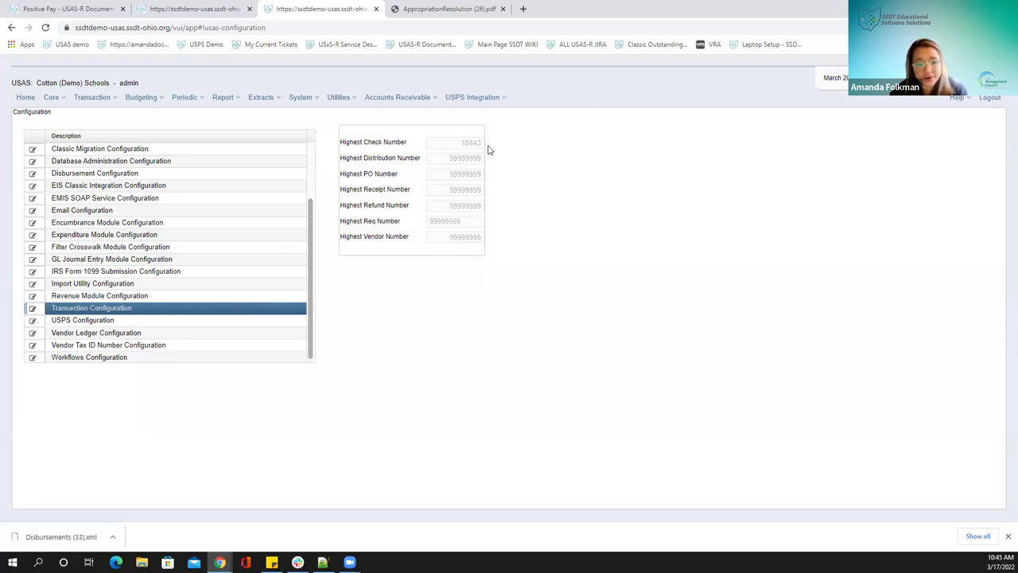
left_click(337, 102)
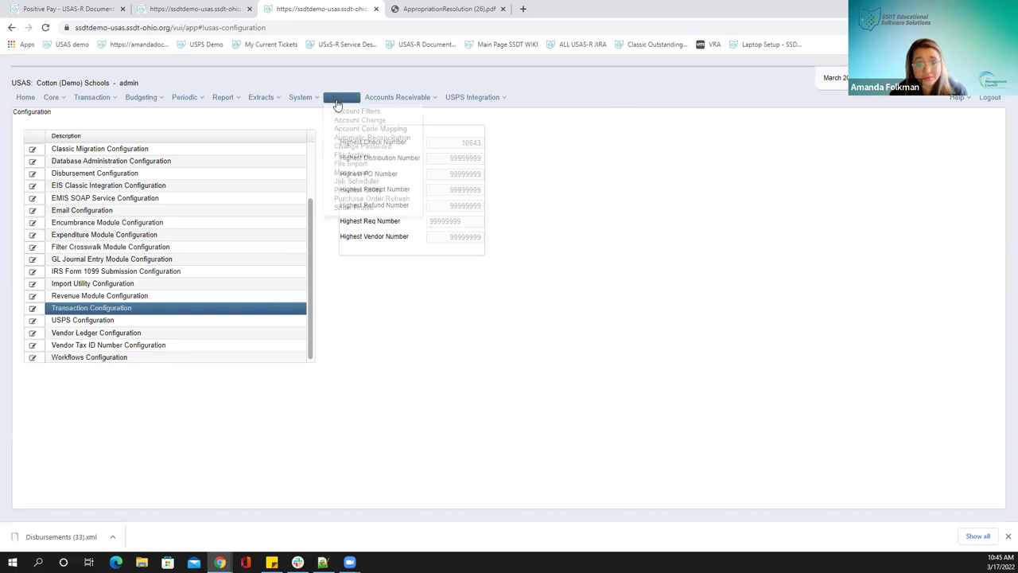
left_click(301, 99)
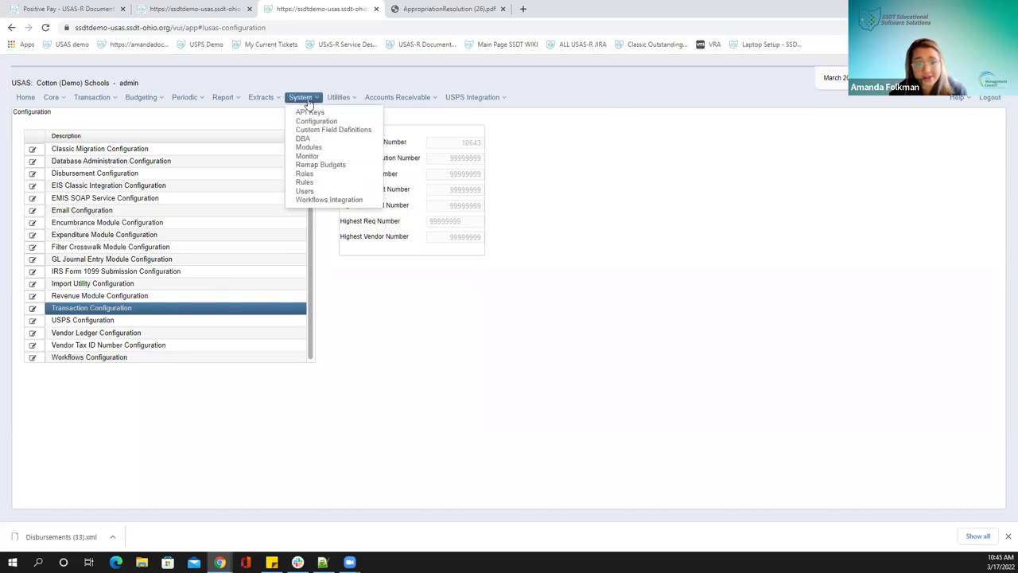
Open Custom Field Definitions and scroll through fields like Code 1 and Money 1
left_click(334, 132)
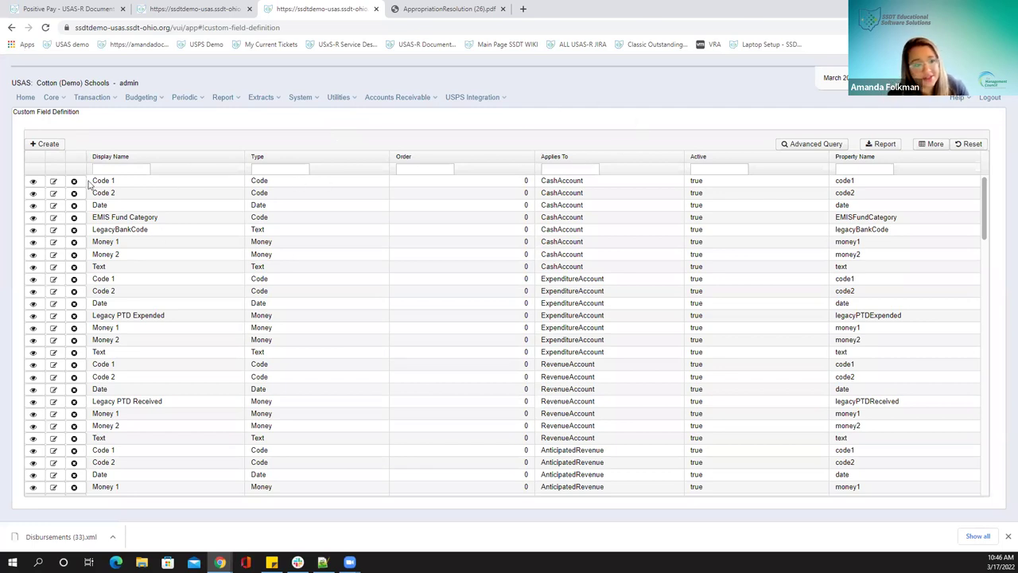
scroll(359, 306, "down", 3)
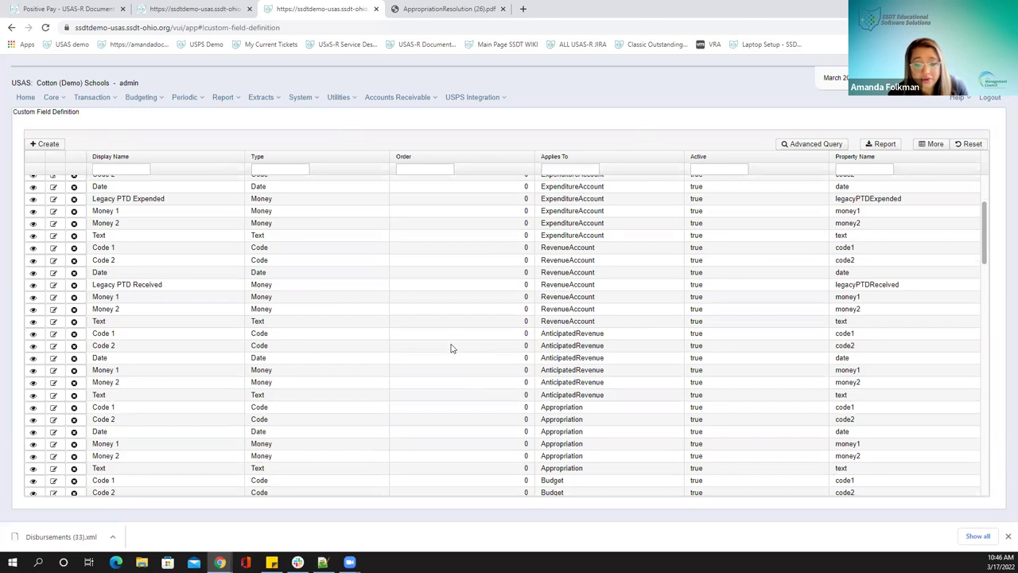
scroll(451, 347, "down", 5)
scroll(447, 343, "up", 5)
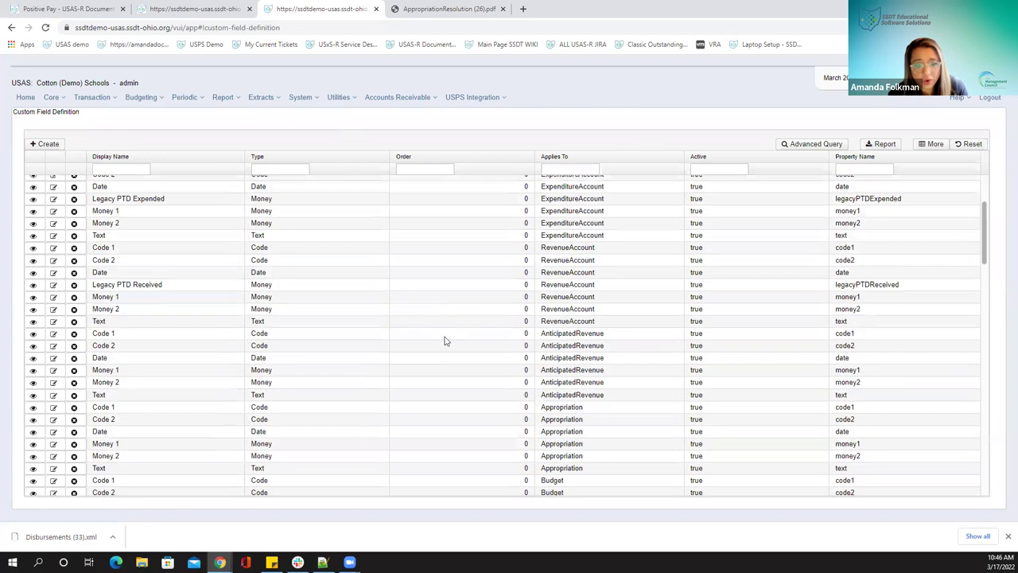
scroll(445, 340, "up", 5)
In the Disbursements tab, go to Core > Vendors and view vendor 1's details
left_click(188, 10)
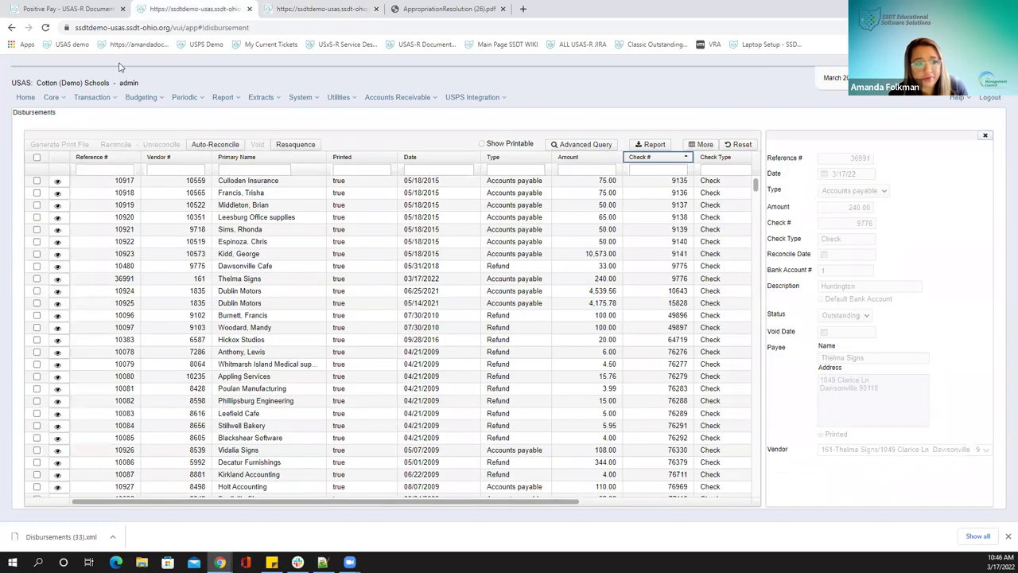
left_click(51, 98)
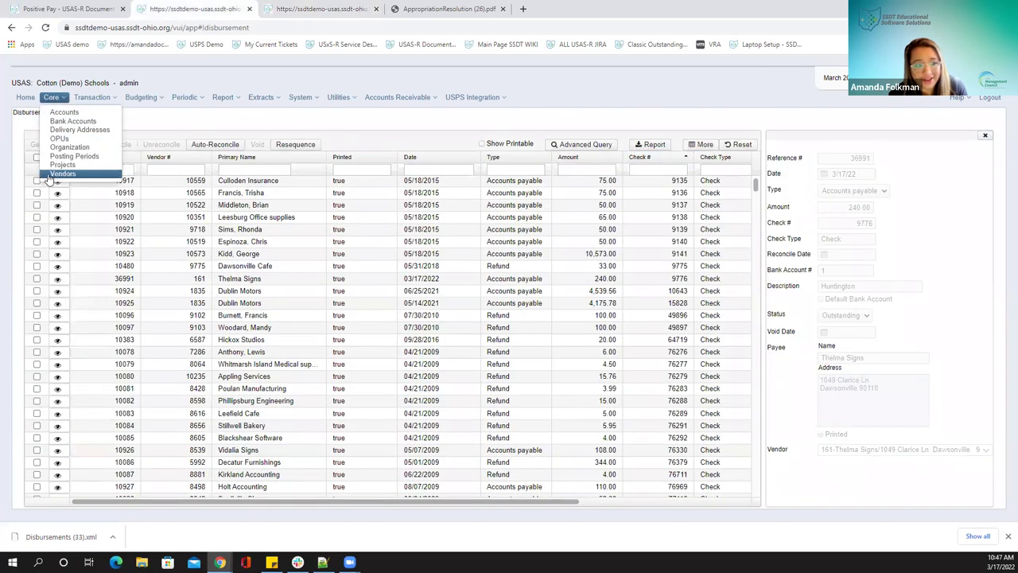
left_click(50, 175)
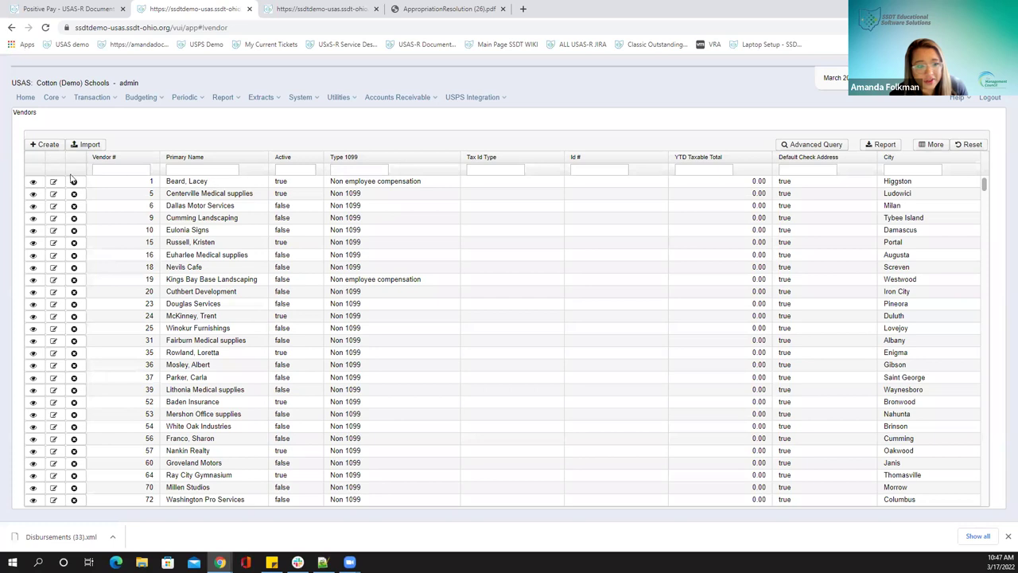
left_click(32, 182)
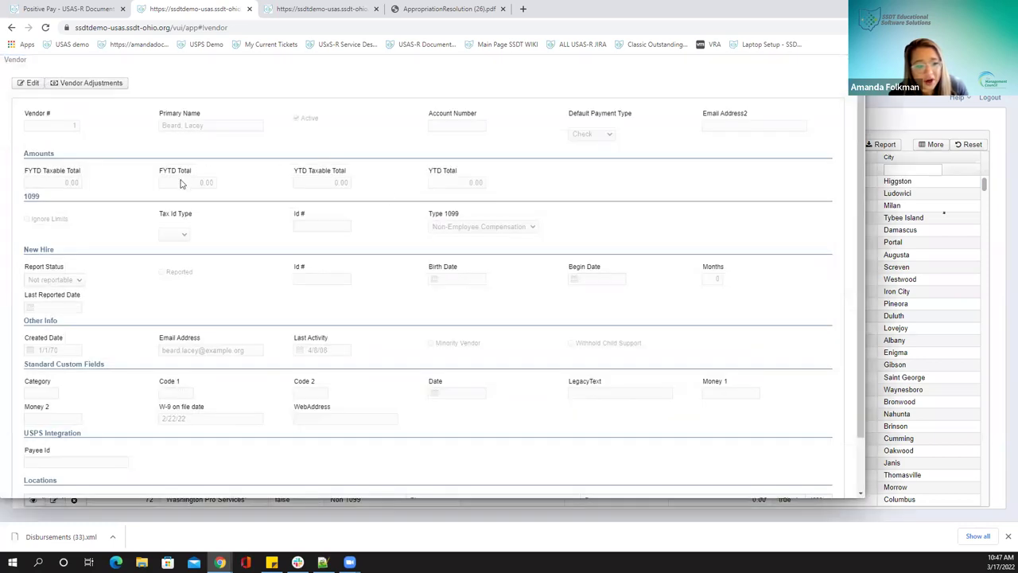
left_click_drag(191, 64, 309, 66)
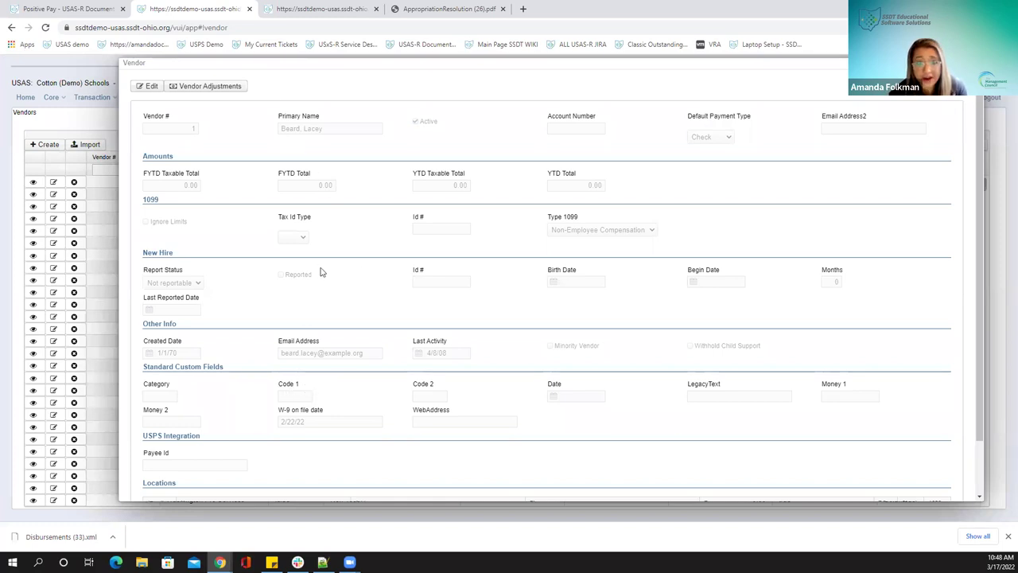
Edit the vendor Code 1 custom field and set its display name to Color
left_click(268, 11)
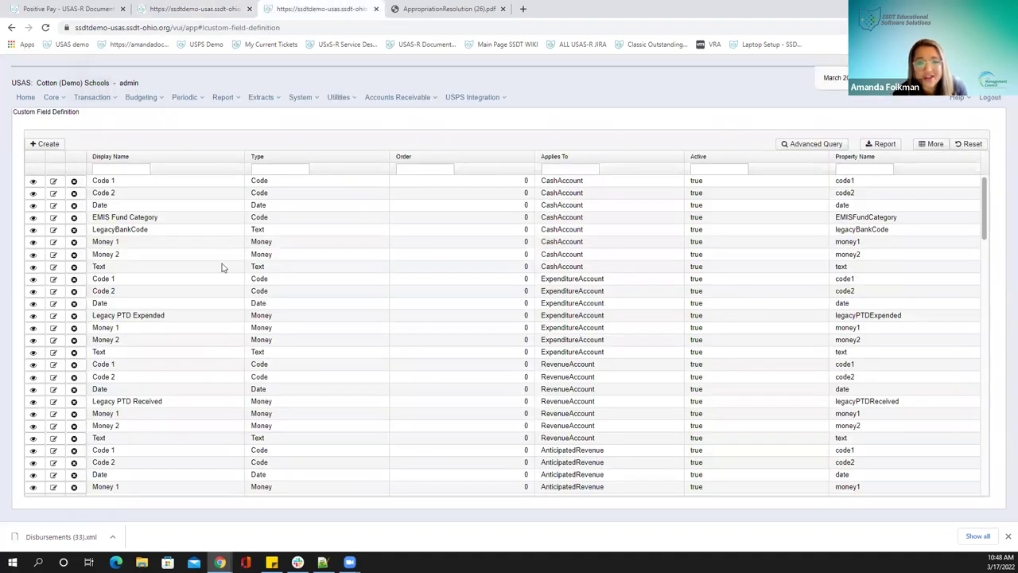
scroll(341, 351, "down", 8)
scroll(340, 351, "down", 6)
scroll(340, 352, "down", 5)
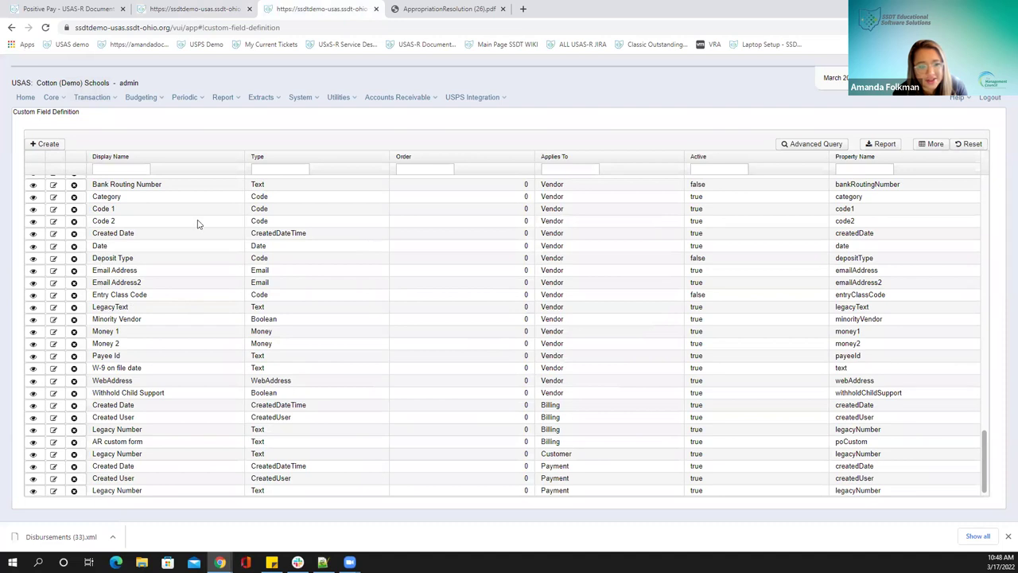
left_click(53, 208)
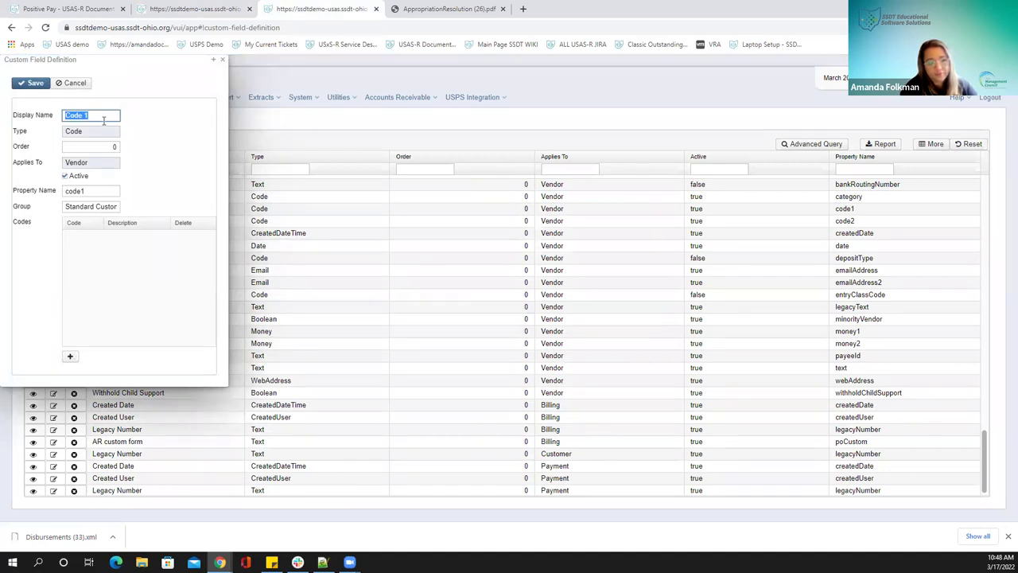
type("Color")
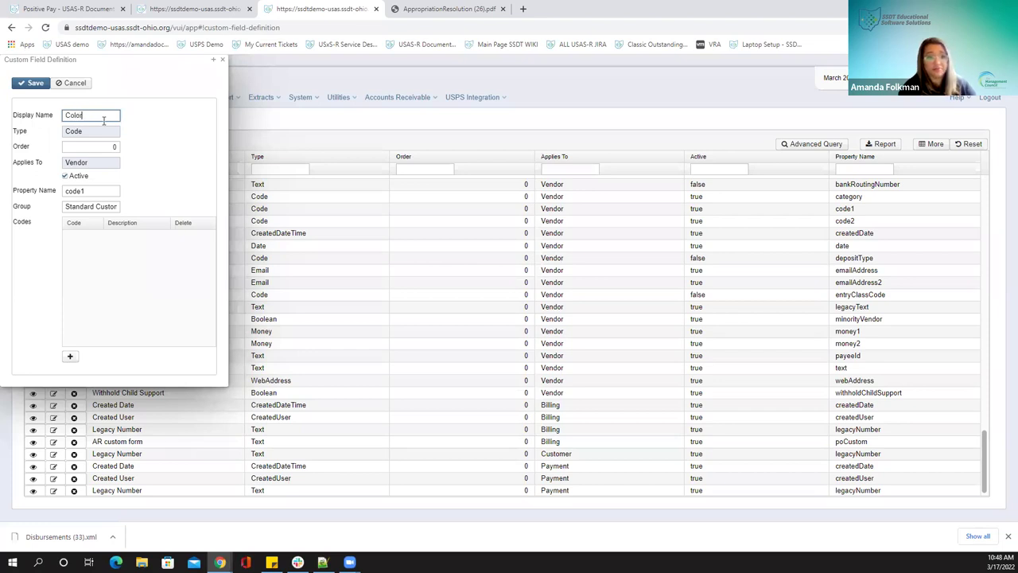
left_click(145, 139)
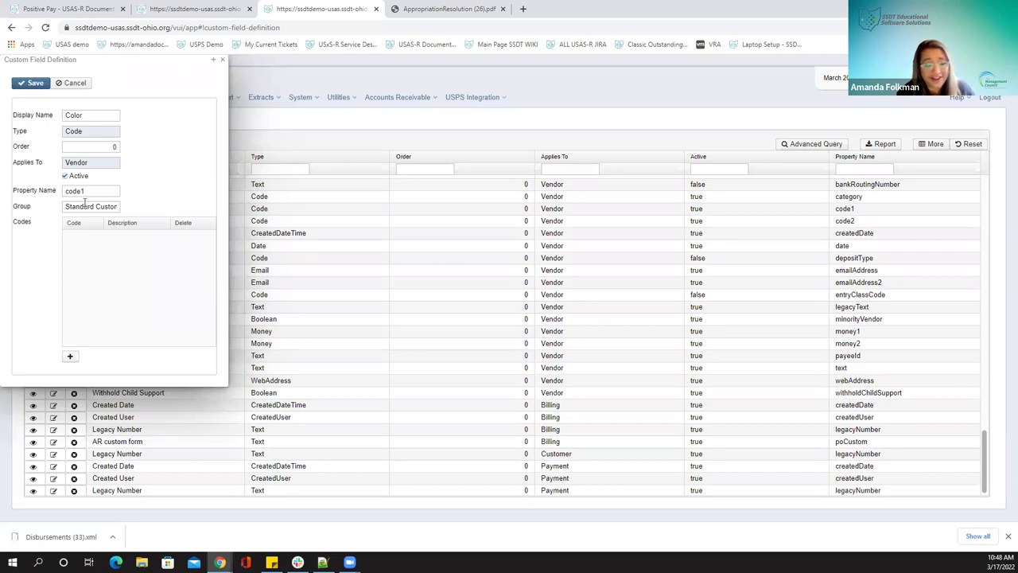
Add codes Blue, Yellow and Green to the Color field and save it
left_click(70, 358)
left_click(112, 236)
type("Blue")
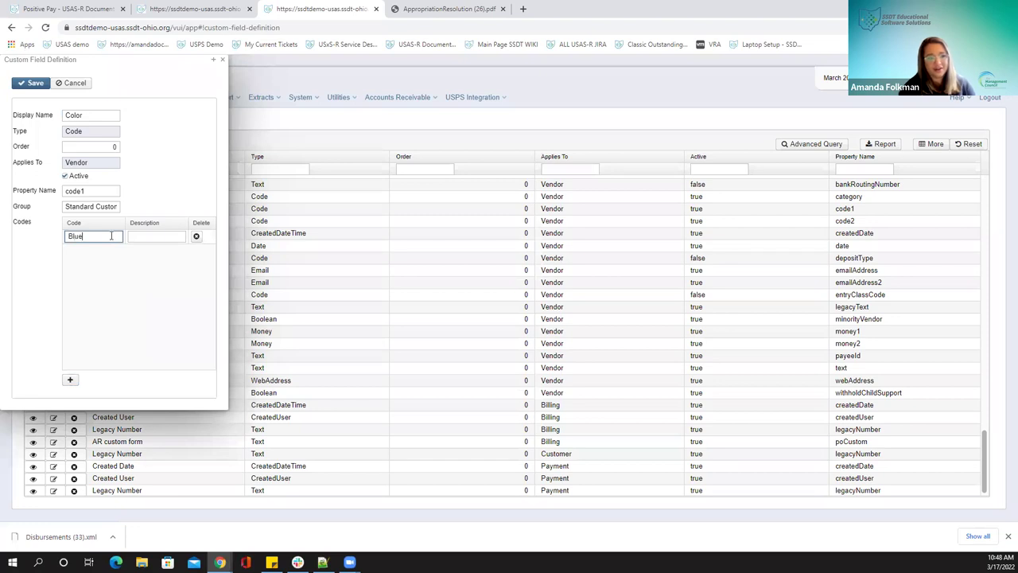
left_click(70, 379)
left_click(93, 251)
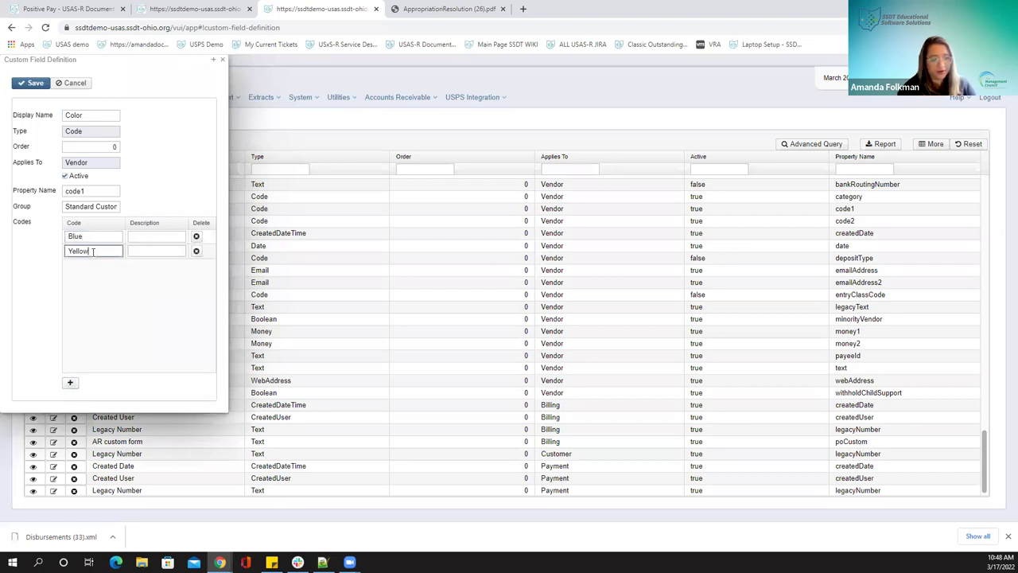
left_click(74, 417)
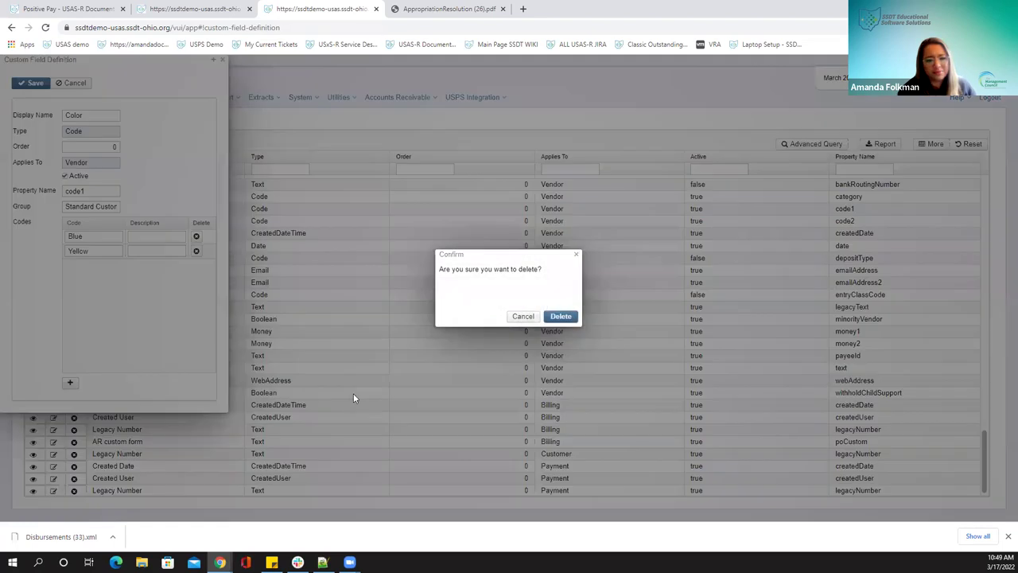
left_click(525, 317)
left_click_drag(129, 69, 299, 99)
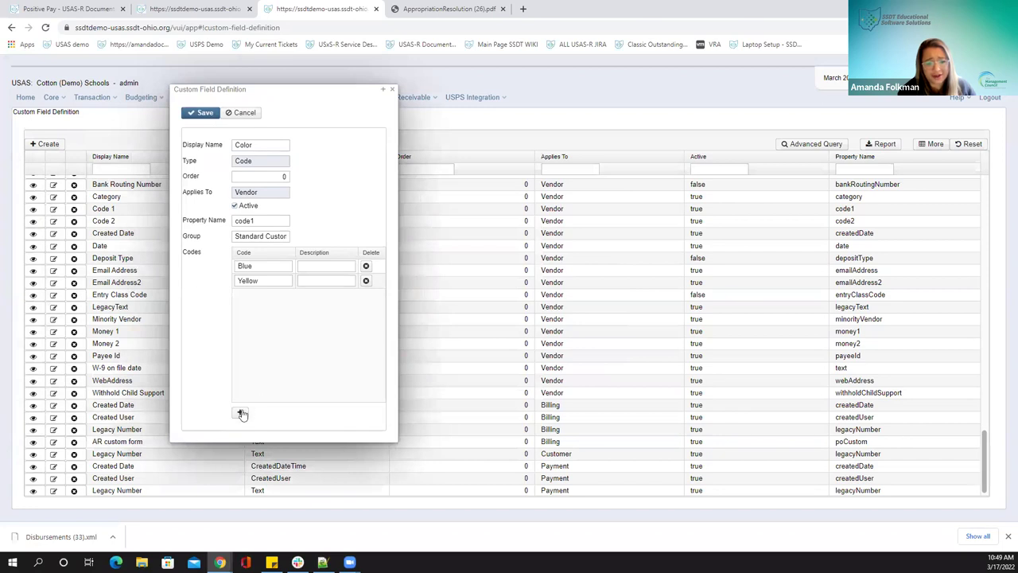
left_click(240, 414)
left_click(249, 298)
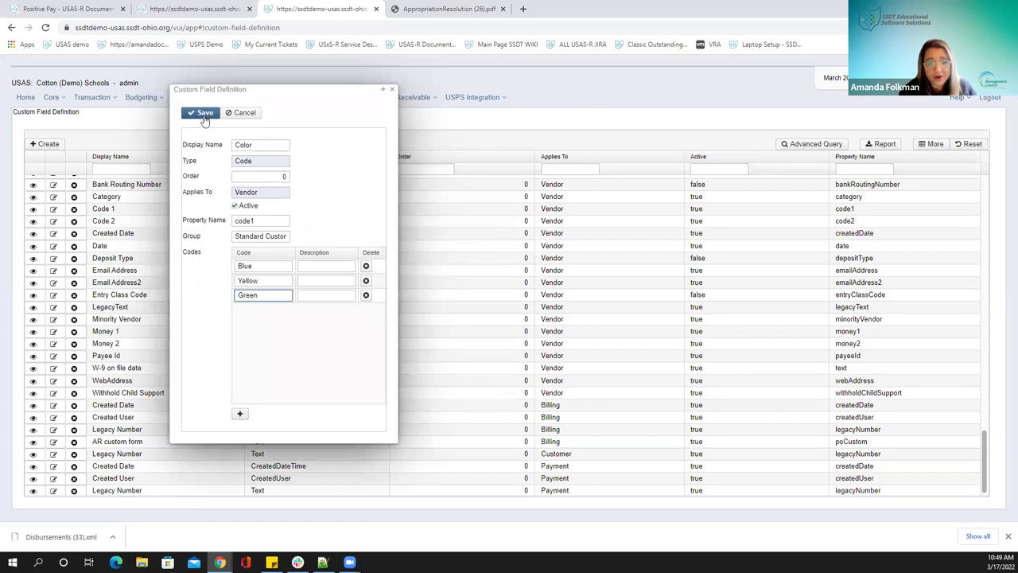
left_click(199, 114)
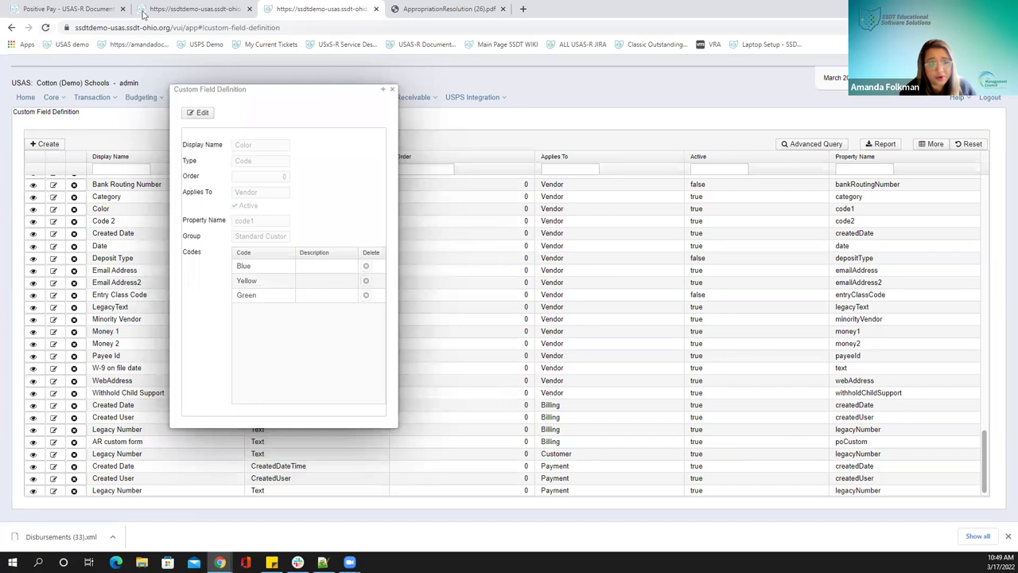
left_click(162, 14)
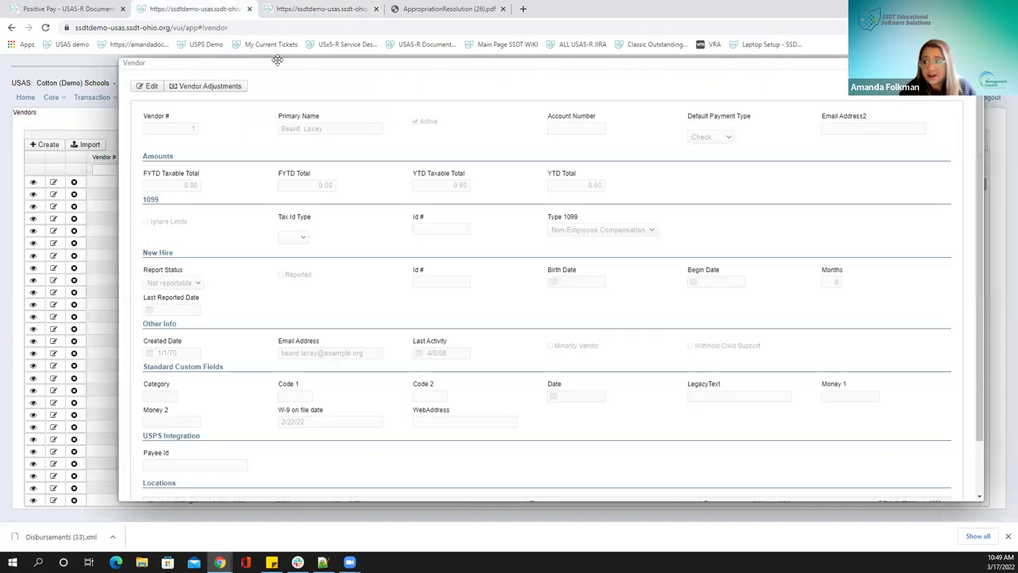
Reload the Vendors page and open vendor 1 for editing
key("Escape")
key("F5")
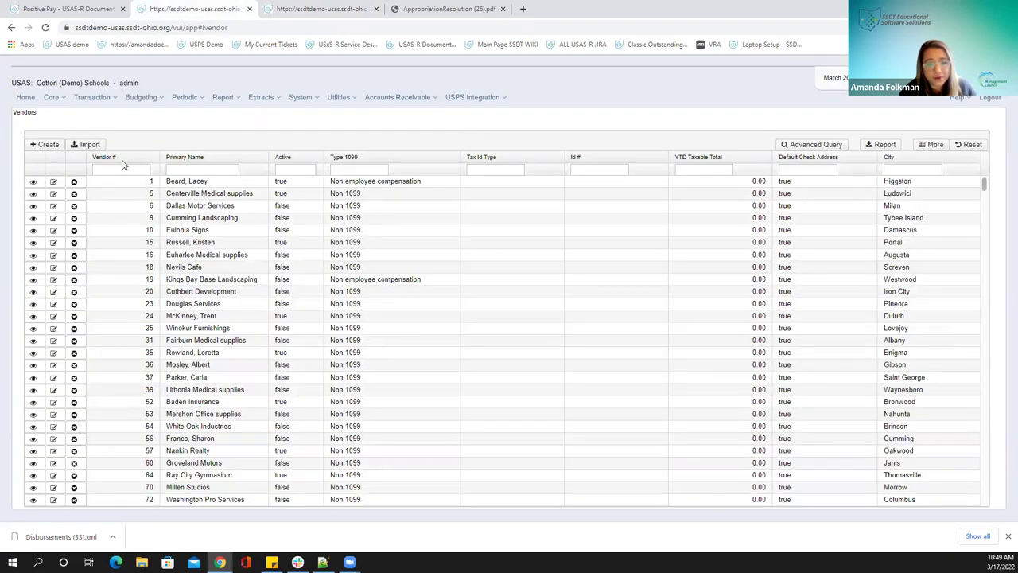
left_click(42, 182)
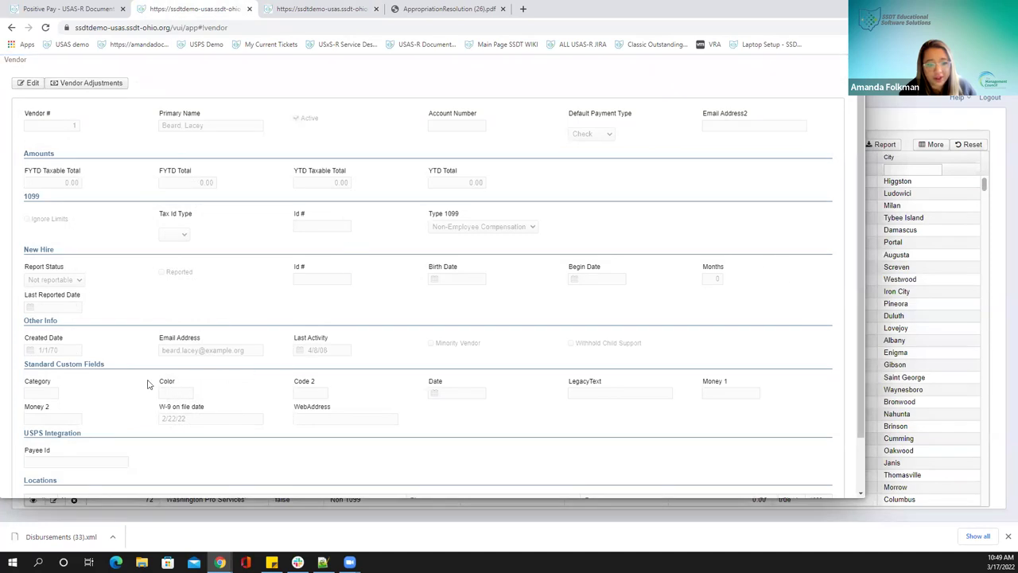
left_click(32, 83)
left_click(176, 384)
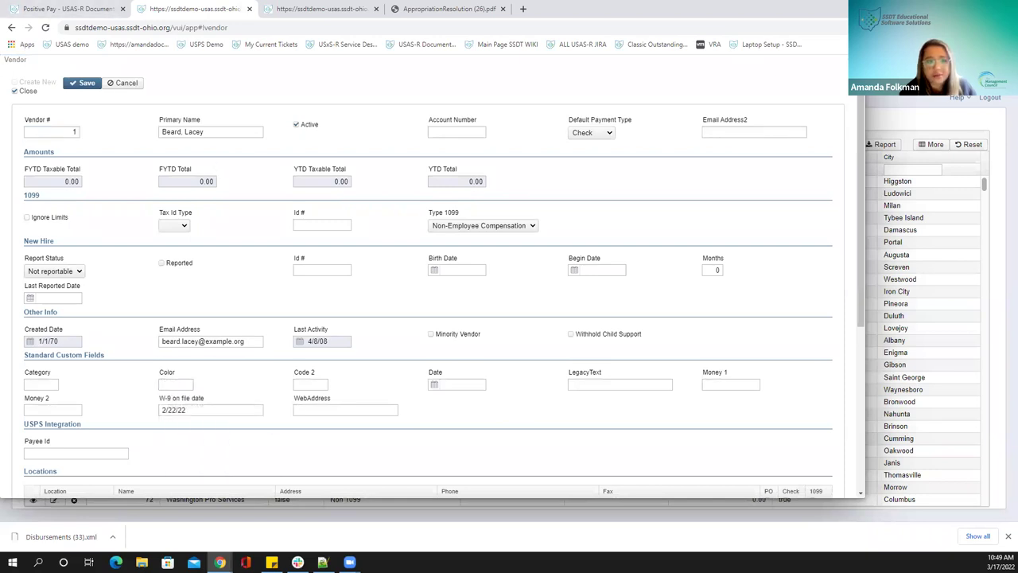
Set vendor 1's Color custom field to Blue and save the vendor
key("ctrl+Tab")
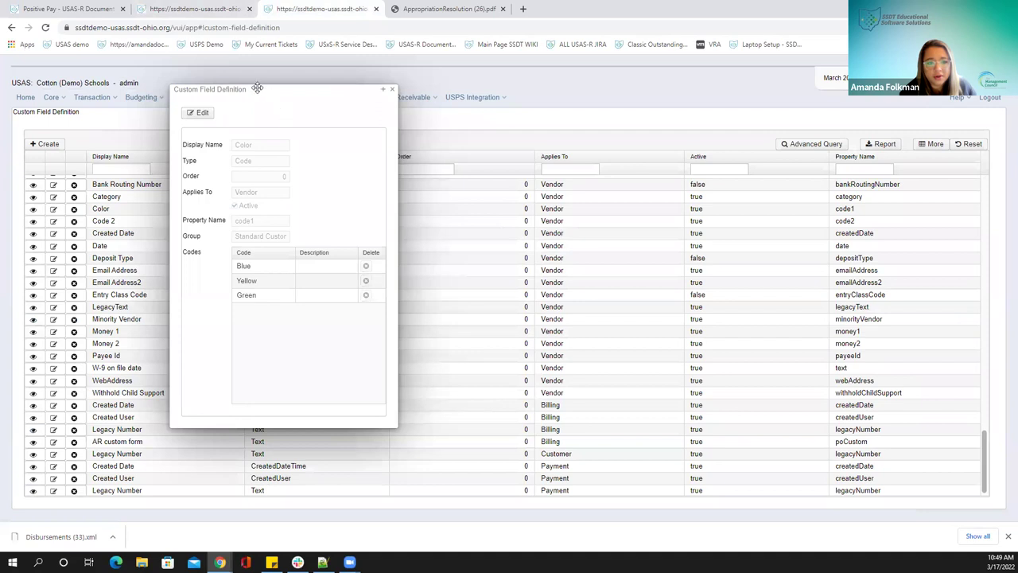
left_click_drag(257, 87, 229, 101)
key("ctrl+shift+Tab")
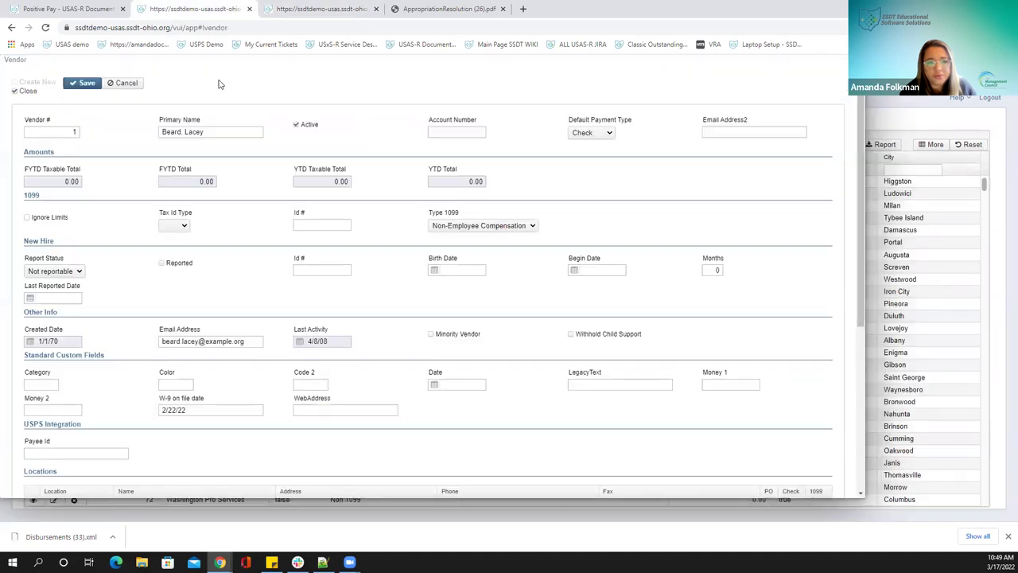
left_click(181, 384)
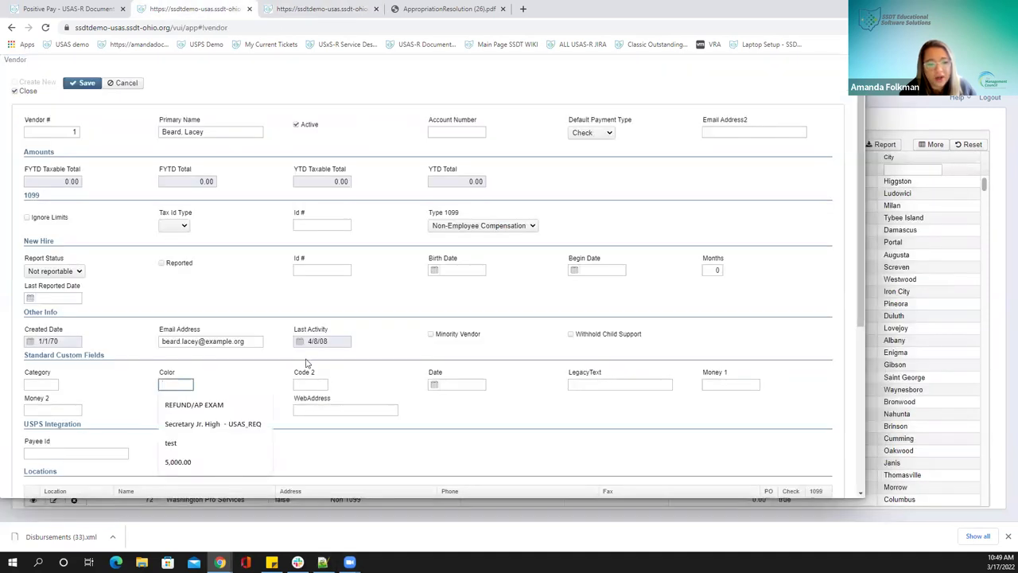
type("Blue")
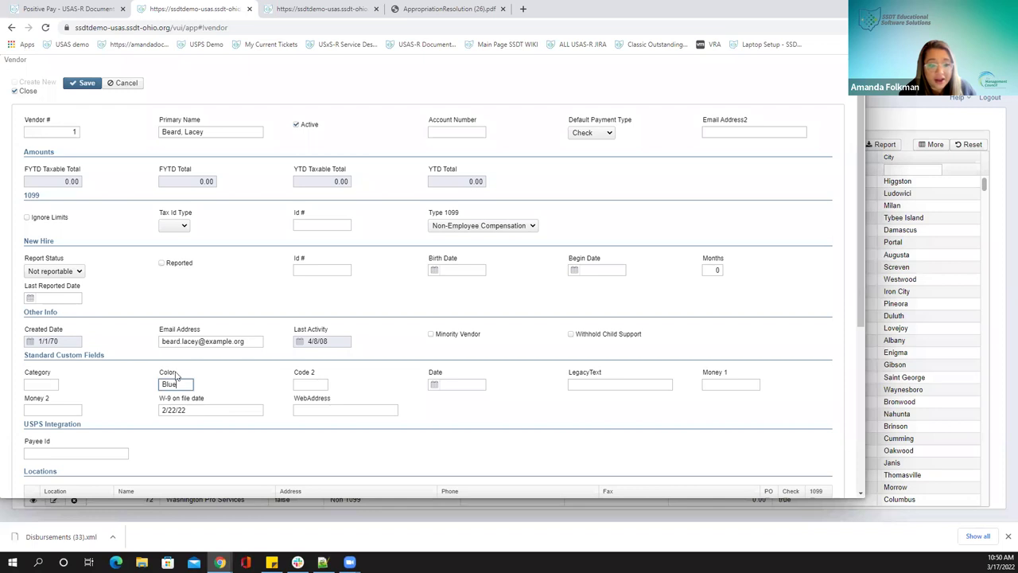
left_click(81, 89)
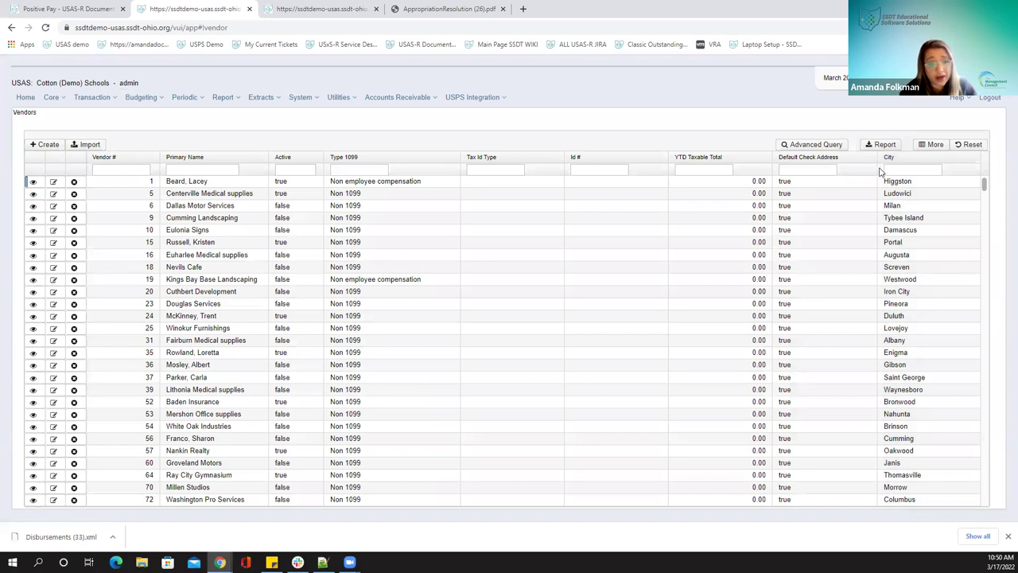
Begin a Code-type custom field for Vendor records, then cancel it without saving
left_click(269, 12)
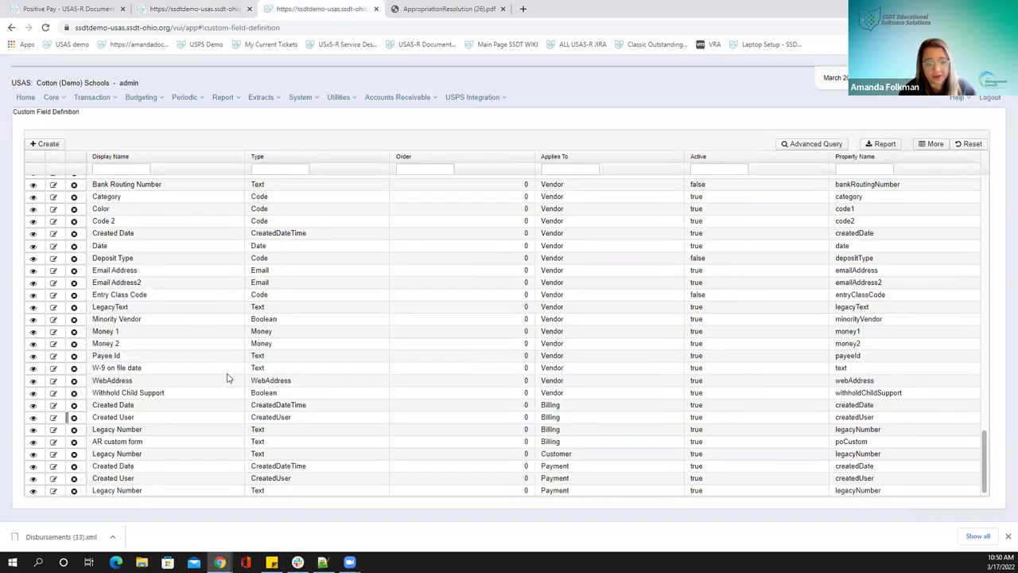
left_click(35, 147)
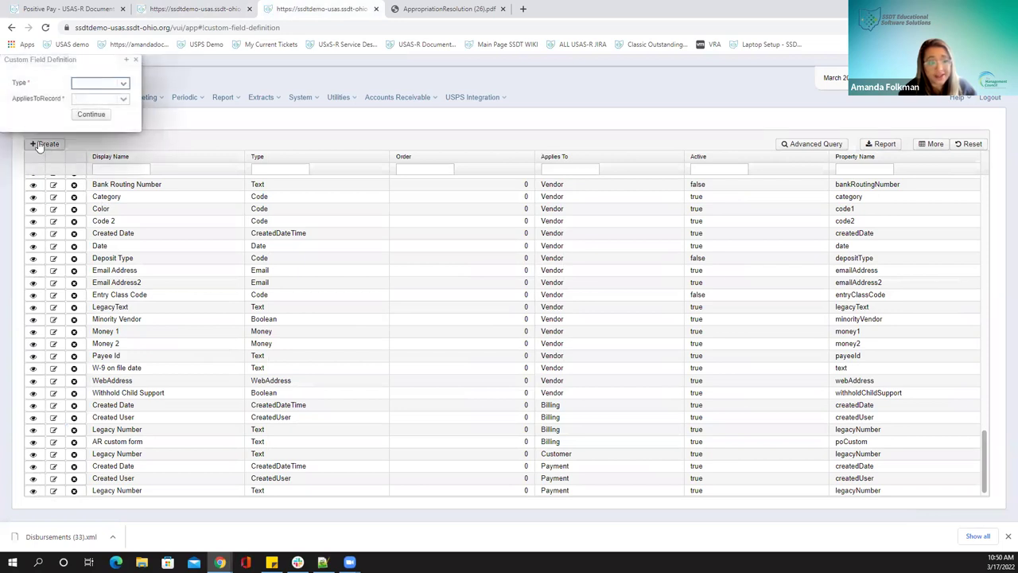
left_click(125, 84)
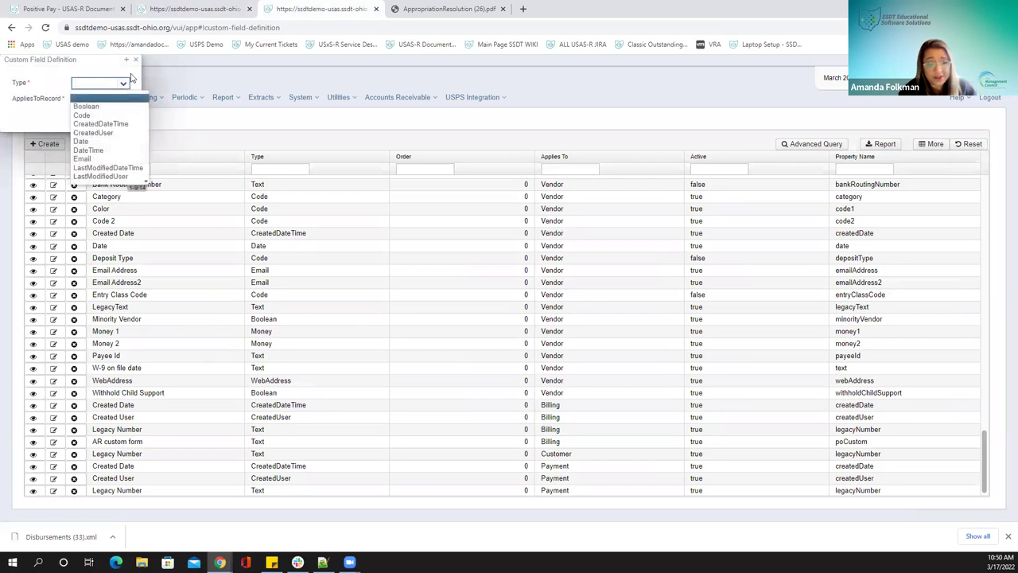
left_click(126, 117)
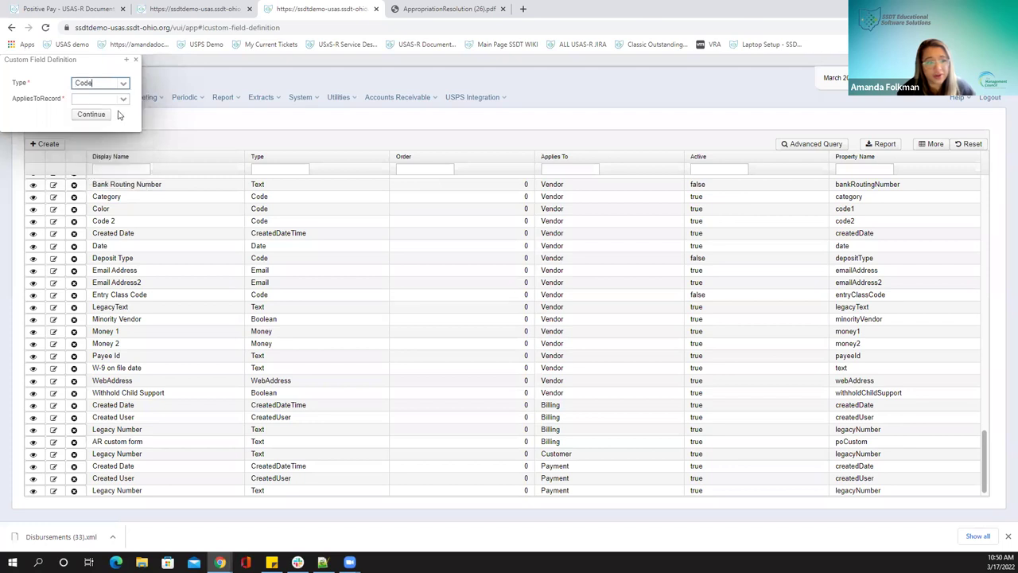
left_click(123, 98)
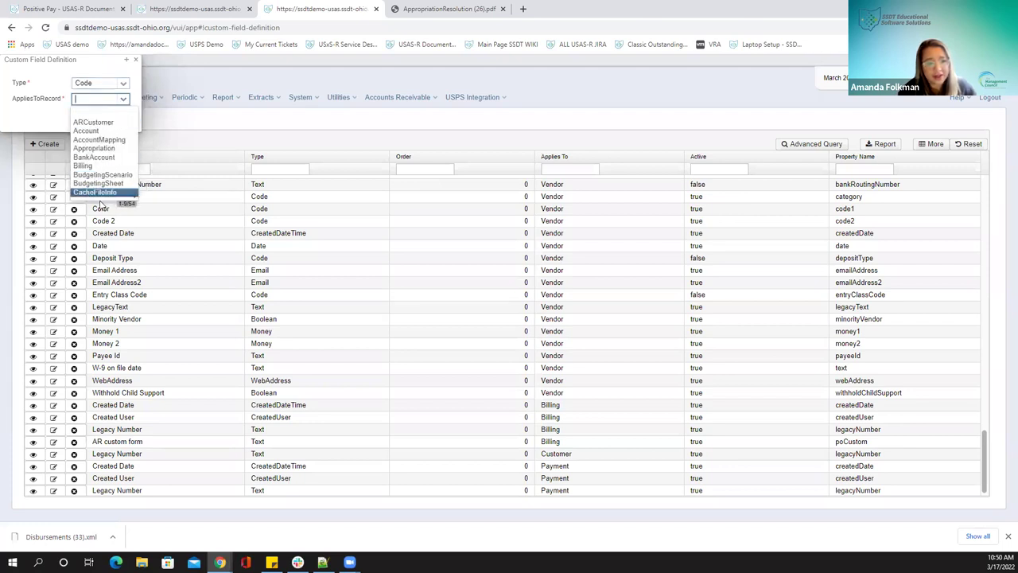
scroll(90, 193, "down", 6)
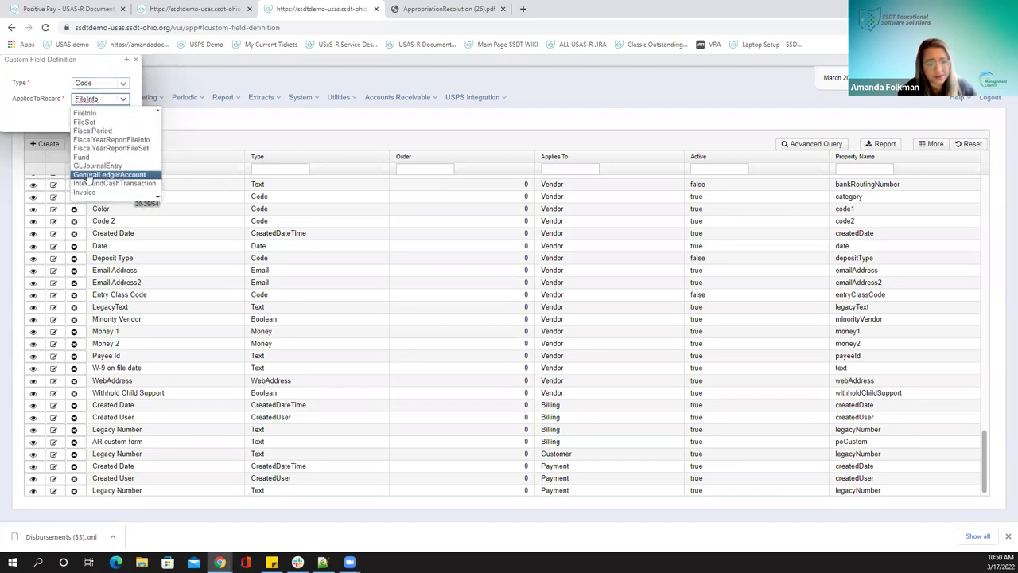
scroll(89, 187, "down", 10)
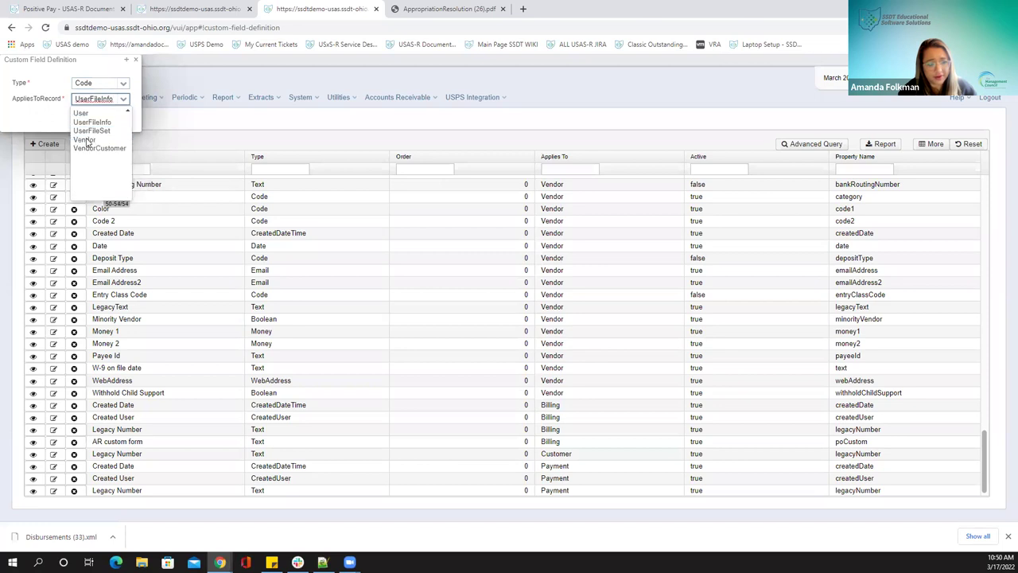
left_click(86, 139)
left_click(92, 116)
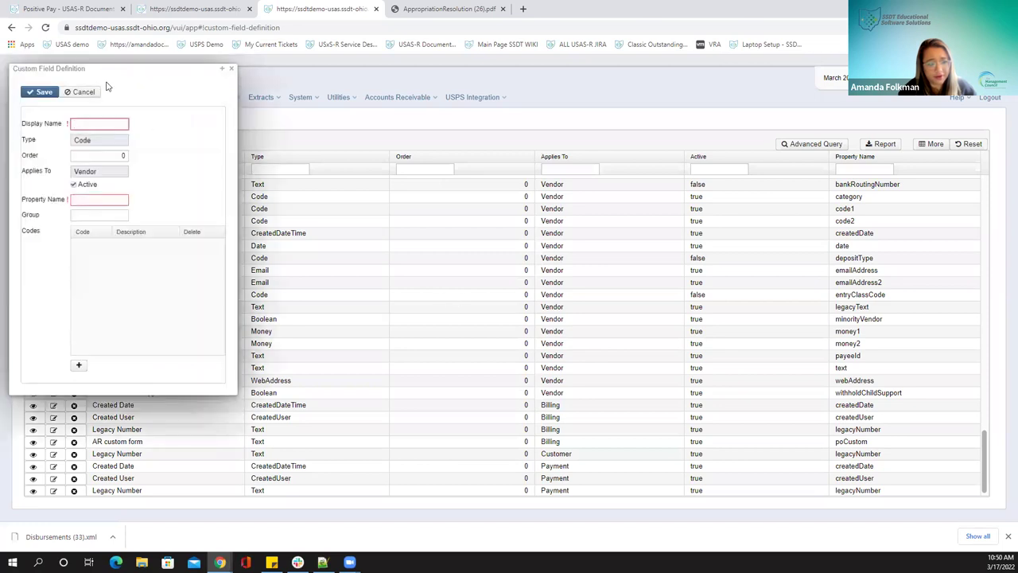
left_click_drag(146, 70, 365, 87)
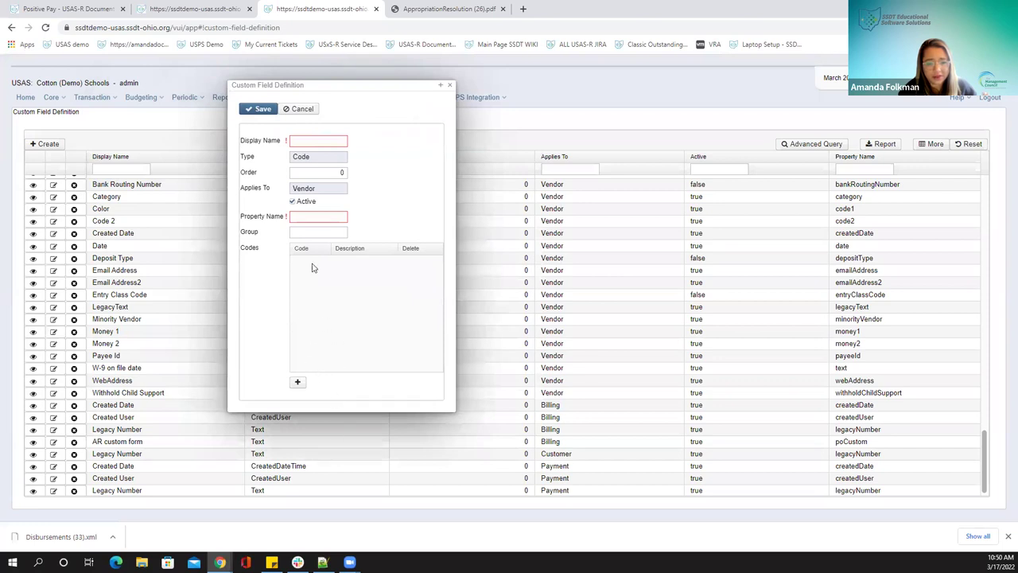
left_click(298, 108)
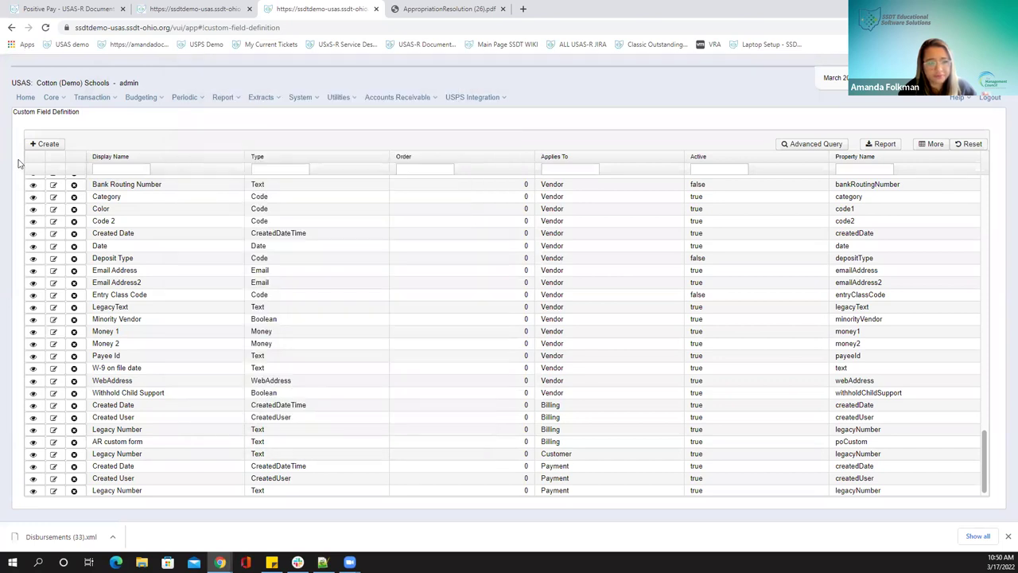
Start a new Boolean custom field applying to Vendor records
left_click(44, 144)
left_click(123, 85)
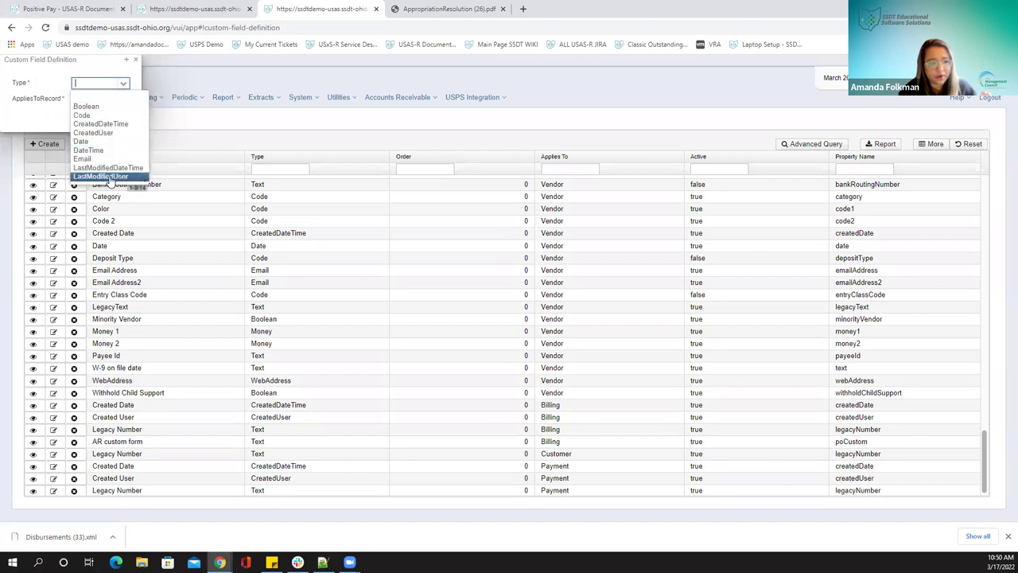
left_click(101, 106)
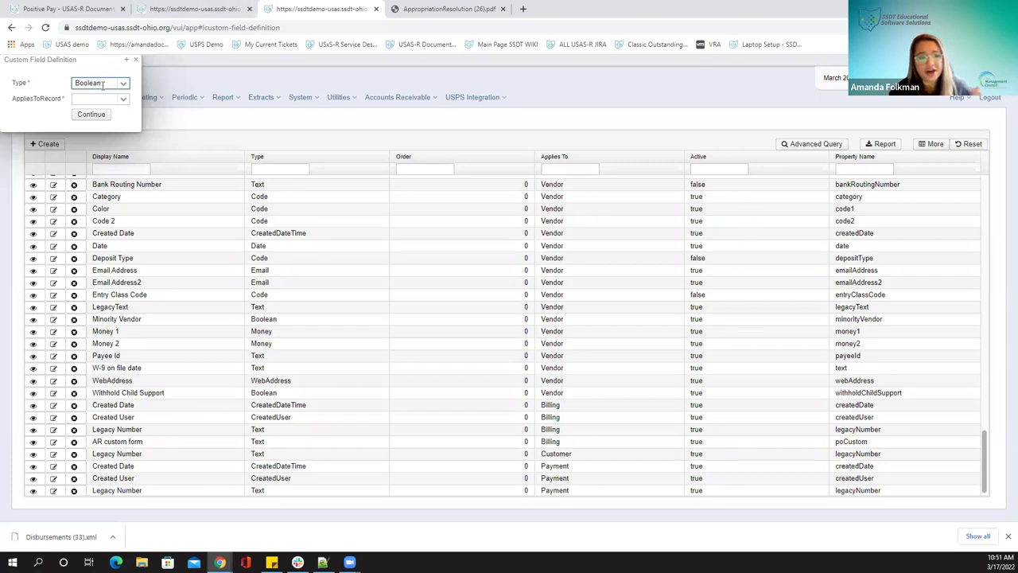
left_click(123, 98)
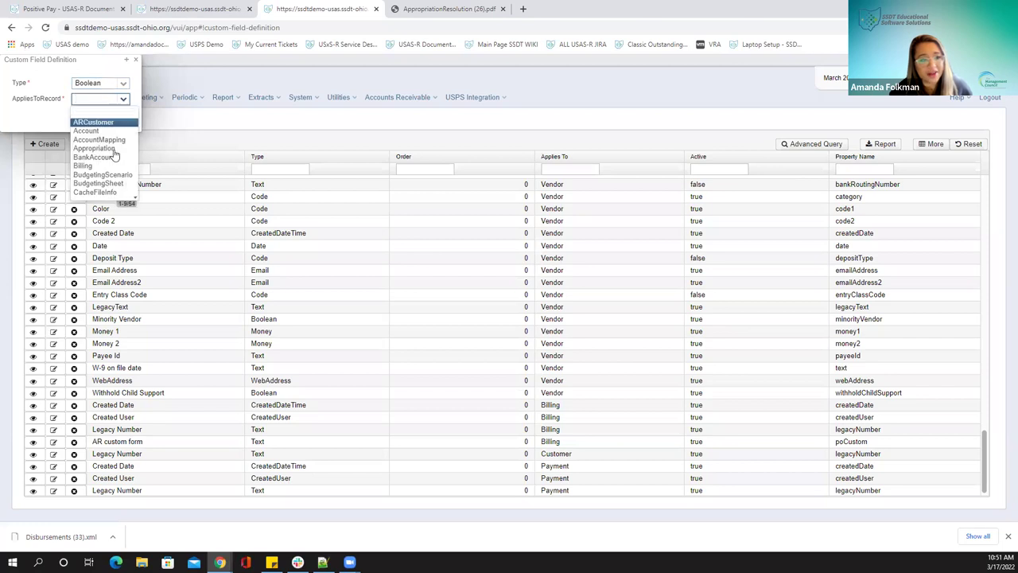
scroll(103, 182, "down", 15)
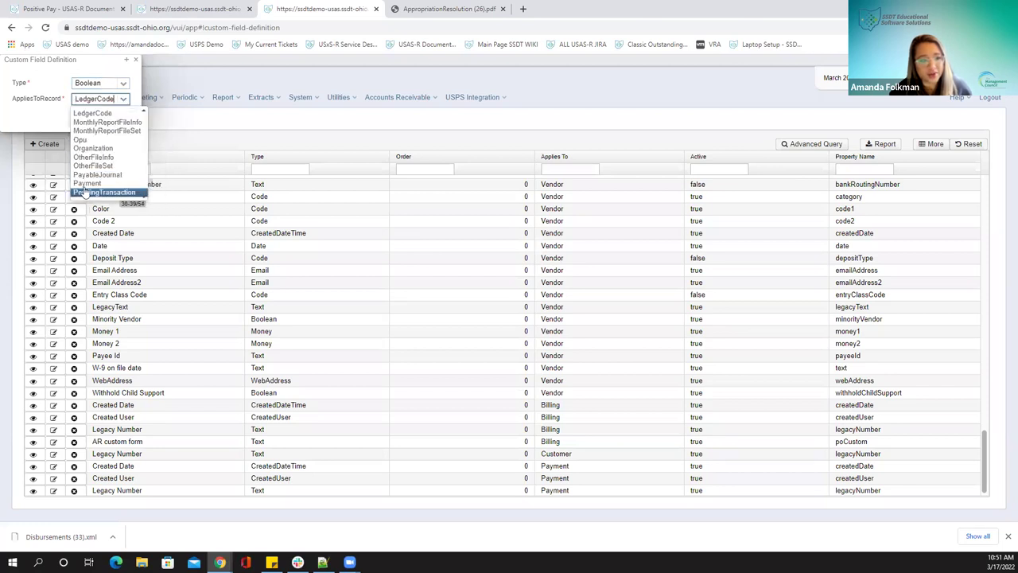
type("v")
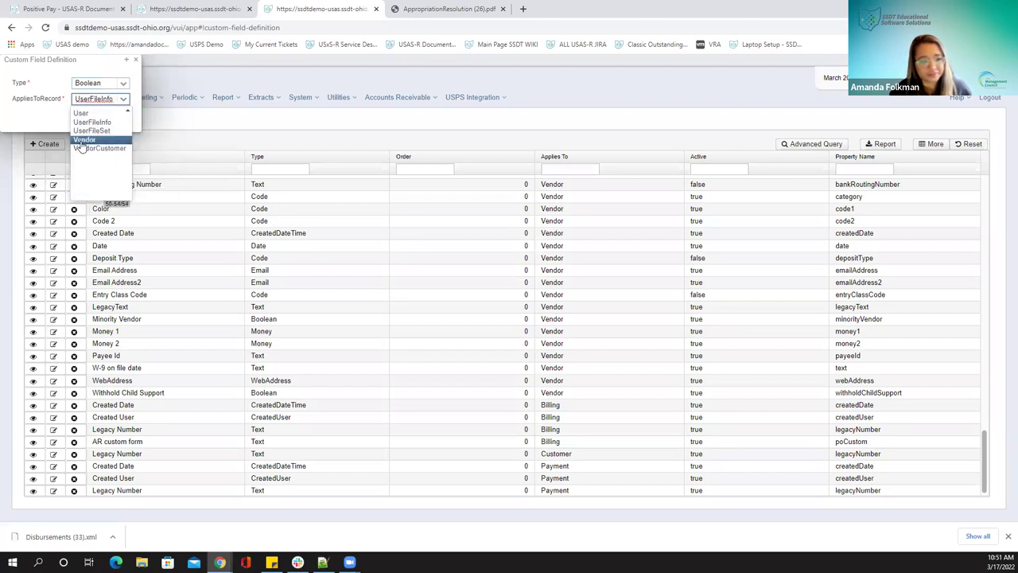
left_click(82, 140)
left_click(86, 117)
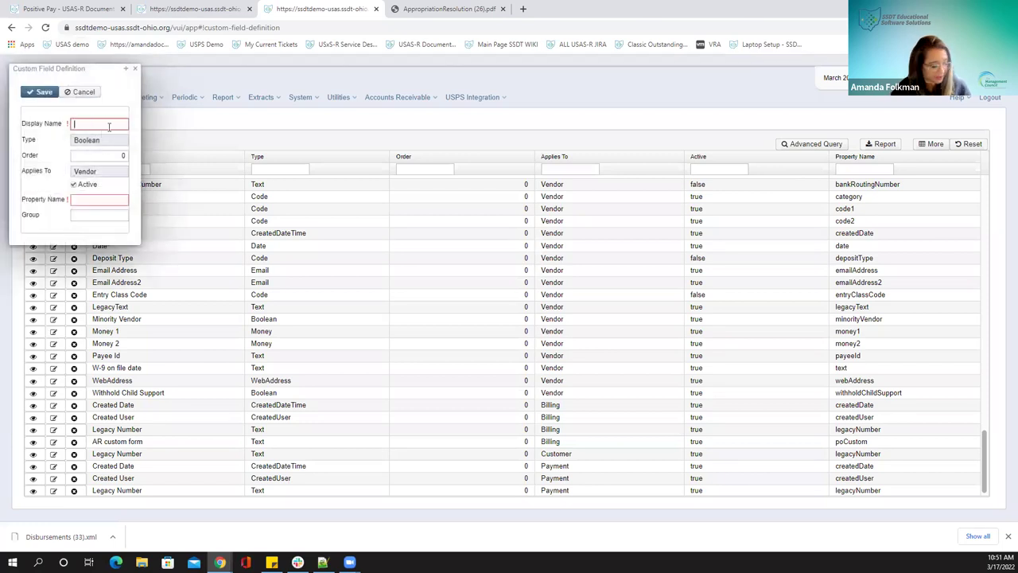
Enter the name 'W-9 Received' and property name w9rec, checking the first vendor's details
type("W-9 Received")
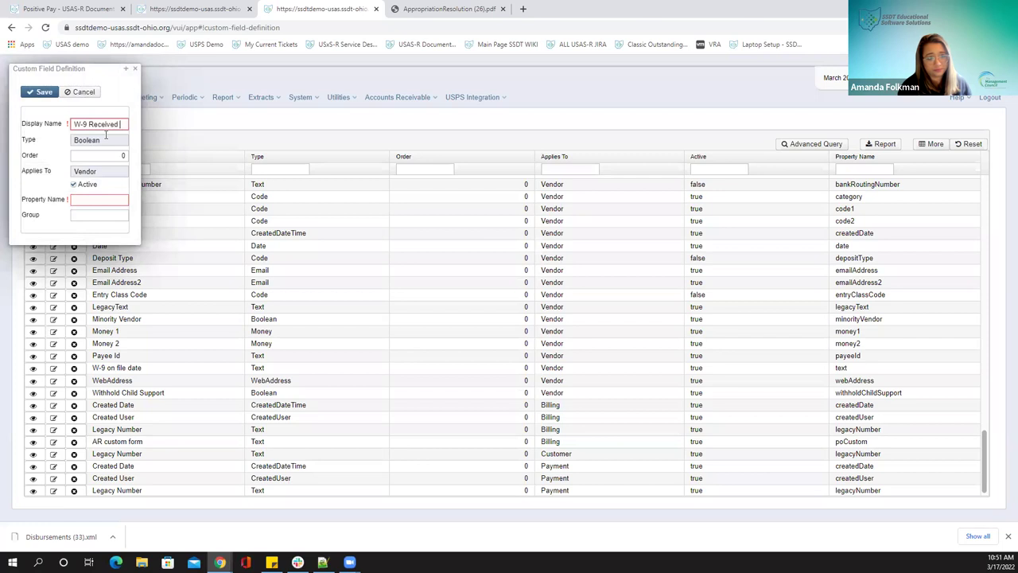
left_click(90, 200)
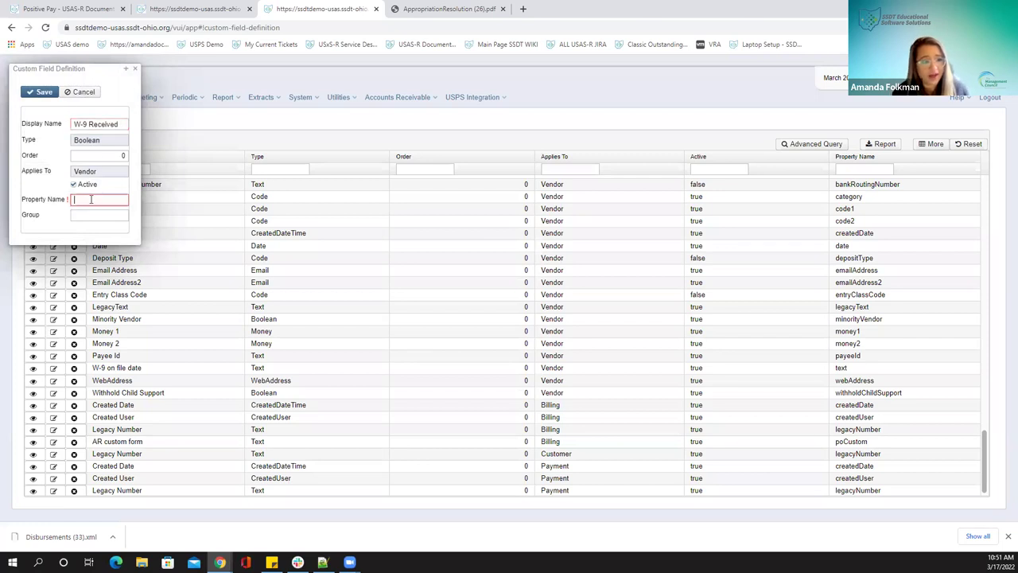
left_click_drag(116, 155, 128, 156)
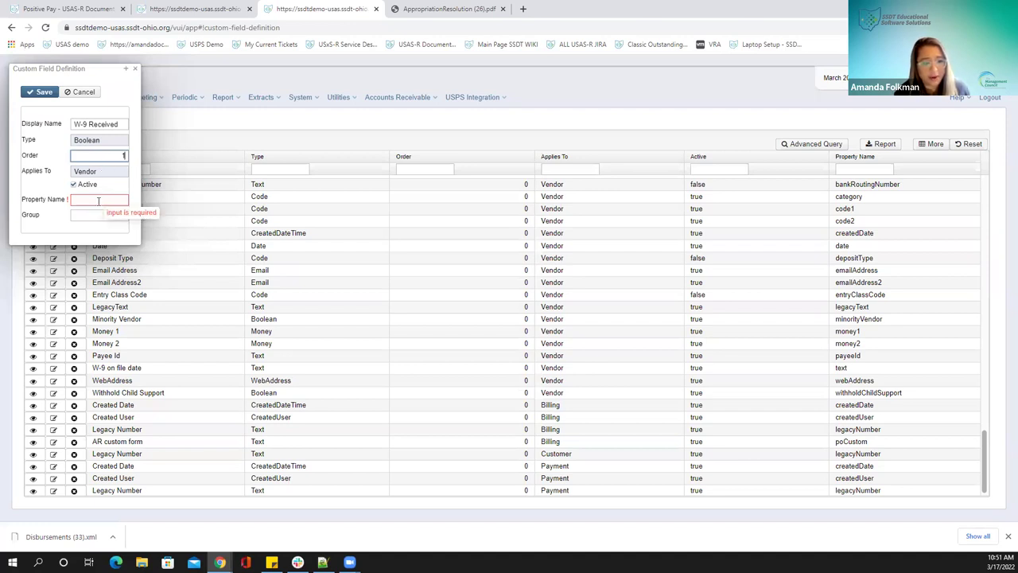
left_click(99, 201)
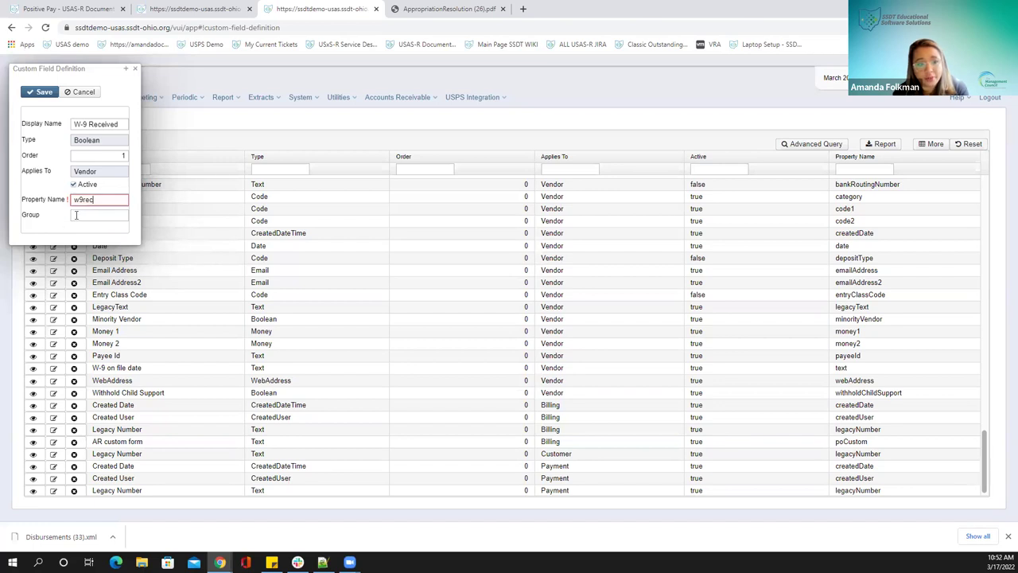
left_click(175, 11)
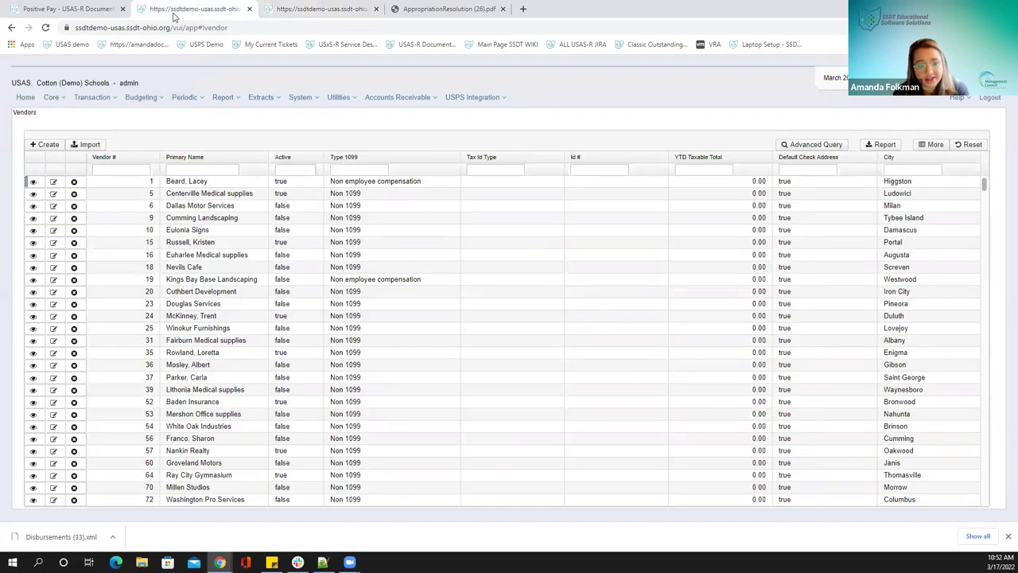
left_click(33, 181)
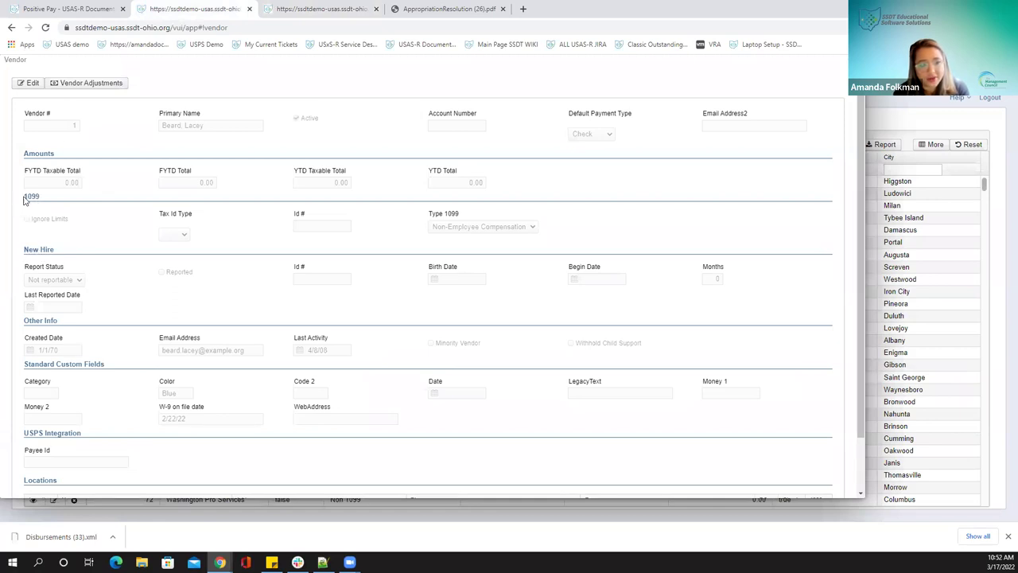
left_click(272, 11)
Set group 1099 and order 1, then save the W-9 Received field
left_click(100, 216)
type("1099")
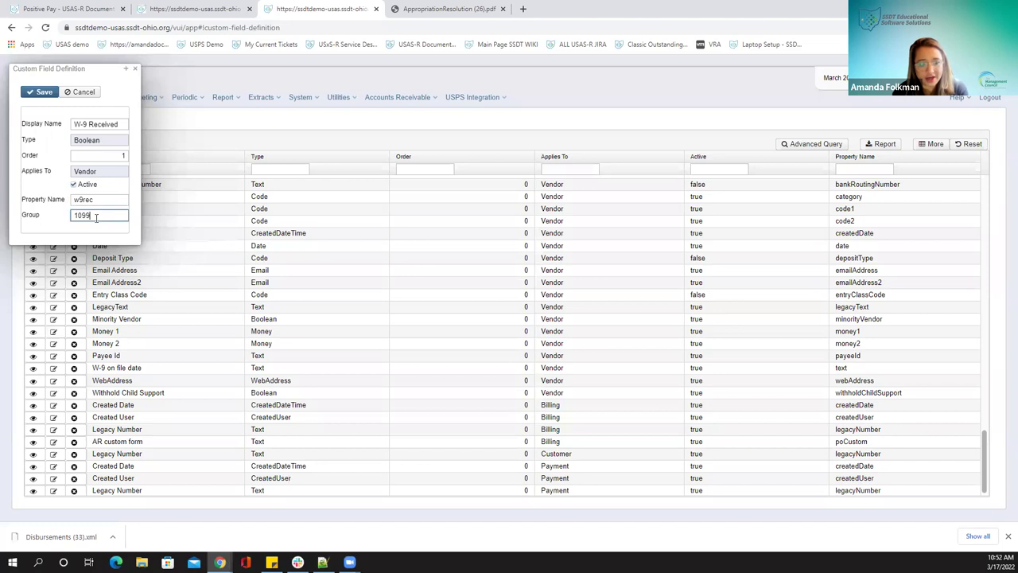
double_click(119, 155)
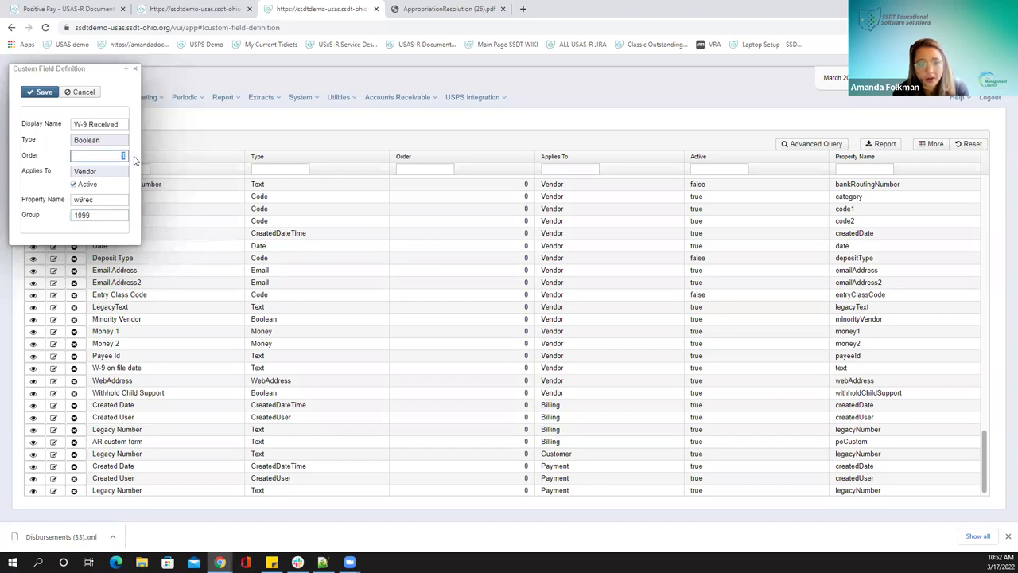
left_click(197, 9)
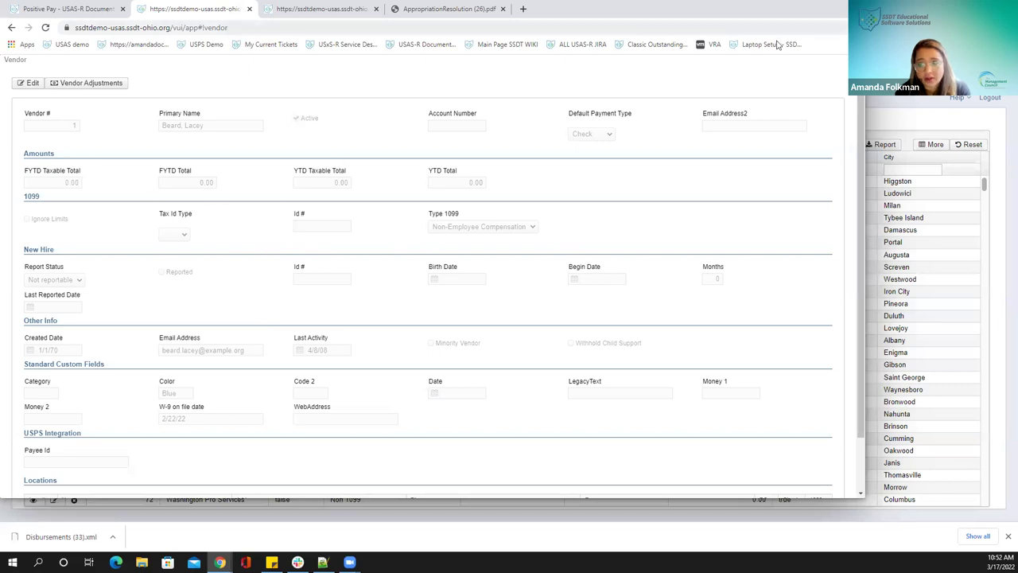
left_click(270, 10)
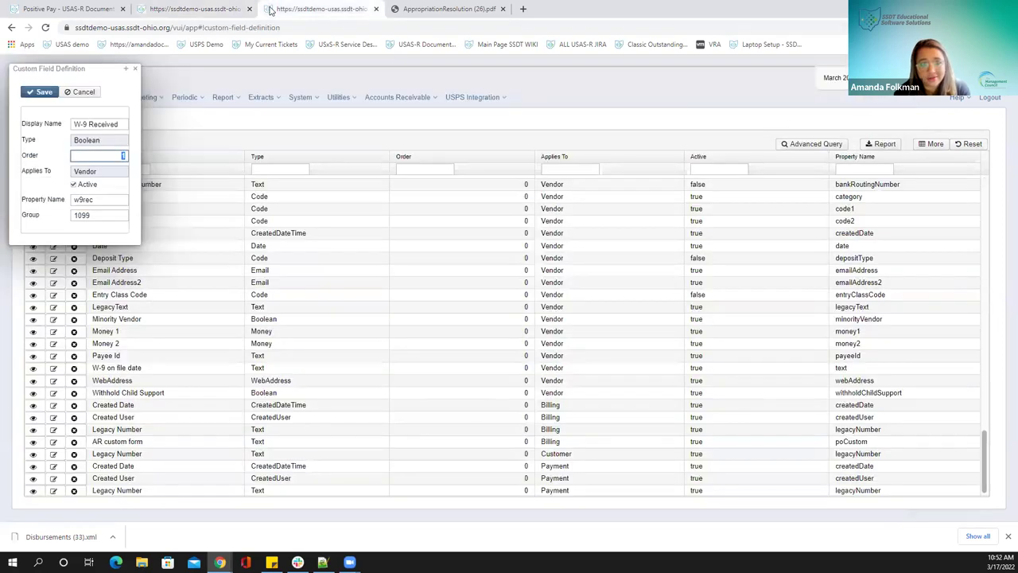
left_click(42, 93)
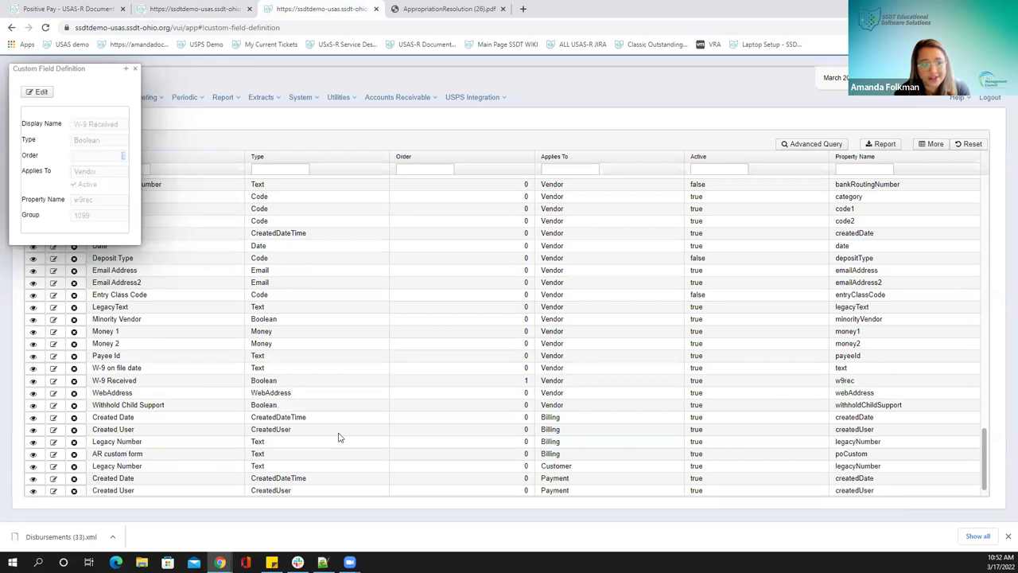
Reload the Vendors page, edit vendor 1, tick W-9 Received and save
left_click(189, 12)
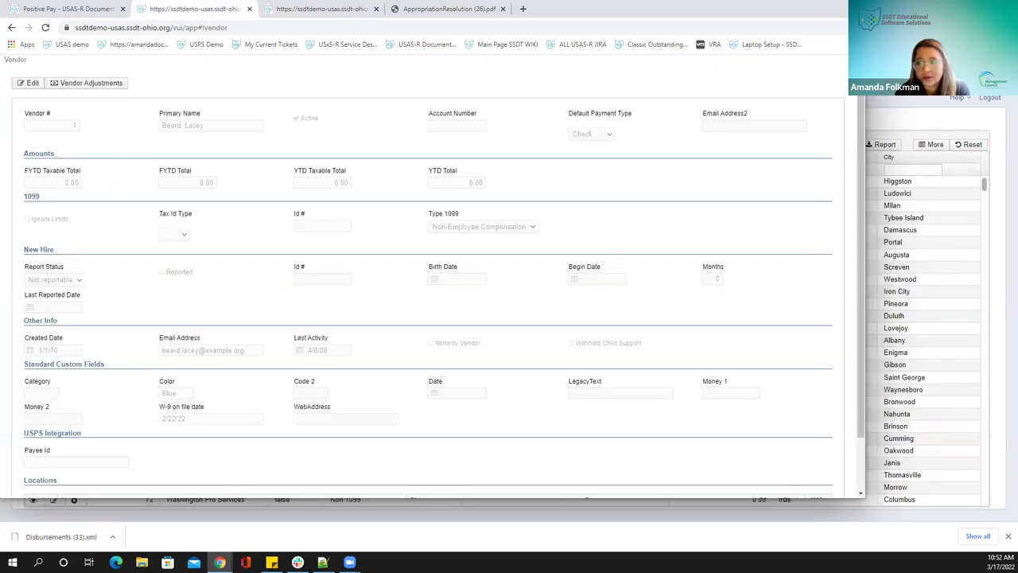
left_click(9, 114)
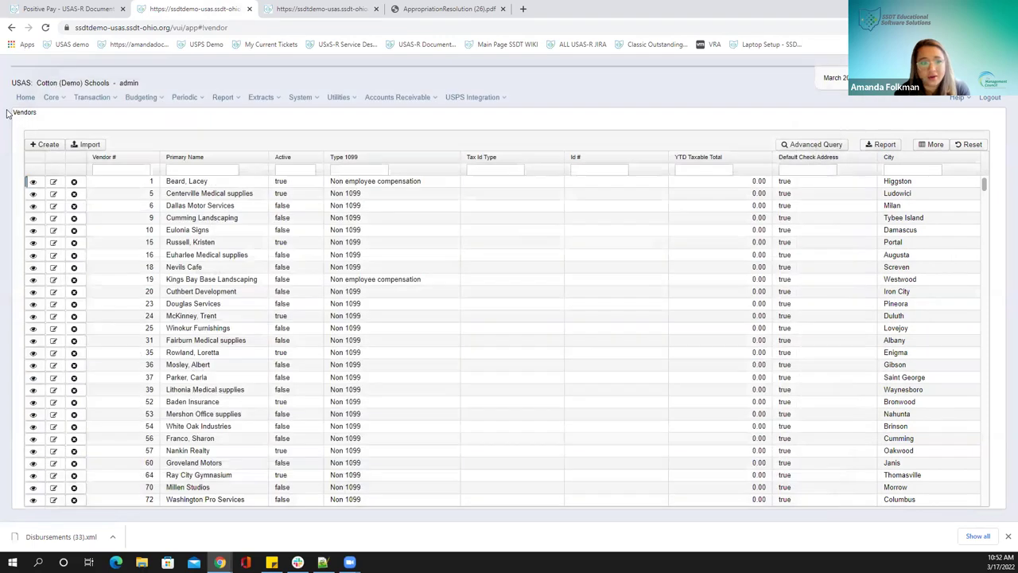
left_click(45, 27)
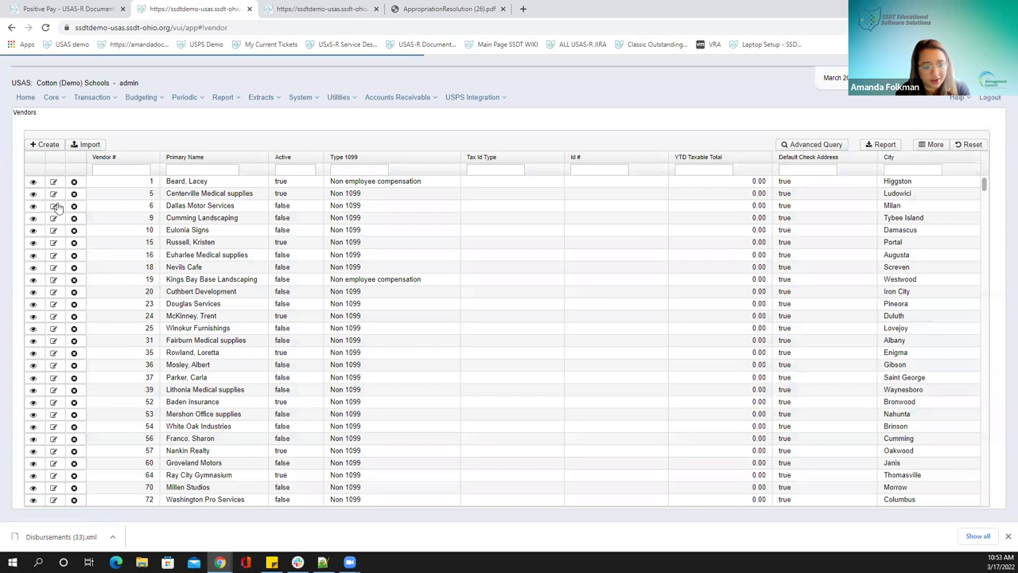
left_click(27, 185)
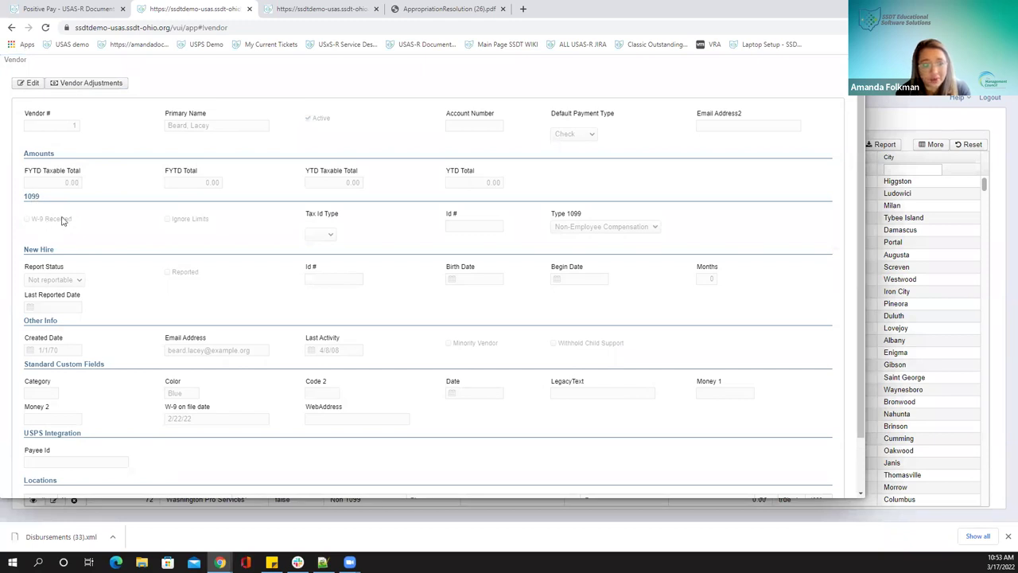
left_click(30, 83)
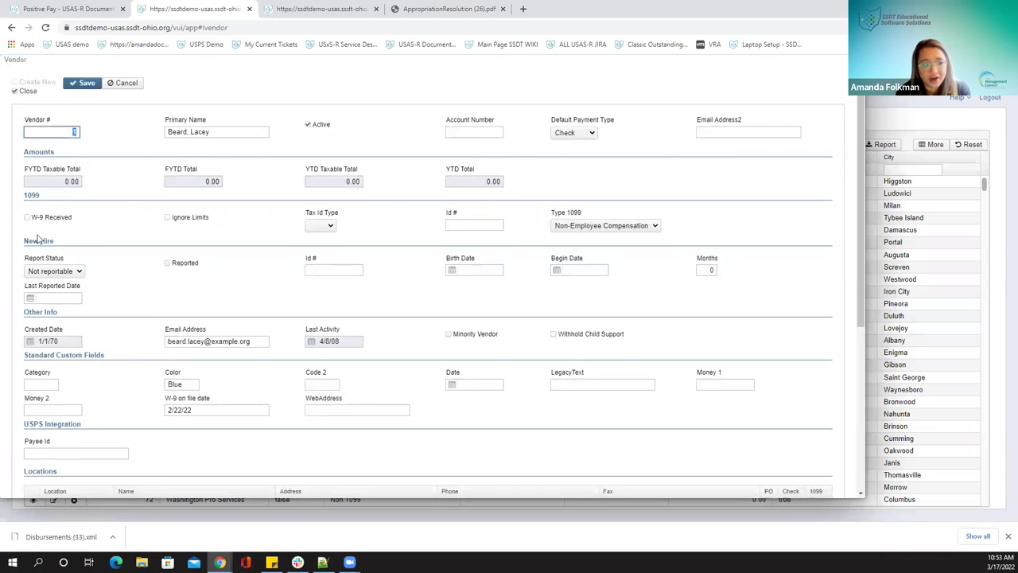
left_click(26, 218)
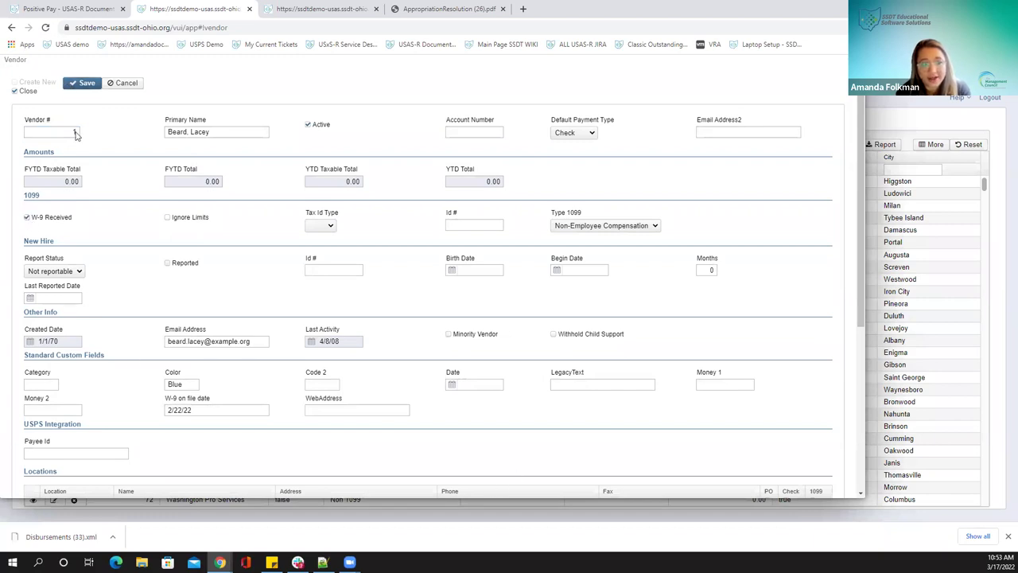
key("Return")
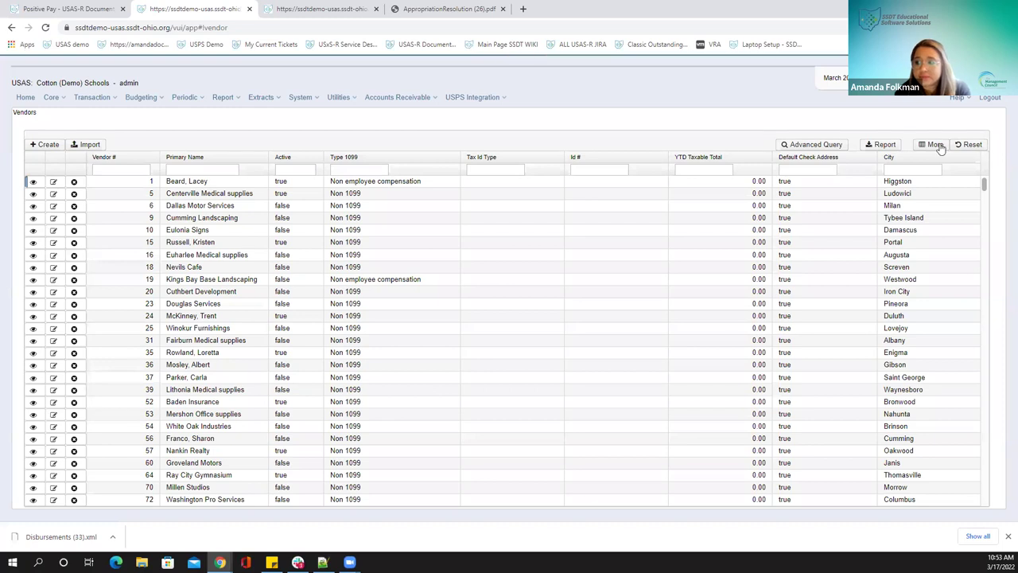
Add the W-9 Received column to the vendors grid and move it into position
left_click(935, 144)
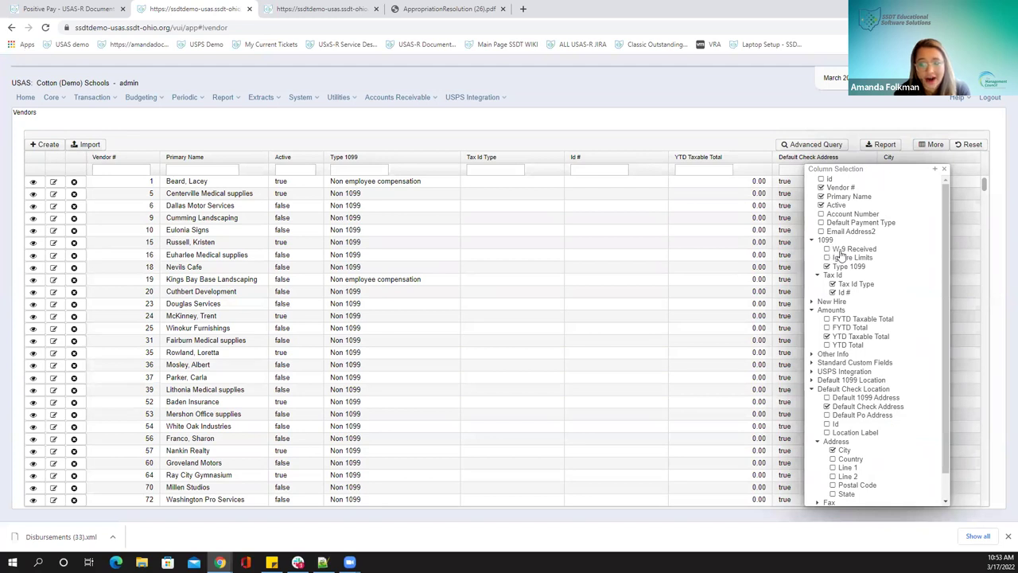
left_click(827, 249)
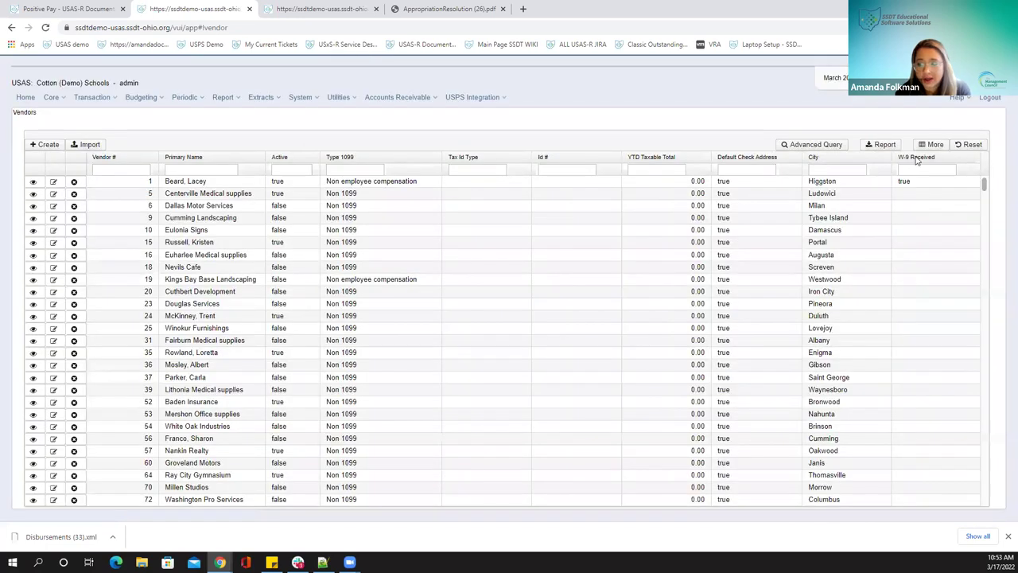
mouse_move(916, 156)
left_mouse_down()
mouse_move(337, 180)
mouse_move(332, 170)
left_mouse_up()
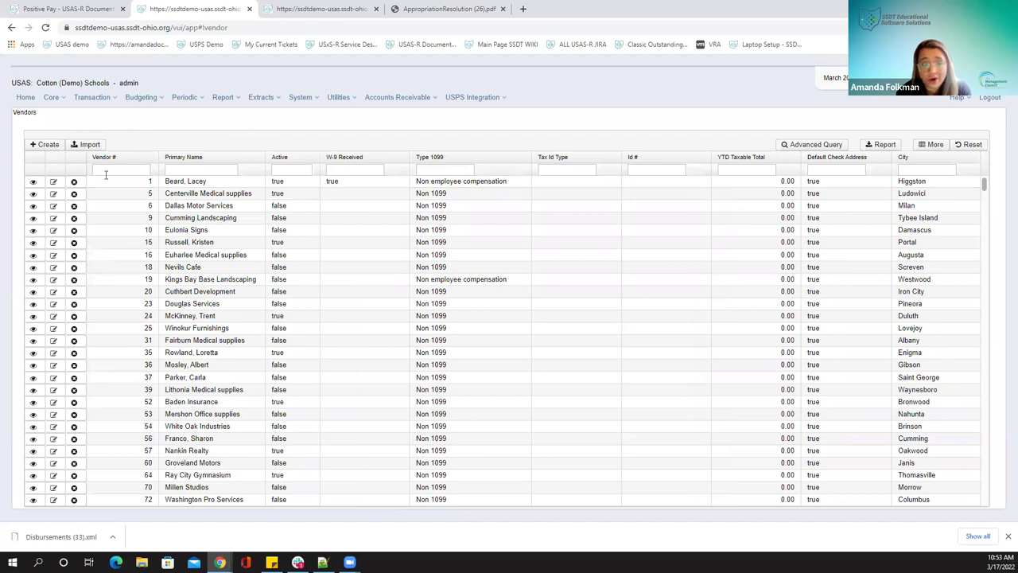
Check vendor 5, Centerville Medical supplies, then return to the custom field definitions
left_click(31, 194)
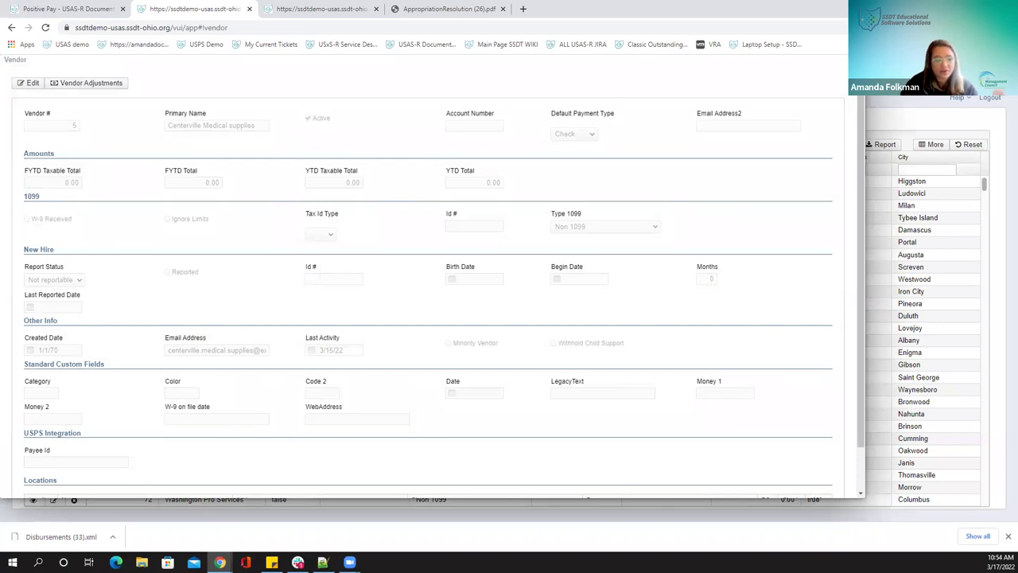
key("Escape")
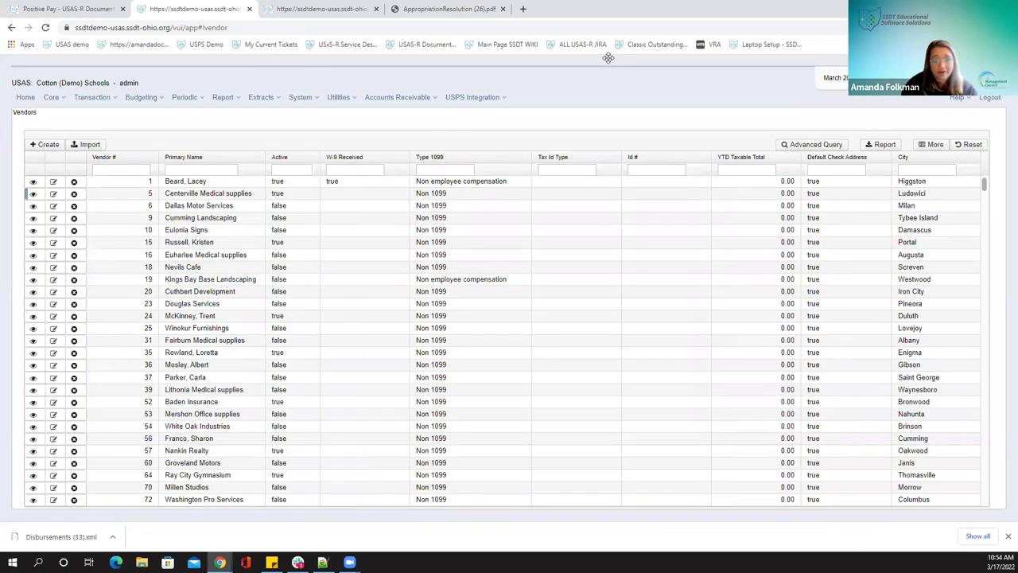
key("ctrl+Tab")
Start a new custom field and browse the field type and record type lists to RevenueAccount
left_click(137, 70)
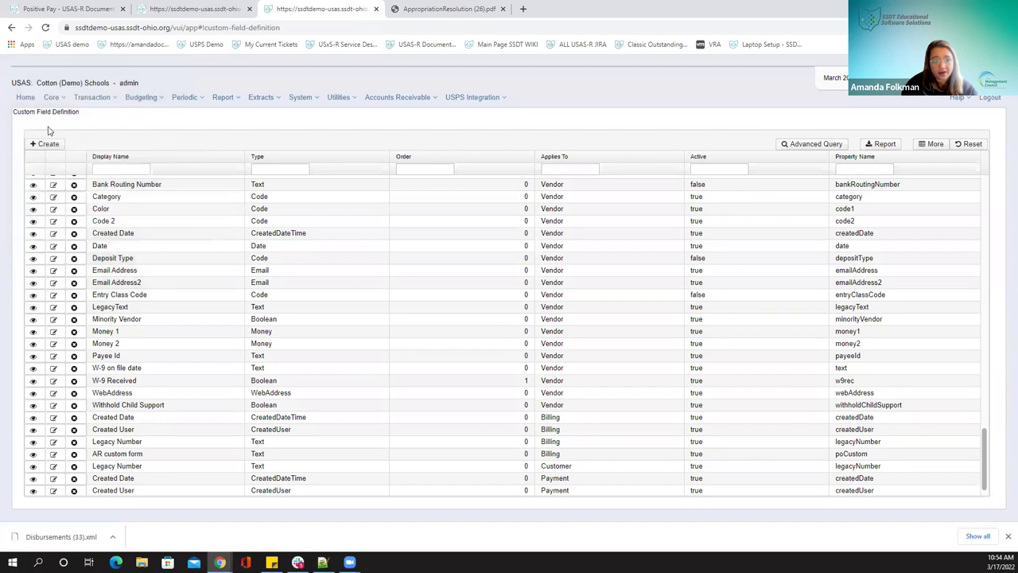
left_click(45, 144)
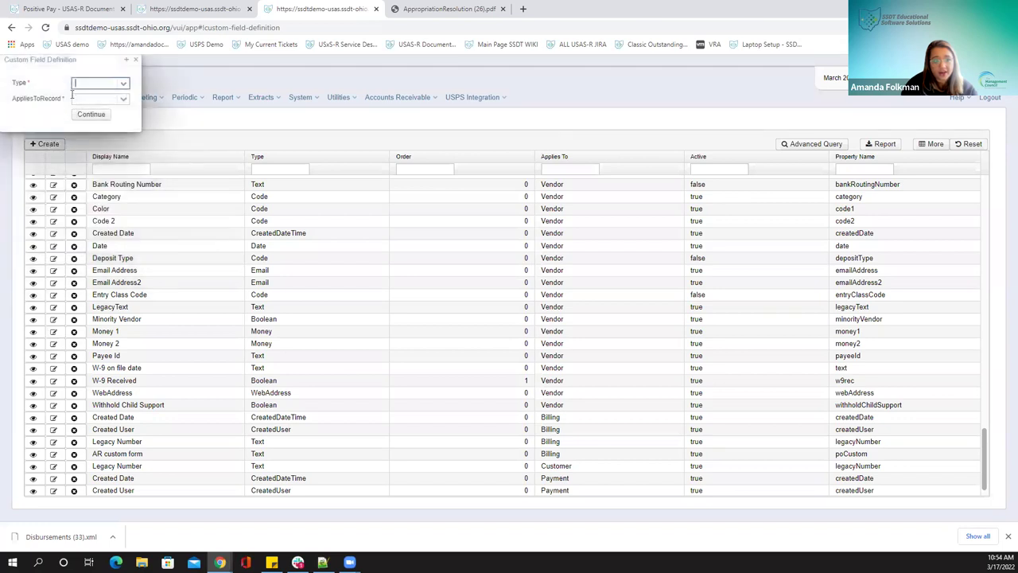
left_click(125, 101)
left_click(124, 83)
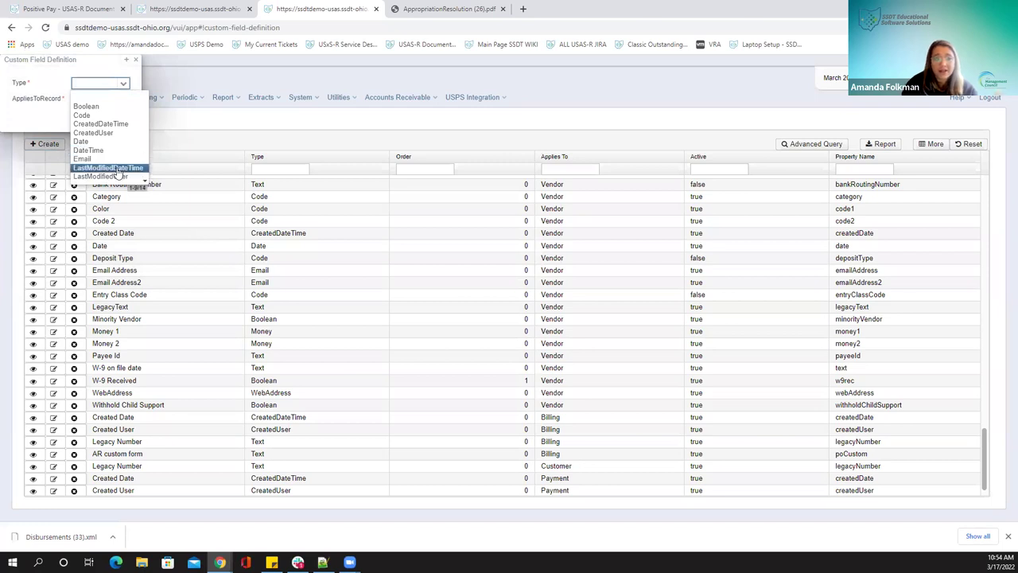
left_click(34, 99)
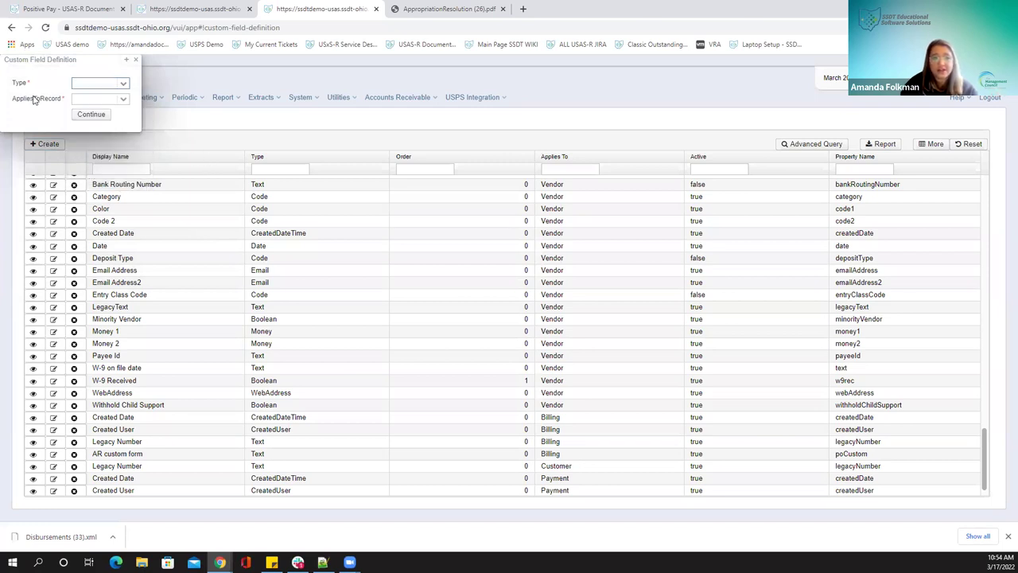
left_click(123, 99)
key("Down")
key("Down")
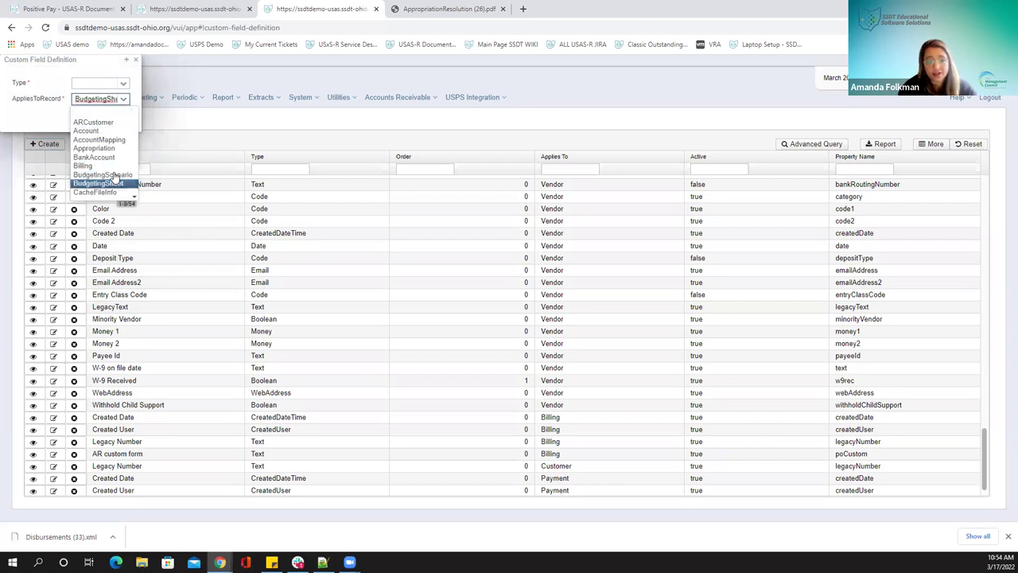
key("f")
key("l")
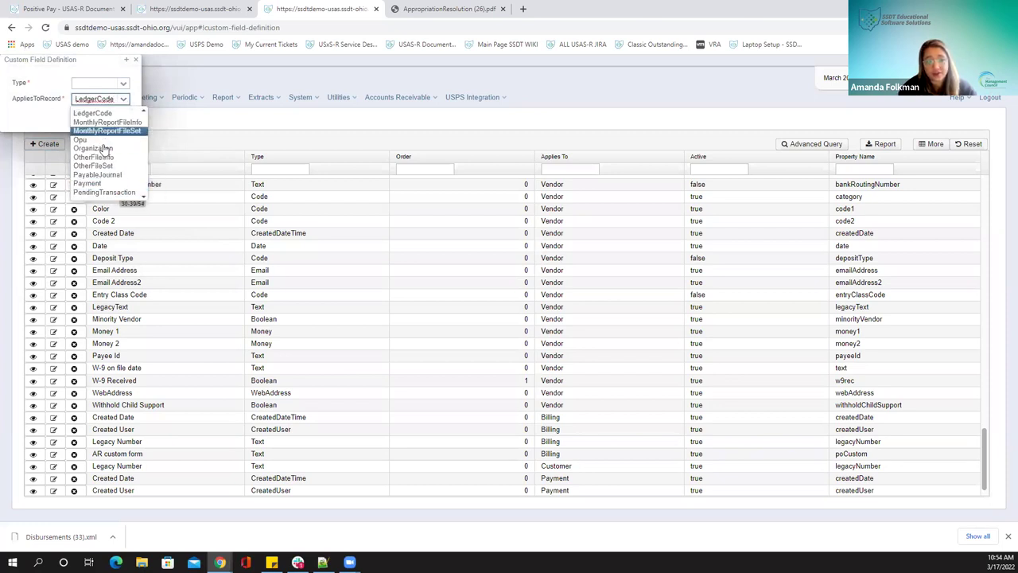
key("p")
key("r")
key("e")
key("q")
key("Down")
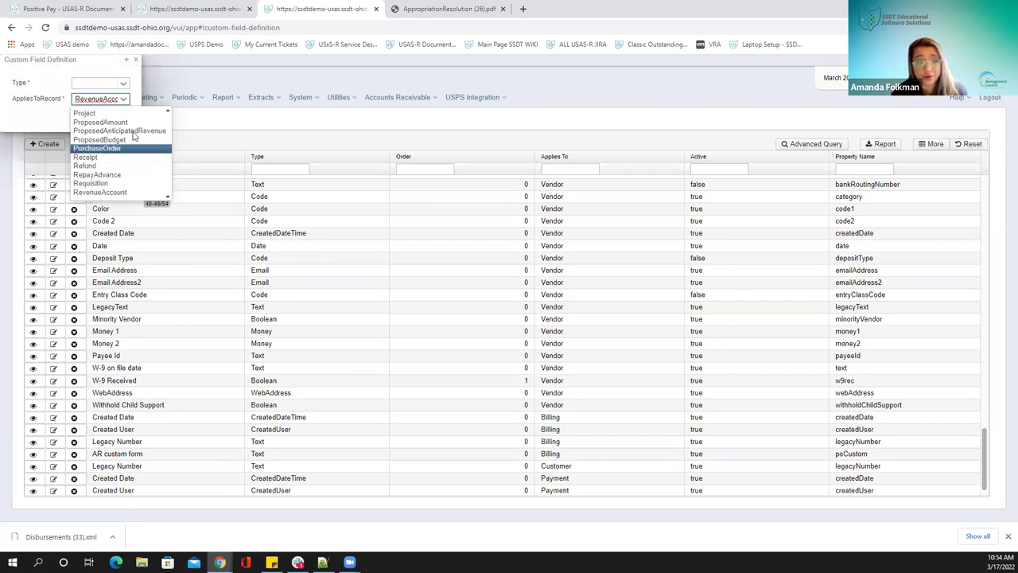
Cancel the new custom field and go to System > Modules
left_click(136, 61)
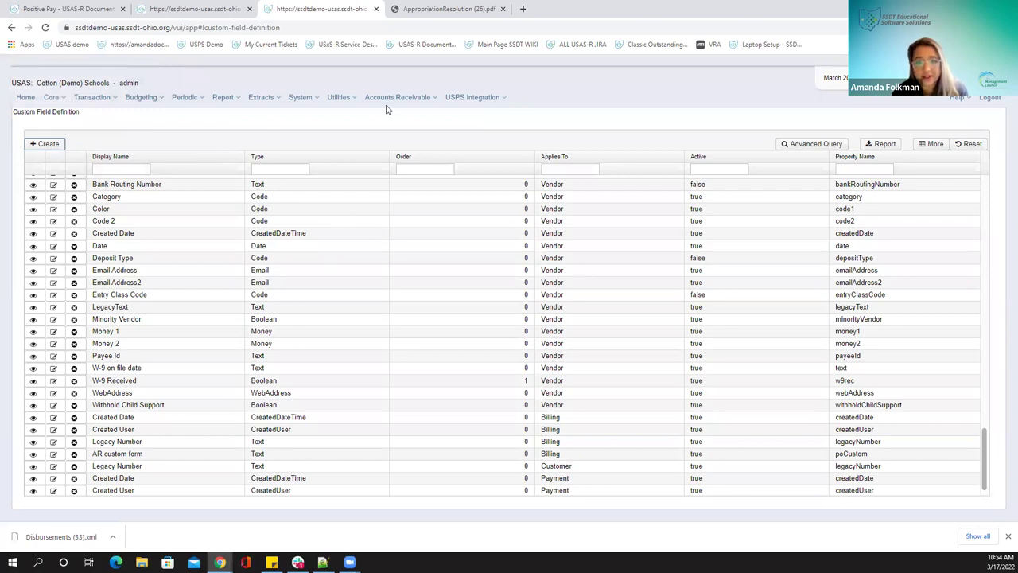
left_click(300, 98)
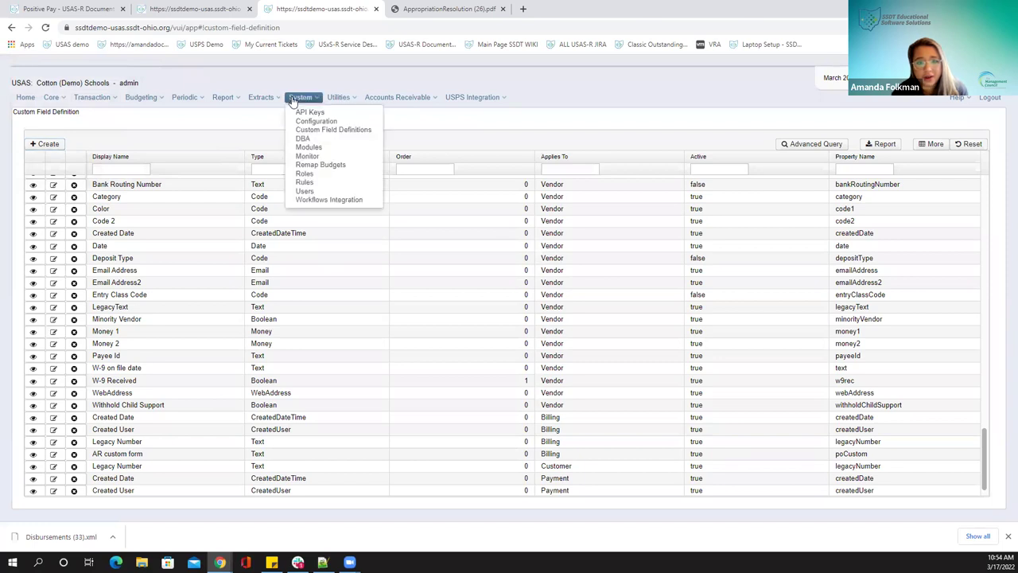
left_click(309, 147)
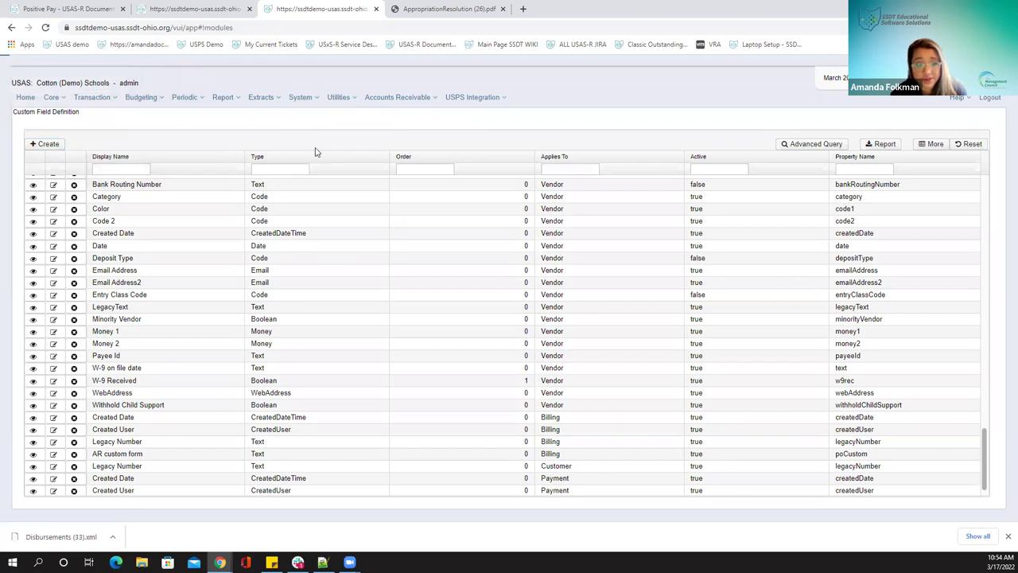
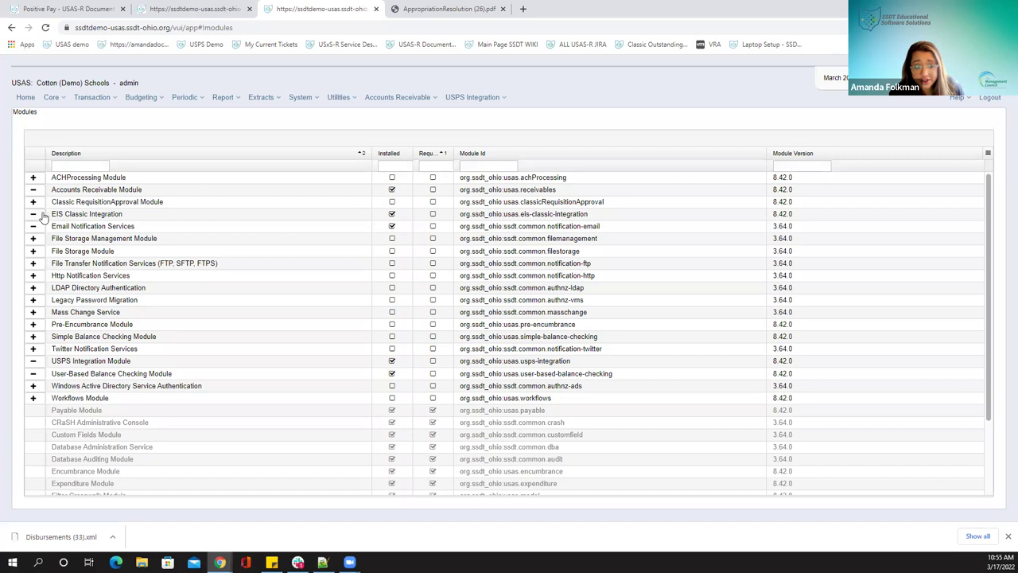
Scroll through the installed modules and check the System menu without choosing anything
scroll(45, 217, "down", 1)
scroll(46, 218, "up", 1)
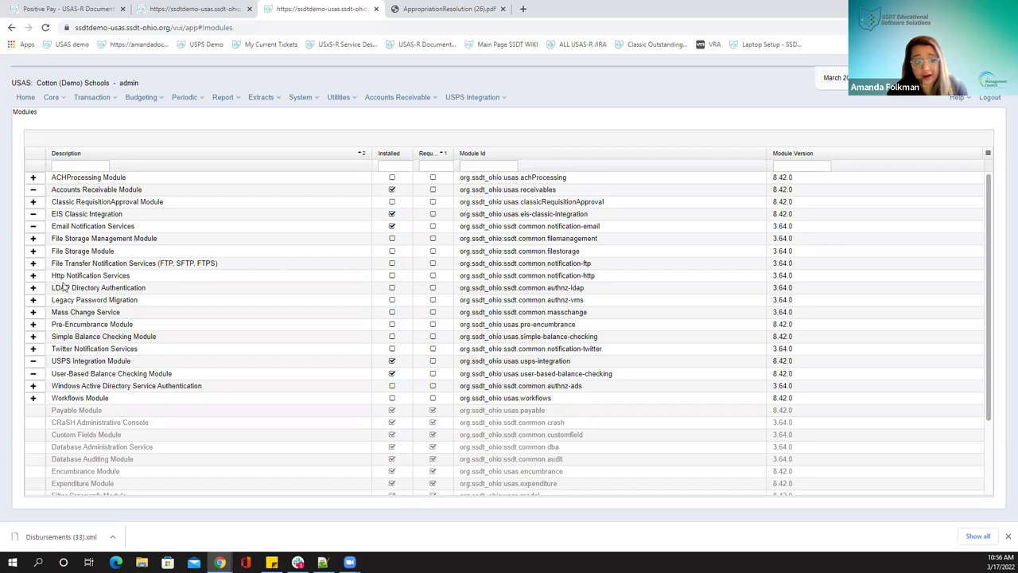
scroll(74, 293, "down", 1)
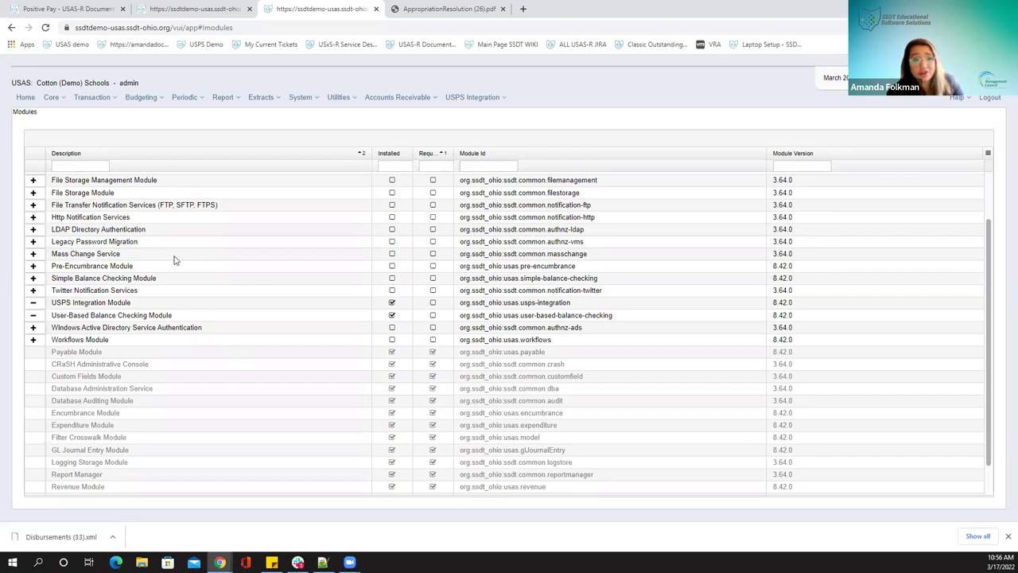
scroll(186, 283, "up", 2)
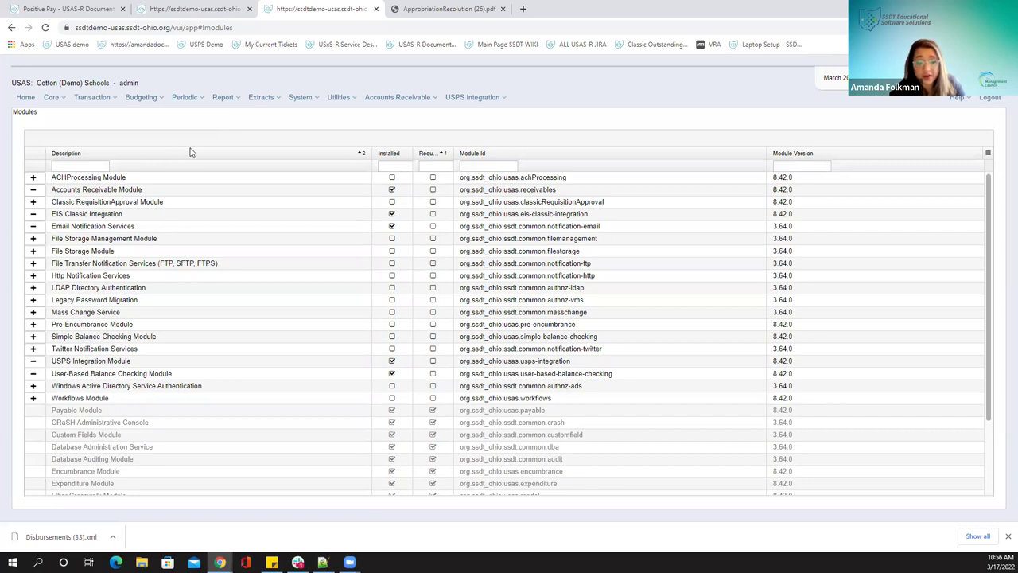
left_click(302, 102)
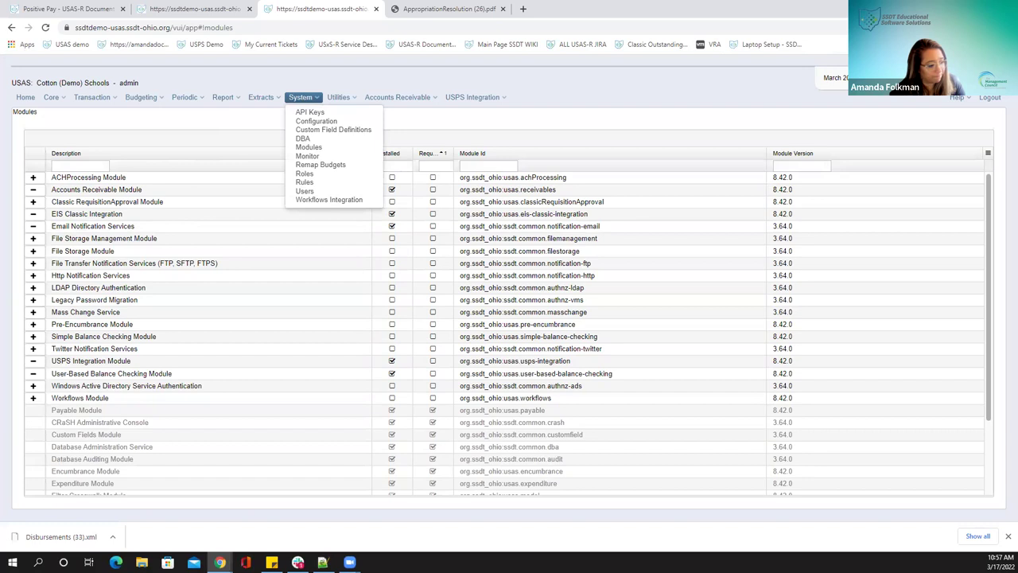
left_click(49, 118)
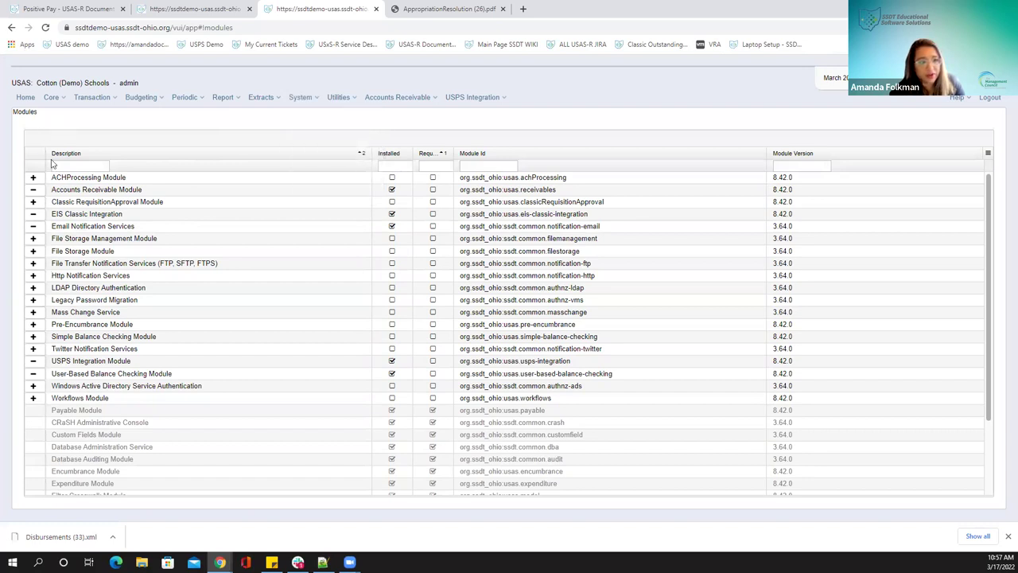
Review vendor 1's details in the Vendors session, then return to the admin Modules list
left_click(194, 9)
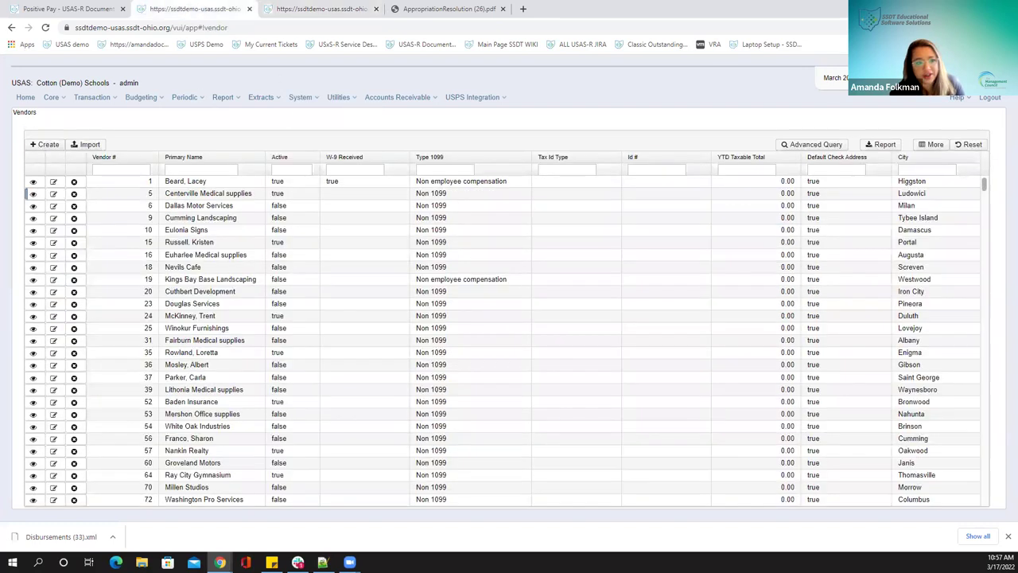
left_click(32, 181)
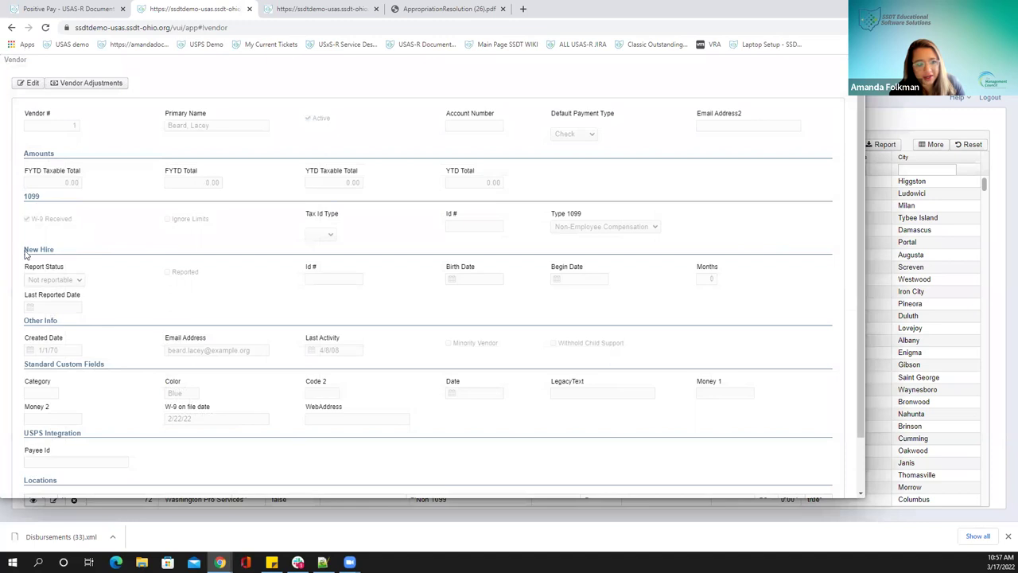
left_click(834, 53)
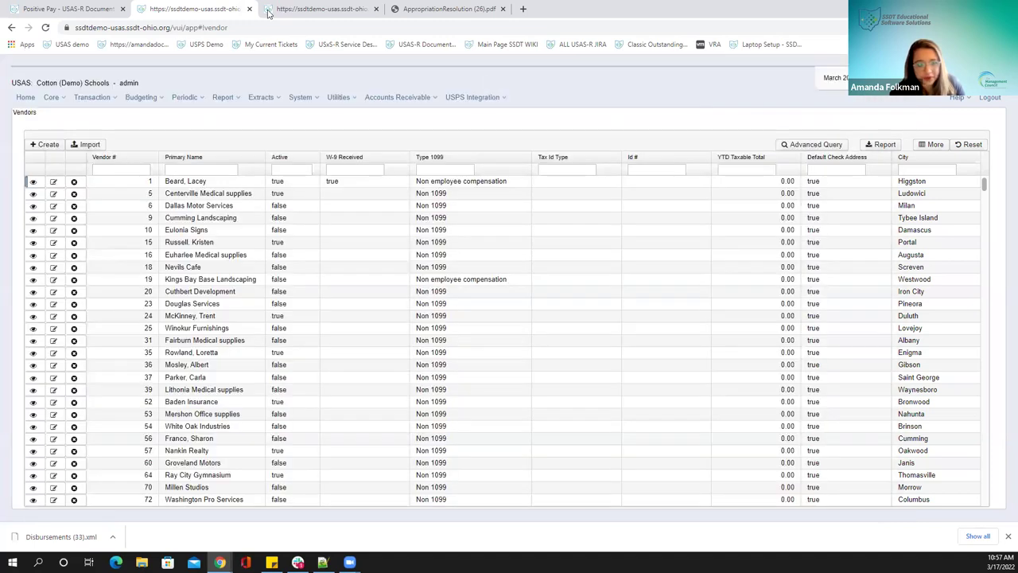
left_click(269, 12)
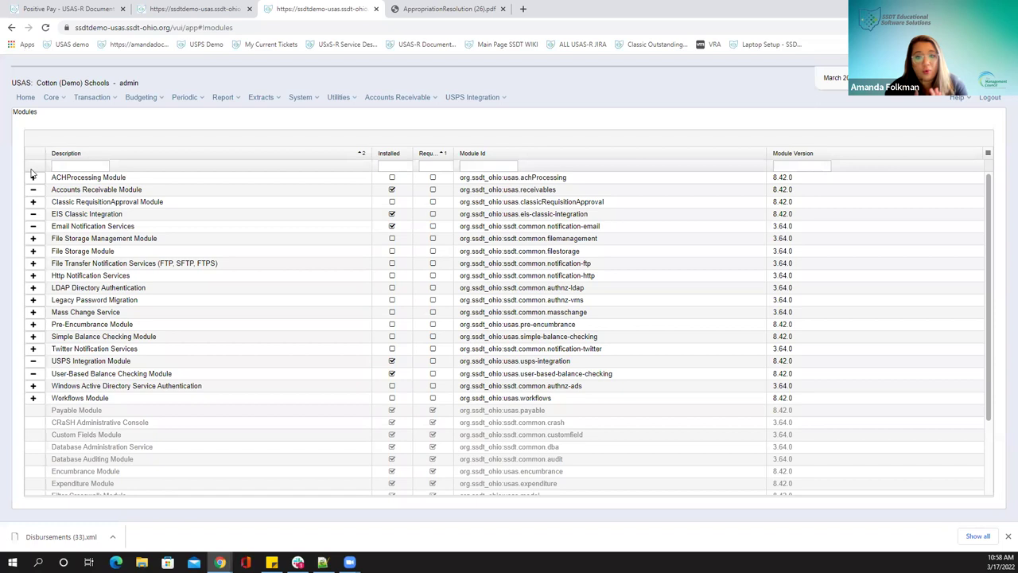
Install the ACHProcessing Module and reload the Vendors page in the other session
left_click(33, 178)
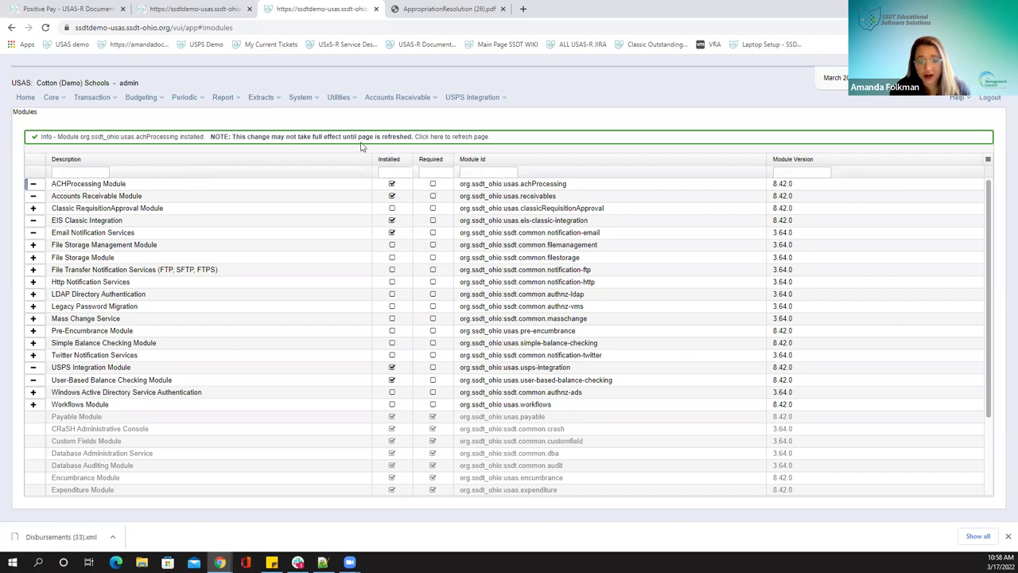
left_click(183, 11)
left_click(45, 27)
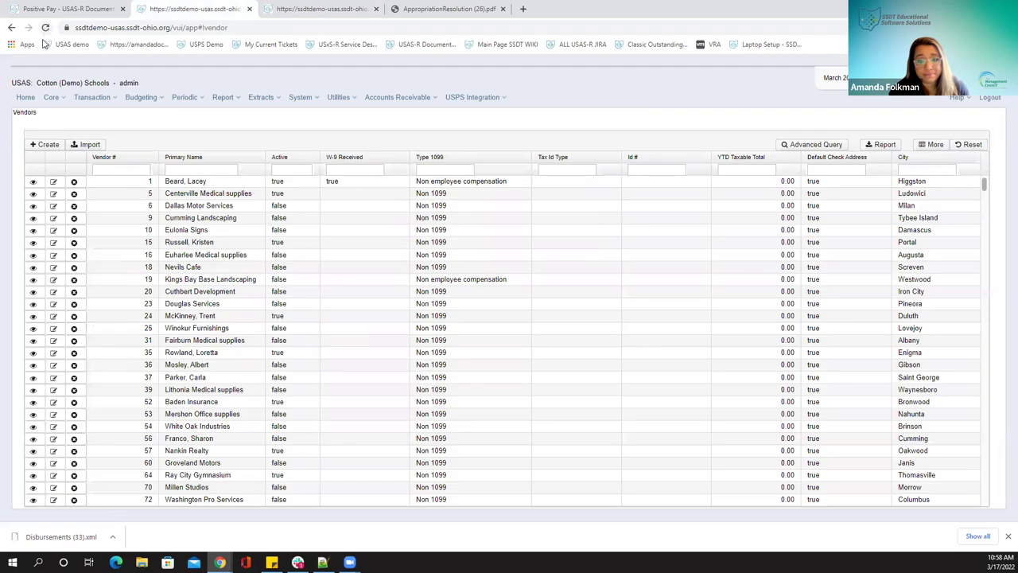
left_click(32, 183)
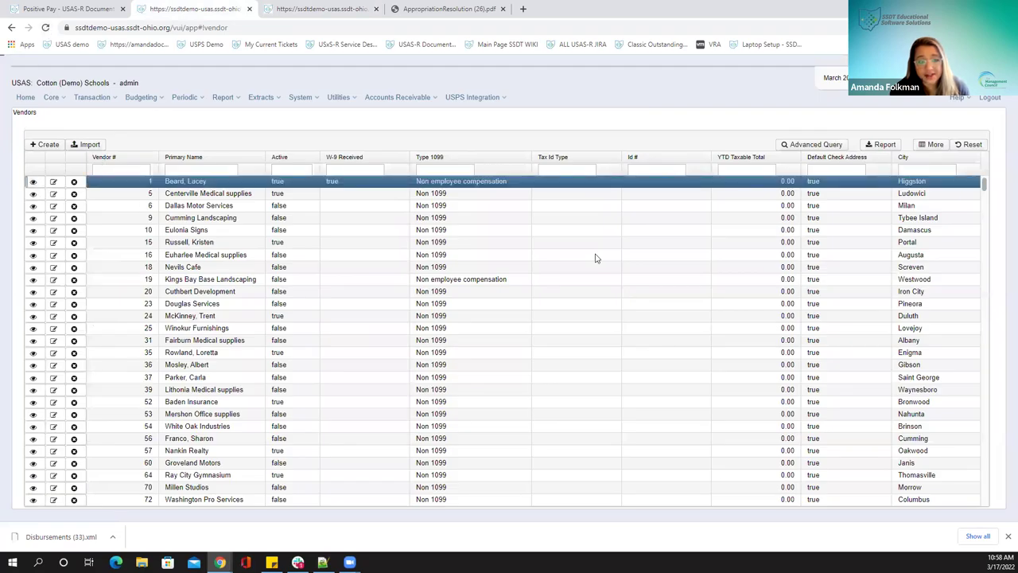
scroll(111, 305, "down", 2)
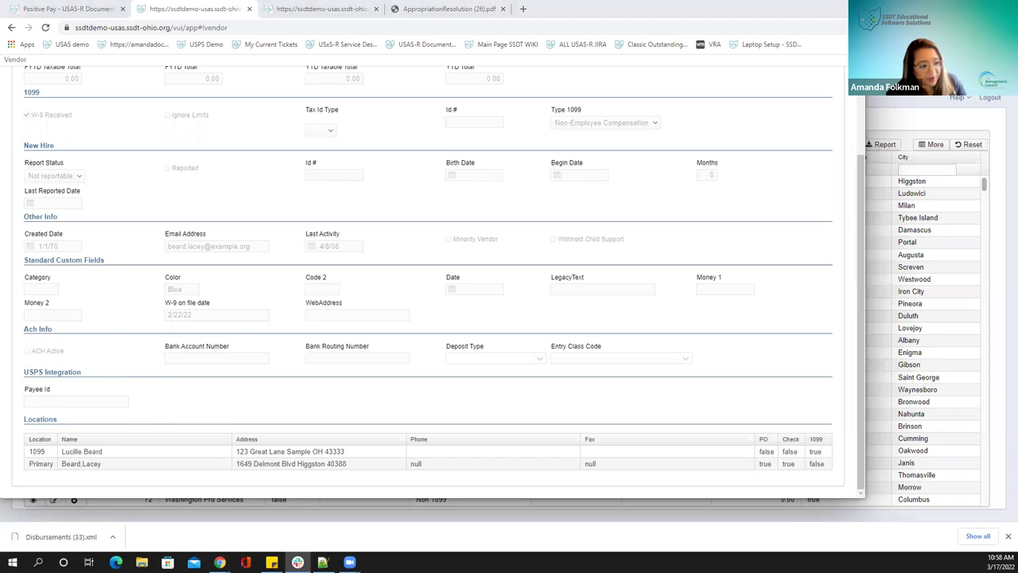
left_click(414, 90)
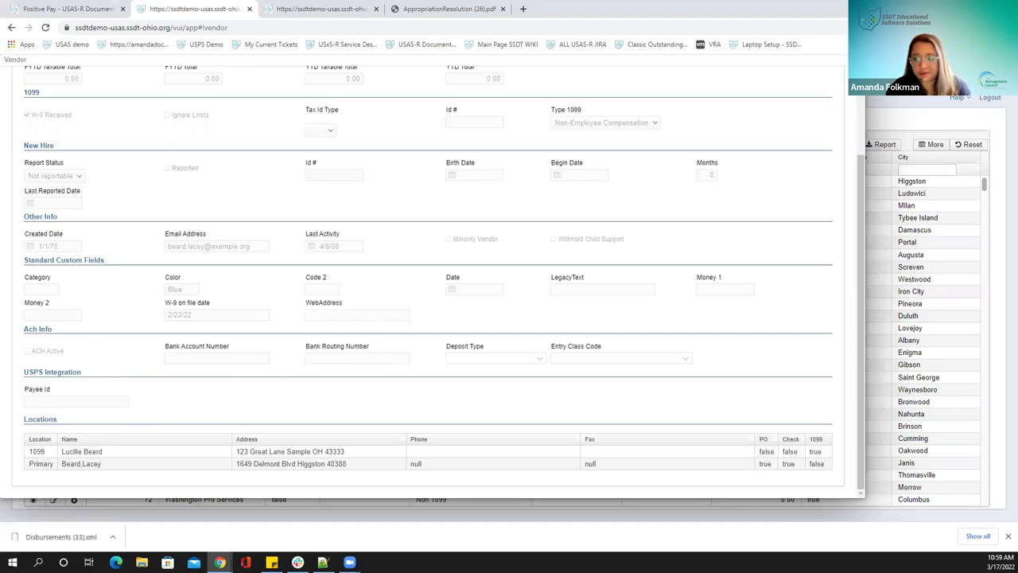
left_click(845, 93)
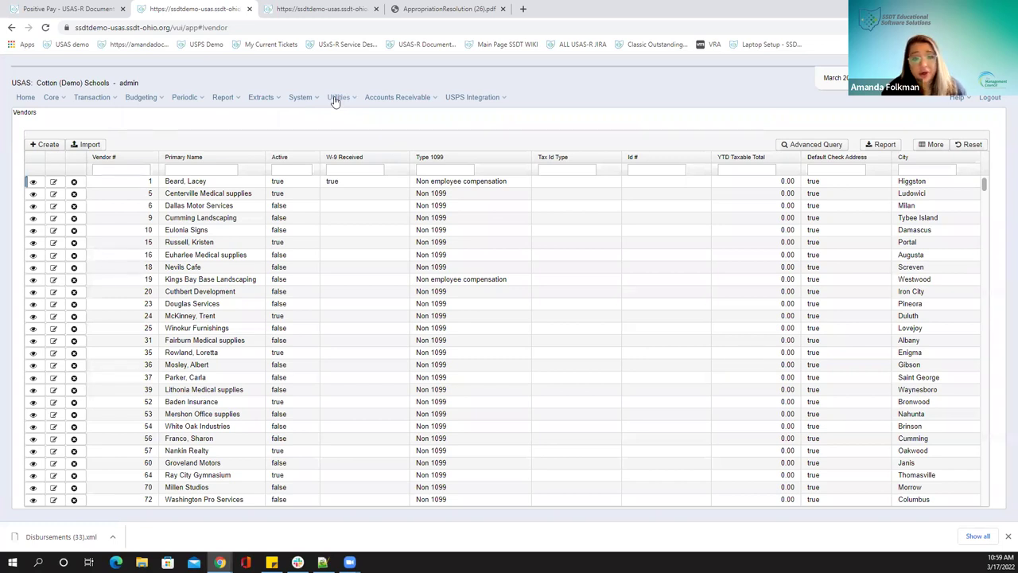
Open the system Monitor page from the Utilities menu's System submenu
left_click(337, 97)
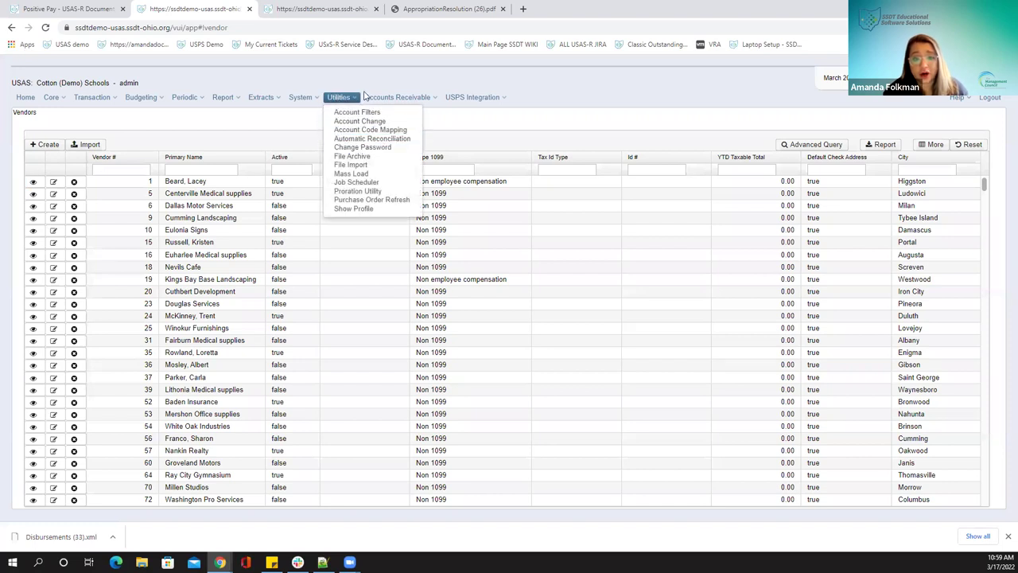
mouse_move(302, 97)
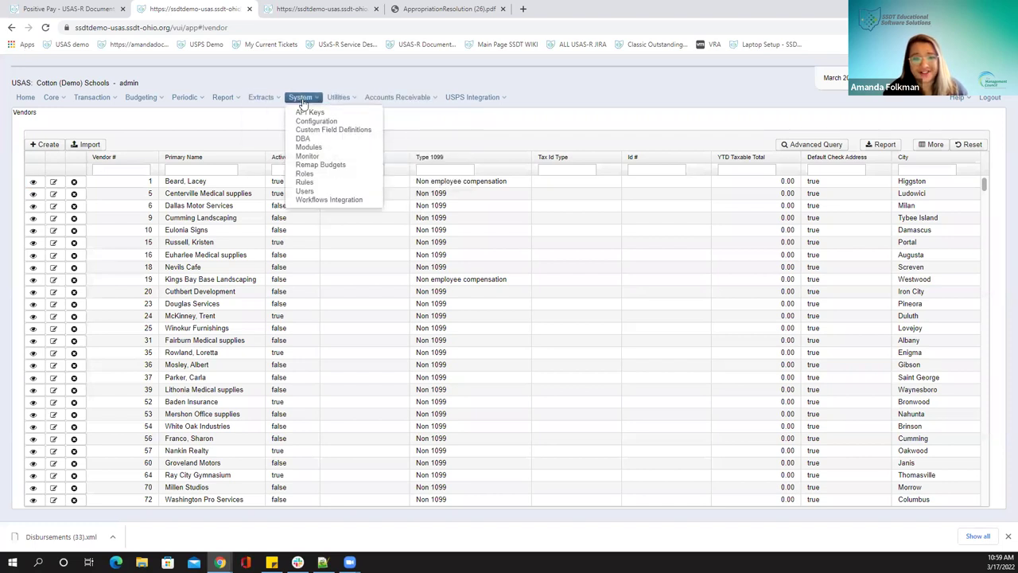
left_click(324, 157)
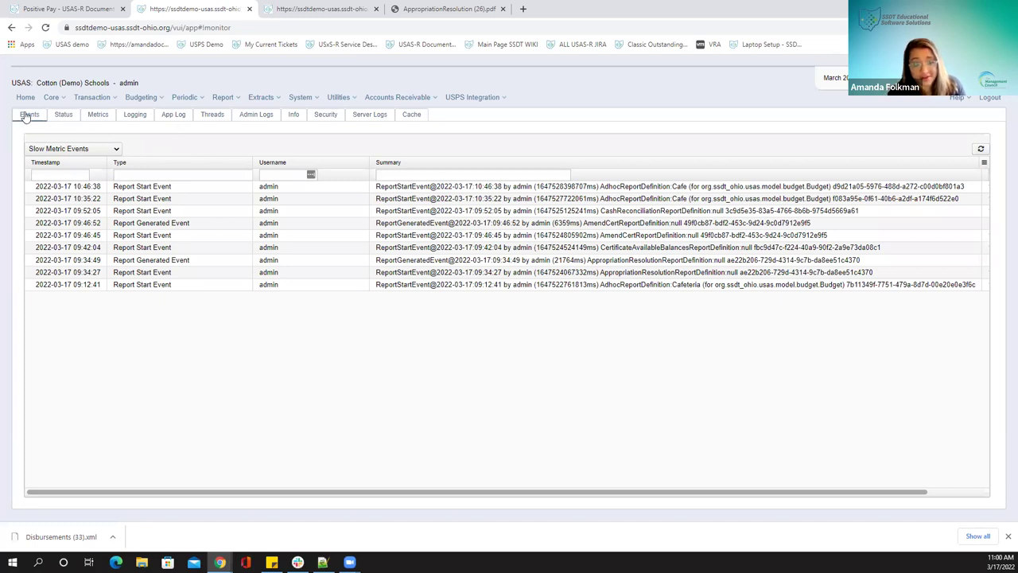
Keep Slow Metric Events, close the detail pane, and select the 09:46:52 Report Generated Event
left_click(60, 151)
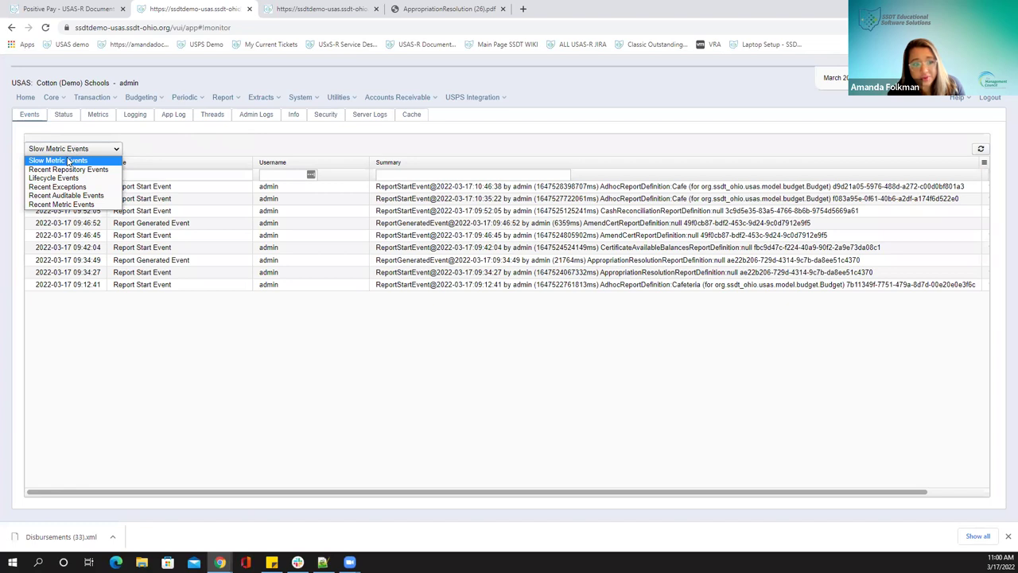
left_click(68, 160)
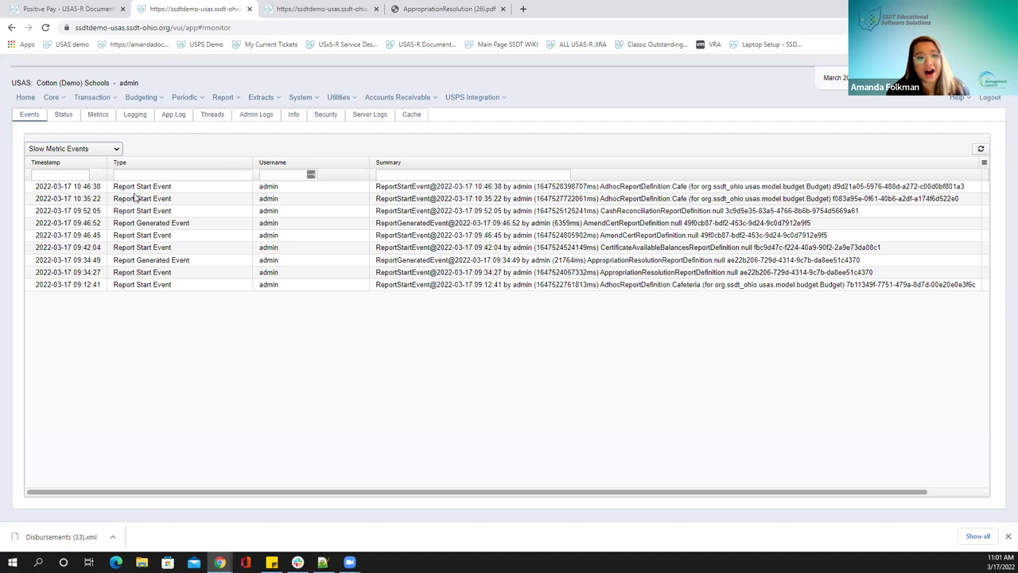
left_click_drag(140, 237, 168, 242)
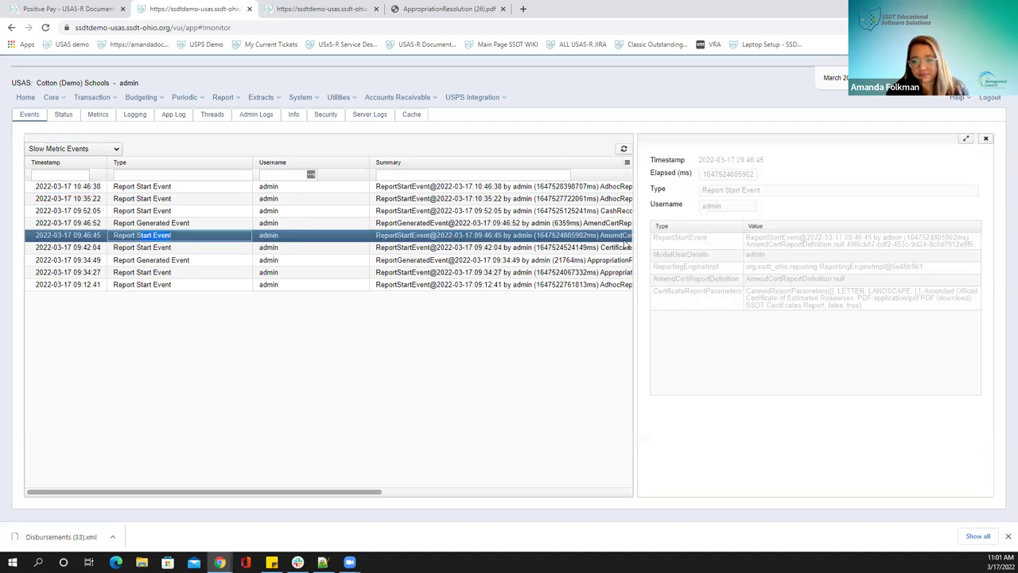
left_click(991, 141)
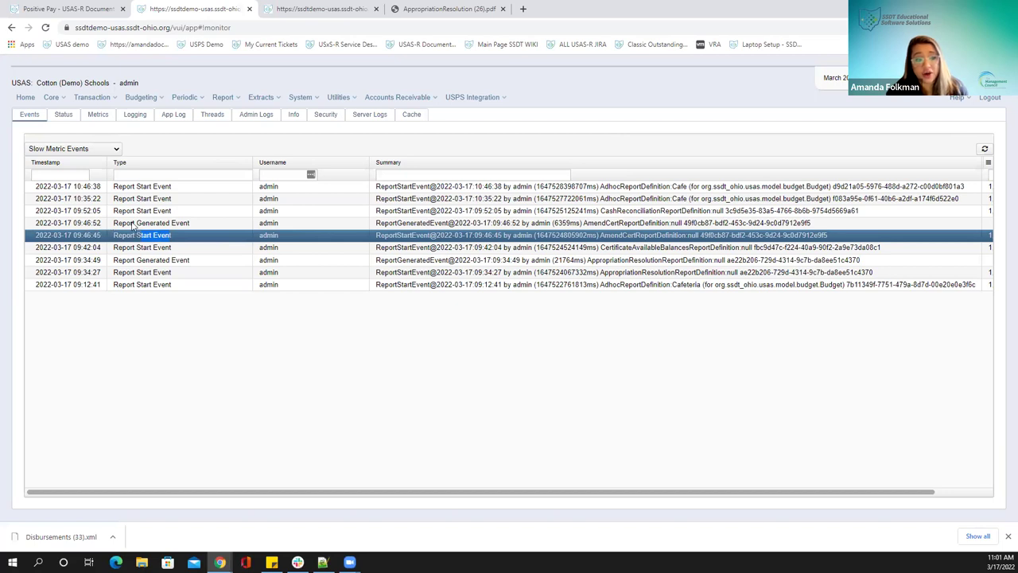
double_click(139, 235)
left_click(133, 225)
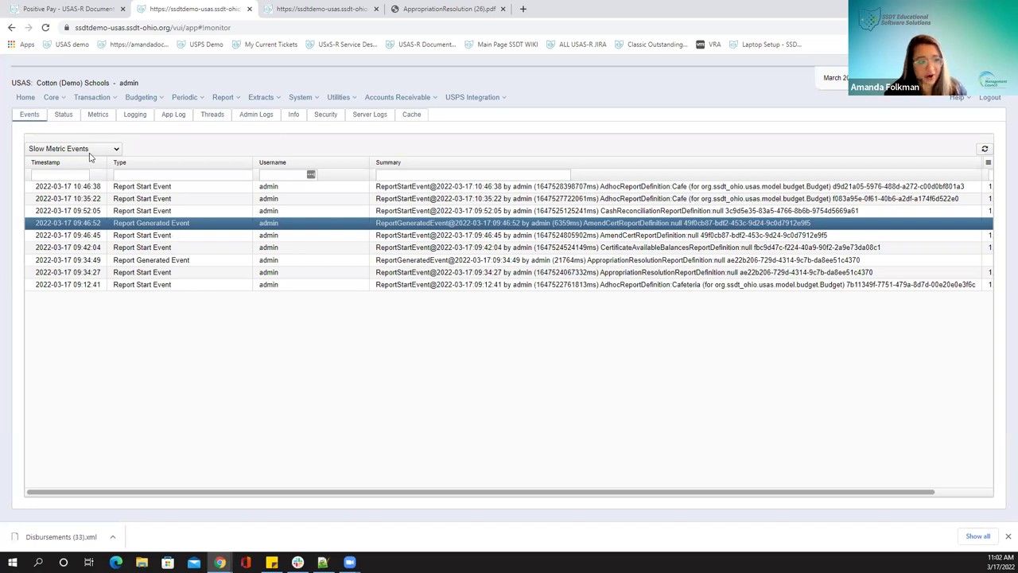
Switch the monitor's event type to Lifecycle Events, then to Recent Auditable Events
left_click(89, 151)
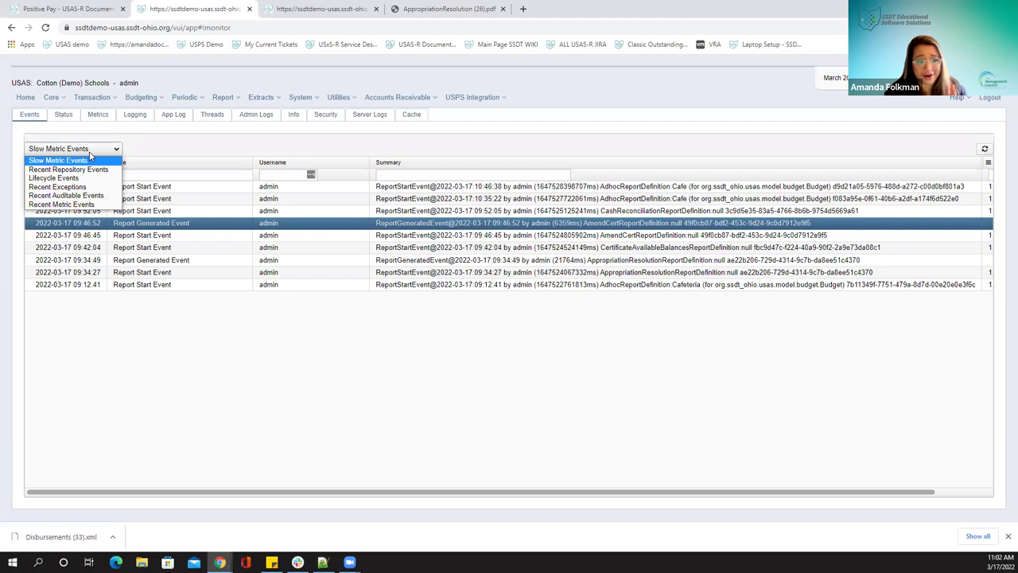
left_click(91, 179)
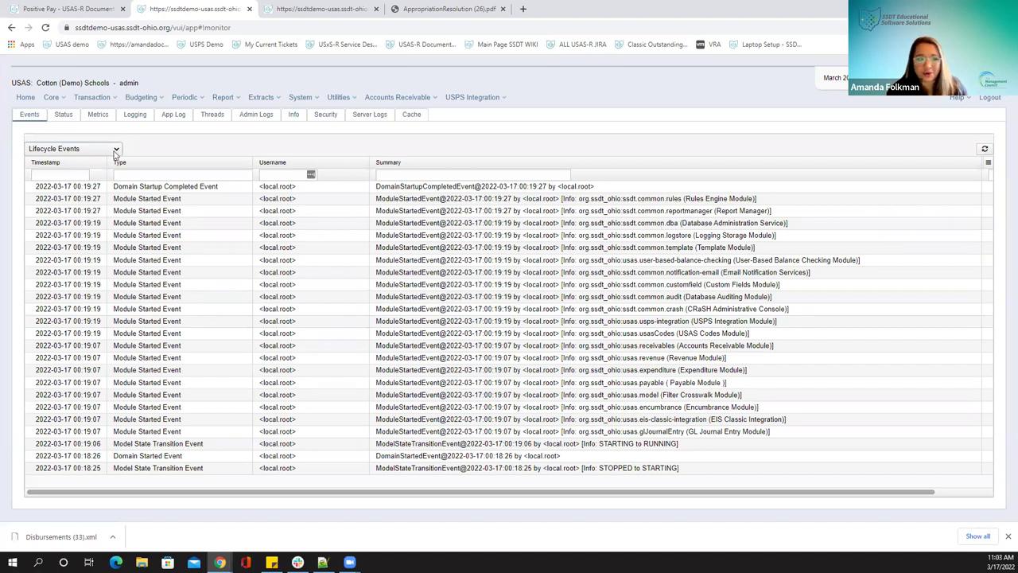
left_click(116, 151)
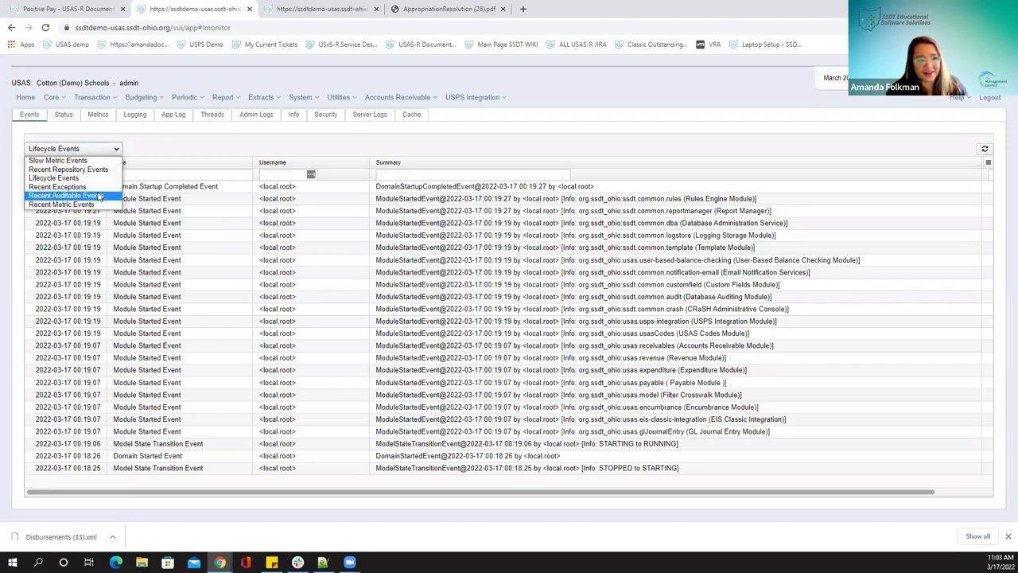
left_click(97, 195)
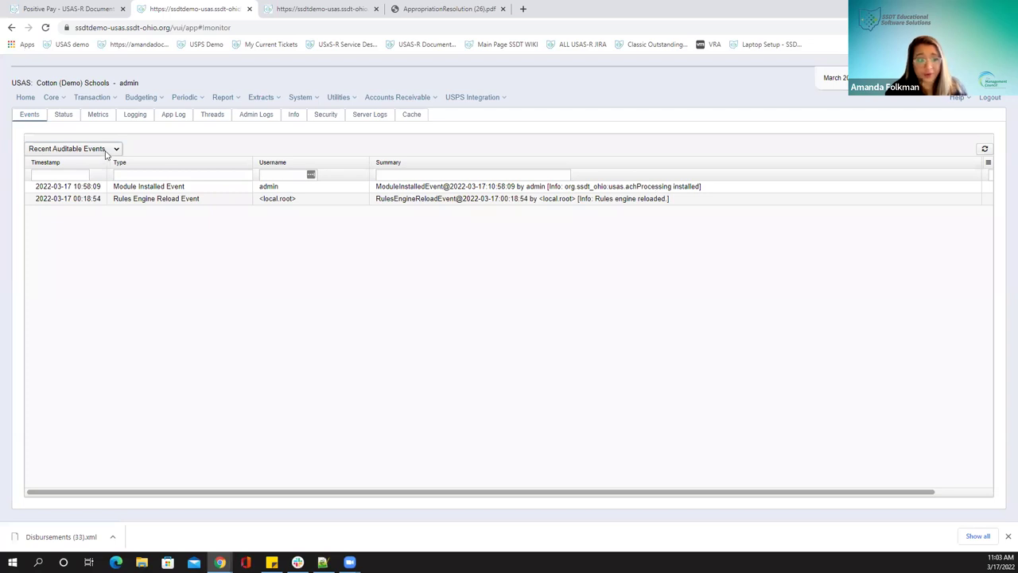
left_click(106, 153)
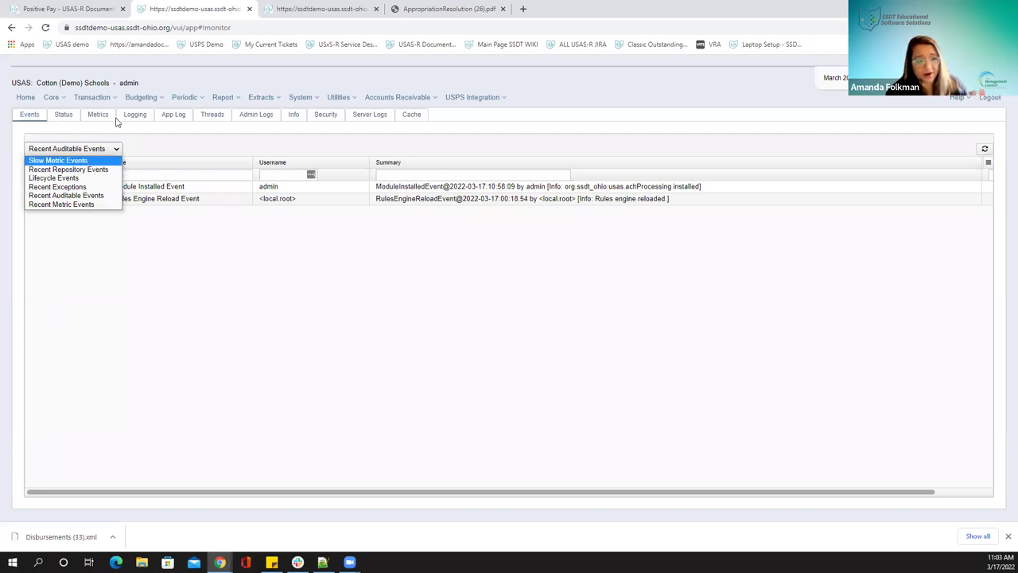
left_click(109, 135)
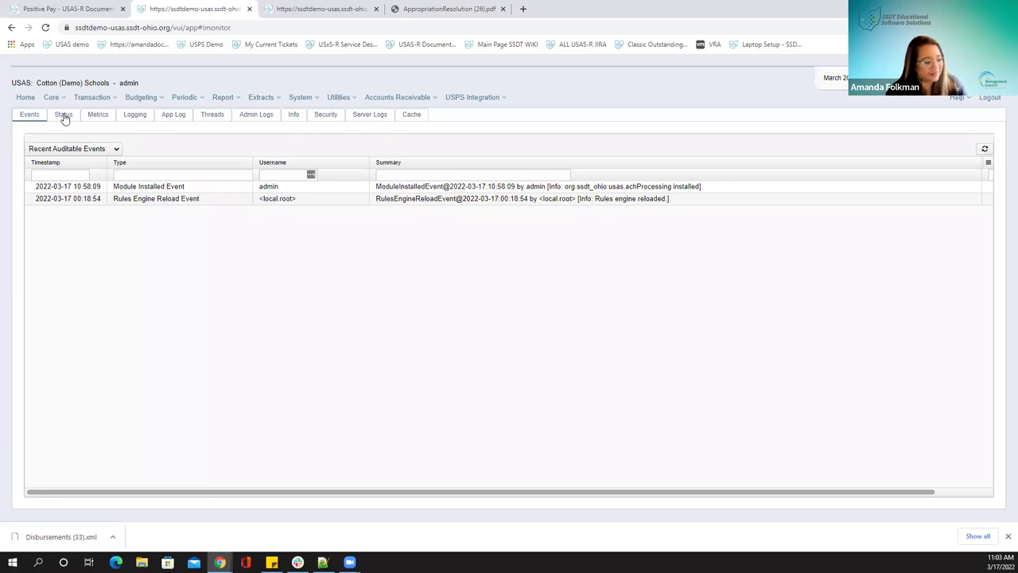
View the Status tab's model state and job results, then the Metrics tab
left_click(63, 117)
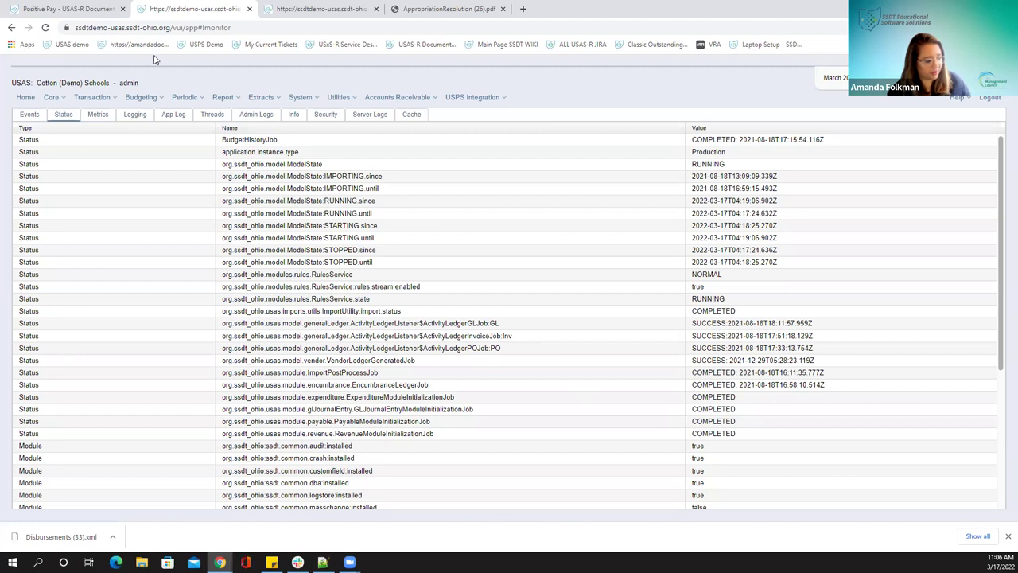
left_click(97, 116)
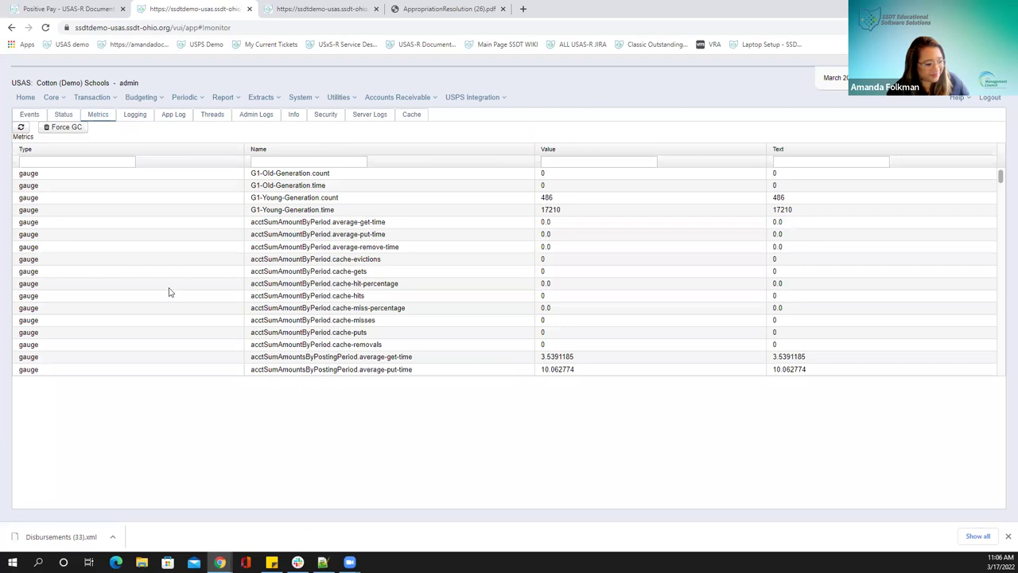
Show the Logging tab listing loggers such as ROOT at ERROR level
left_click(135, 117)
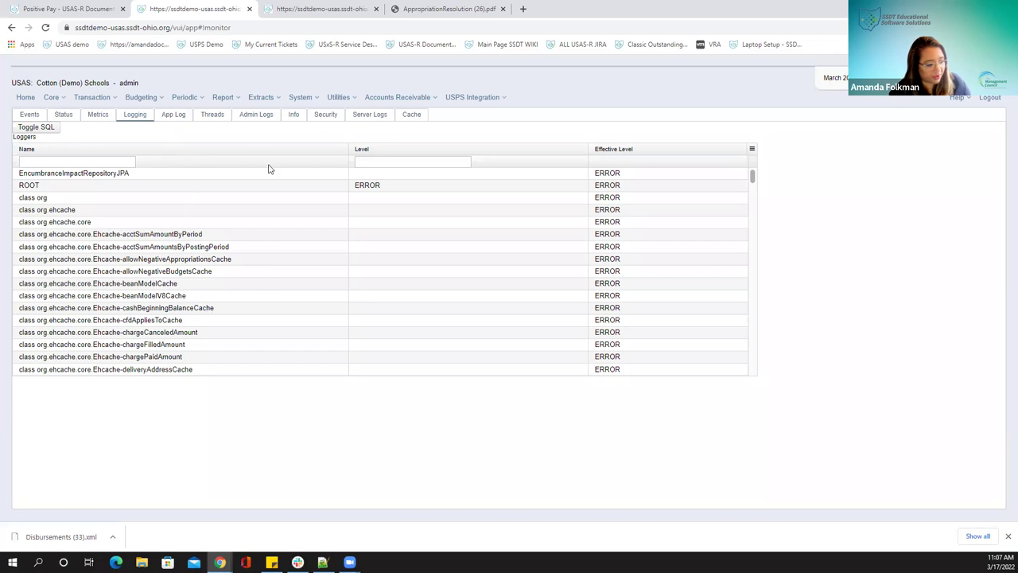
Show the App Log tab with its timestamped INFO and ERROR messages
left_click(170, 116)
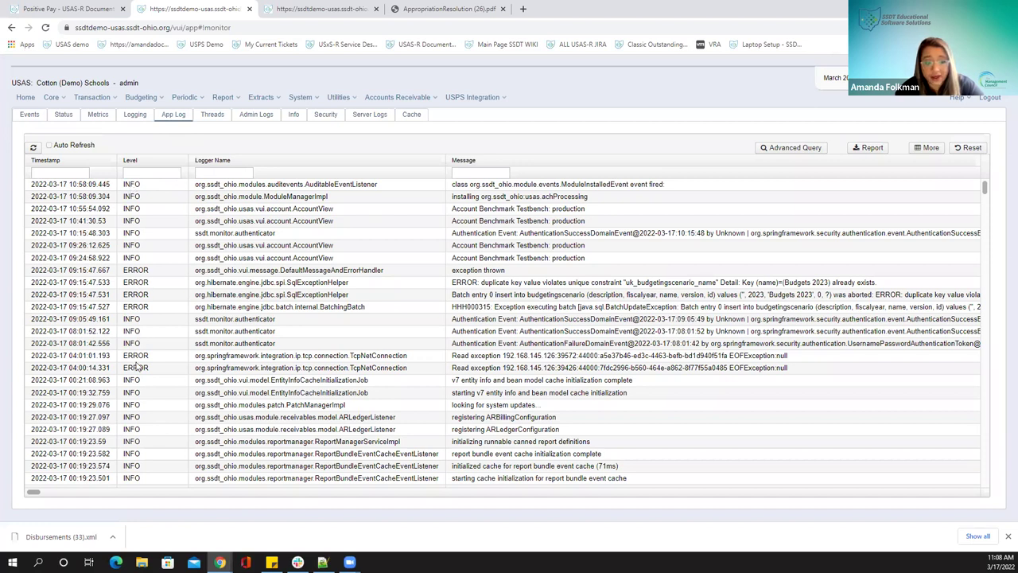
scroll(135, 406, "down", 3)
scroll(136, 406, "down", 2)
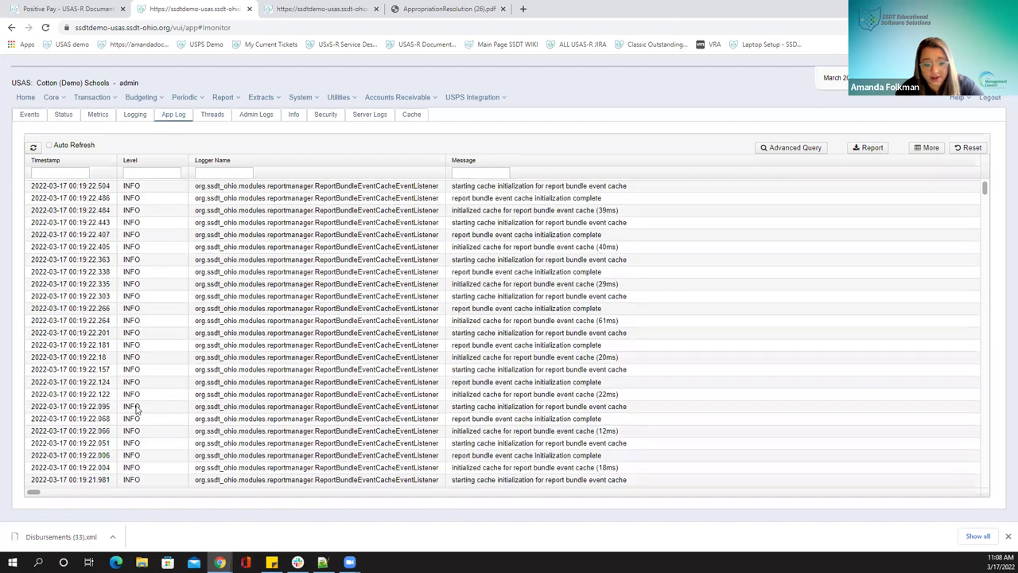
scroll(137, 406, "up", 5)
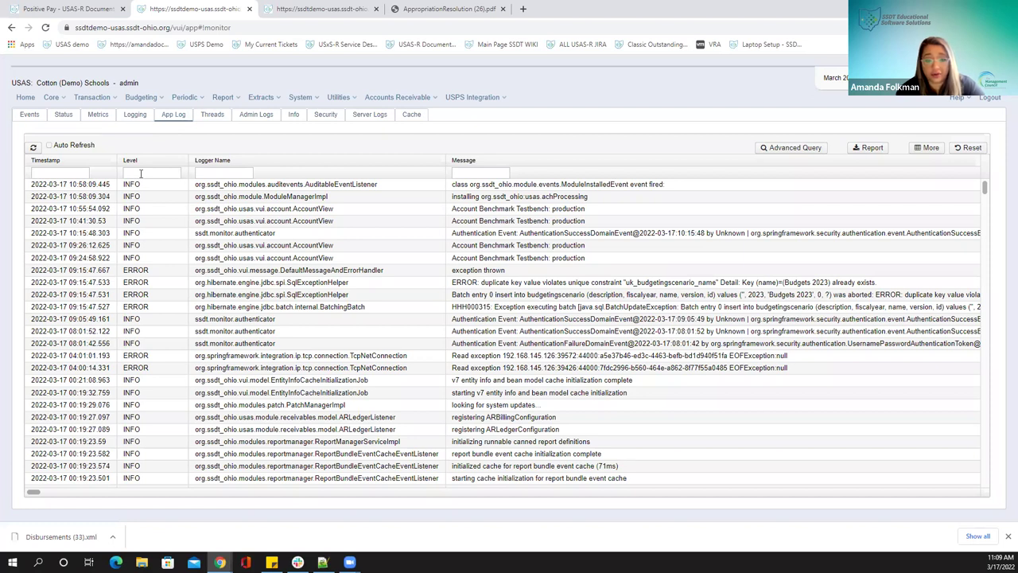
Filter the App Log's Level column to show only 'error' entries
left_click(141, 173)
left_click(151, 197)
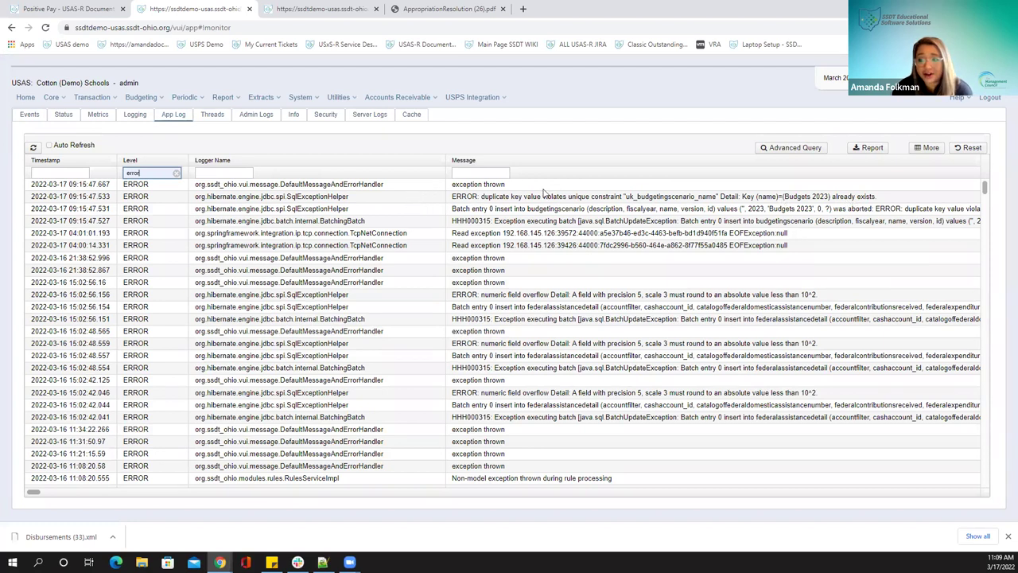
Open the duplicate-key budgeting error entry's details and select its text
left_click(480, 200)
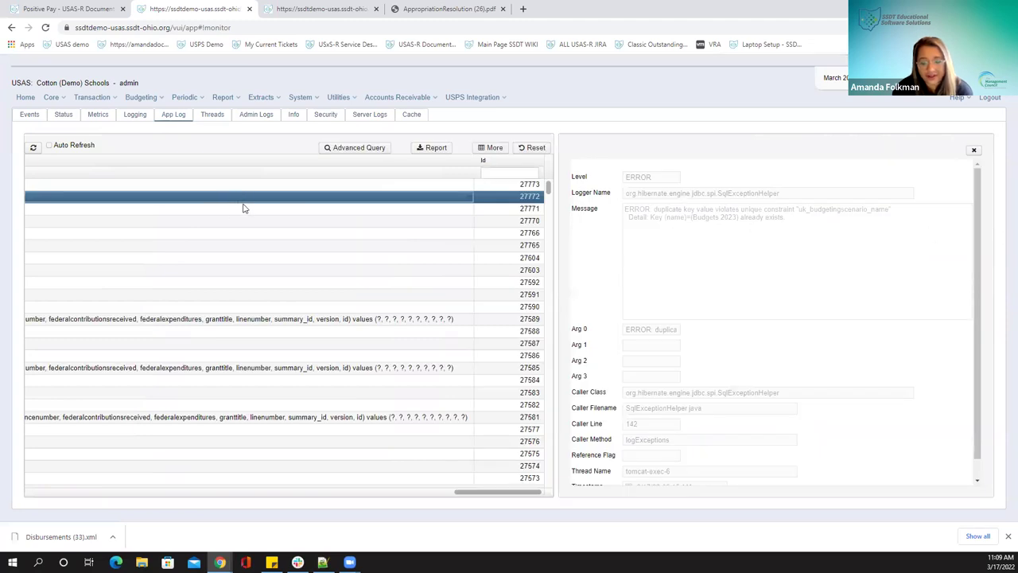
left_click_drag(469, 491, 58, 480)
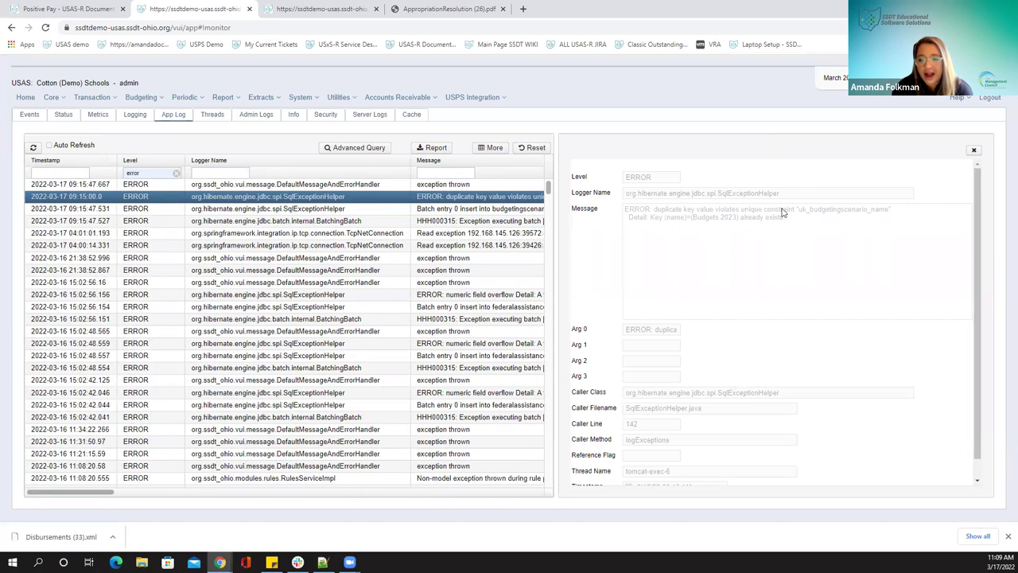
scroll(823, 255, "down", 1)
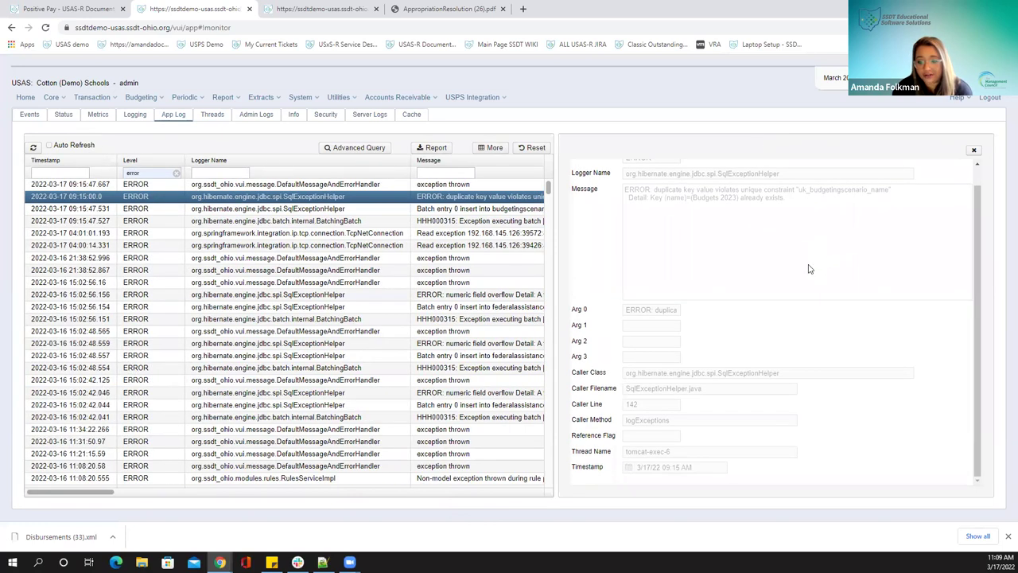
scroll(803, 262, "up", 1)
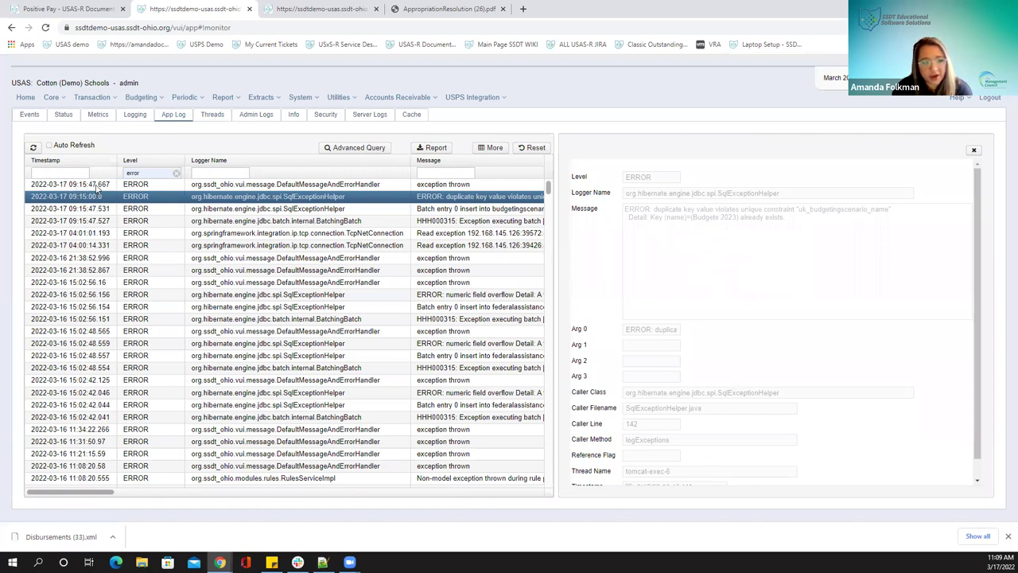
Open the 09:15 'exception thrown' entry and highlight the duplicate key name budgets 2023
left_click(149, 186)
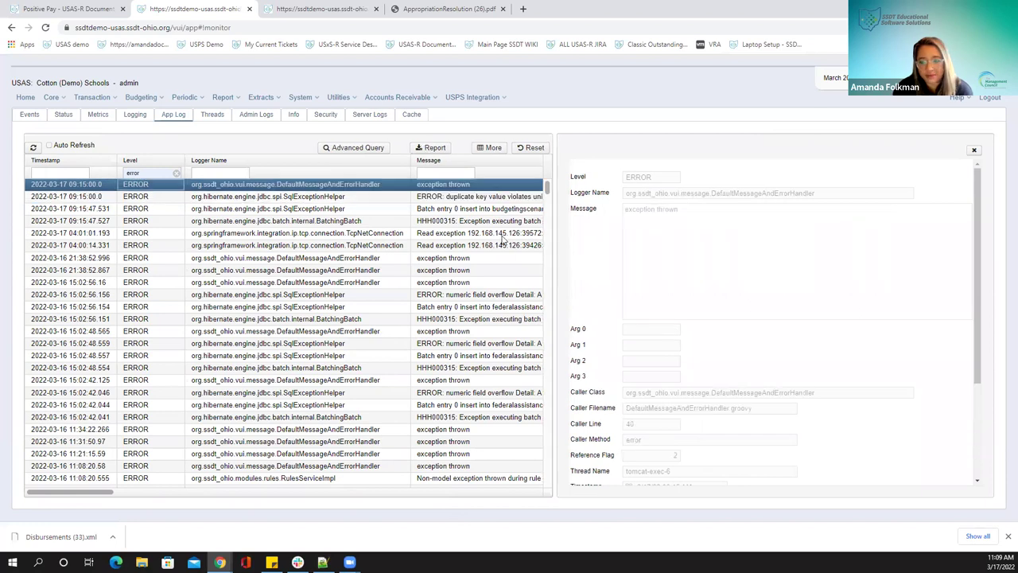
scroll(825, 282, "down", 3)
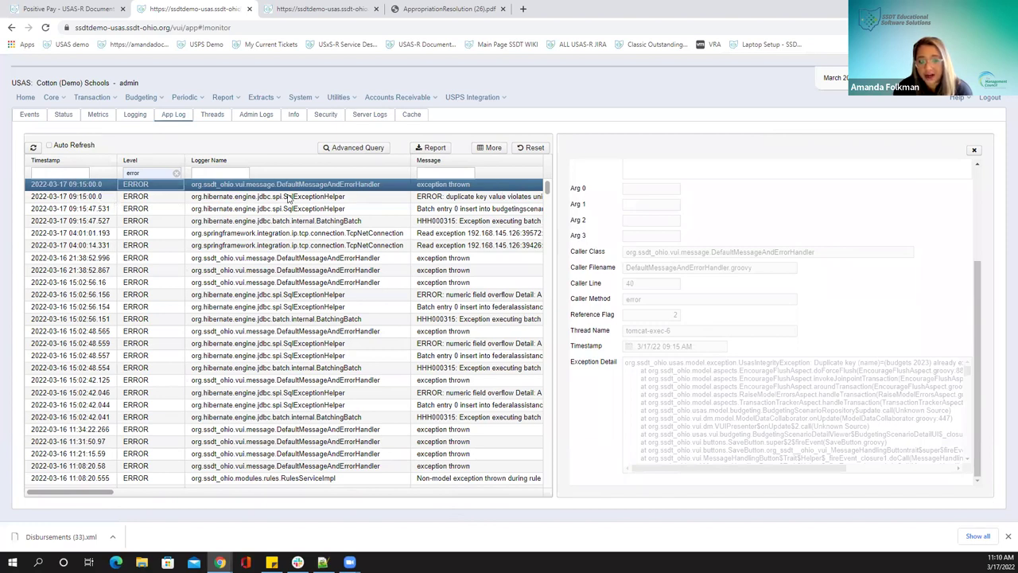
left_click_drag(888, 364, 930, 363)
scroll(673, 250, "up", 3)
scroll(677, 262, "down", 3)
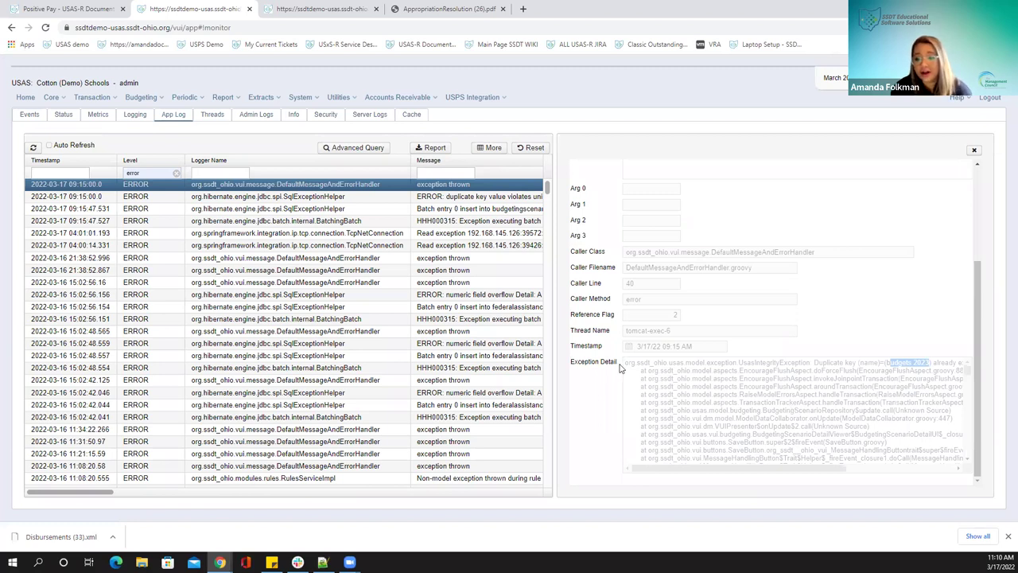
Select the whole exception stack trace in the Exception Detail box and copy it
left_click_drag(626, 363, 715, 421)
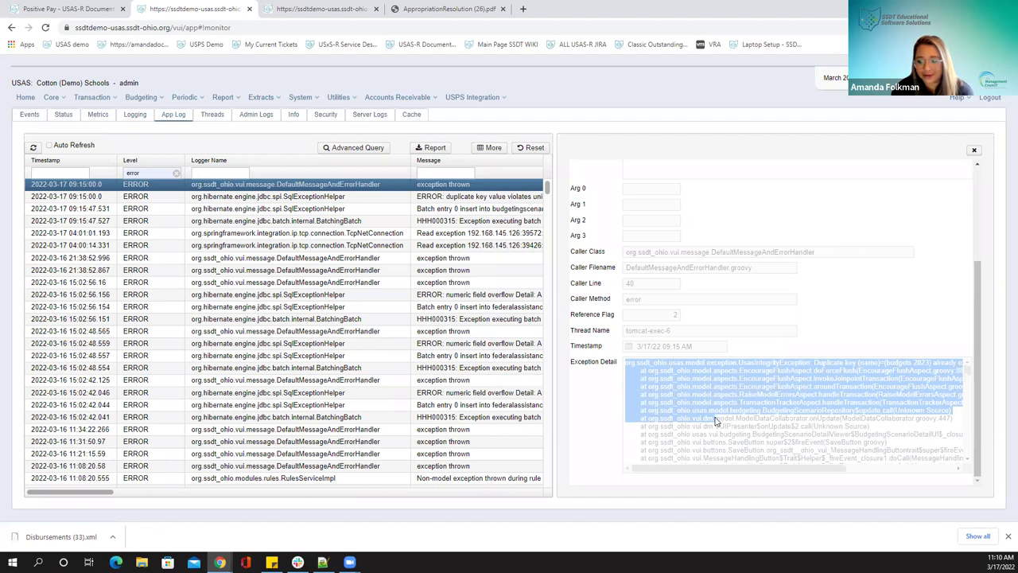
left_click(716, 428)
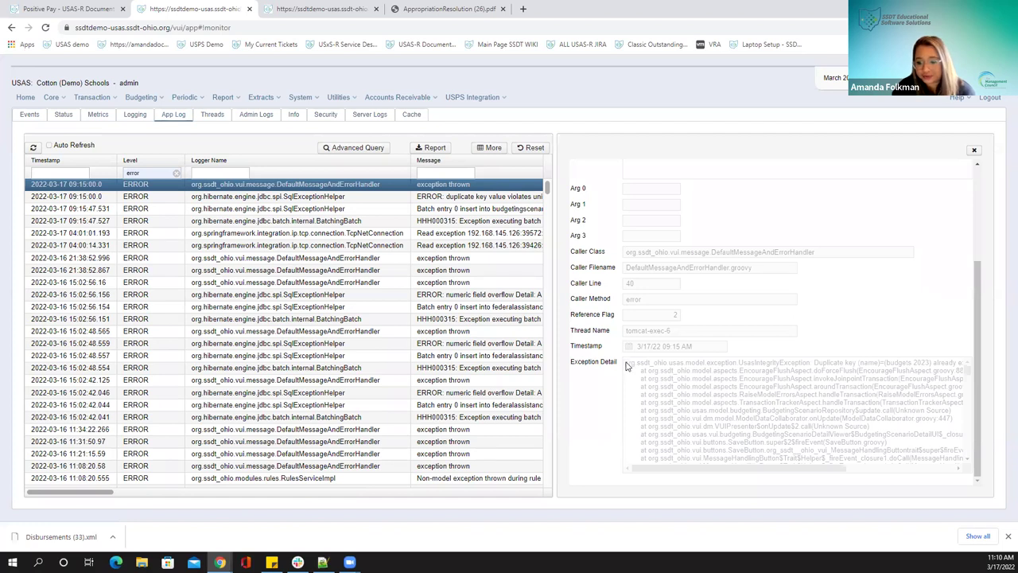
left_click_drag(627, 365, 695, 482)
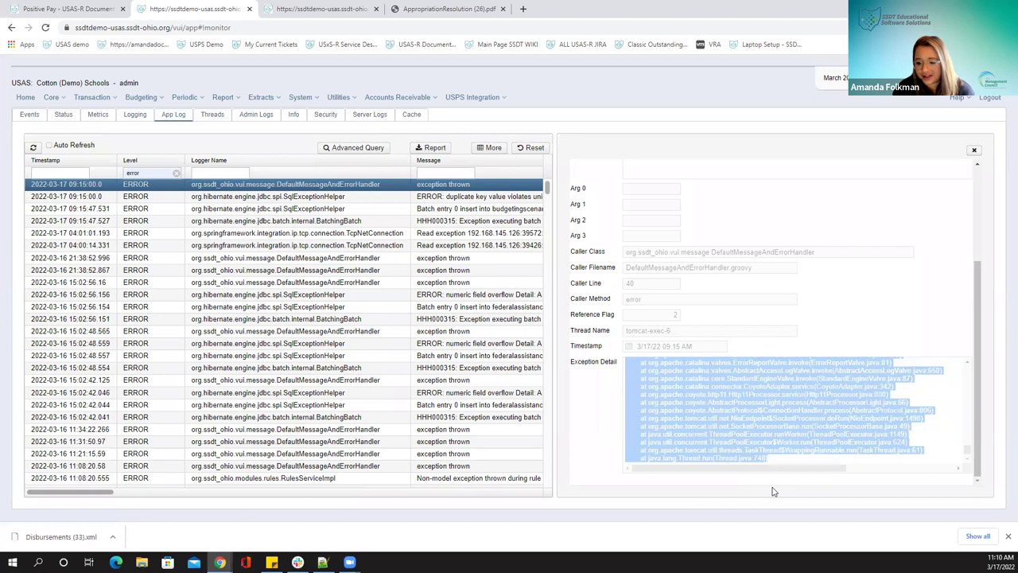
right_click(755, 426)
left_click(781, 430)
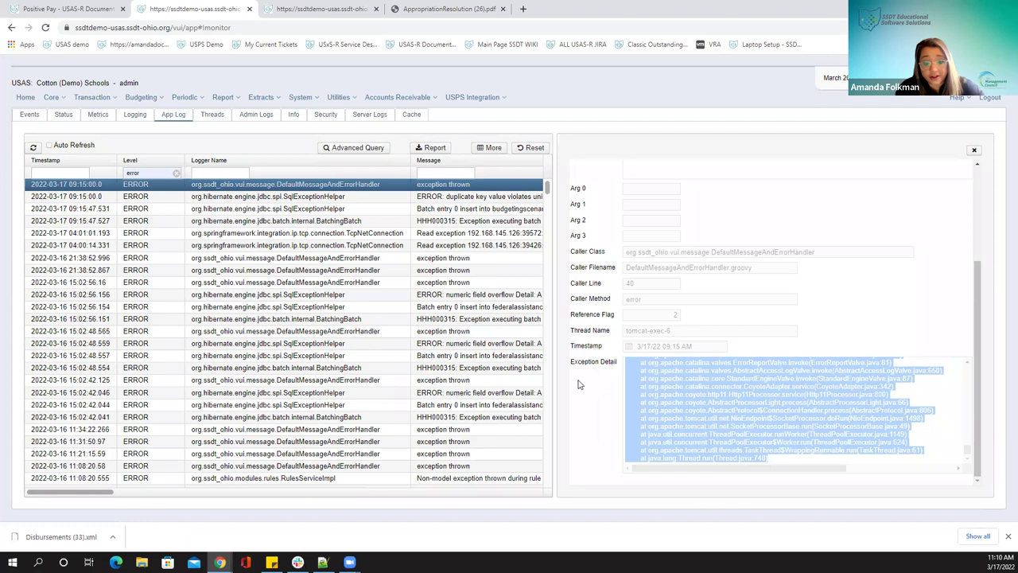
mouse_move(322, 562)
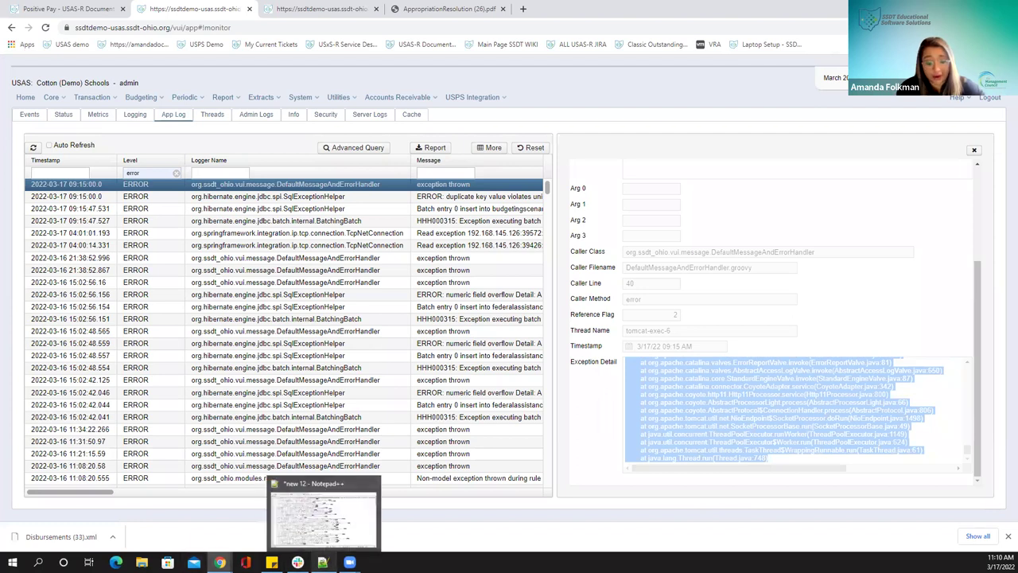
Paste the copied stack trace into a new Notepad++ document
left_click(318, 493)
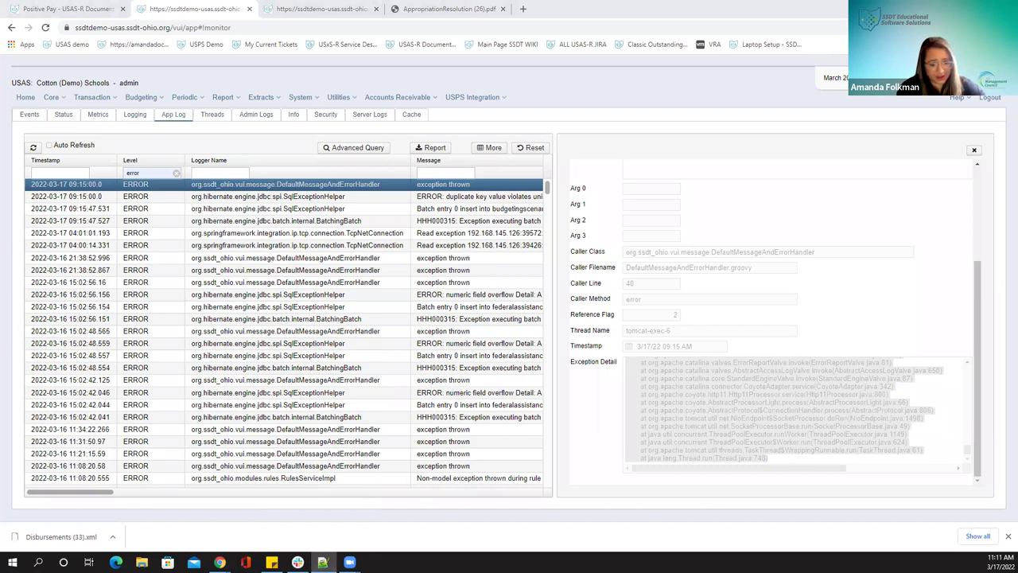
left_click(174, 143)
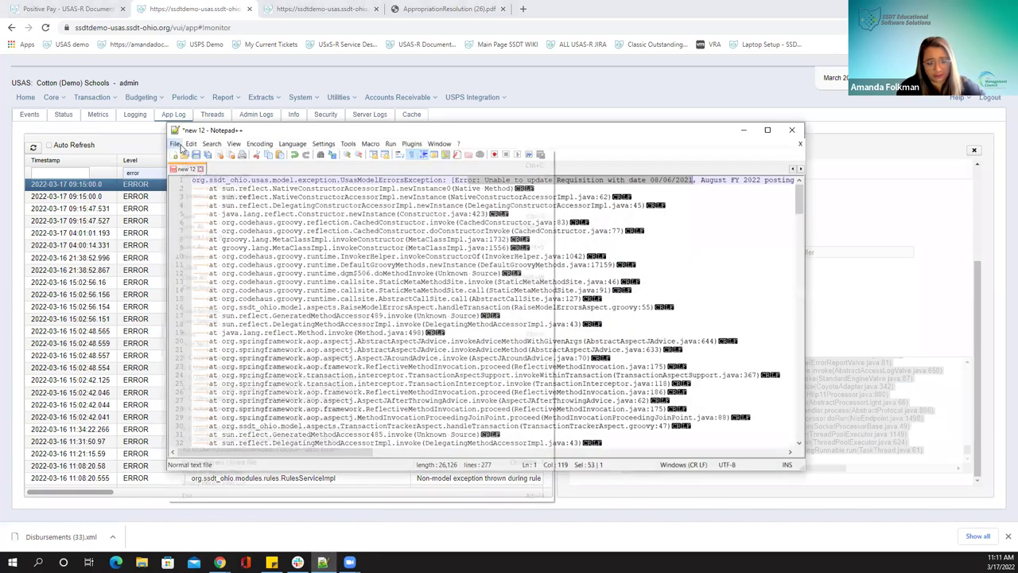
left_click(189, 158)
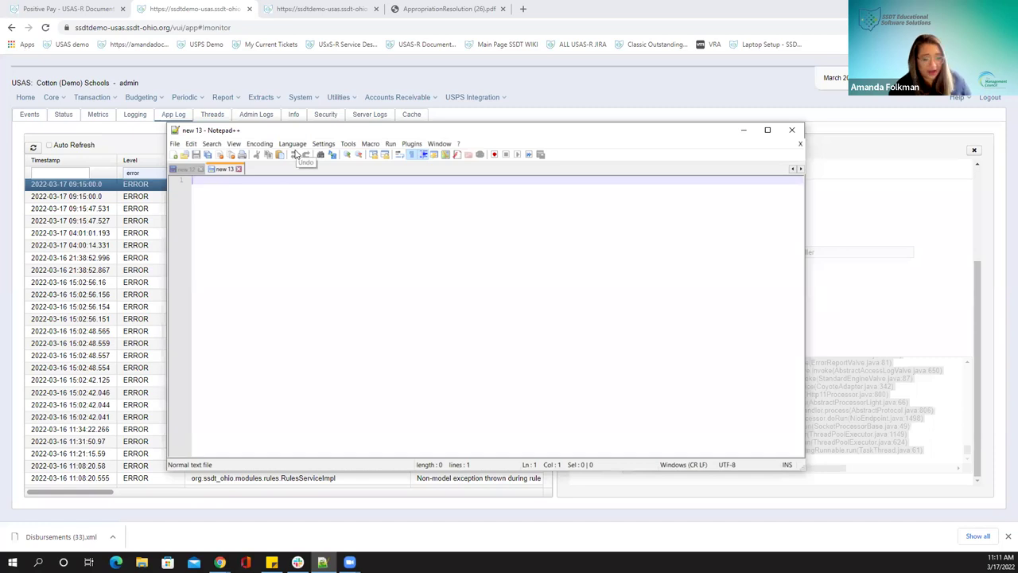
key("ctrl+v")
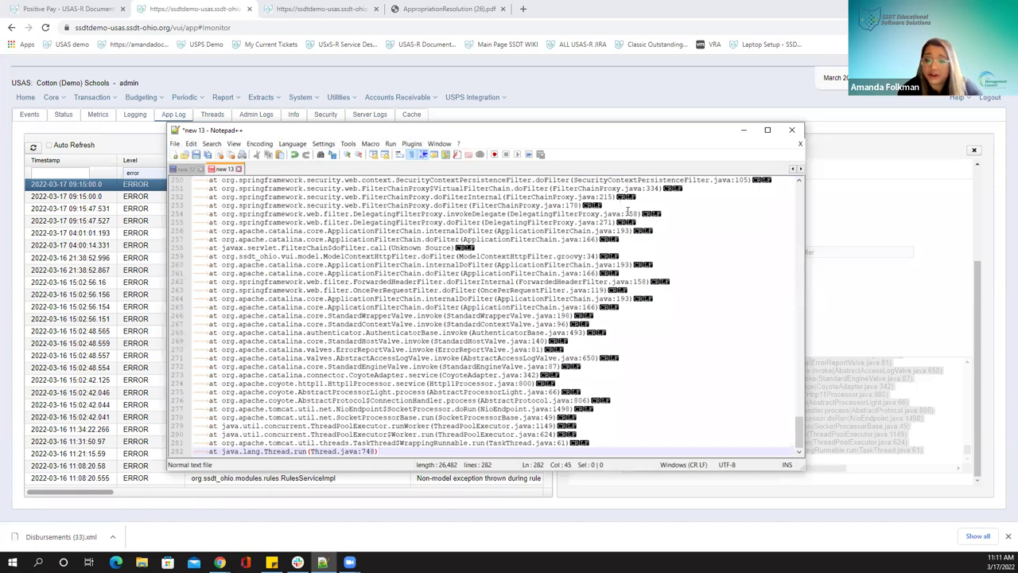
scroll(792, 322, "up", 3)
scroll(792, 321, "up", 20)
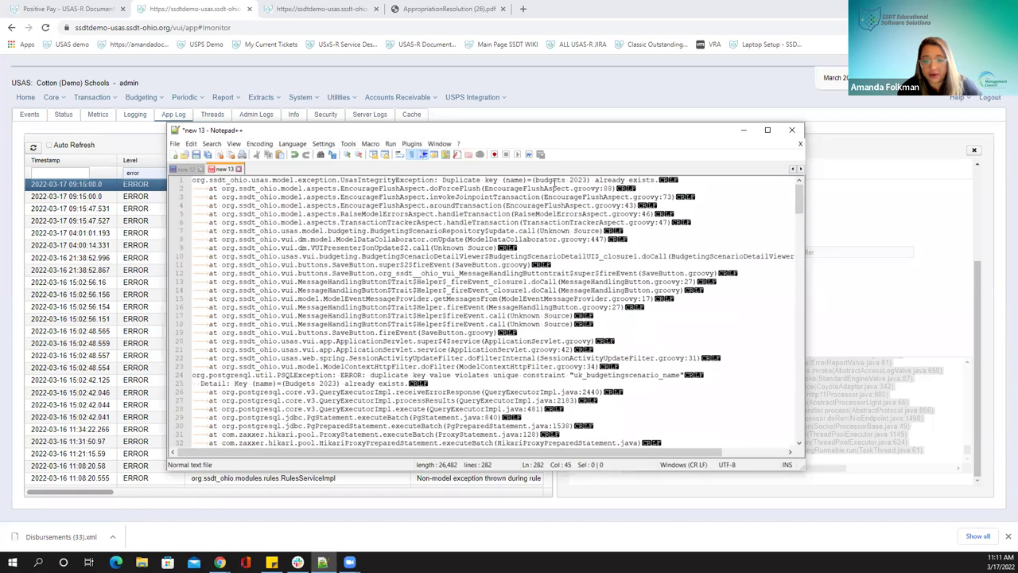
Highlight the budgets 2023 duplicate key constraint error, then close Notepad++
left_click_drag(528, 180, 579, 180)
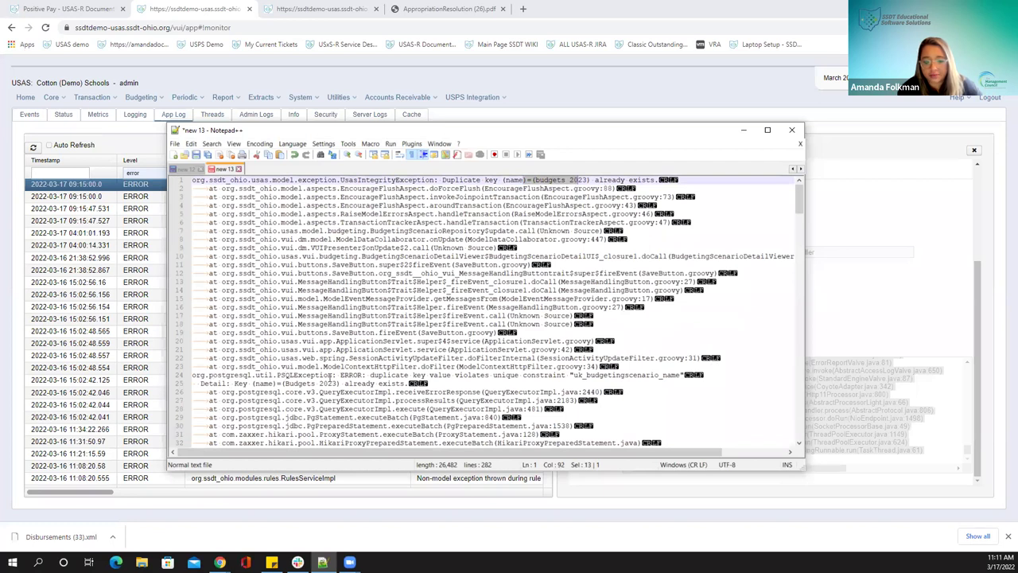
left_click_drag(350, 376, 675, 380)
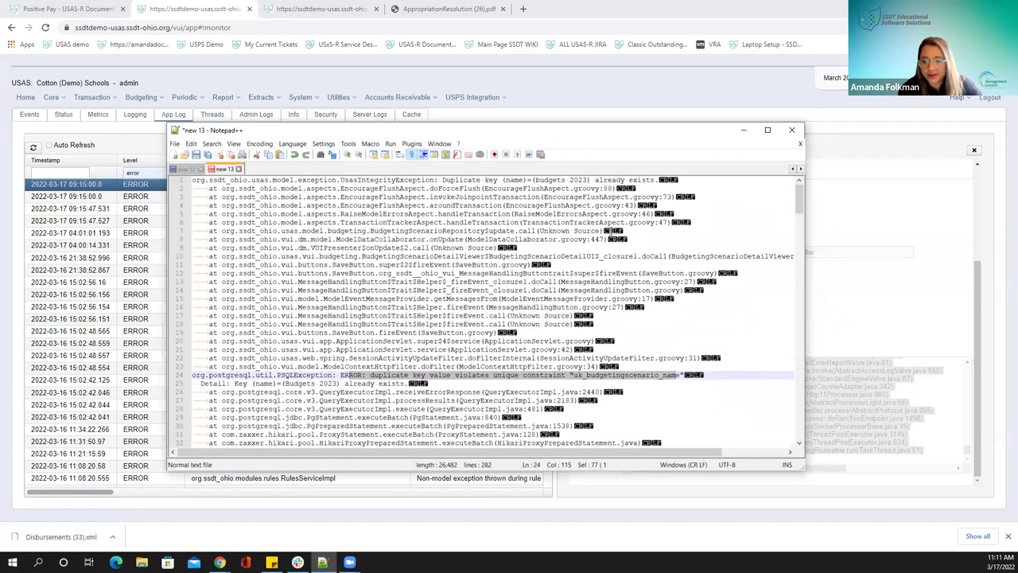
left_click(790, 129)
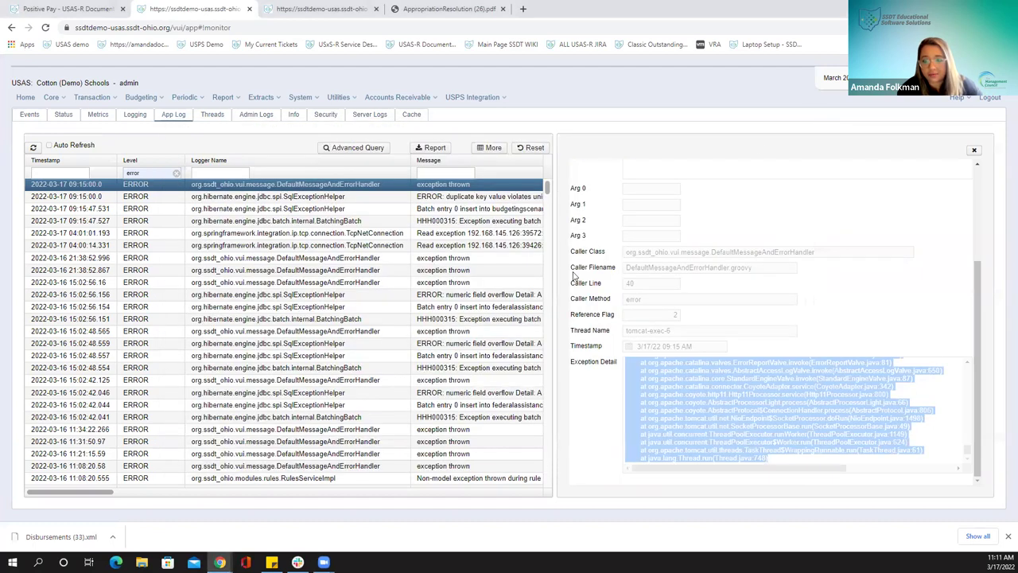
left_click(727, 413)
scroll(710, 412, "up", 5)
scroll(710, 413, "up", 2)
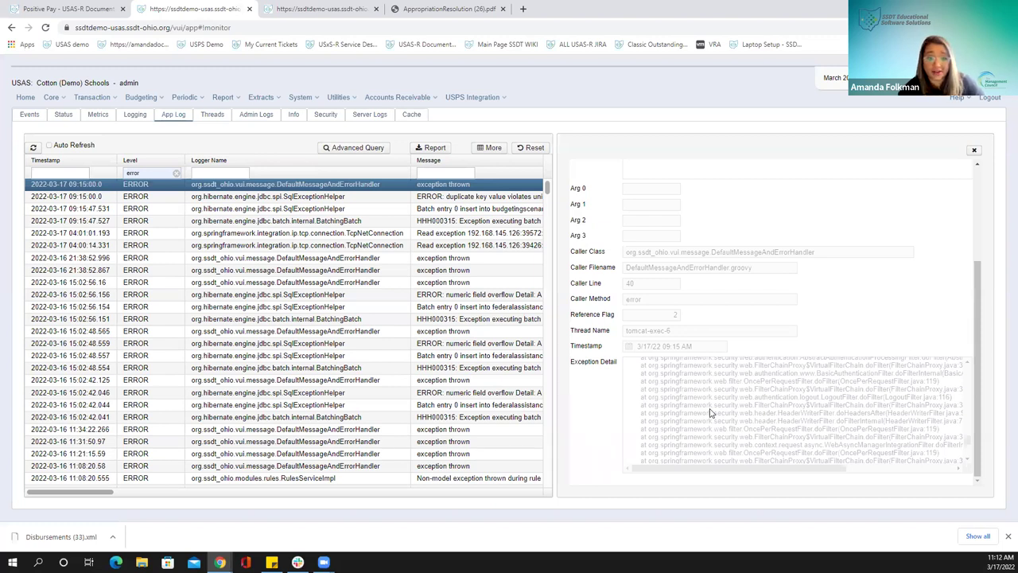
Clear the ERROR level filter, review the newest INFO ModuleInstalledEvent entry, then show Threads
left_click(974, 149)
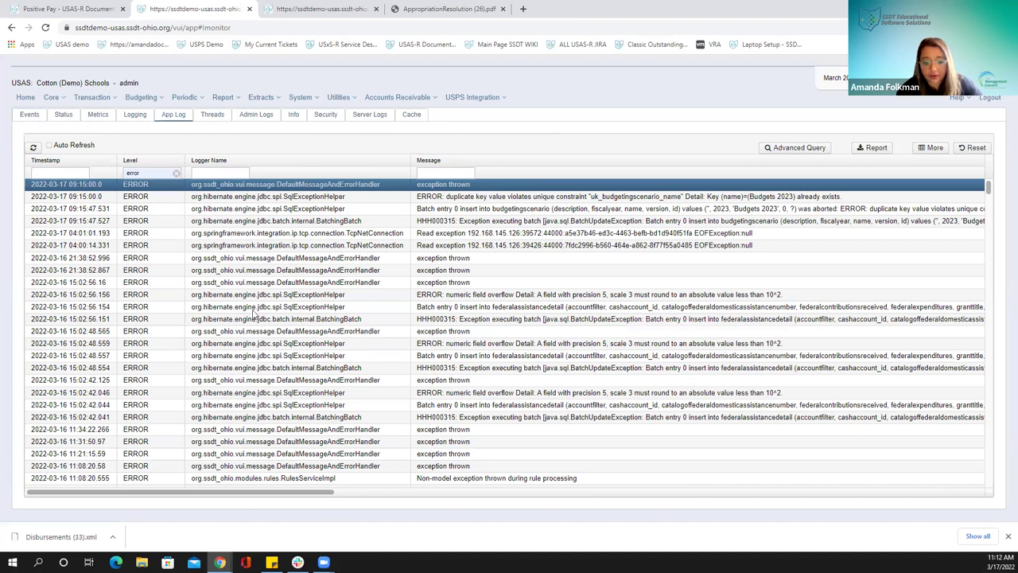
left_click(176, 175)
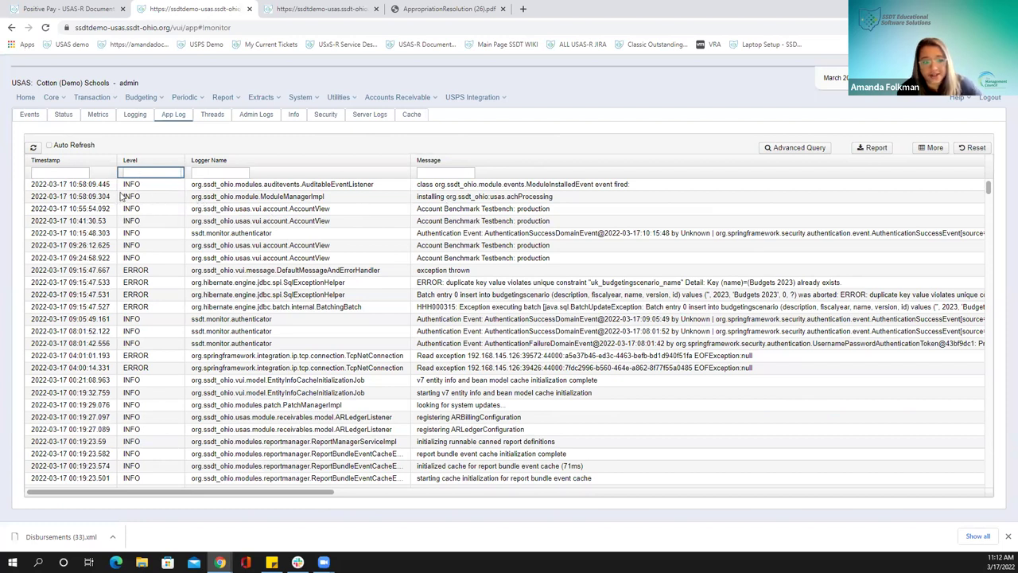
left_click(157, 186)
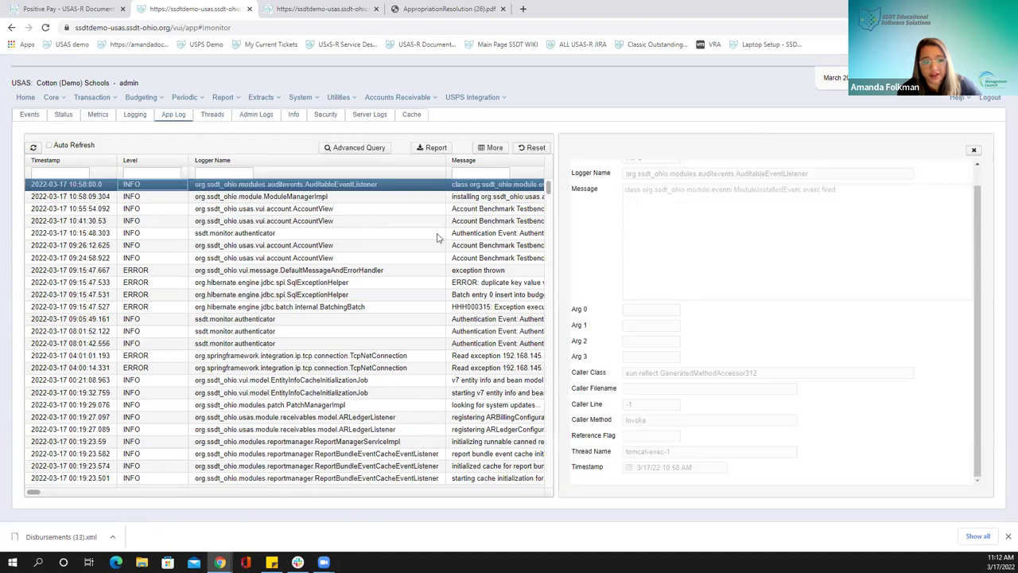
left_click_drag(717, 191, 843, 190)
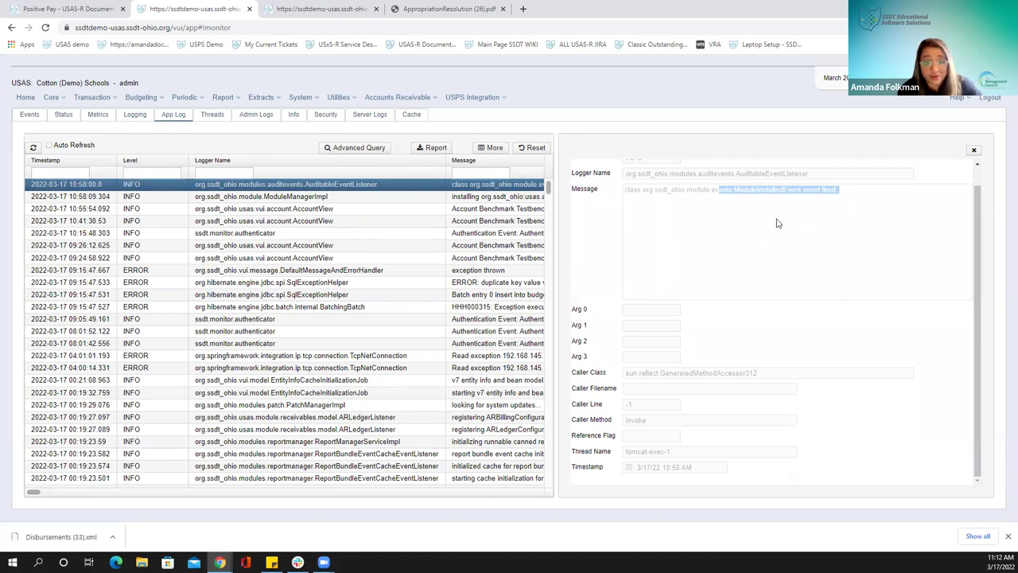
left_click(972, 150)
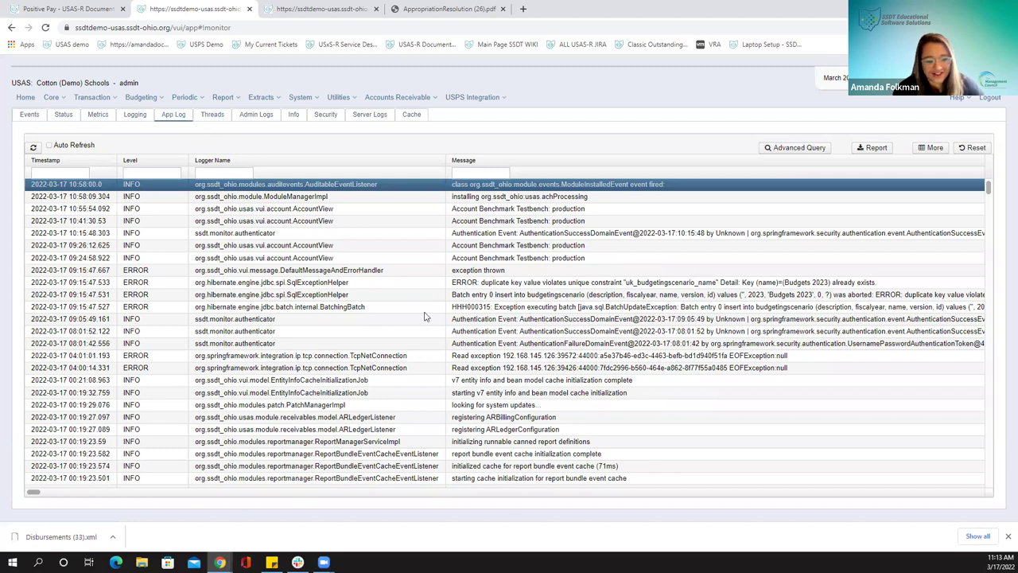
left_click(211, 118)
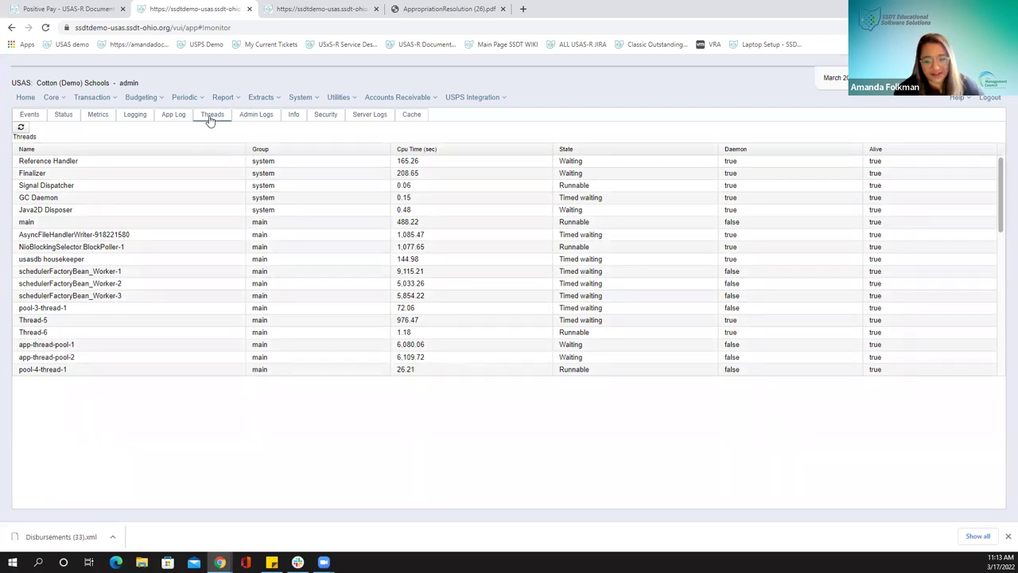
Switch the System Monitor to the Admin Logs tab
left_click(257, 120)
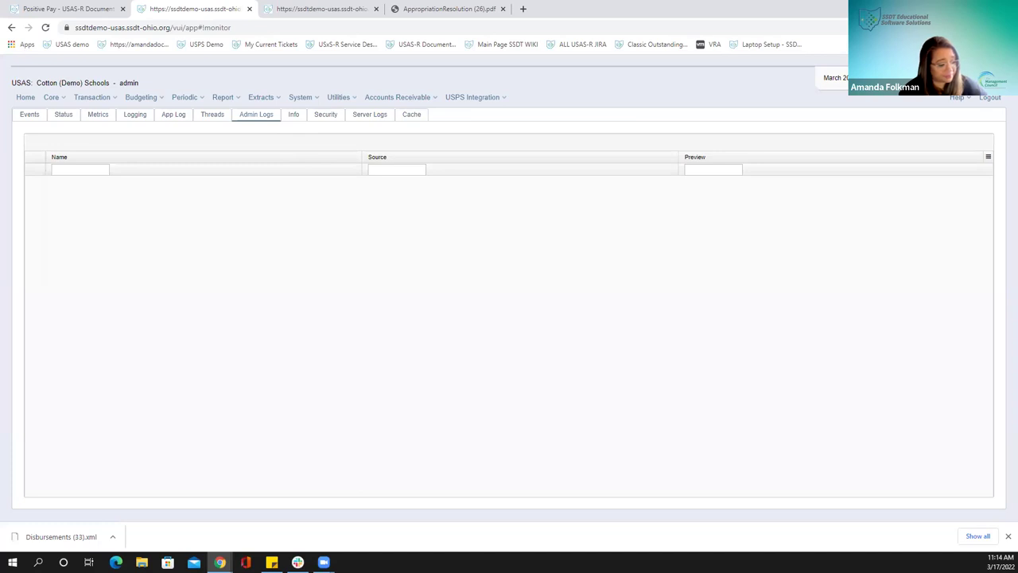
Switch the System Monitor to the Info tab of environment settings
left_click(293, 116)
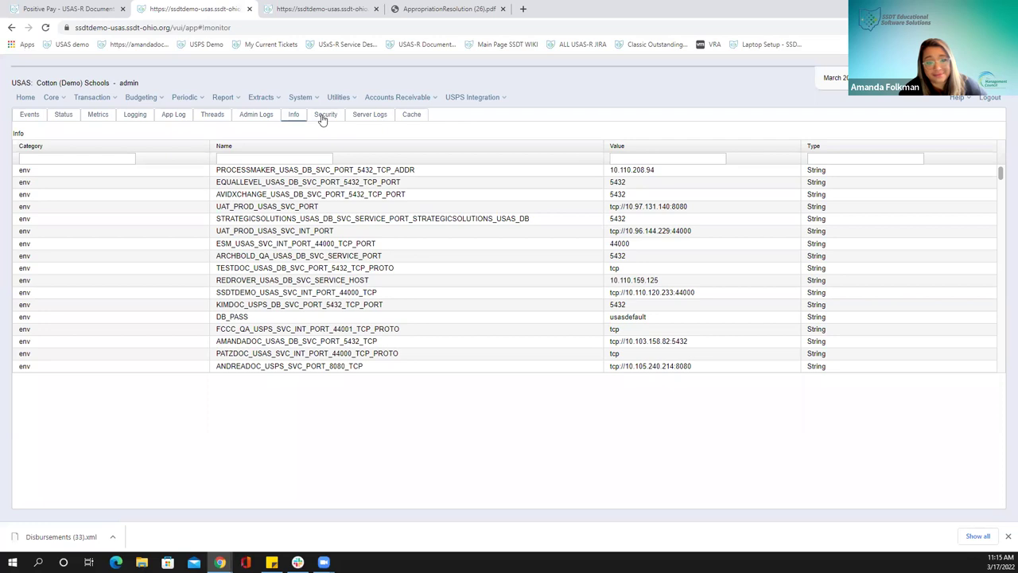
Show the Security log and scroll down to the older authentication entries
left_click(323, 117)
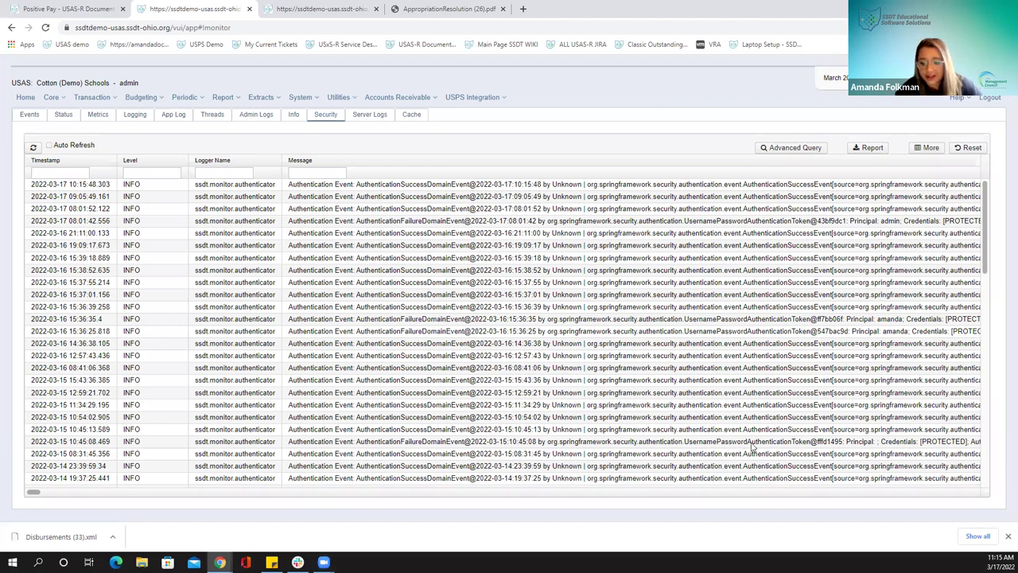
scroll(540, 401, "down", 3)
scroll(541, 401, "down", 10)
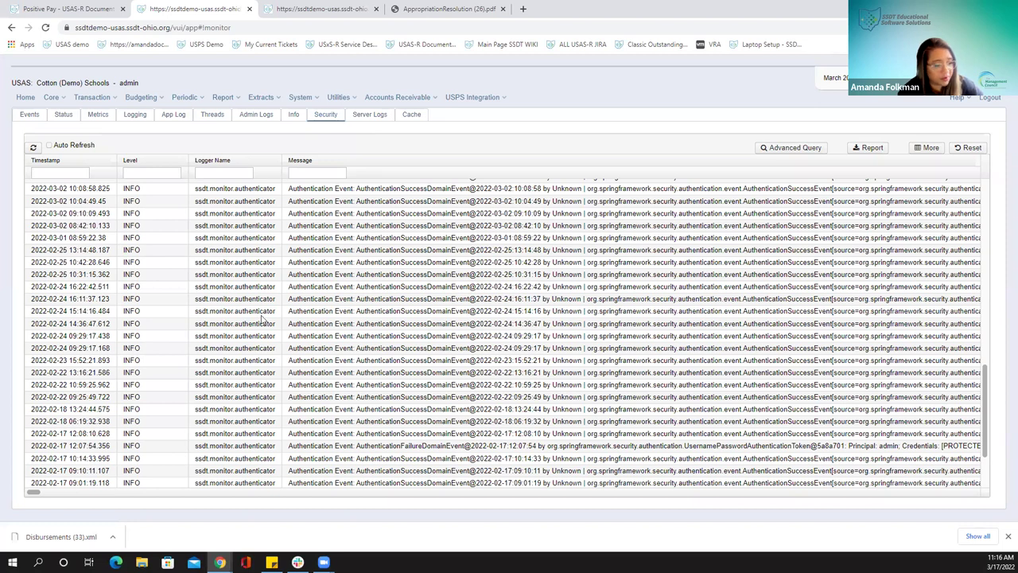
Switch the System Monitor to the Server Logs tab of downloadable files
left_click(361, 120)
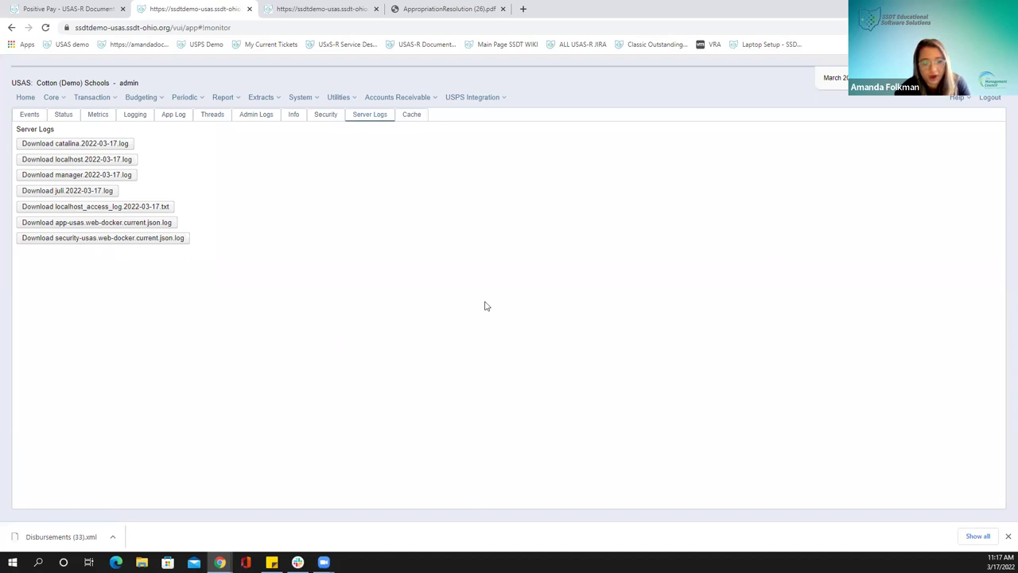
View the Cache entry counts, then return to the App Log
left_click(413, 115)
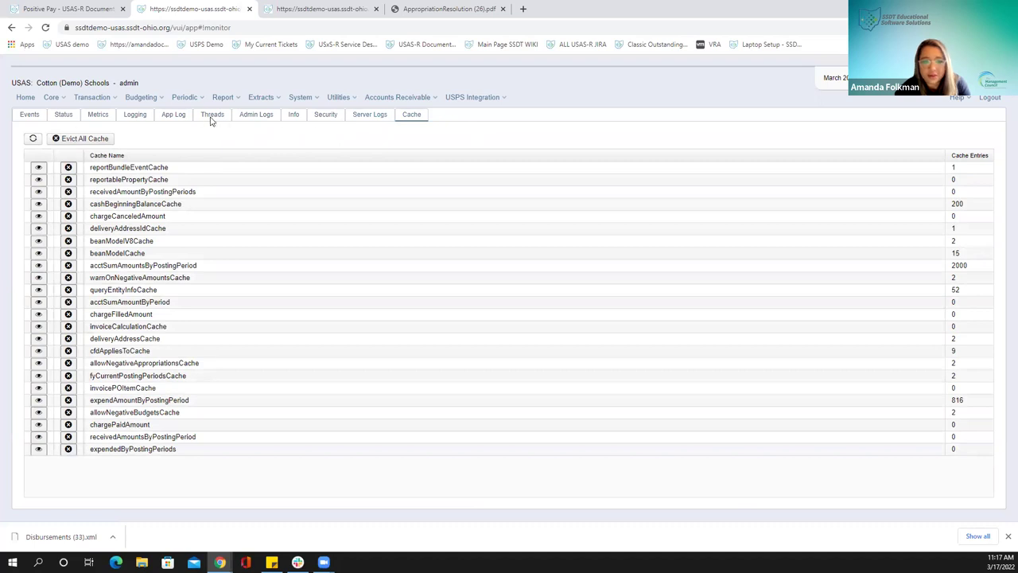
left_click(167, 117)
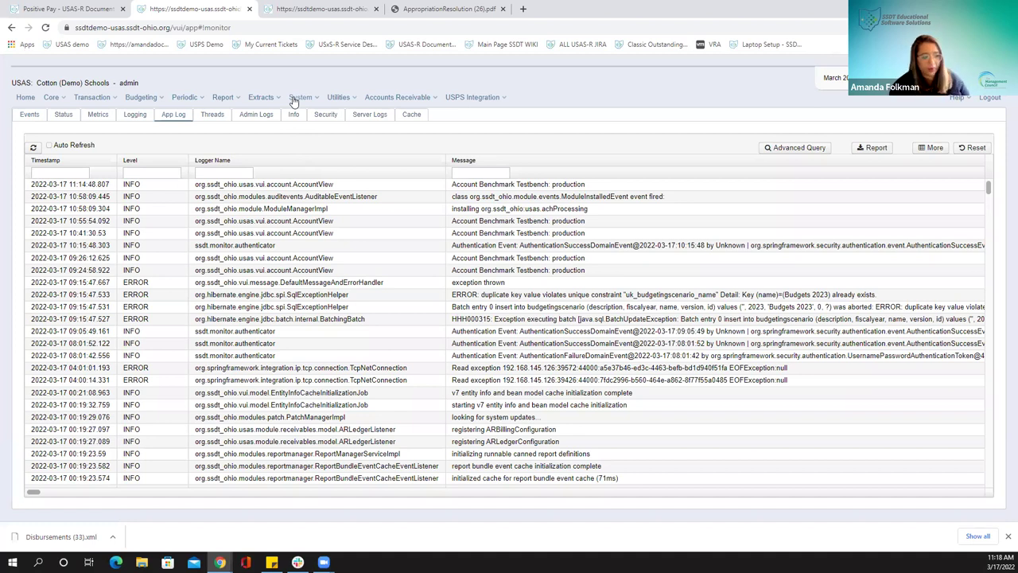
Go to System > Roles to list the user roles
left_click(296, 98)
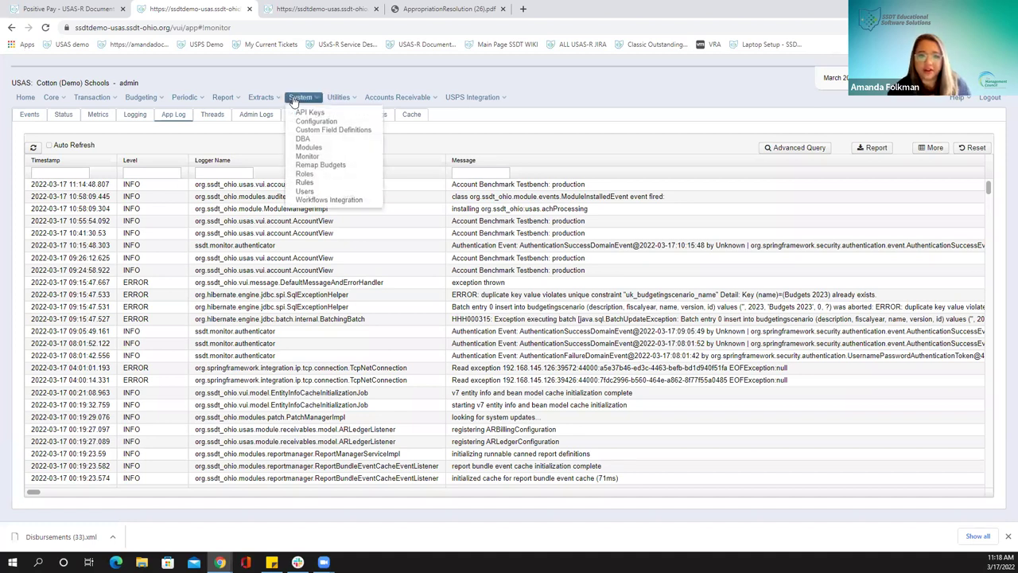
left_click(330, 175)
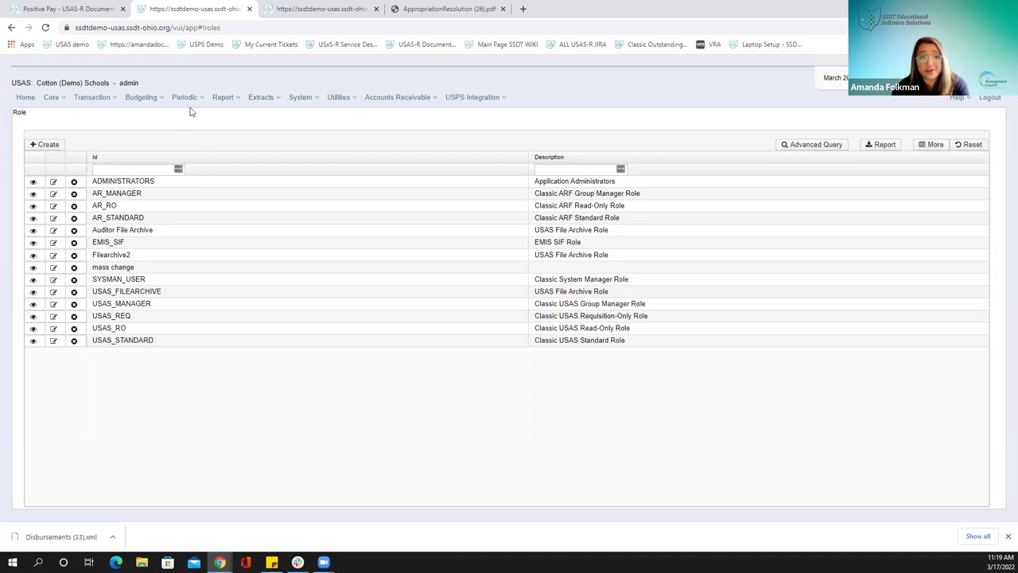
Open the USAS_REQ role's edit dialog from the Roles list
left_click(95, 99)
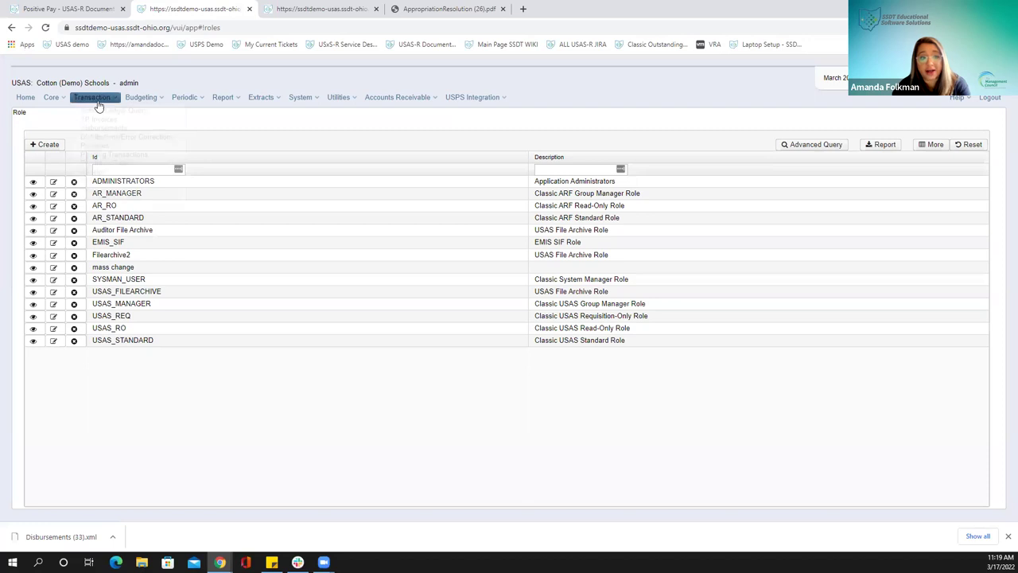
left_click(233, 455)
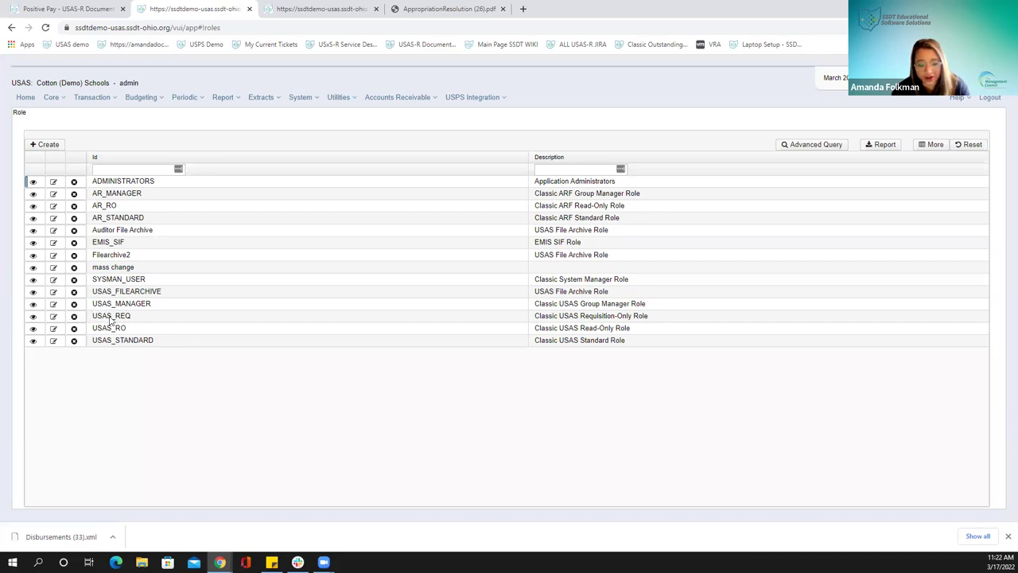
left_click(53, 316)
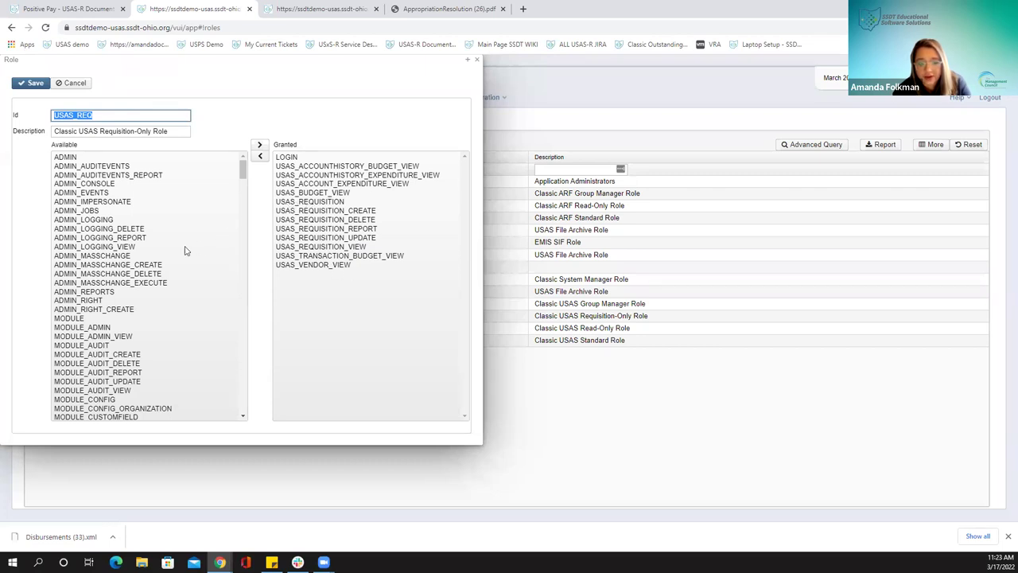
Review USAS_REQ's granted USAS_REQUISITION, CREATE, VIEW and DELETE permissions, then close the role unsaved
left_click(306, 205)
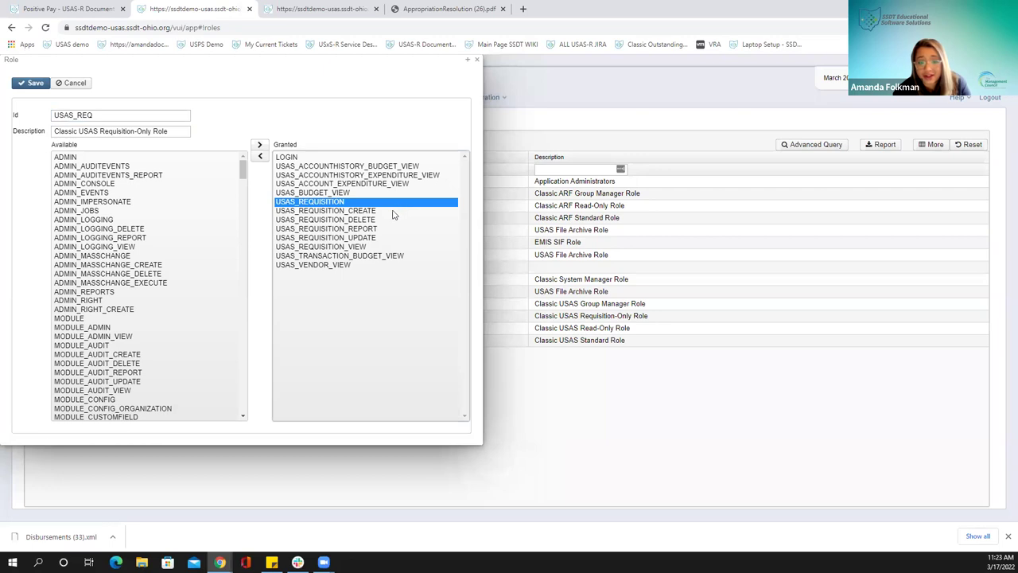
left_click(392, 211)
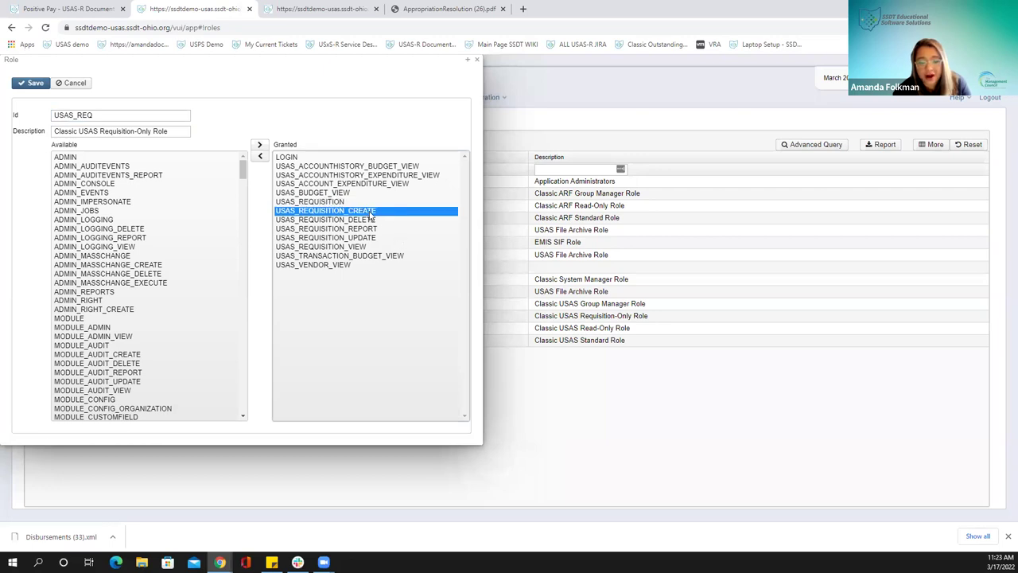
left_click(352, 247)
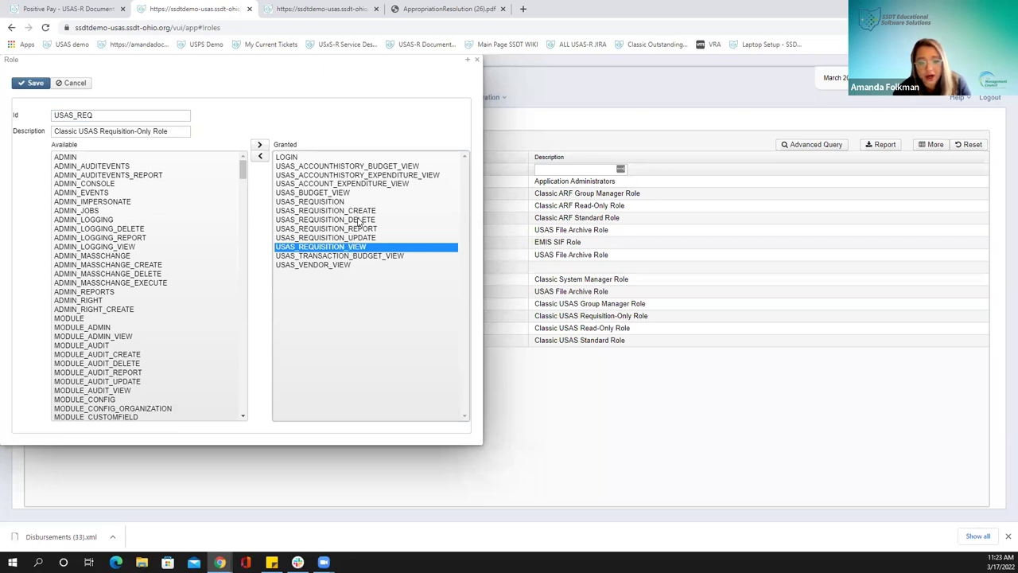
left_click(364, 211)
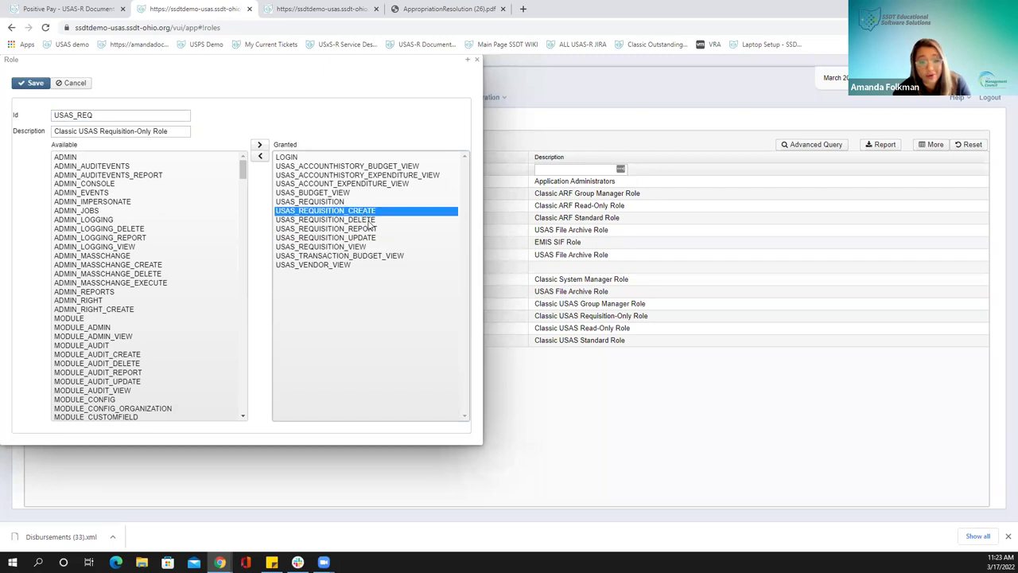
left_click(368, 220)
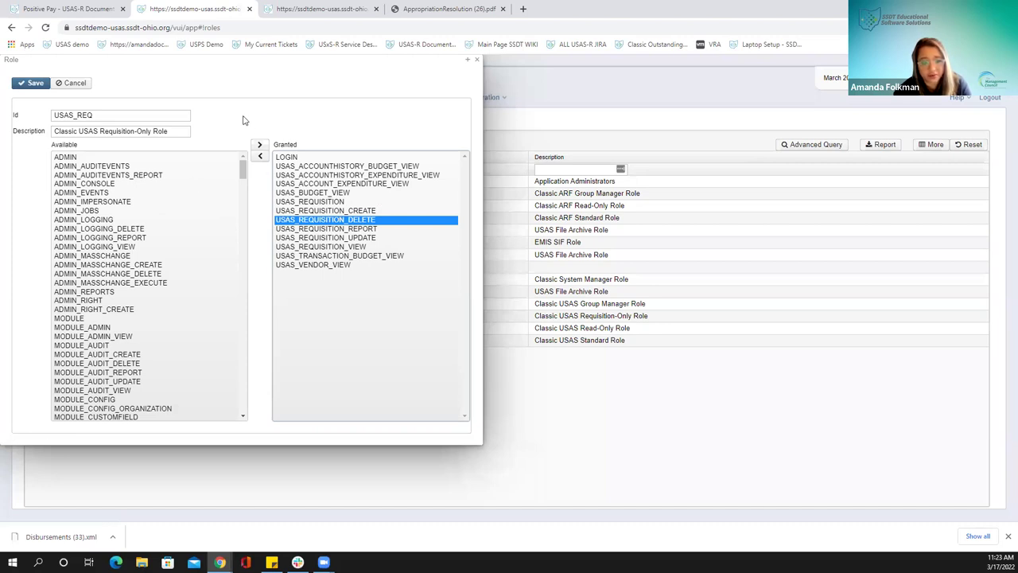
left_click(248, 124)
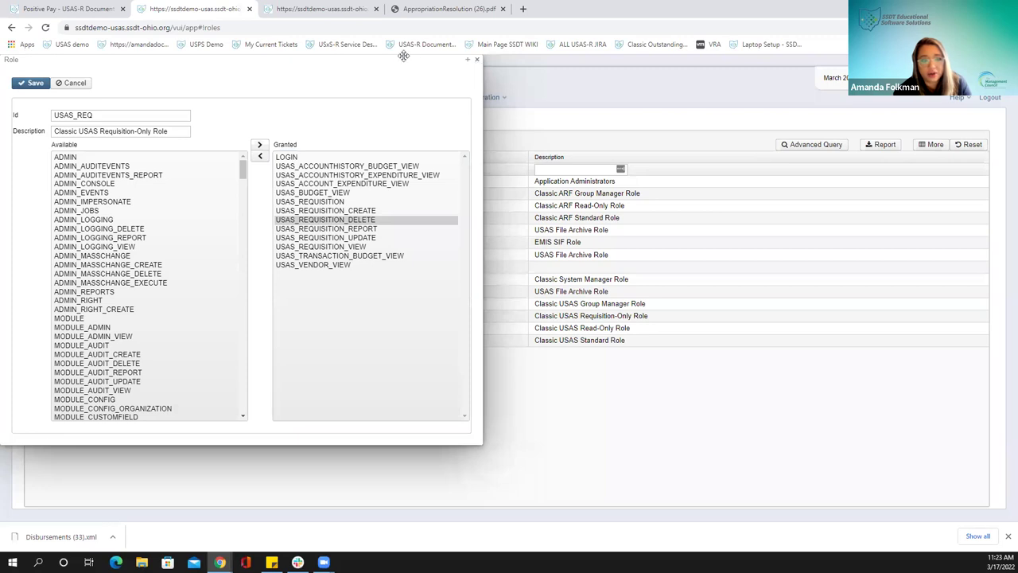
left_click(477, 60)
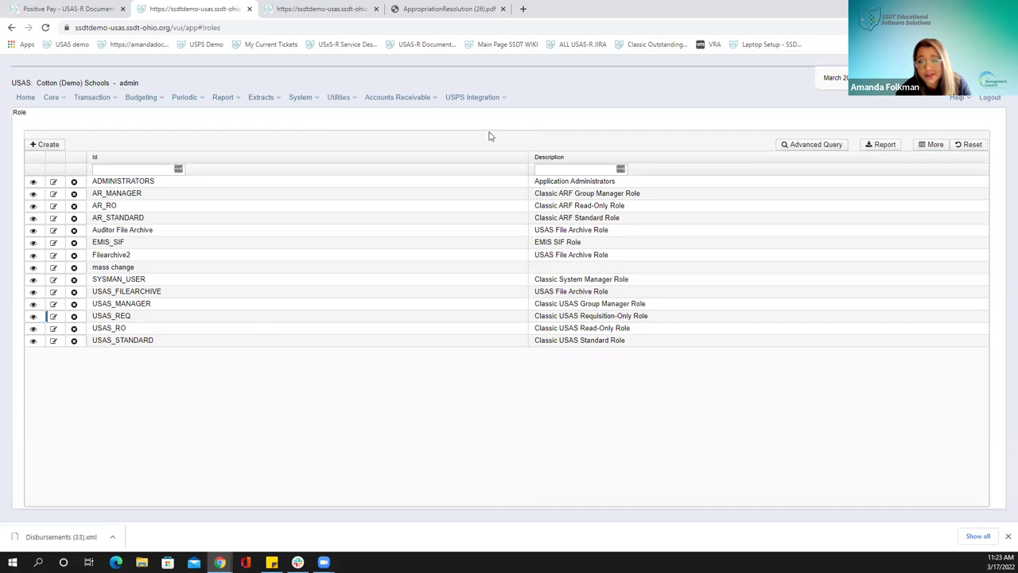
Log the administrator out of USAS via Logout
left_click(991, 100)
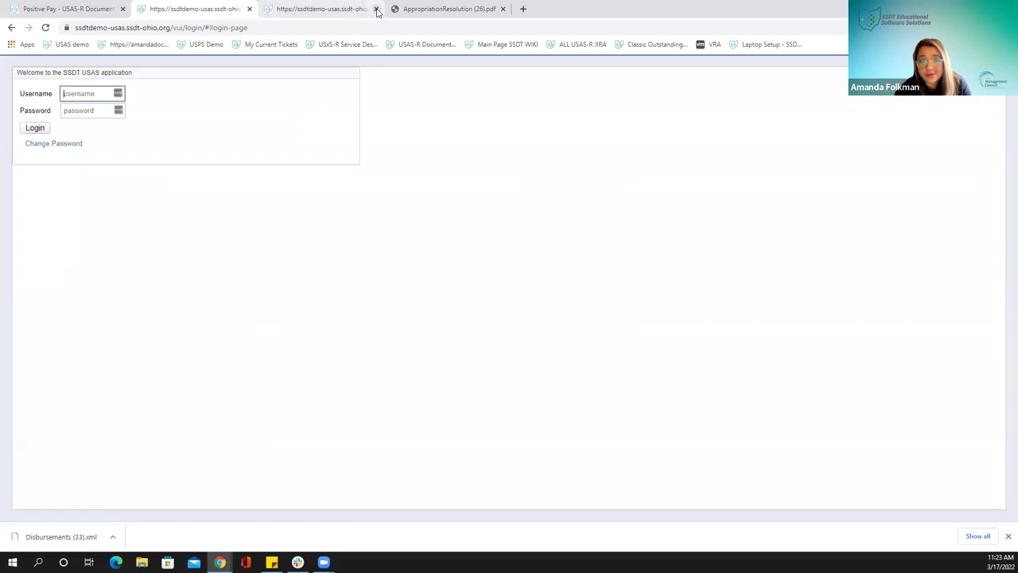
Close the third tab and log in with the restricted user's username and password
left_click(377, 9)
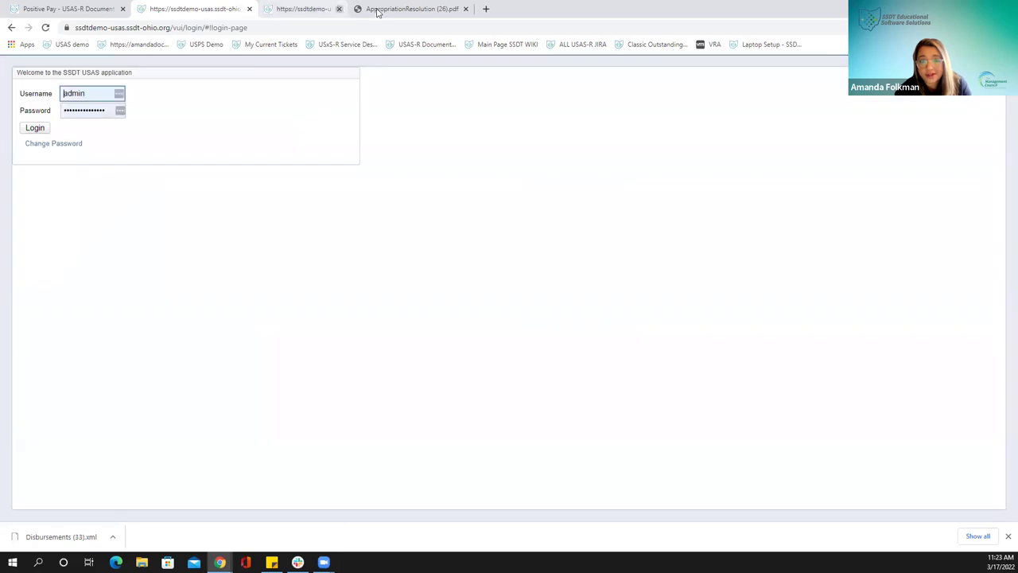
double_click(90, 97)
type("amanda")
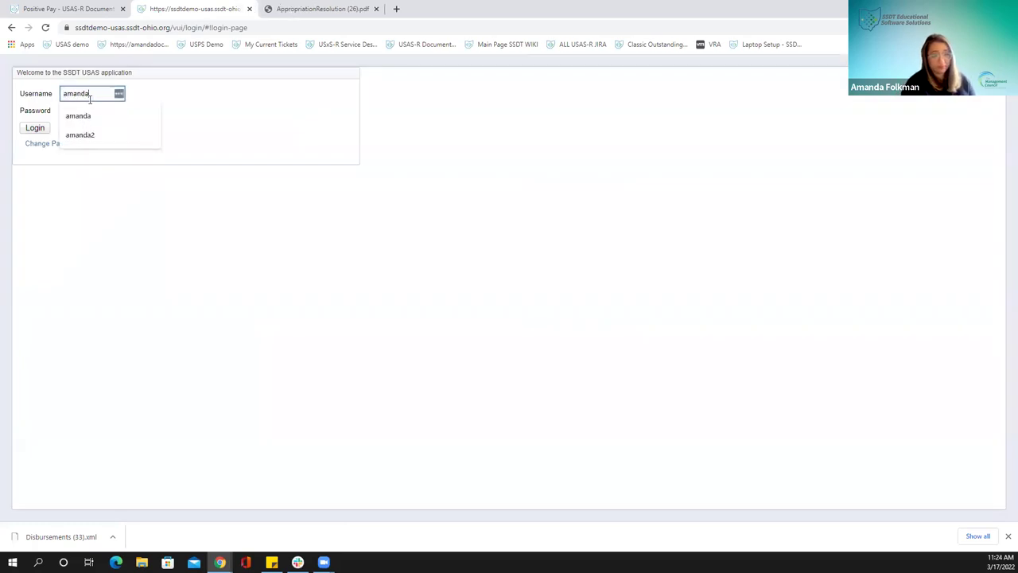
key("Tab")
type("****")
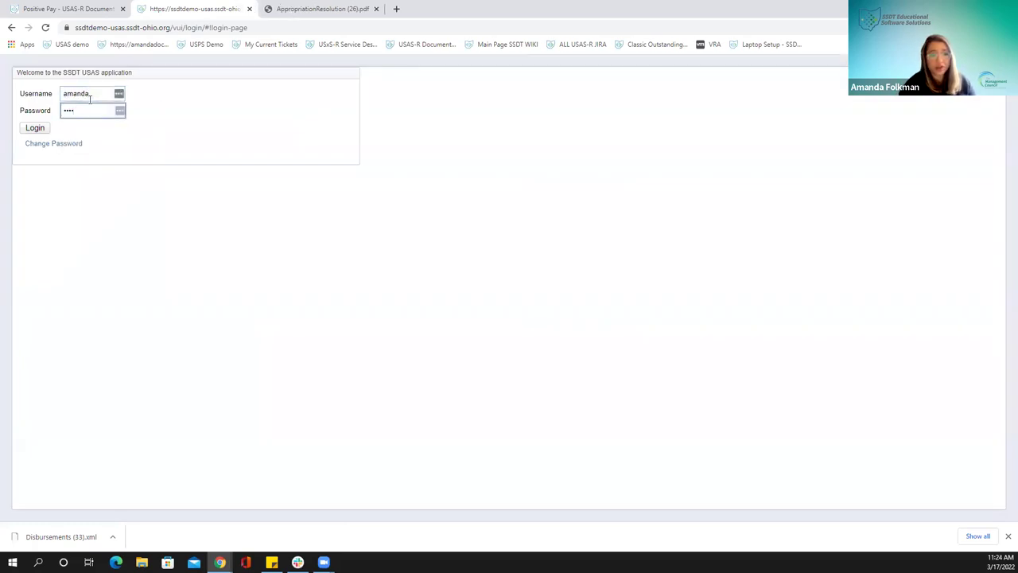
left_click(34, 128)
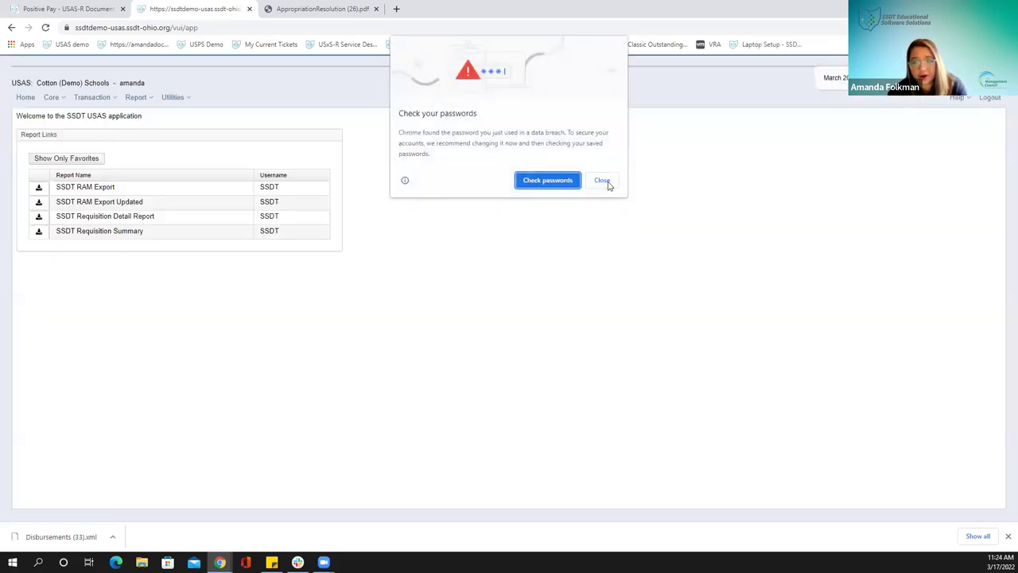
left_click(604, 181)
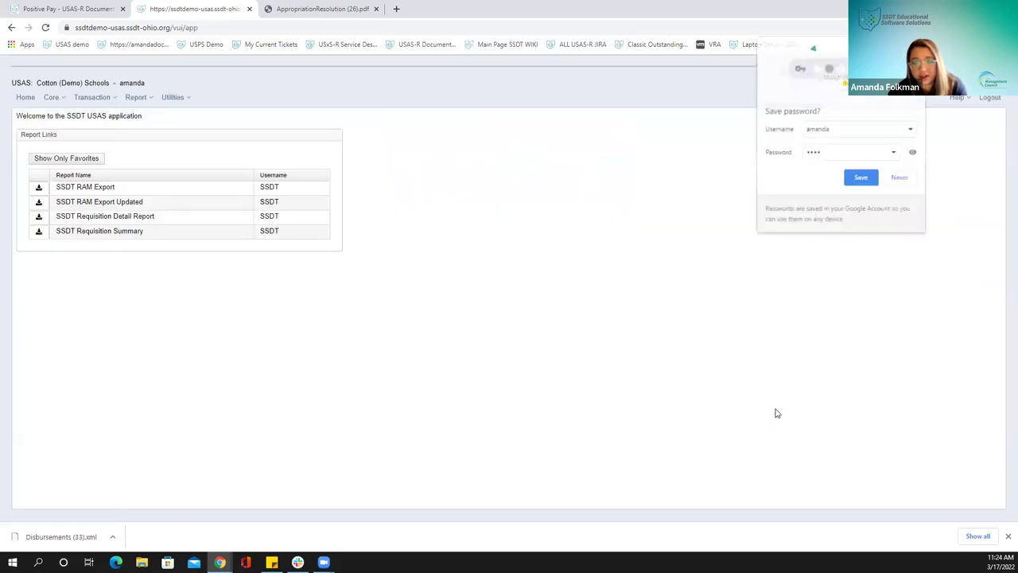
Decline Chrome's password save and open Transaction > Requisitions
left_click(898, 178)
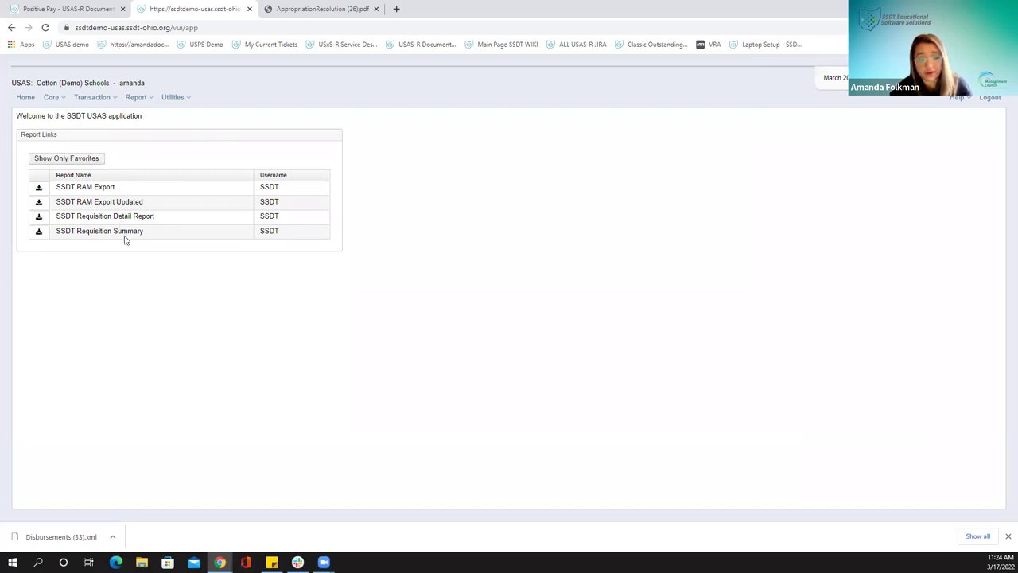
left_click(87, 98)
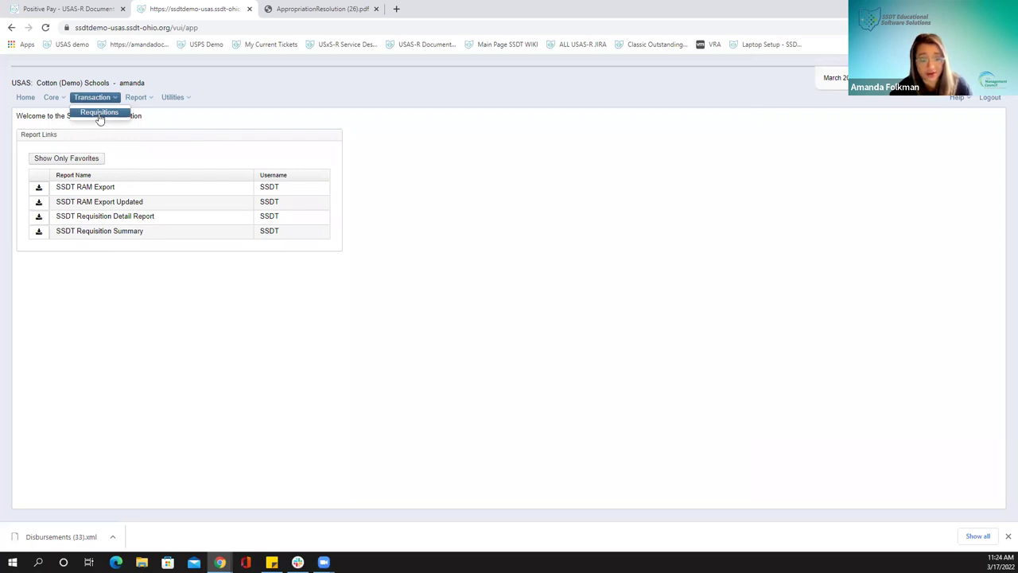
left_click(99, 115)
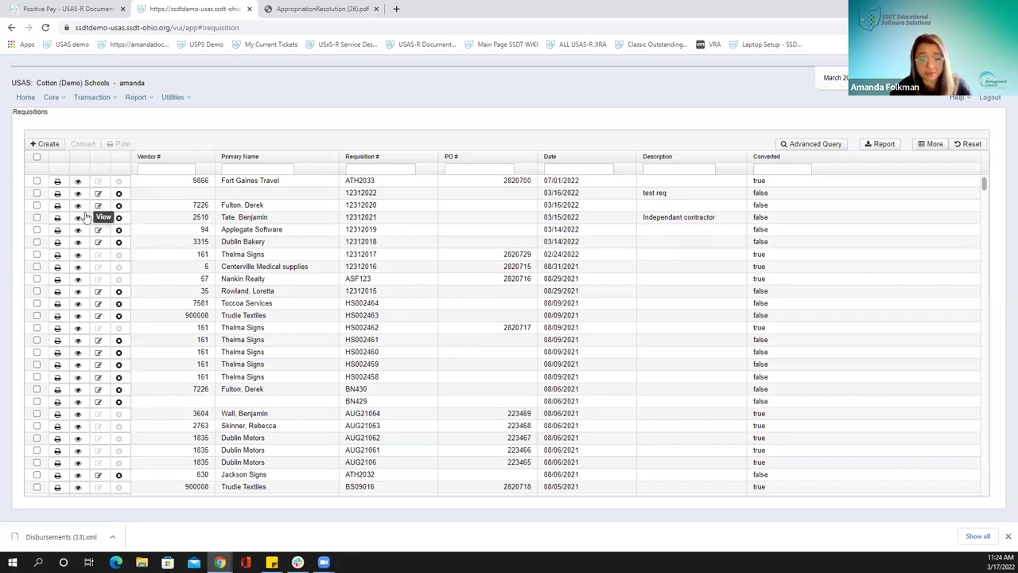
Open Core > Vendors to show the restricted user's view-only vendor list
left_click(49, 98)
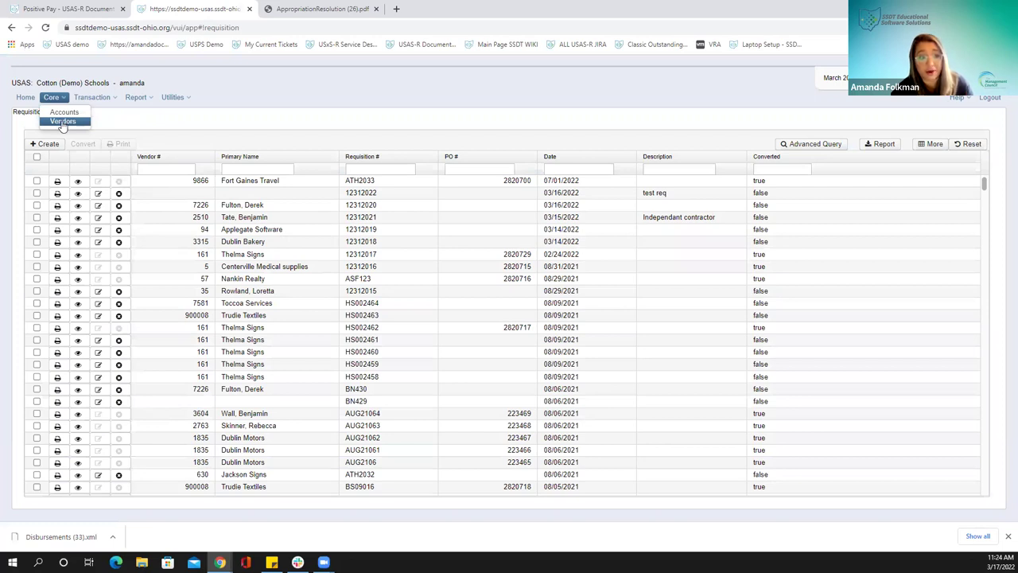
left_click(62, 122)
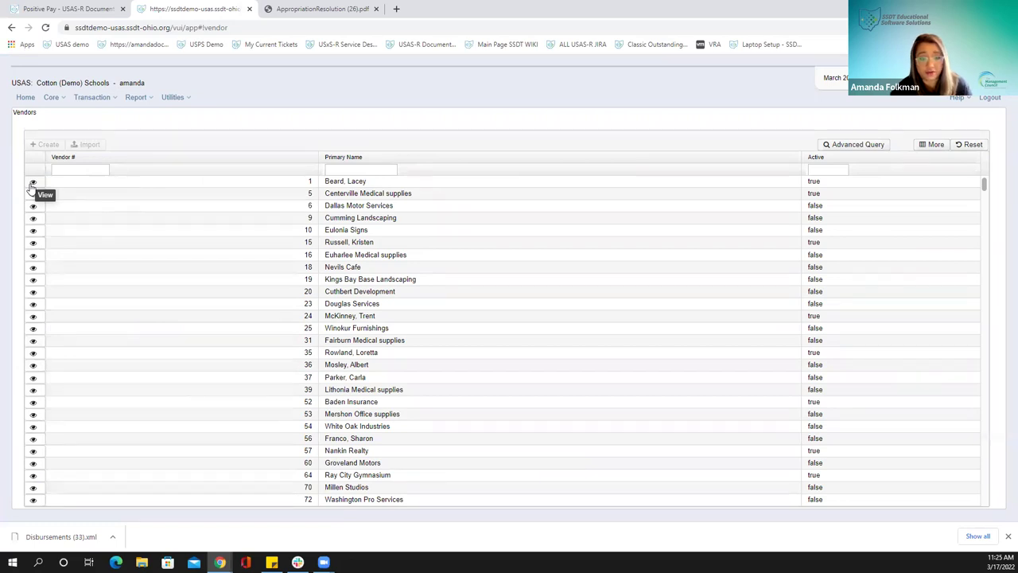
View vendor 1's read-only details and empty Vendor Adjustments, then log the restricted user out
left_click(32, 183)
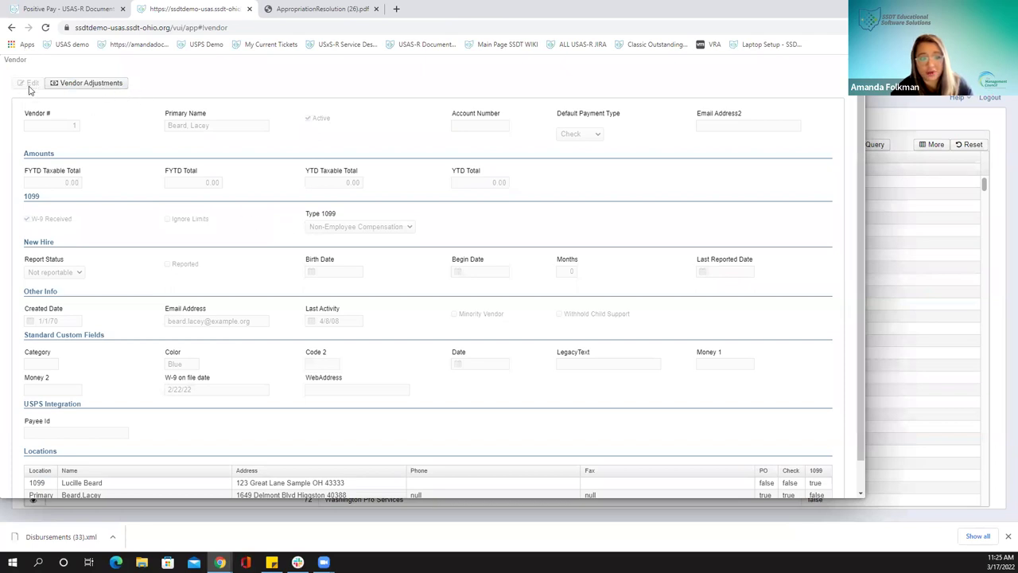
left_click(94, 89)
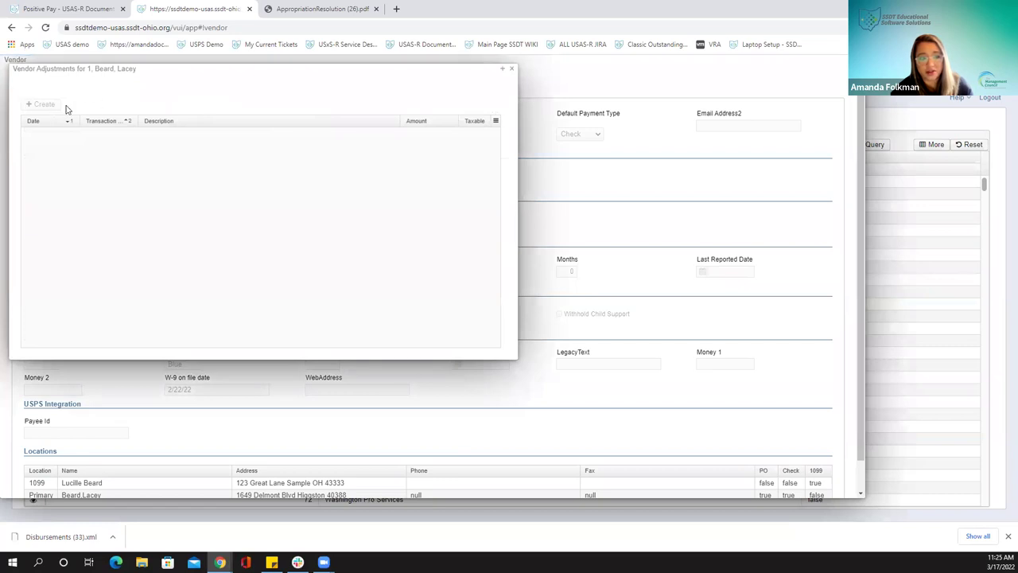
left_click(514, 70)
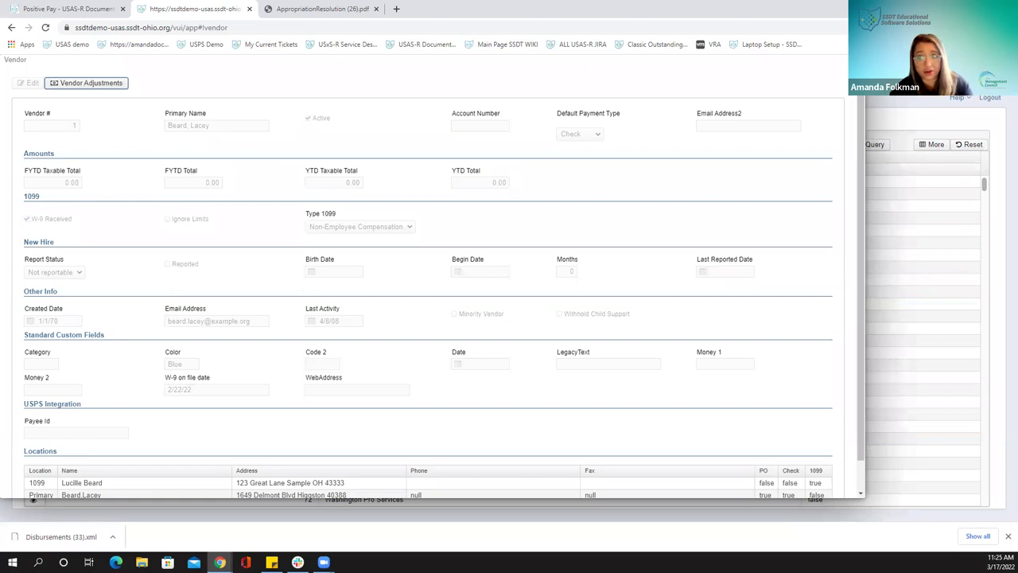
key("Escape")
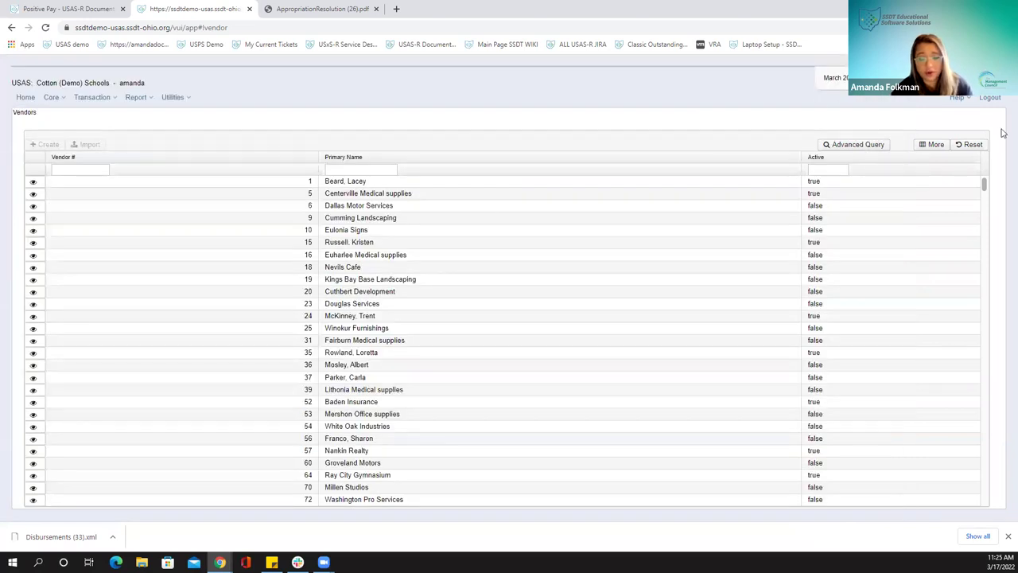
left_click(986, 102)
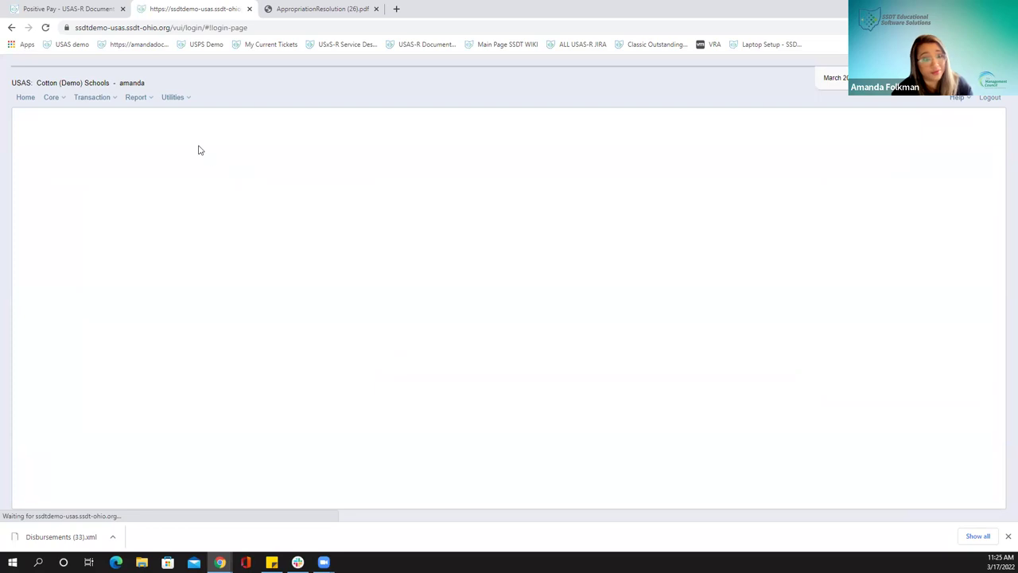
Log back in as admin with the autofilled credentials and open System > Roles
left_click(40, 128)
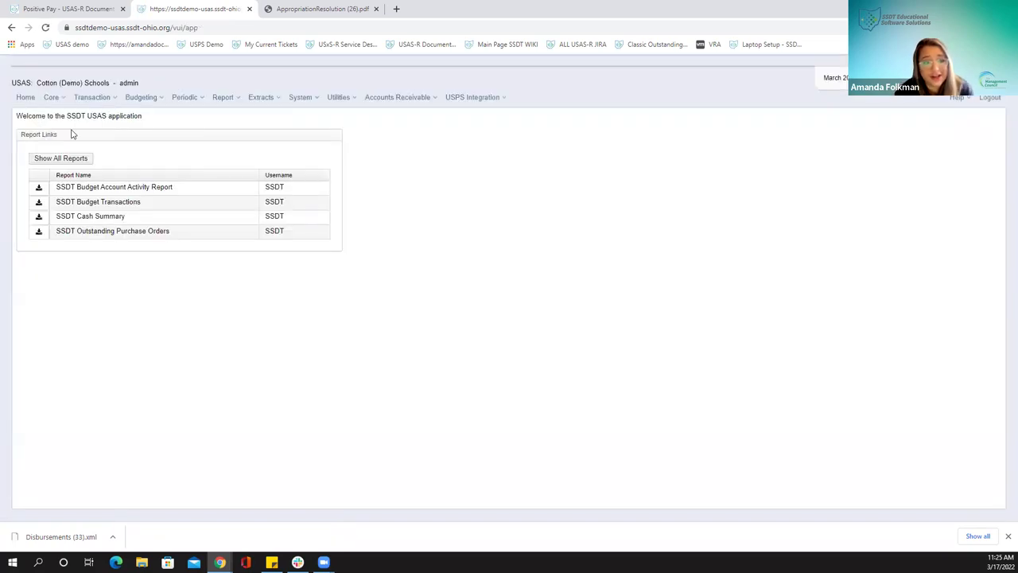
left_click(305, 99)
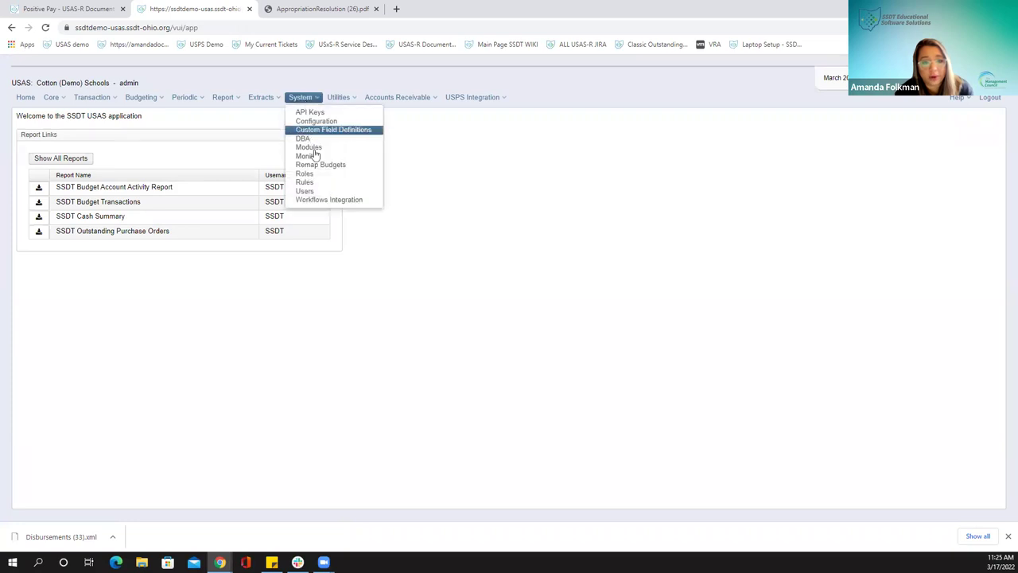
left_click(318, 175)
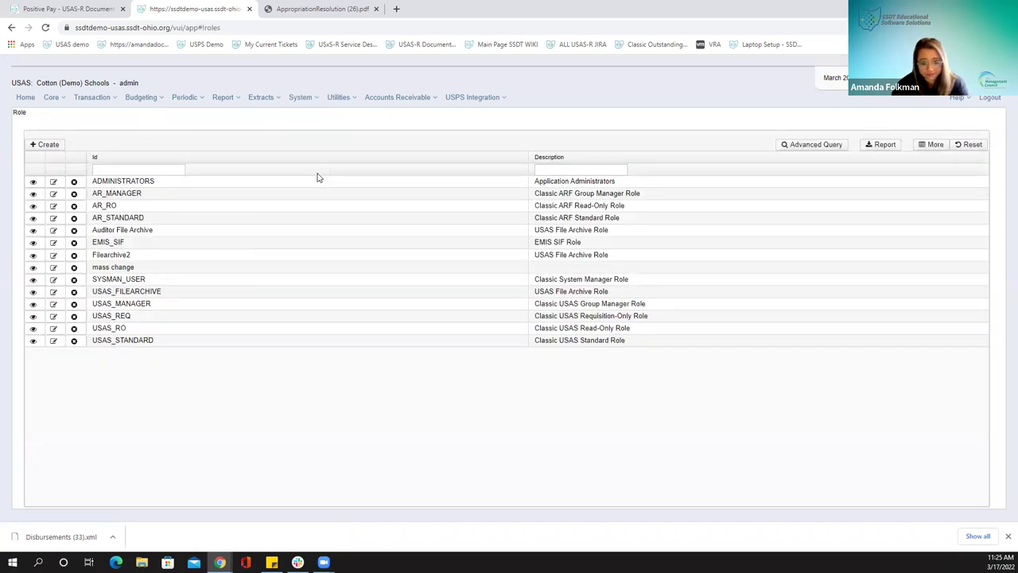
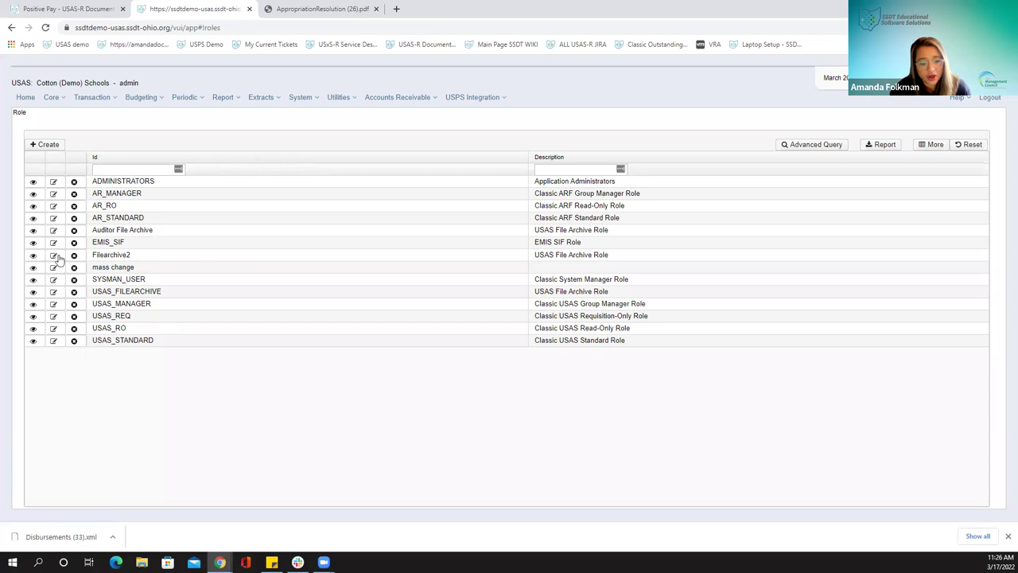
Create a role with Id 'Purchase Order View' and description 'view only for POs'
left_click(44, 145)
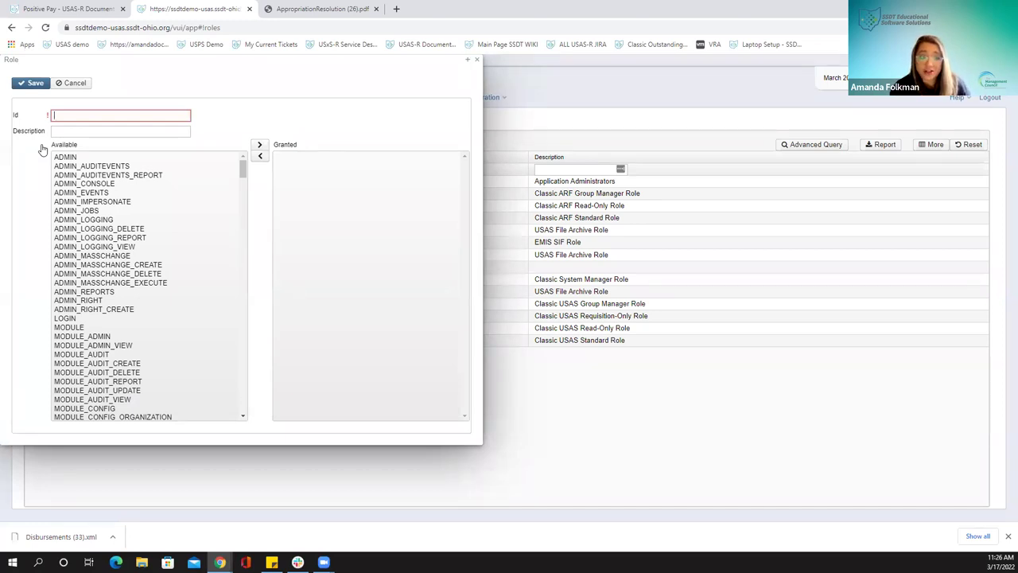
type("Purch")
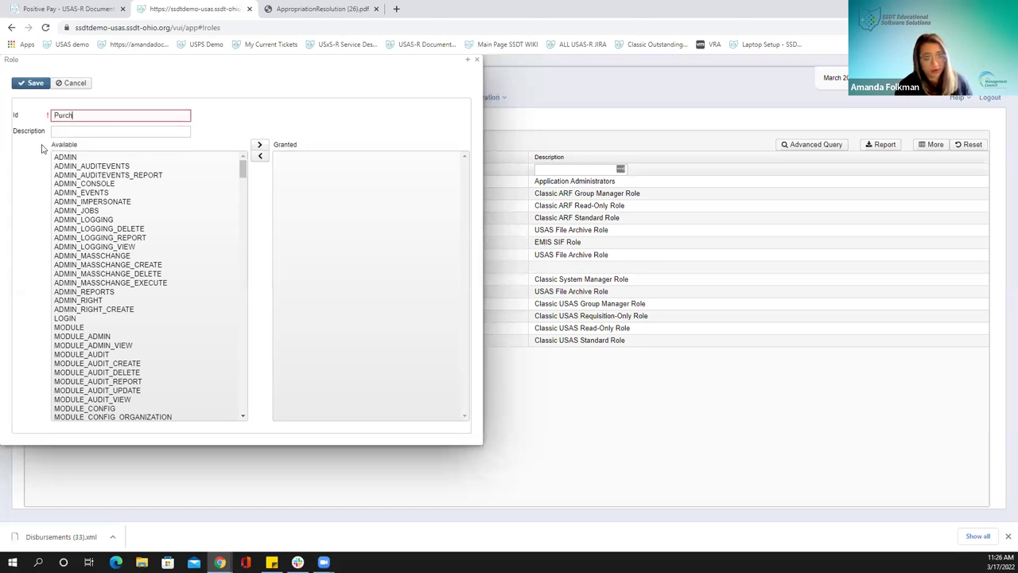
type("ase Order View")
key("Tab")
type("view only for POs")
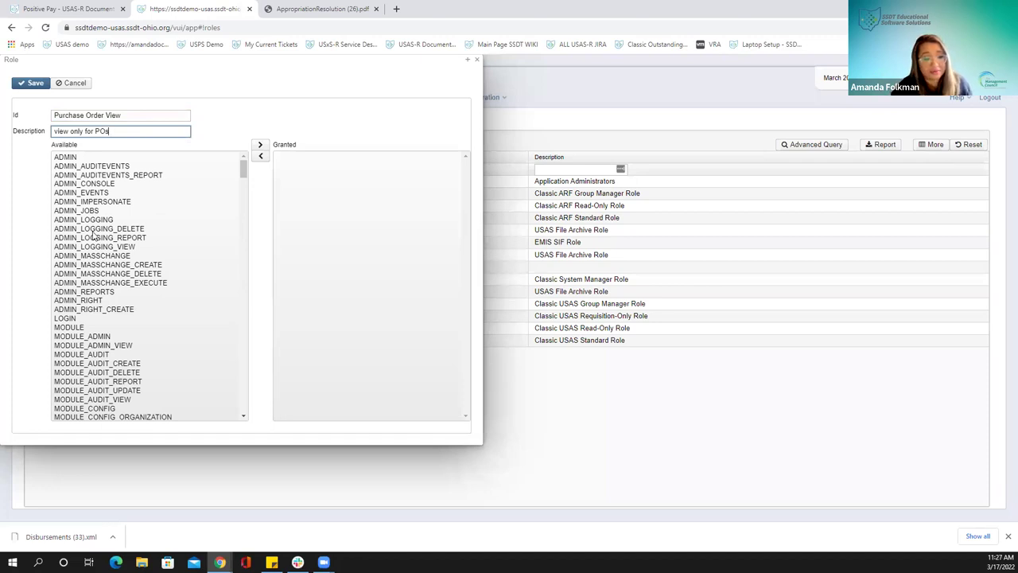
scroll(93, 239, "down", 3)
scroll(93, 239, "down", 5)
scroll(93, 239, "down", 2)
scroll(104, 259, "up", 1)
scroll(104, 258, "up", 10)
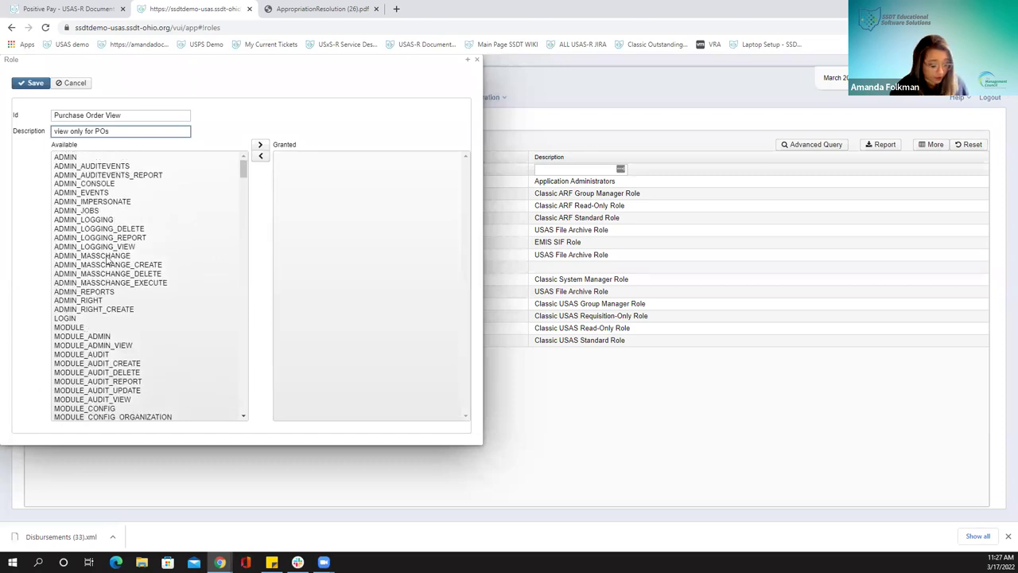
key("ctrl+f")
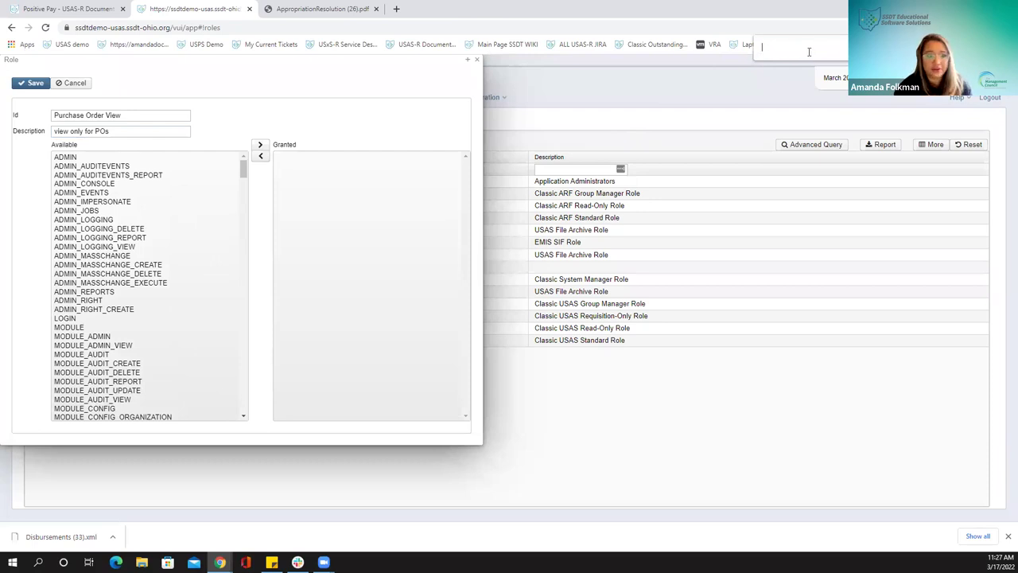
Find and grant USAS_PURCHASEORDER_VIEW to the Purchase Order View role, then save it
type("p")
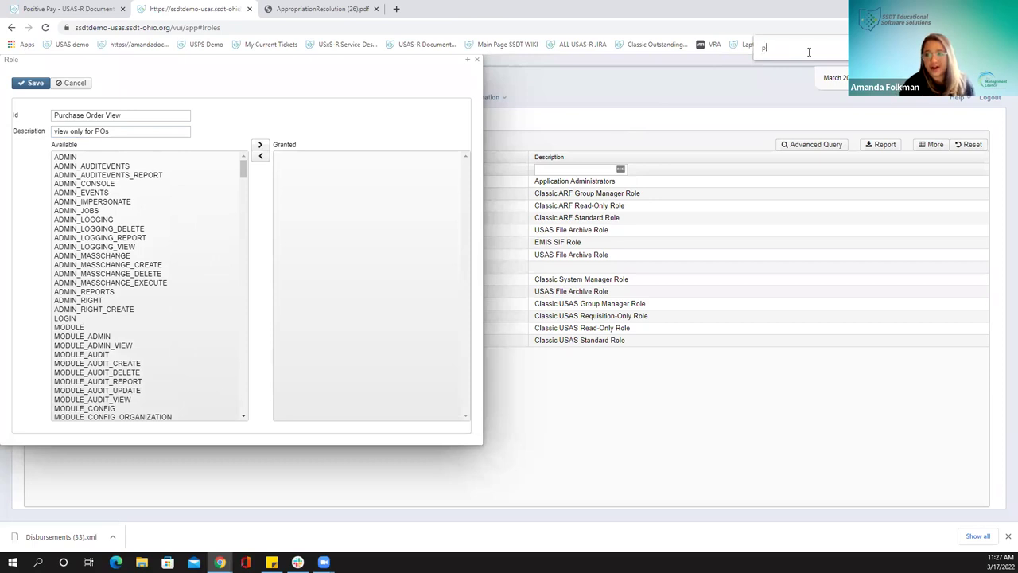
type("urchase")
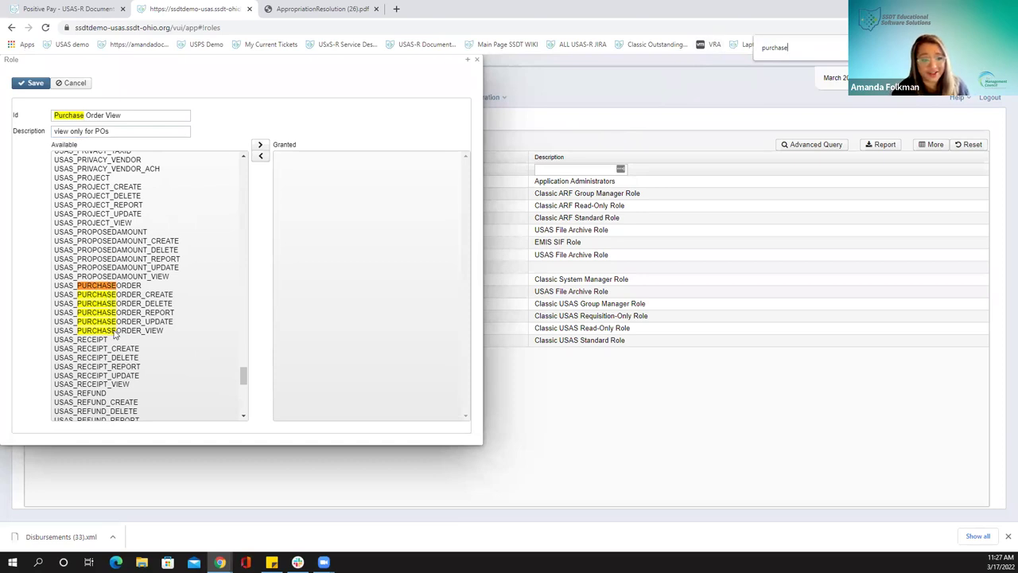
left_click(116, 332)
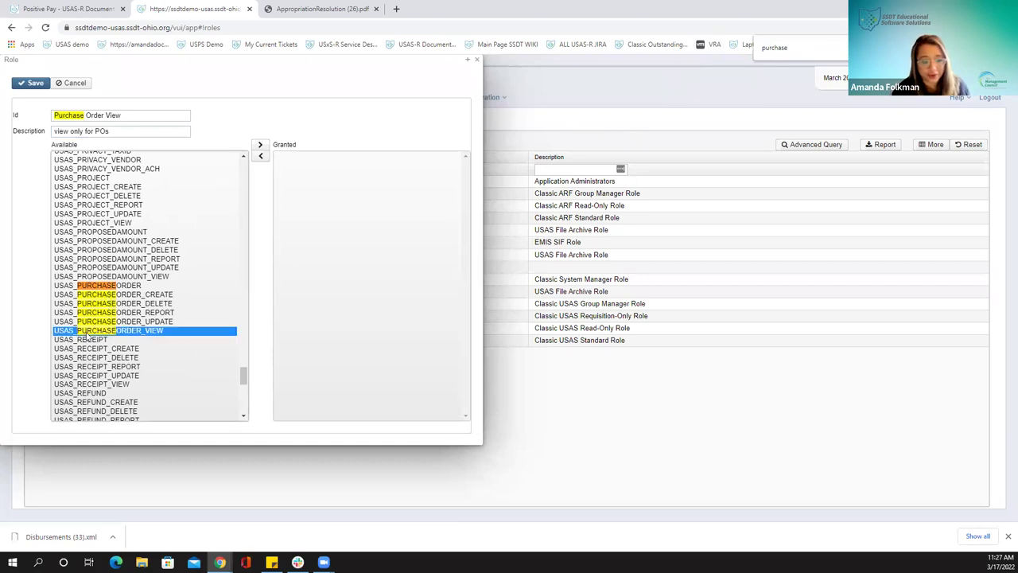
left_click(259, 144)
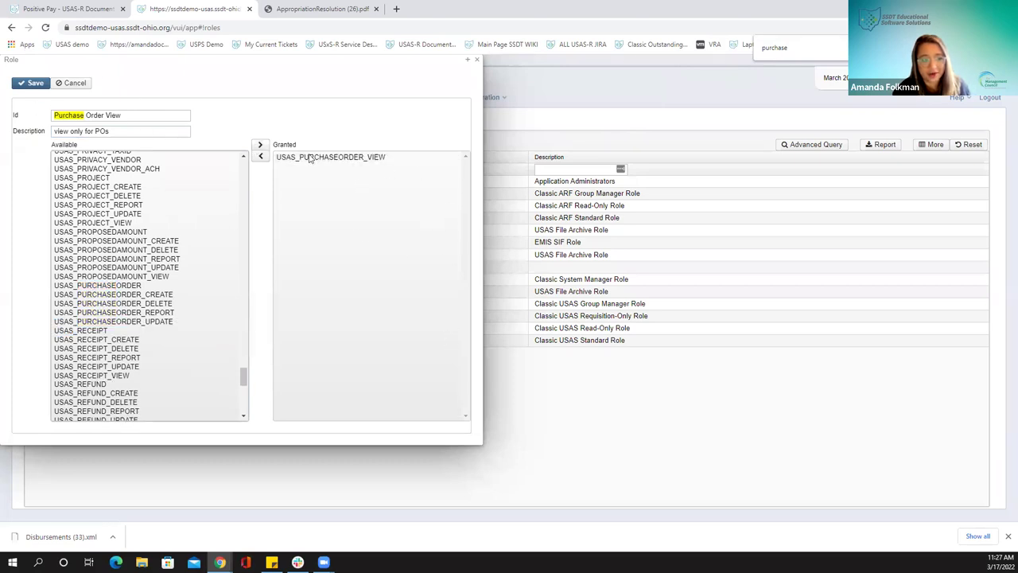
left_click(32, 84)
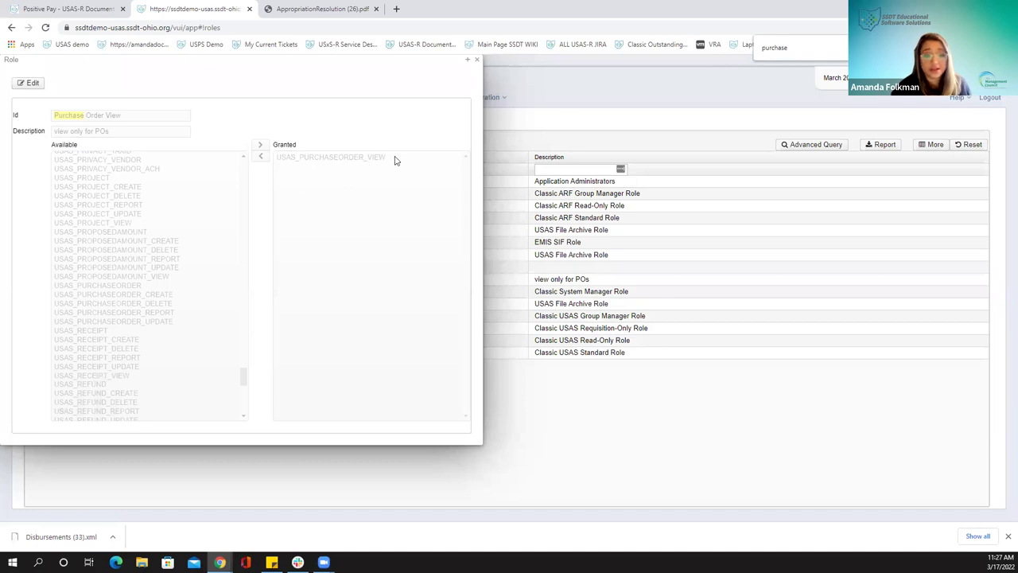
left_click(469, 61)
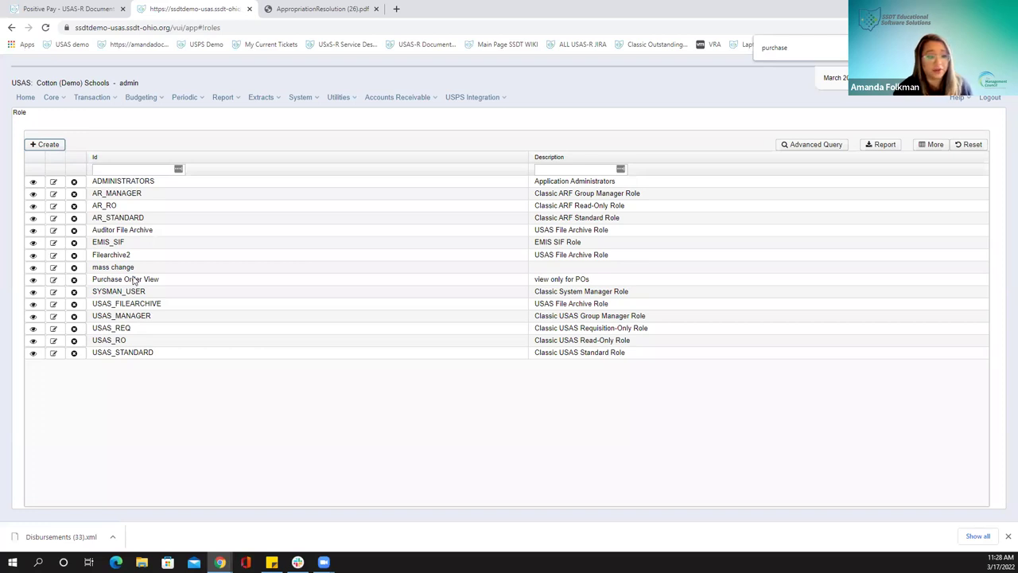
Rename the USAS_REQ role to 'Req Plus PO view' with description 'USAS REQ Updated'
left_click(54, 330)
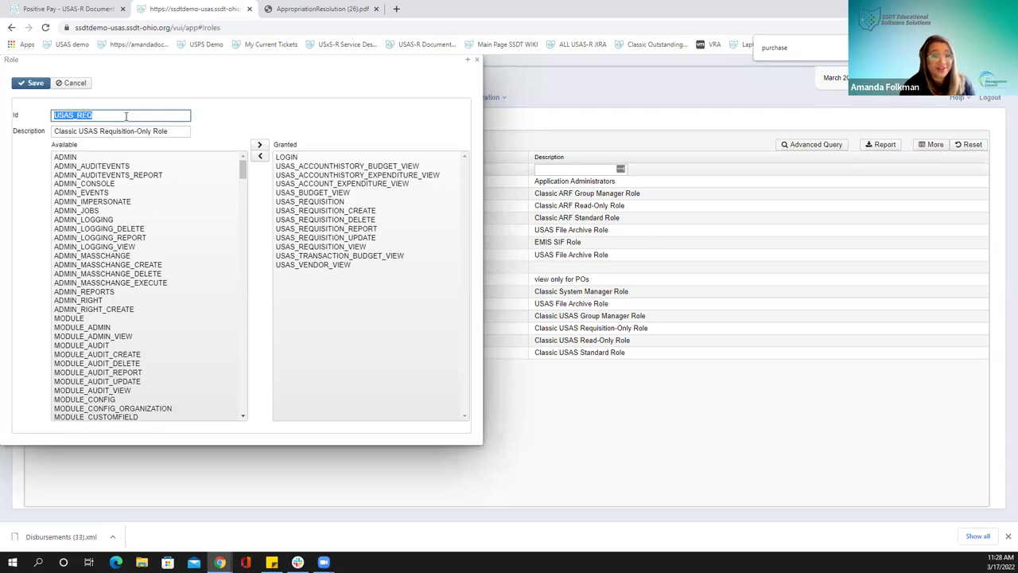
type("Req Plus PO view")
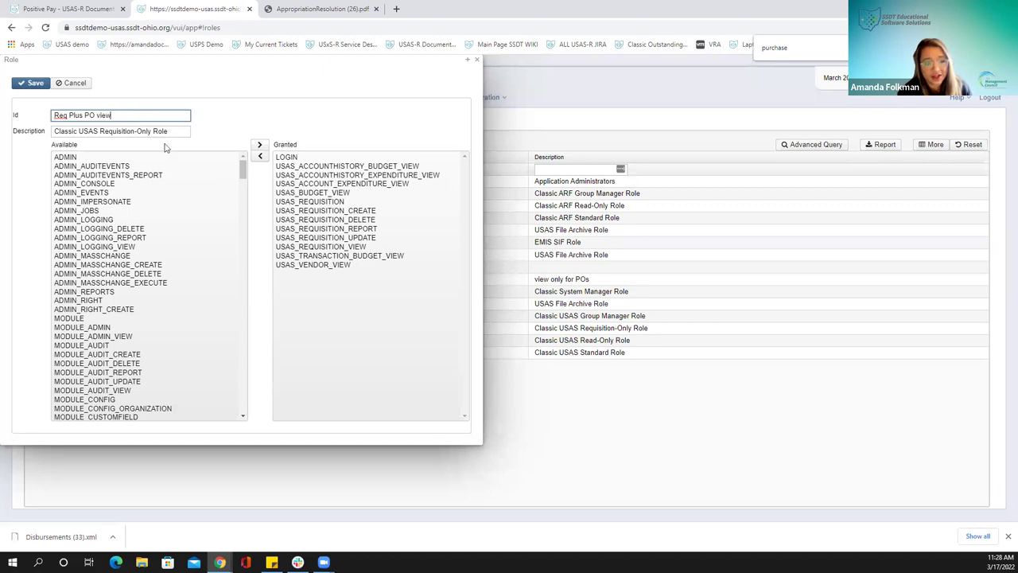
left_click_drag(173, 131, 18, 129)
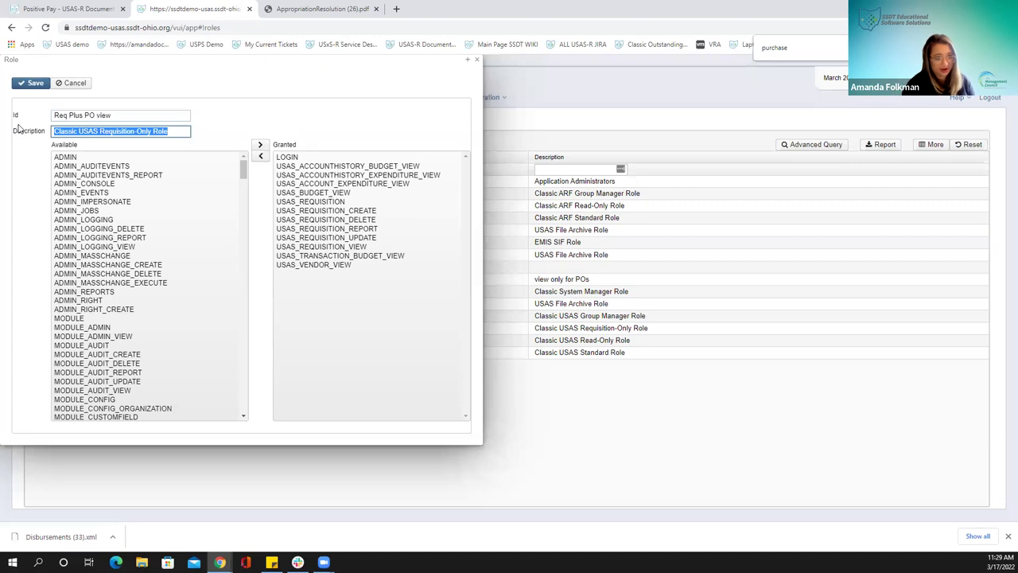
type("up")
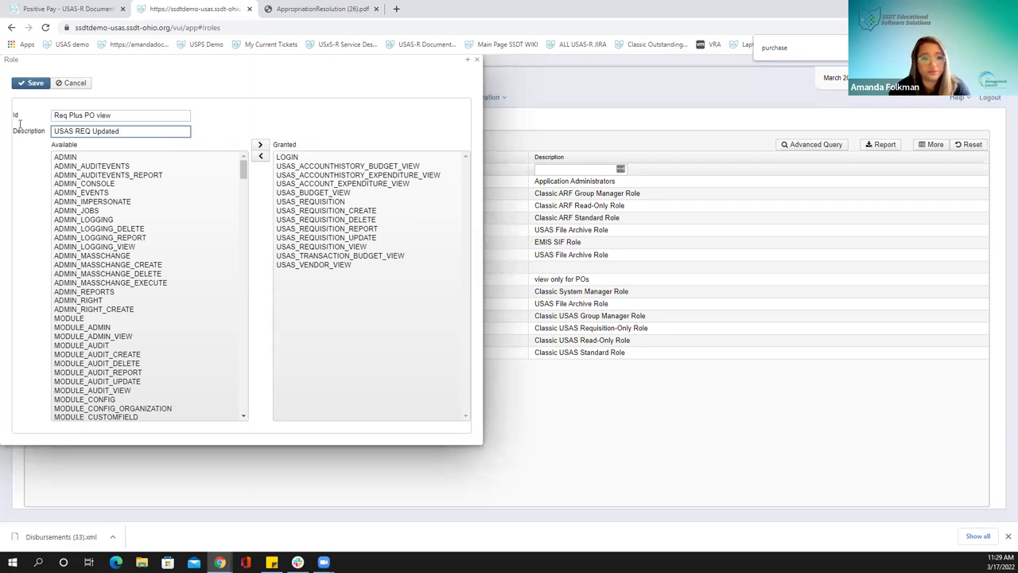
Add USAS_PURCHASEORDER_VIEW to its granted permissions and save the new role
left_click(816, 52)
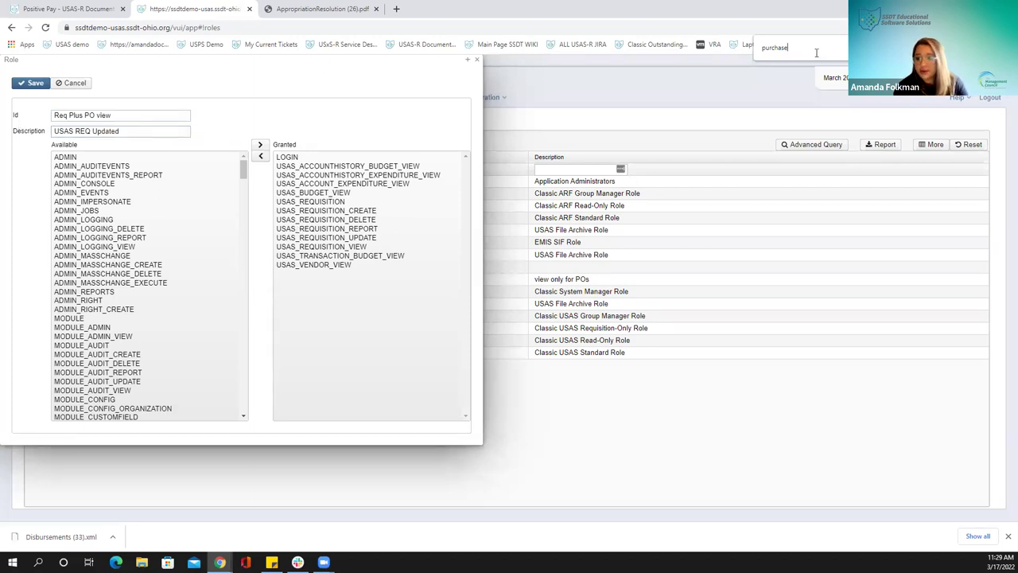
key("Return")
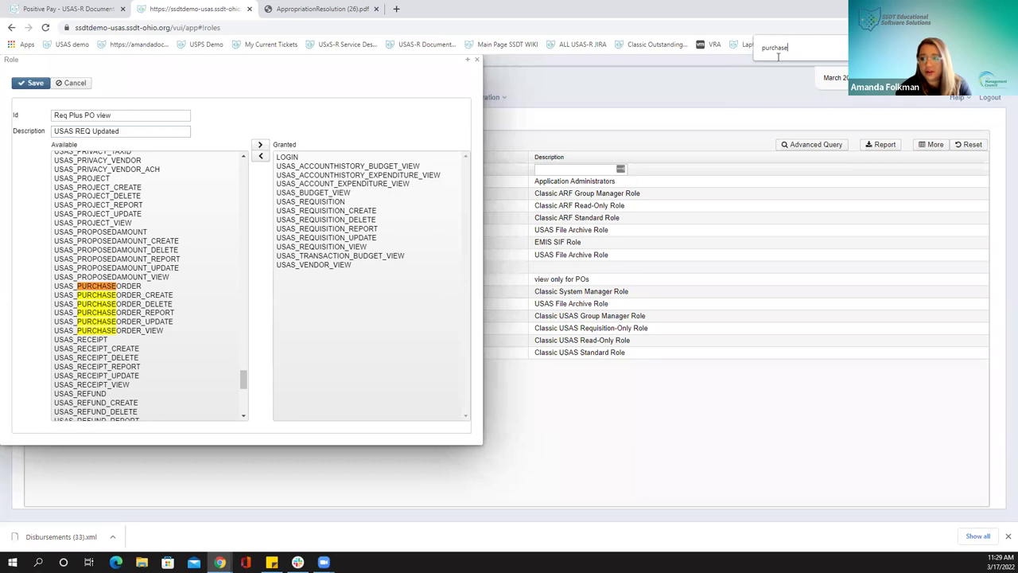
left_click(137, 331)
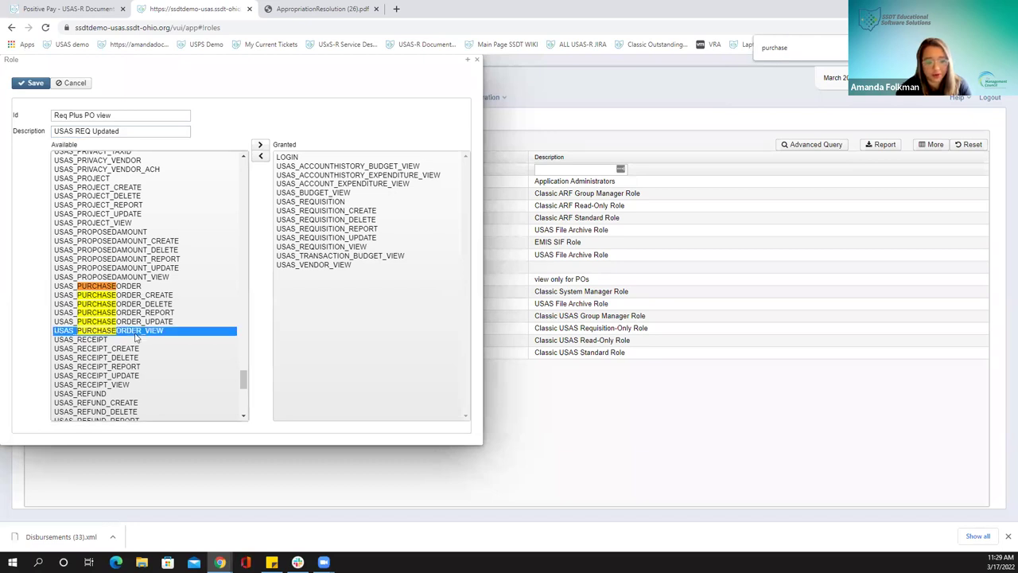
left_click(260, 144)
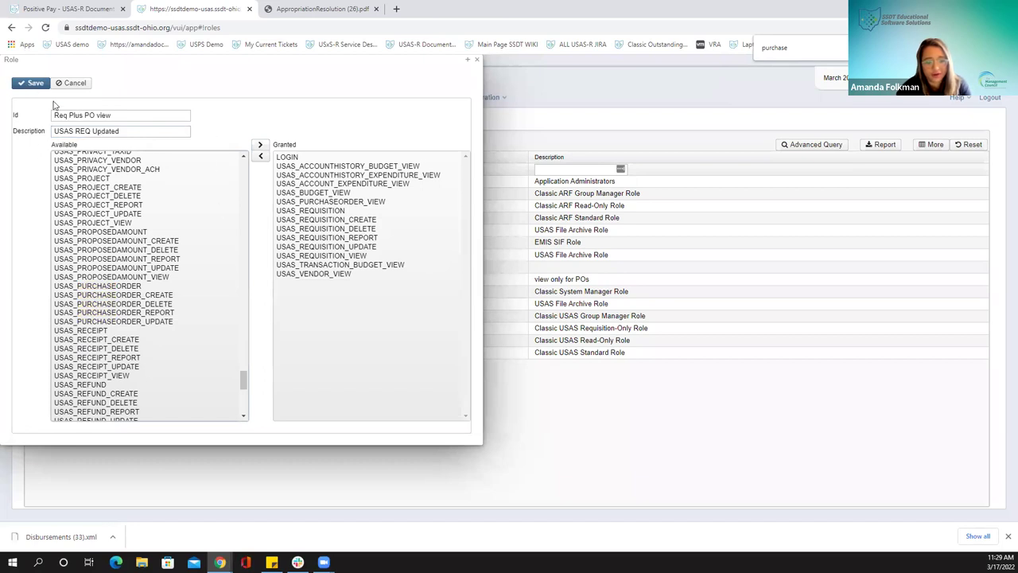
left_click(24, 86)
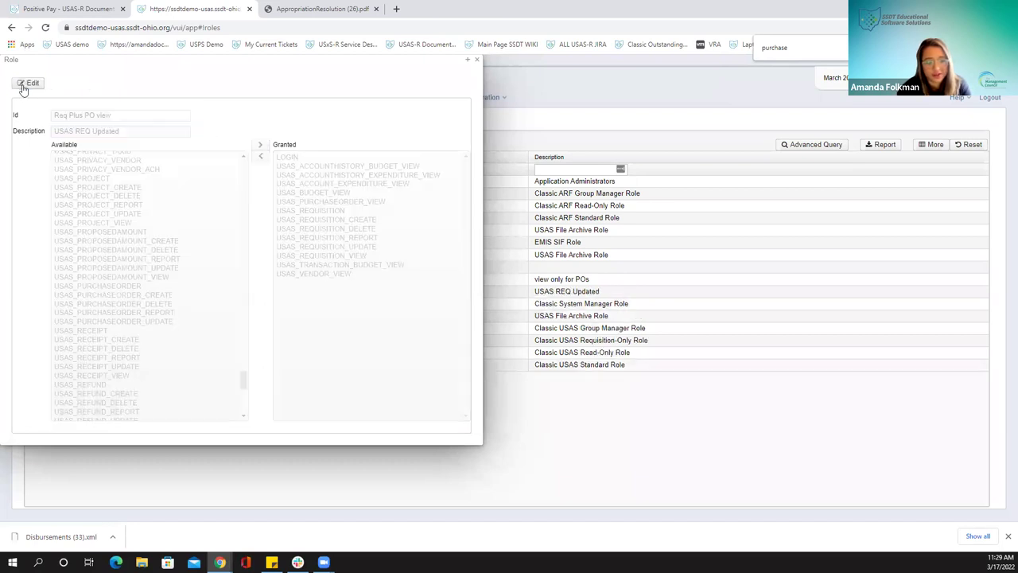
left_click(476, 61)
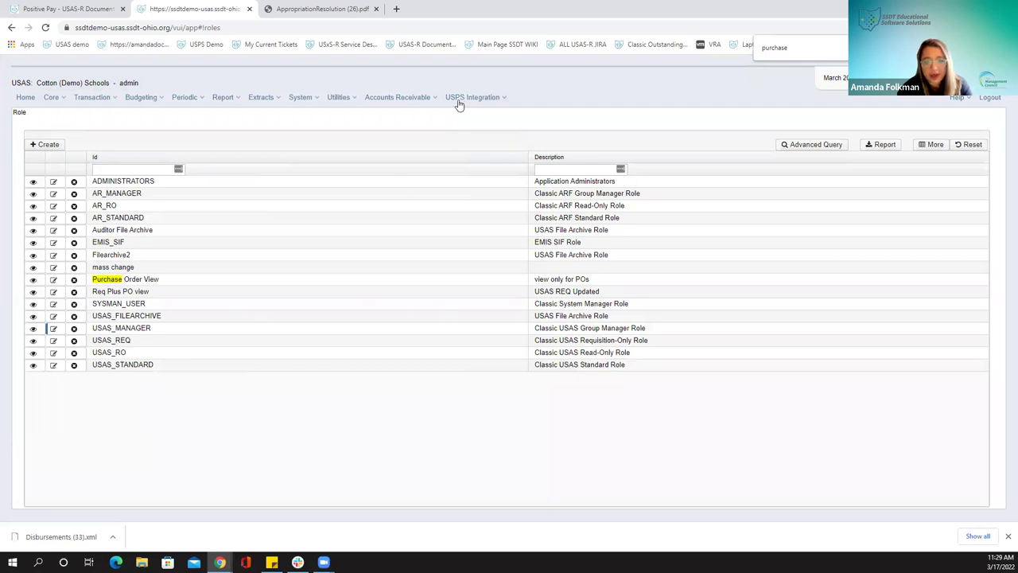
Open the demo user's record from the users list
left_click(337, 101)
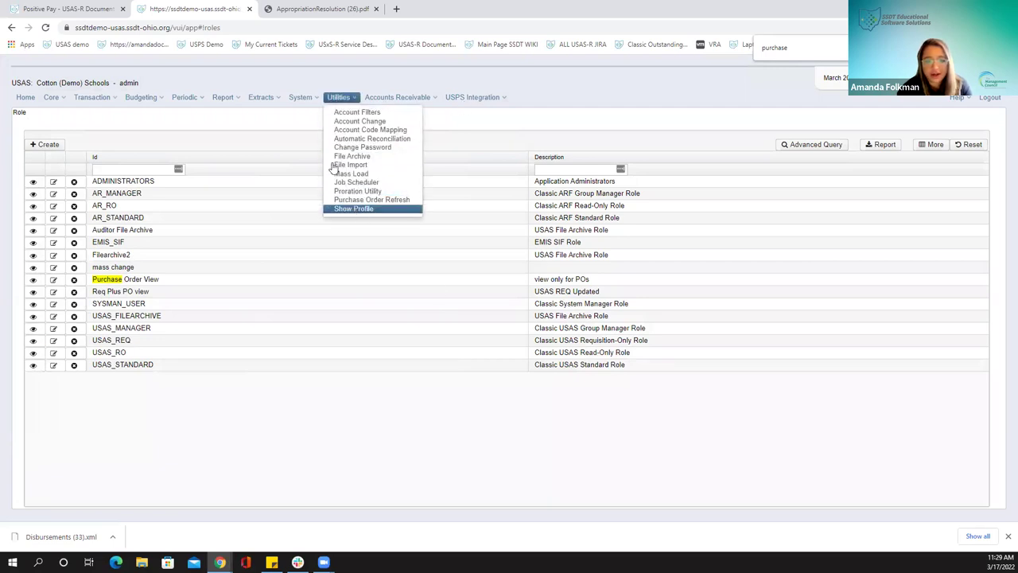
mouse_move(301, 99)
left_click(305, 193)
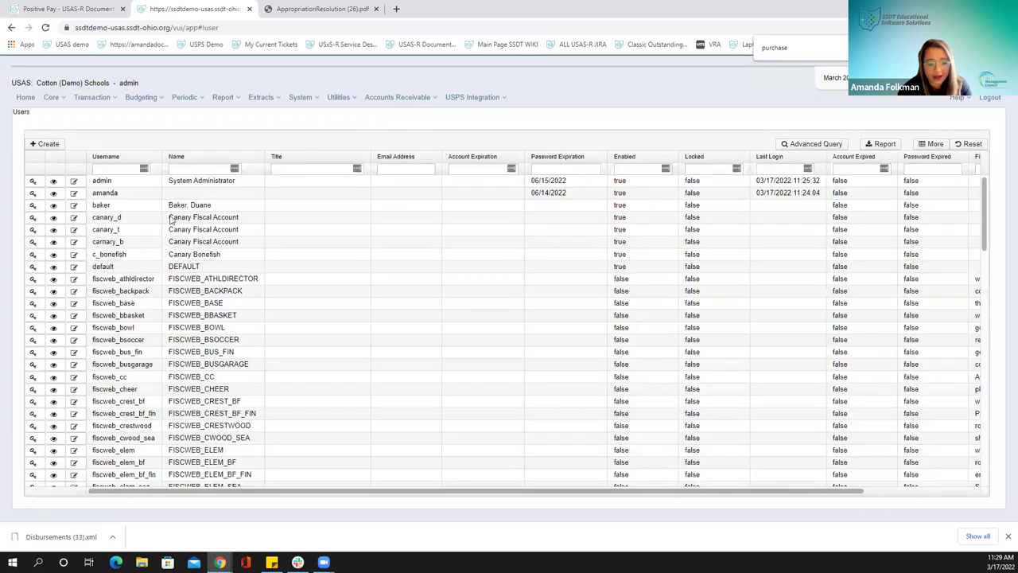
left_click(74, 195)
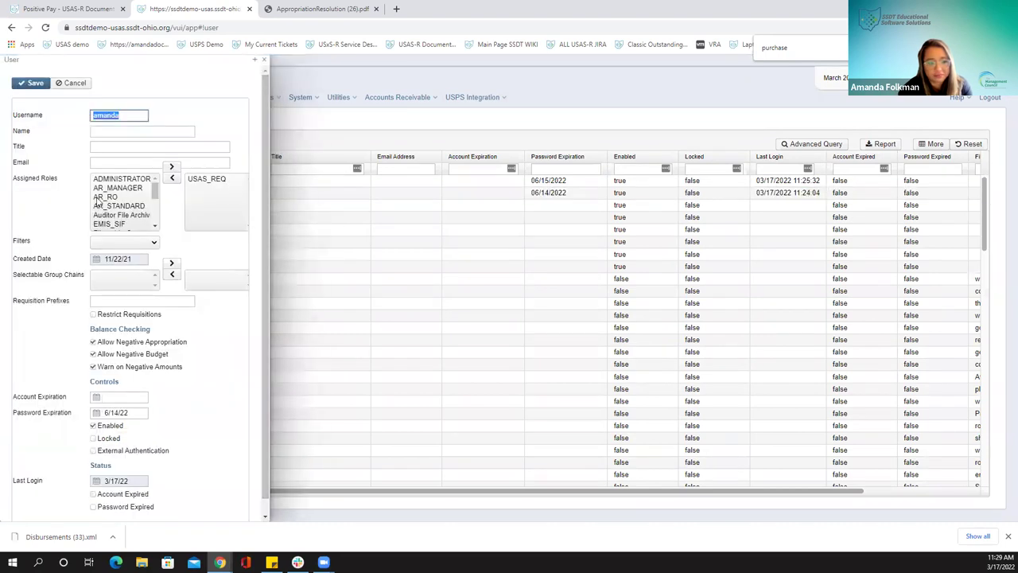
Assign the Purchase Order View role to the demo user, save, and log out
scroll(115, 203, "down", 3)
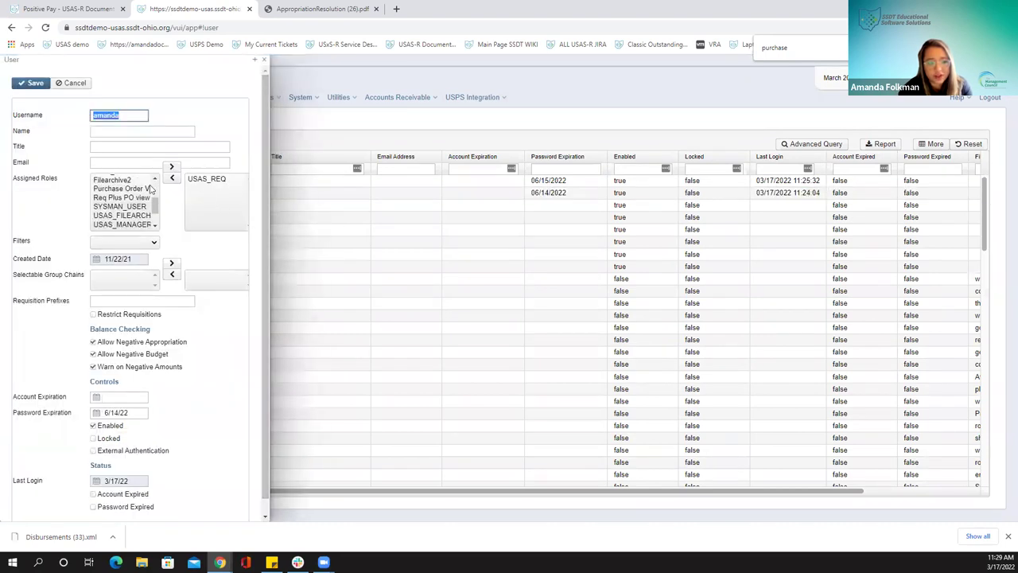
left_click(116, 189)
left_click(172, 167)
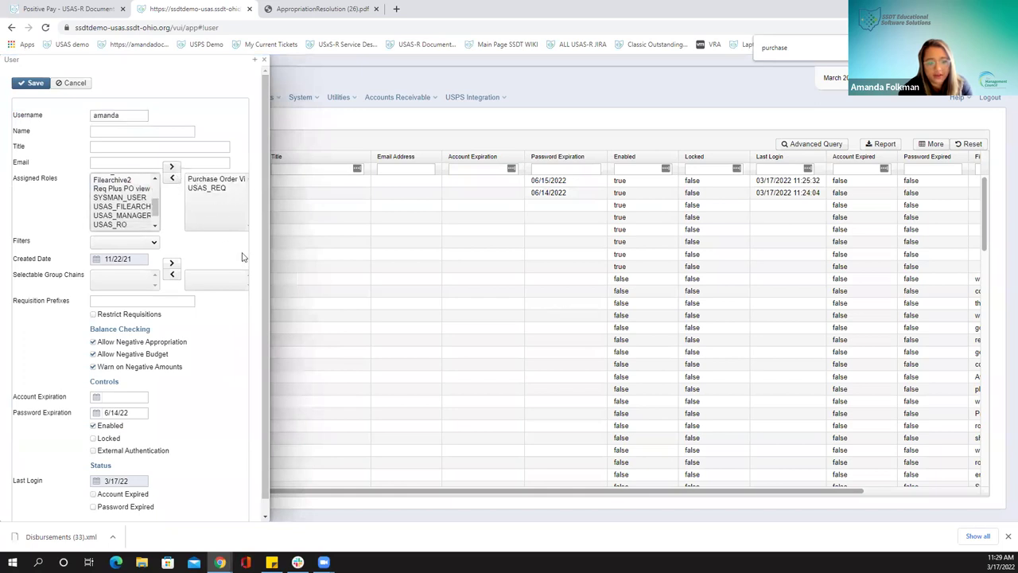
left_click(33, 84)
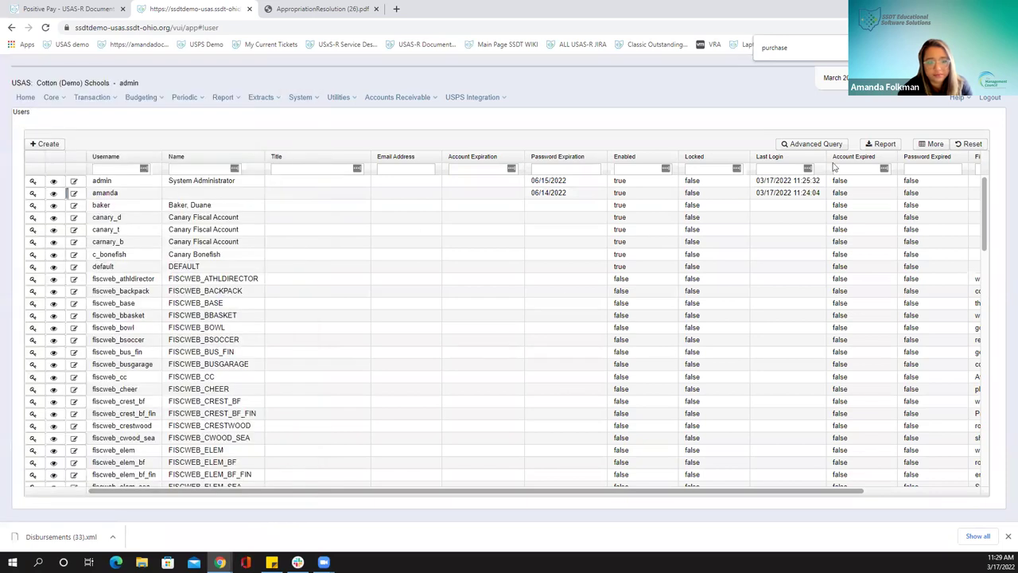
left_click(990, 99)
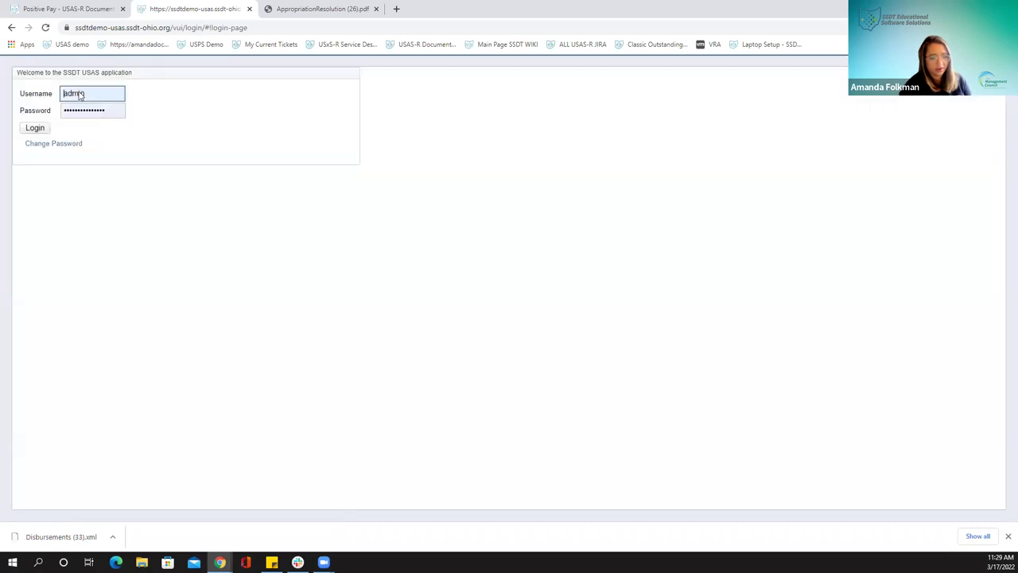
Sign in as the demo user with her username and password
double_click(80, 93)
type("amanda")
key("Tab")
type("••••")
key("Return")
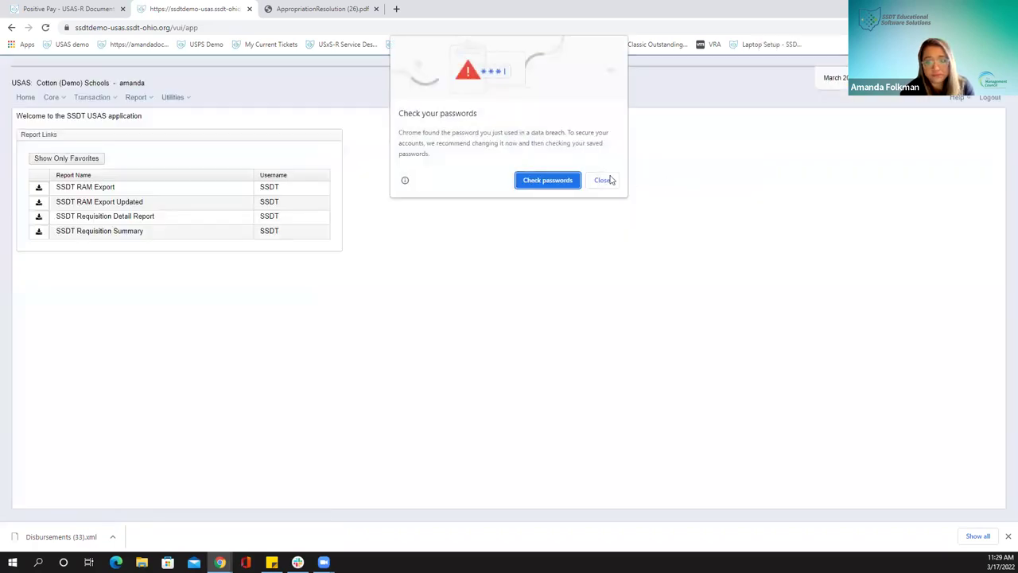
Dismiss Chrome's password popups and view the Core menu options
left_click(604, 180)
left_click(906, 179)
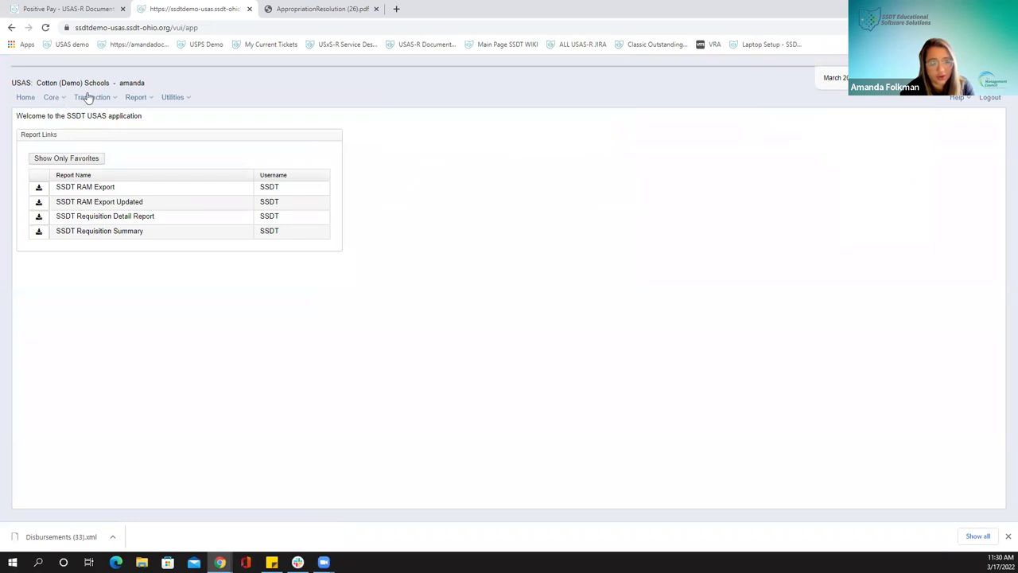
left_click(52, 98)
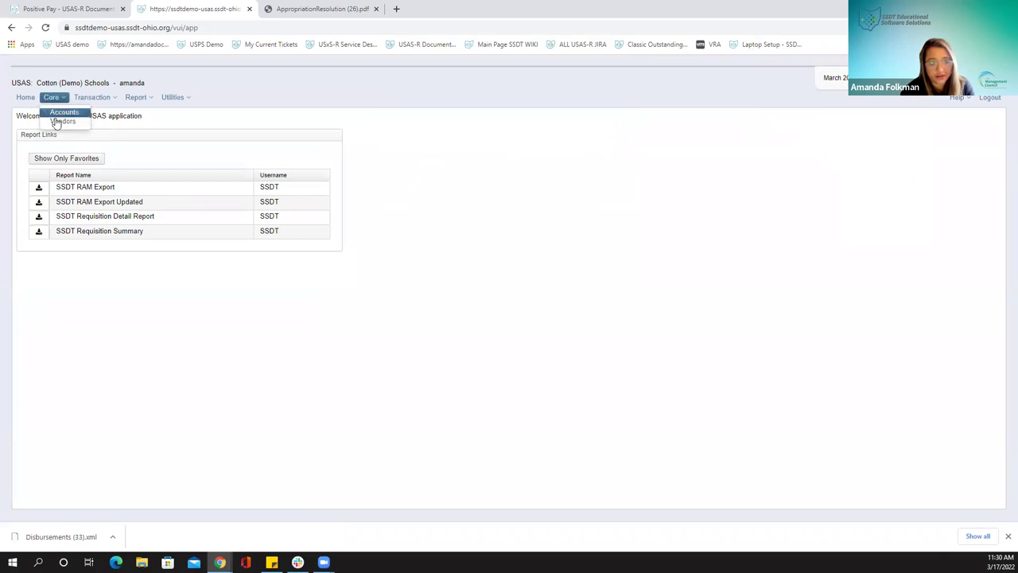
View purchase order 2820731 for Jackson Signs from the Purchase Orders list, then close it
mouse_move(86, 99)
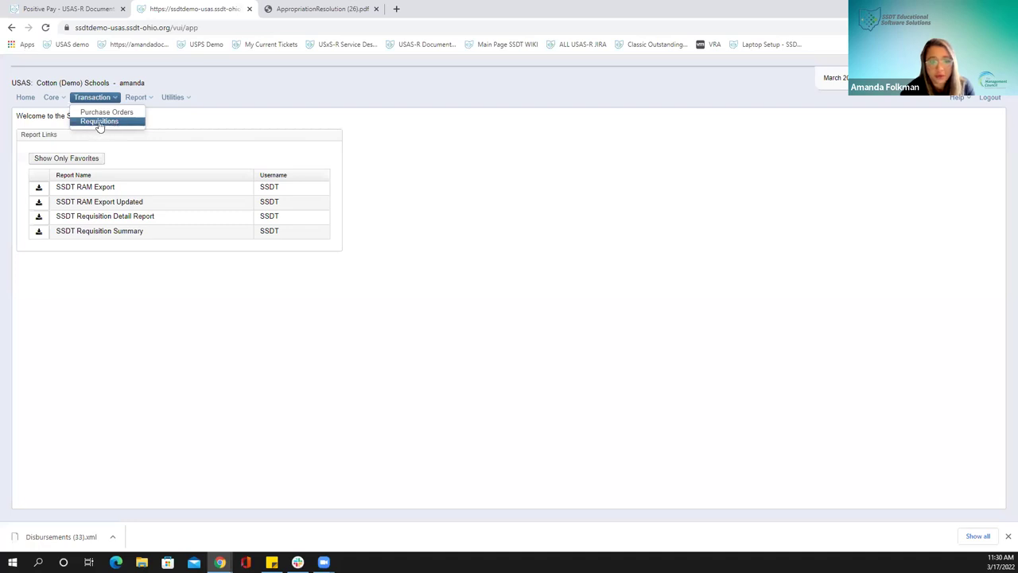
left_click(96, 113)
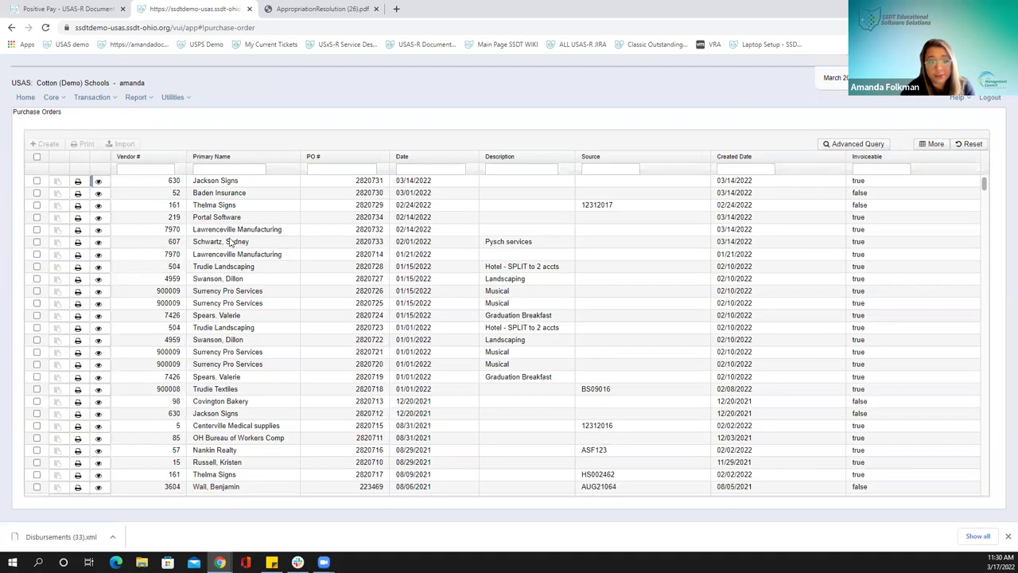
left_click(98, 181)
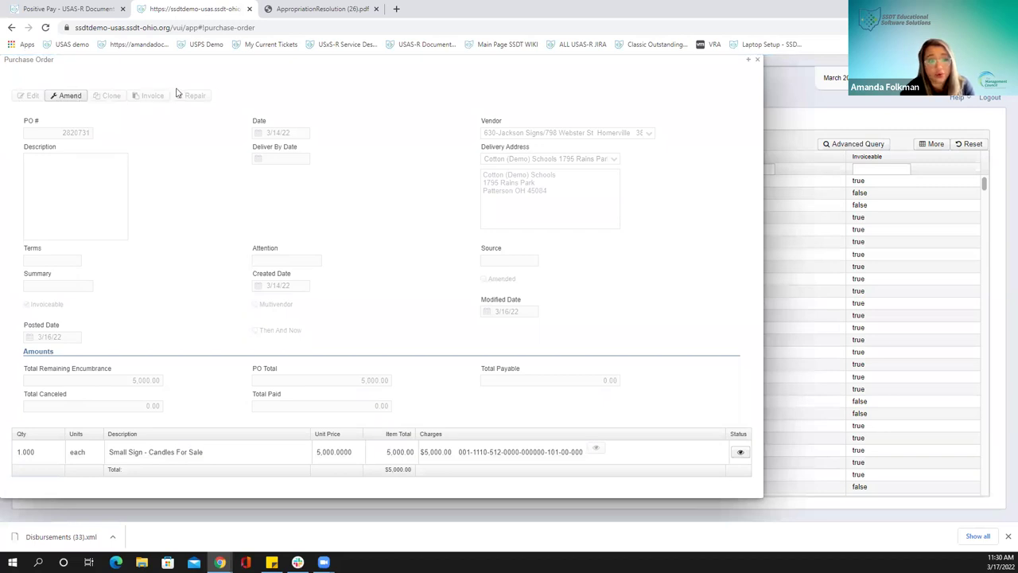
left_click(759, 62)
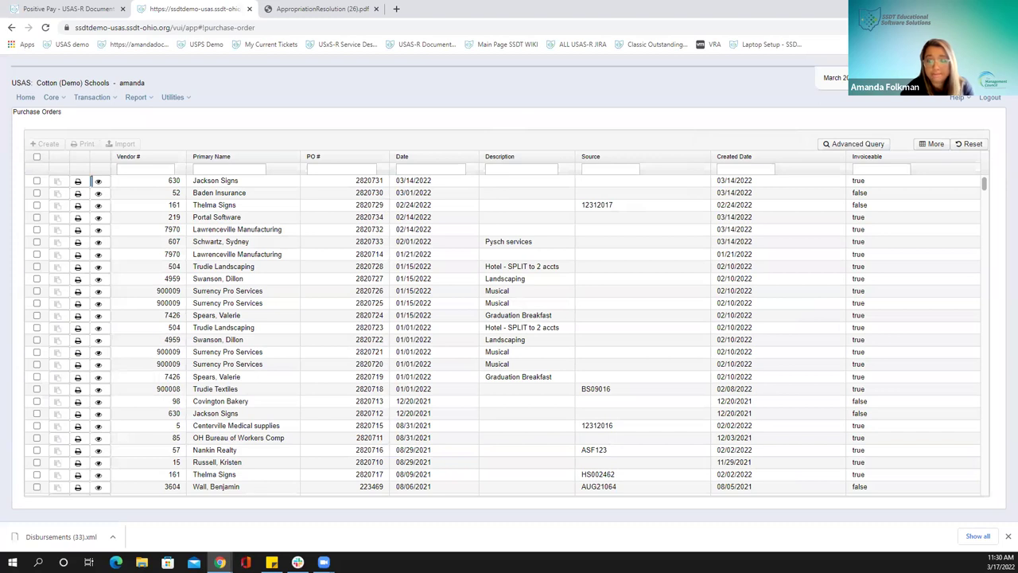
Log out of the demo user's session, sign back in as admin, and show the Users list
left_click(993, 100)
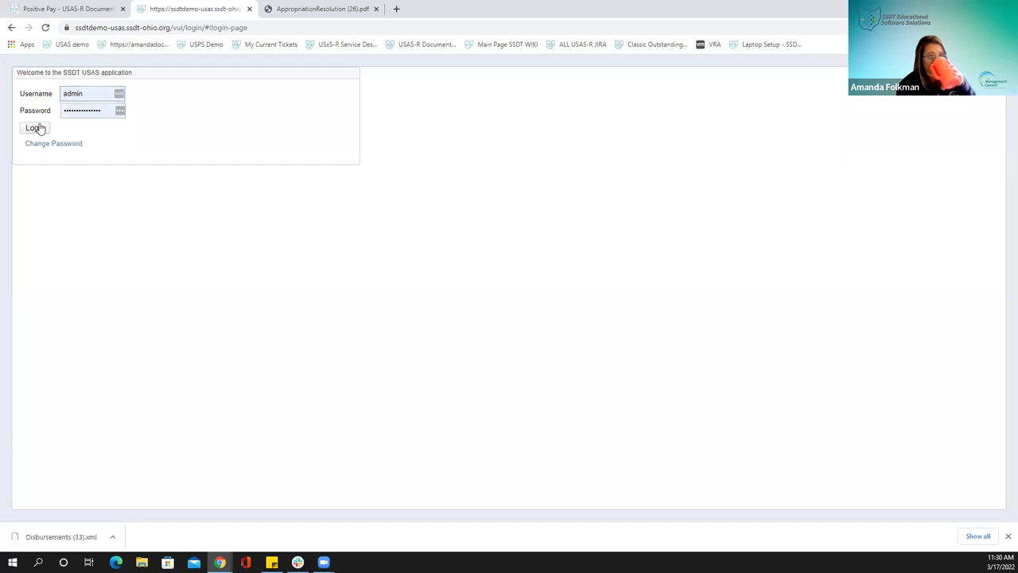
left_click(37, 128)
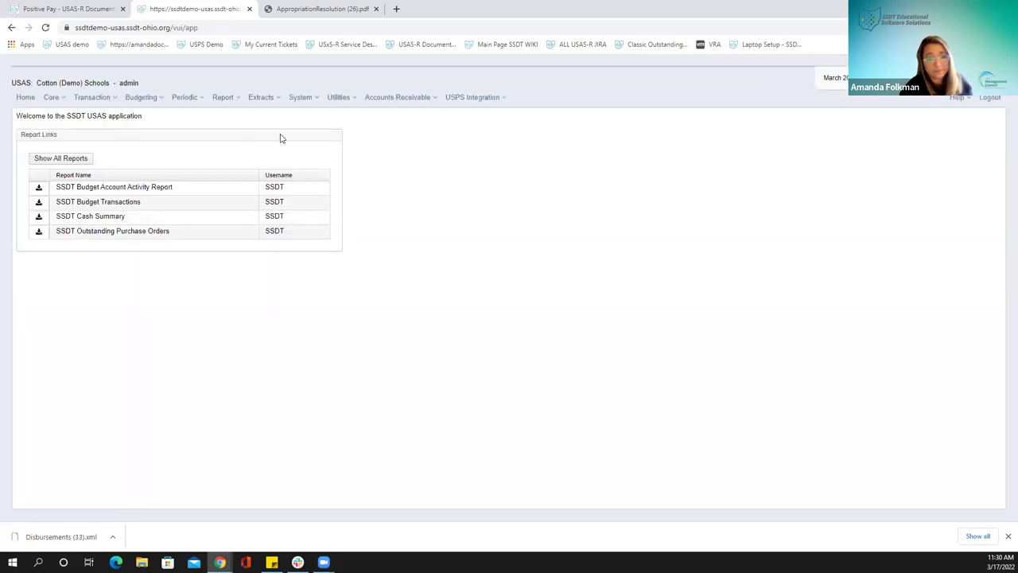
left_click(298, 97)
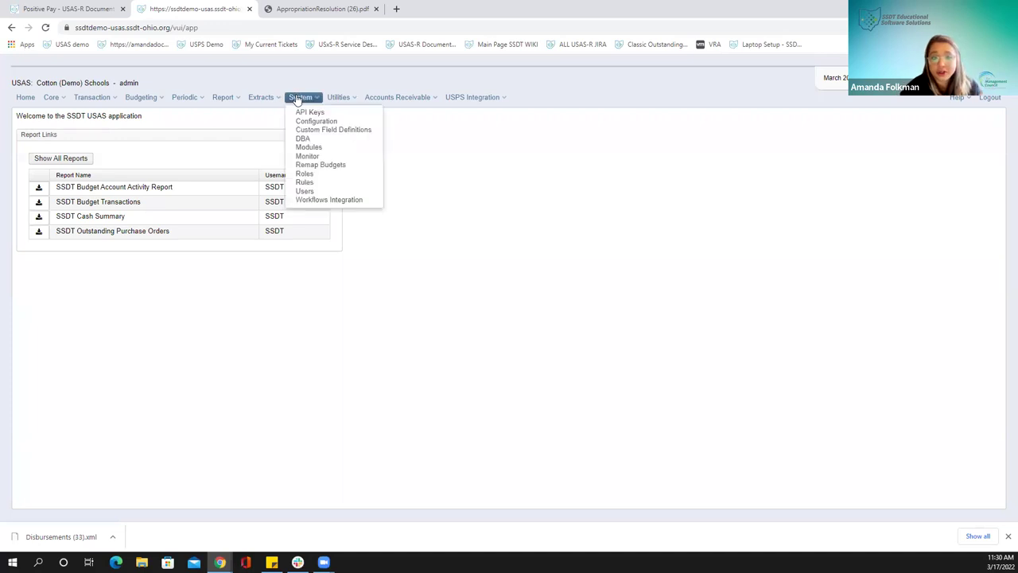
left_click(335, 175)
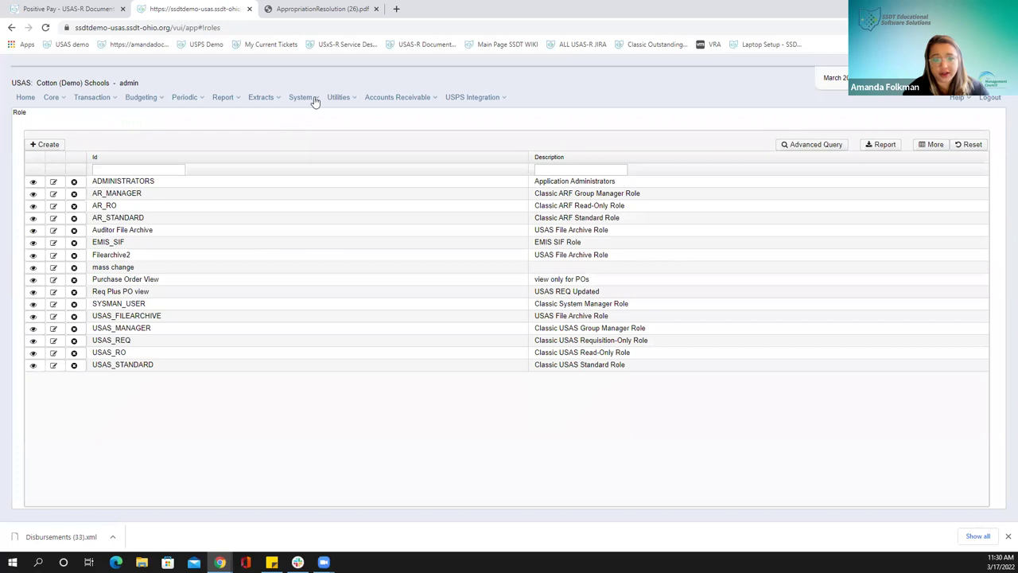
left_click(306, 97)
left_click(305, 191)
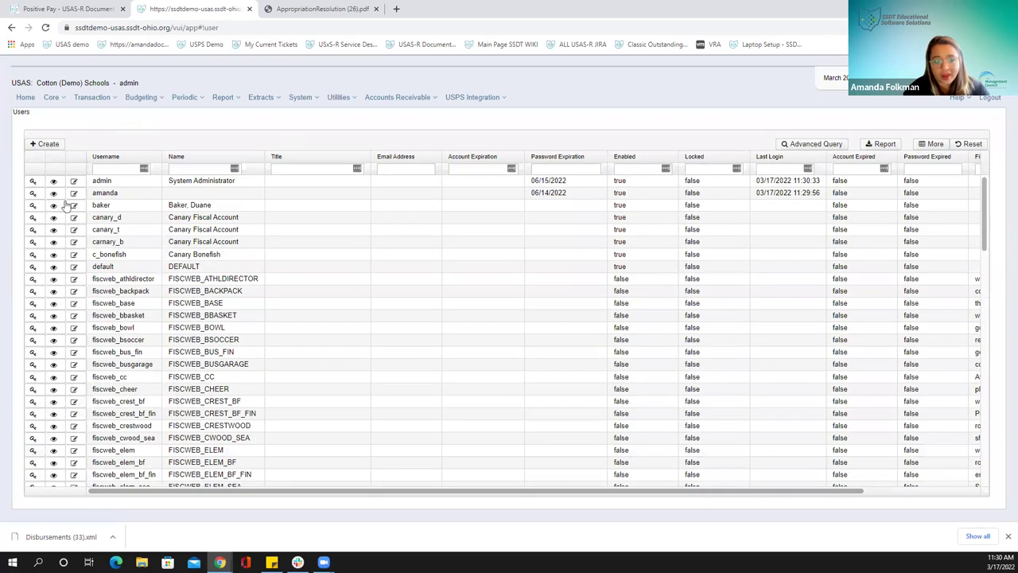
Swap the demo user's Purchase Order View role for Req Plus PO view and save
left_click(71, 198)
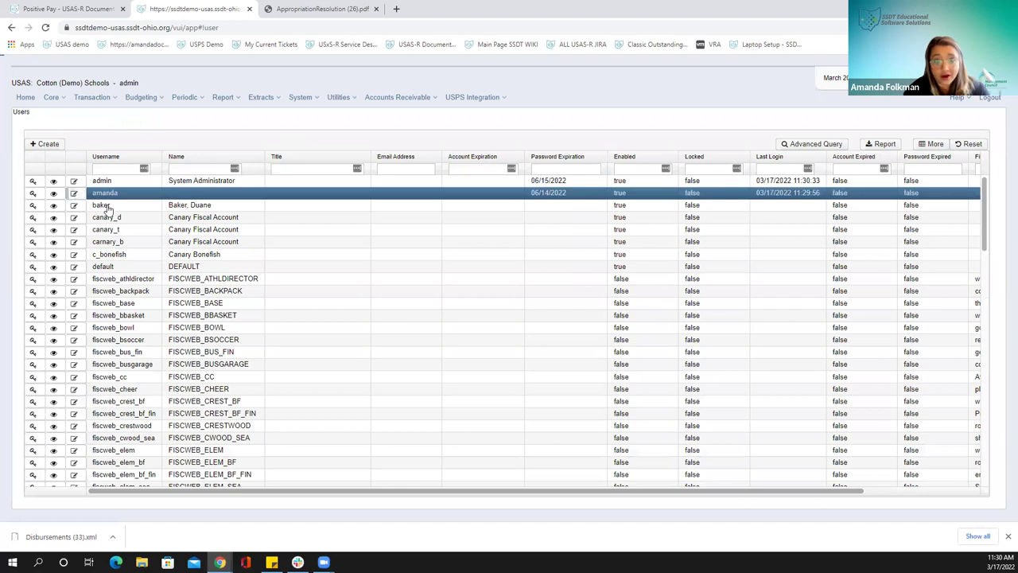
left_click(201, 181)
left_click(172, 178)
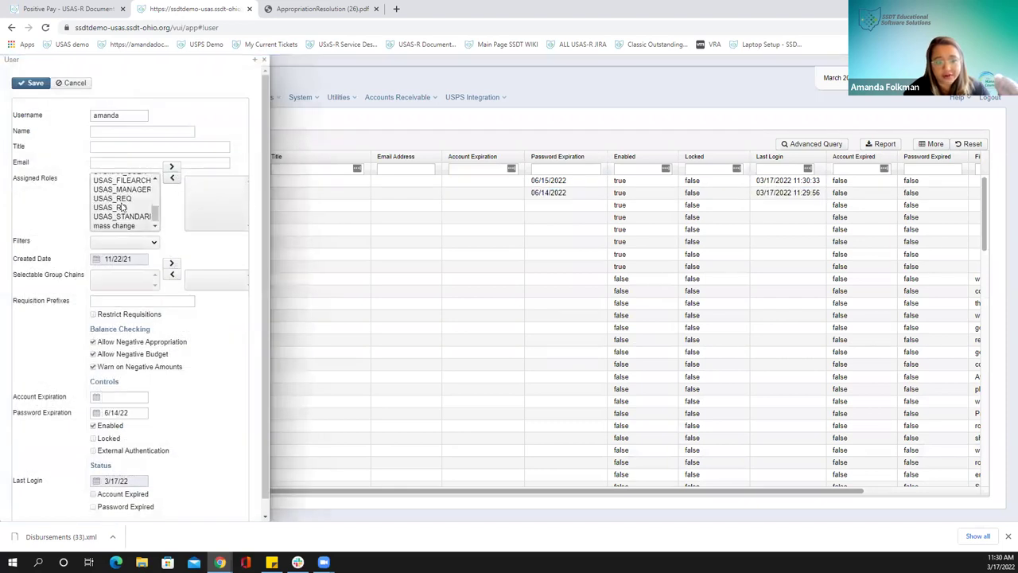
scroll(123, 208, "up", 2)
scroll(119, 203, "up", 2)
scroll(121, 208, "down", 3)
scroll(121, 209, "up", 2)
left_click(119, 214)
left_click(171, 168)
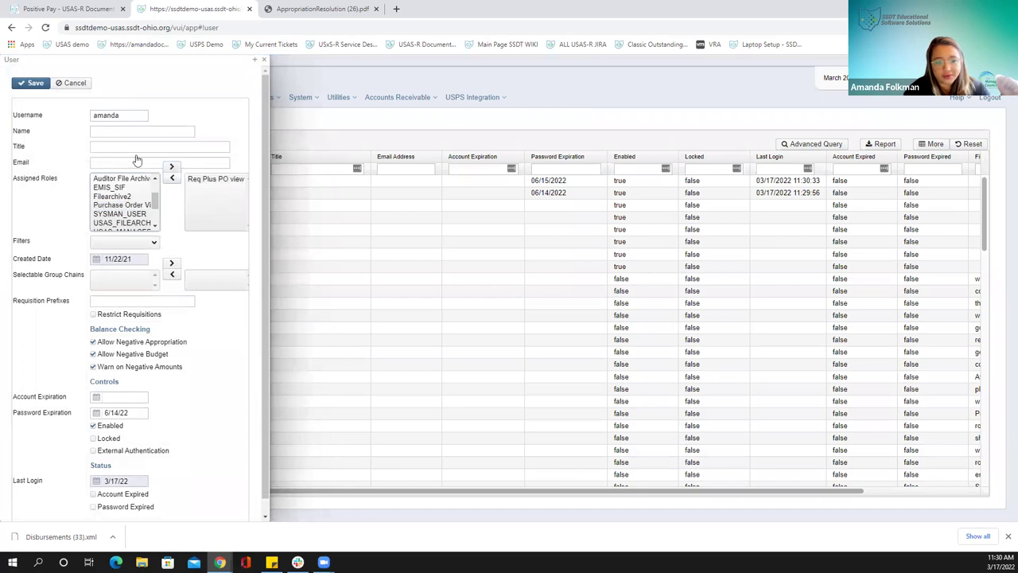
left_click(32, 84)
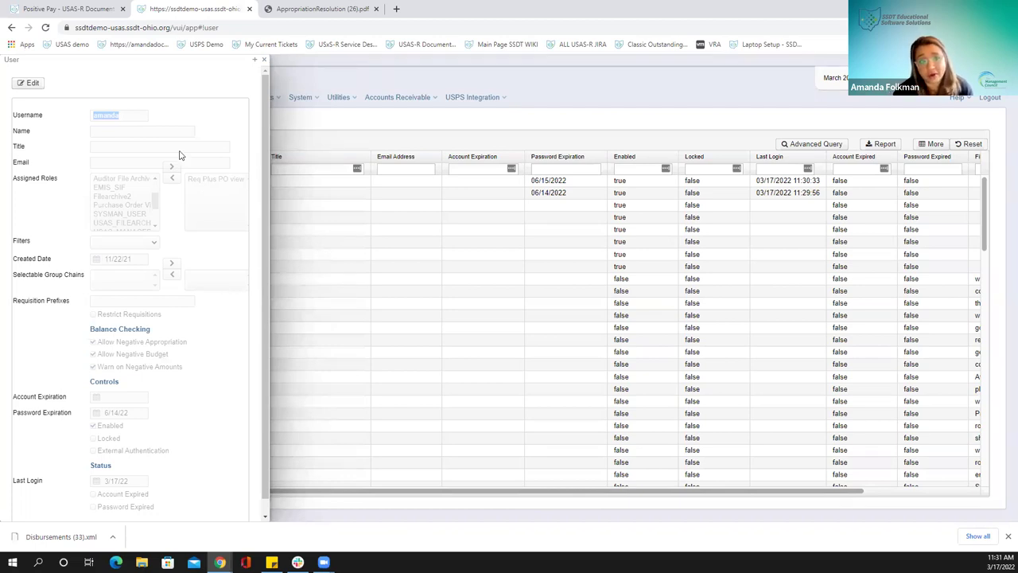
left_click(265, 61)
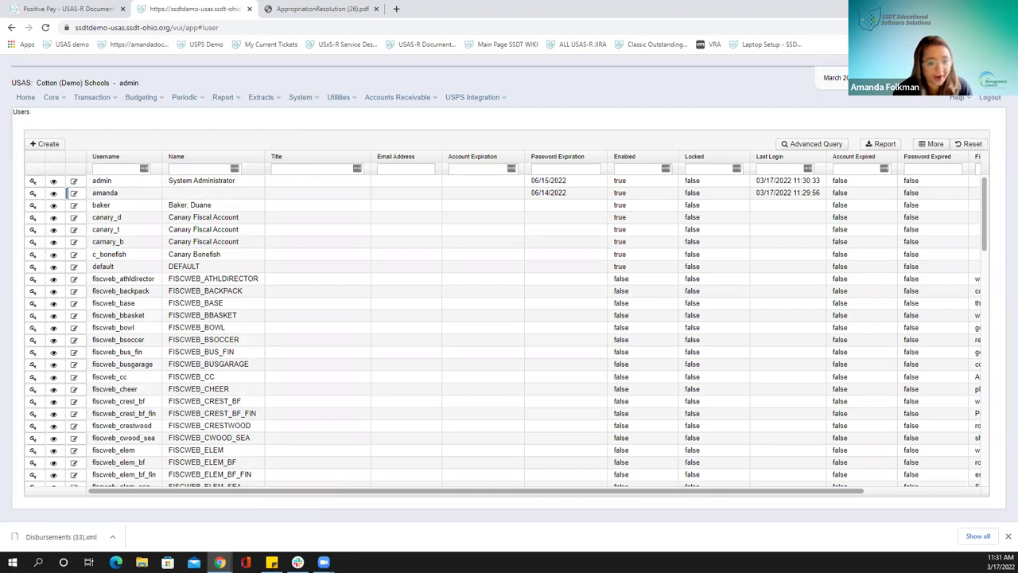
left_click(338, 97)
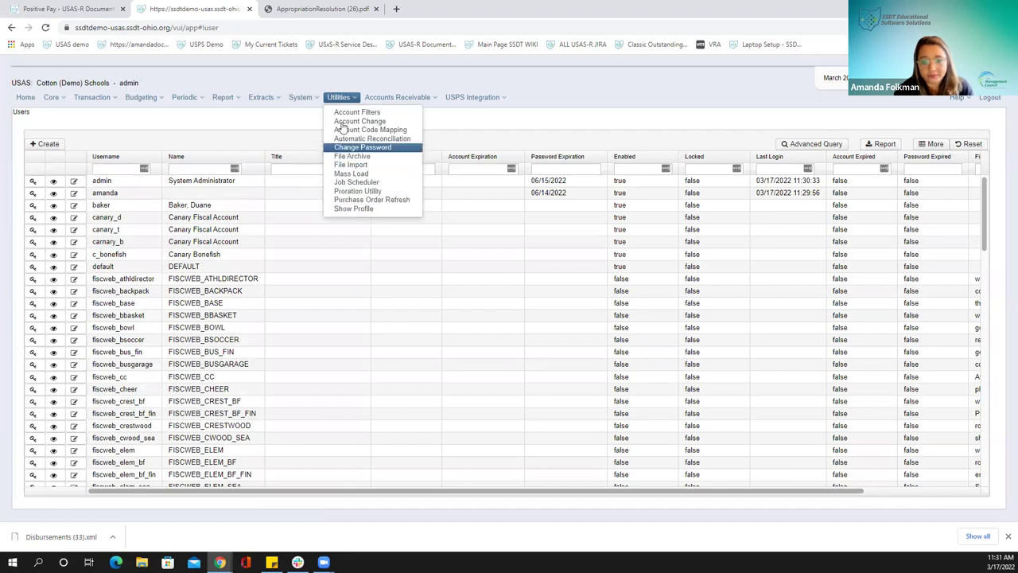
left_click(300, 97)
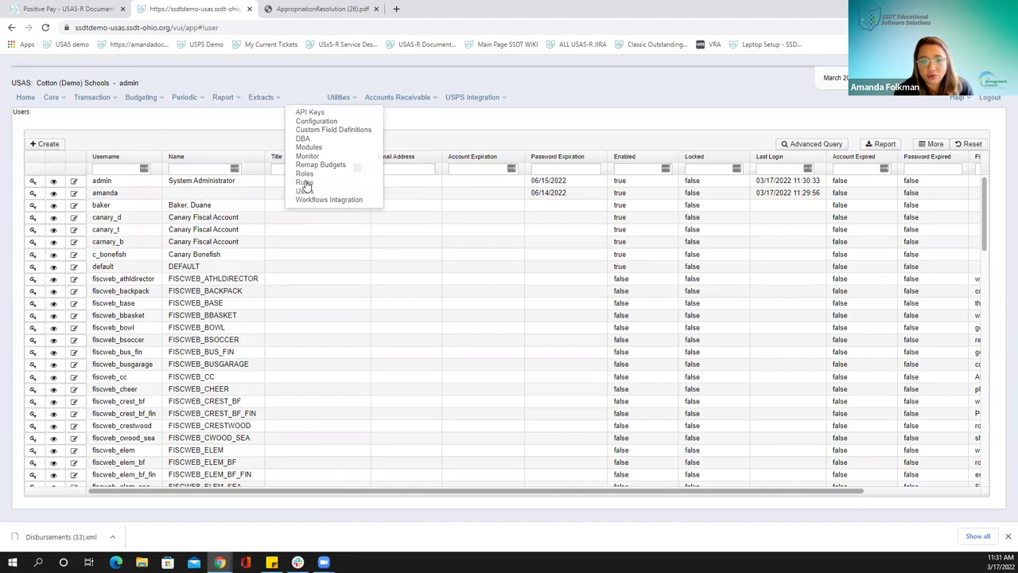
left_click(305, 183)
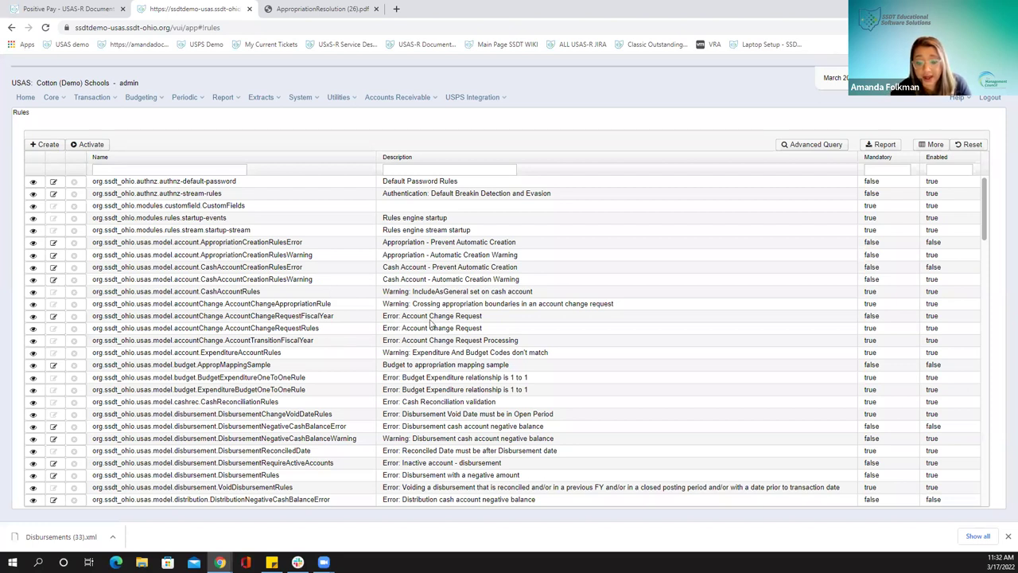
scroll(475, 342, "down", 2)
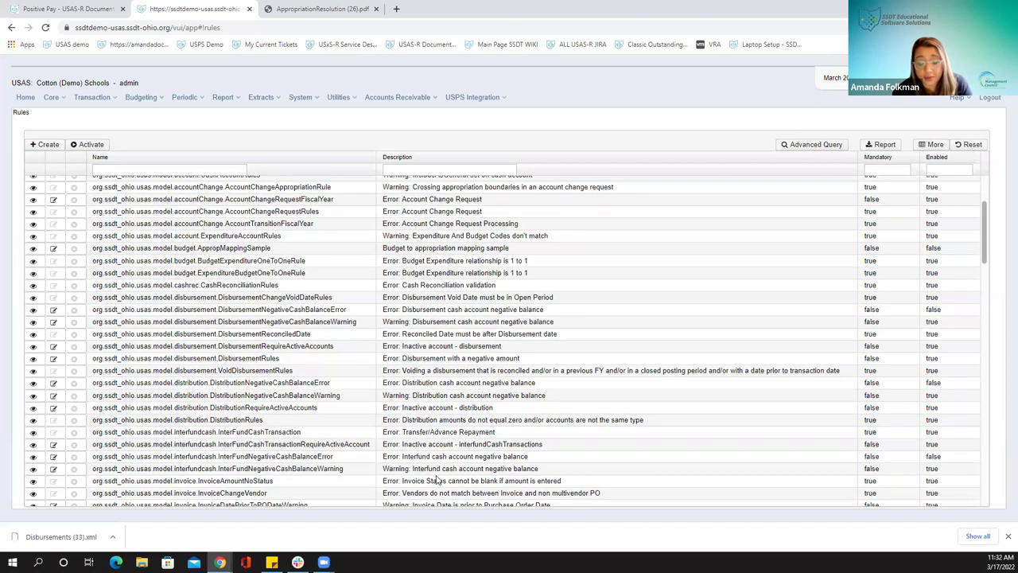
scroll(429, 467, "down", 2)
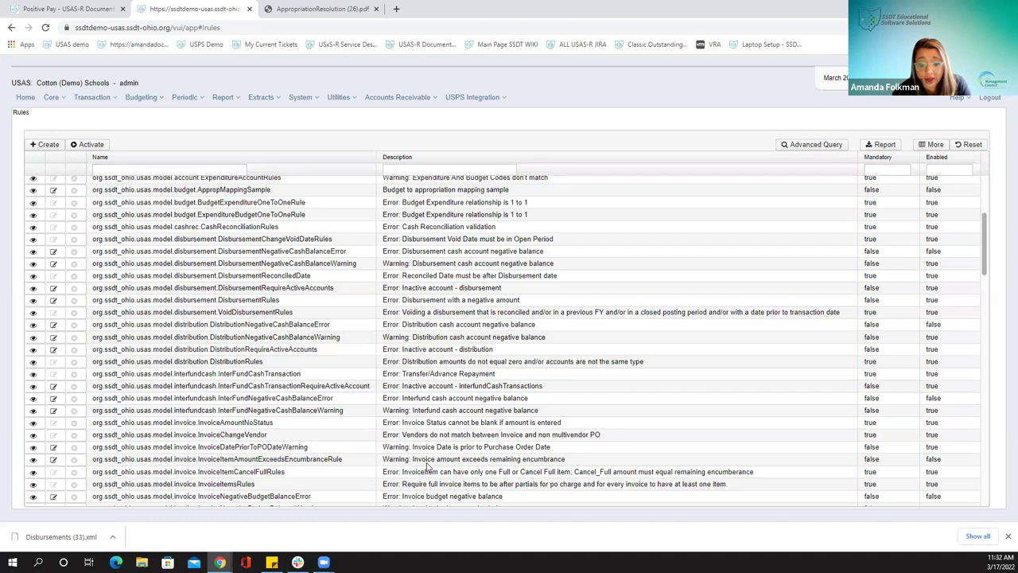
scroll(414, 466, "down", 1)
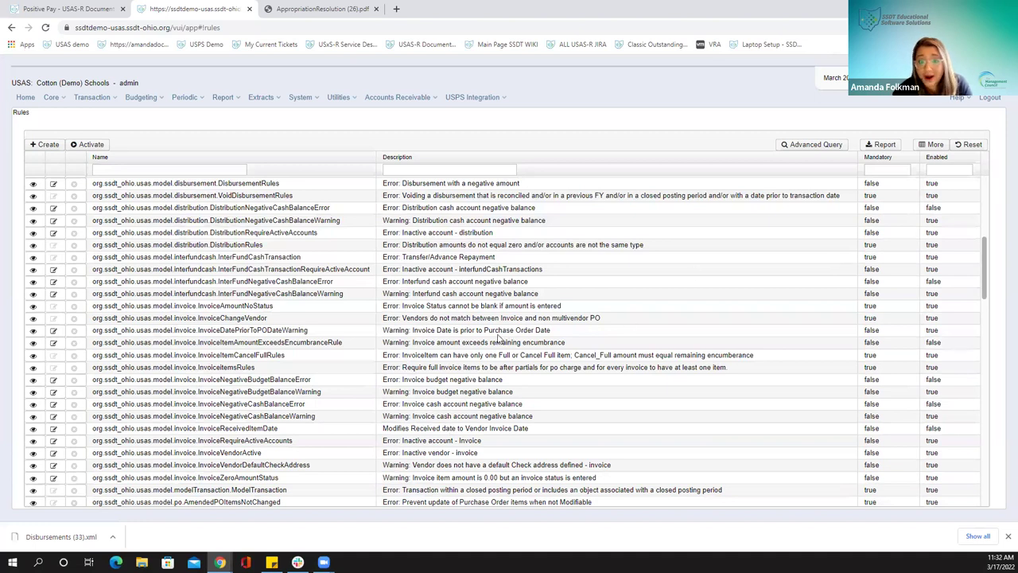
scroll(493, 339, "up", 5)
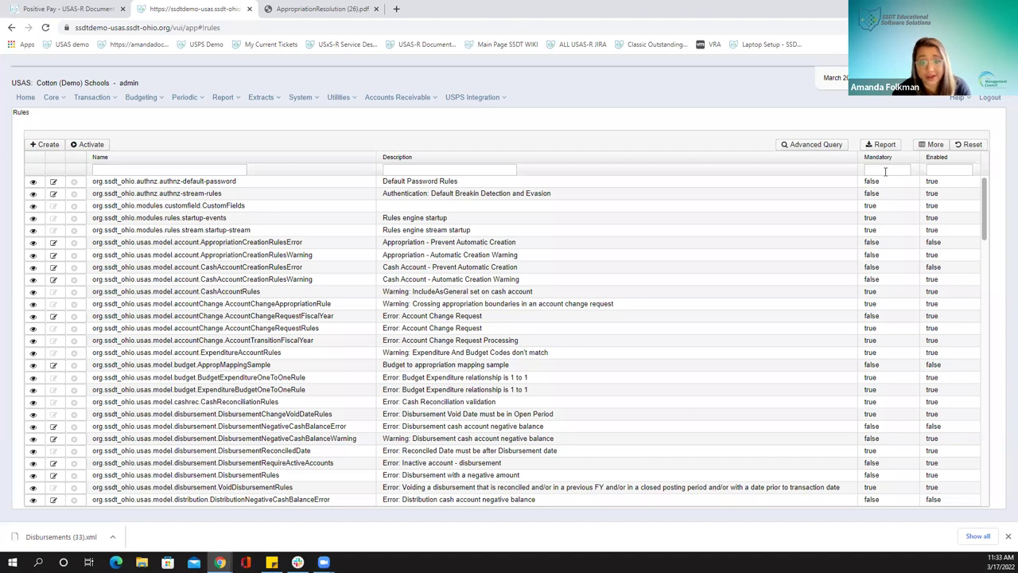
Filter the Mandatory column to 'f' and review the DisbursementRequireActiveAccounts rule's details
left_click(885, 171)
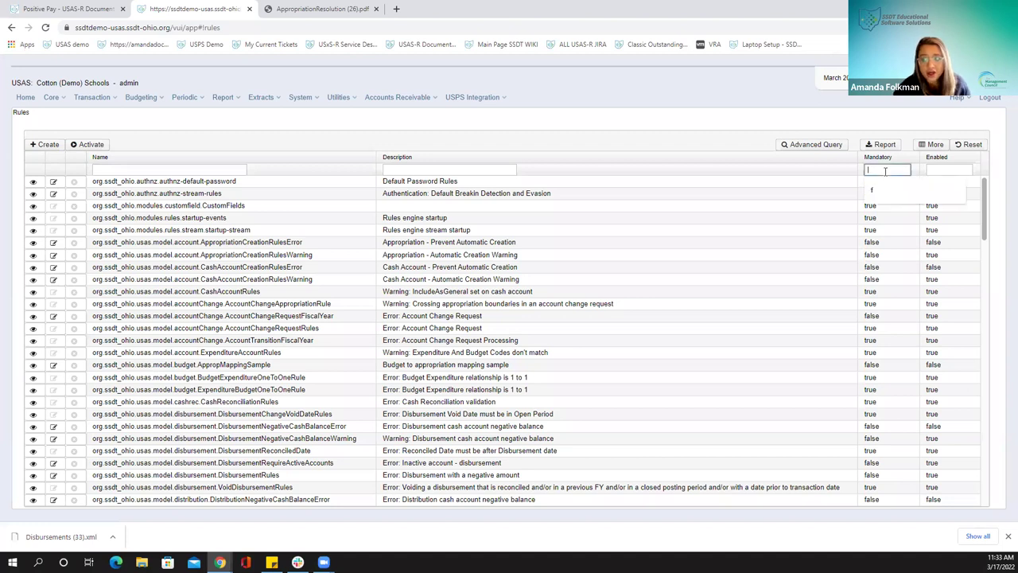
type("t")
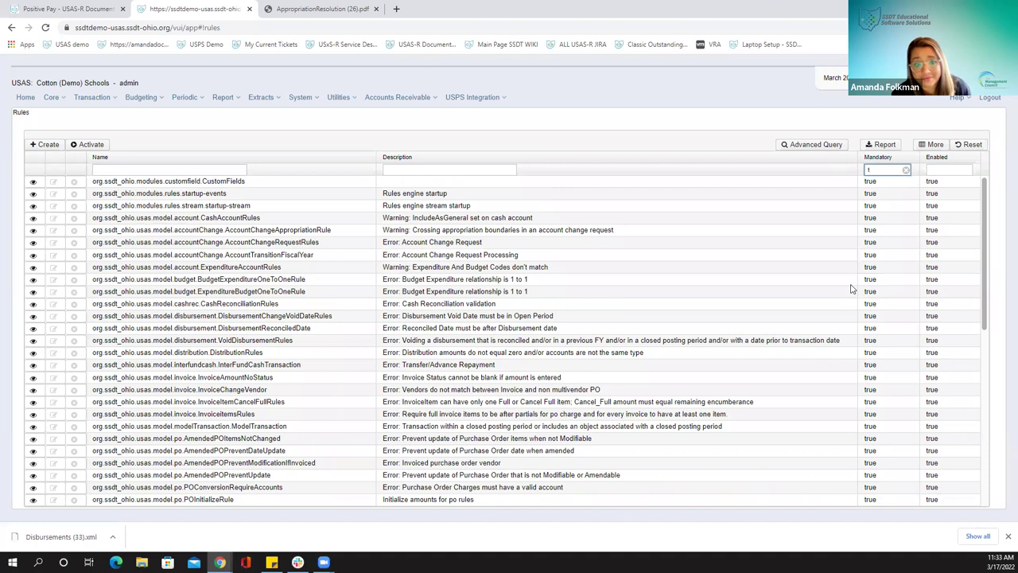
left_click(906, 170)
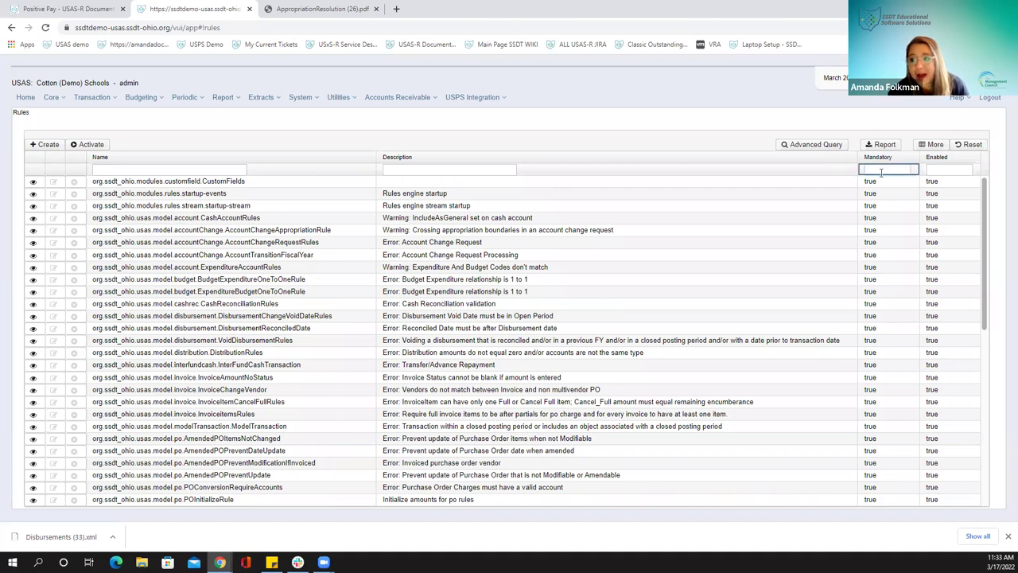
left_click(881, 171)
type("f")
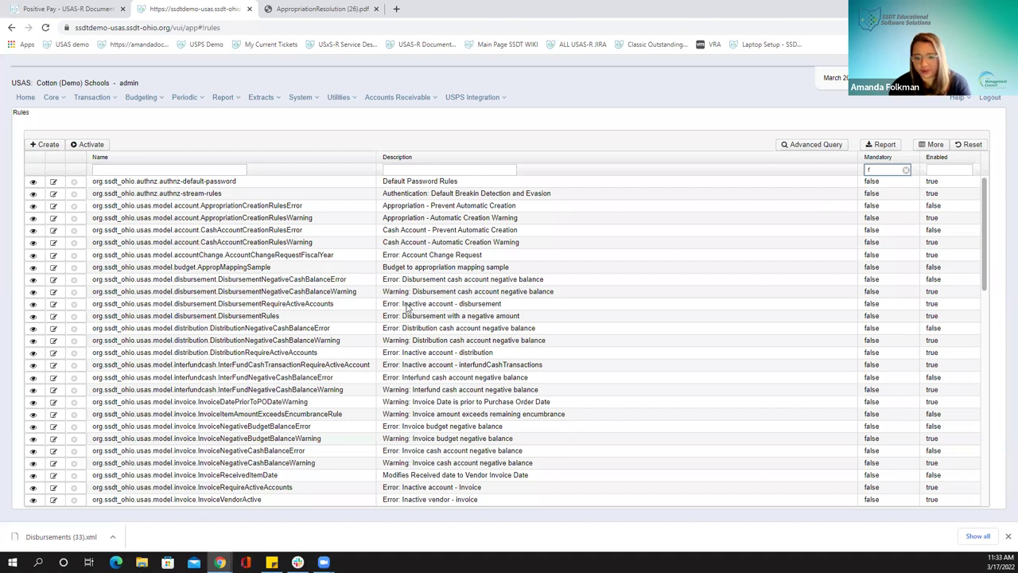
left_click(410, 308)
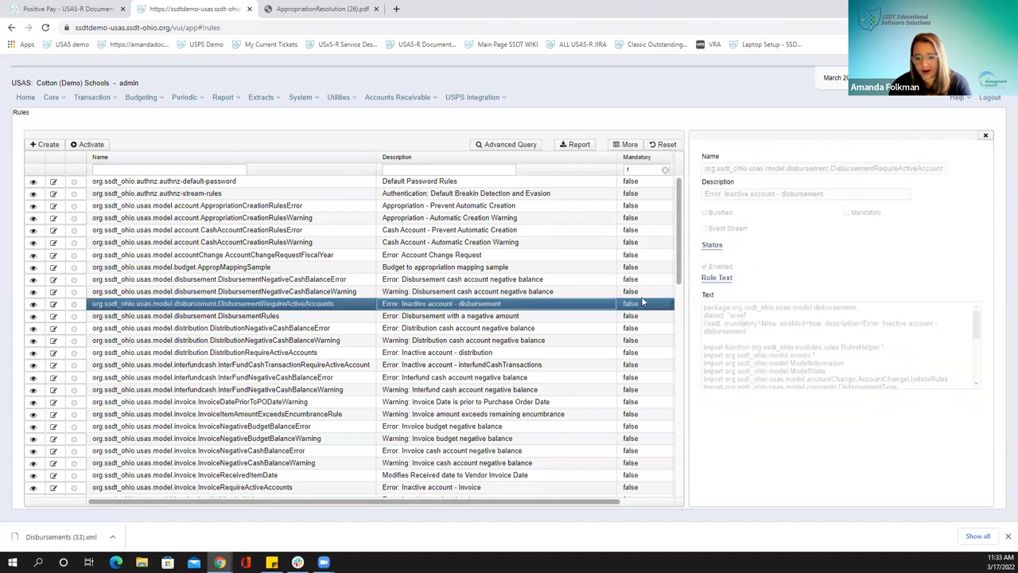
left_click(985, 136)
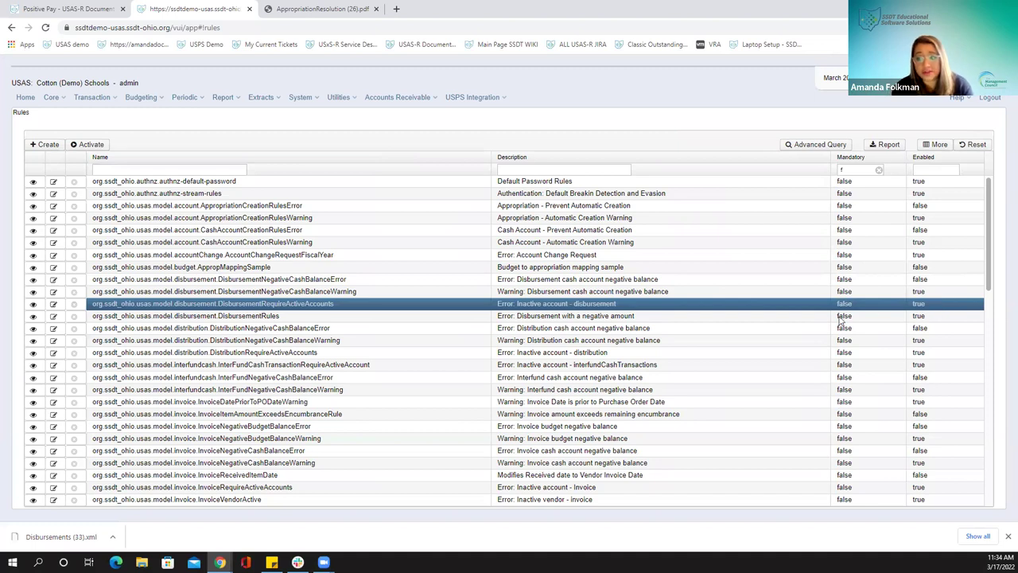
Uncheck Enabled on DisbursementRequireActiveAccounts without saving, then begin a new rule set
left_click(53, 304)
left_click(26, 220)
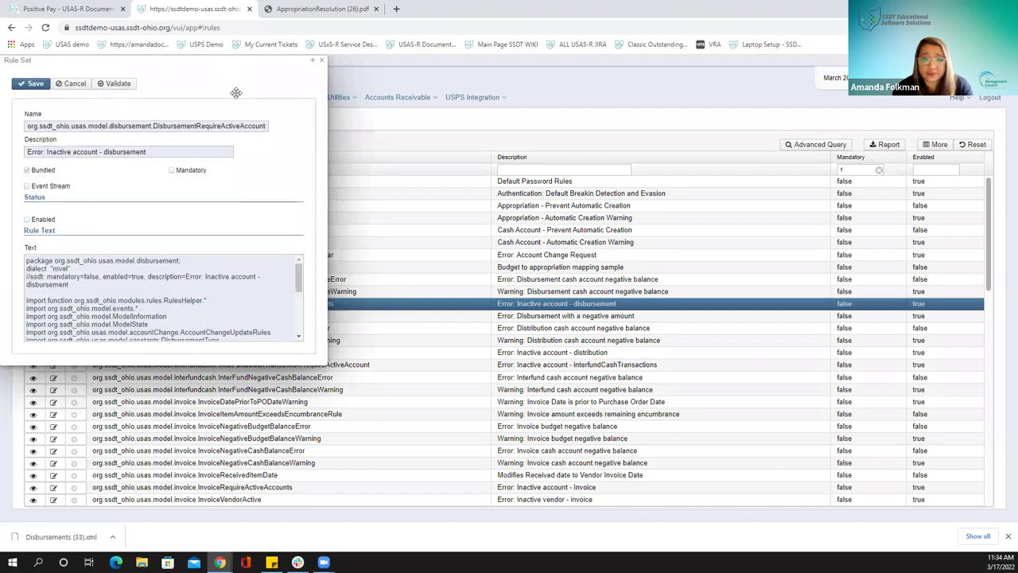
left_click_drag(302, 59, 344, 152)
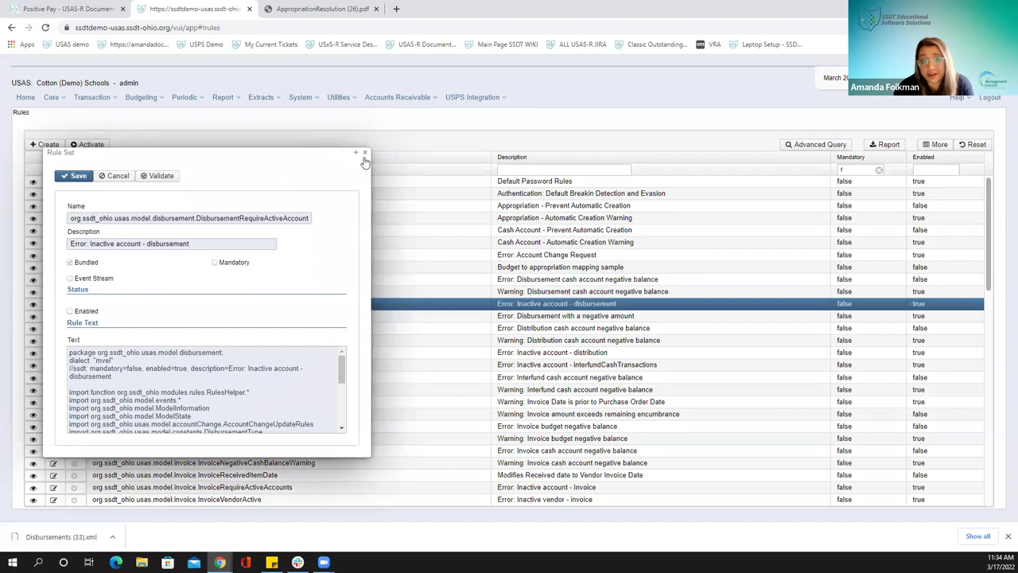
left_click(365, 152)
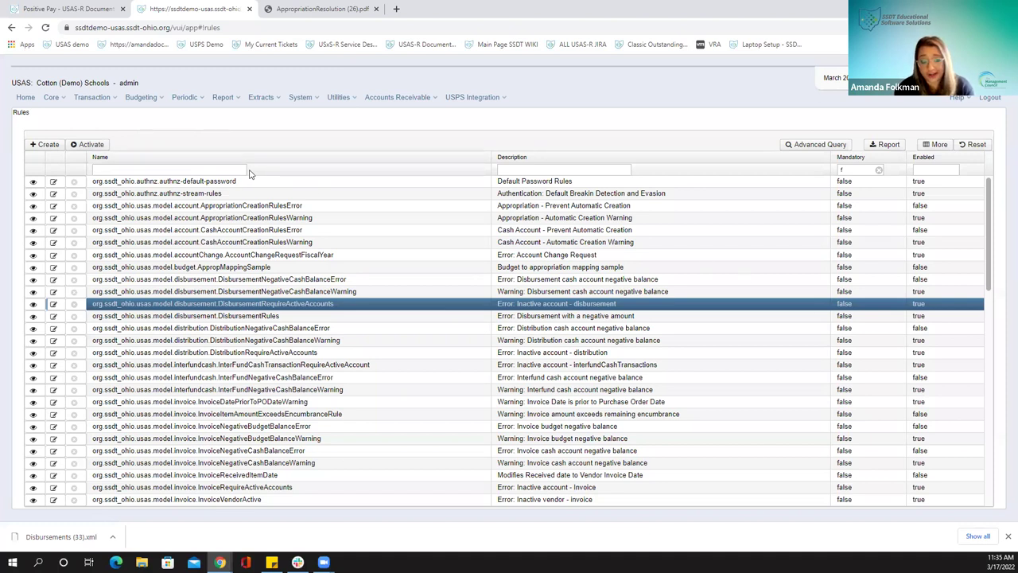
left_click(32, 146)
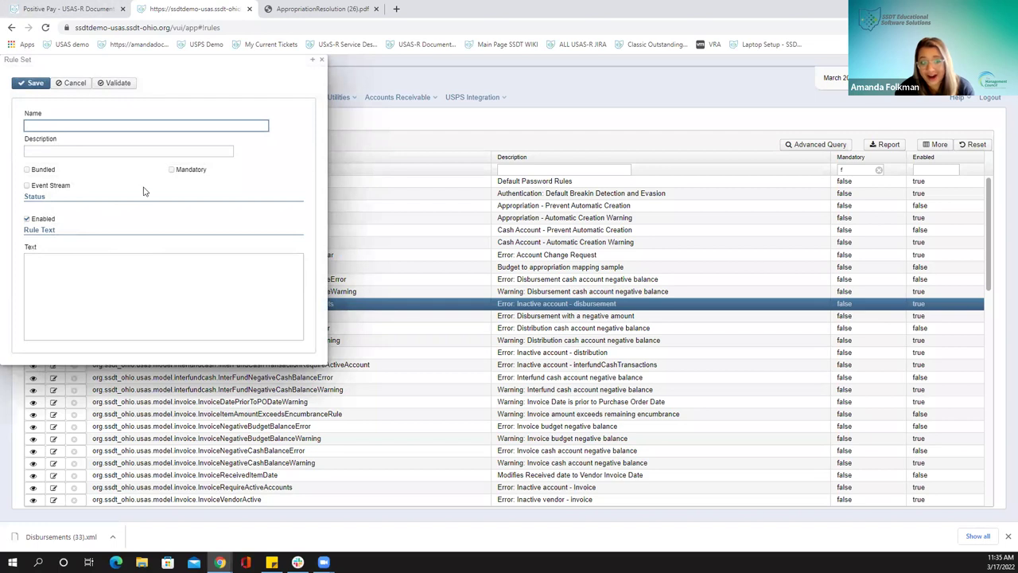
In the USAS-R Documentation wiki, go from Home through the System section to the Rules page
left_click(49, 9)
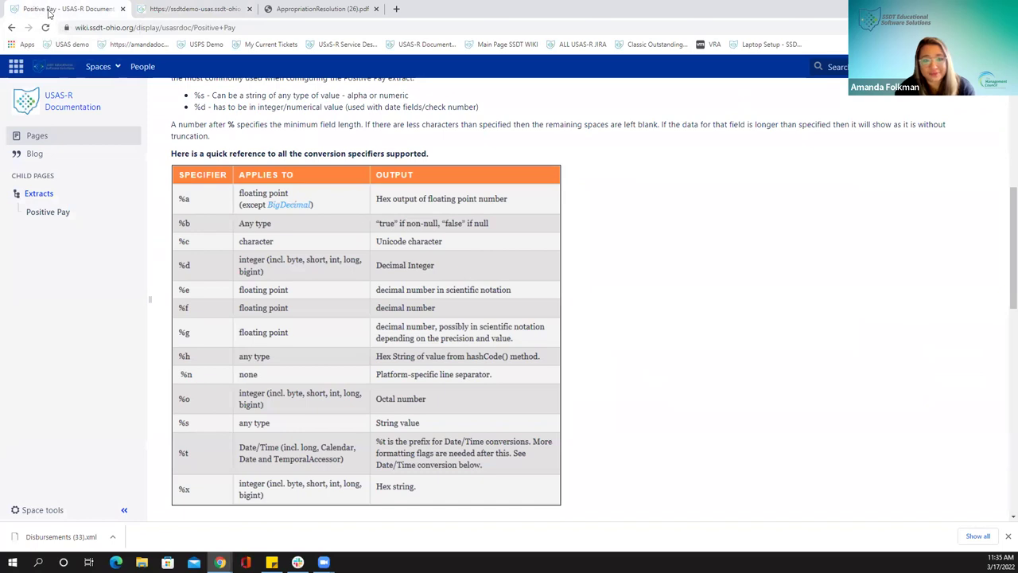
left_click(82, 113)
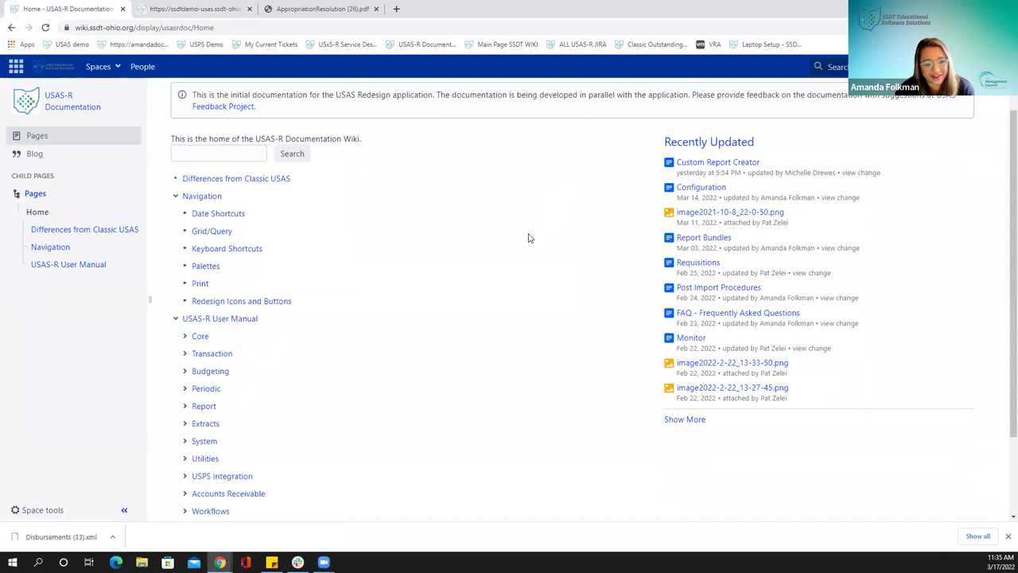
scroll(528, 238, "down", 2)
left_click(185, 350)
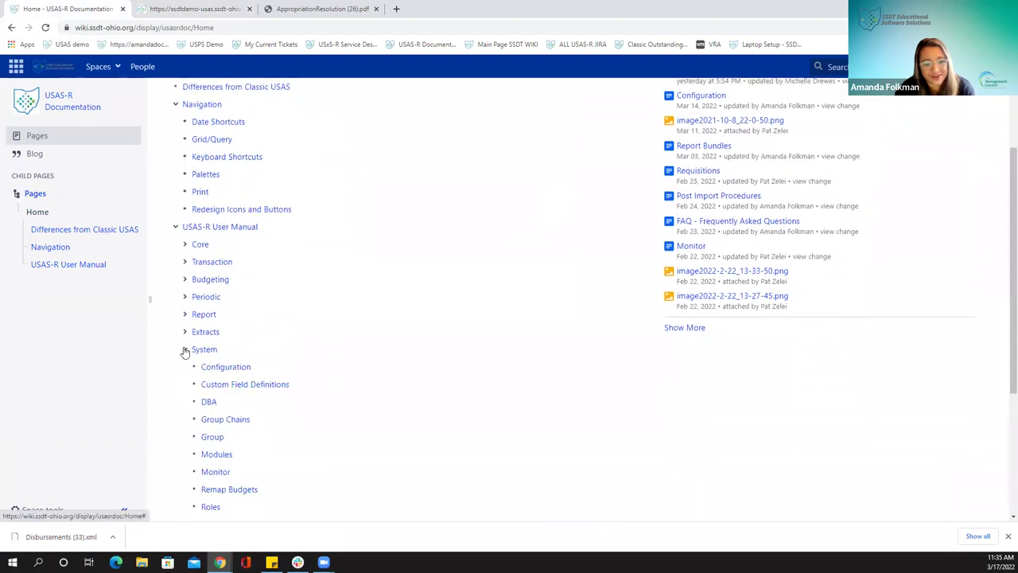
scroll(213, 506, "down", 1)
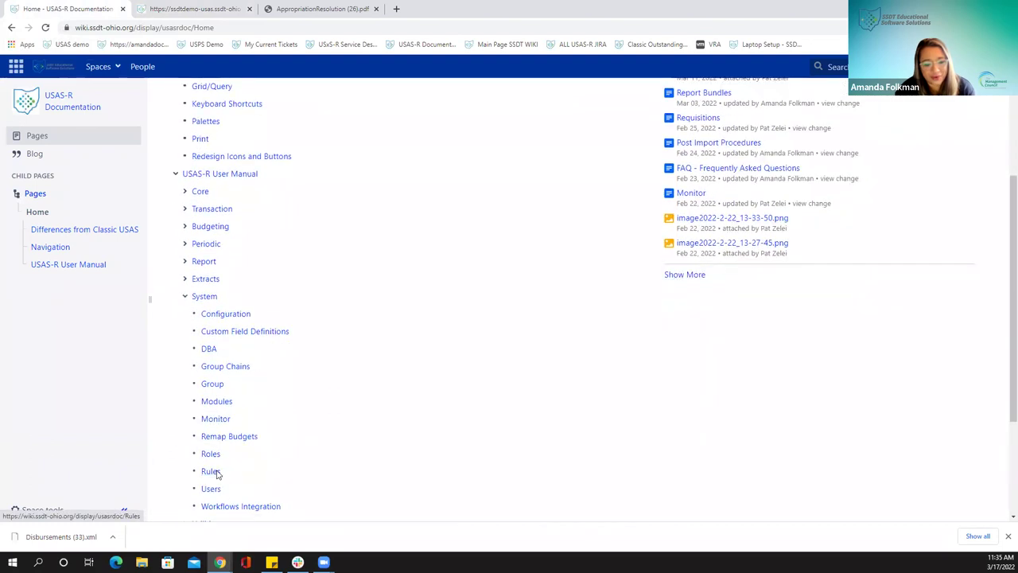
left_click(211, 471)
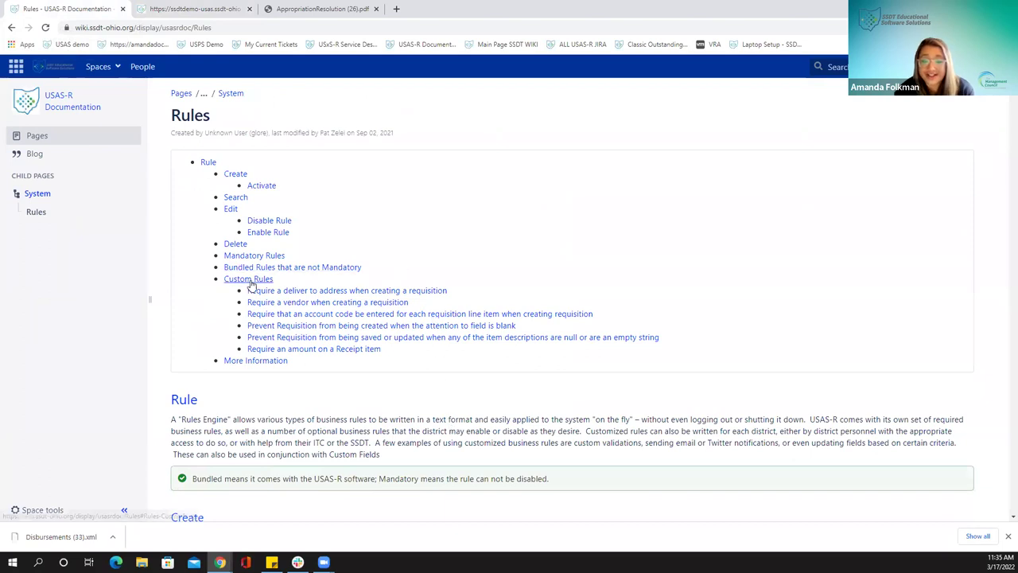
In the Custom Rules section, select the sample code requiring a delivery address on requisitions
left_click(249, 282)
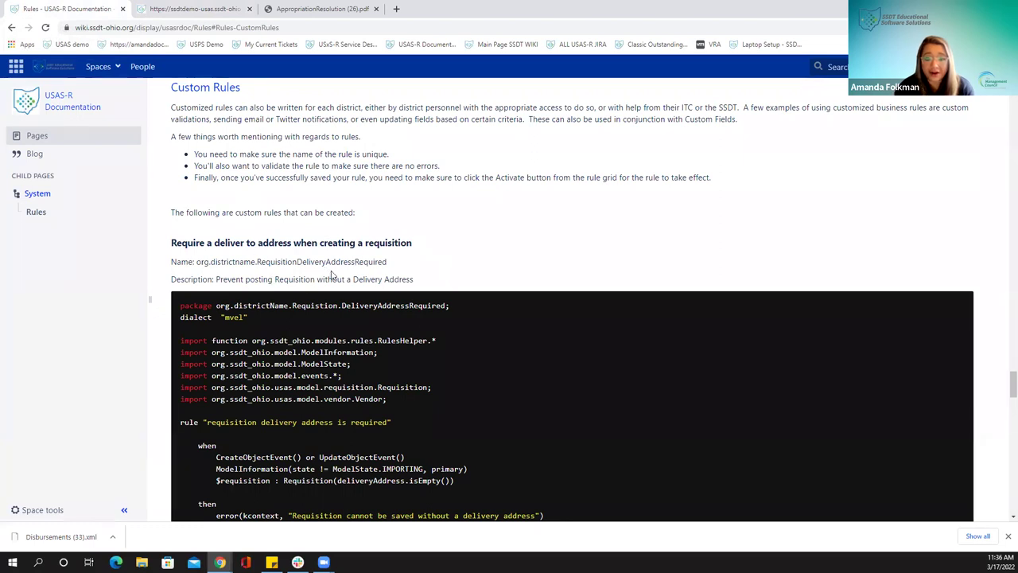
scroll(310, 291, "down", 1)
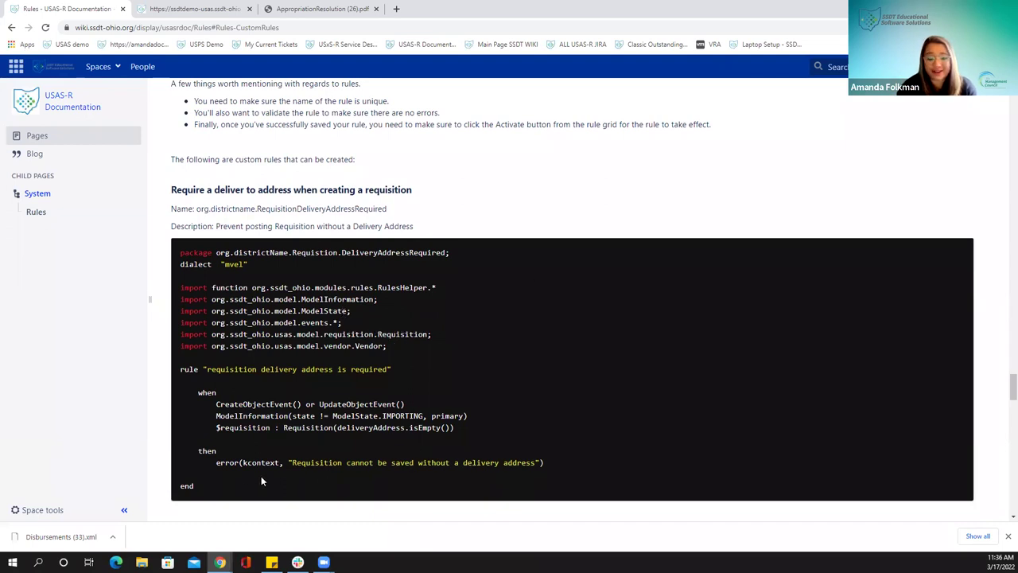
double_click(217, 486)
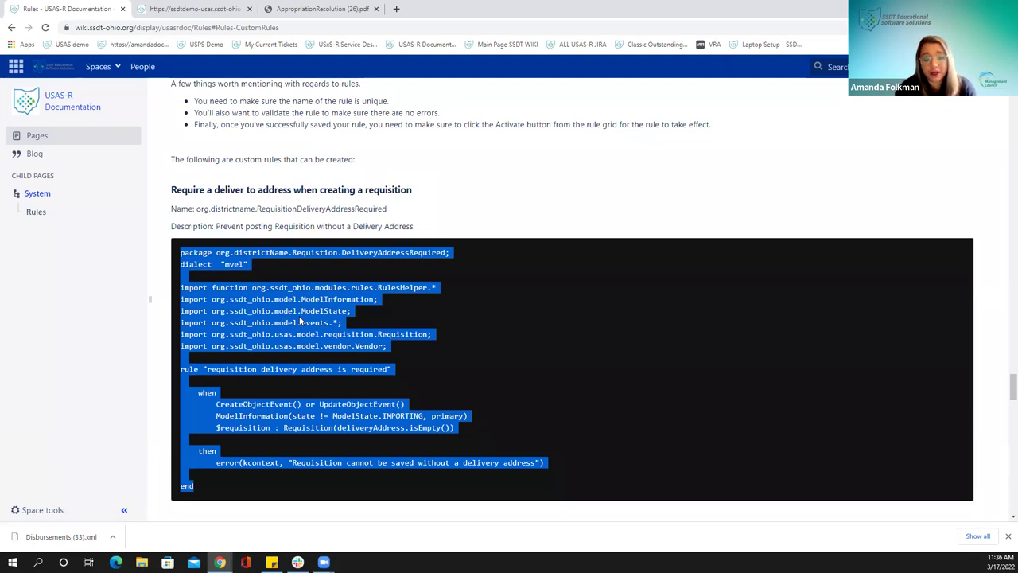
Copy the delivery-address rule code from the wiki into the new rule's text
right_click(260, 320)
left_click(287, 328)
left_click(159, 14)
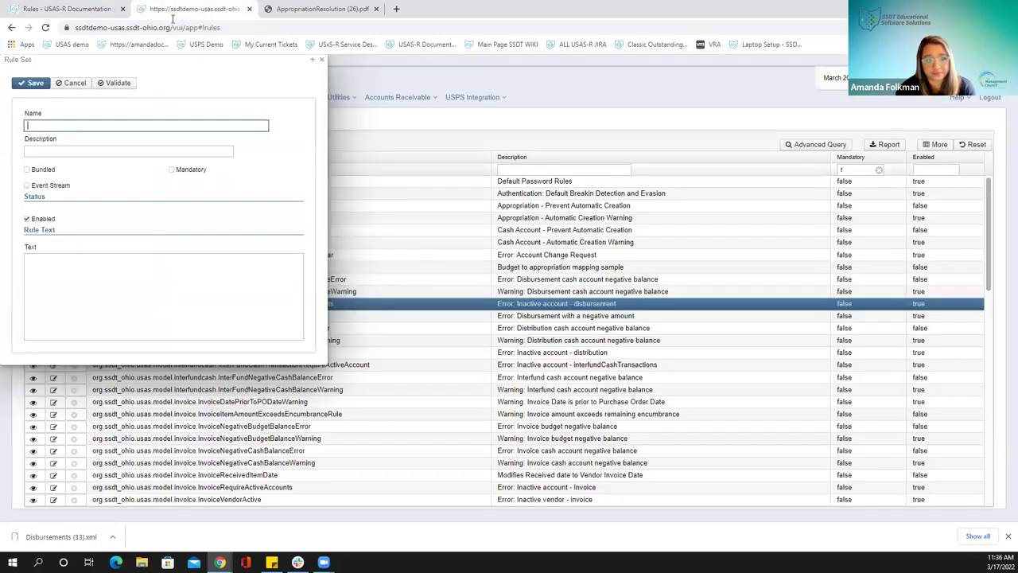
left_click(42, 259)
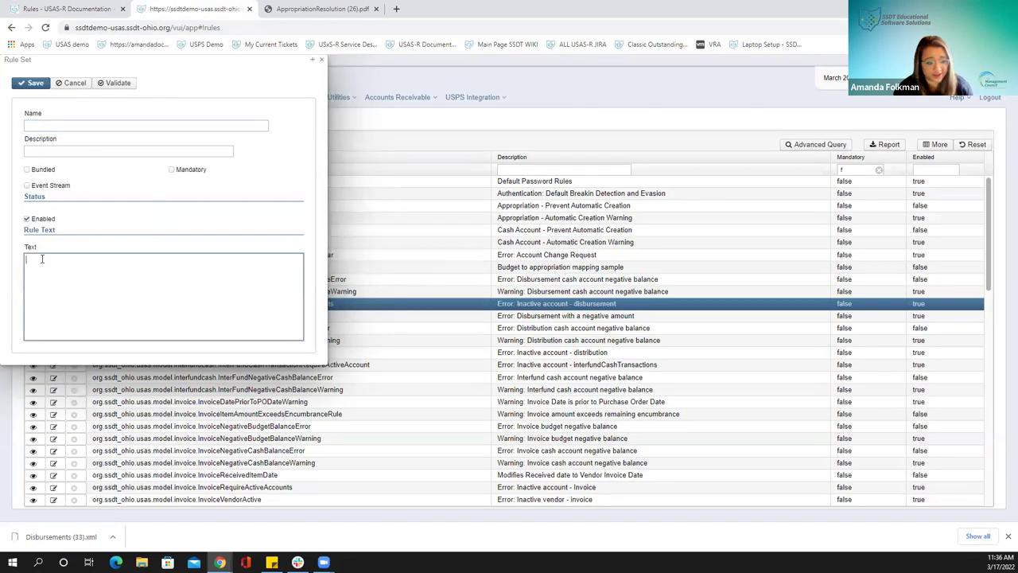
key("ctrl+v")
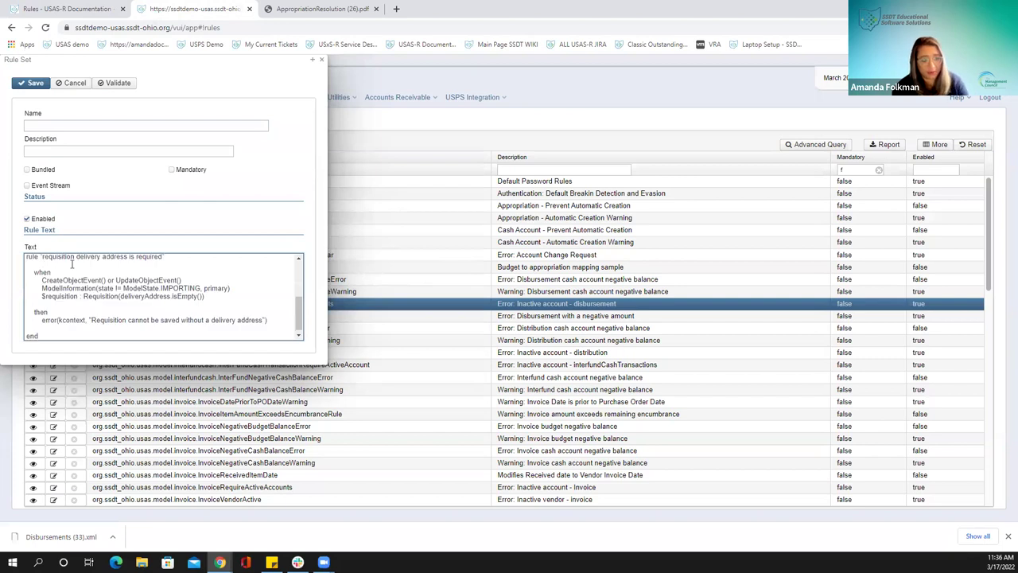
Copy the rule name org.districtname.RequisitionDeliveryAddressRequired from the wiki into the Name field
left_click(67, 9)
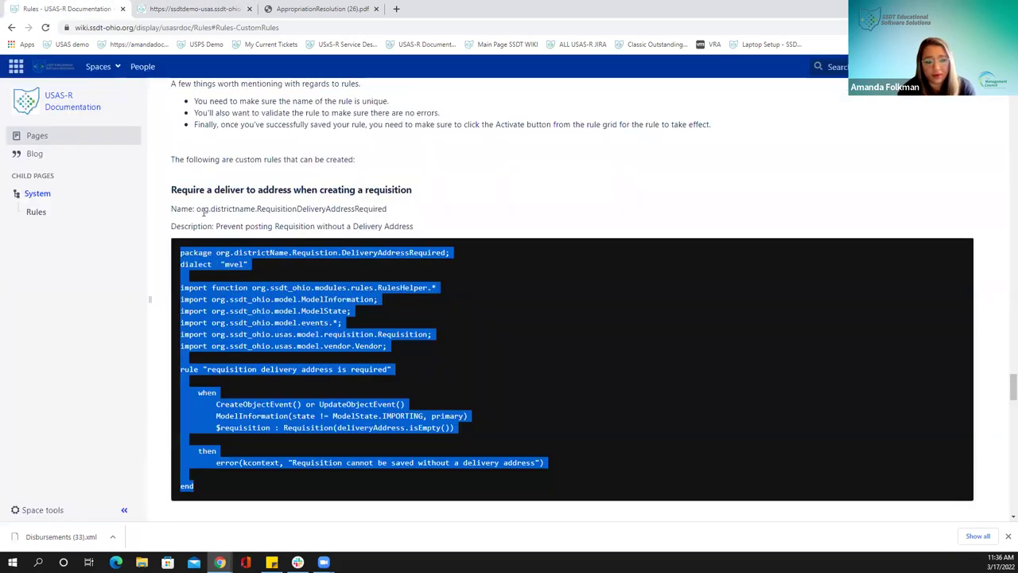
left_click_drag(197, 208, 388, 209)
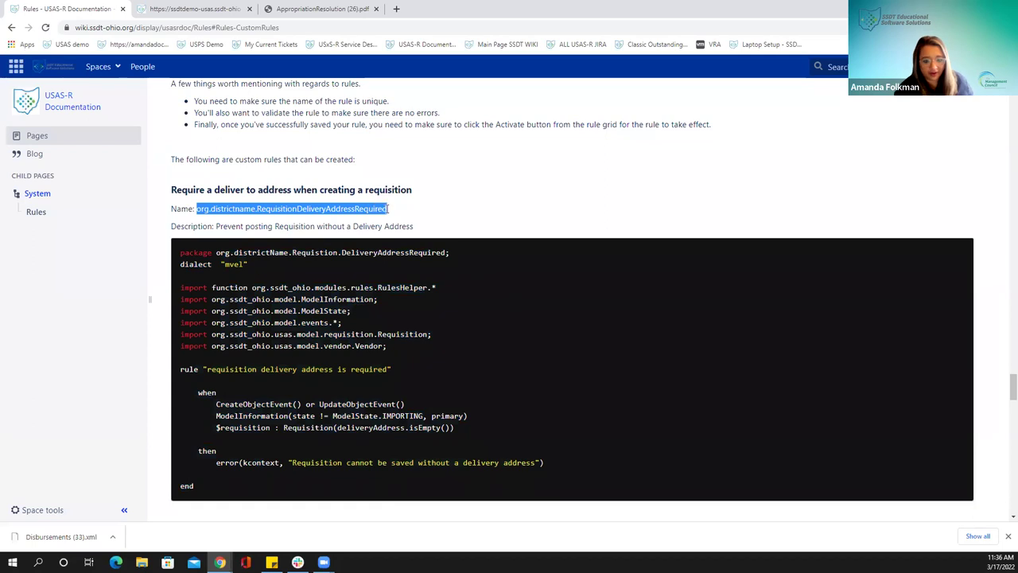
key("ctrl+c")
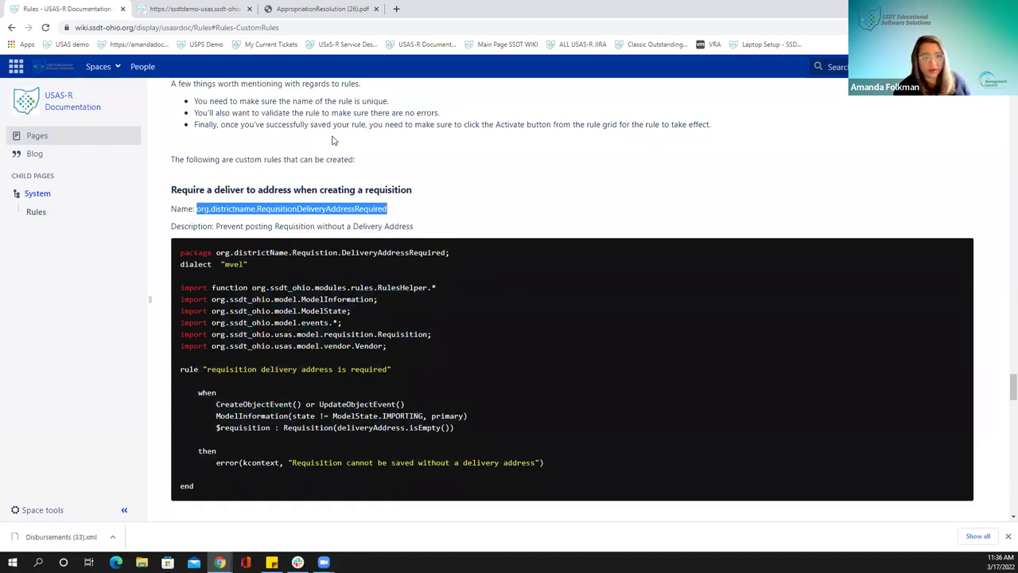
left_click(195, 9)
key("ctrl+v")
Paste the description 'Prevent posting Requisition without a Delivery Address' into the rule's Description
left_click(65, 9)
left_click_drag(216, 226, 417, 234)
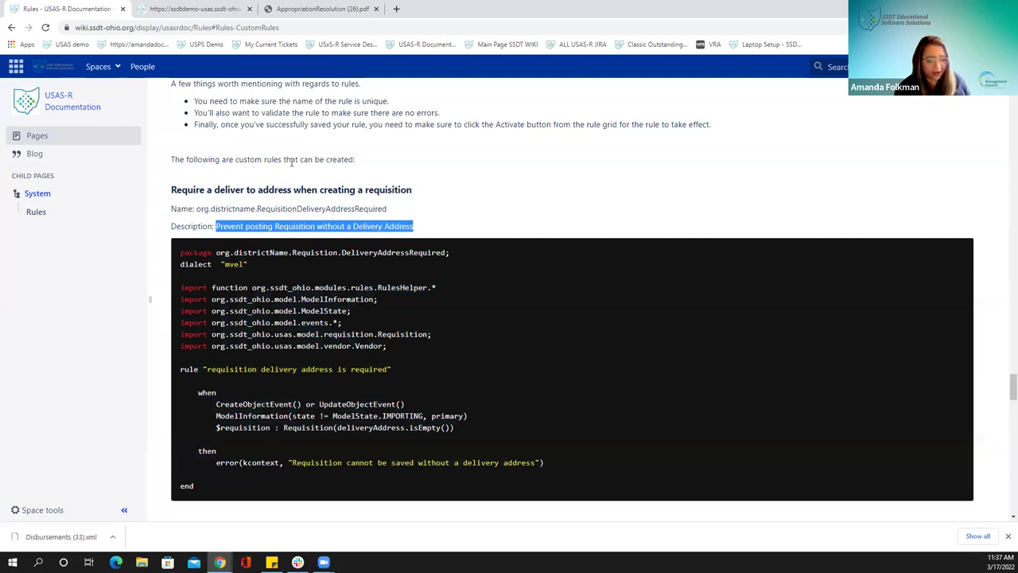
left_click(159, 9)
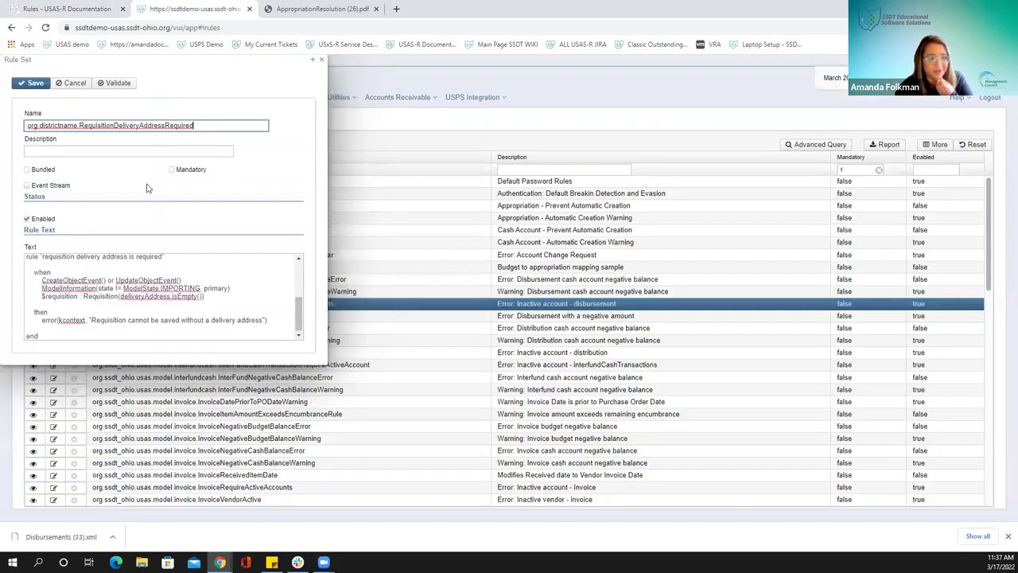
left_click(137, 151)
key("ctrl+v")
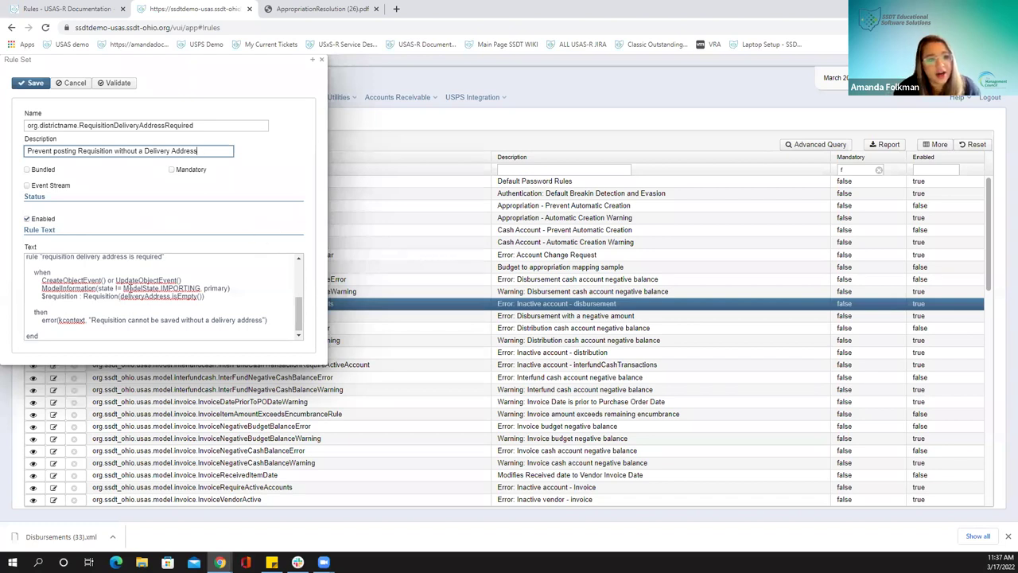
Validate the rule, dismiss the successful compile message, and save it
left_click(25, 218)
left_click(116, 82)
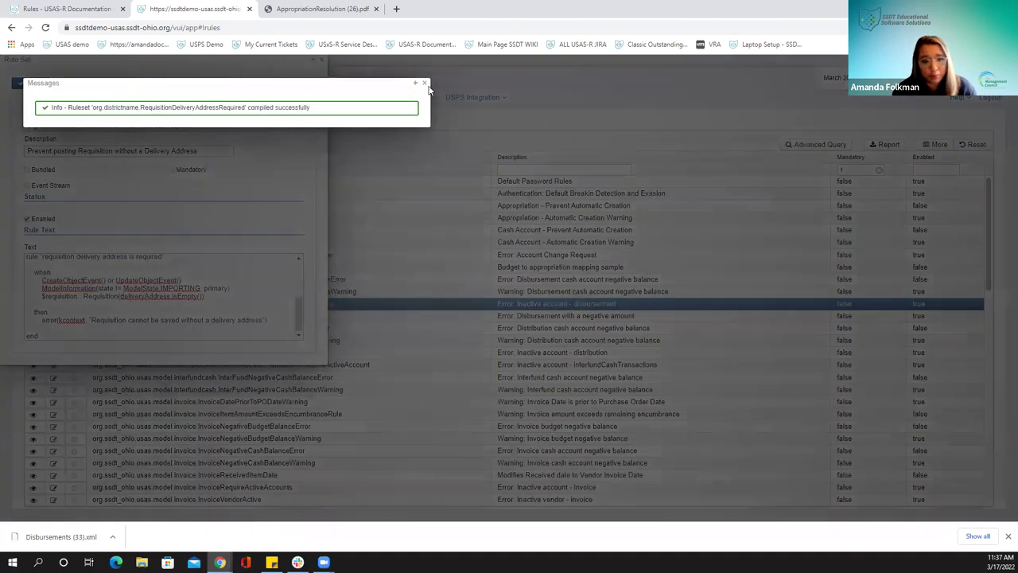
left_click(427, 85)
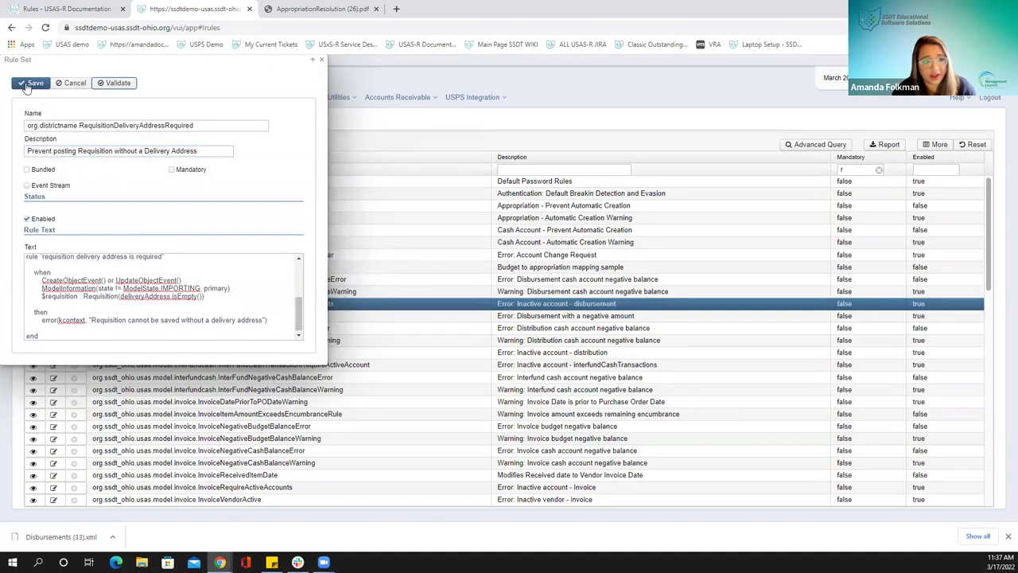
left_click(25, 84)
left_click_drag(193, 84, 441, 179)
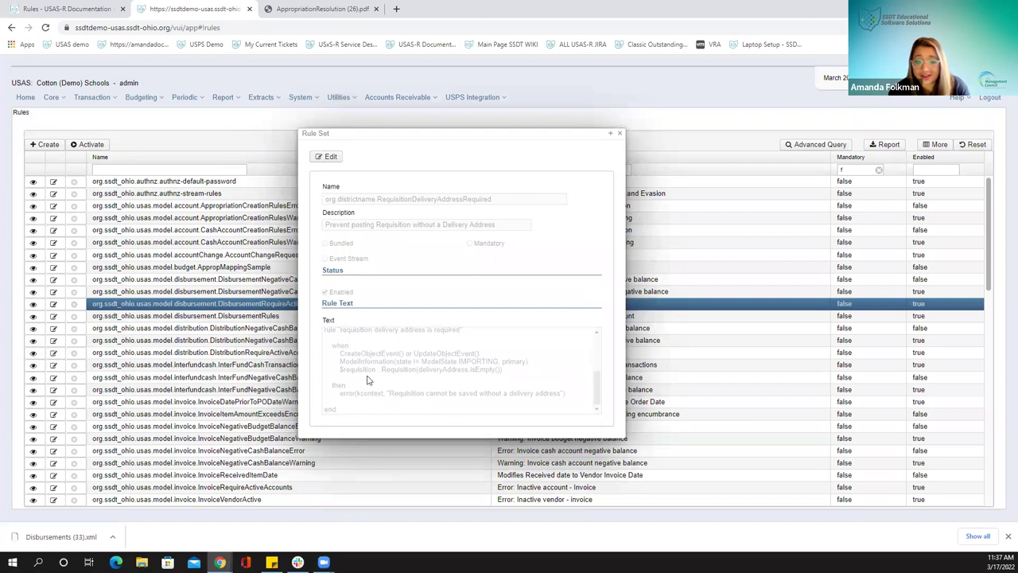
Close the saved delivery-address rule's Rule Set form to return to the non-mandatory Rules list
left_click(49, 9)
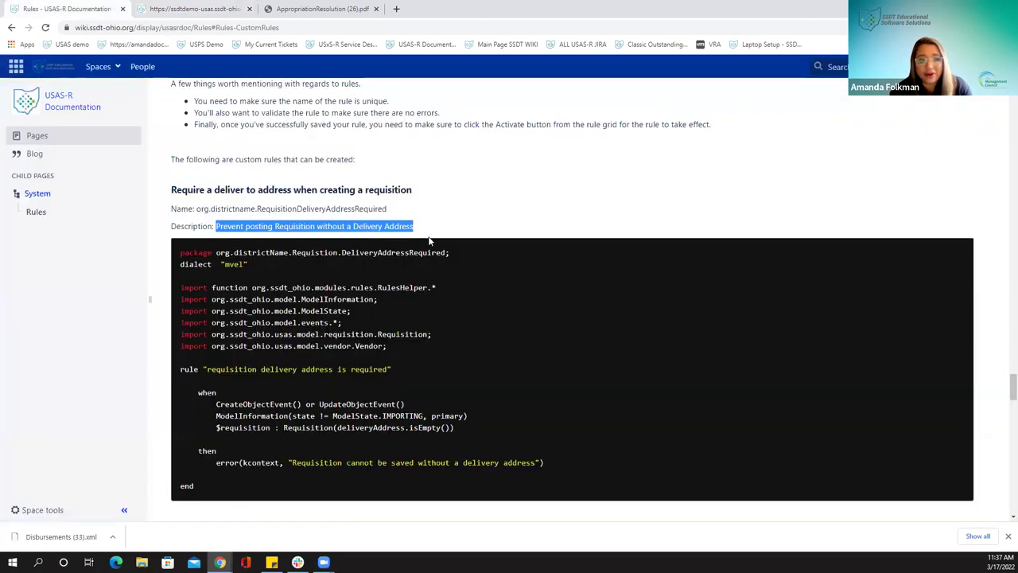
scroll(429, 236, "down", 5)
scroll(432, 234, "down", 3)
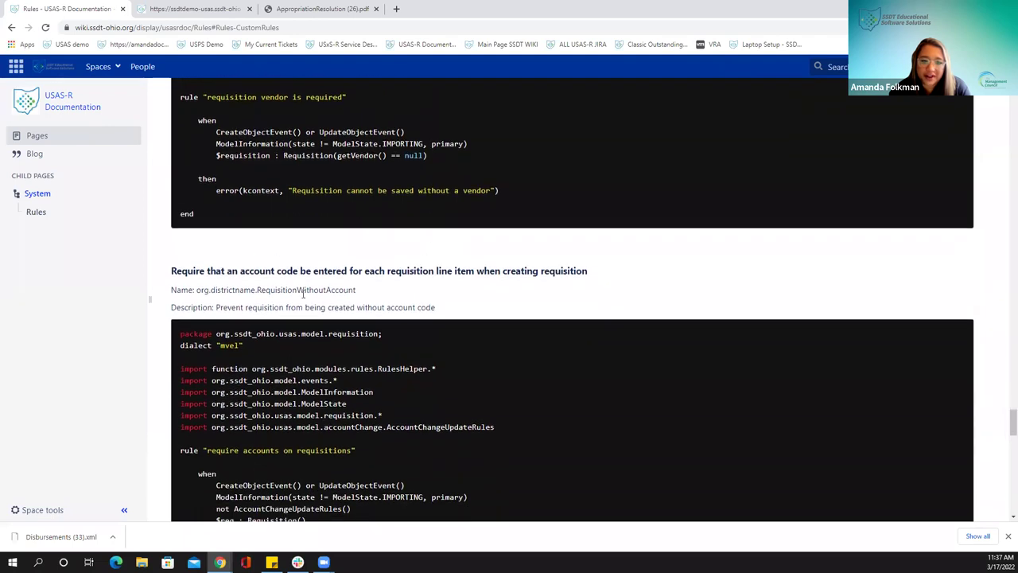
left_click(185, 18)
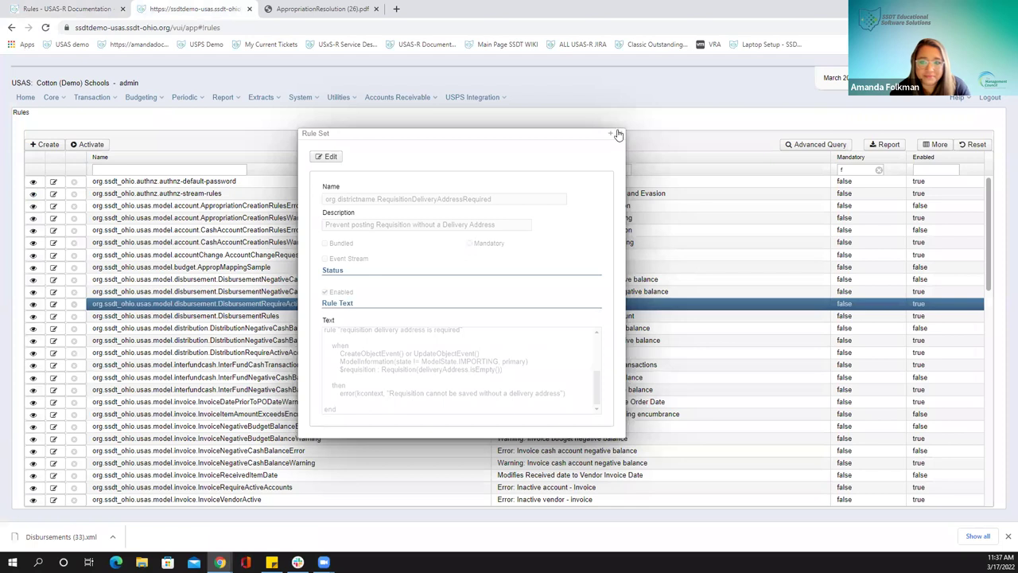
left_click(620, 136)
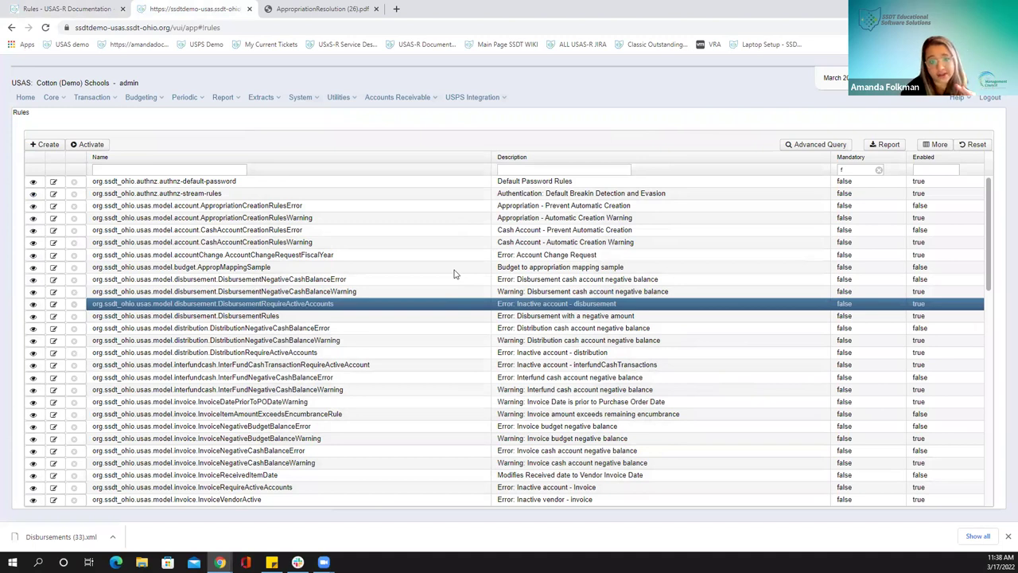
Filter the Rules grid by name with %userbasedbalance%
scroll(452, 274, "down", 6)
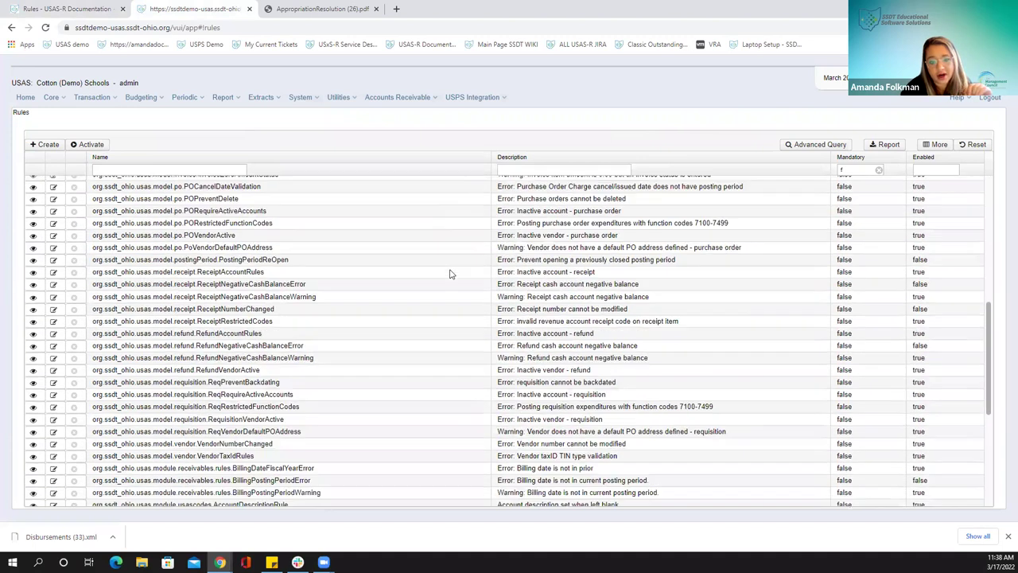
left_click(218, 170)
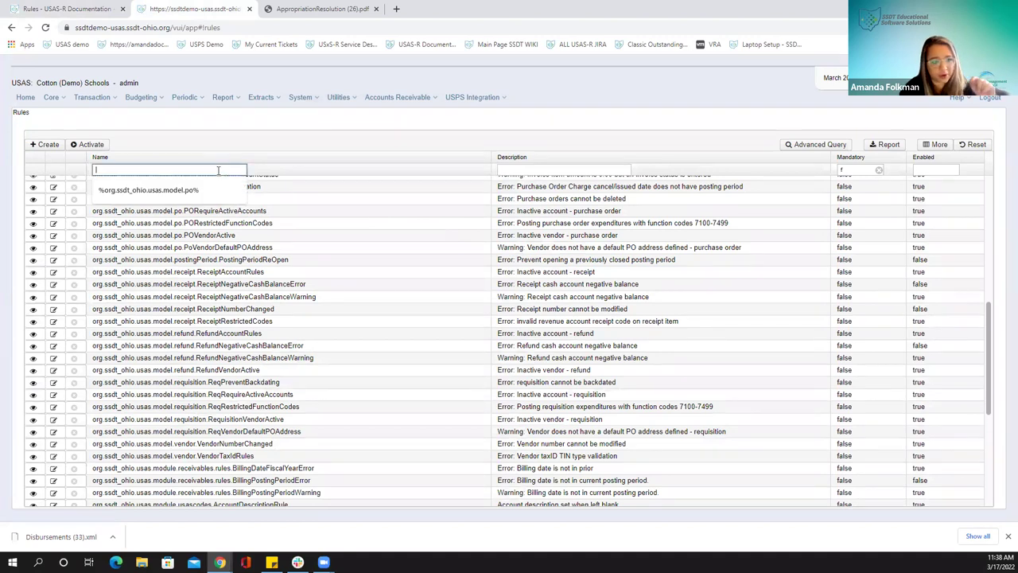
type("%user")
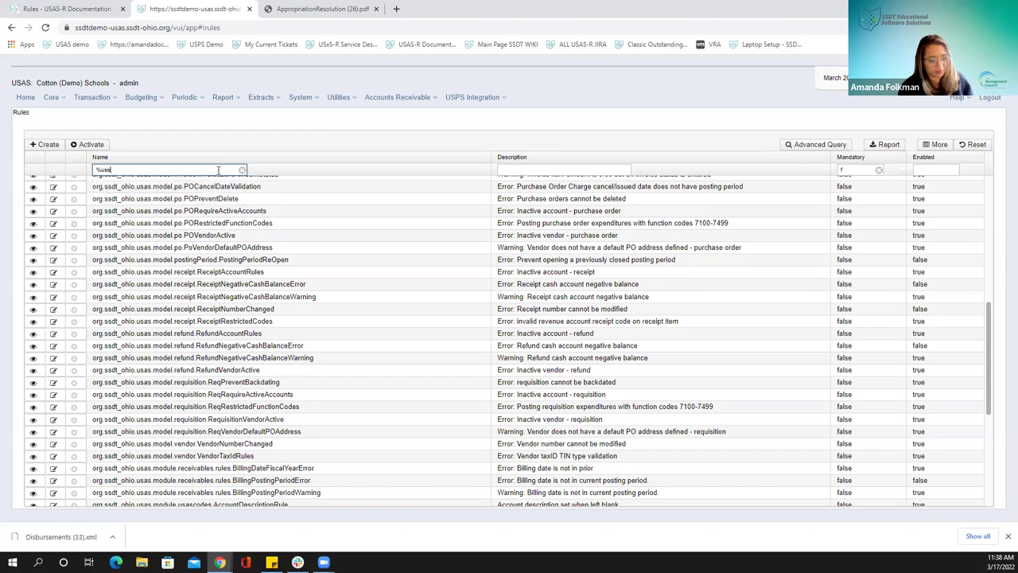
left_click(218, 170)
type("basedbalance")
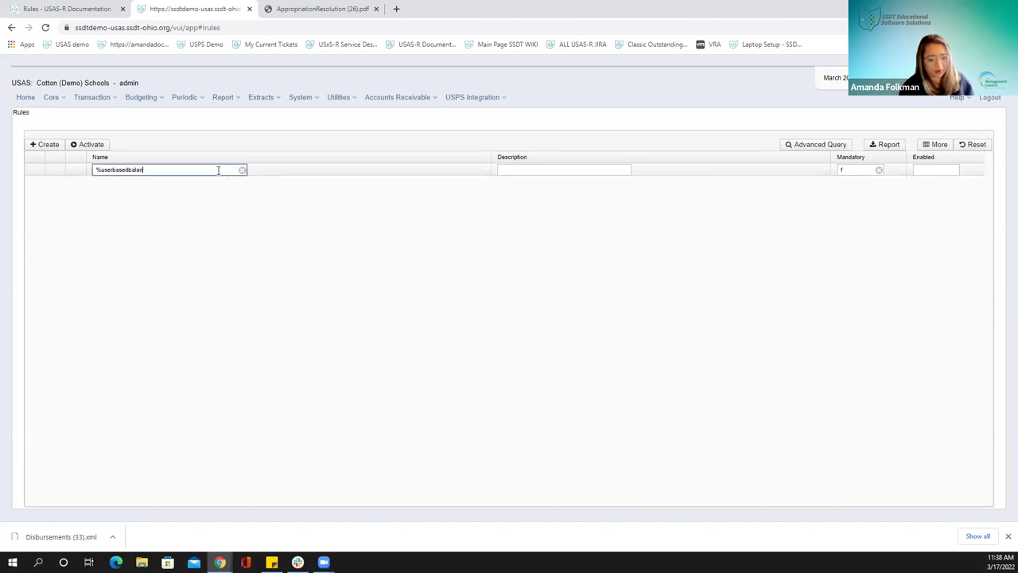
double_click(218, 170)
type("%")
key("Return")
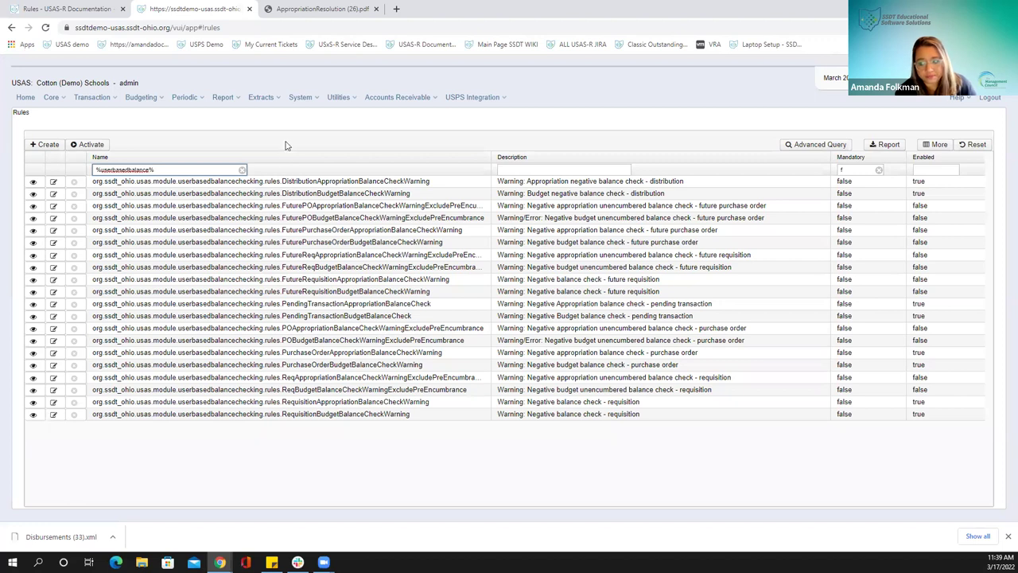
Open Users from the System menu and select the user listed below admin
left_click(329, 101)
mouse_move(302, 98)
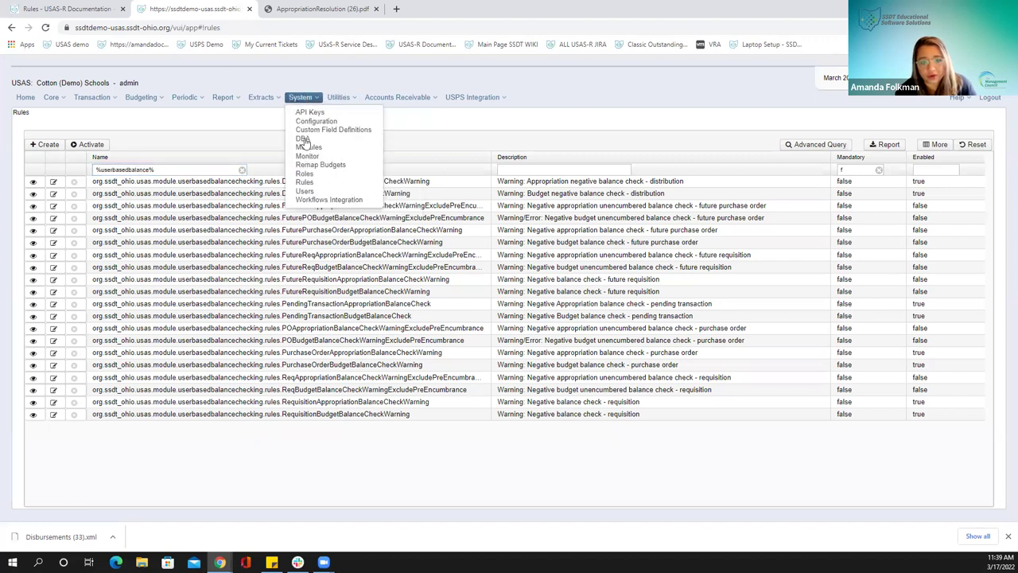
left_click(305, 192)
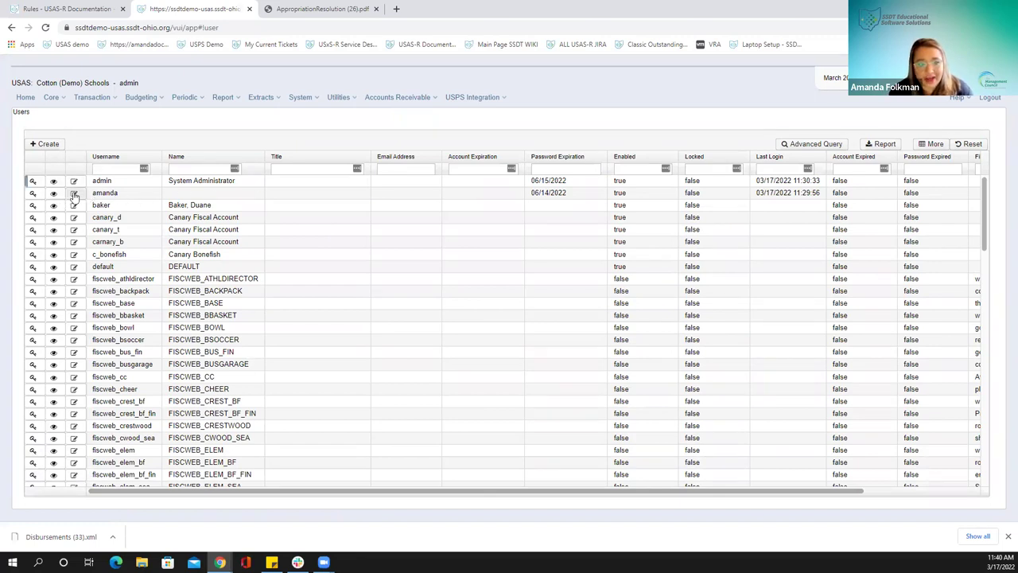
left_click(74, 194)
Open the second user's record in the User edit dialog and move it toward the centre
double_click(121, 191)
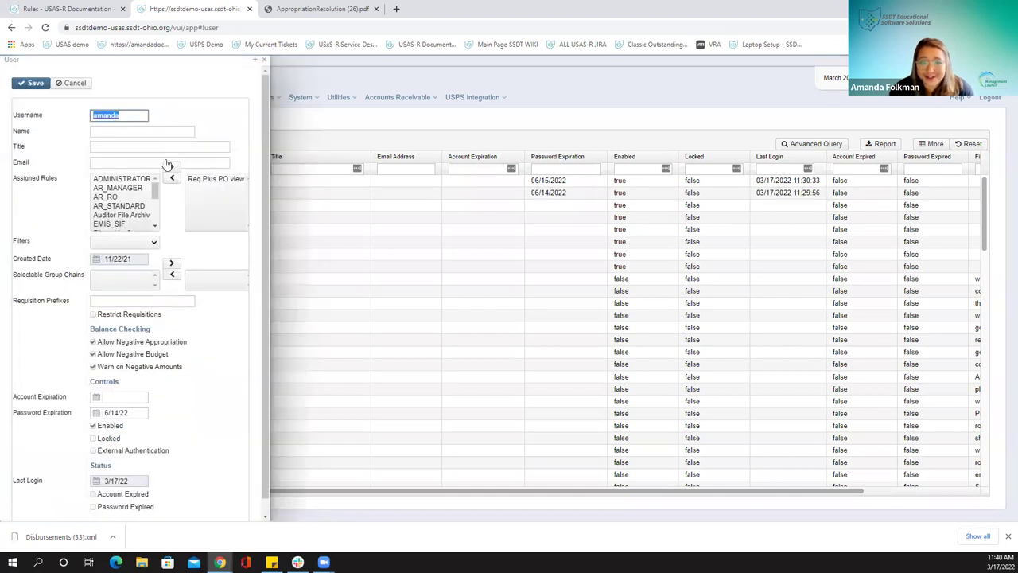
left_click_drag(167, 58, 708, 62)
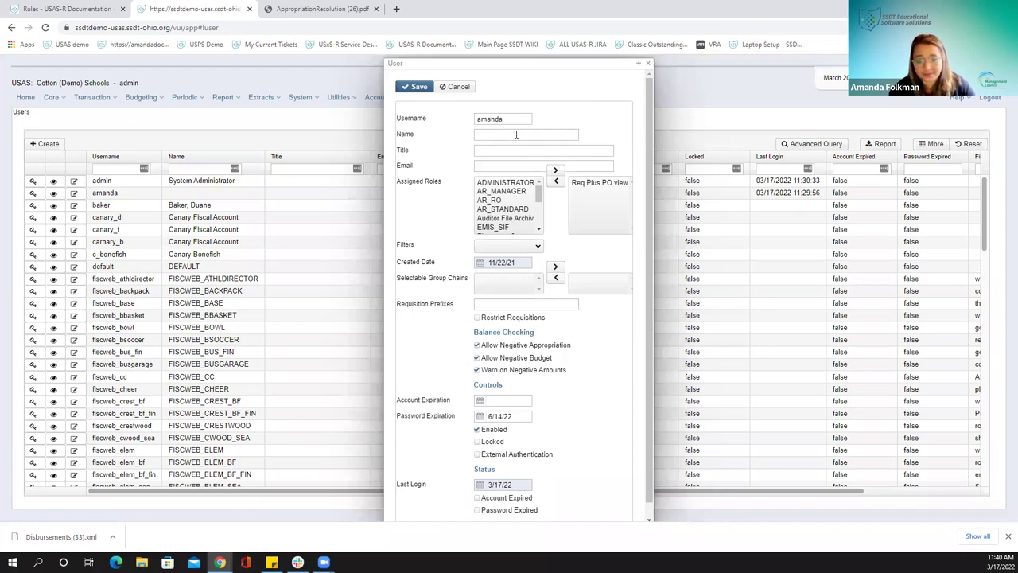
Enter the user's full name, title 'SSDT Support', and her autofilled e-mail address
left_click(520, 134)
key("Tab")
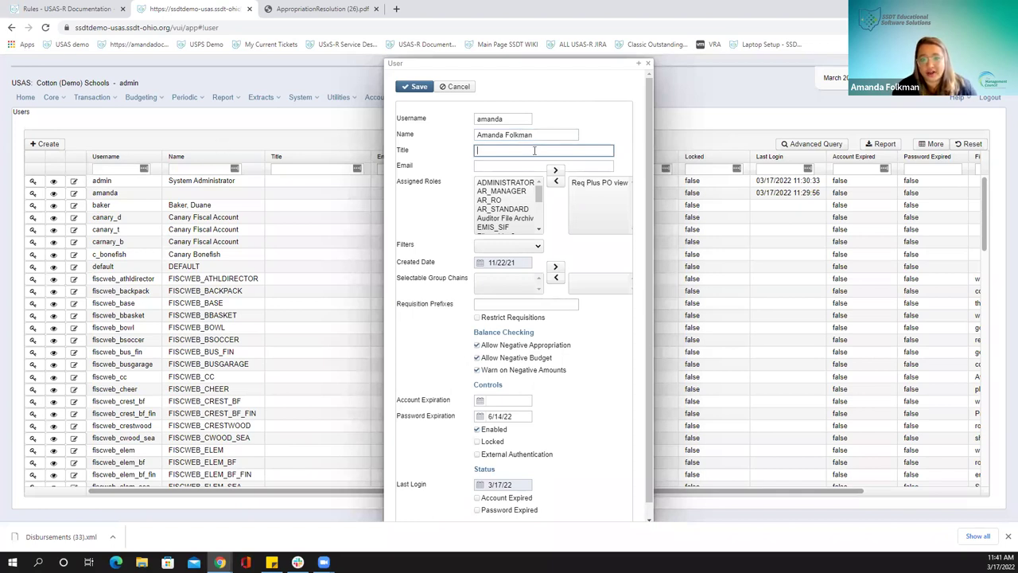
type("SSDT S")
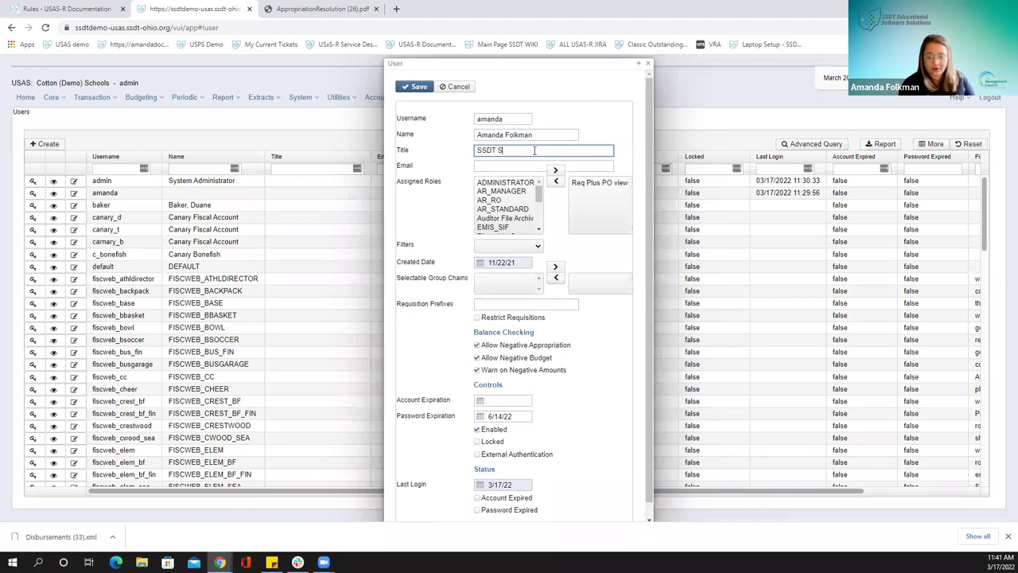
type("upport")
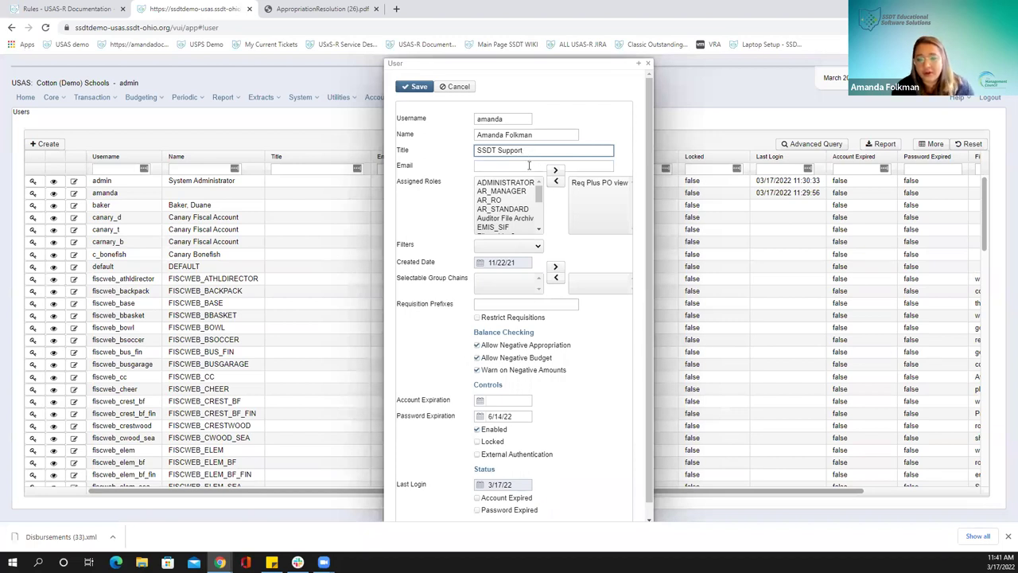
left_click(525, 165)
left_click(521, 189)
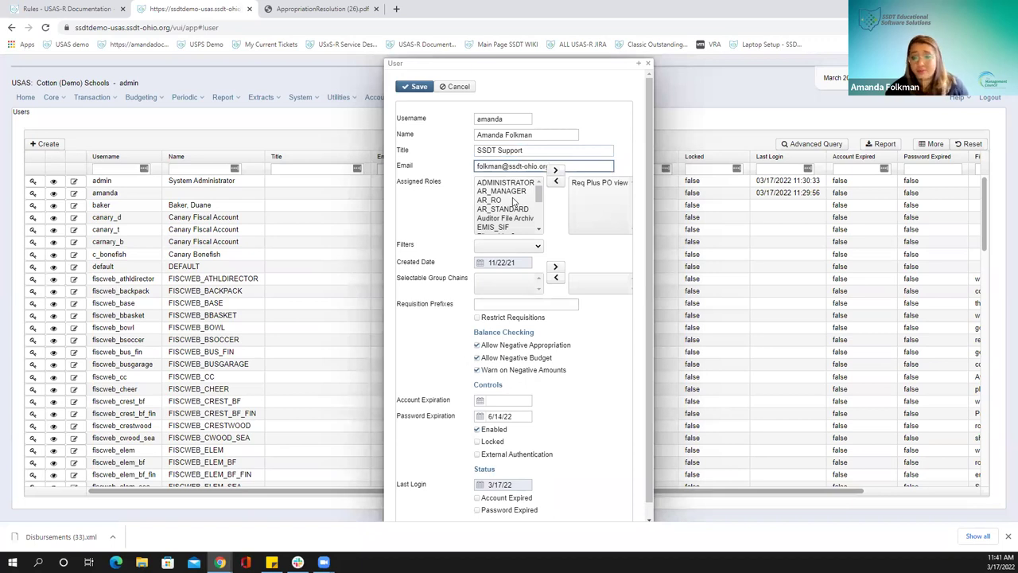
Move USAS_FILEARCH into the user's Assigned Roles next to Req Plus PO view
scroll(513, 203, "down", 3)
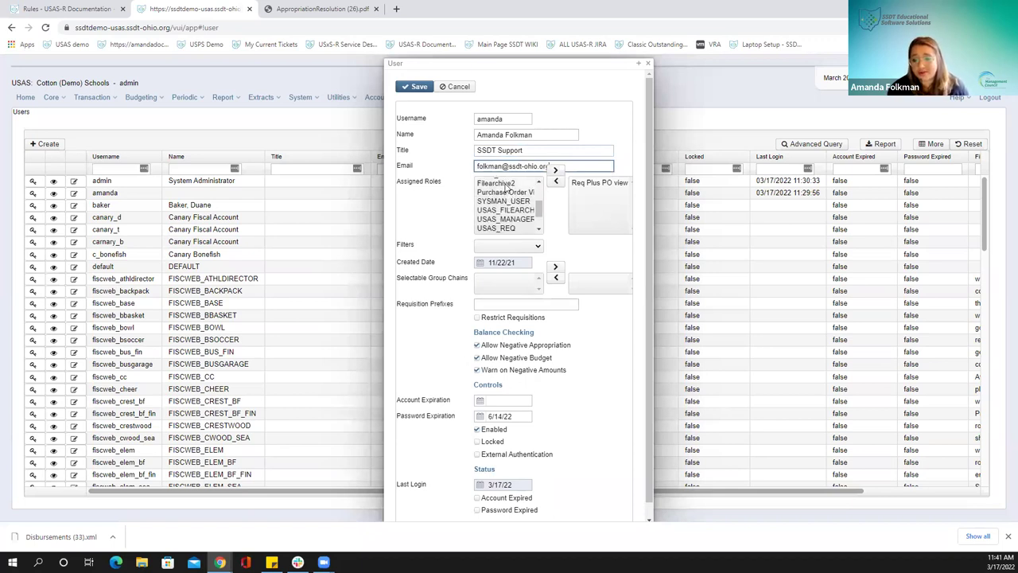
left_click(506, 184)
left_click(506, 210)
left_click(555, 169)
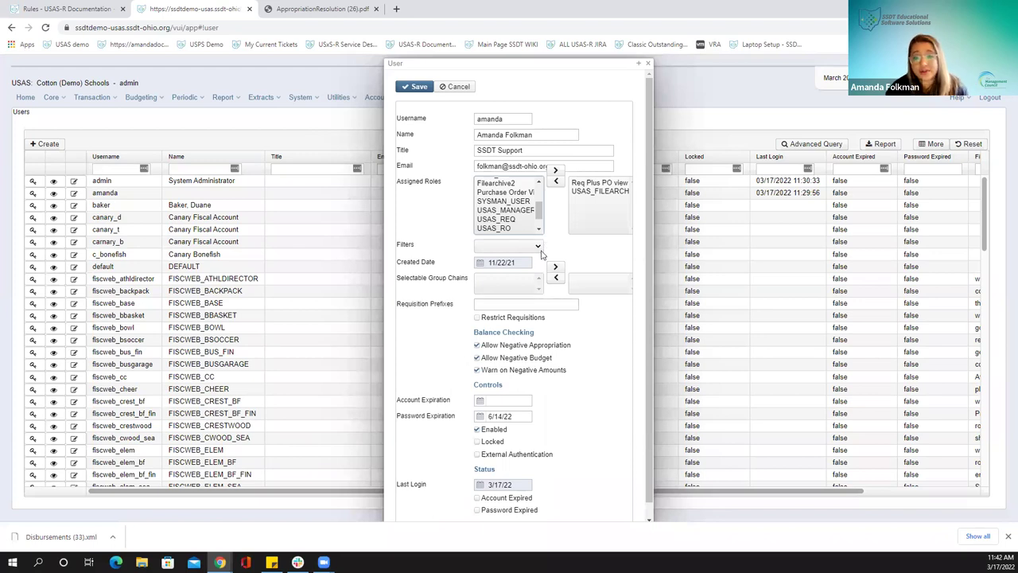
Choose Athletics in the user's Filters dropdown
left_click(531, 248)
left_click(531, 267)
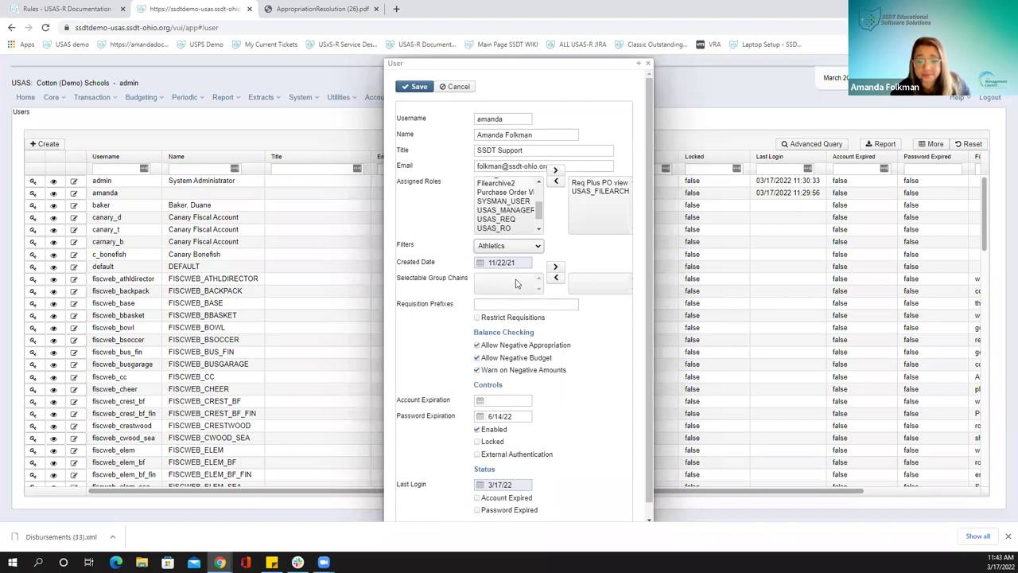
scroll(528, 283, "down", 1)
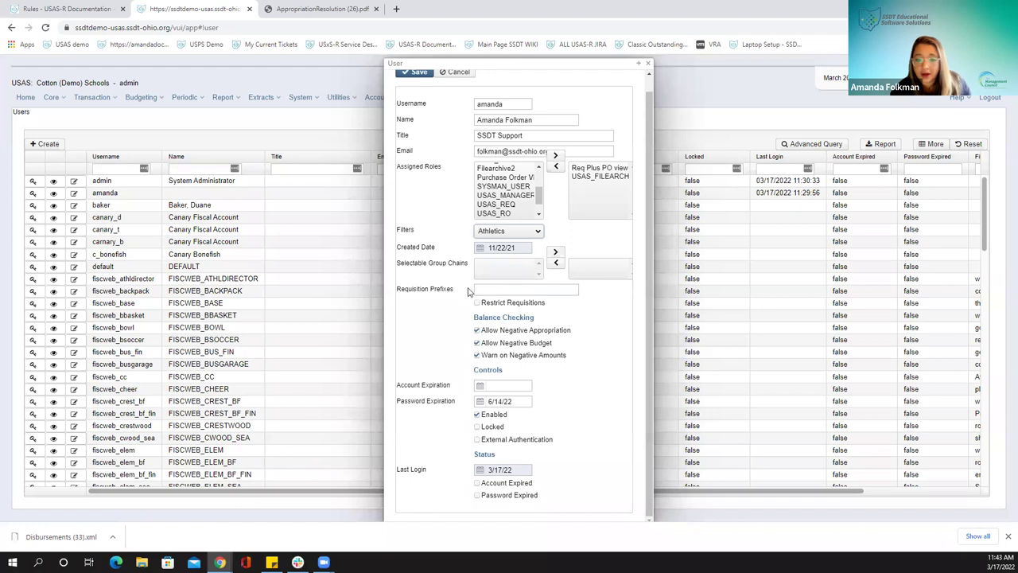
Enter ASF in the user's Requisition Prefixes field
mouse_move(477, 289)
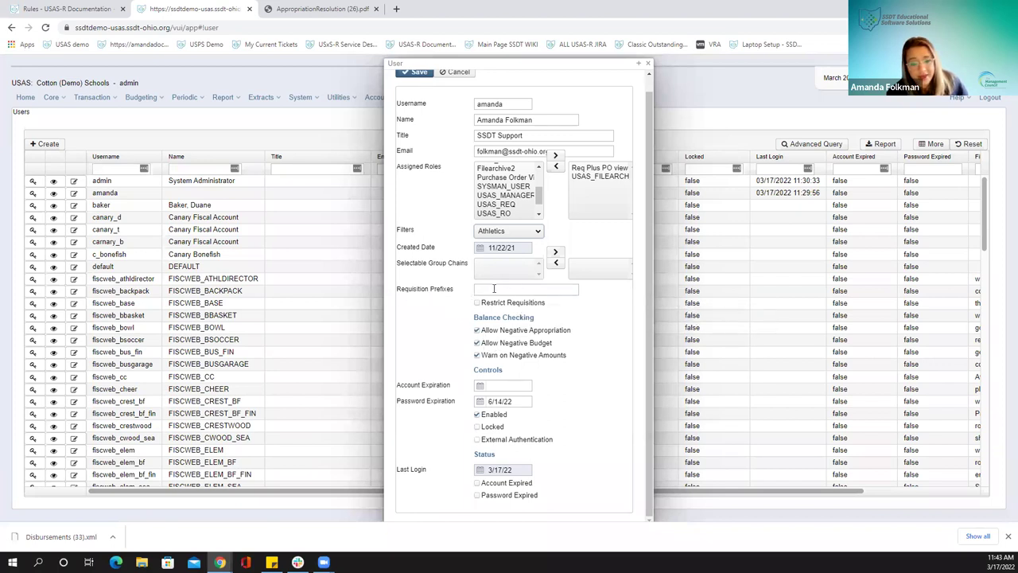
left_click(481, 289)
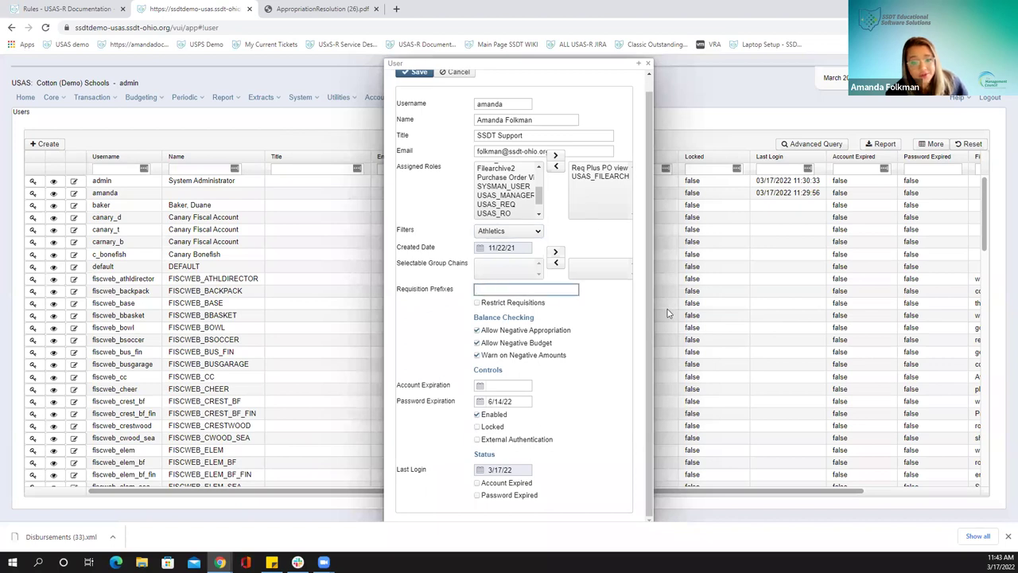
type("ASF")
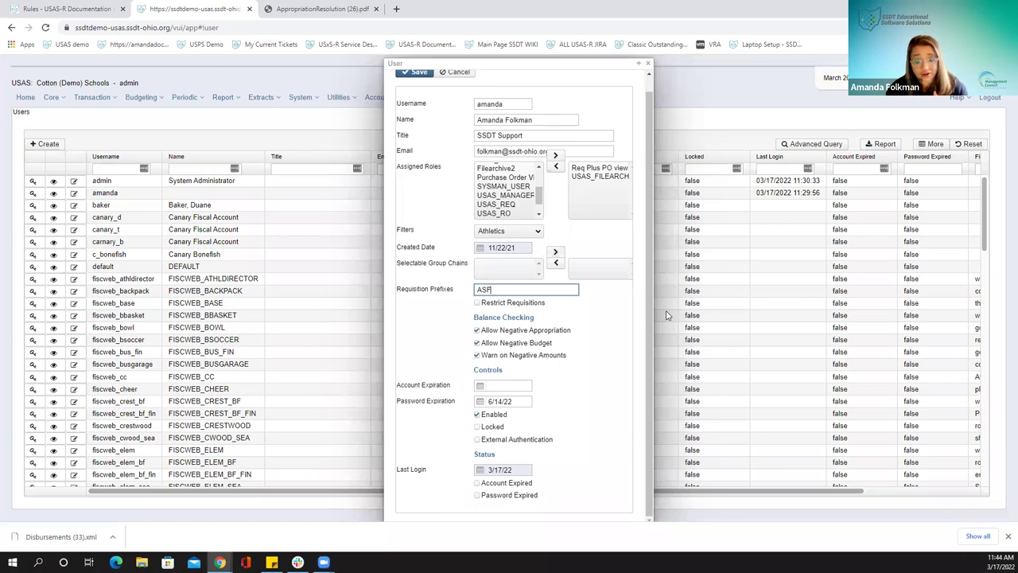
Turn on Restrict Requisitions and append ',RAT,MIC' to the ASF requisition prefix
left_click(477, 305)
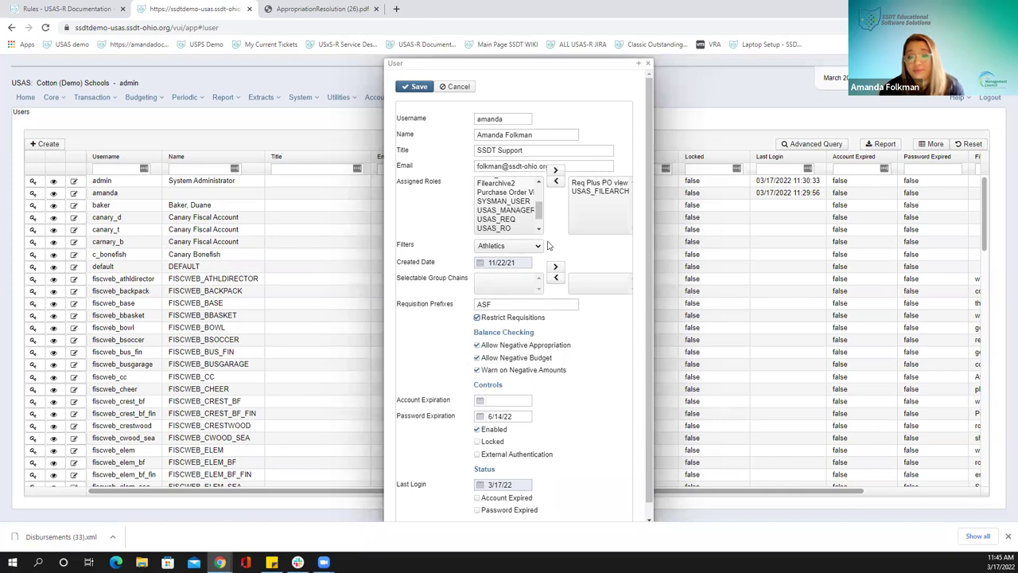
left_click(494, 305)
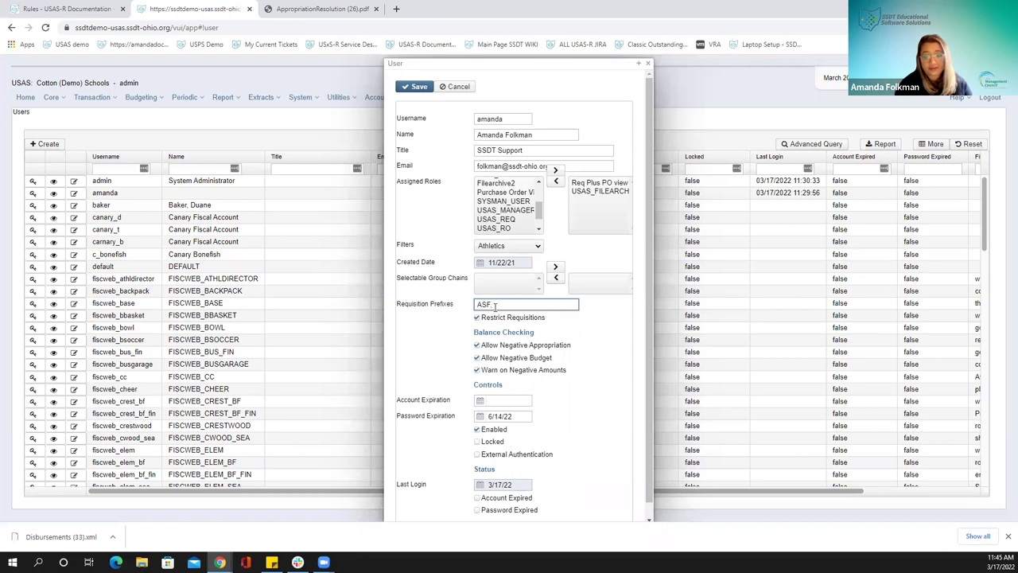
type(",RAT")
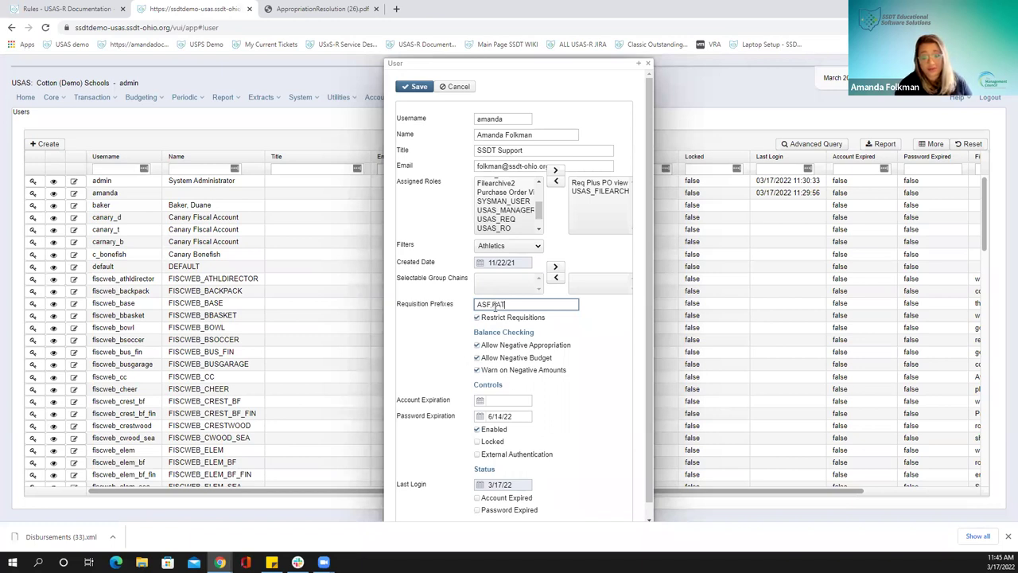
type(",MIC")
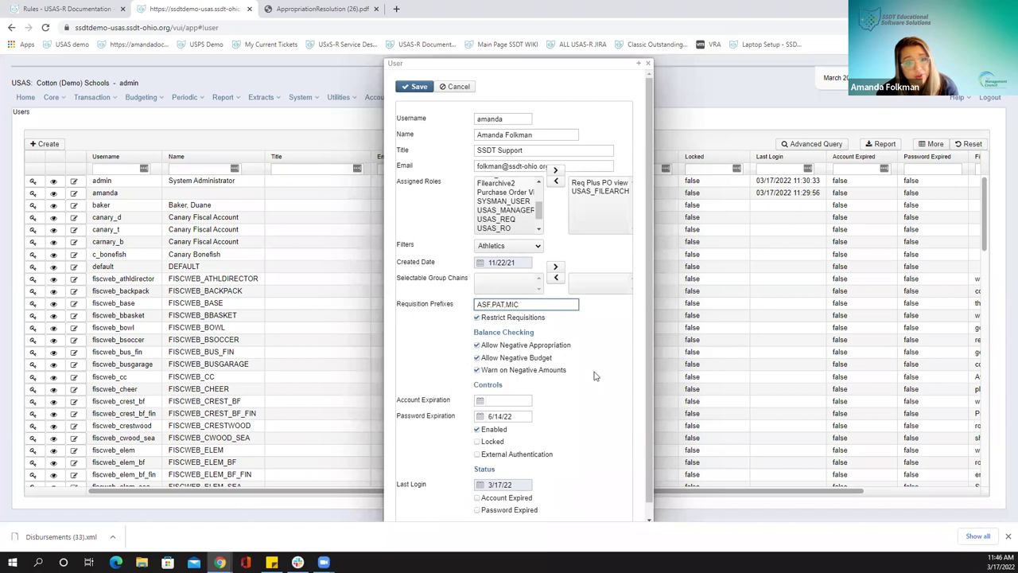
left_click(478, 317)
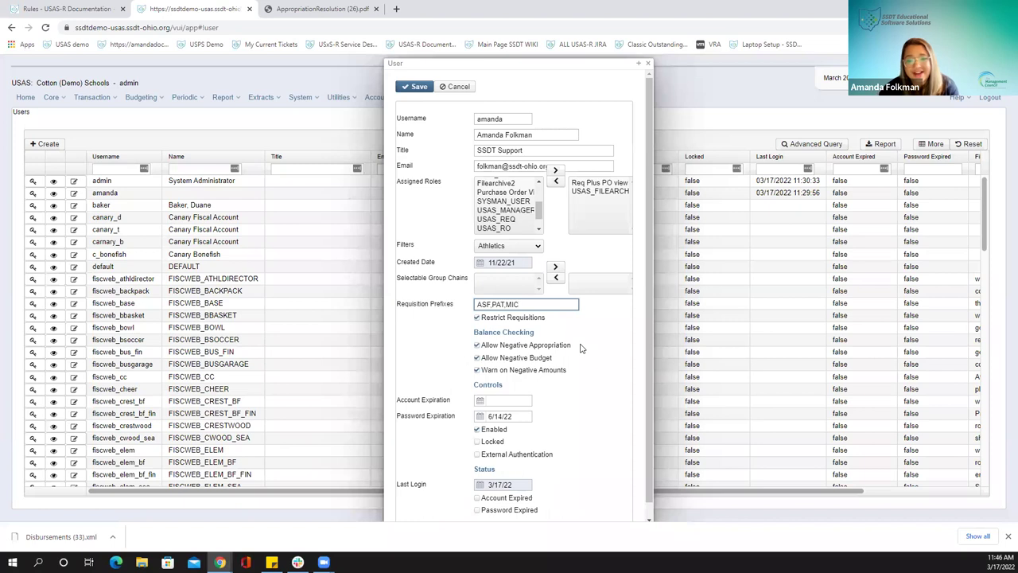
Allow the user to post against negative appropriation balances
scroll(546, 355, "down", 1)
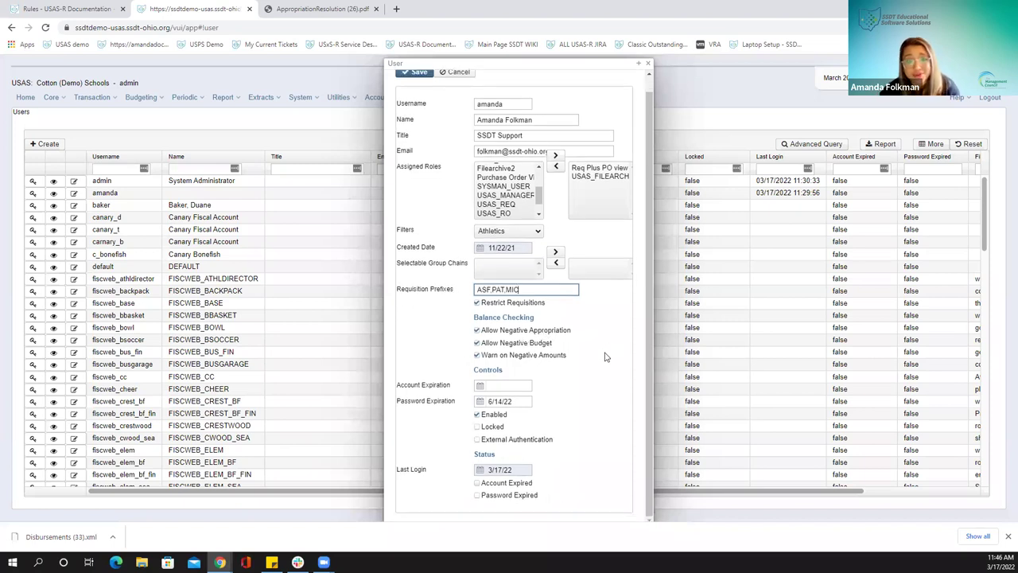
left_click(477, 331)
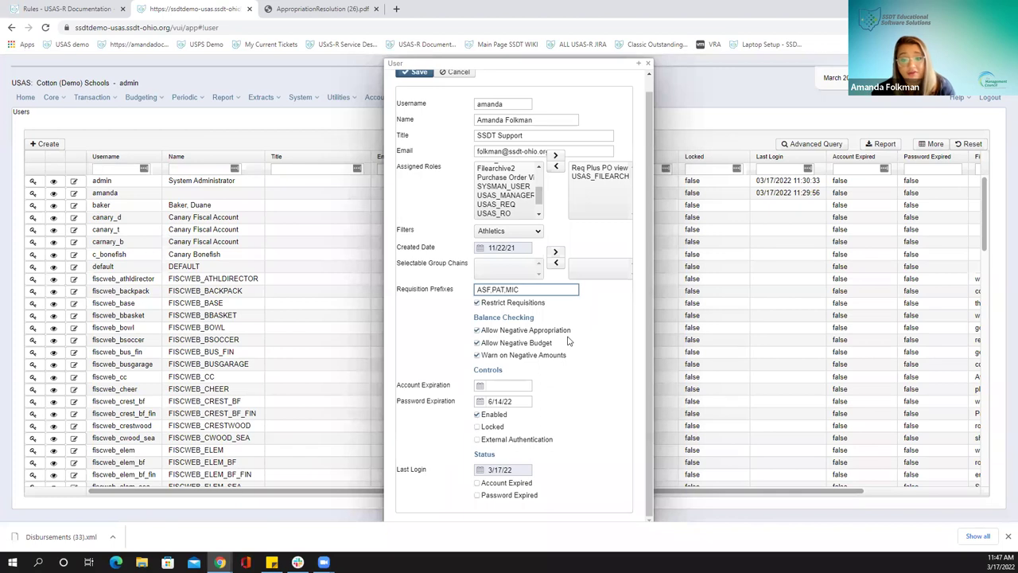
left_click(478, 330)
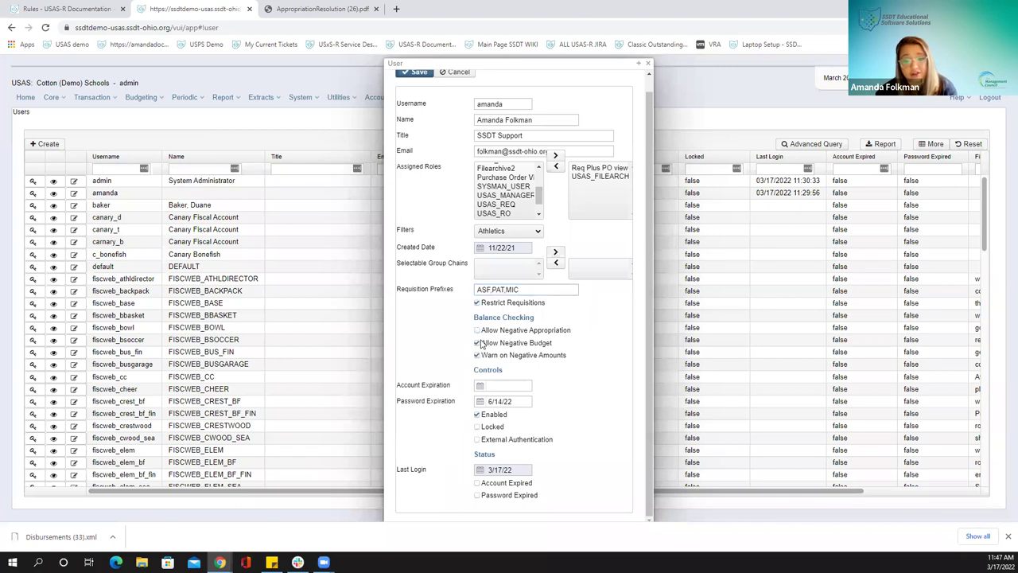
left_click(476, 343)
left_click(476, 343)
left_click(477, 330)
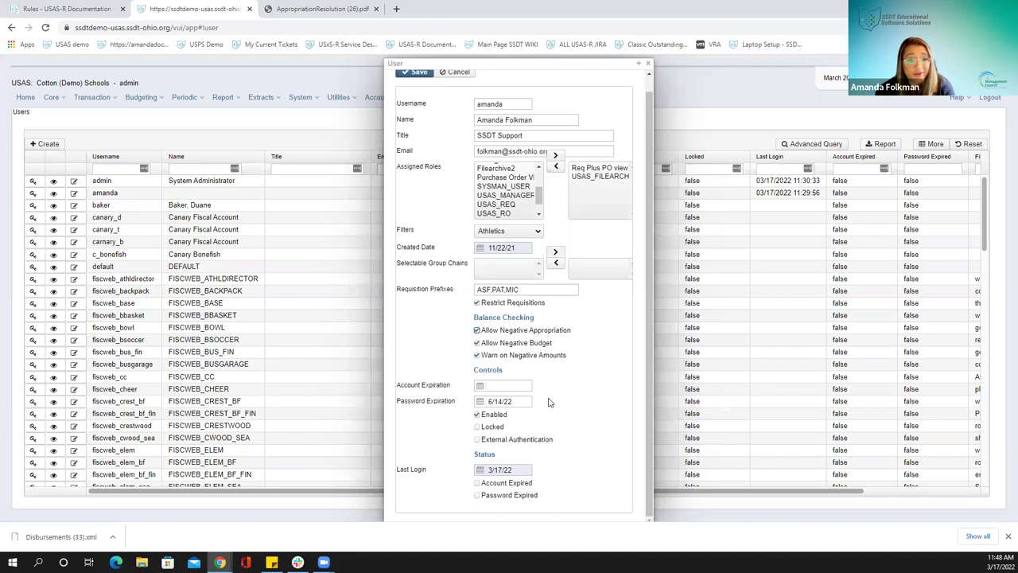
left_click_drag(520, 400, 483, 403)
left_click(575, 394)
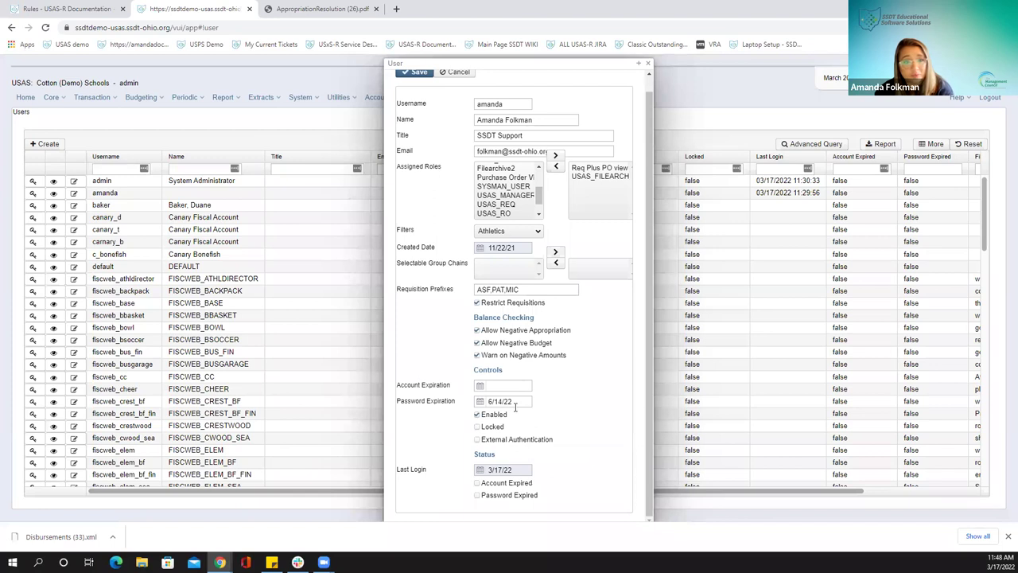
mouse_move(515, 407)
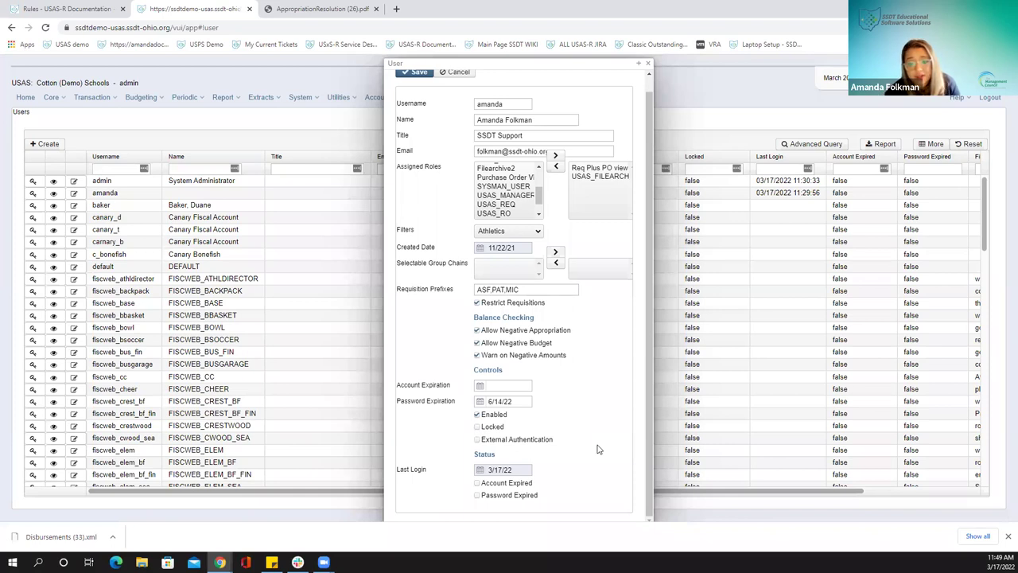
mouse_move(535, 445)
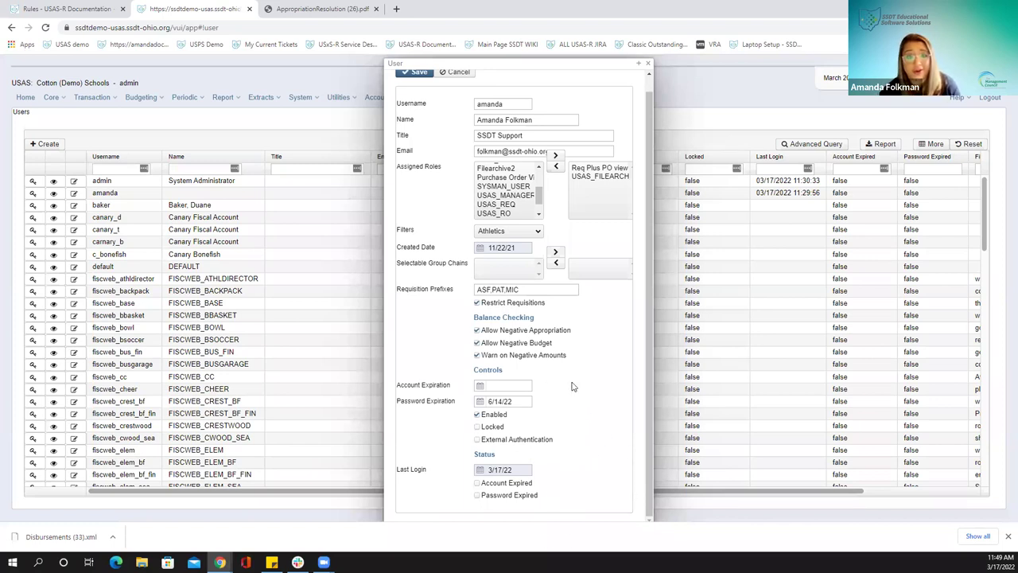
scroll(570, 385, "up", 1)
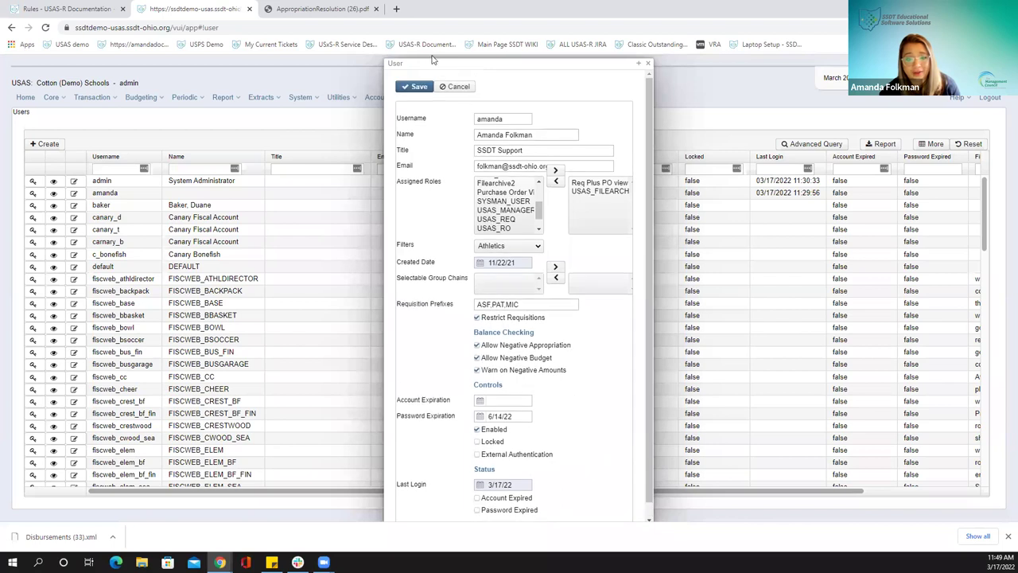
Save and close the user record, then present the 2022 USAS-R Beginner slides full screen
left_click(415, 87)
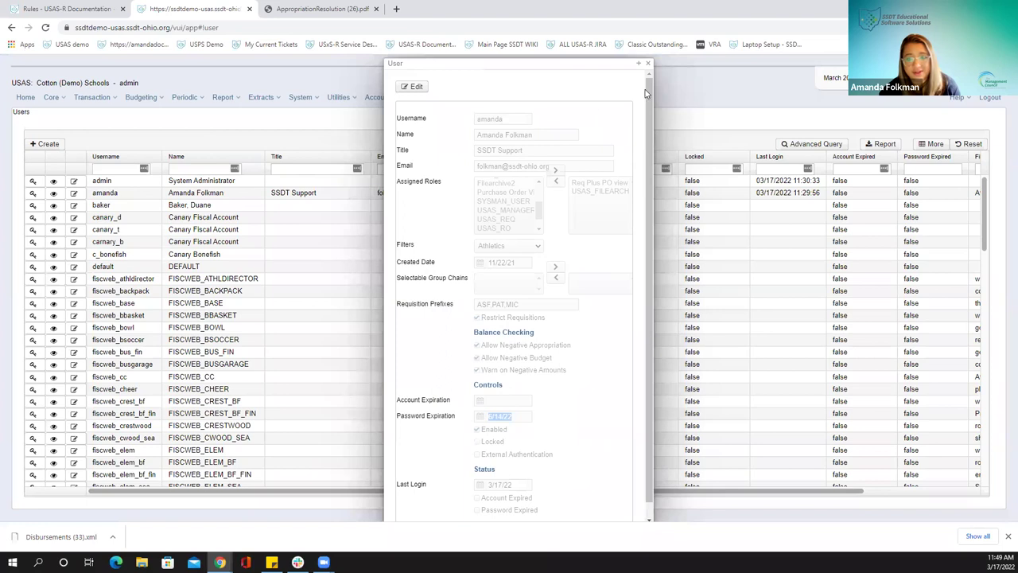
left_click(648, 64)
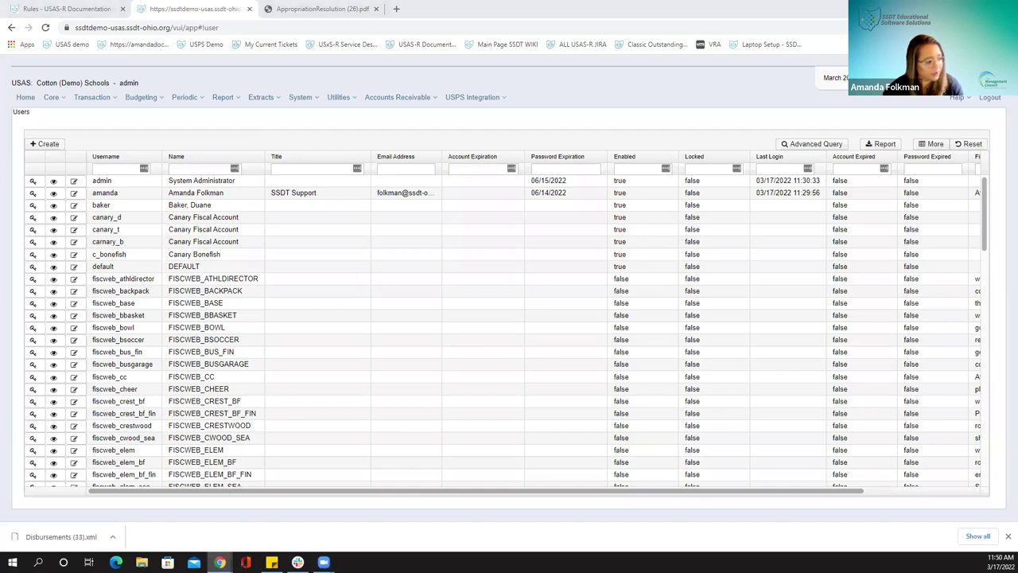
left_click_drag(507, 31, 508, 4)
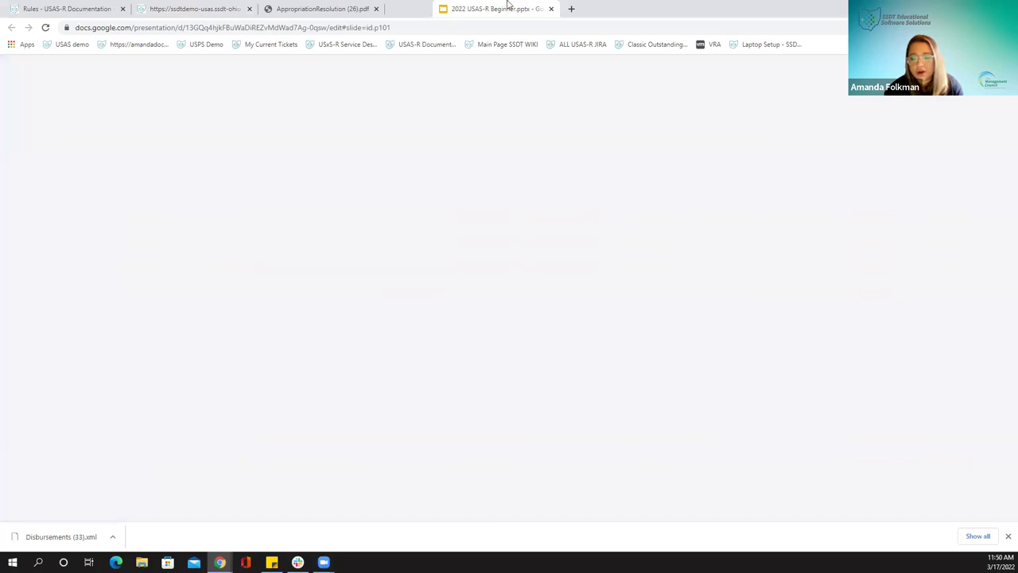
key("ctrl+F5")
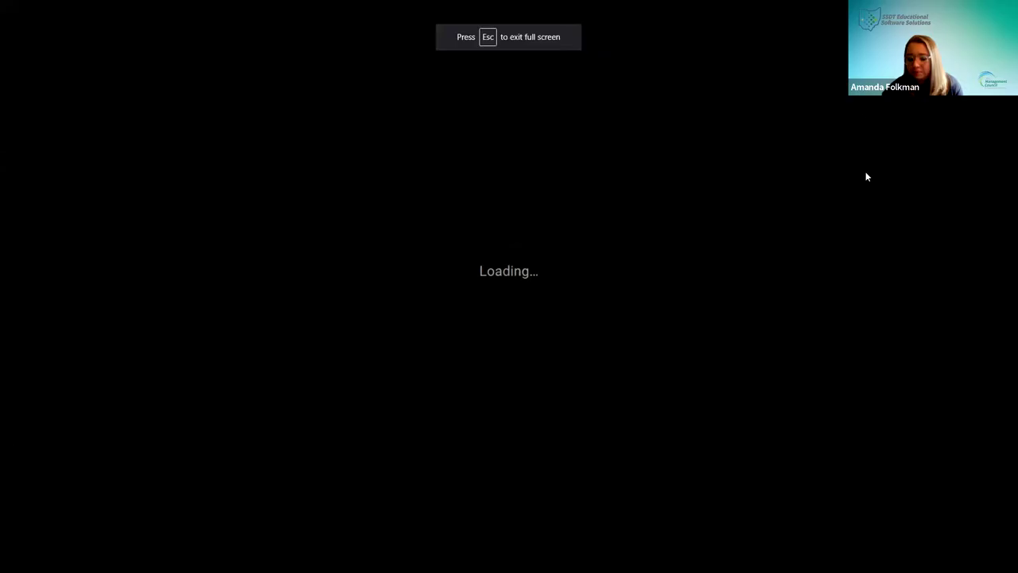